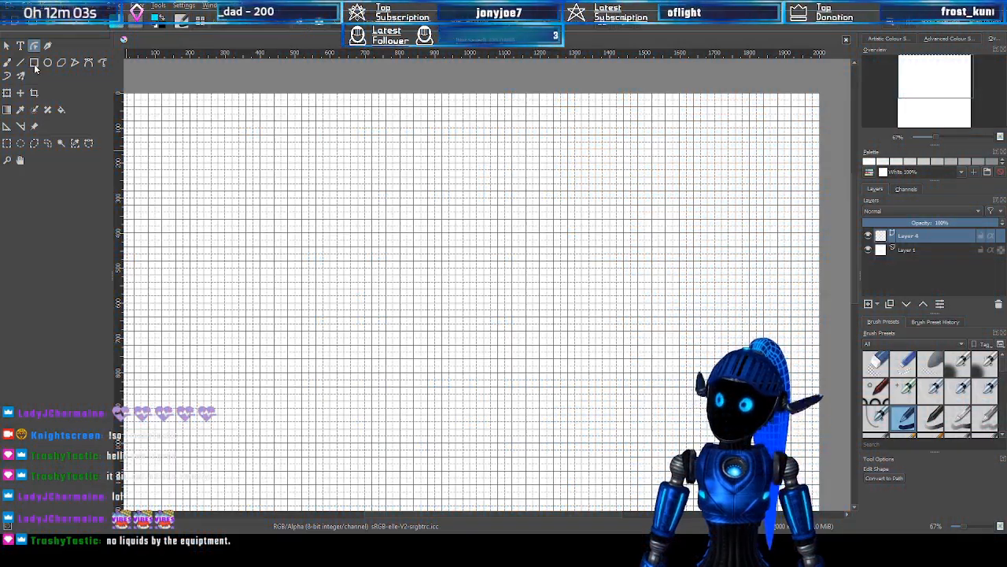
Draw a closed, unfilled teardrop path about 240 px wide and 300 px high with the Bezier Curve tool, with a pointed top and rounded bottom
left_click(89, 63)
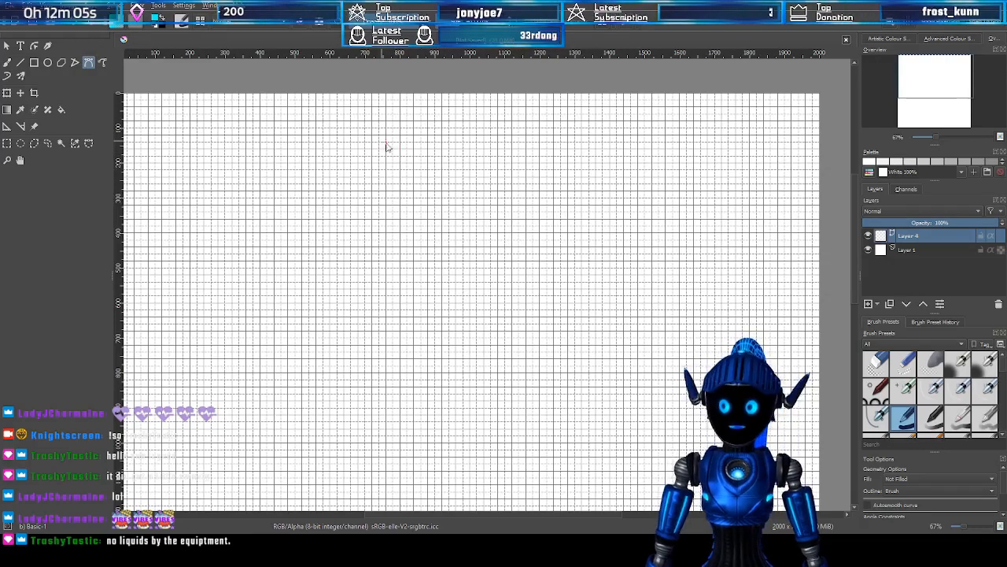
left_click_drag(935, 99, 928, 86)
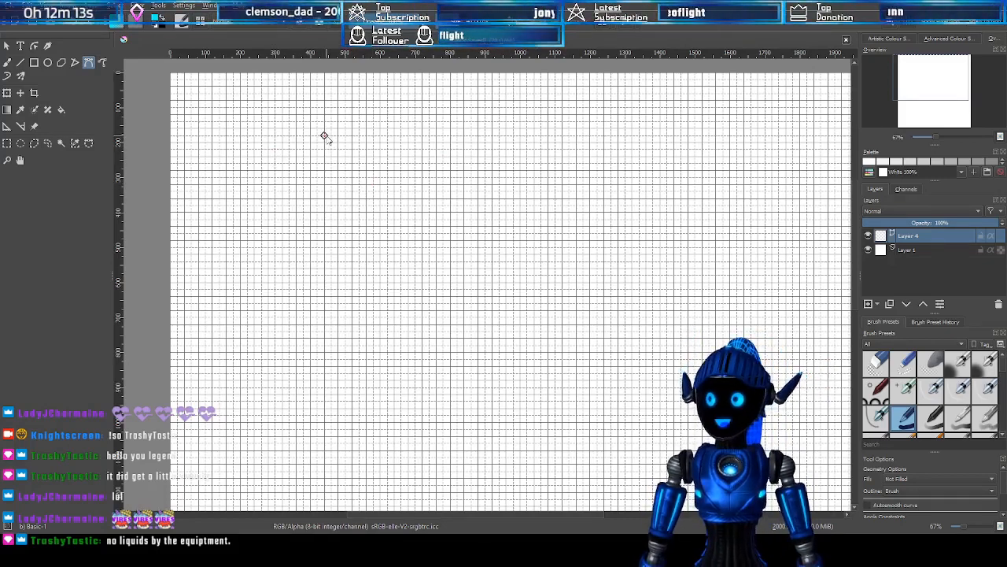
left_click(323, 136)
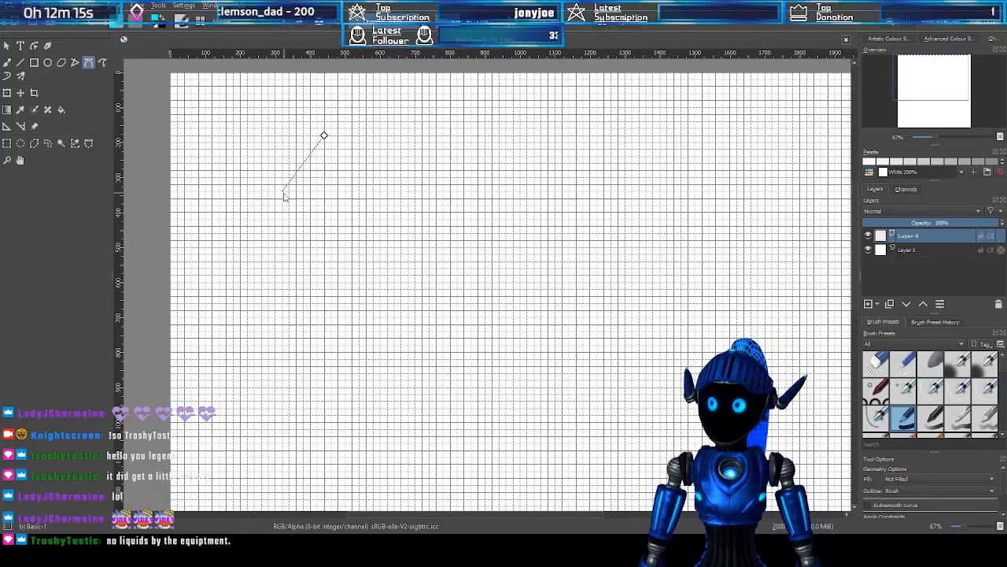
left_click(284, 196)
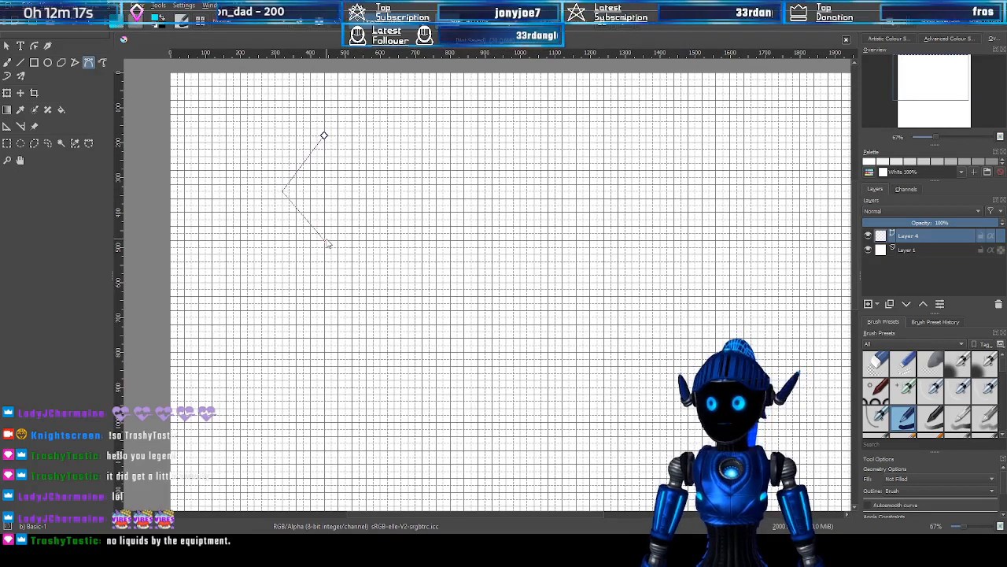
left_click_drag(324, 241, 367, 241)
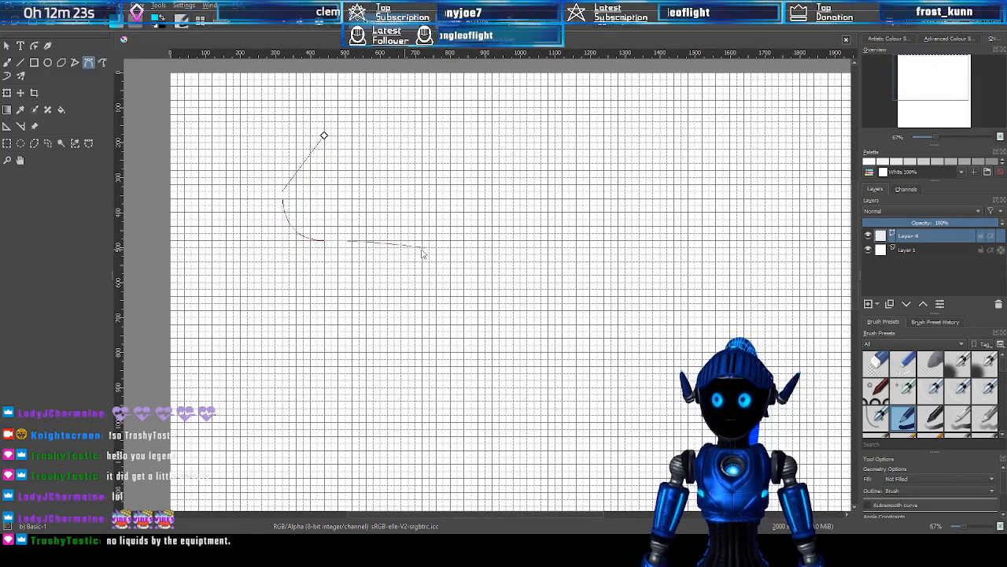
left_click(324, 135)
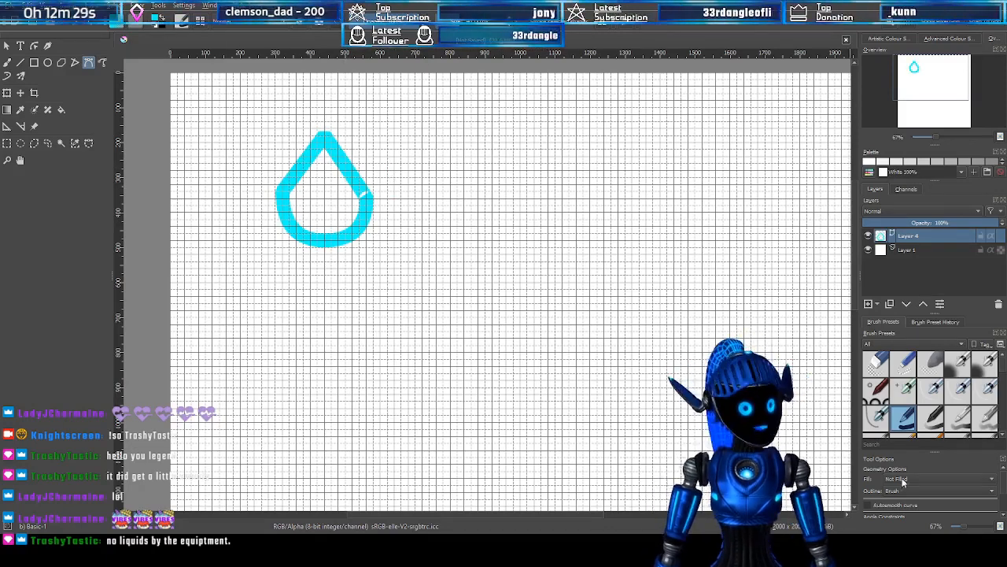
Select the teardrop shape and change its stroke colour to black
mouse_move(1002, 480)
left_mouse_down()
mouse_move(1002, 510)
mouse_move(1004, 476)
left_mouse_up()
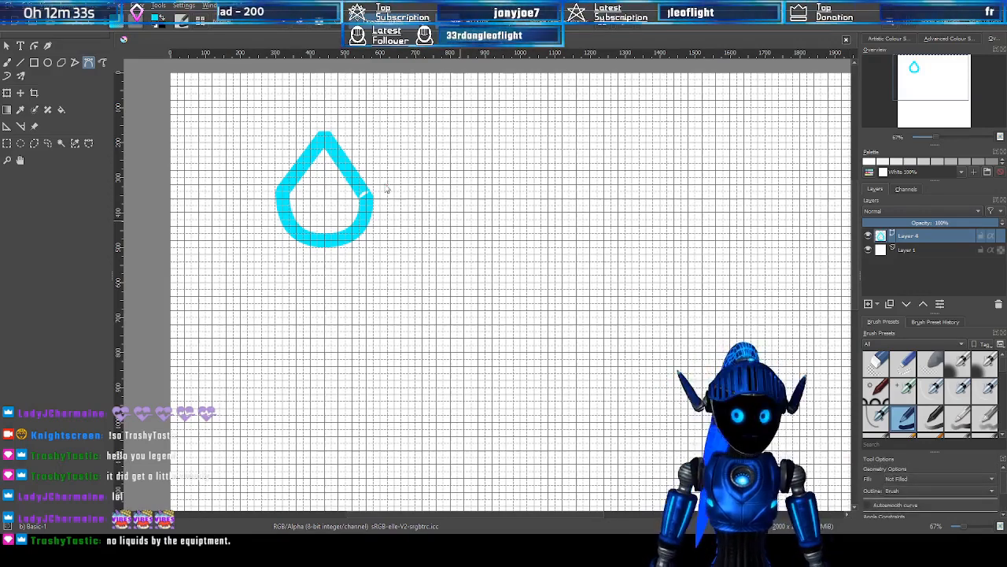
left_click(7, 46)
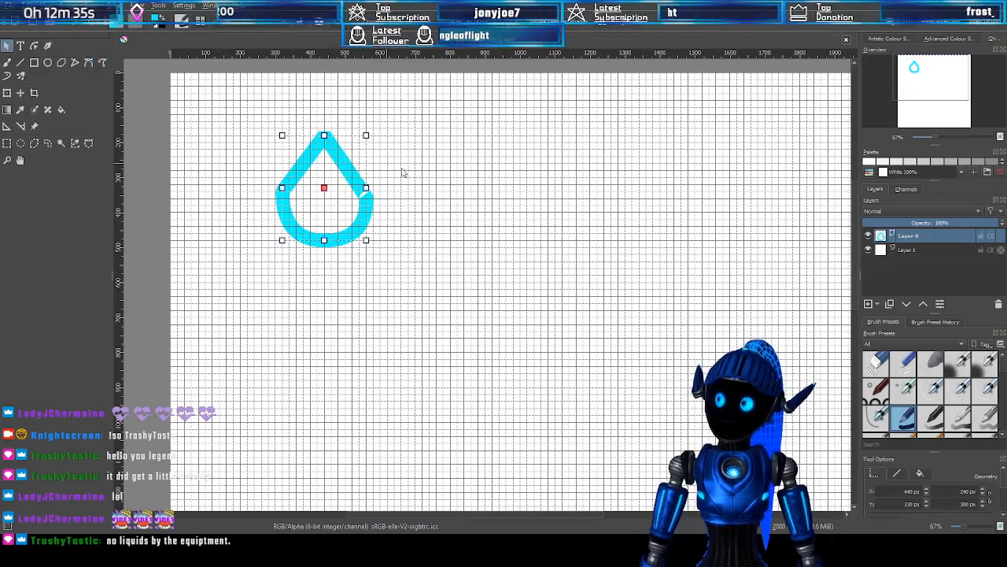
scroll(961, 466, "down", 2)
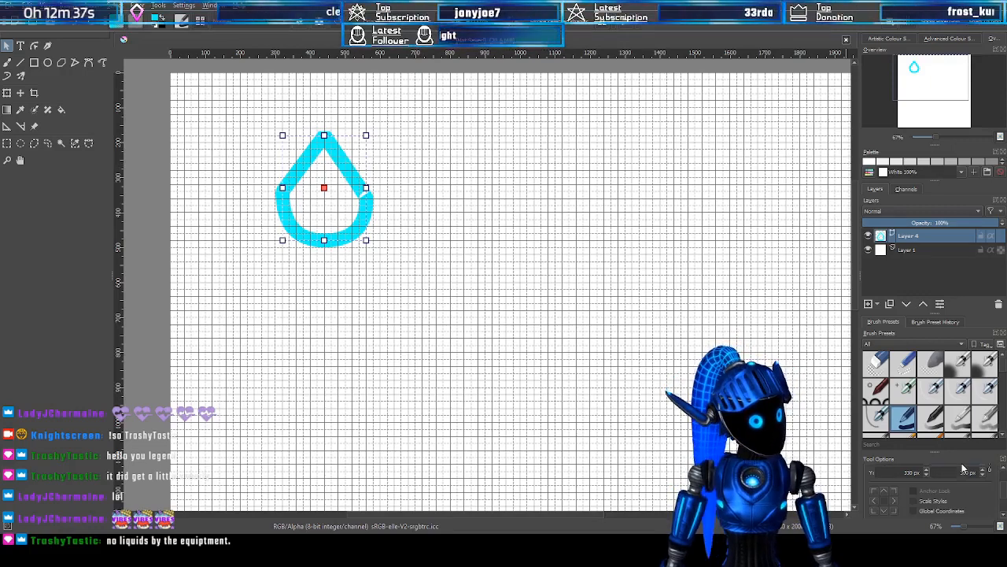
scroll(967, 508, "up", 2)
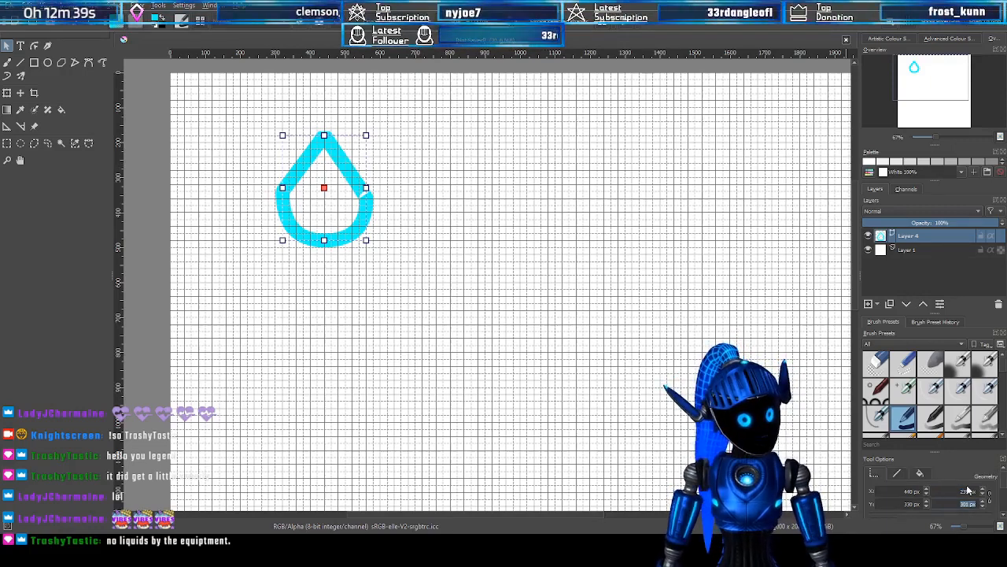
left_click(901, 473)
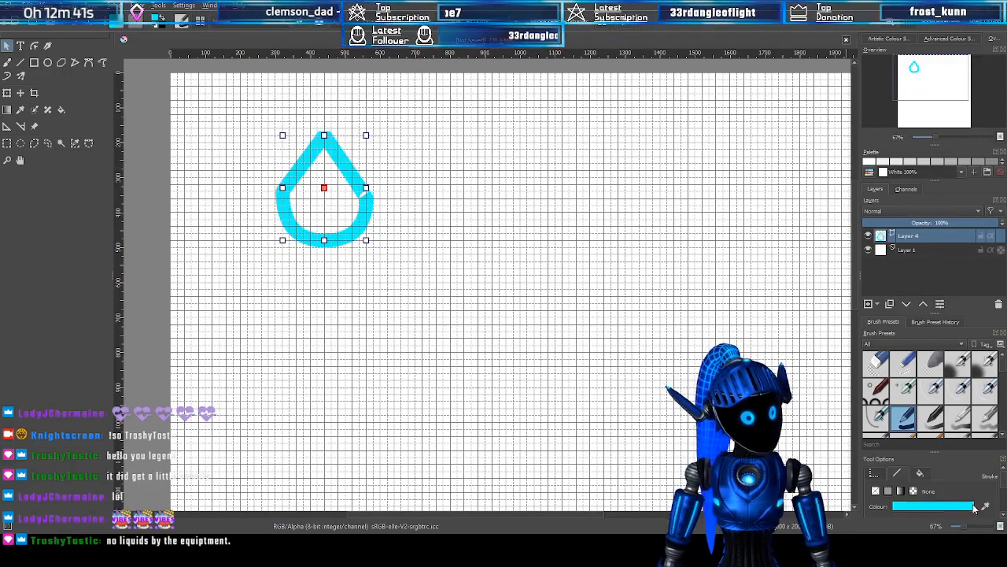
left_click(959, 345)
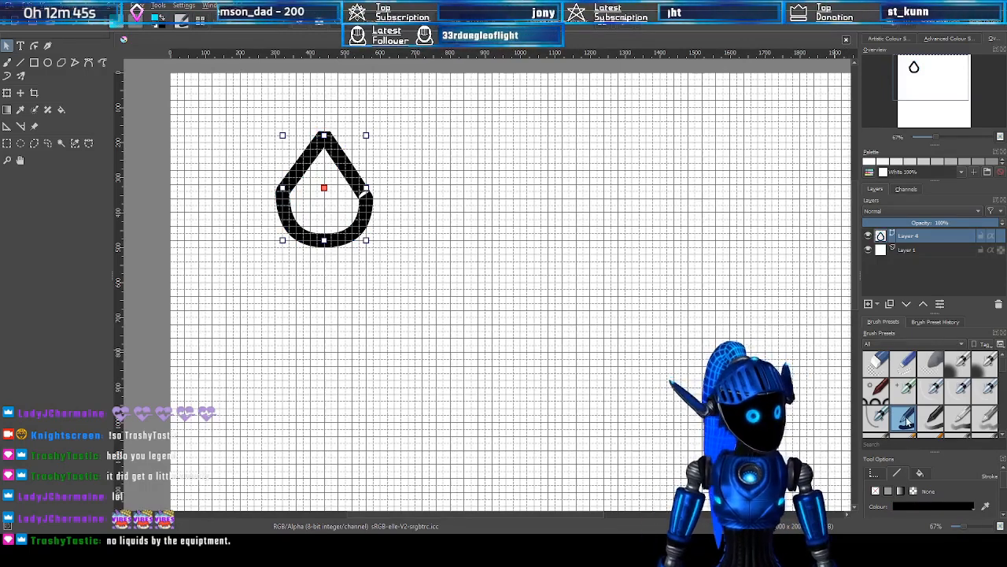
Change the teardrop stroke's corner join to a sharp mitre, closing the notch at its right-hand corner
scroll(247, 199, "up", 2)
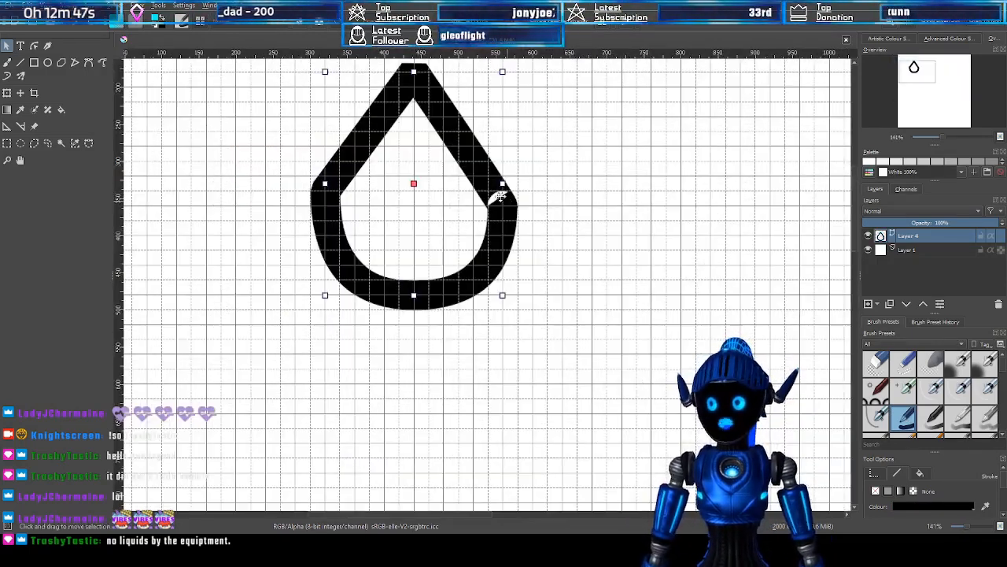
scroll(627, 229, "down", 1)
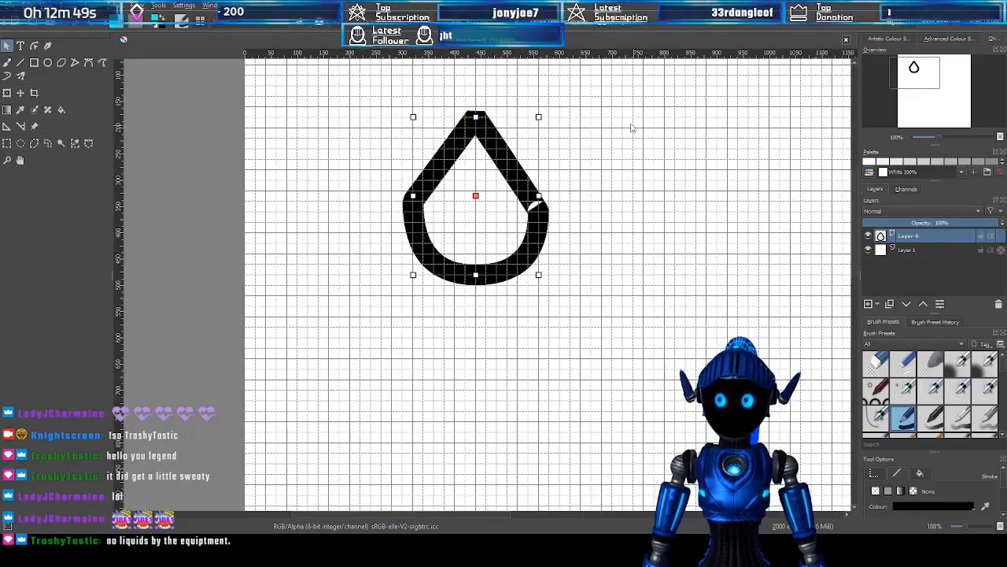
scroll(630, 124, "up", 1)
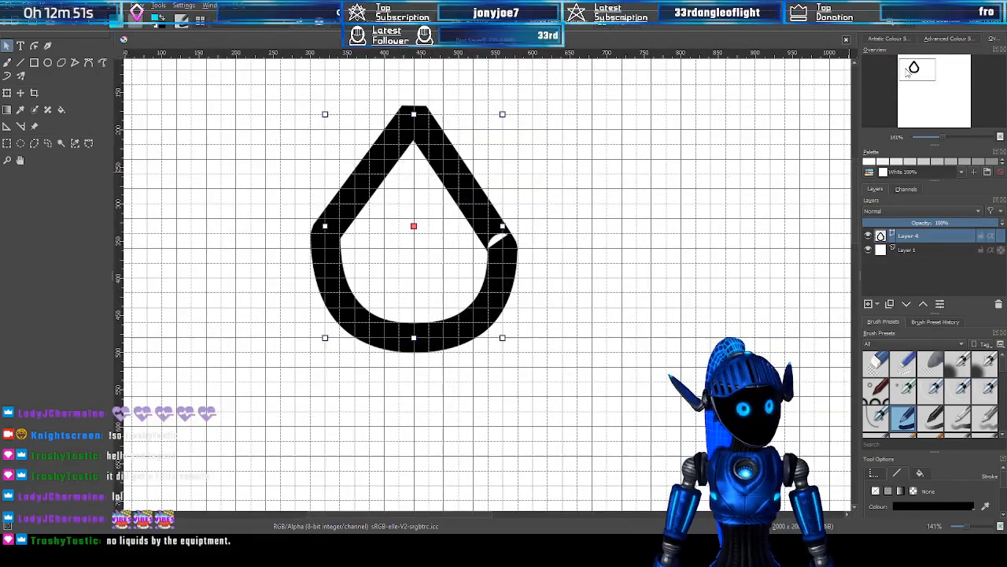
left_click_drag(920, 71, 918, 68)
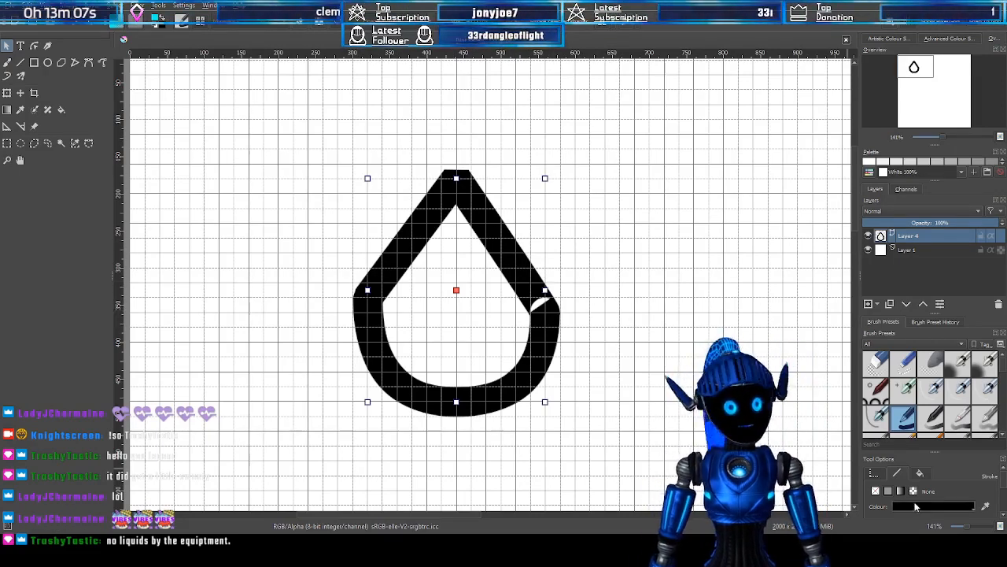
left_click_drag(1004, 481, 1005, 503)
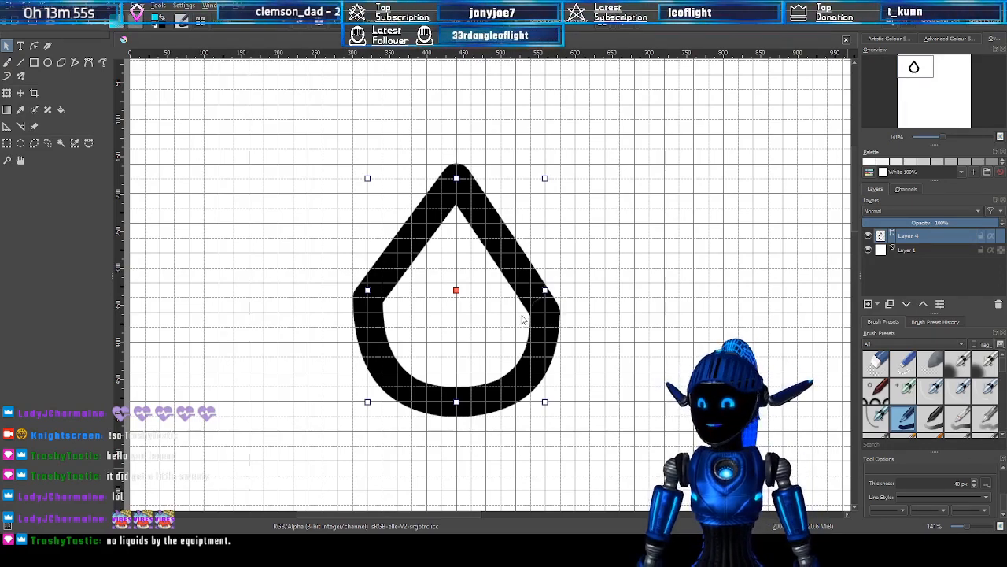
left_click(997, 454)
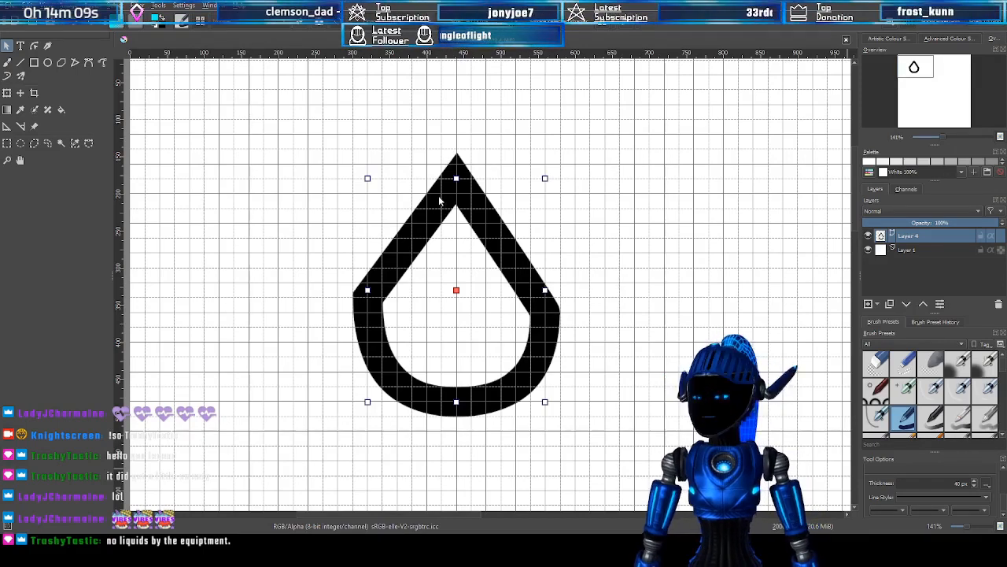
Try pulling the teardrop's right-hand corner outward with the Edit Shapes tool and undo the change
left_click(34, 46)
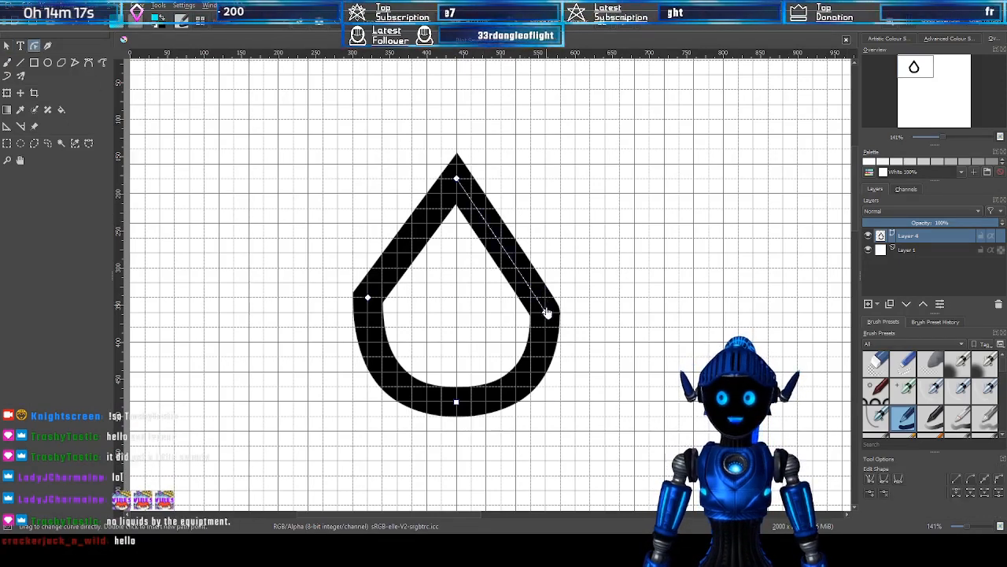
left_click_drag(547, 313, 607, 284)
key("ctrl+z")
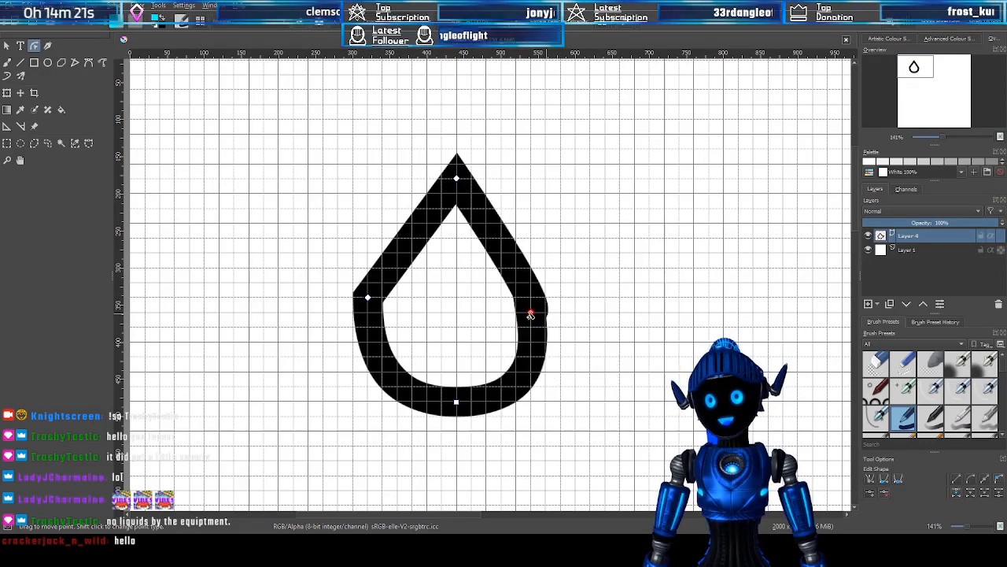
Try out a short curved path to the right of the teardrop with the Bezier Curve tool and undo it
left_click(89, 63)
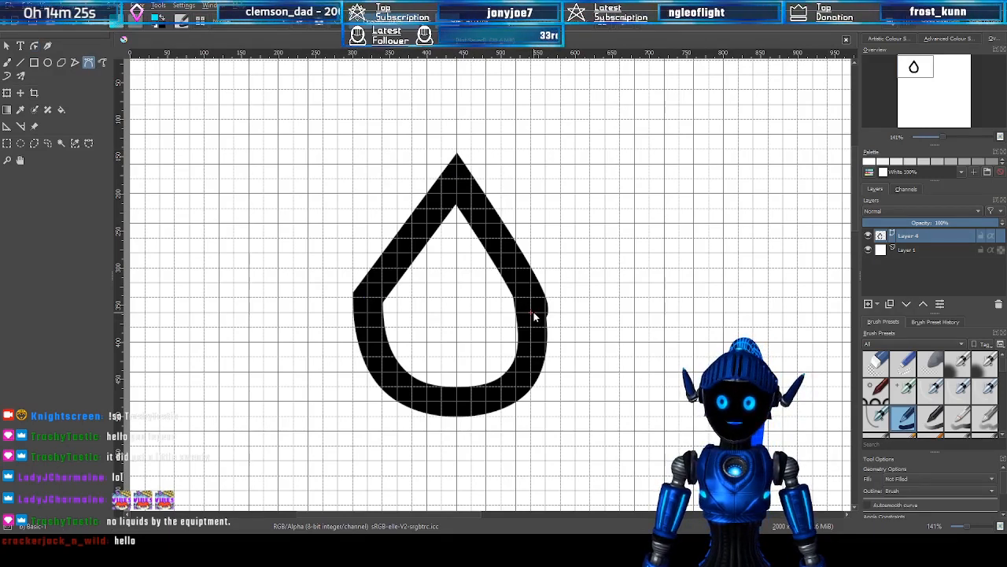
left_click(7, 46)
left_click(461, 279)
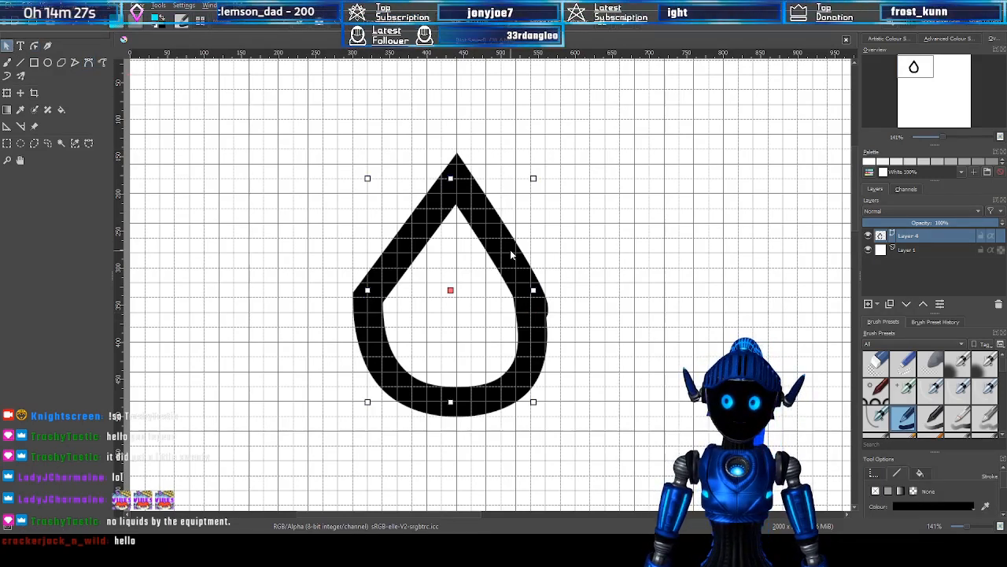
left_click(89, 63)
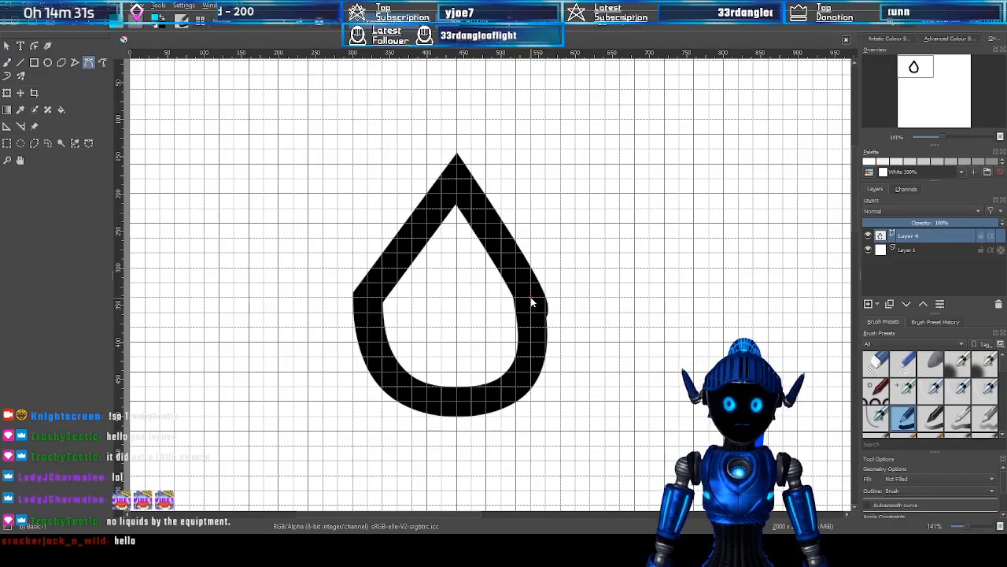
left_click(604, 298)
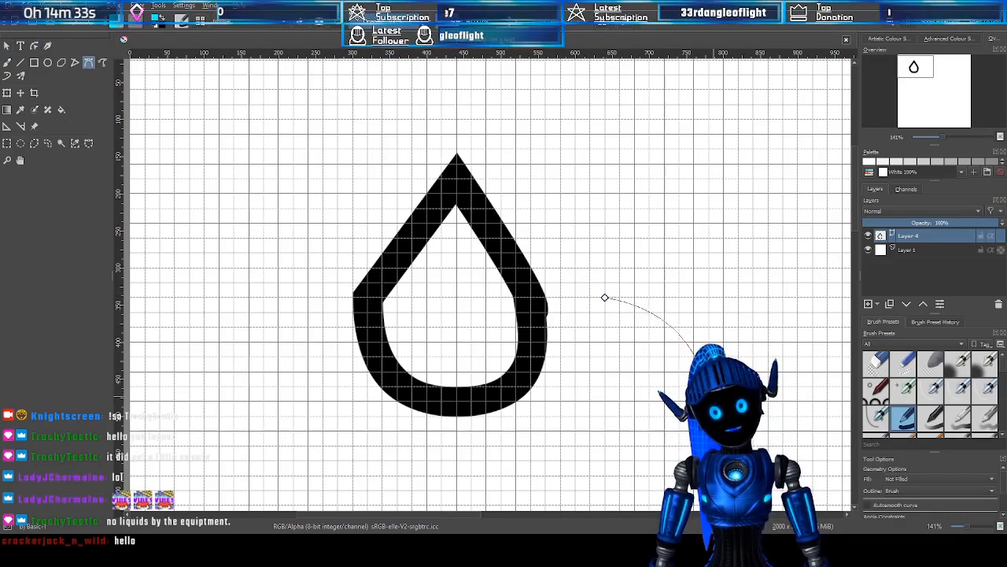
double_click(708, 399)
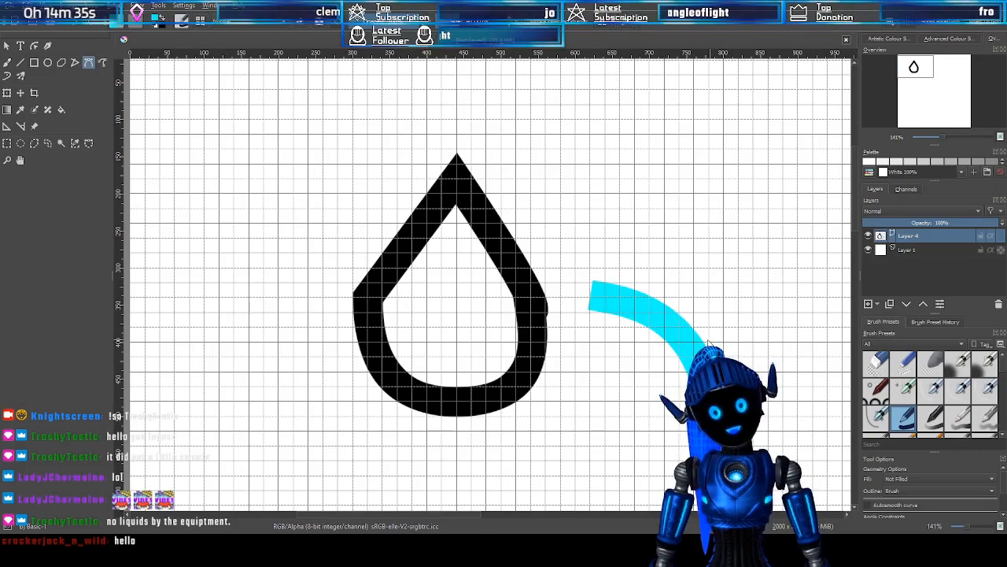
key("ctrl+z")
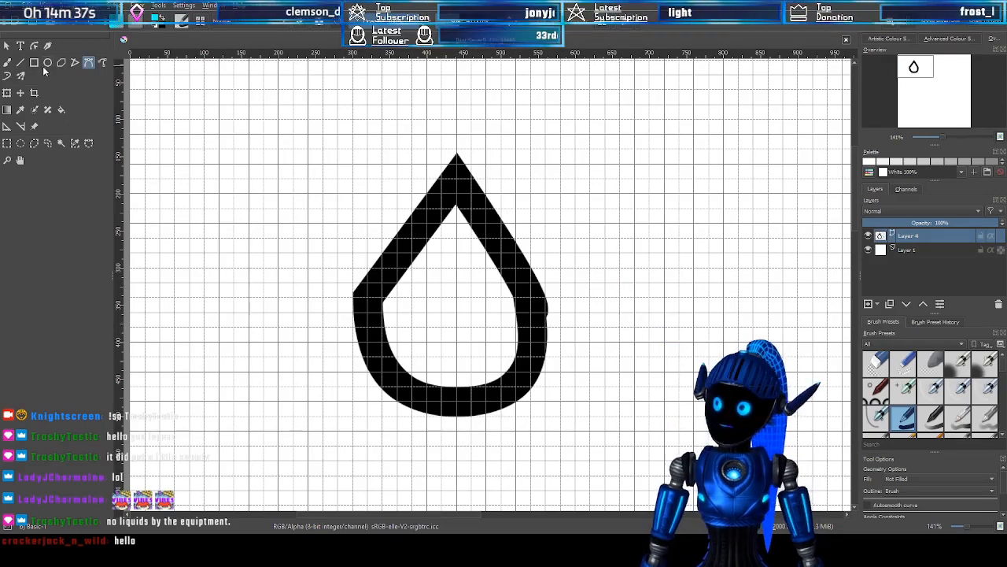
Move the teardrop's right-hand node inward to about X 520 px, Y 360 px with the Edit Shapes tool
left_click(7, 46)
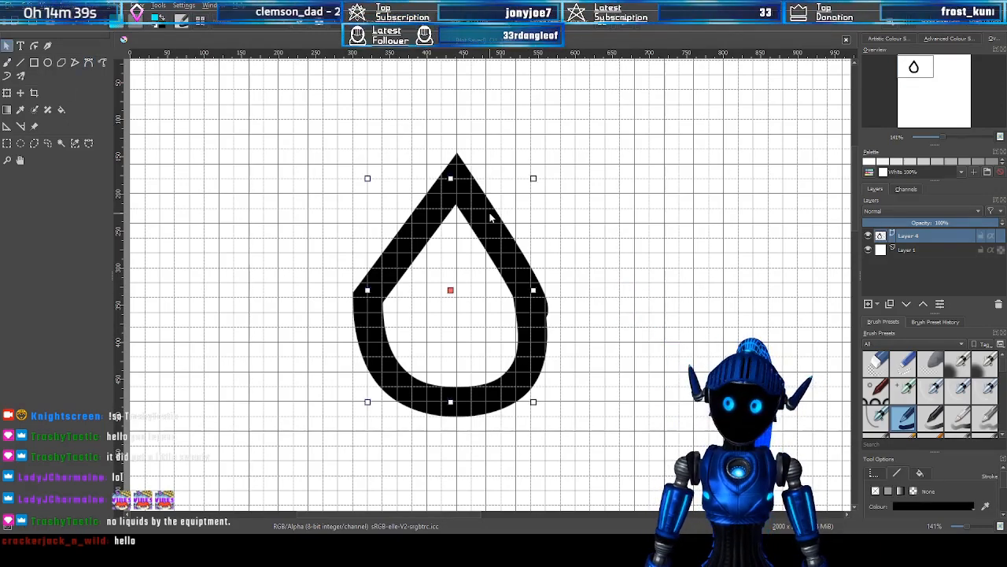
left_click(34, 46)
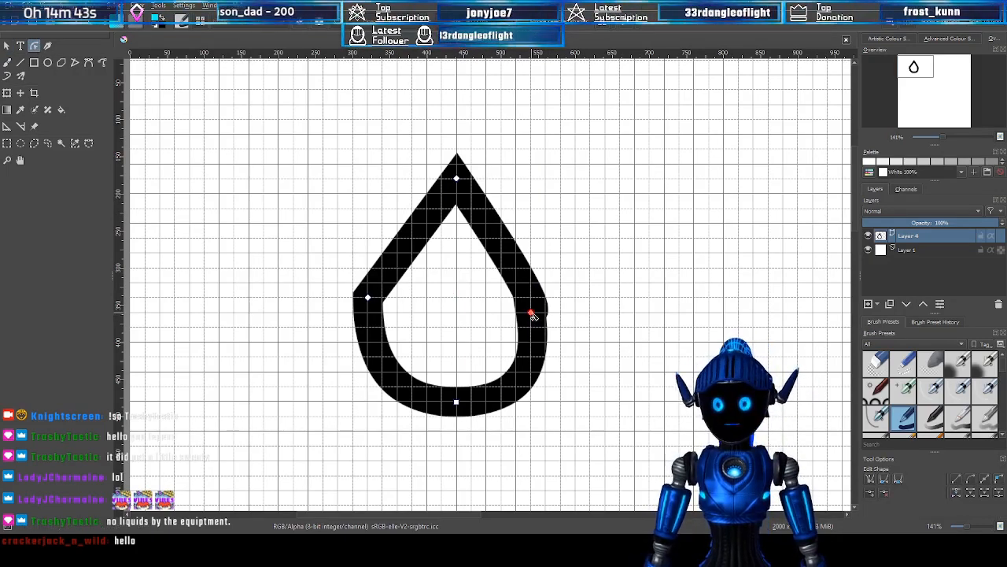
left_click_drag(531, 312, 569, 299)
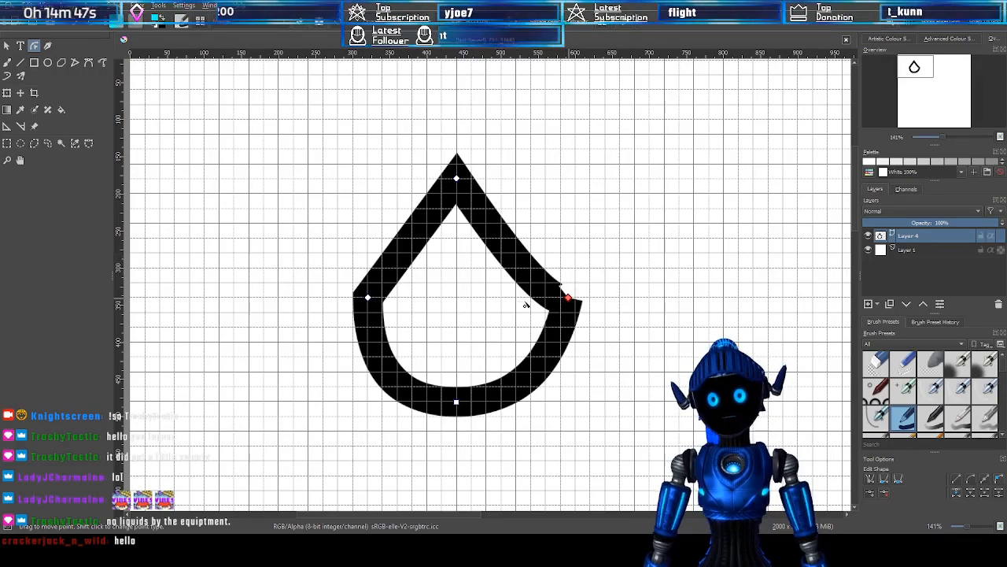
left_click(570, 299)
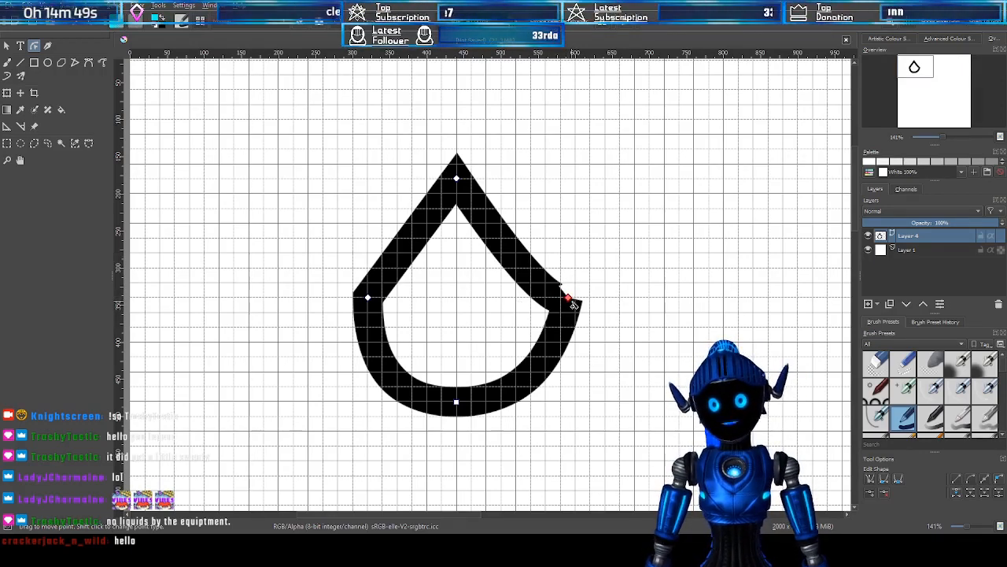
left_click_drag(570, 299, 515, 313)
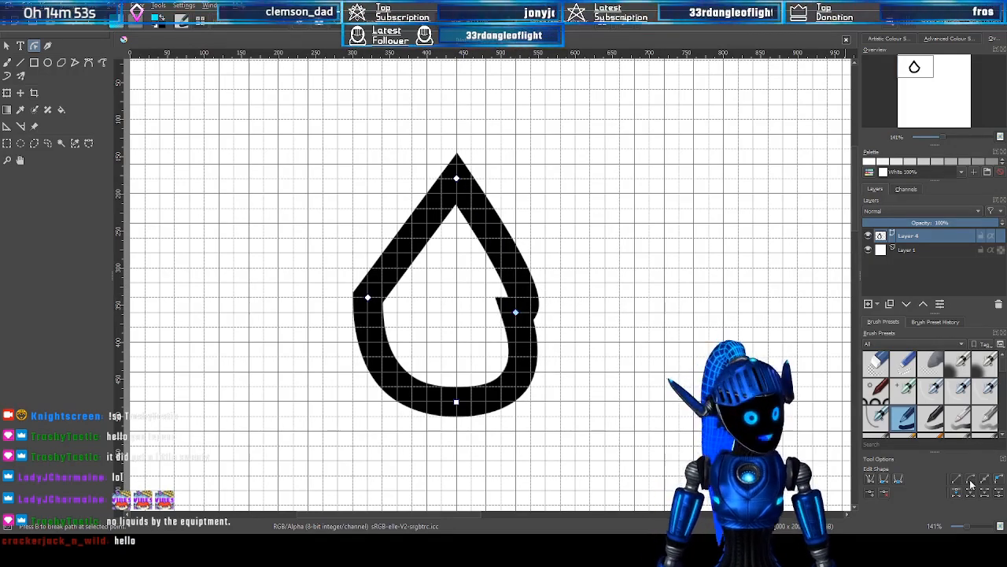
Give the teardrop's right-hand node independent corner handles, one horizontally outward to about X 600 px and one straight up to about Y 200 px
left_click(883, 478)
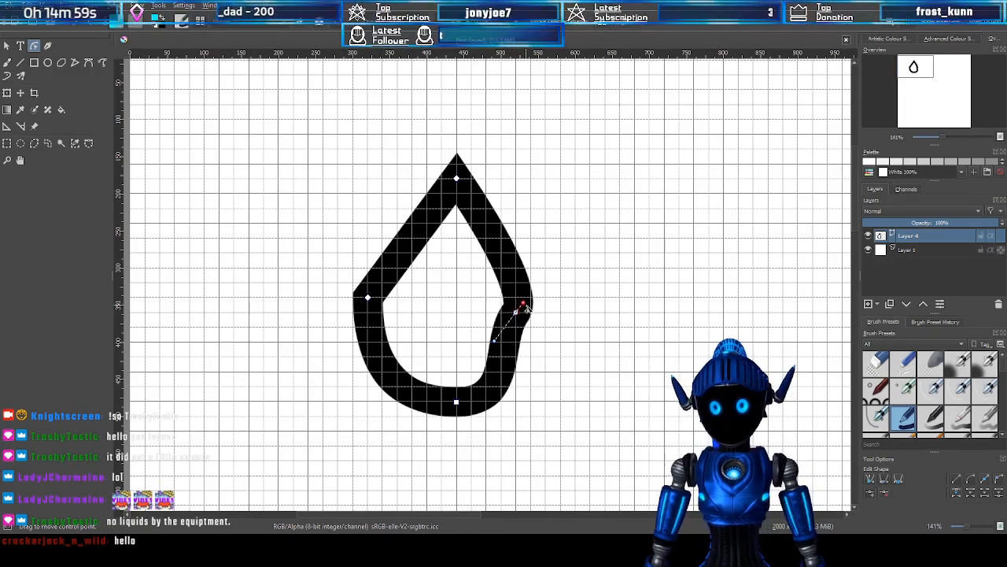
left_click_drag(526, 307, 547, 358)
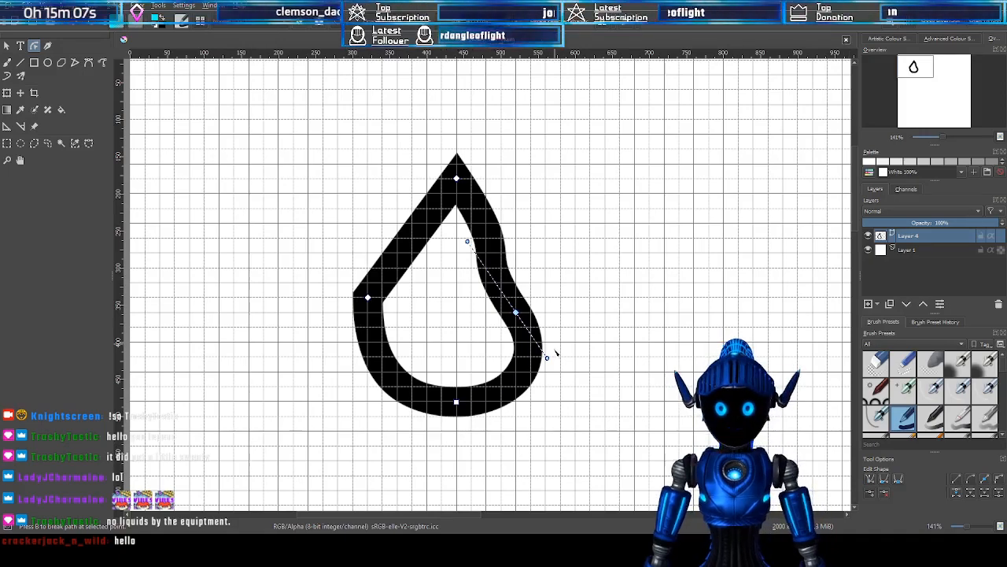
left_click_drag(547, 359, 560, 317)
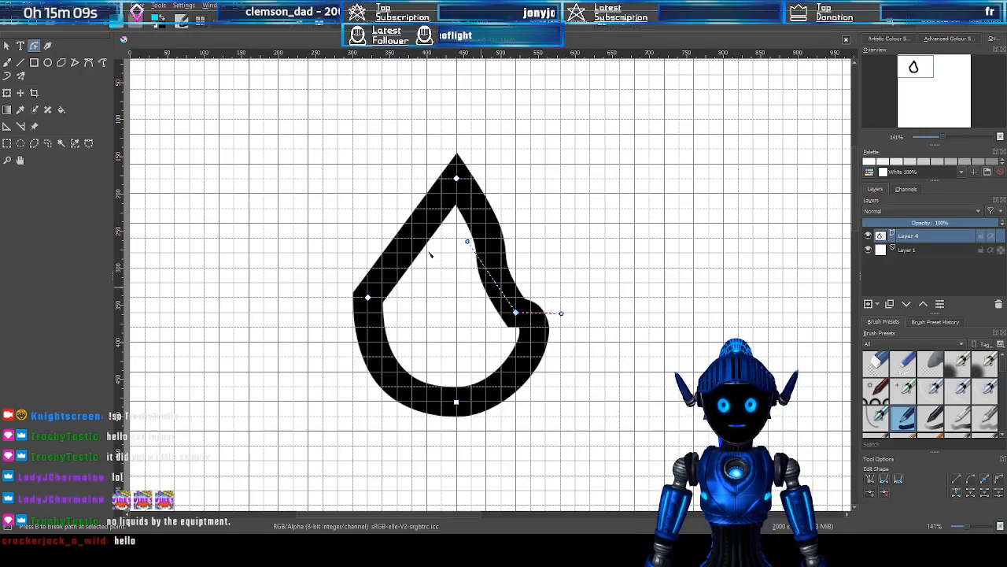
scroll(580, 337, "up", 3)
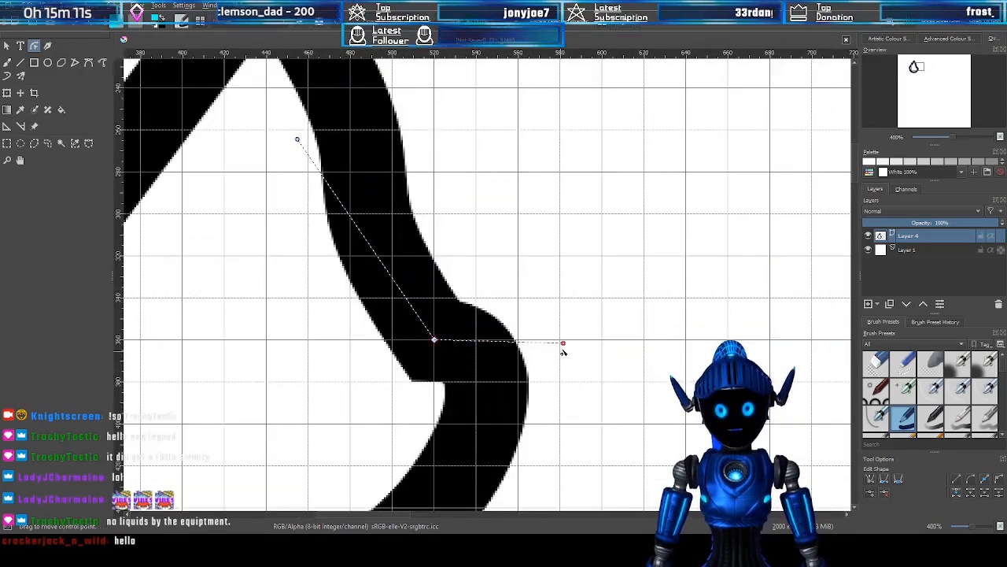
left_click_drag(558, 341, 602, 347)
scroll(602, 347, "down", 2)
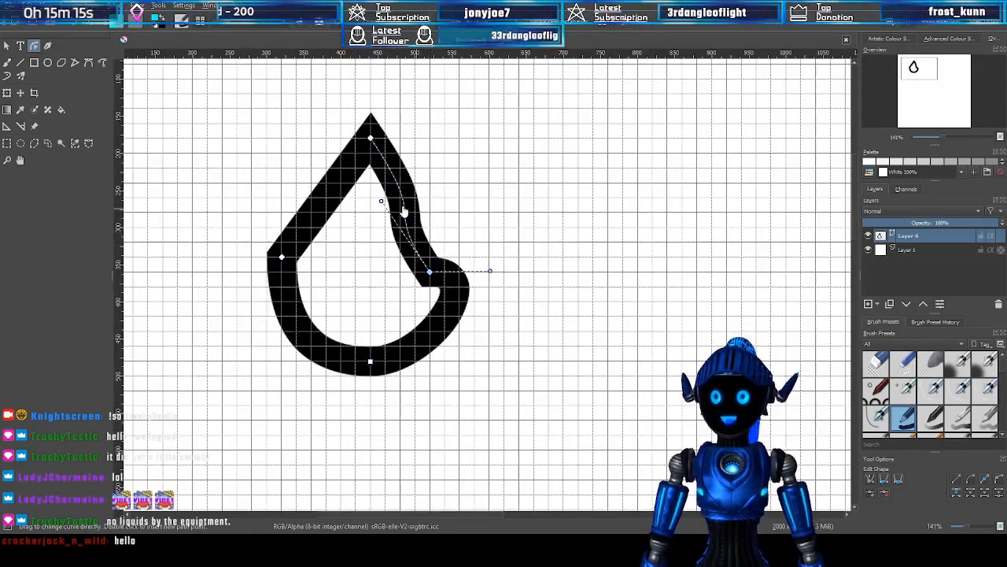
left_click_drag(373, 201, 438, 130)
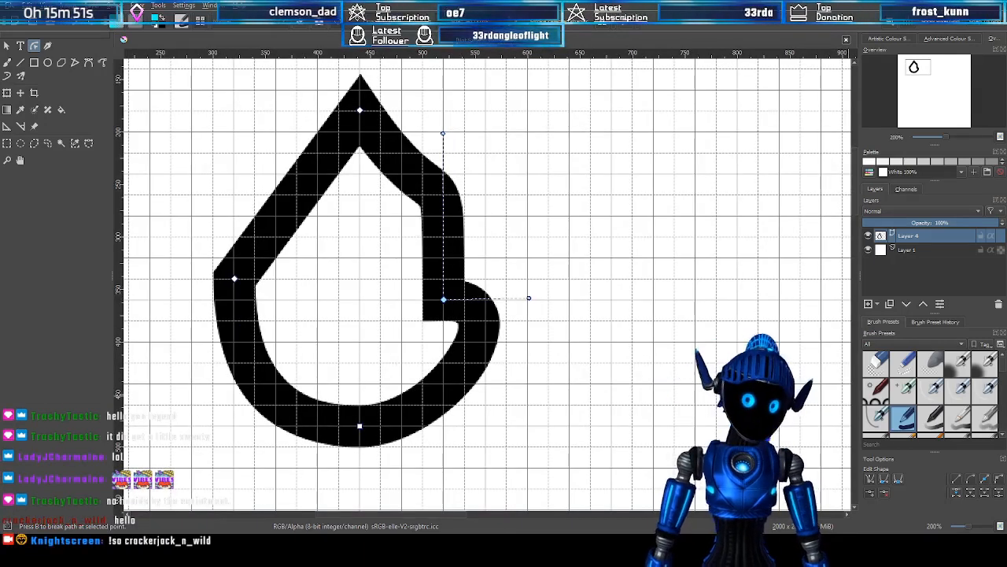
Try symmetric and smooth handles on the right-hand node, then set corner handles up to about Y 280 px and outward to about X 580 px
left_click_drag(529, 298, 472, 350)
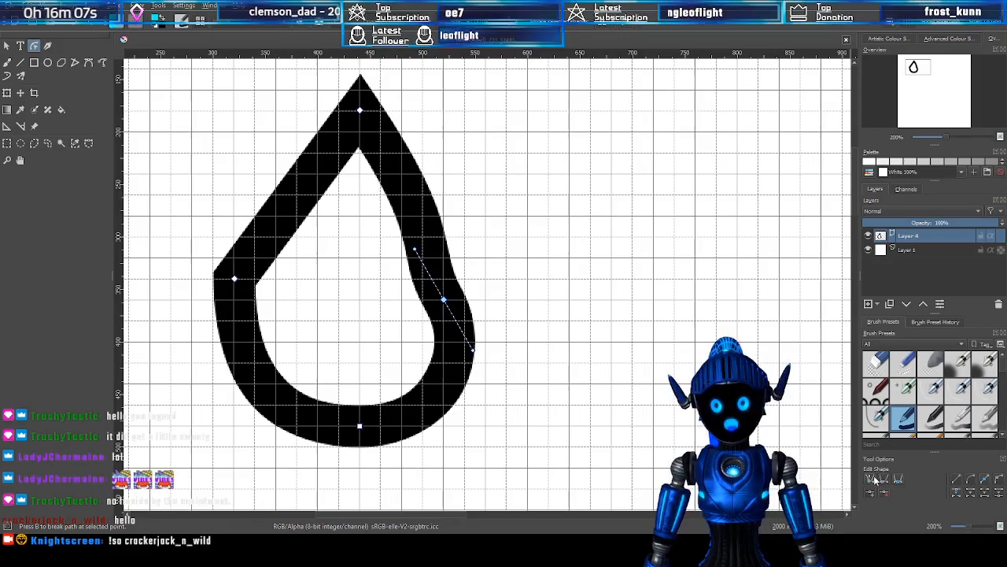
mouse_move(470, 352)
left_mouse_down()
mouse_move(522, 299)
mouse_move(598, 292)
mouse_move(654, 301)
mouse_move(482, 315)
mouse_move(451, 340)
left_mouse_up()
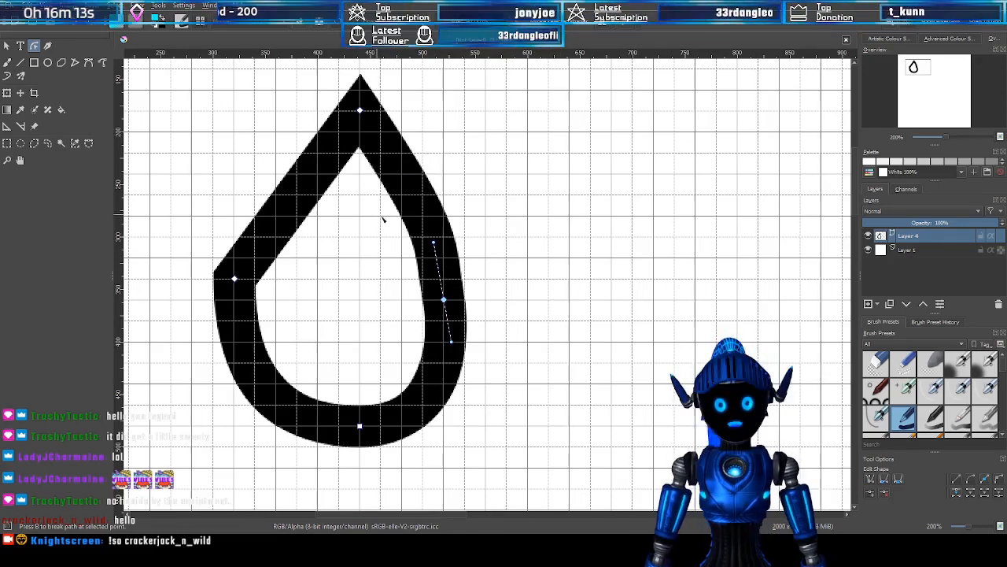
left_click_drag(434, 245, 444, 222)
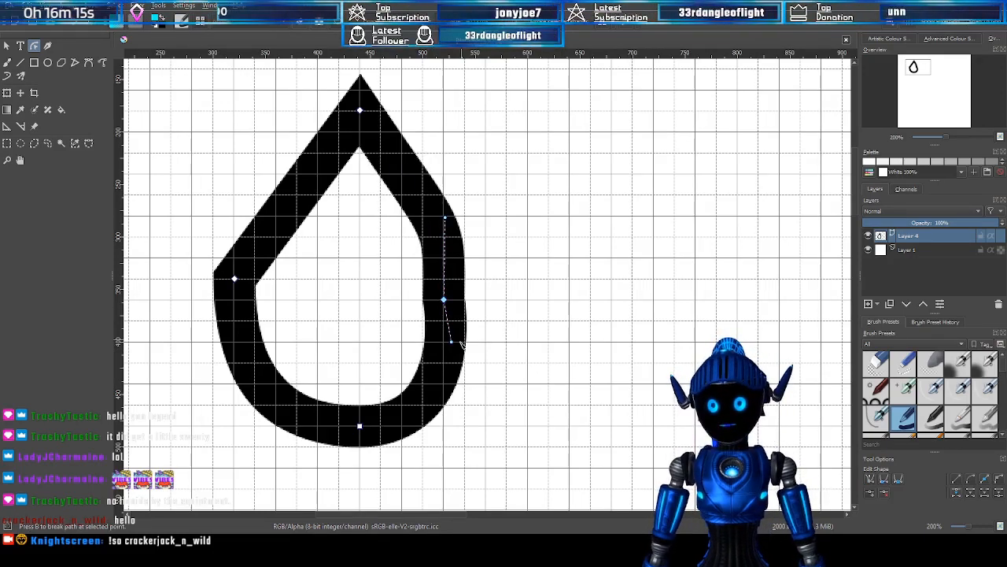
left_click_drag(451, 341, 510, 299)
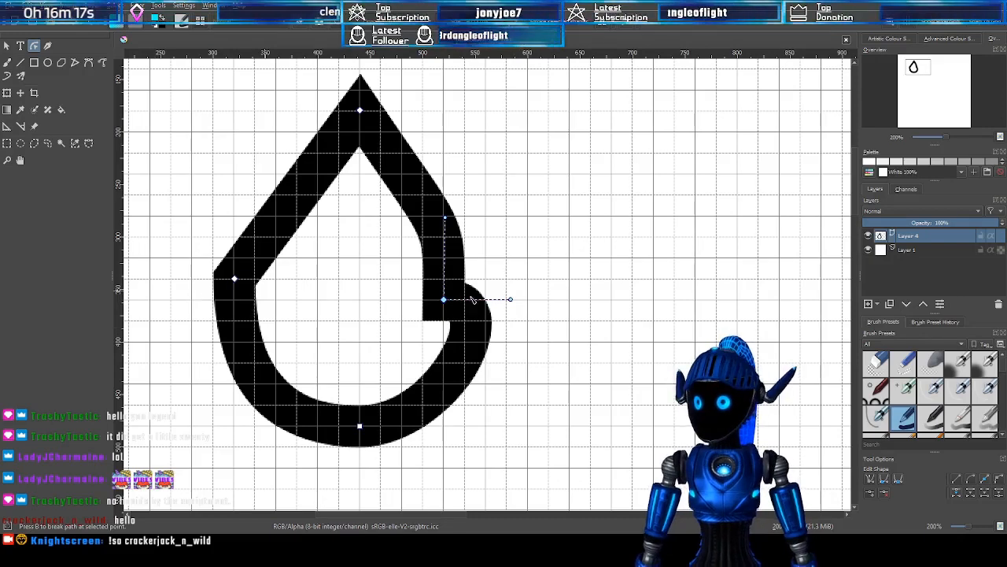
Add curve handles to the teardrop's left-hand node, one straight up to about Y 255 px and one horizontally inward to about X 460 px
left_click(236, 280)
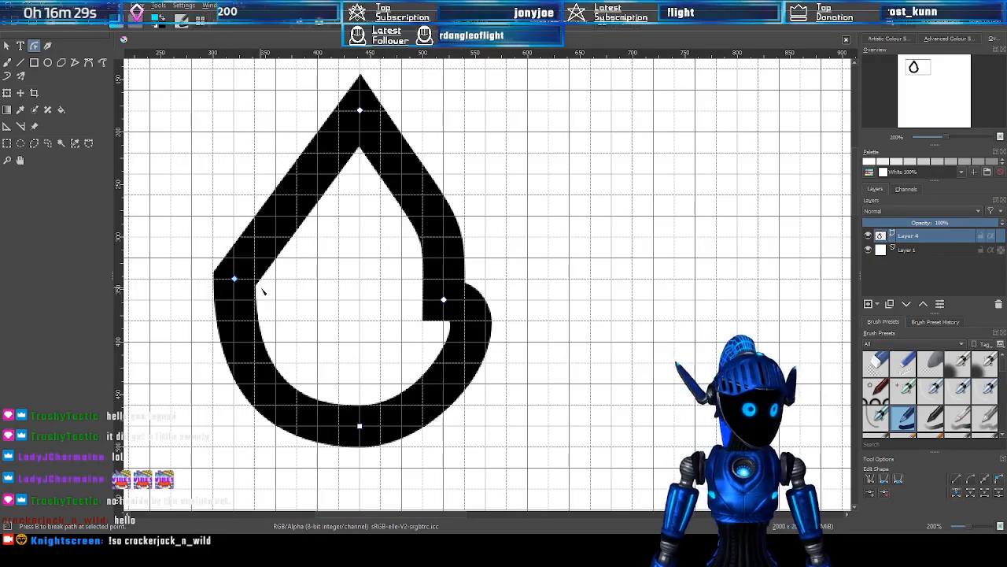
left_click(886, 480)
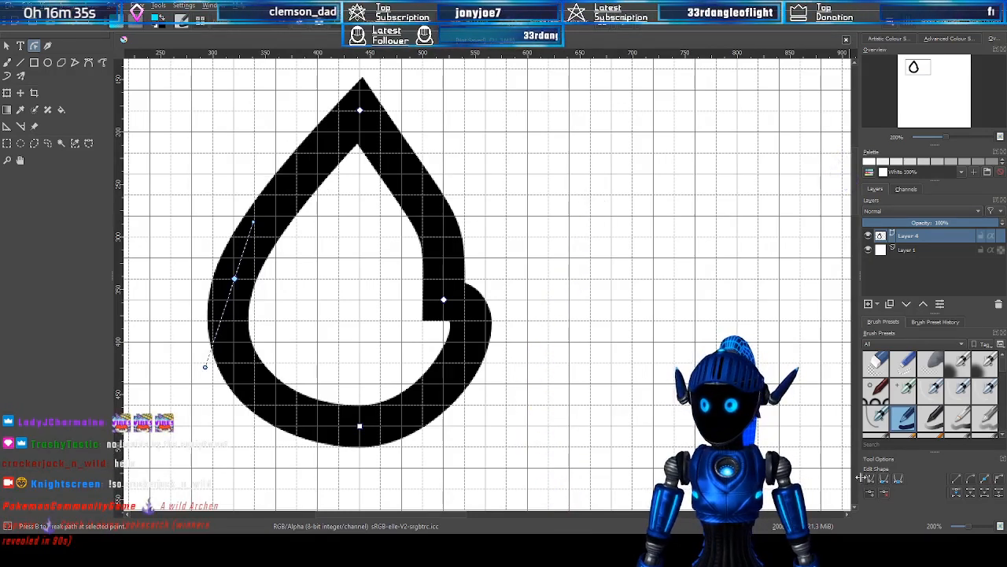
left_click_drag(252, 224, 233, 192)
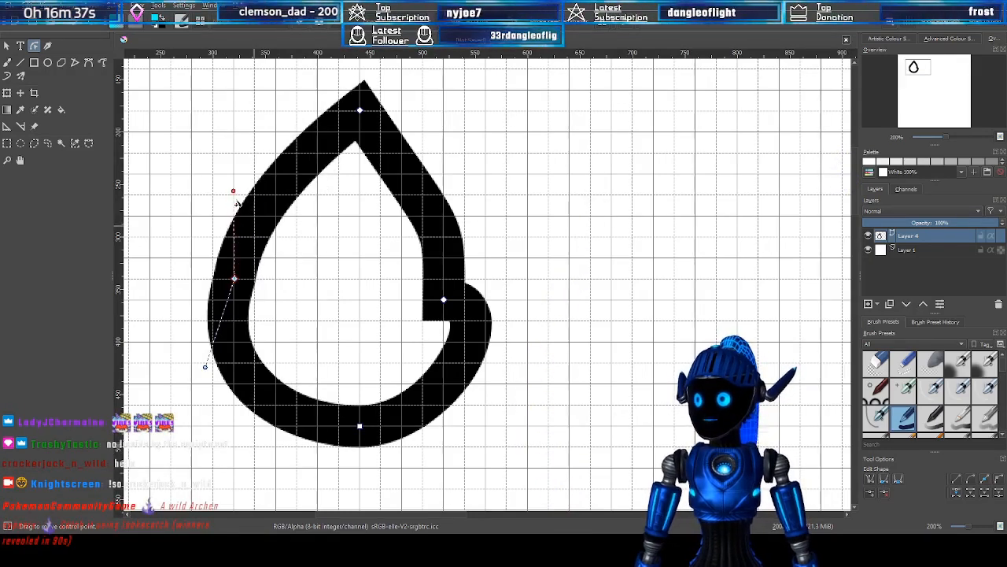
left_click_drag(205, 366, 384, 279)
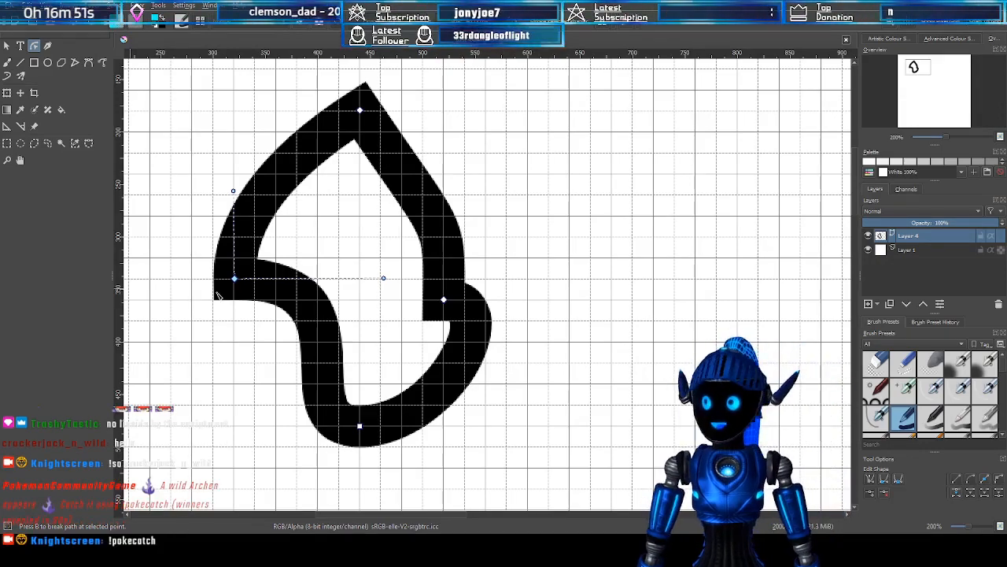
Draw a closed narrow diamond beside the teardrop with the Bezier Curve tool, spanning about X 680 to 760 px and Y 140 to 560 px
scroll(546, 262, "down", 4)
scroll(601, 263, "up", 3)
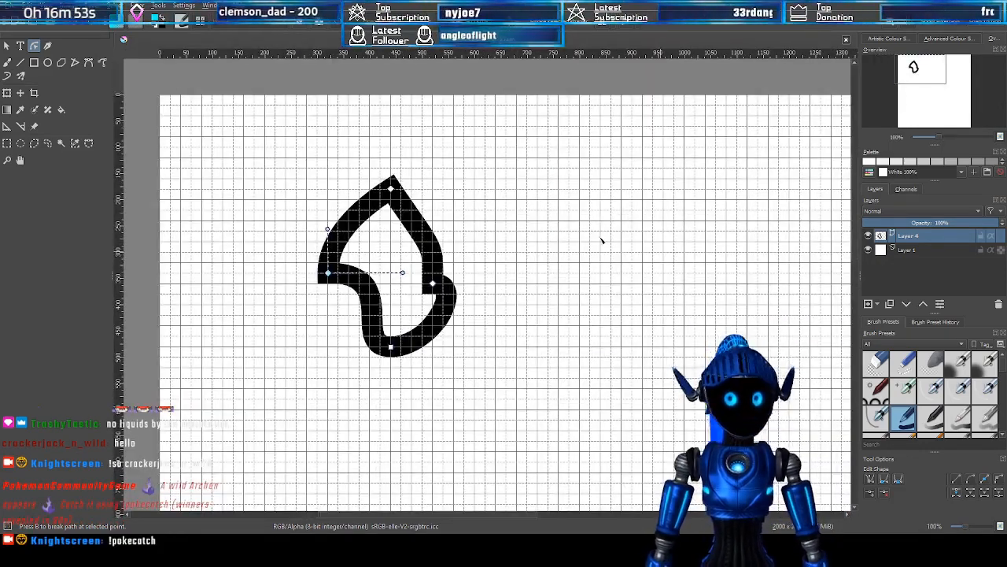
left_click(89, 62)
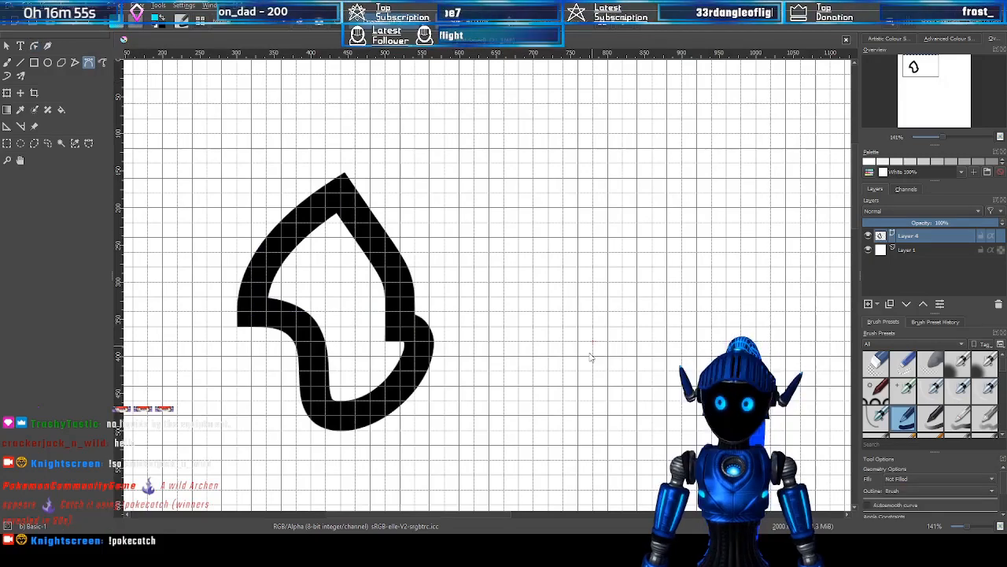
left_click(519, 327)
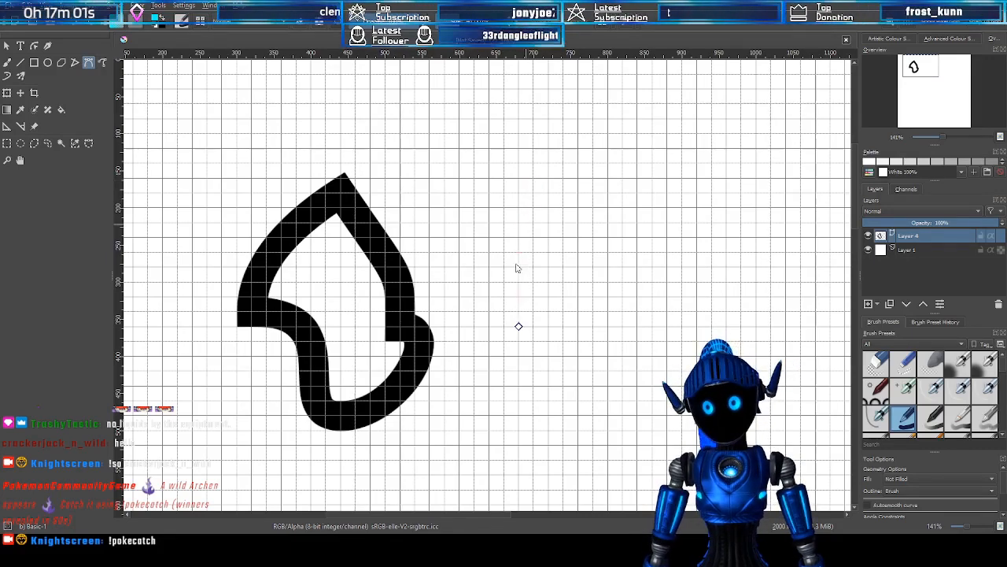
left_click(549, 165)
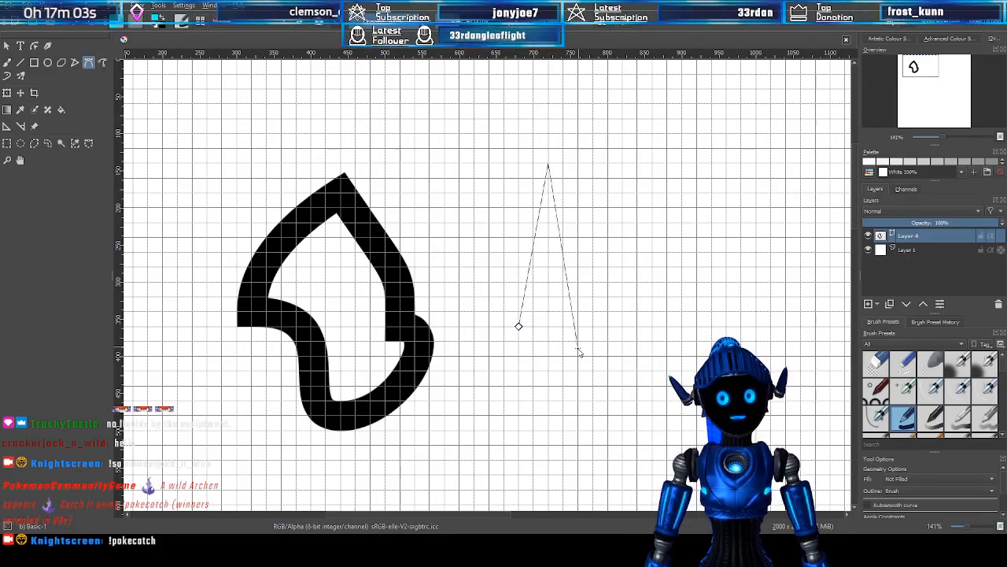
left_click(579, 329)
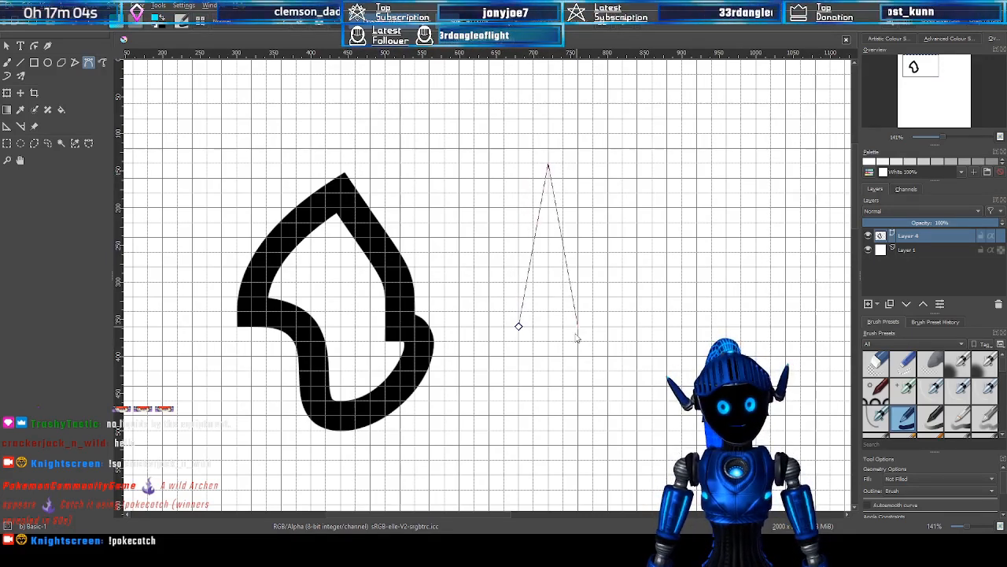
left_click(549, 473)
left_click(519, 327)
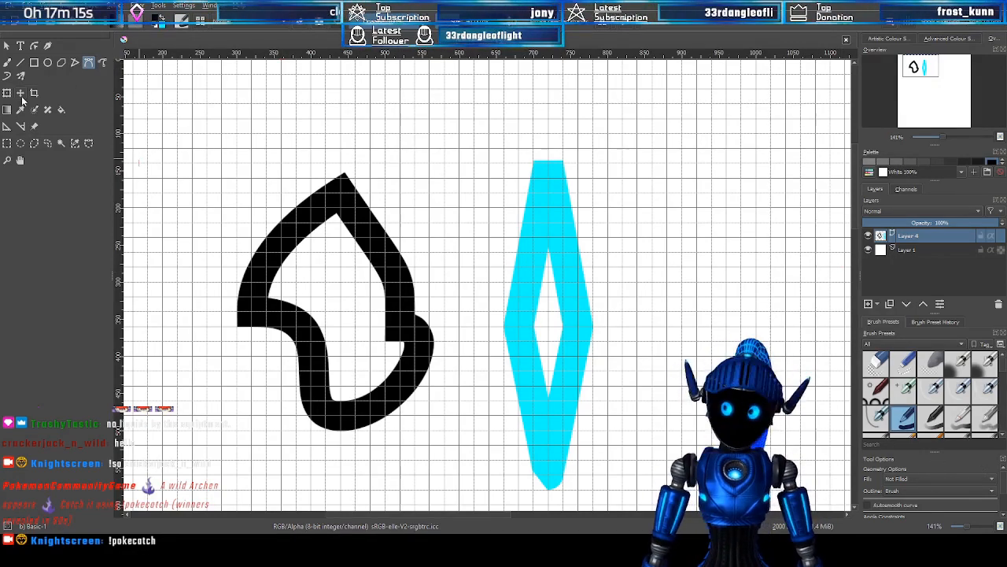
Select the diamond, change its outline colour to black and enlarge the tool settings area
left_click(8, 46)
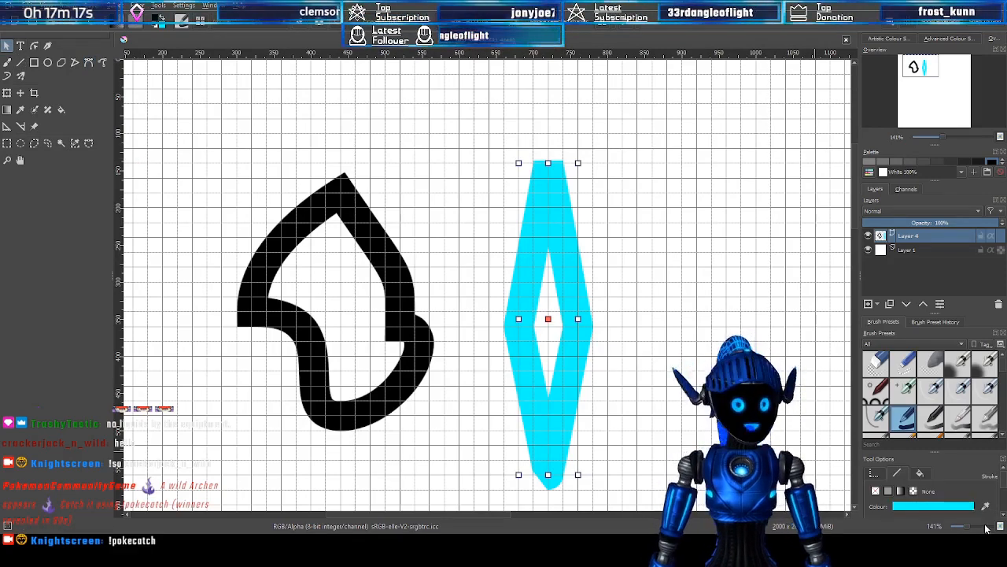
key("x")
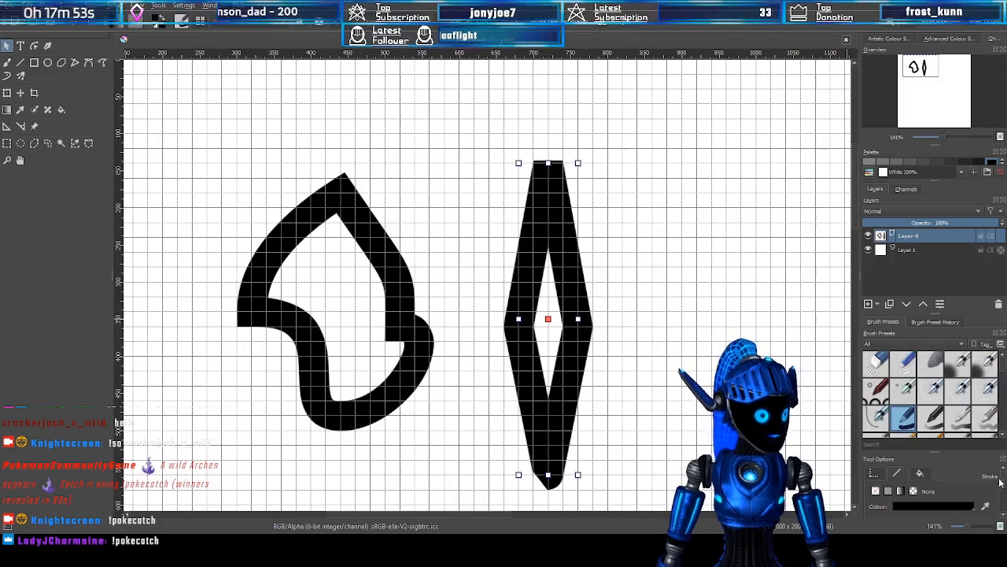
mouse_move(980, 451)
left_mouse_down()
mouse_move(944, 315)
mouse_move(951, 335)
left_mouse_up()
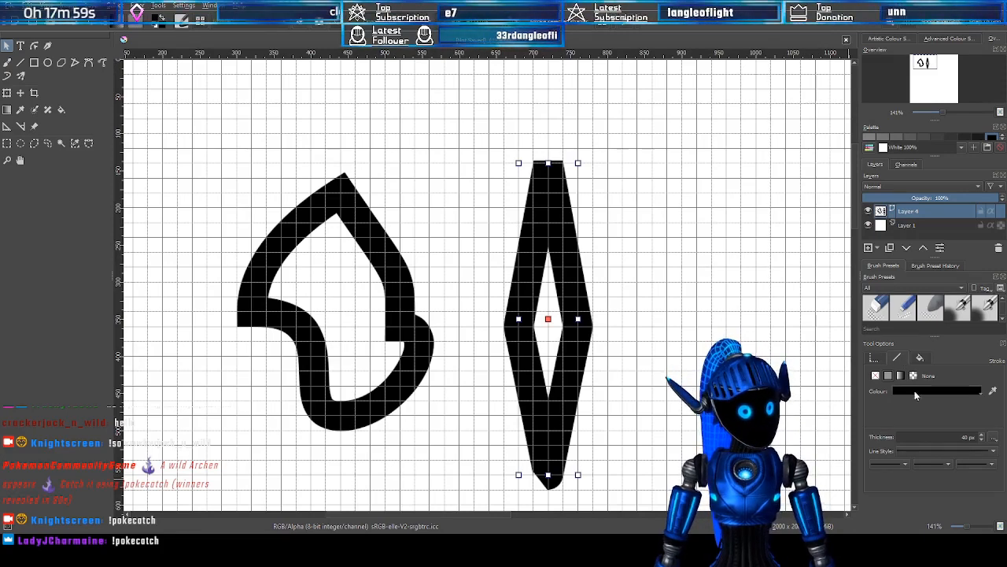
Give the diamond a solid black fill and remove its outline stroke
left_click(888, 375)
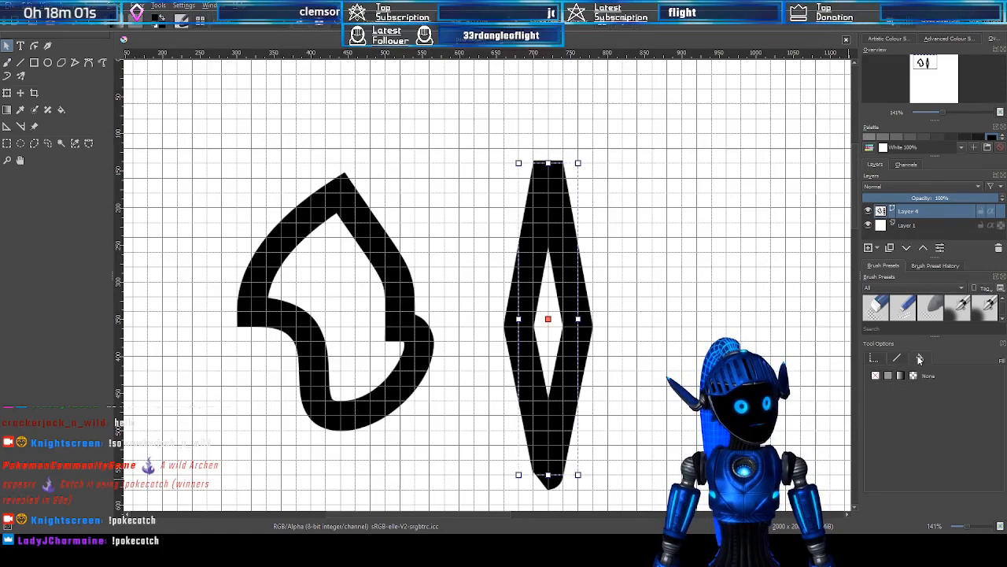
left_click(888, 375)
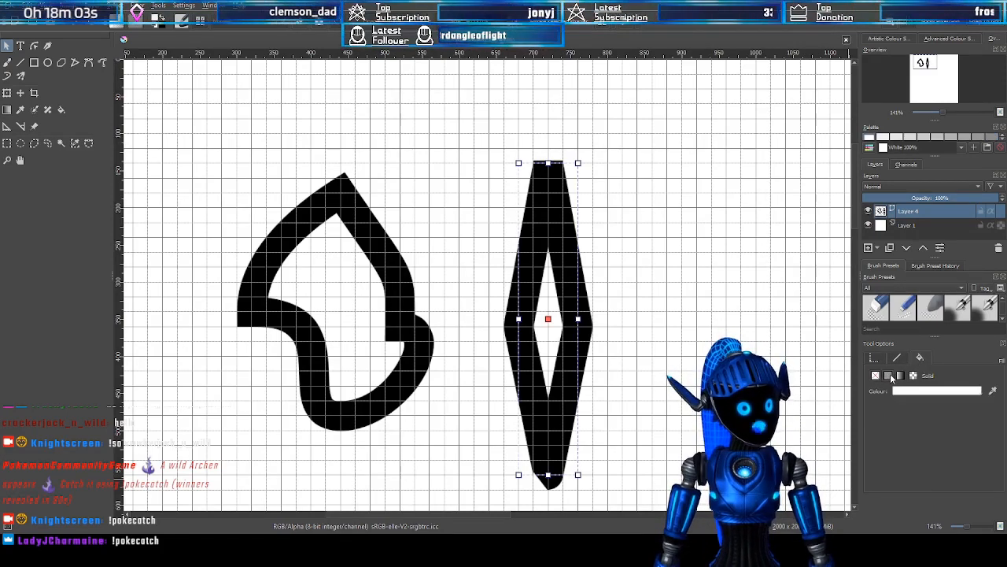
key("x")
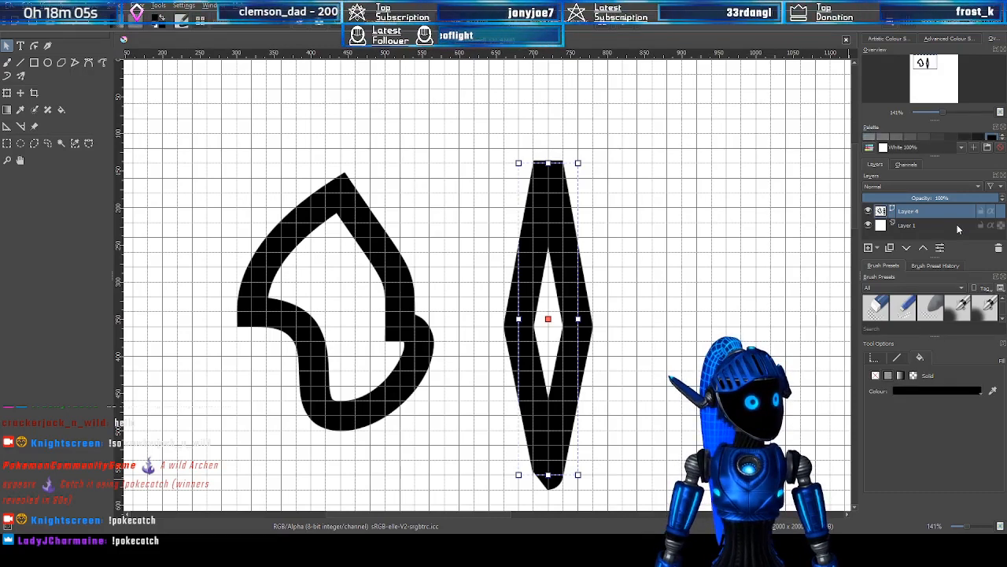
left_click(898, 358)
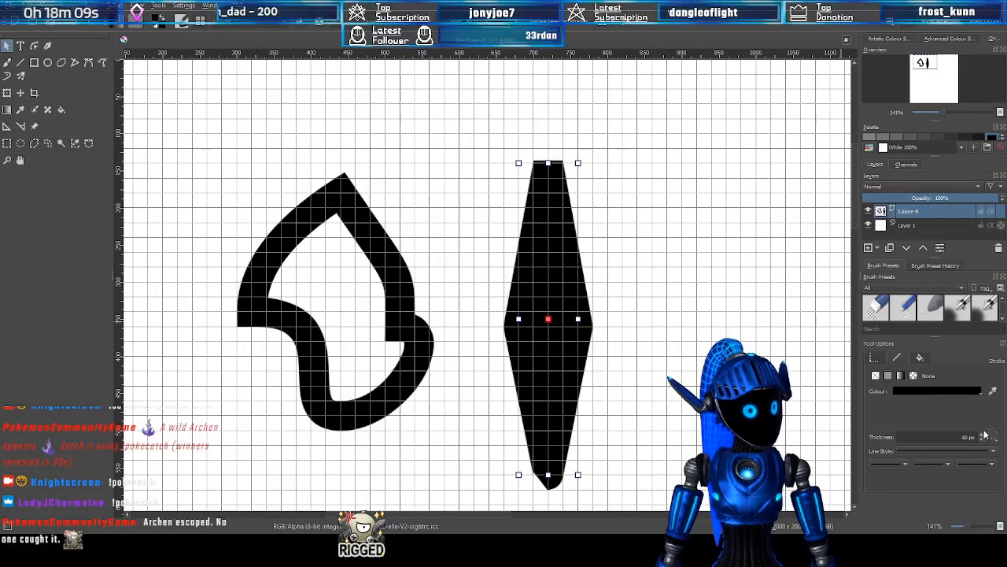
left_click(875, 376)
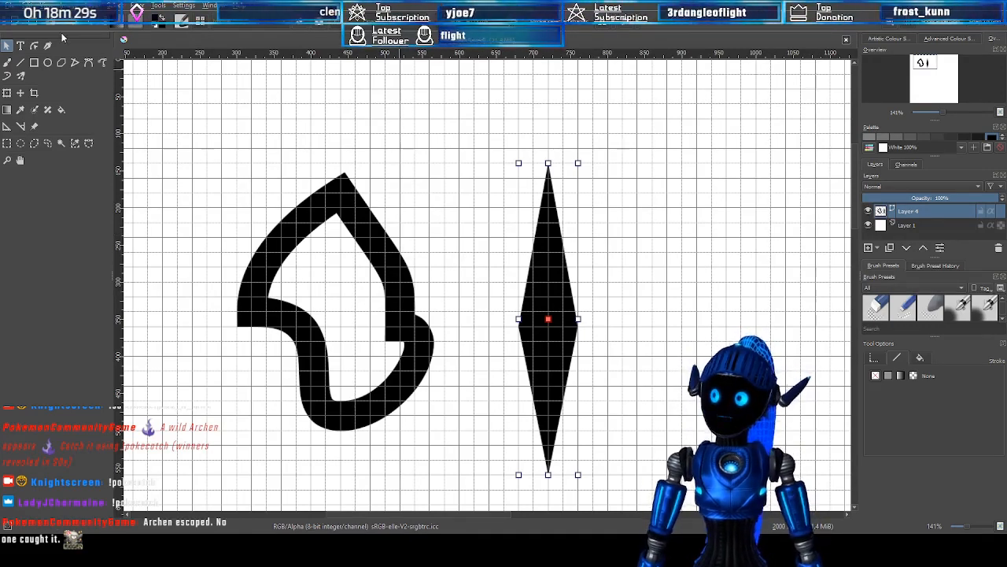
Make the diamond's left and right nodes smooth with the Edit Shapes tool, extending the left node's lower handle to about Y 560 px
left_click(34, 45)
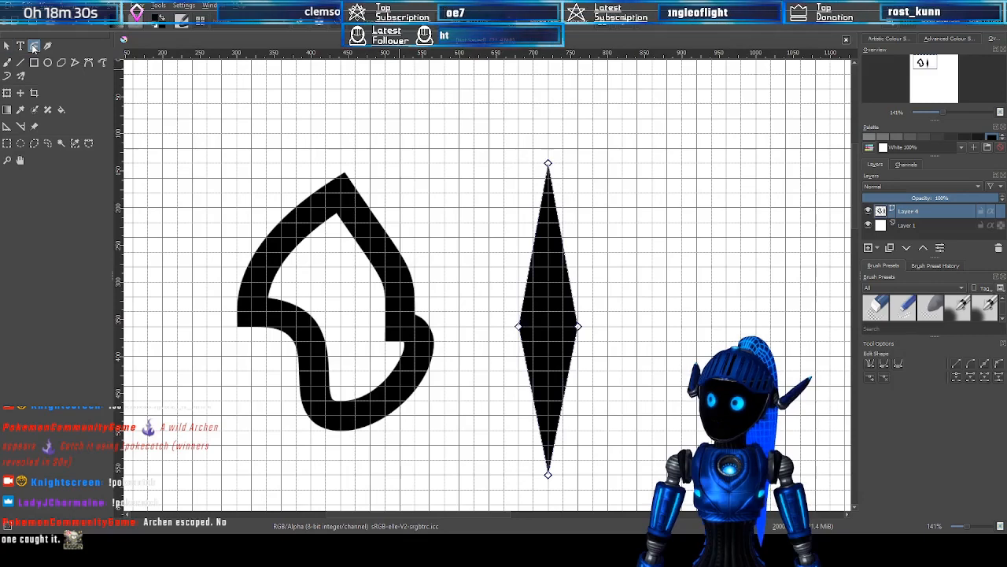
left_click(547, 165)
left_click(578, 325)
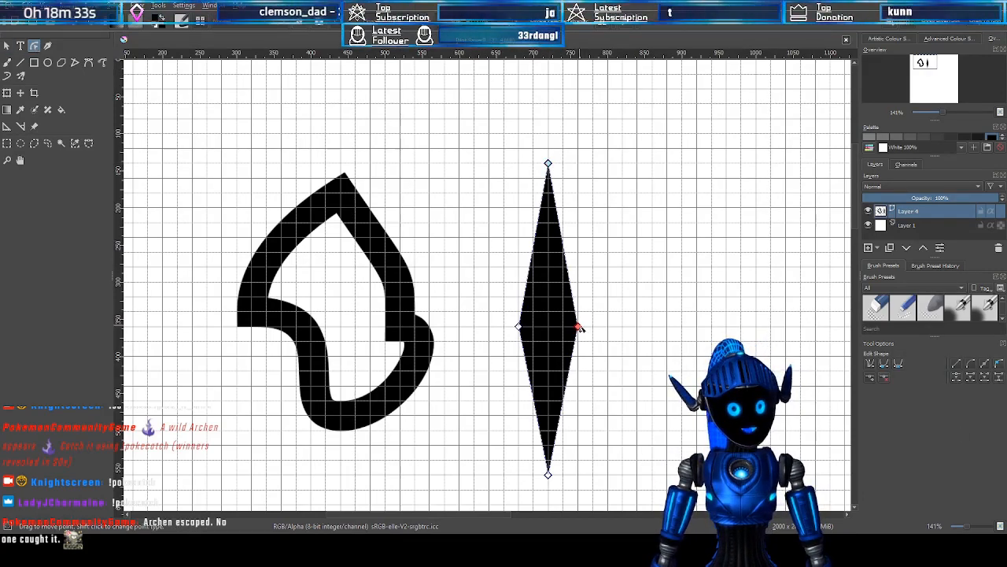
left_click(886, 364)
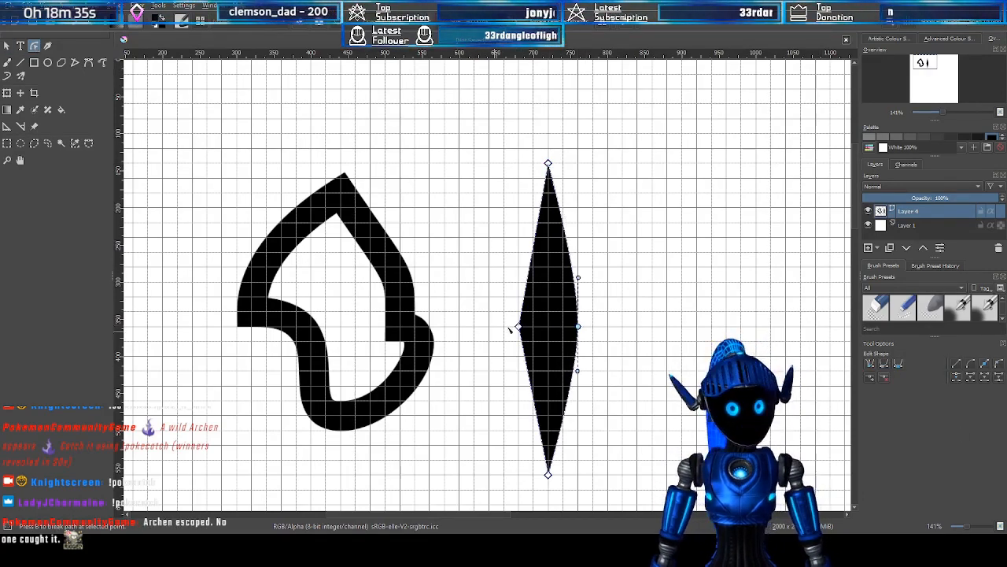
left_click(885, 364)
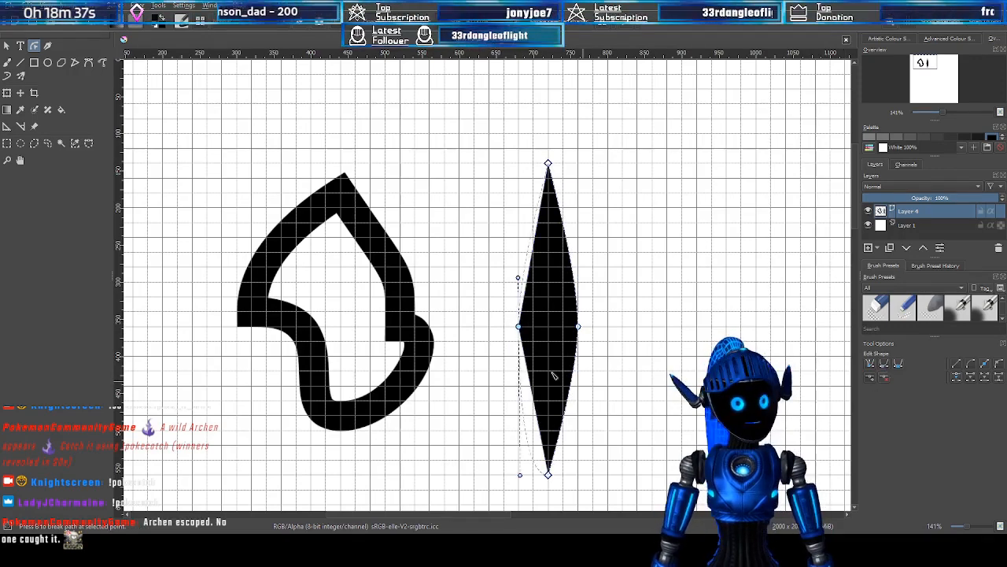
Convert the filled diamond's bottom node and top node to corner nodes with their own curve handles
left_click(548, 476)
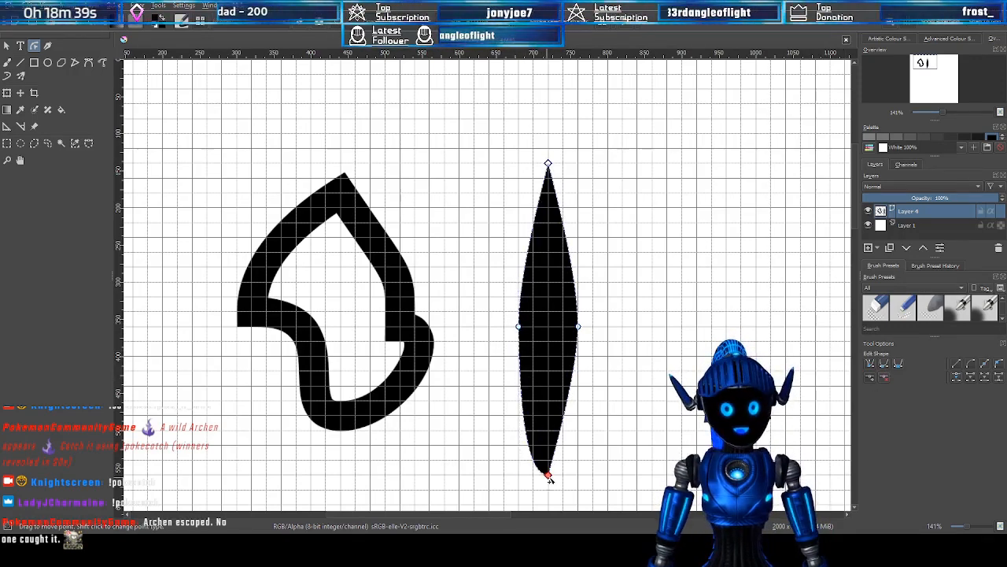
left_click(870, 364)
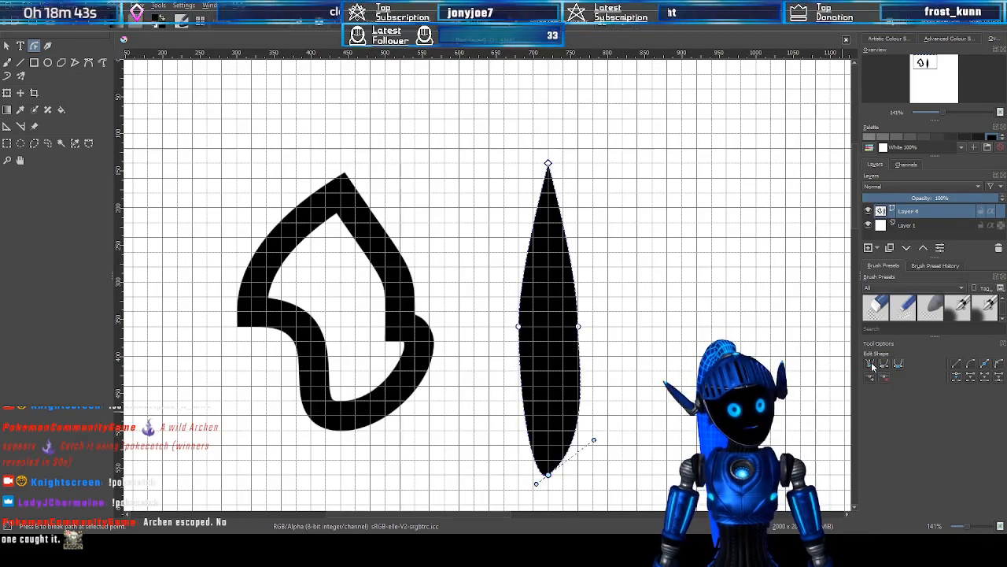
left_click(549, 163)
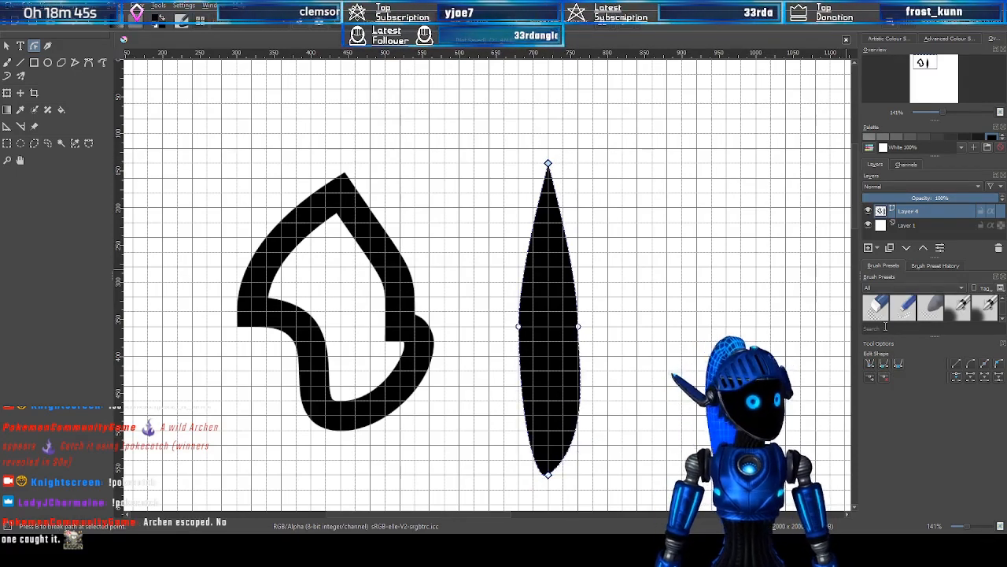
left_click(871, 364)
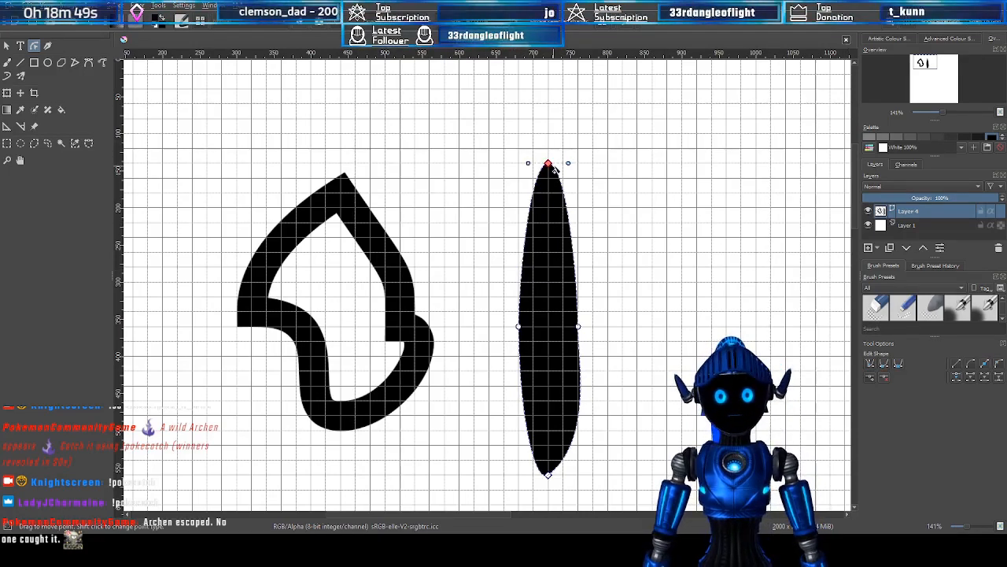
Move the filled shape's top node to about X 880, Y 140 px and extend both handles back to form a curved crescent tip
left_click_drag(549, 163, 638, 256)
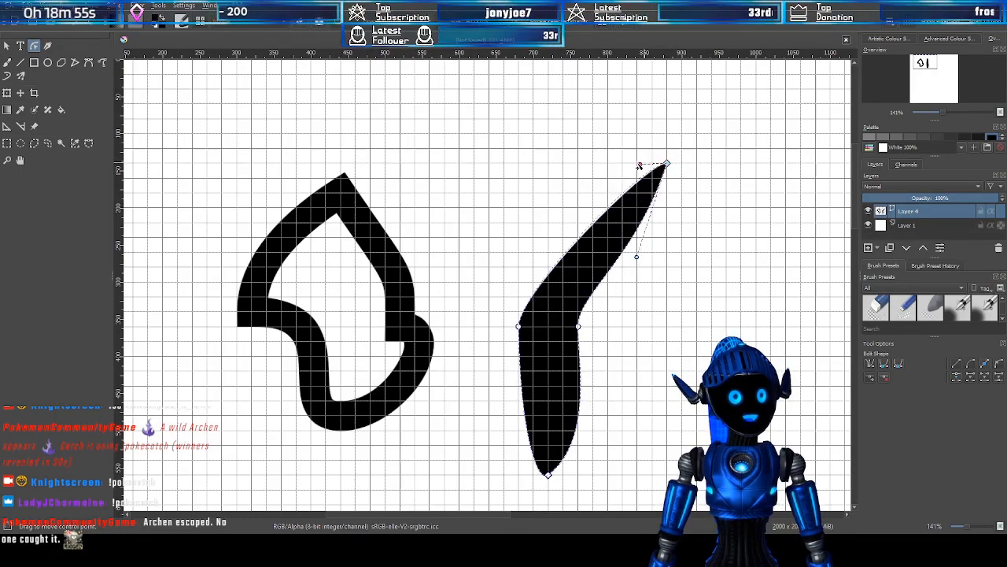
left_click_drag(641, 164, 534, 187)
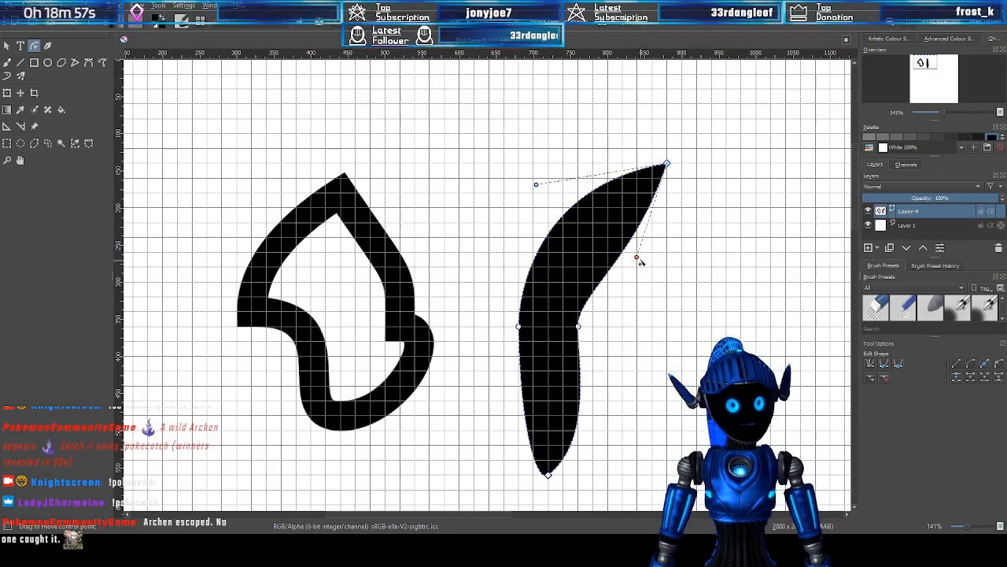
left_click_drag(636, 256, 563, 266)
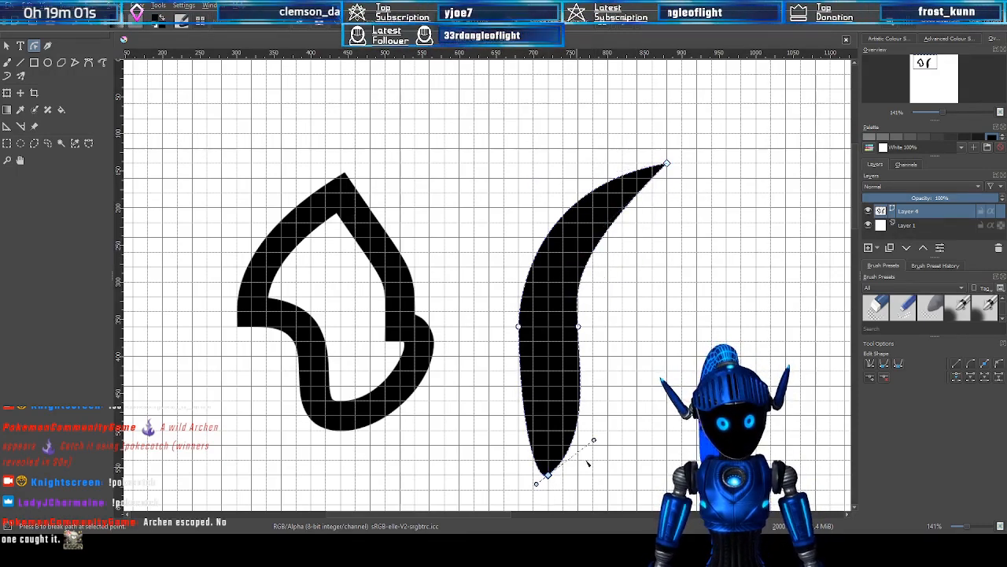
Move the filled shape's bottom node to about X 880, Y 520 px and pull both handles back to mirror the upper crescent tip
mouse_move(549, 476)
left_mouse_down()
mouse_move(653, 462)
mouse_move(660, 447)
mouse_move(681, 320)
mouse_move(666, 191)
mouse_move(667, 446)
left_mouse_up()
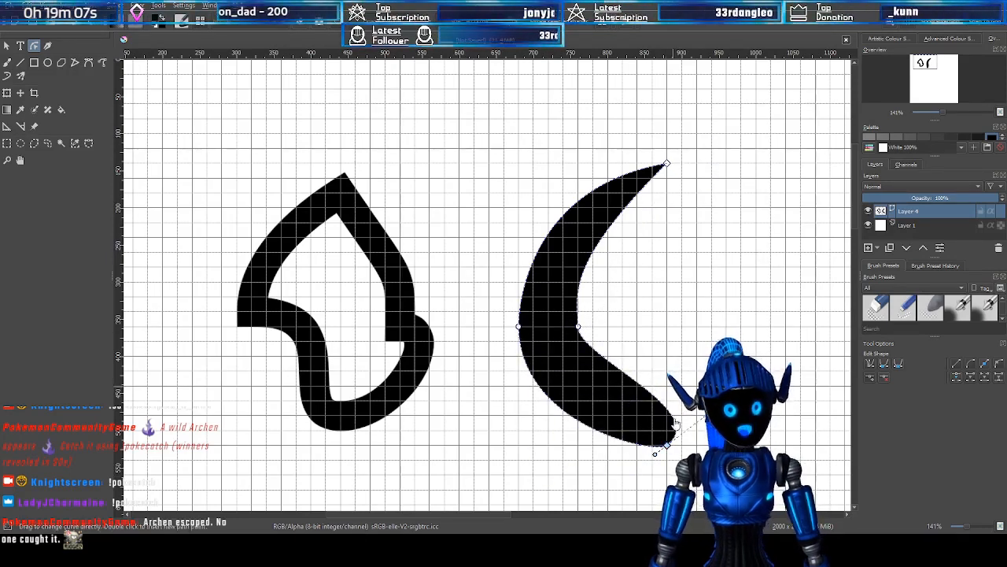
left_click_drag(708, 415, 585, 402)
left_click_drag(654, 454, 614, 453)
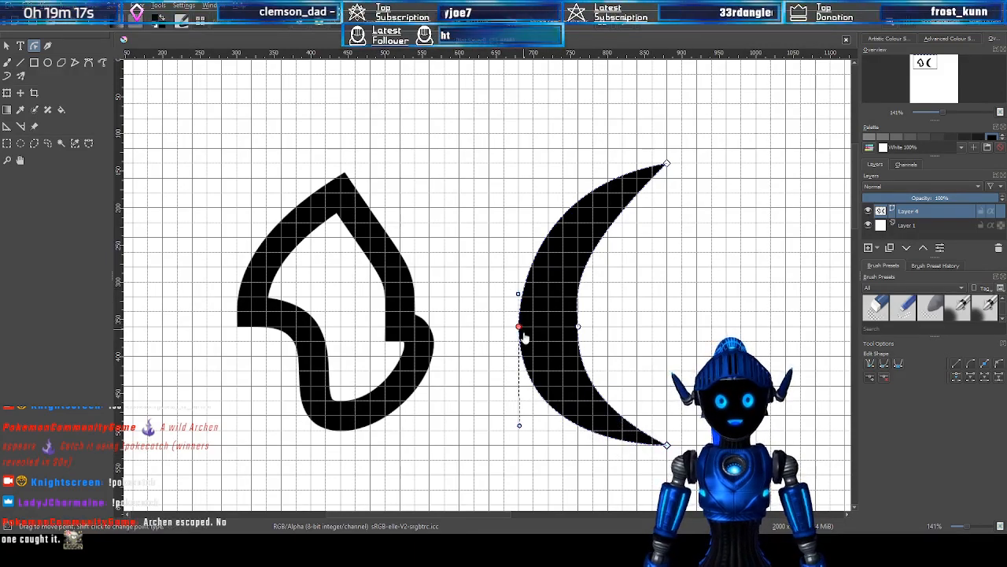
Extend the crescent's outer node's upper handle to about Y 280 px and its inner node's lower handle to about Y 440 px
left_click_drag(519, 327, 519, 269)
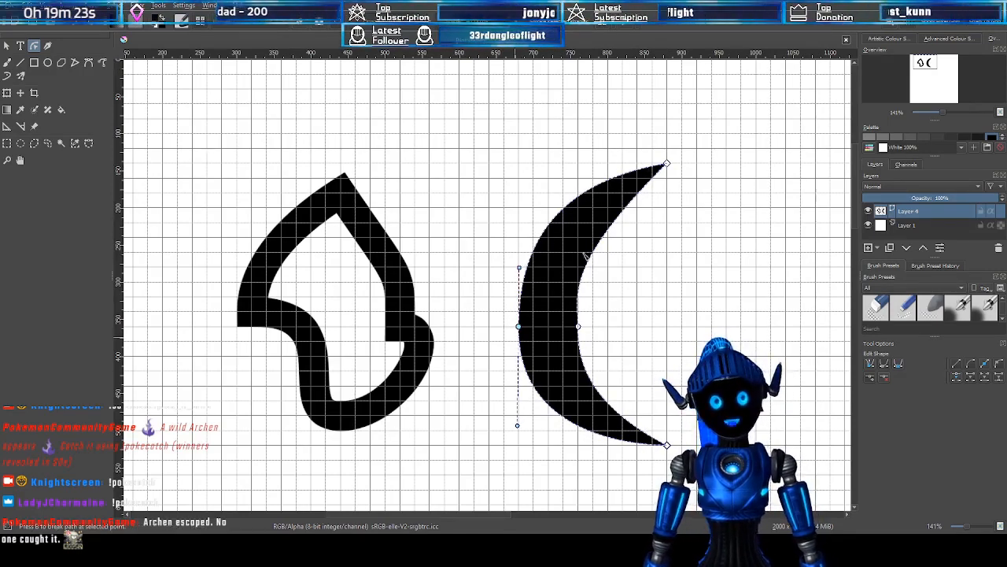
left_click(578, 326)
left_click_drag(579, 355, 581, 382)
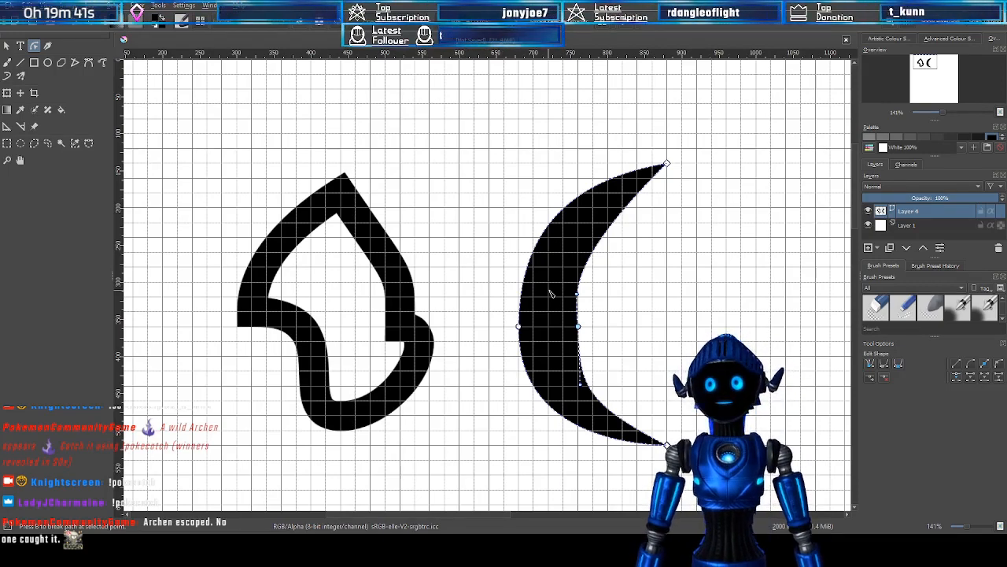
scroll(550, 295, "down", 3)
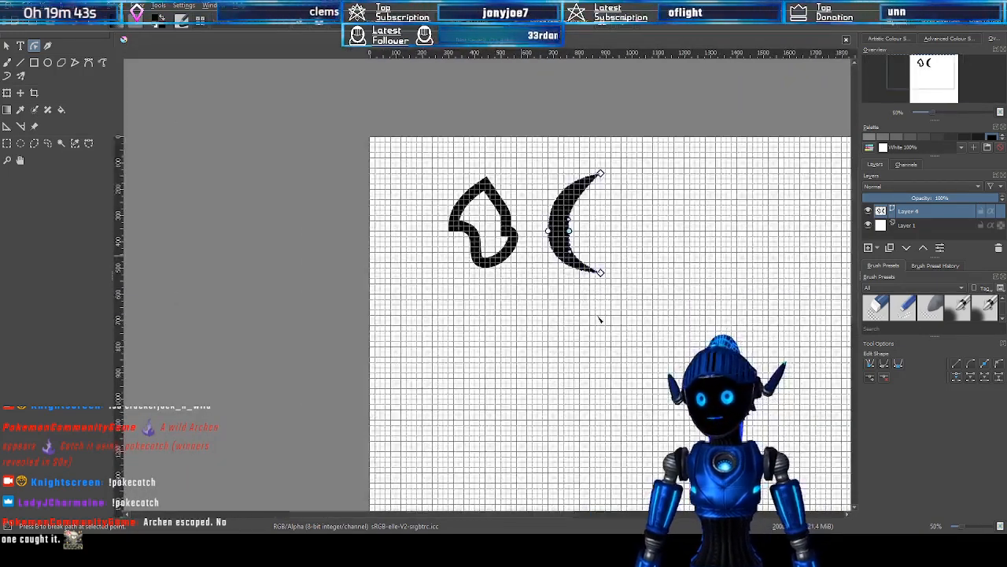
scroll(600, 319, "up", 1)
scroll(598, 291, "up", 1)
scroll(600, 291, "down", 1)
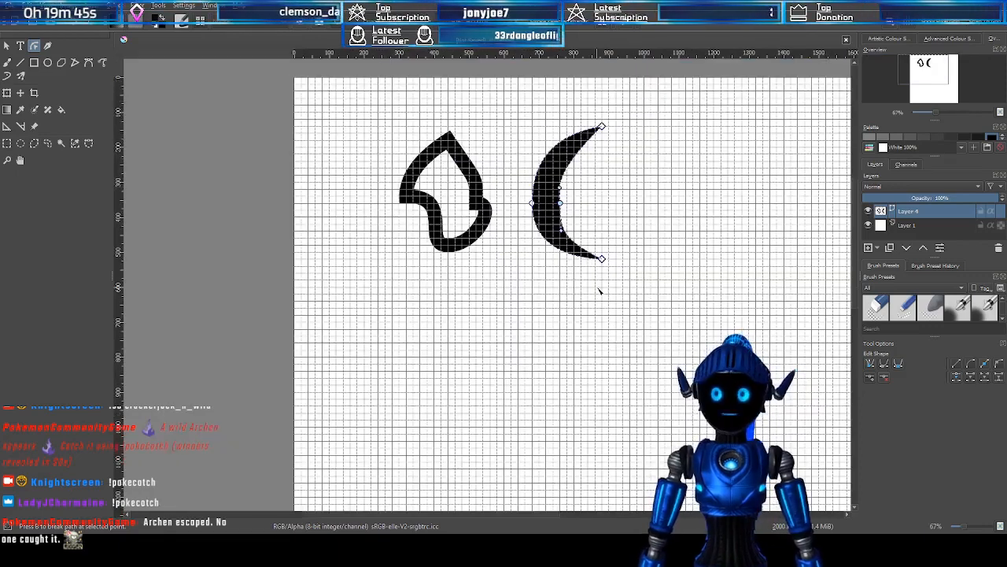
scroll(599, 291, "up", 1)
scroll(599, 292, "down", 1)
scroll(599, 291, "up", 1)
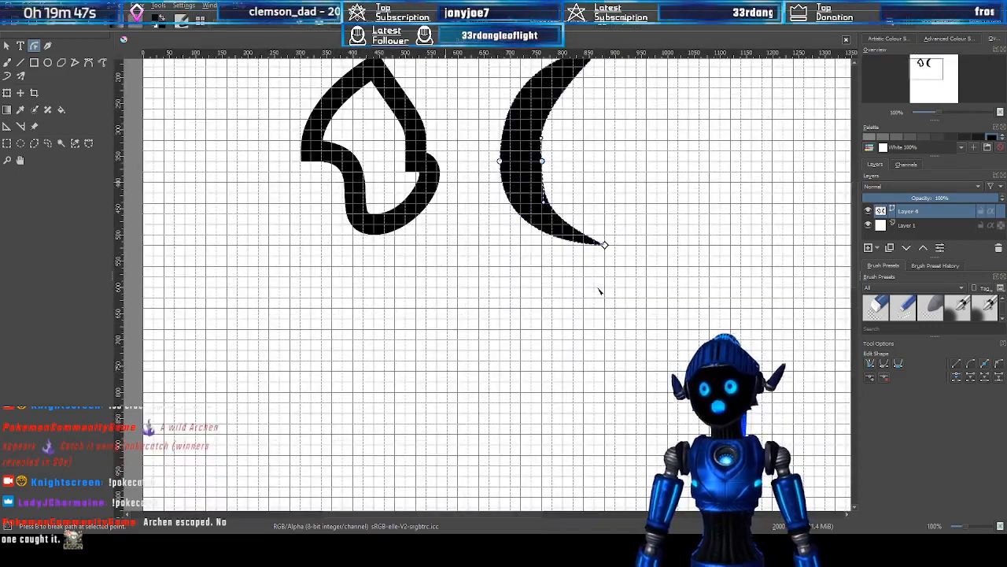
scroll(599, 291, "down", 1)
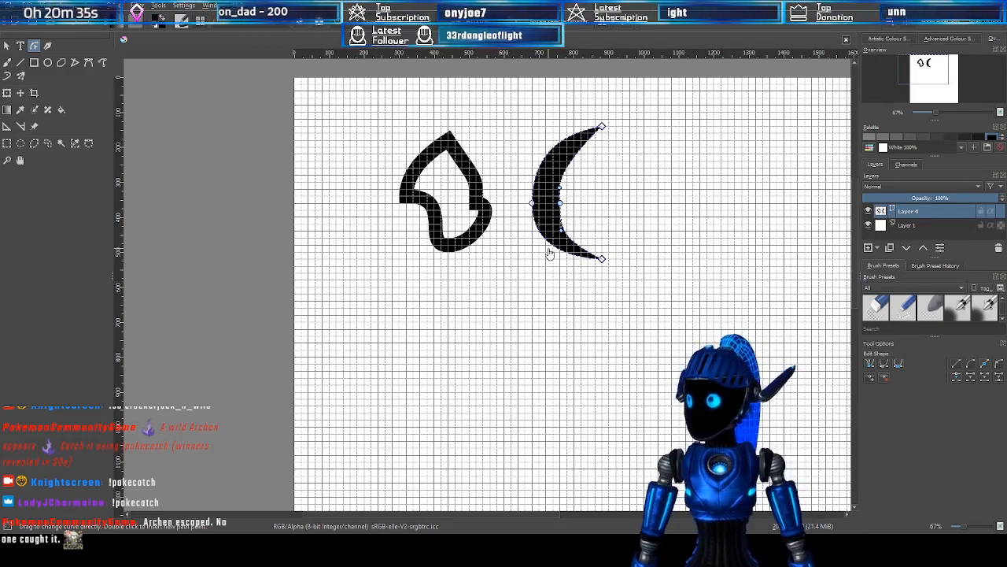
scroll(578, 164, "up", 3)
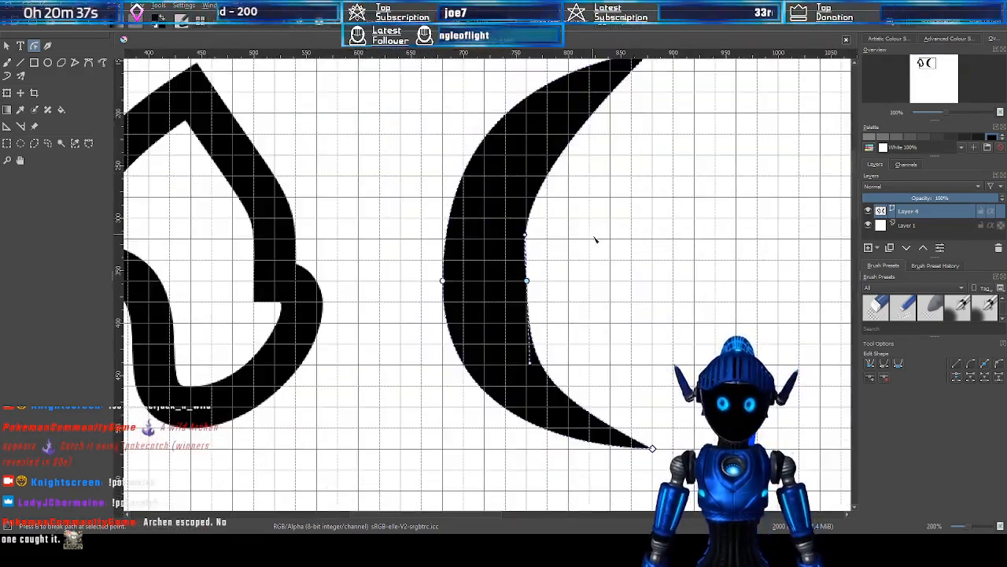
scroll(338, 240, "down", 1)
scroll(406, 238, "up", 1)
scroll(508, 242, "down", 1)
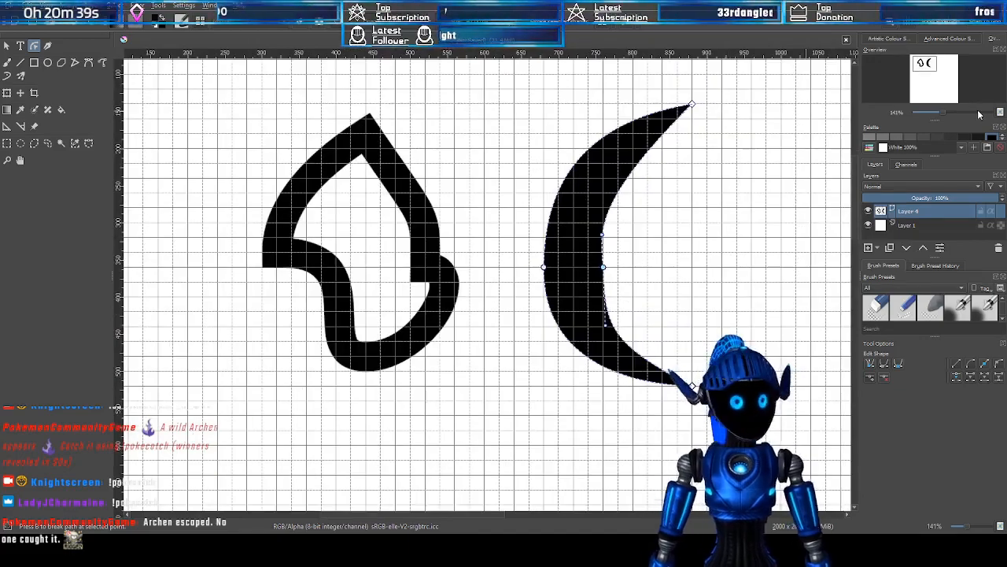
left_click_drag(929, 68, 934, 70)
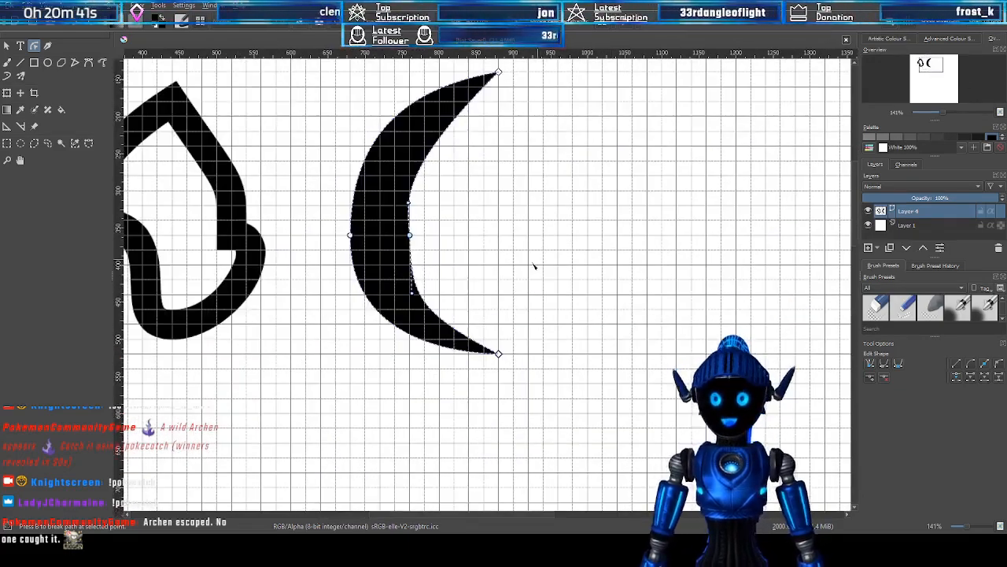
scroll(534, 266, "down", 1)
scroll(756, 247, "down", 1)
scroll(758, 240, "up", 1)
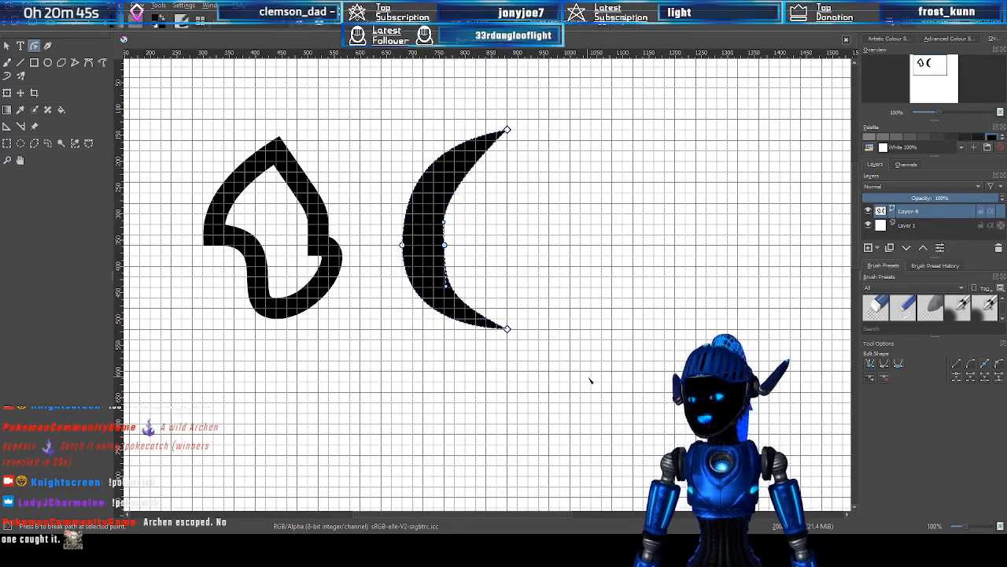
Draw an unfilled 320 px circle with the Ellipse tool beside the crescent, centred at about X 1160, Y 360 px
left_click(930, 67)
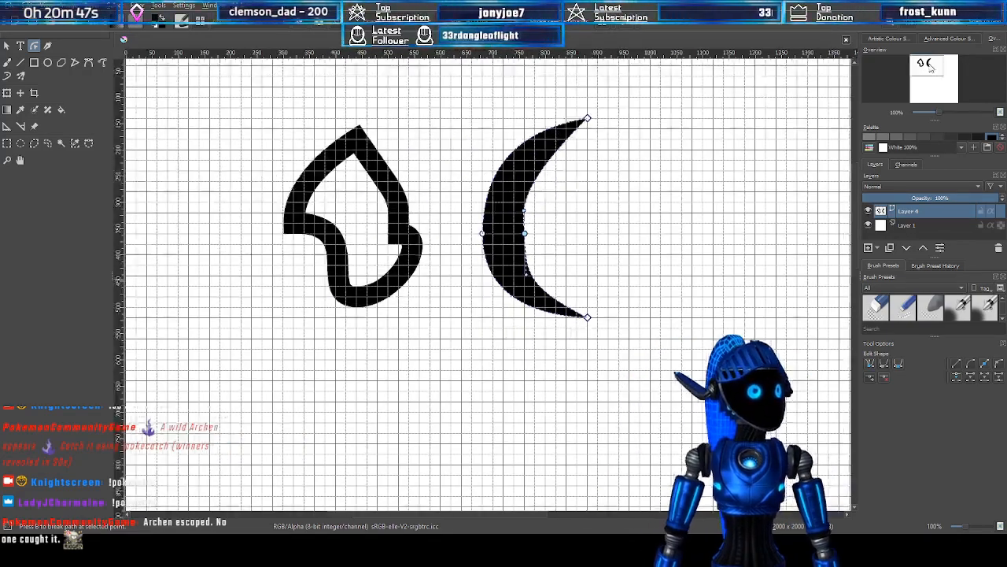
left_click_drag(929, 65, 930, 65)
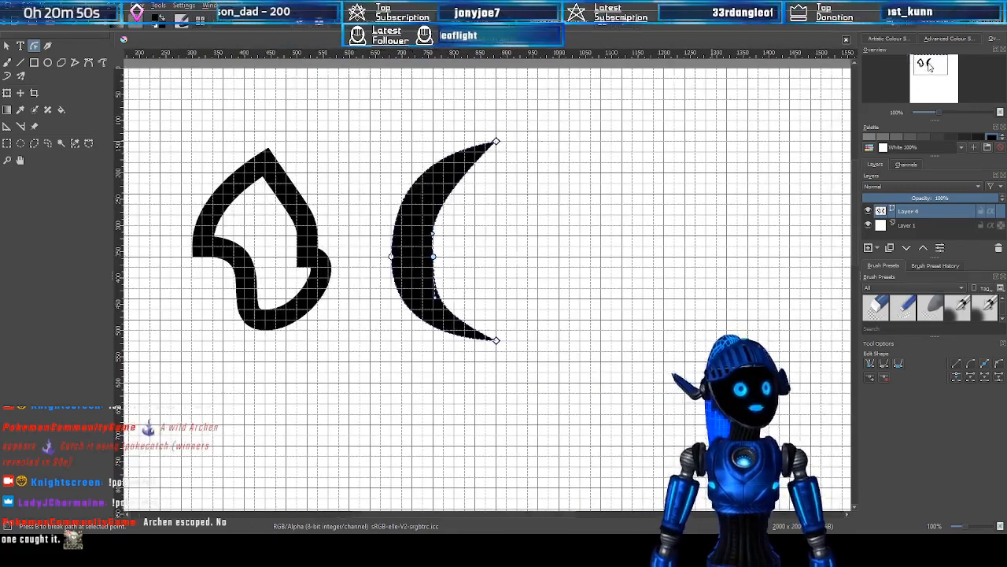
left_click(47, 62)
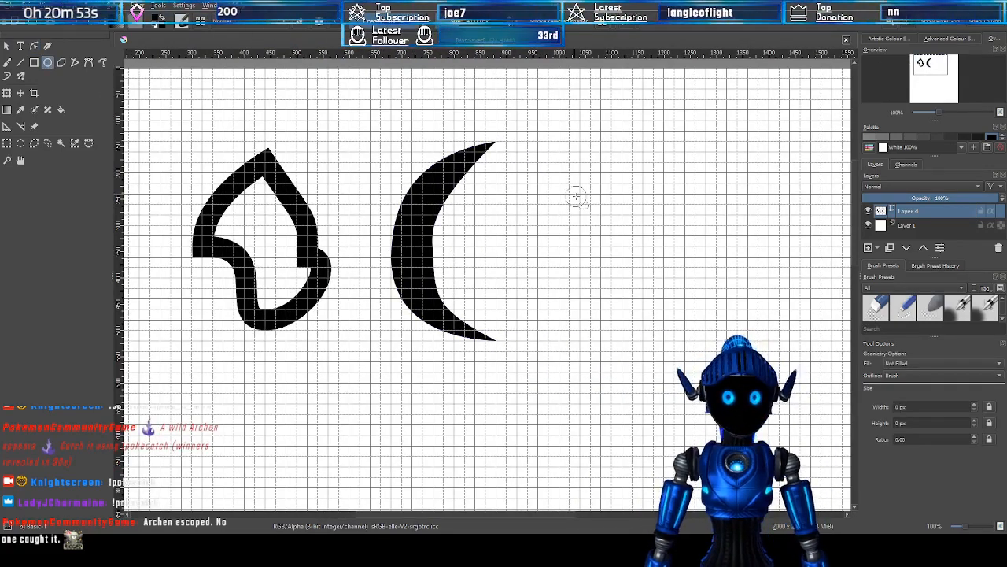
mouse_move(561, 173)
left_mouse_down()
mouse_move(777, 384)
mouse_move(727, 329)
mouse_move(730, 341)
left_mouse_up()
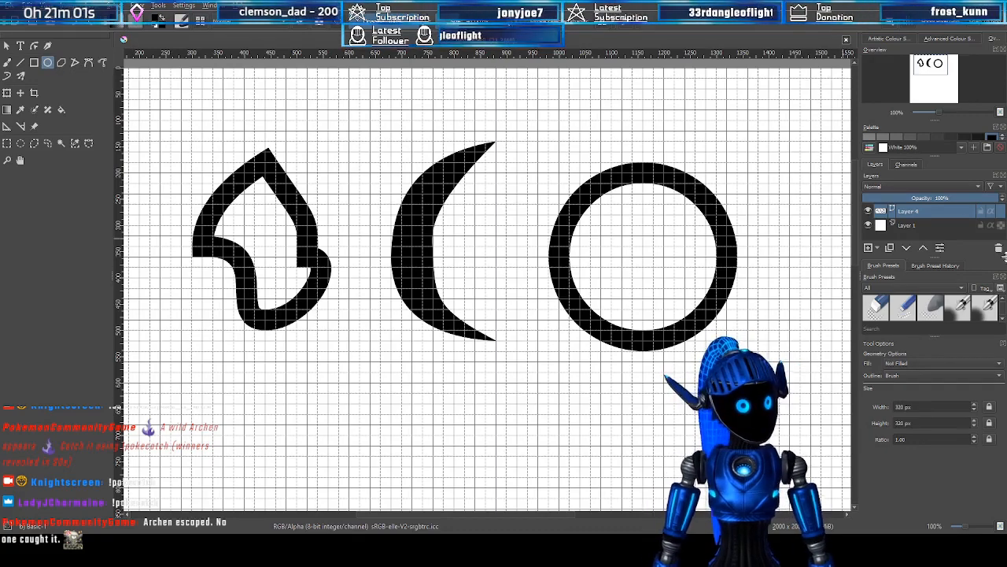
Draw a 140 px circle inside the large ring, undoing the extra ellipse drawn beside it
left_click_drag(931, 64, 937, 66)
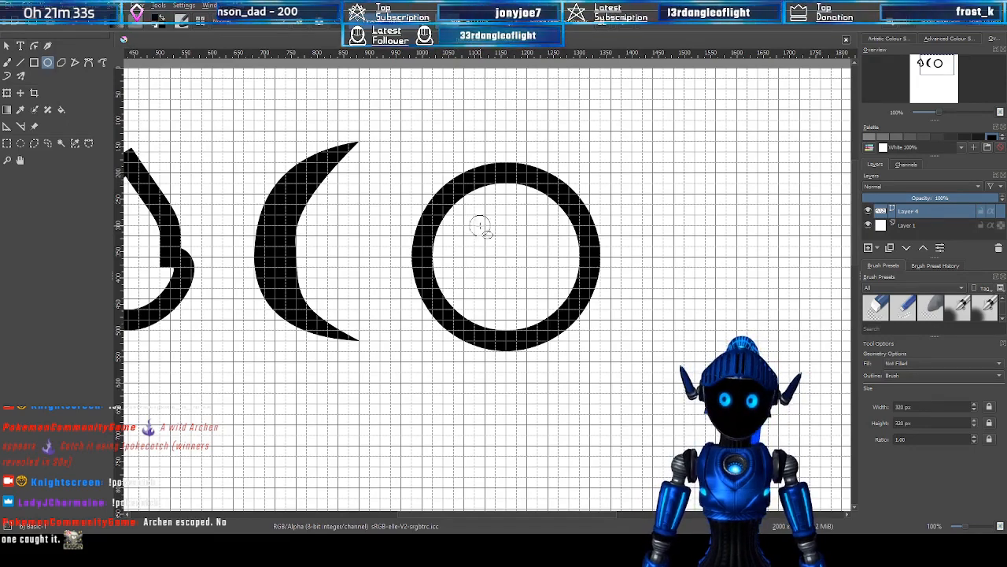
left_click_drag(475, 226, 546, 292)
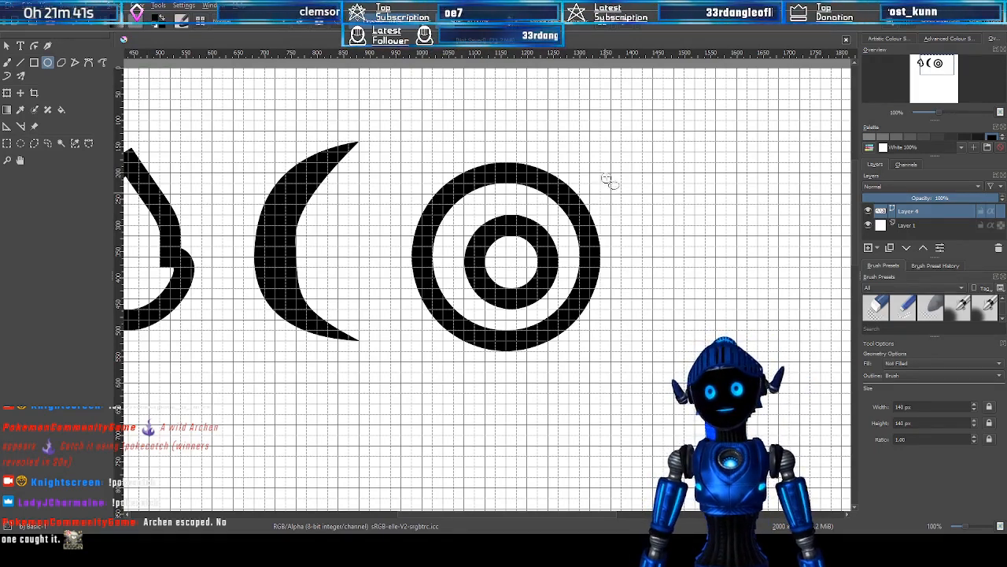
left_click_drag(607, 178, 692, 247)
key("ctrl+z")
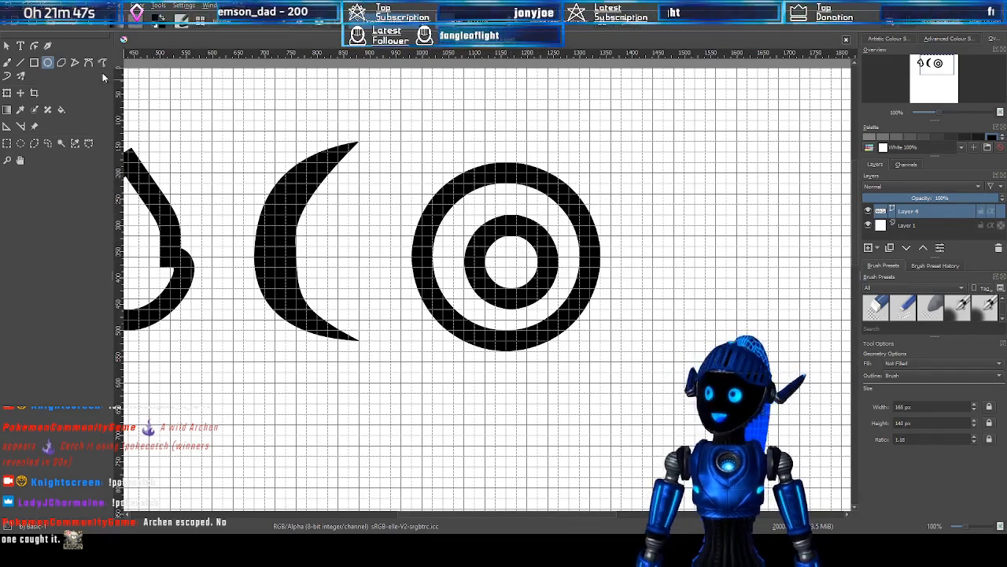
Set the selected inner circle's outline thickness to 30 px
left_click(34, 46)
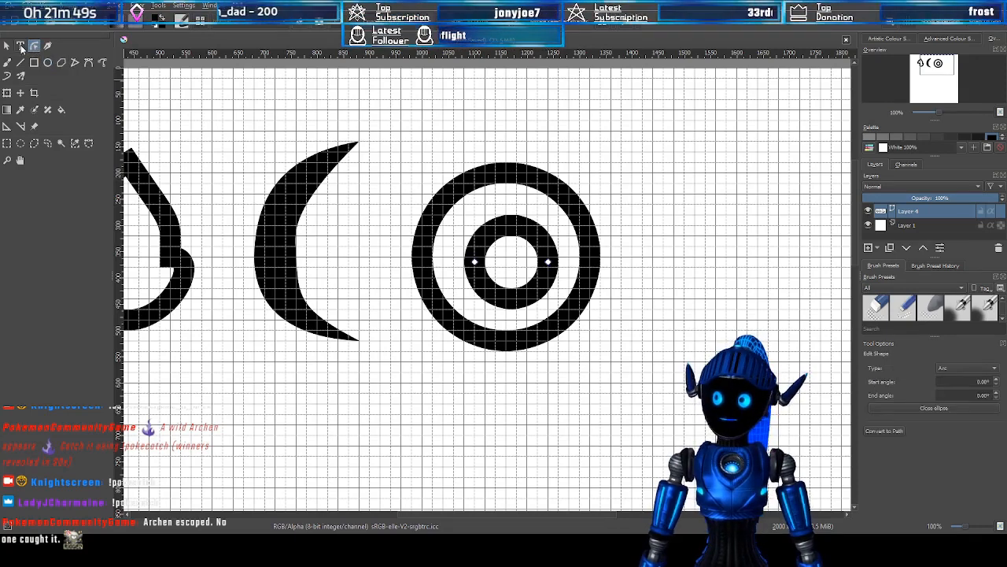
left_click(6, 46)
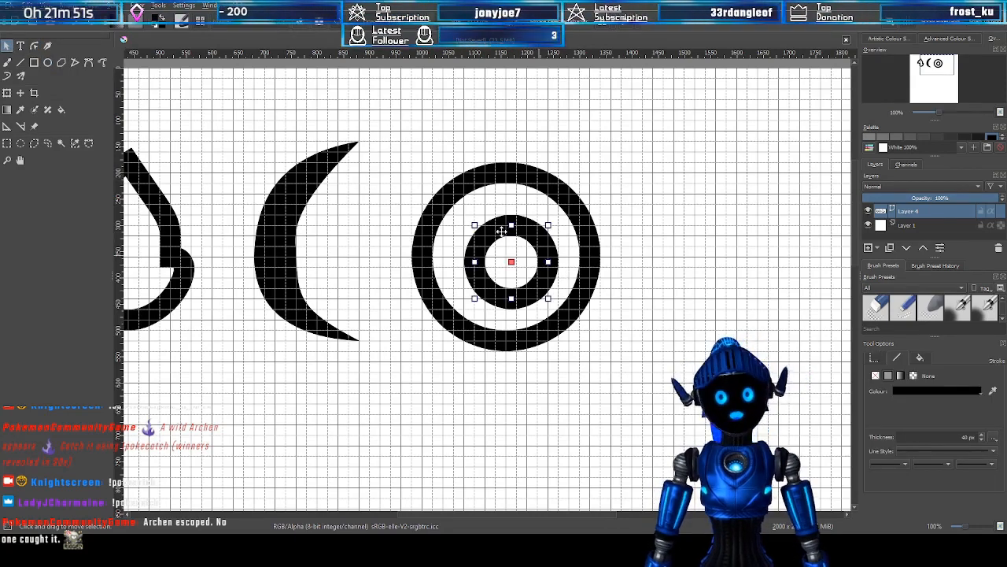
left_click_drag(963, 436, 974, 438)
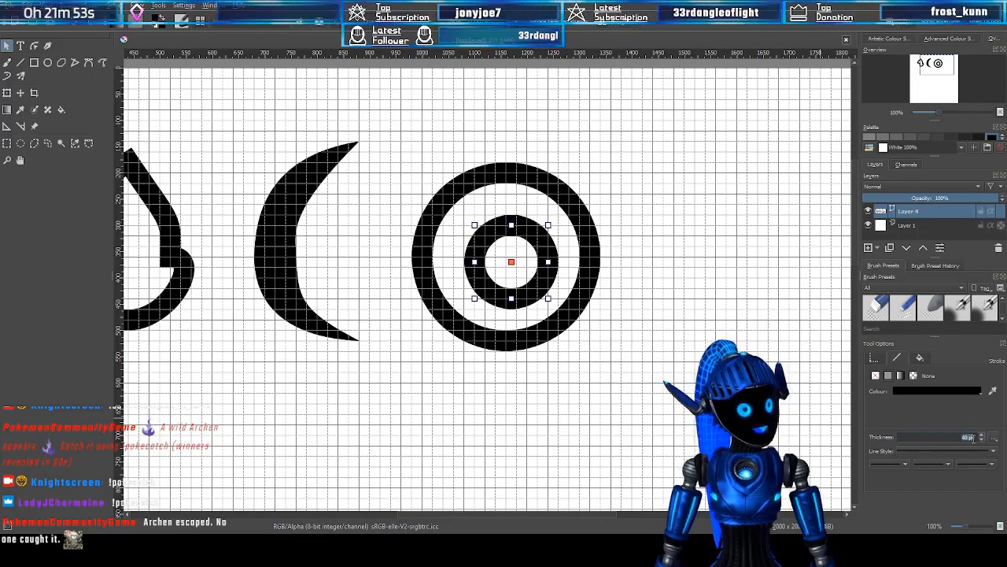
type("30")
key("Return")
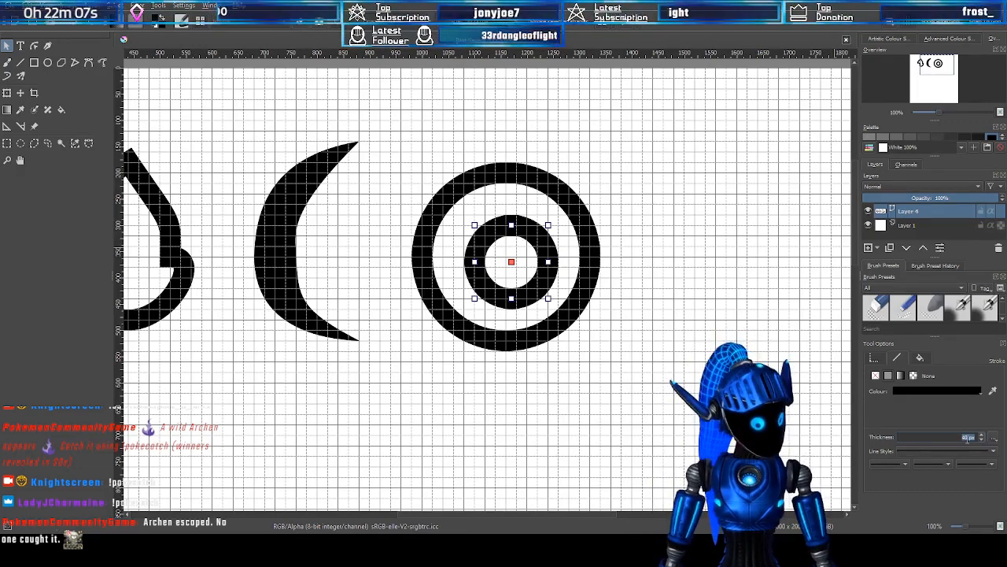
type("30")
key("Return")
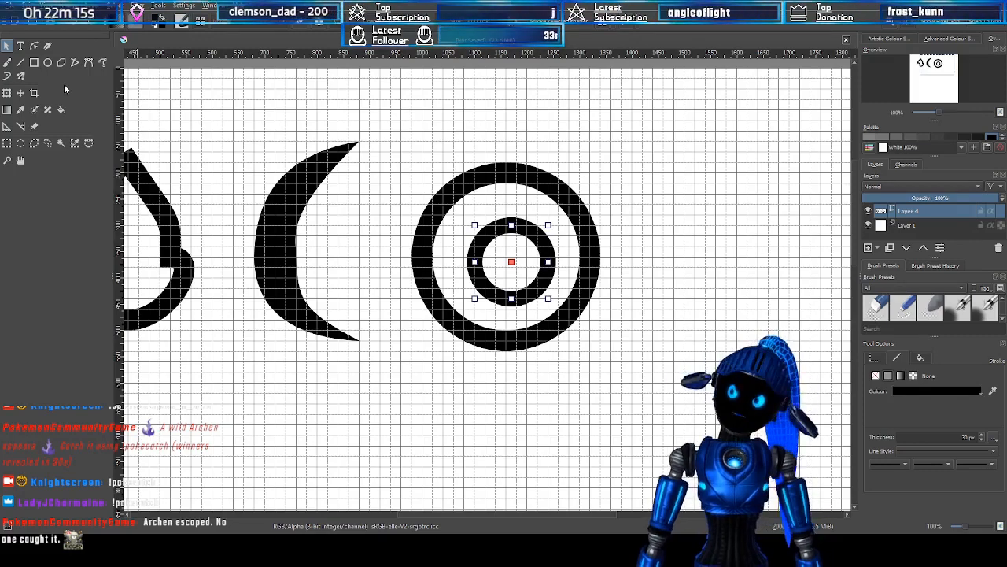
Give the large outer circle a solid green fill, leaving its black outline in place
scroll(521, 258, "up", 1)
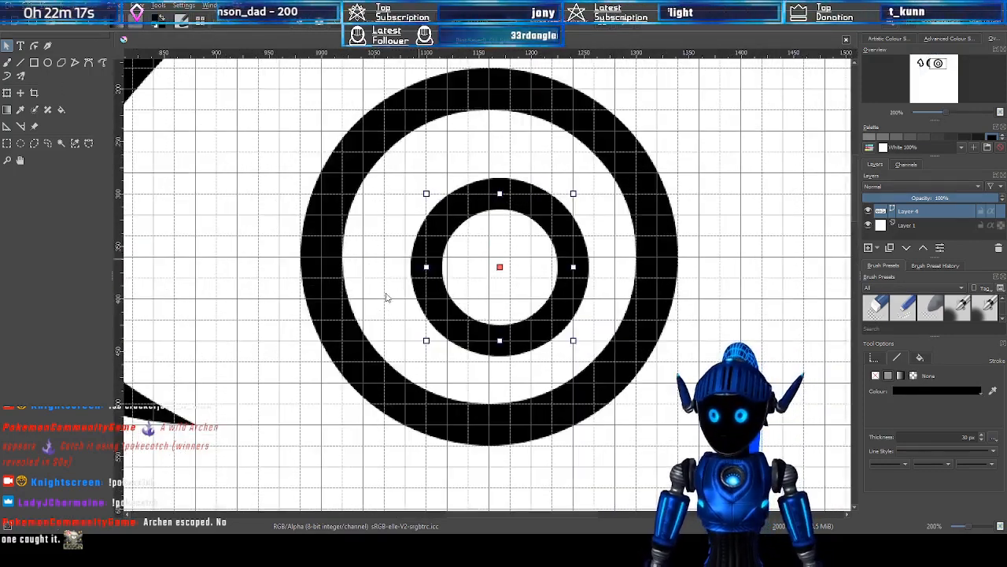
scroll(531, 295, "down", 1)
scroll(531, 295, "up", 1)
scroll(531, 295, "down", 1)
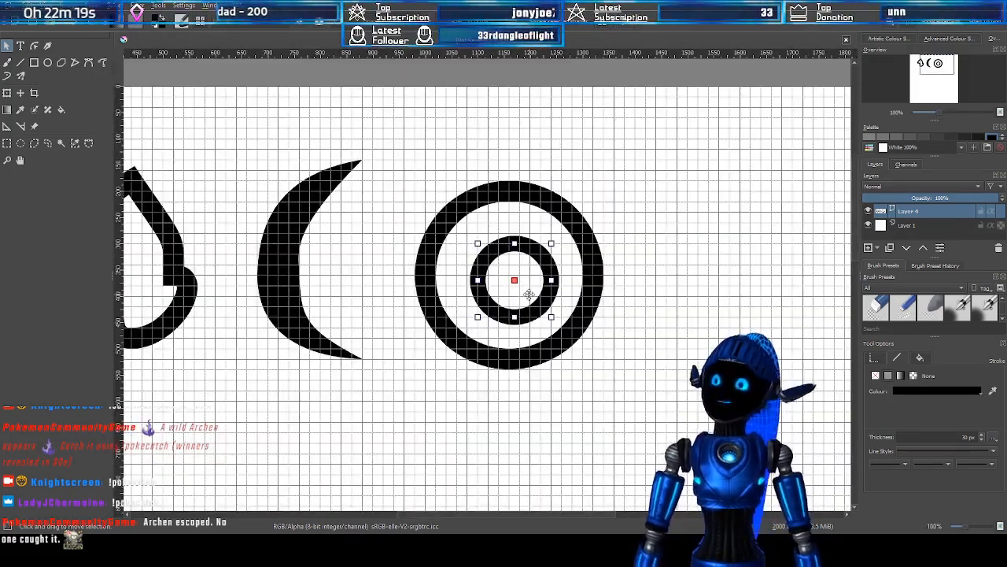
scroll(490, 267, "up", 1)
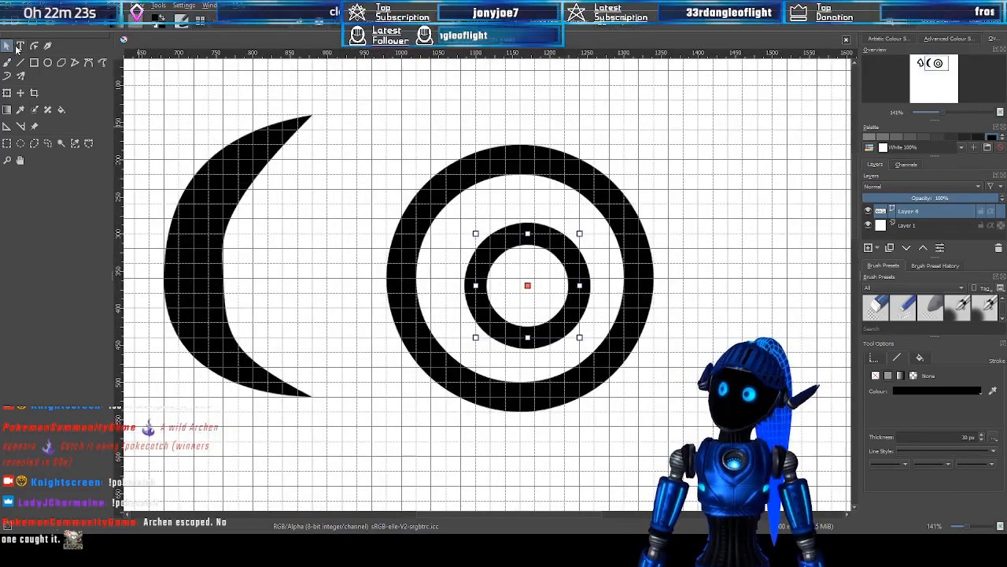
left_click(548, 173)
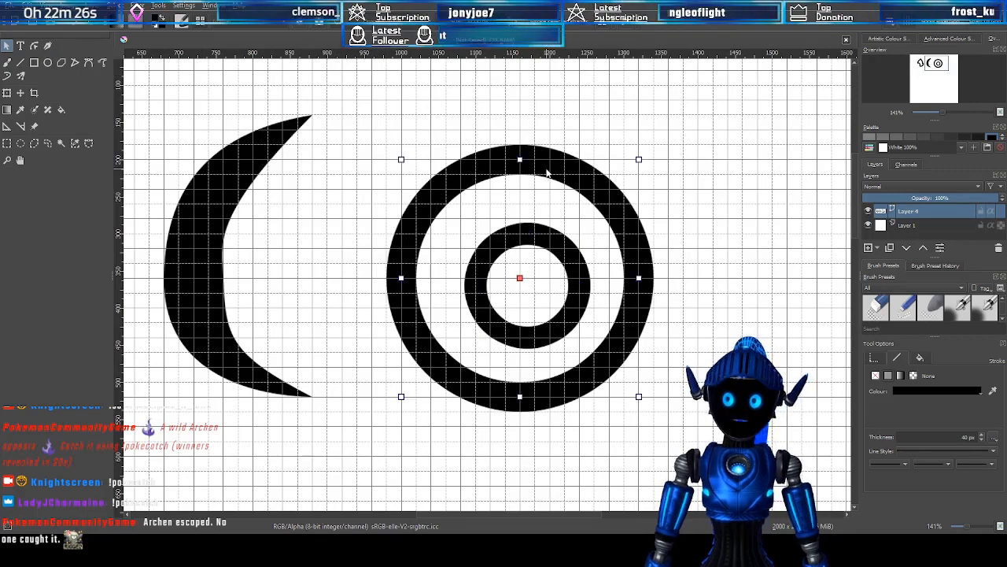
left_click(920, 359)
left_click(889, 377)
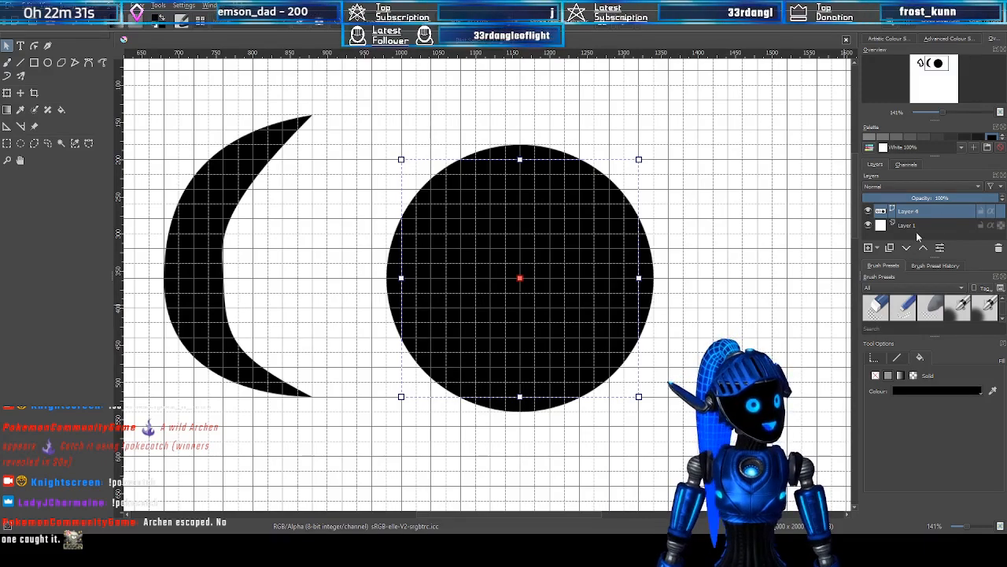
left_click(937, 281)
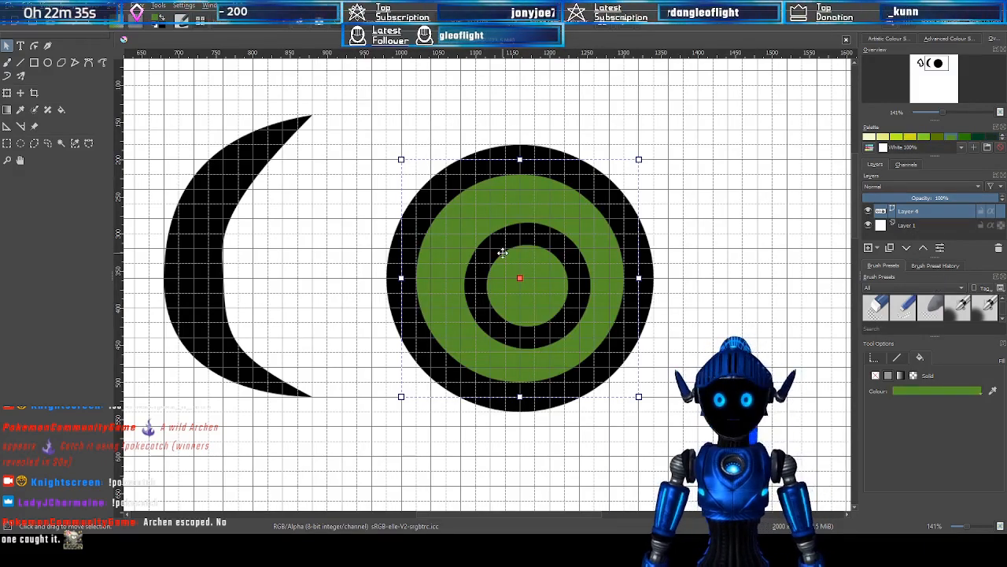
left_click(697, 159)
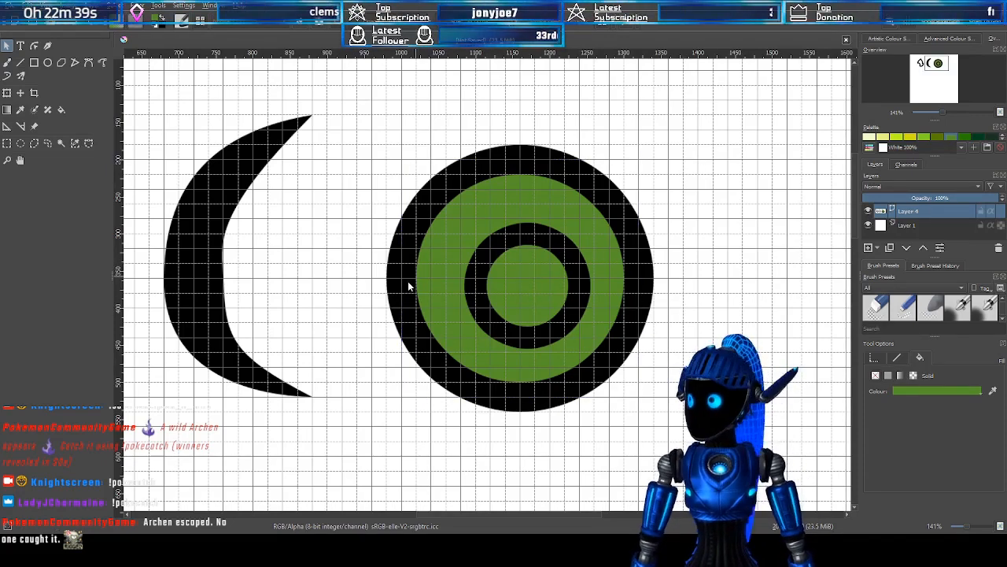
left_click(483, 272)
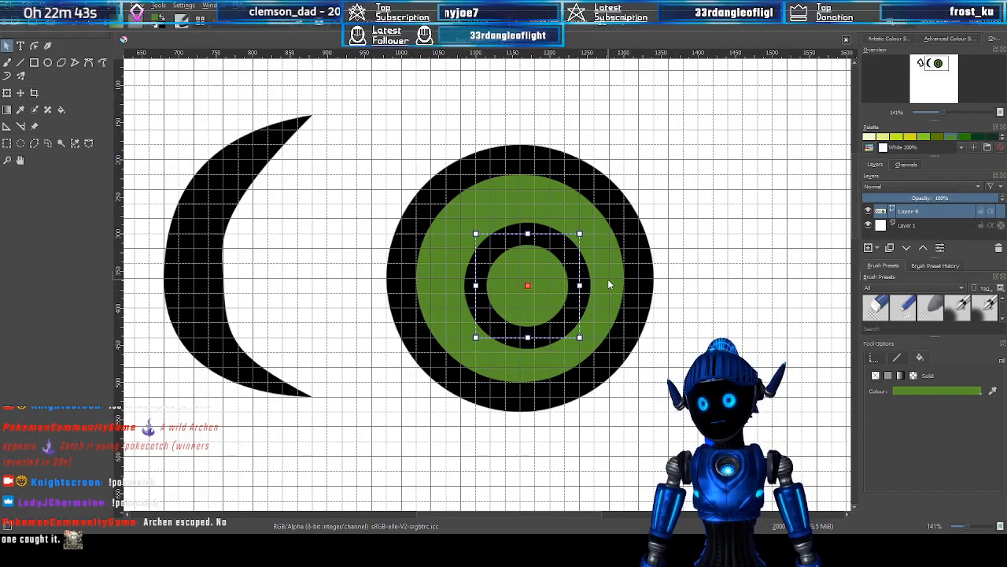
left_click(643, 282, "shift")
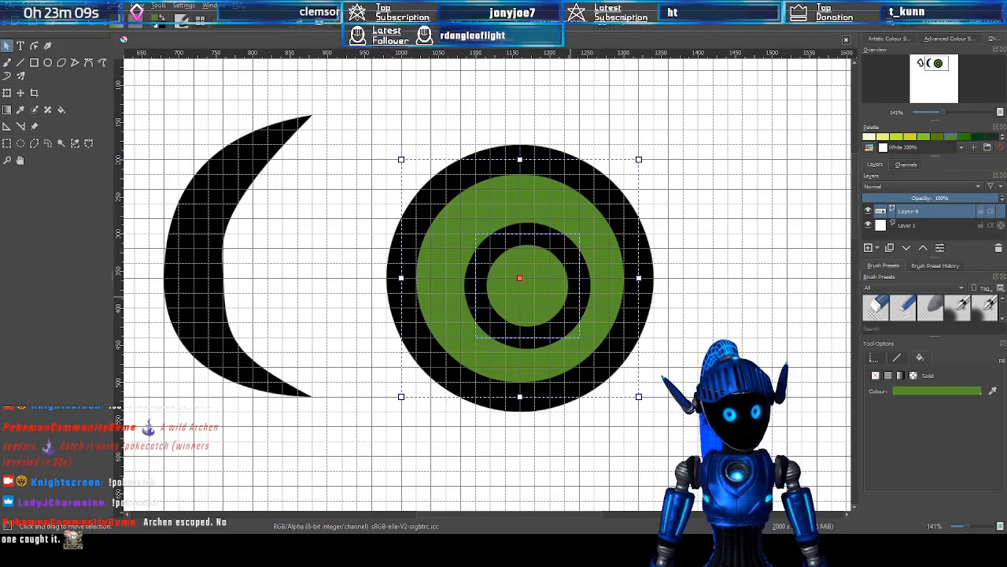
key("Delete")
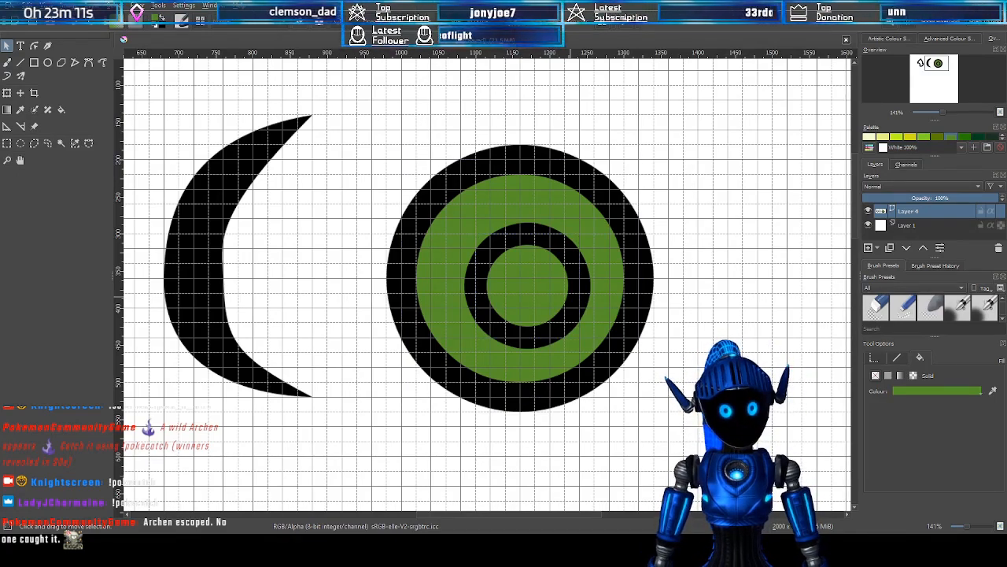
key("ctrl+z")
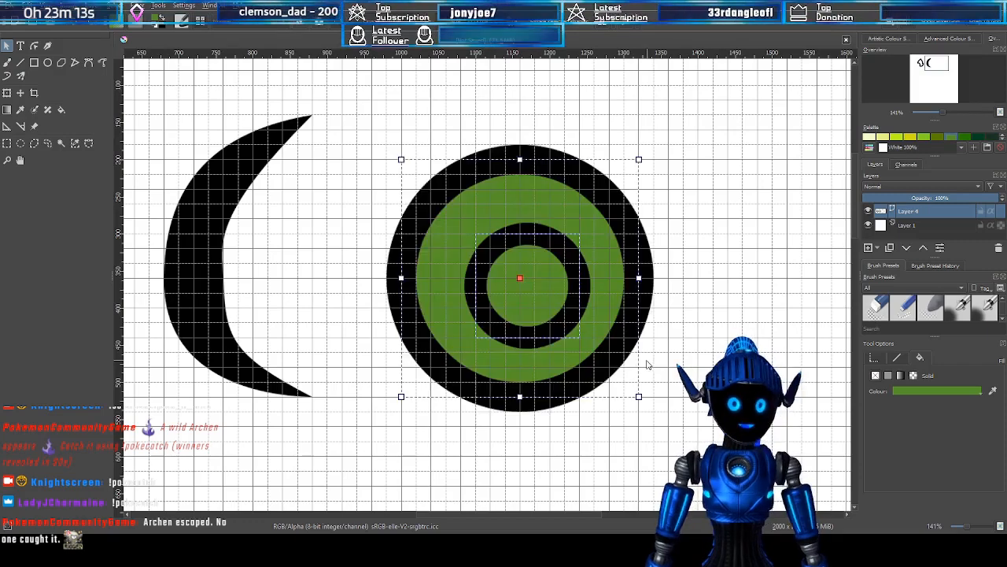
Subtract the small inner circle from the large green circle to cut a round hole through the fill
key("ctrl+shift+a")
left_click(622, 323)
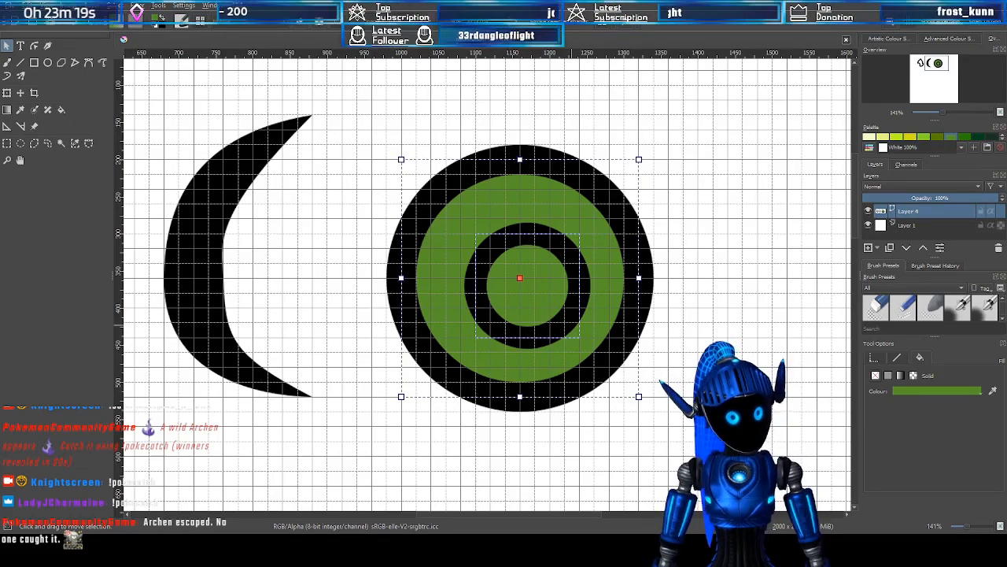
key("ctrl+z")
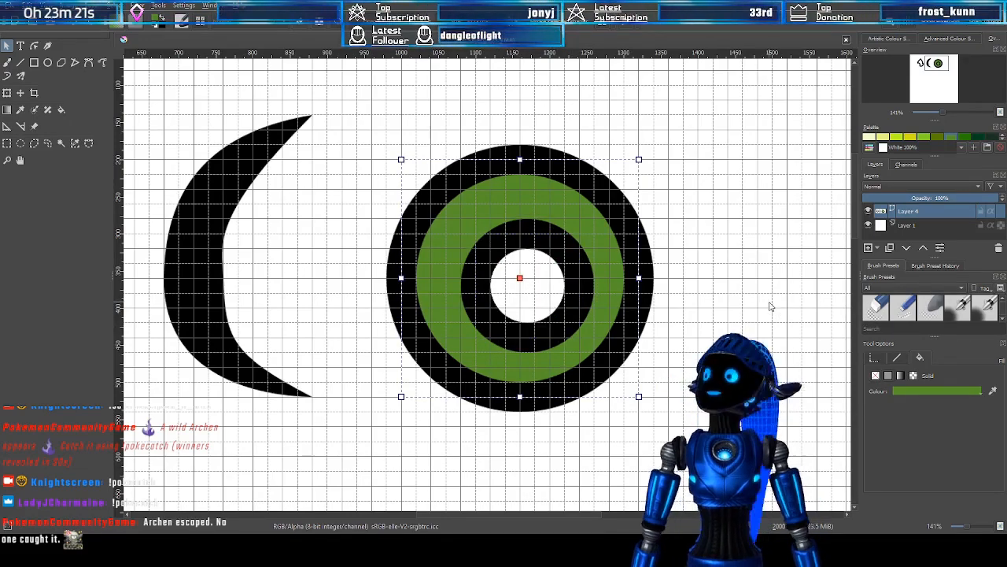
left_click(717, 265)
left_click(505, 294)
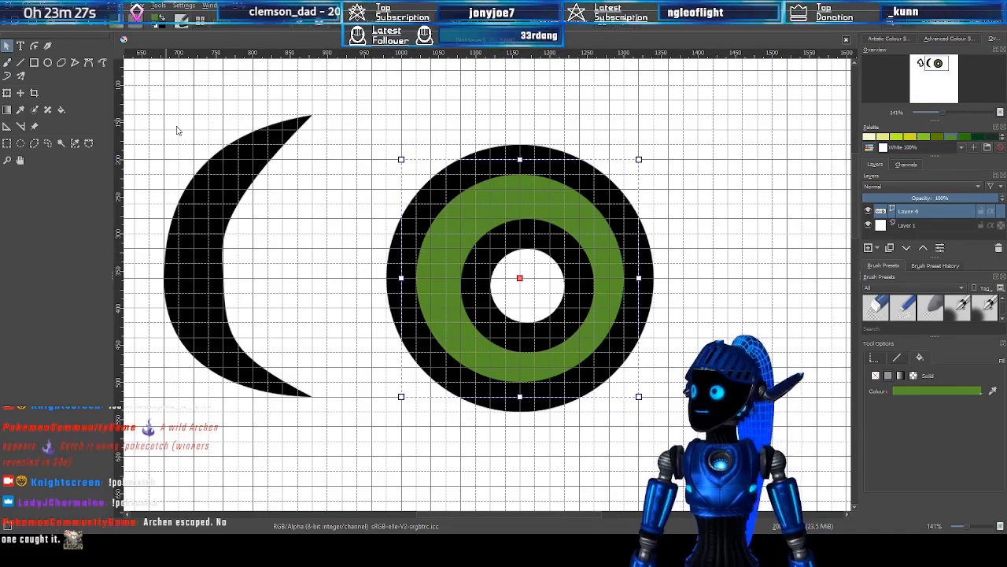
Examine the nodes along the outer edge and the hole of the subtracted ring with the Edit Shapes tool
left_click(37, 47)
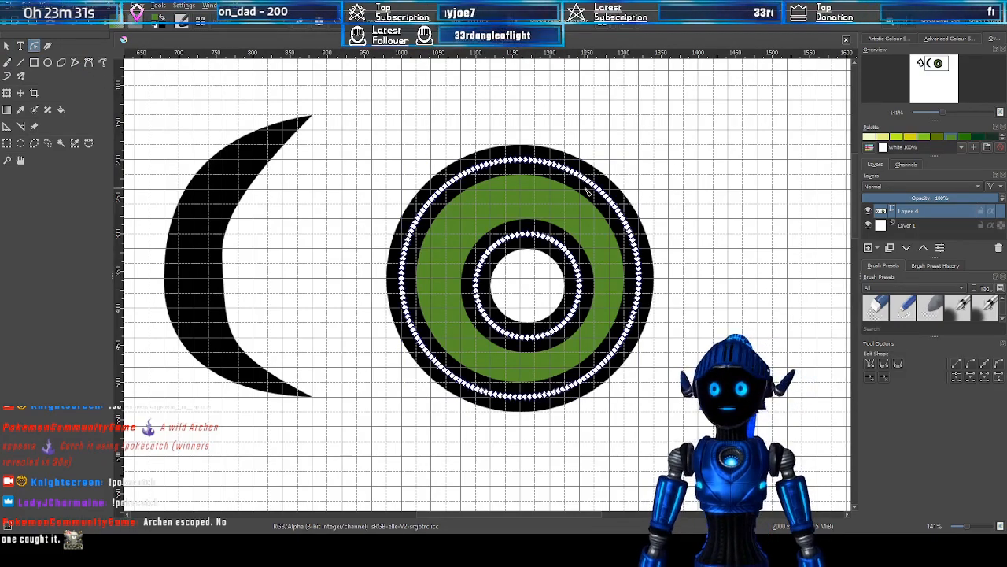
scroll(464, 171, "up", 4)
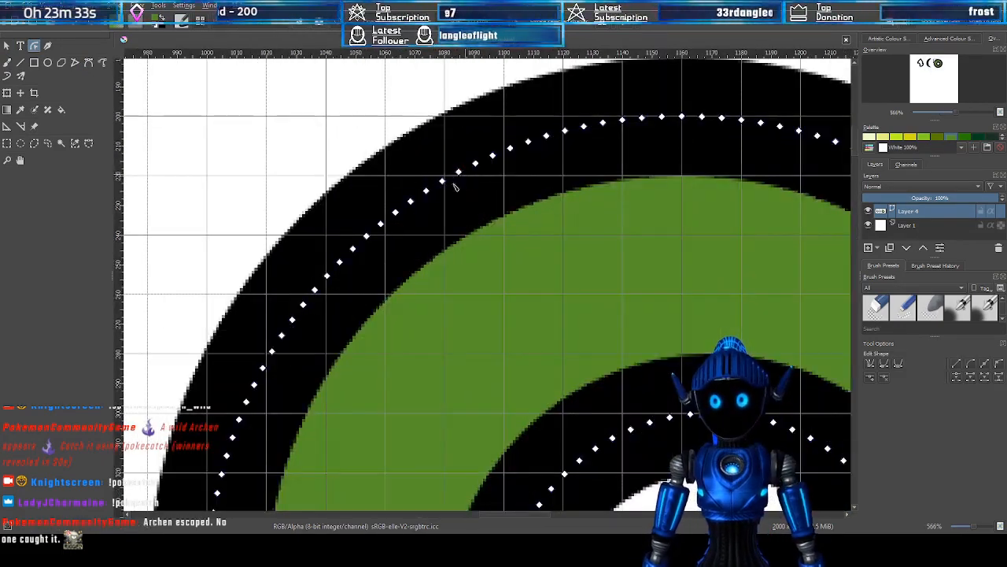
scroll(657, 128, "down", 3)
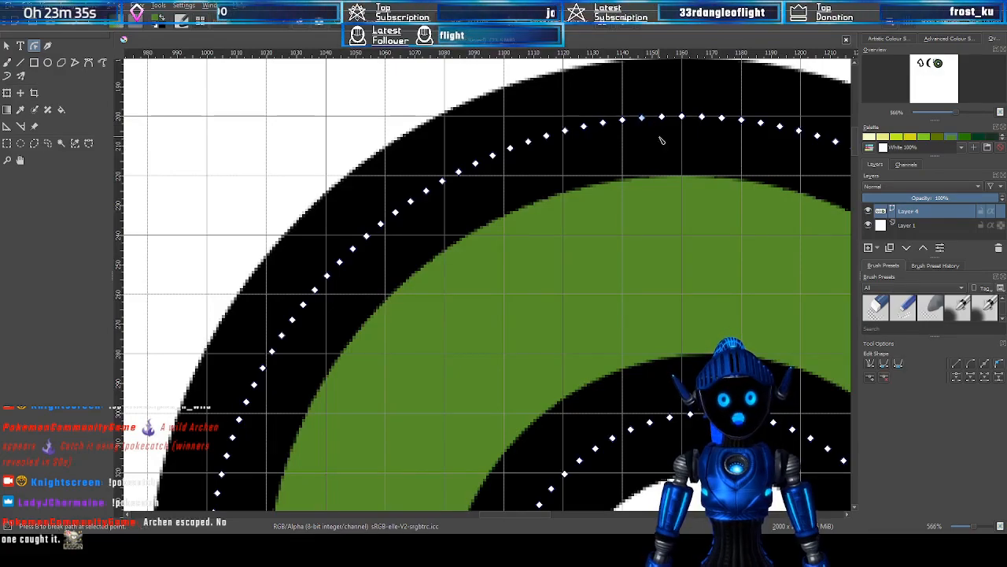
scroll(776, 236, "down", 2)
scroll(776, 236, "up", 1)
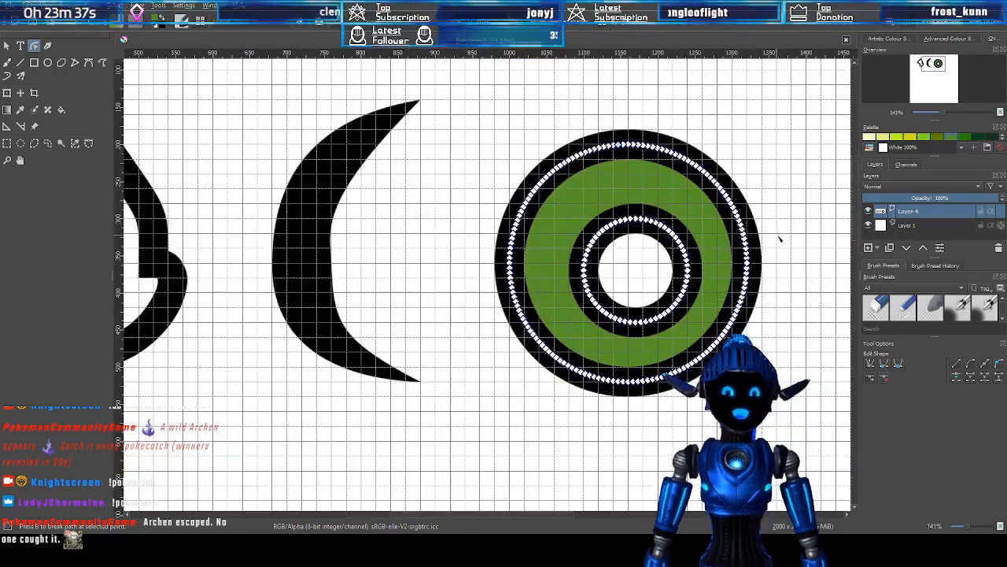
left_click(945, 64)
left_click_drag(944, 64, 943, 64)
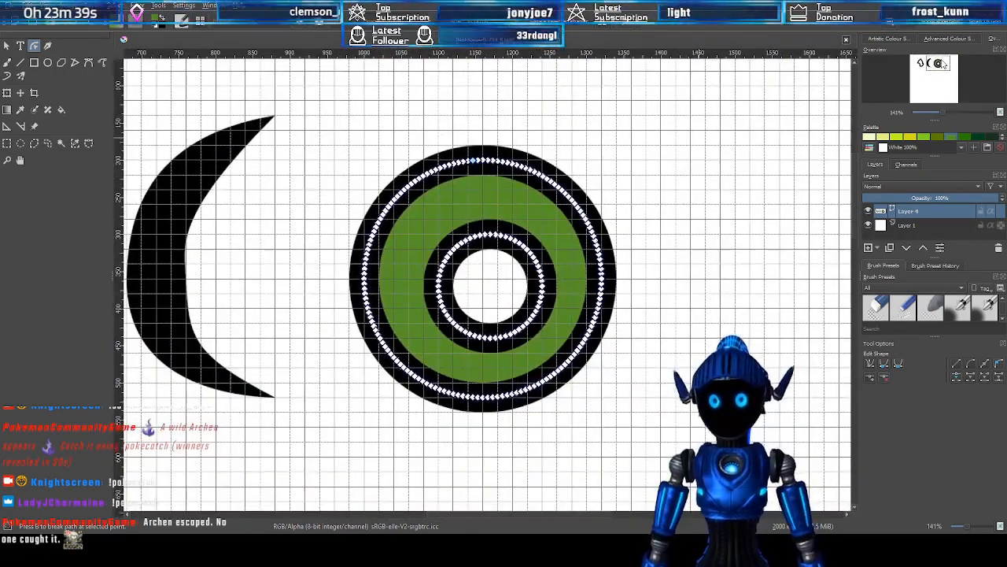
scroll(477, 245, "up", 1)
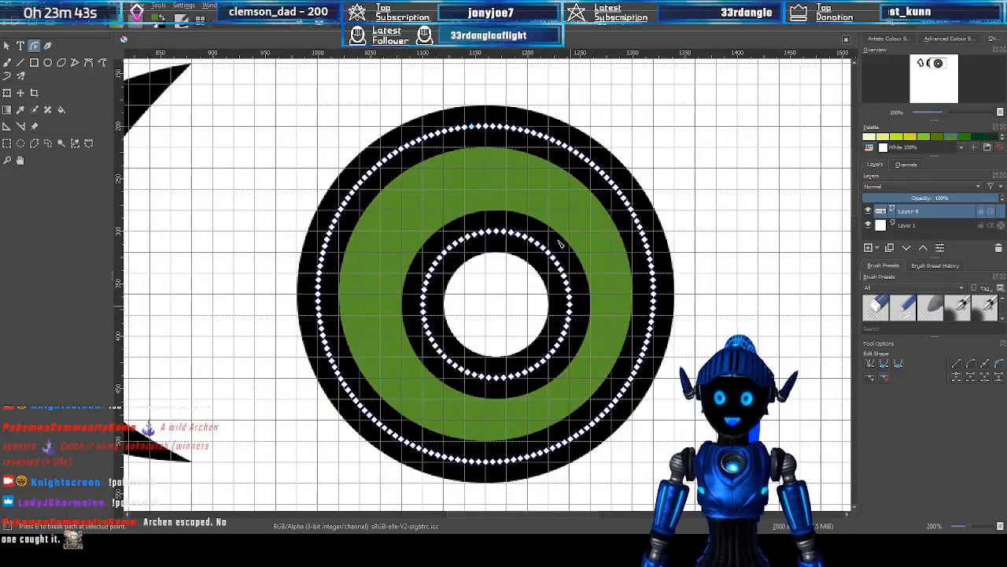
Undo the circle subtraction, keeping the large circle's green fill
left_click(502, 290)
key("ctrl+z")
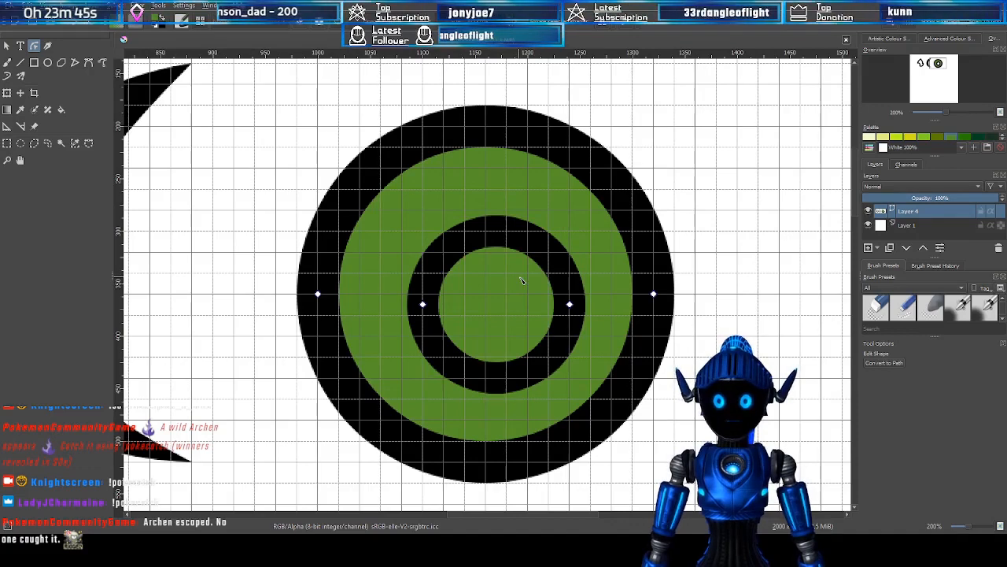
key("ctrl+z")
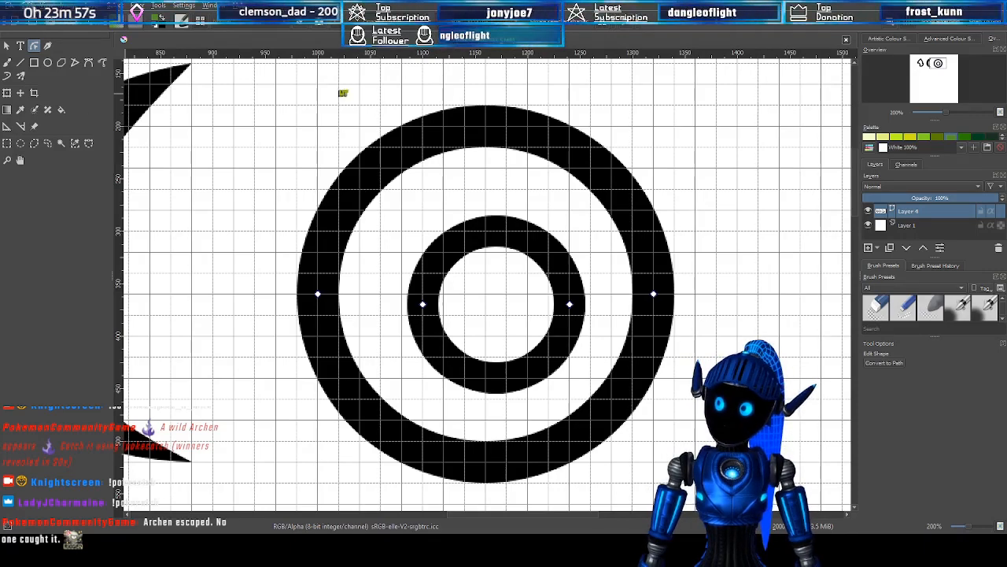
left_click(61, 23)
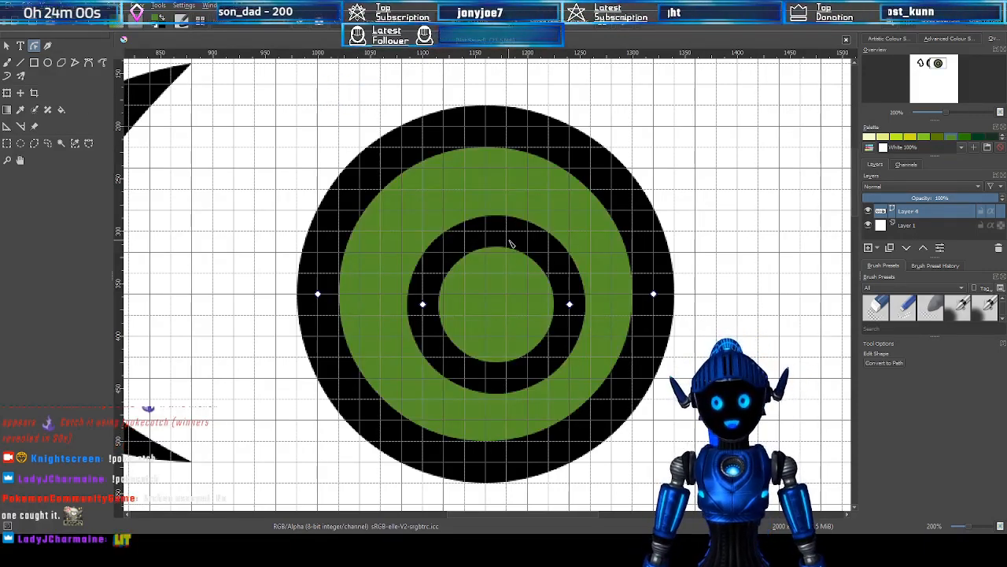
Delete the small inner circle from inside the large green circle
left_click(7, 46)
left_click(709, 177)
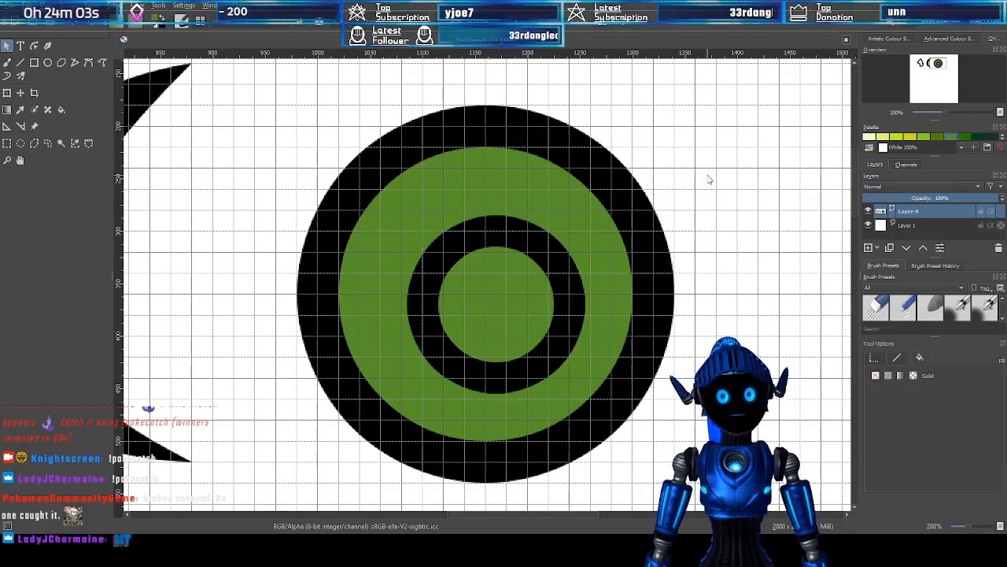
left_click(547, 276)
left_click(739, 177)
left_click(632, 214)
left_click(735, 236)
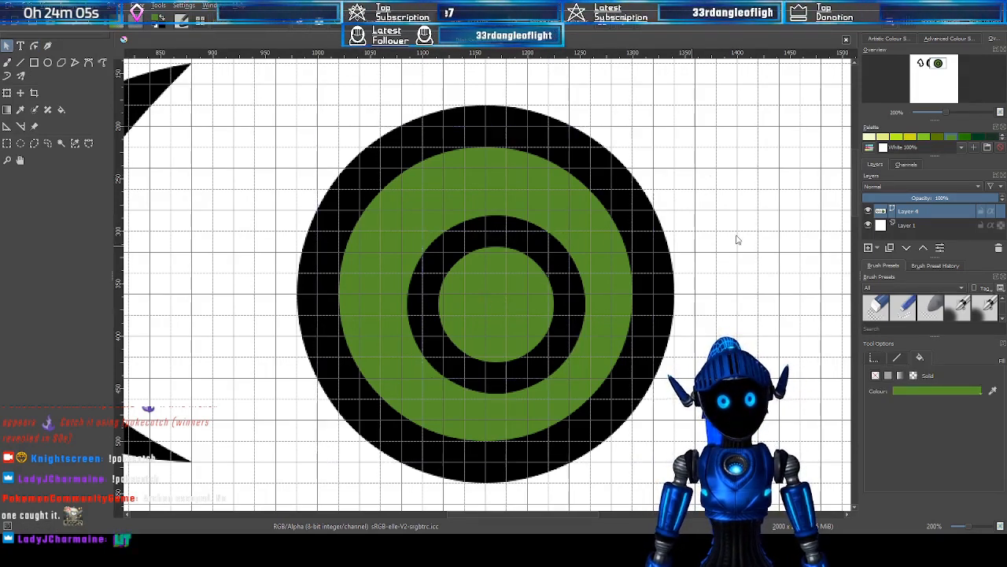
left_click(550, 264)
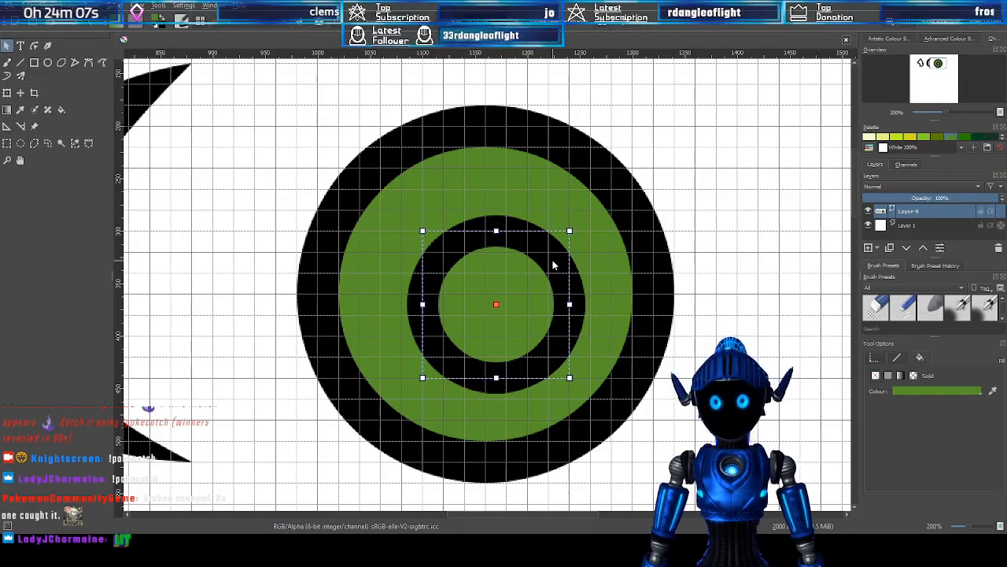
key("Delete")
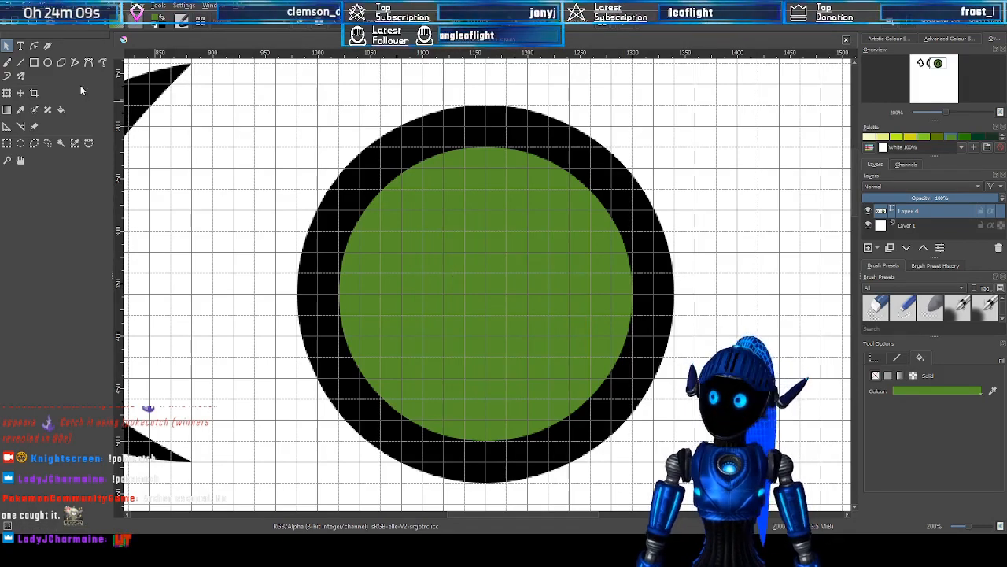
Draw an unfilled 100 × 120 px rectangle with a black outline inside the green circle
left_click(34, 62)
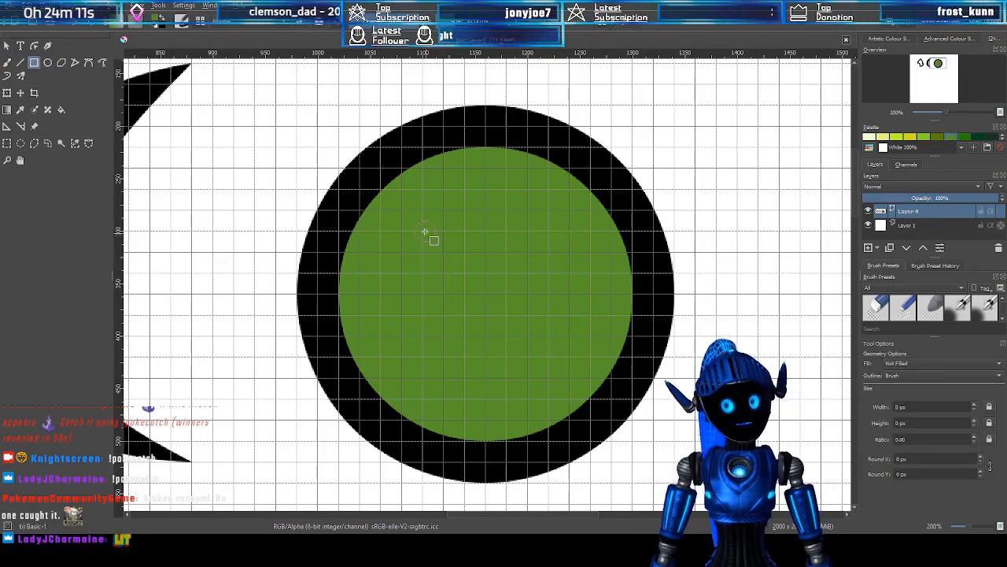
left_click_drag(423, 231, 550, 358)
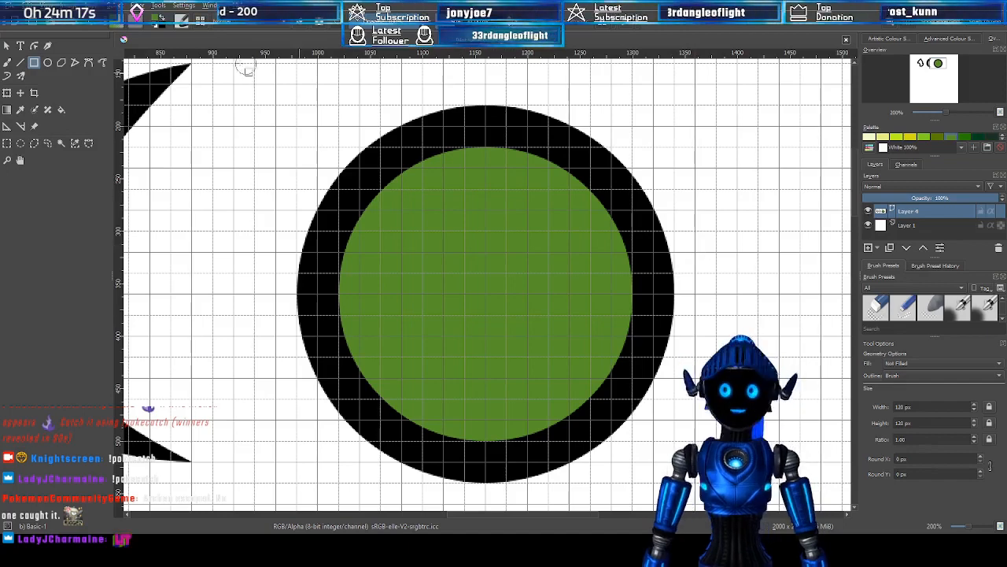
left_click(164, 15)
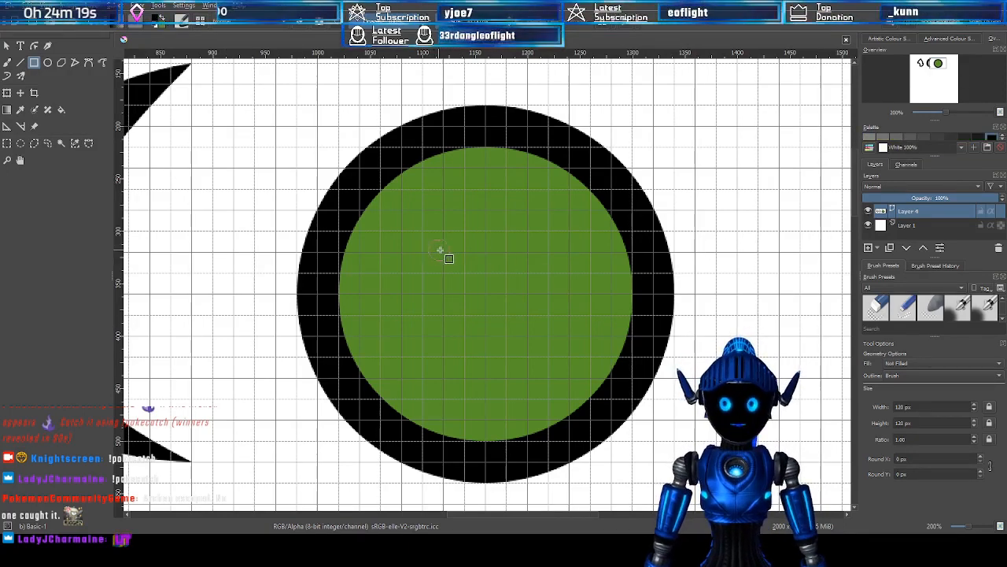
left_click_drag(444, 253, 551, 379)
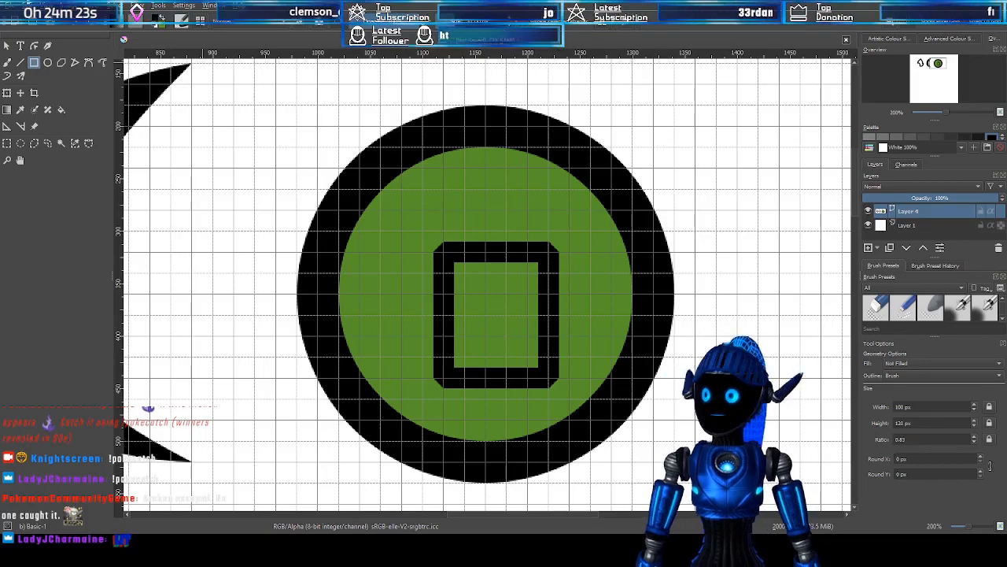
Subtract the black-outlined rectangle from the large green circle to cut a rectangular hole through it
left_click(7, 45)
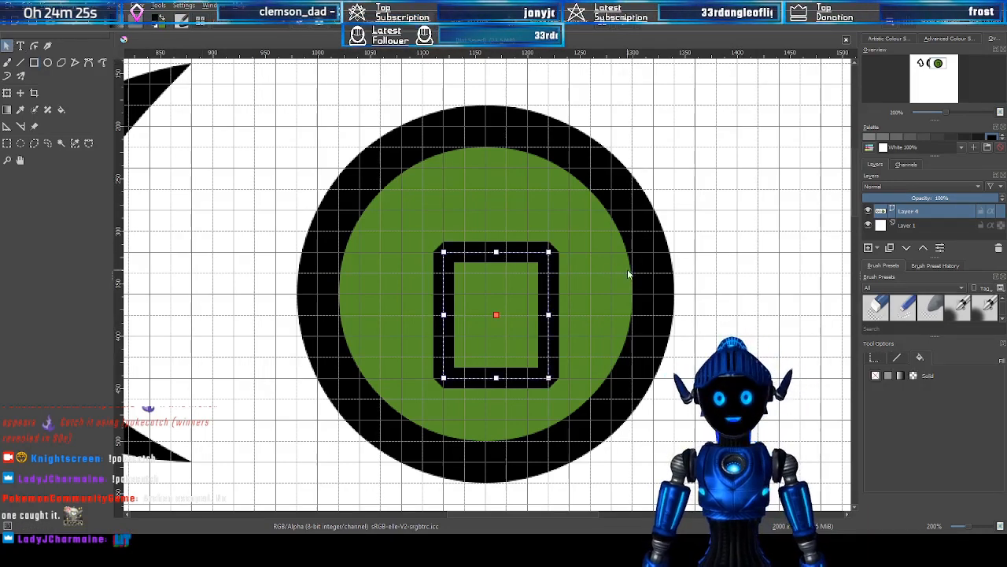
left_click(650, 285)
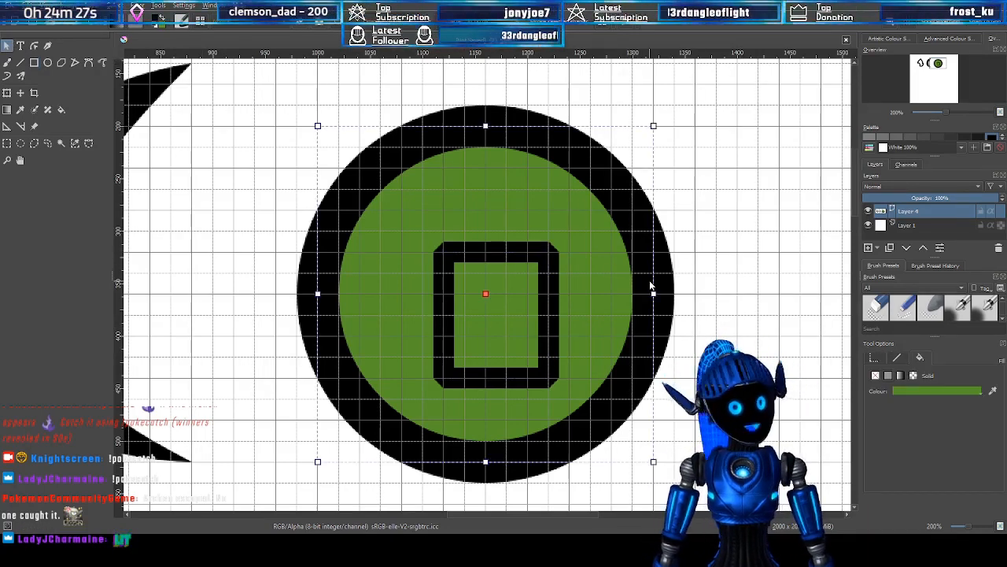
left_click(547, 312, "shift")
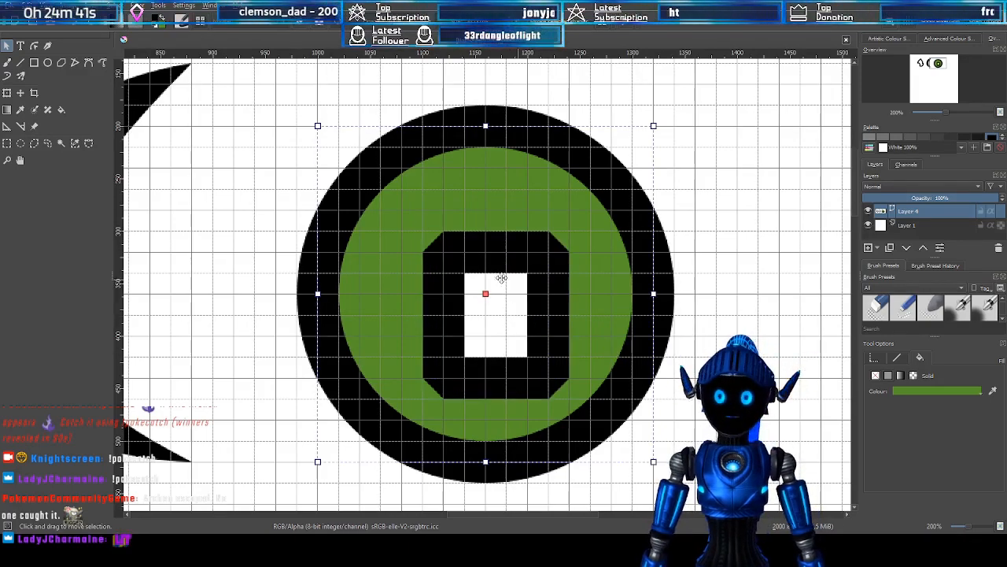
scroll(616, 284, "down", 1)
scroll(594, 289, "up", 1)
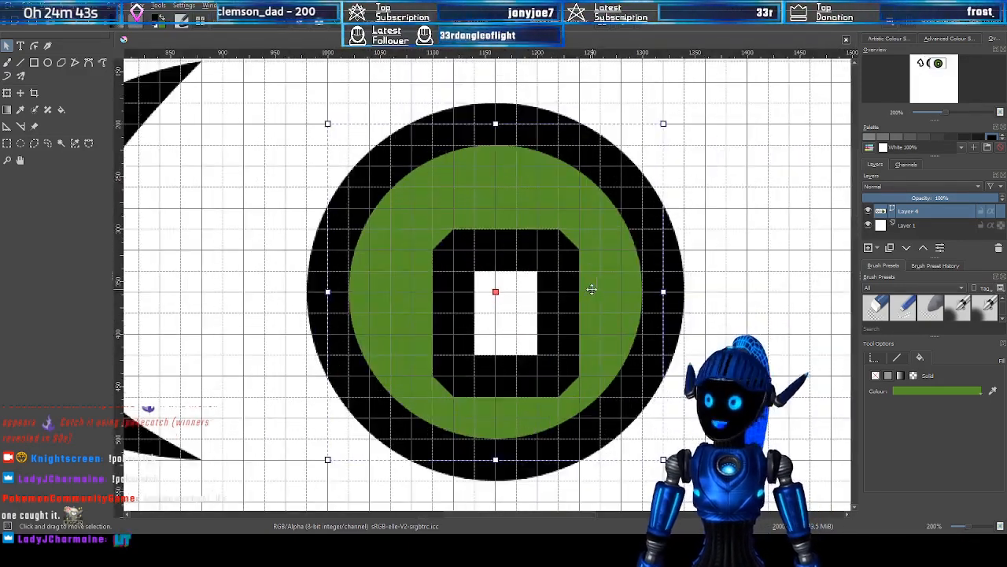
Break the inner rectangle's path at its upper-left corner node
left_click(34, 47)
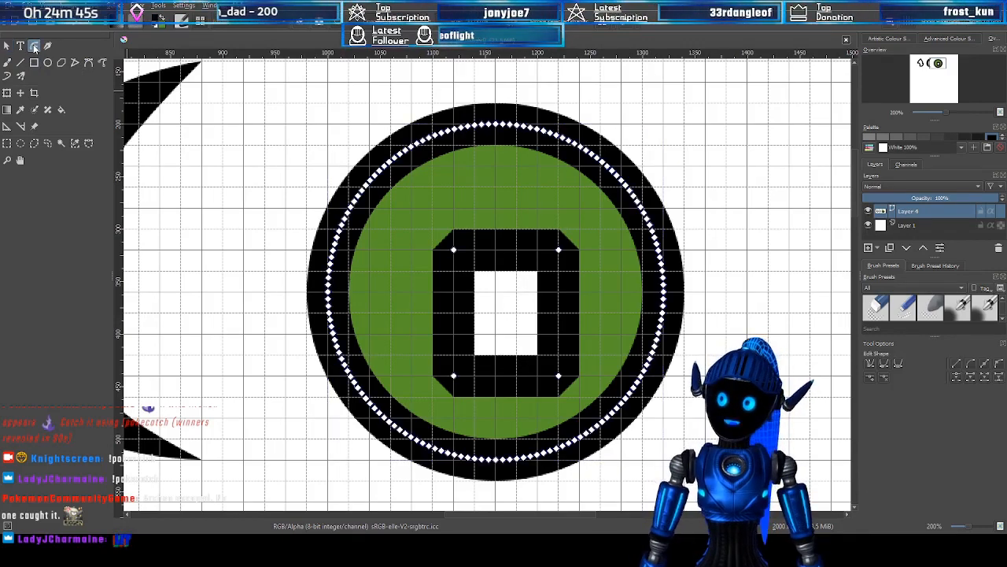
left_click(454, 249)
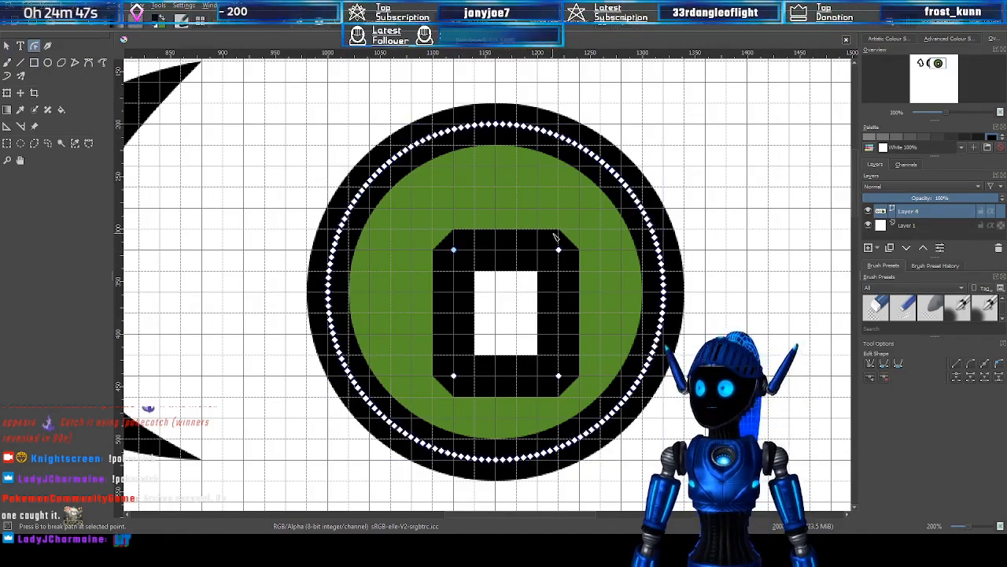
key("b")
Try pulling the two loose ends and the lower-left corner node to new positions, undoing each move
left_click_drag(454, 250, 516, 208)
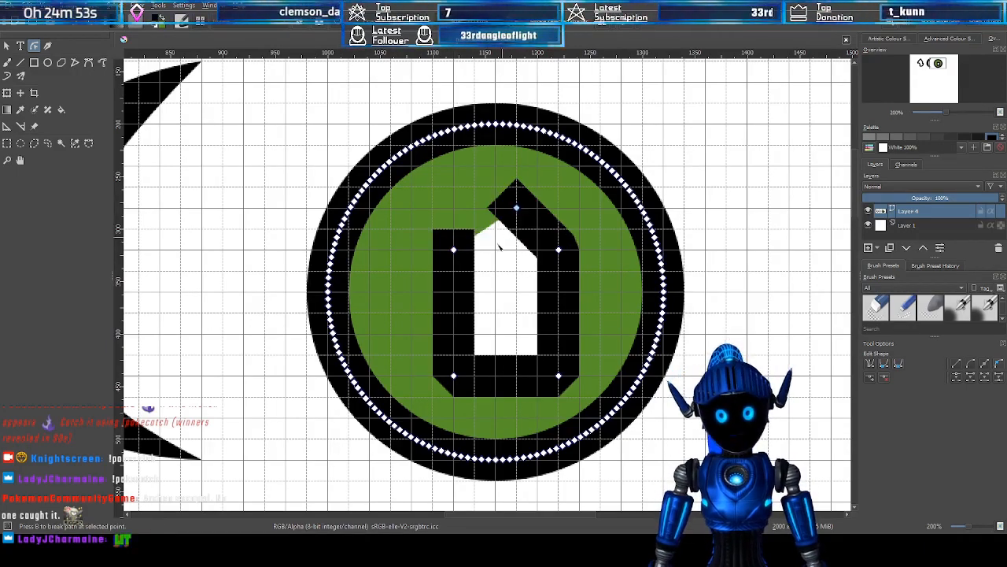
left_click_drag(453, 250, 409, 256)
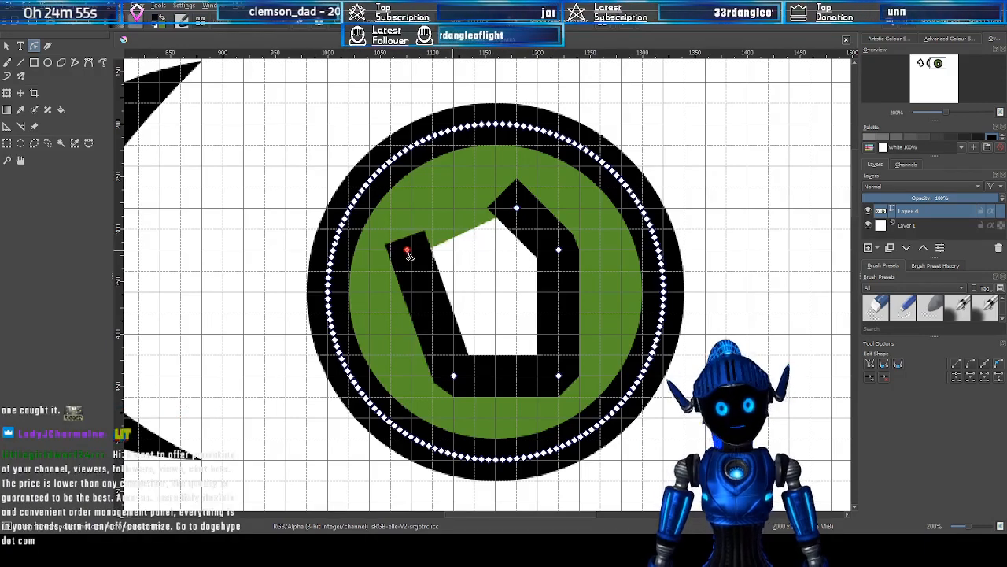
key("ctrl+z")
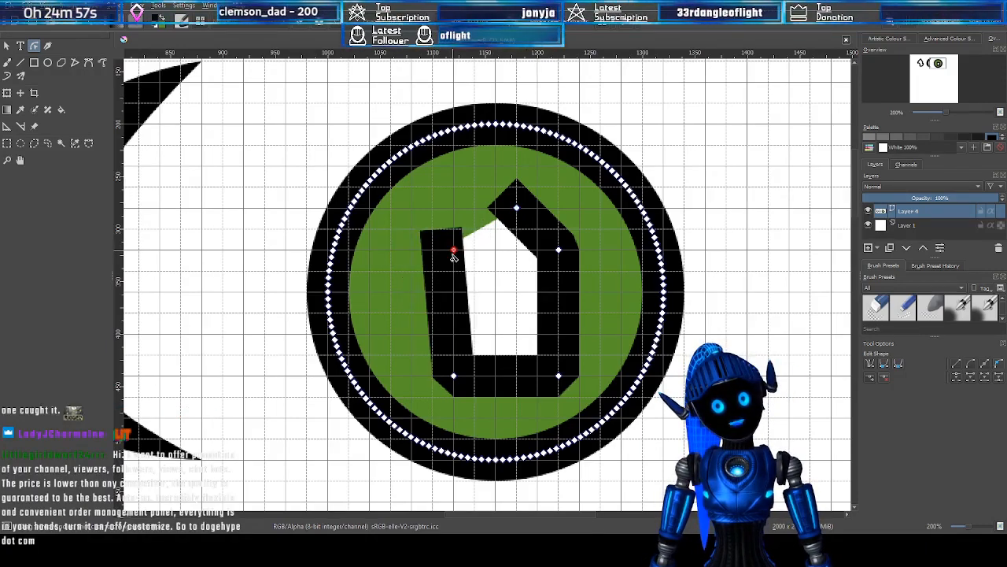
left_click_drag(457, 378, 412, 366)
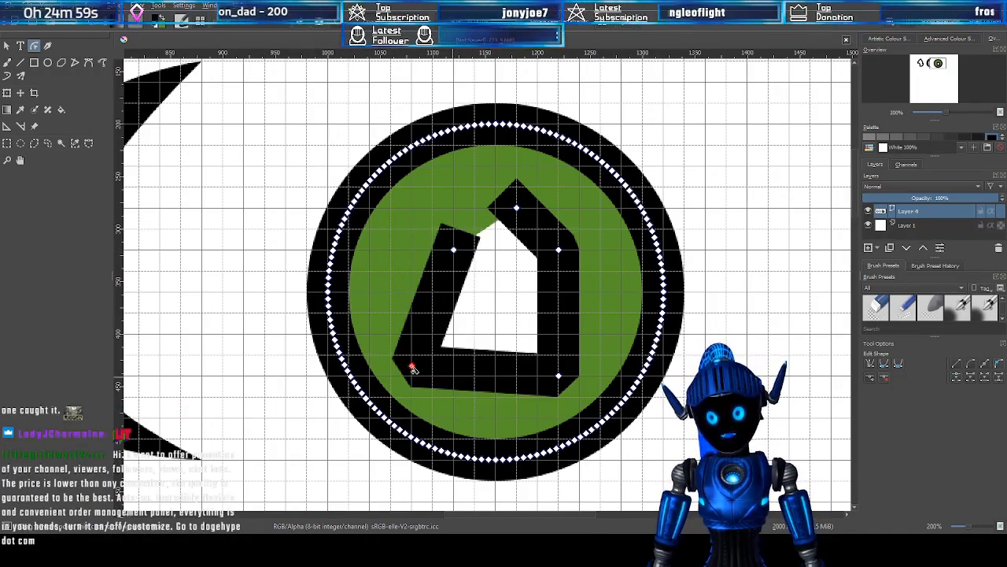
key("ctrl+z")
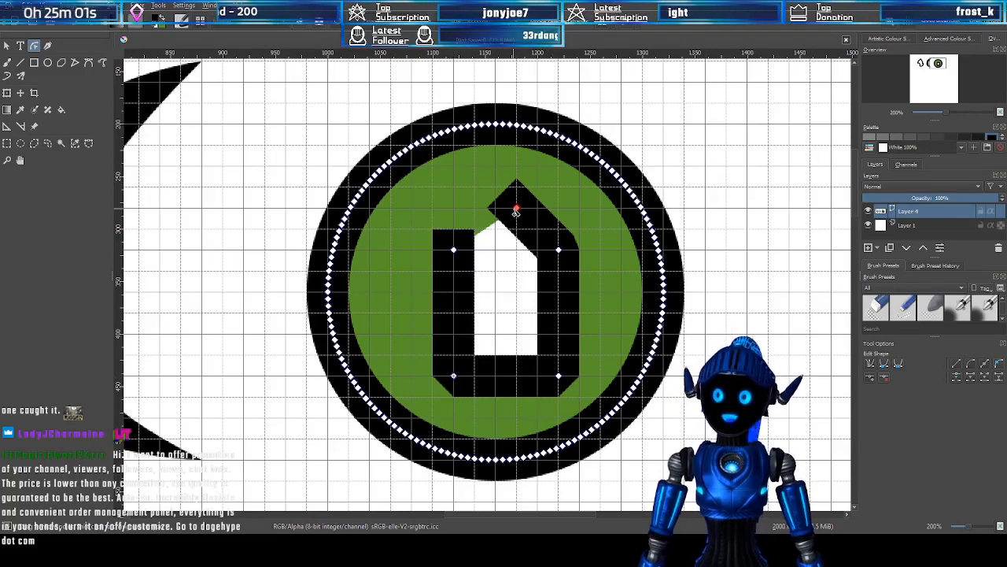
key("ctrl+z")
key("ctrl+z")
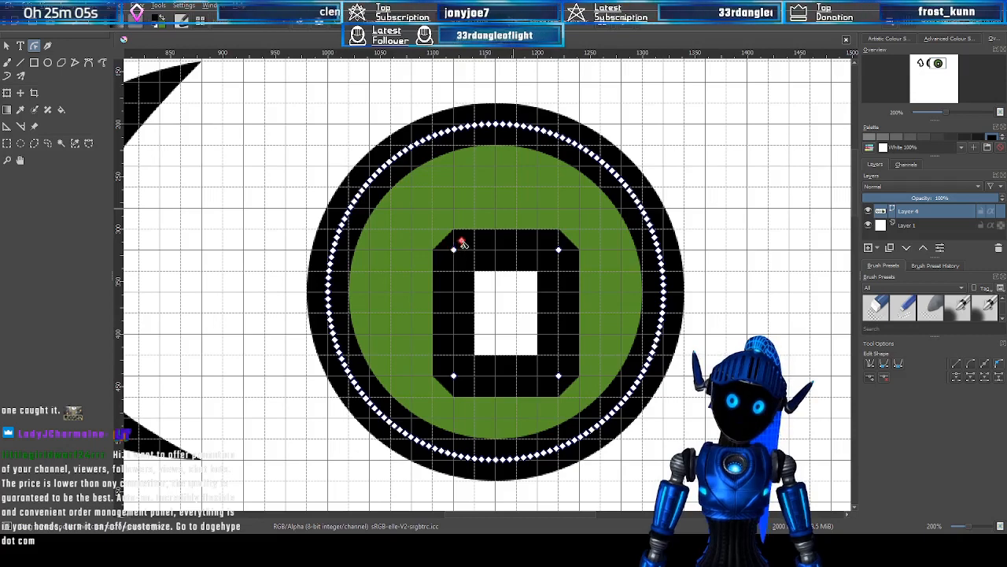
Pull one loose end of the inner path above the rectangle, and make the upper-right node and the other loose end smooth
left_click_drag(457, 238, 556, 189)
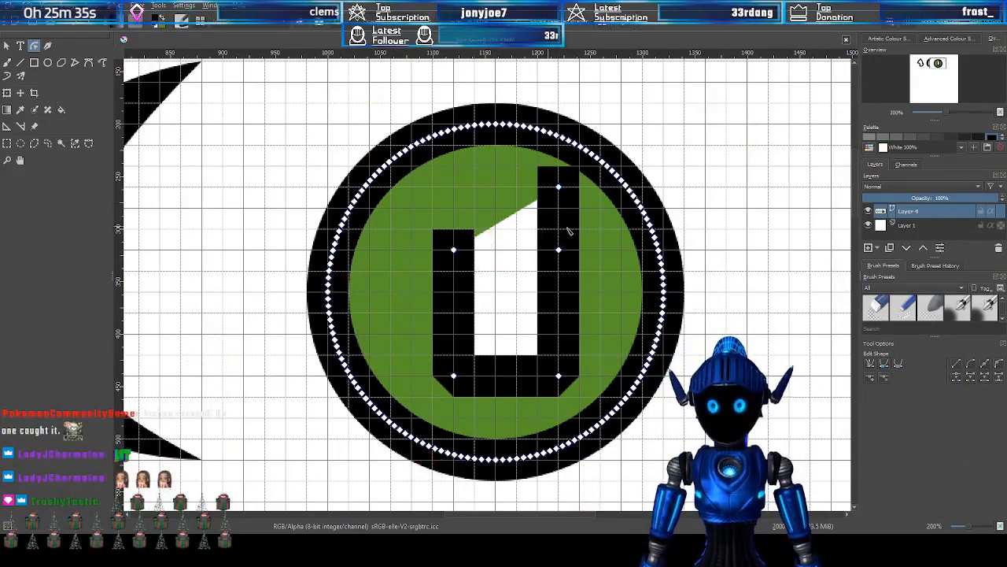
left_click_drag(559, 190, 516, 208)
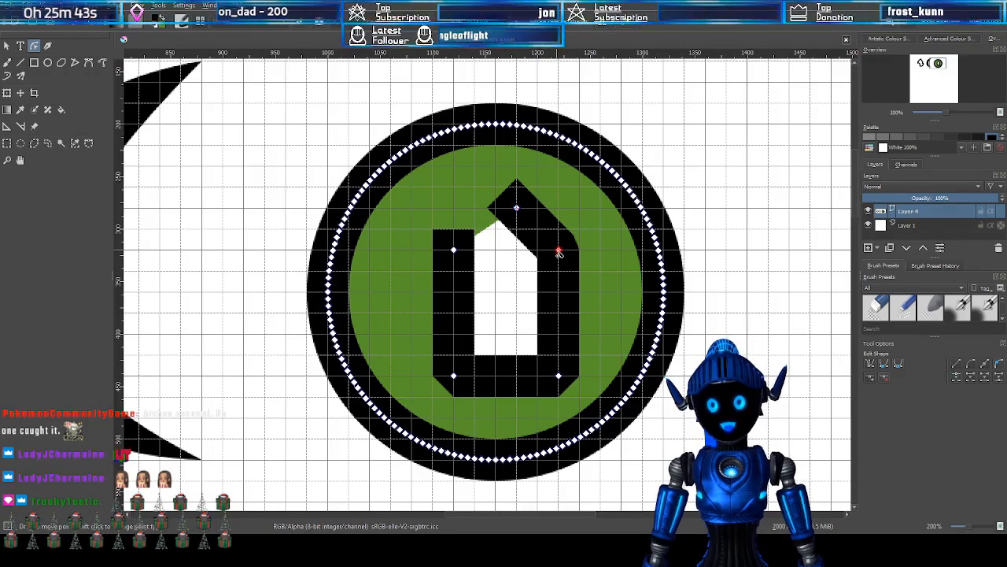
left_click(885, 365)
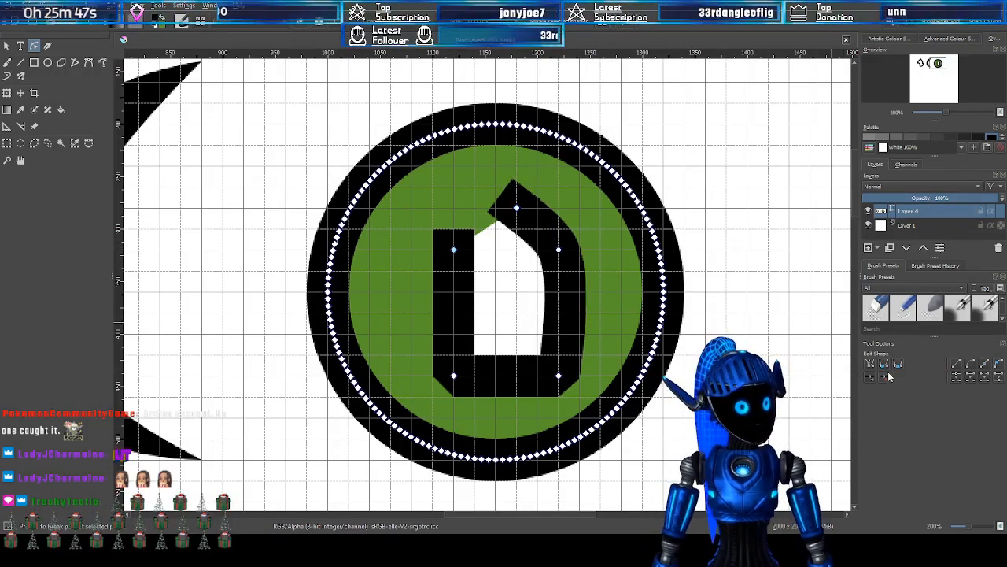
left_click(886, 365)
Merge the inner path's two loose end nodes into one to close the shape
left_click(516, 213)
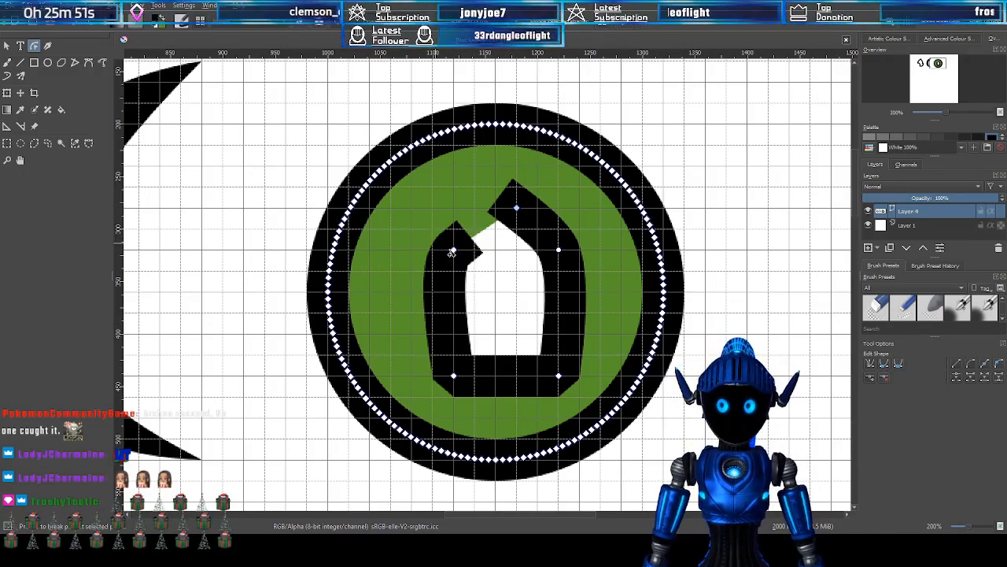
left_click(454, 251)
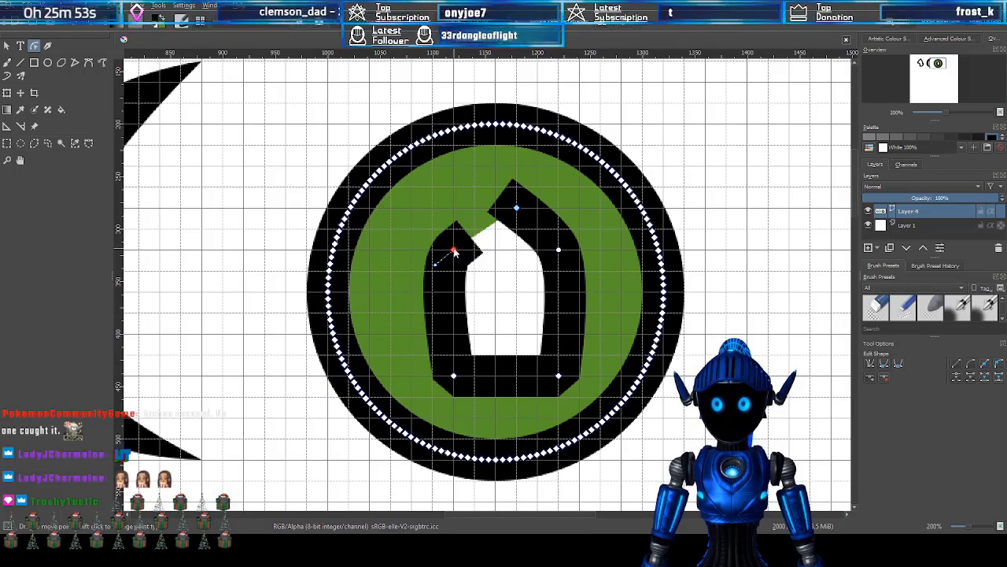
key("m")
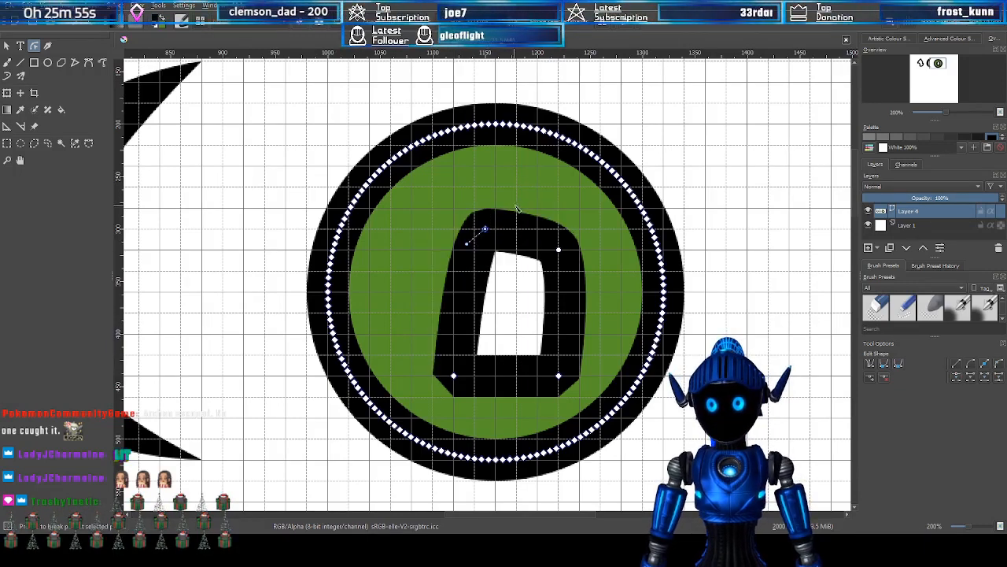
Lengthen the merged node's curve handle, move the node to the top middle of the inner shape, and make it smooth
left_click_drag(473, 238, 531, 187)
left_click_drag(486, 230, 456, 254)
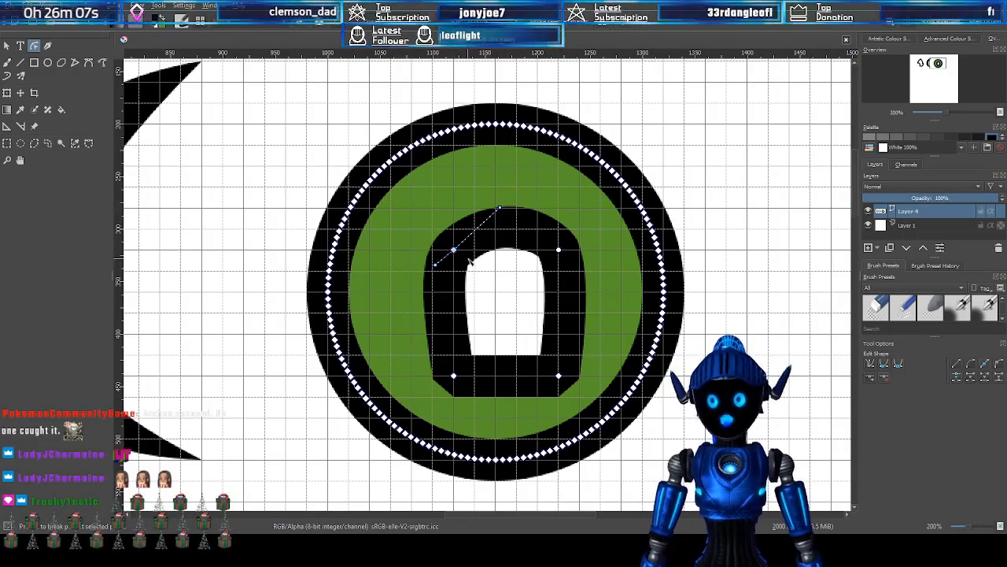
left_click_drag(454, 249, 499, 234)
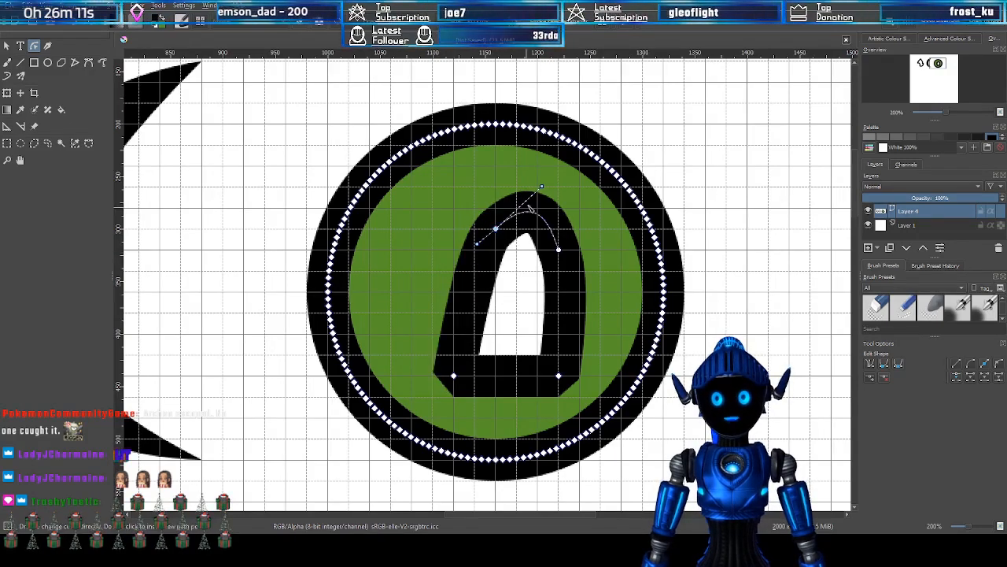
left_click_drag(542, 187, 542, 231)
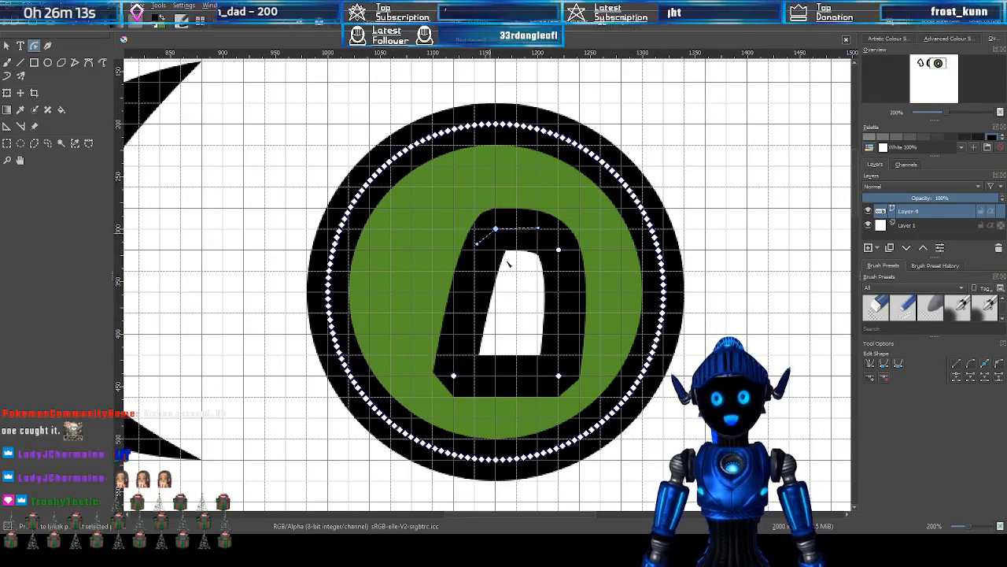
left_click(885, 365)
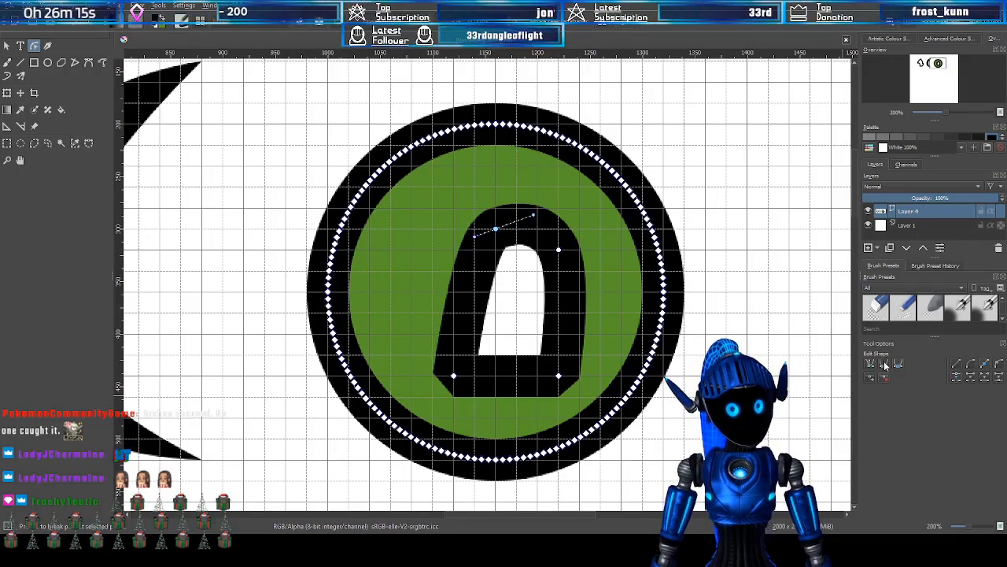
Make the inner shape's lower-right and lower-left corner nodes smooth
left_click(558, 249)
left_click(559, 375)
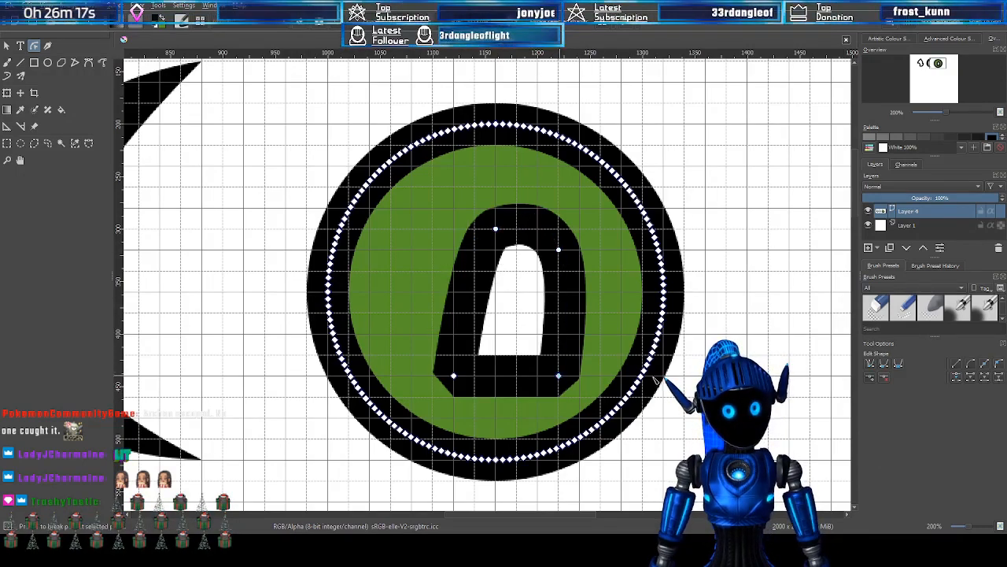
left_click(885, 364)
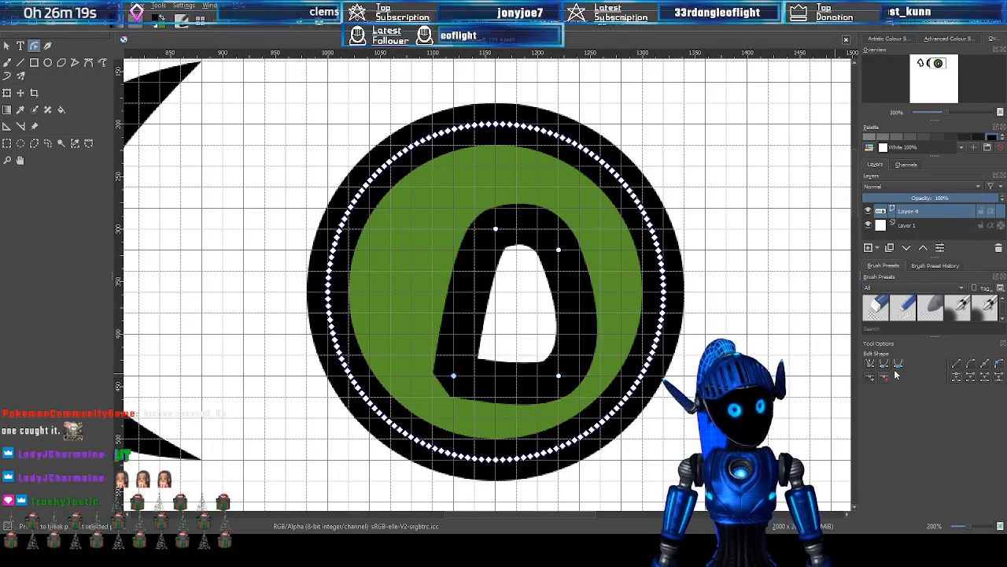
left_click(885, 364)
Raise the inner shape's top node with long horizontal handles, and move its right node outward to mid-height with vertical handles
left_click(495, 229)
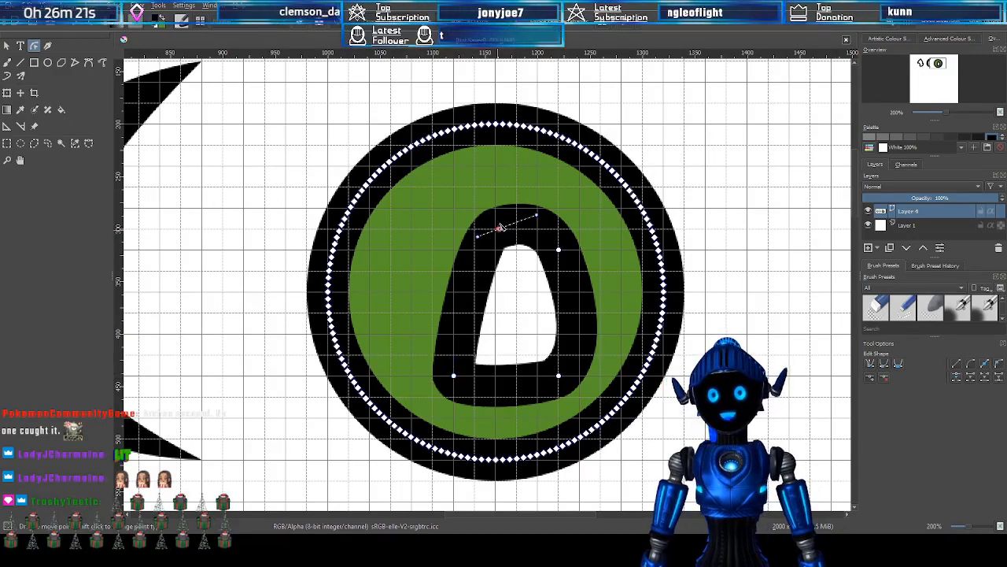
left_click_drag(496, 228, 584, 211)
left_click_drag(473, 208, 415, 211)
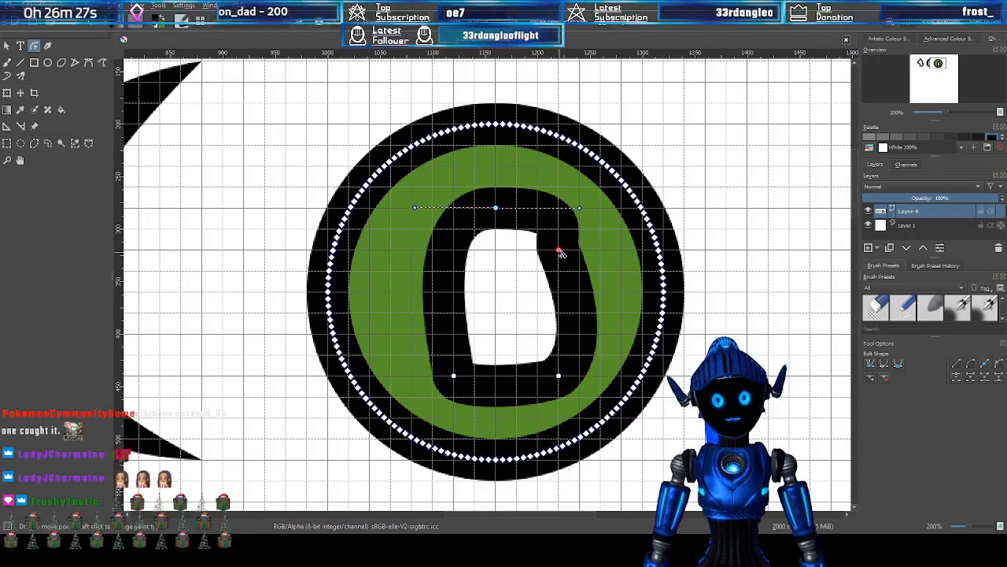
left_click_drag(558, 251, 581, 354)
left_click_drag(580, 276, 584, 233)
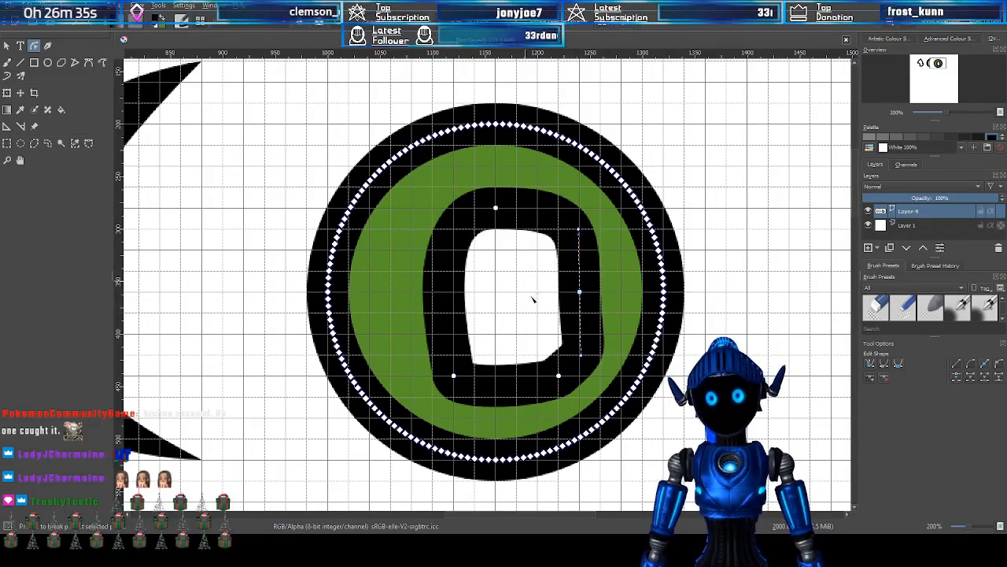
Move the inner shape's lower-left node outward and stretch its handles diagonally to round that side
left_click(454, 376)
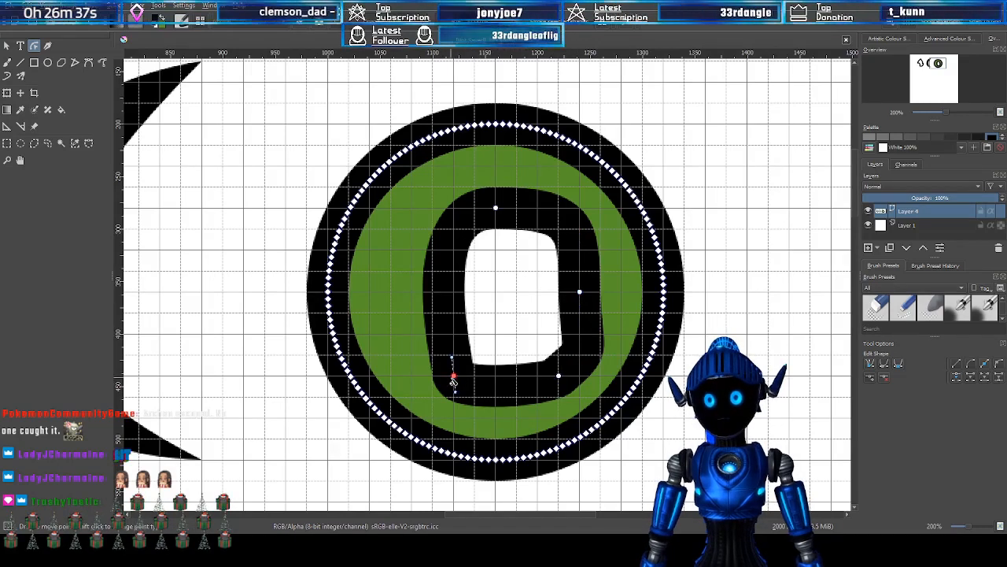
left_click_drag(455, 378, 389, 268)
left_click_drag(413, 375, 465, 423)
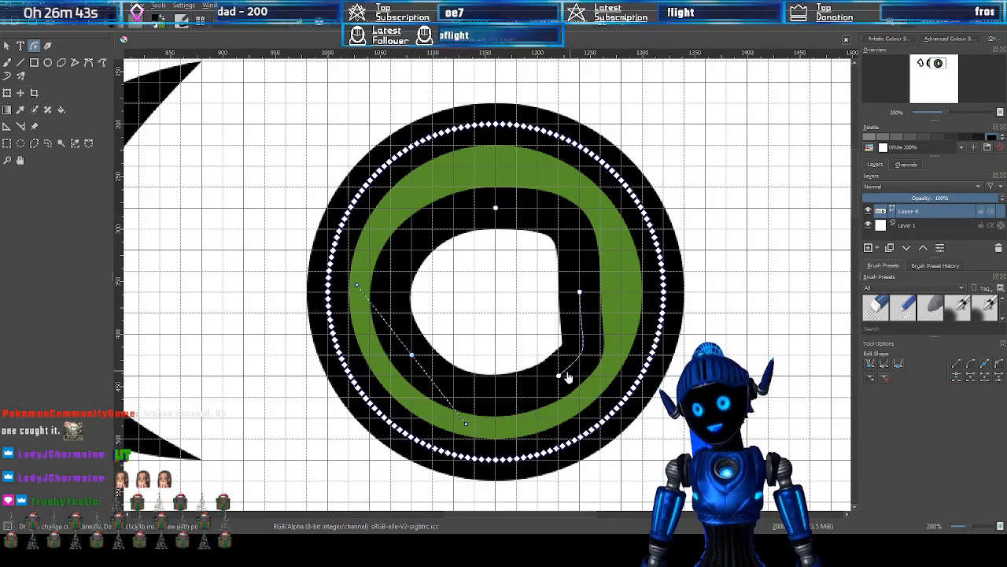
Pull the inner shape's lower-right node inward to just below the circle's centre, and move its right node farther outward
left_click(559, 375)
left_click_drag(596, 348, 507, 327)
left_click(580, 293)
left_click_drag(580, 292, 610, 291)
scroll(627, 303, "down", 4)
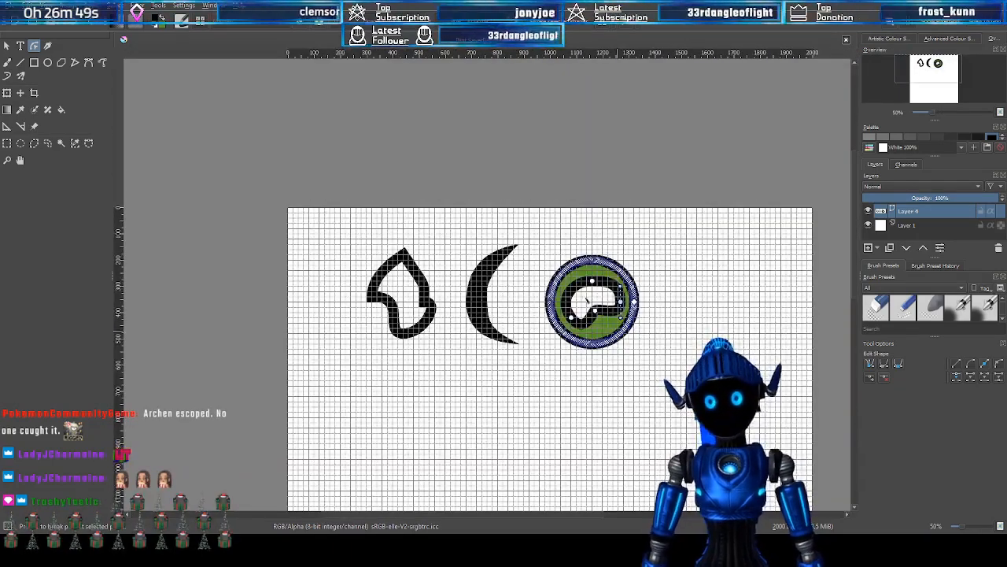
scroll(587, 300, "up", 3)
scroll(504, 236, "up", 1)
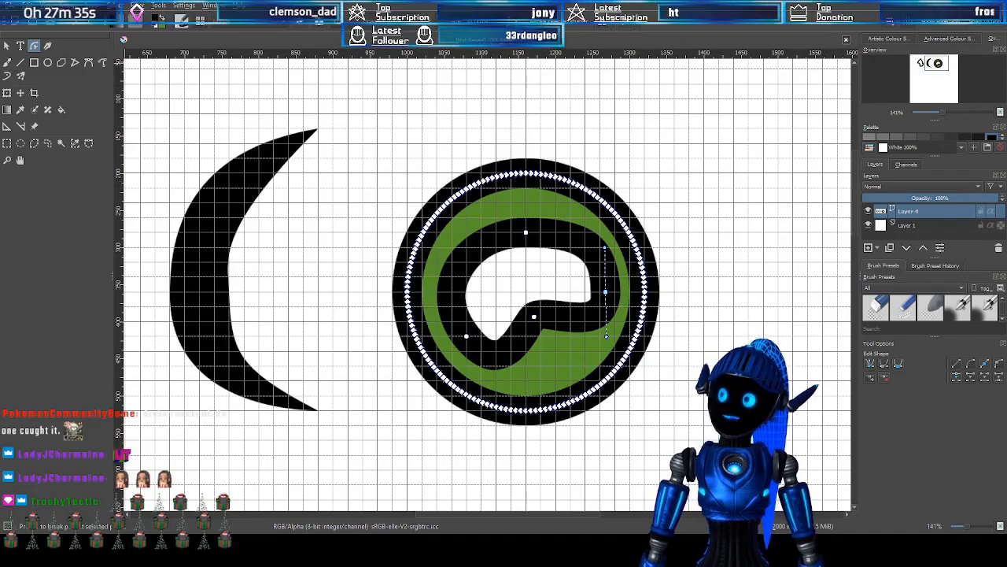
left_click(6, 45)
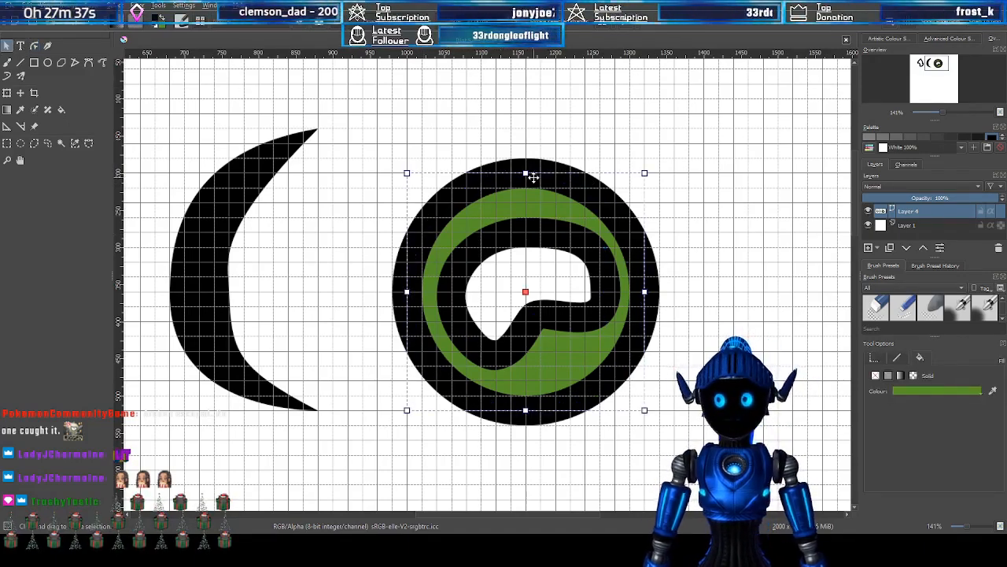
left_click(33, 46)
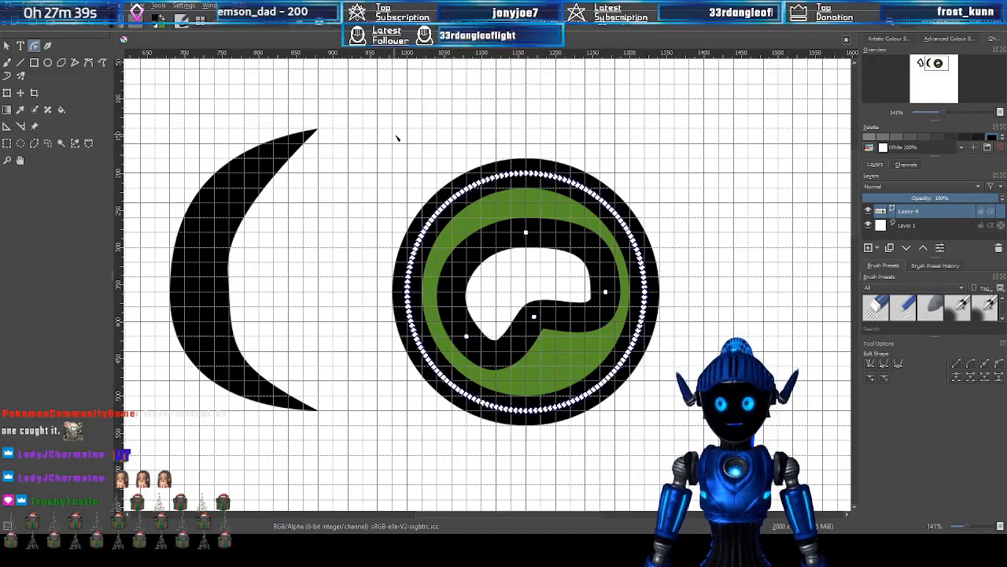
left_click_drag(344, 133, 525, 291)
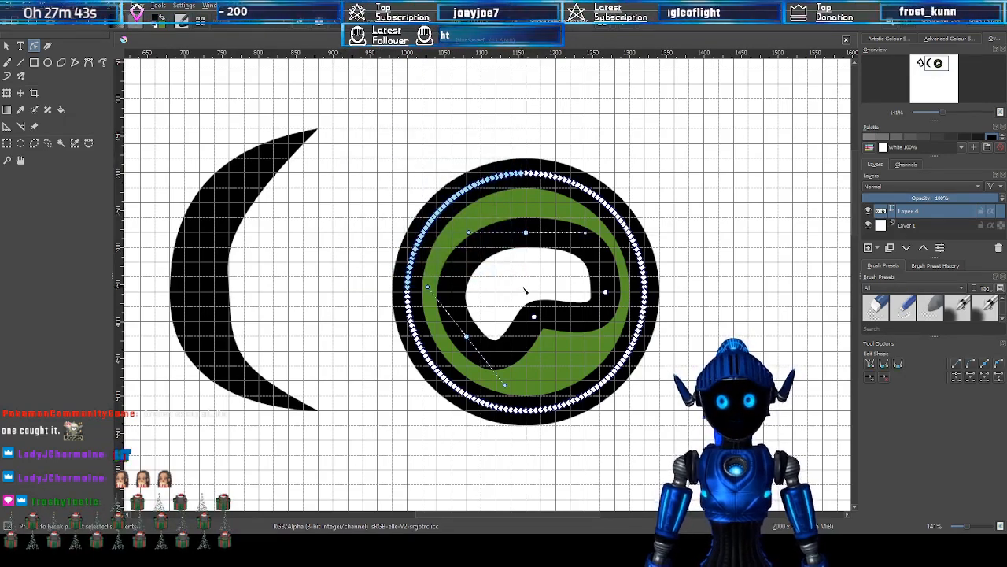
left_click(524, 232)
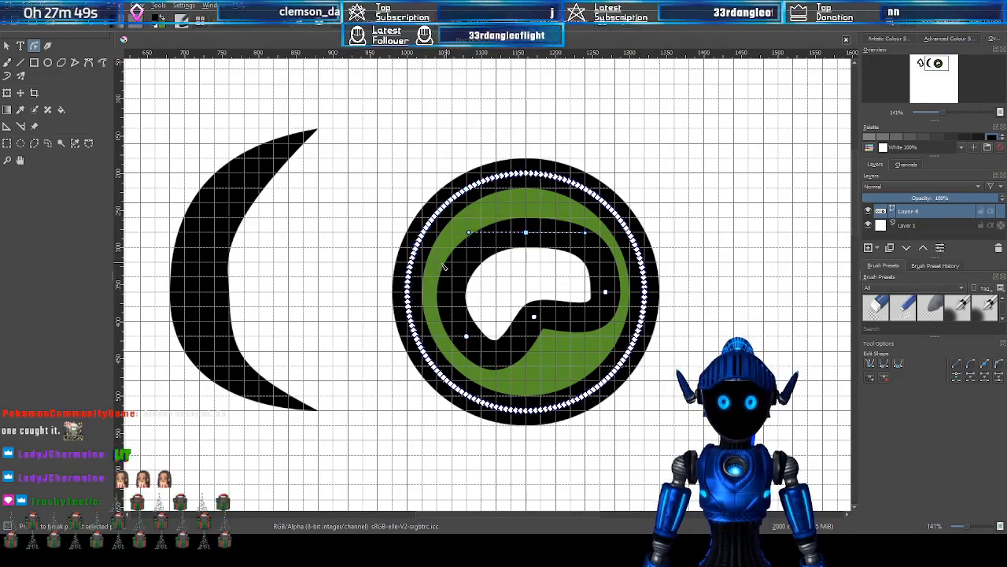
left_click(292, 148)
left_click(473, 180)
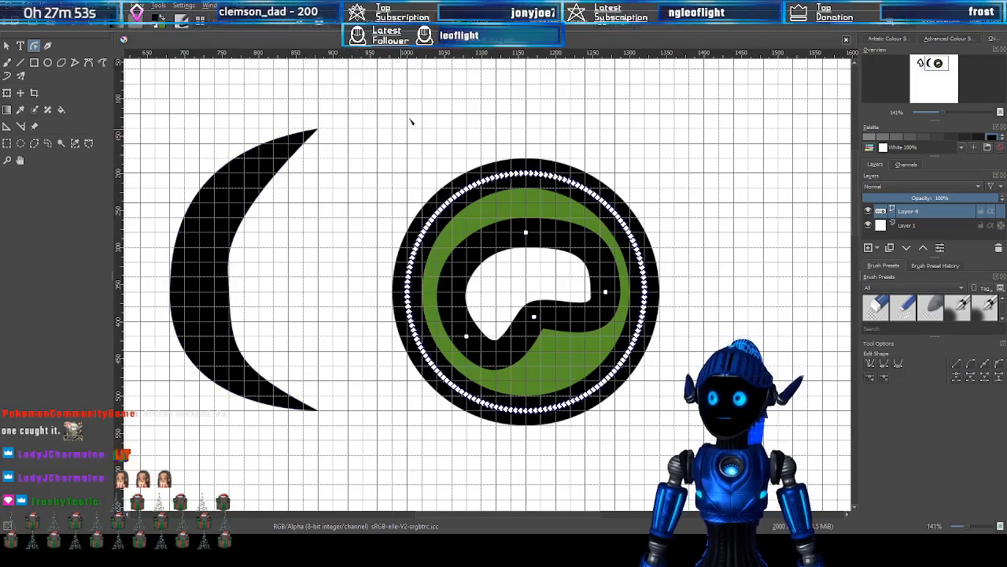
Delete the nodes along the circle's upper-left quarter together with the inner shape's lower-left node
left_click_drag(409, 121, 523, 215)
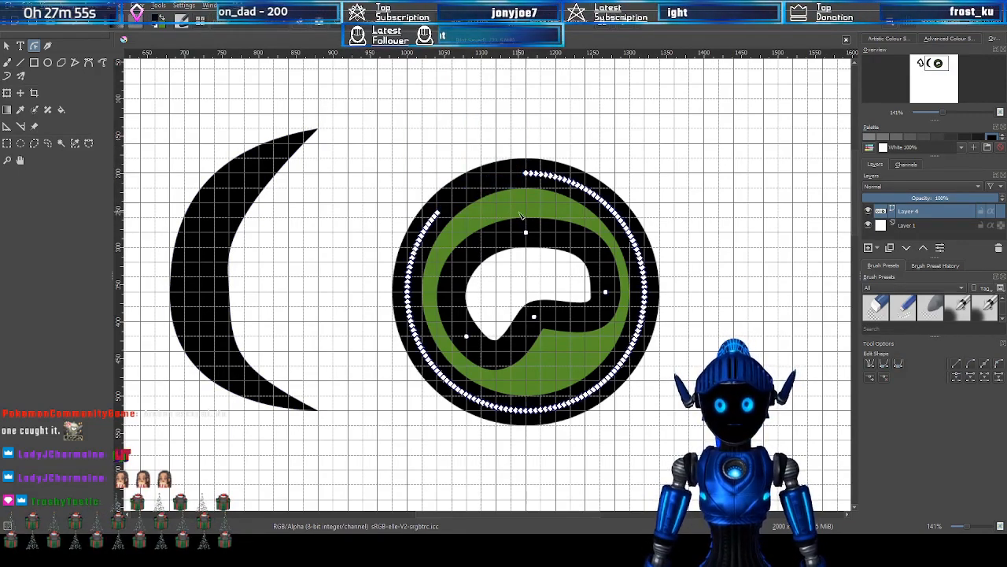
key("BackSpace")
left_click_drag(362, 214, 428, 282)
key("BackSpace")
left_click_drag(352, 245, 438, 291)
key("BackSpace")
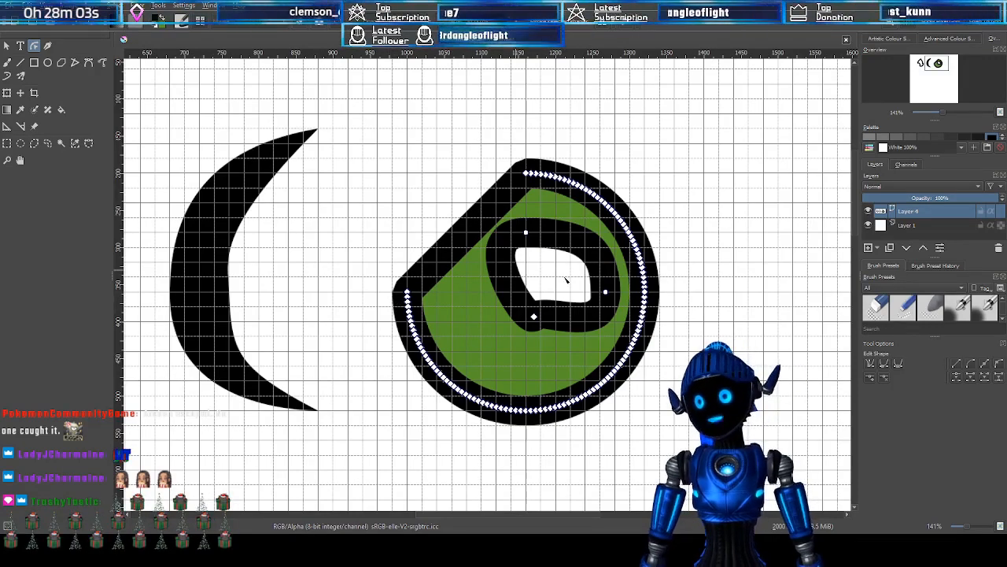
Delete the nodes along the circle's lower-left quarter, including the extra node beside its left corner
left_click_drag(528, 271, 502, 291)
left_click_drag(368, 299, 520, 435)
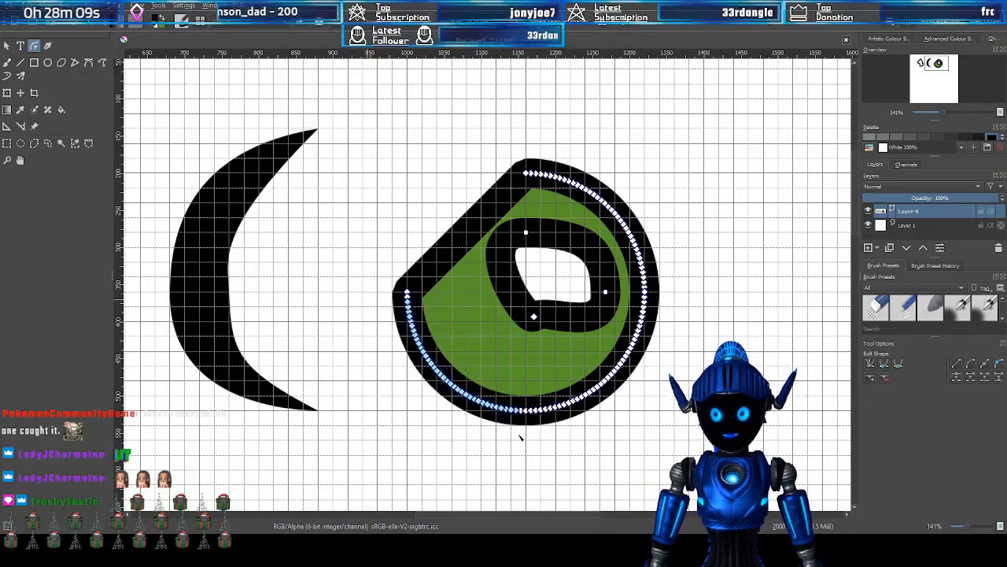
key("Delete")
left_click(407, 297)
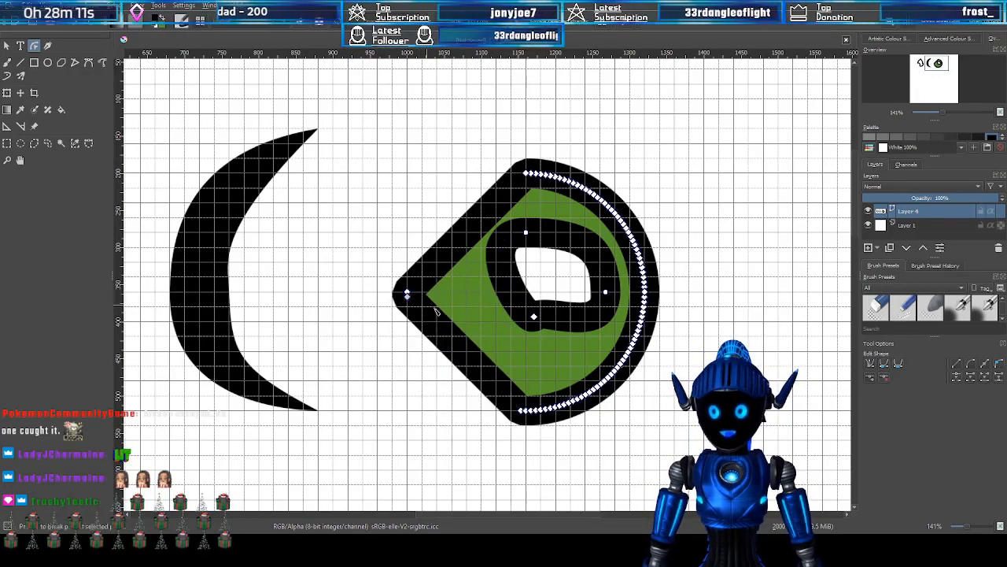
key("Delete")
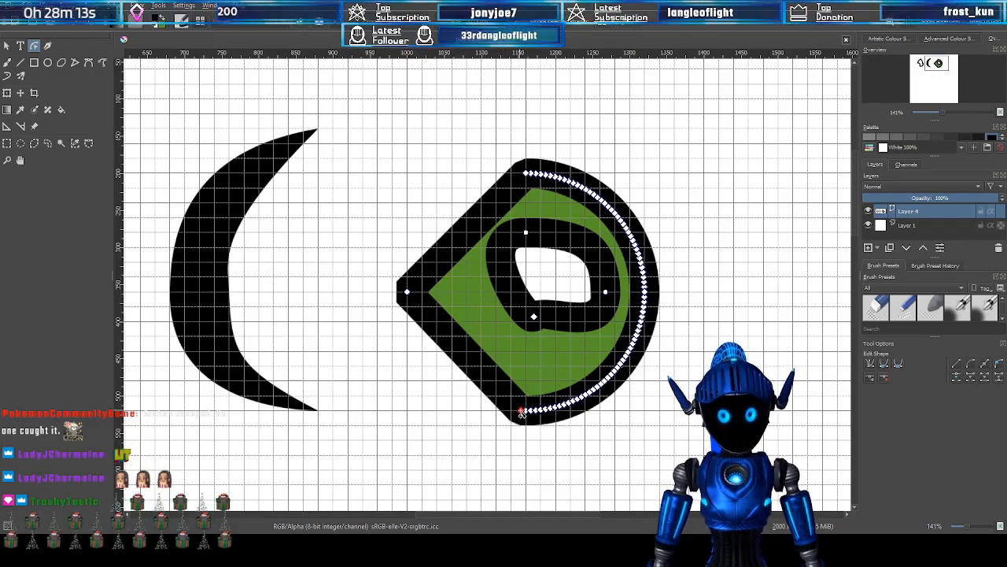
Delete the nodes along the circle's lower-right quarter between its bottom and right nodes
left_click_drag(535, 341, 655, 450)
key("Delete")
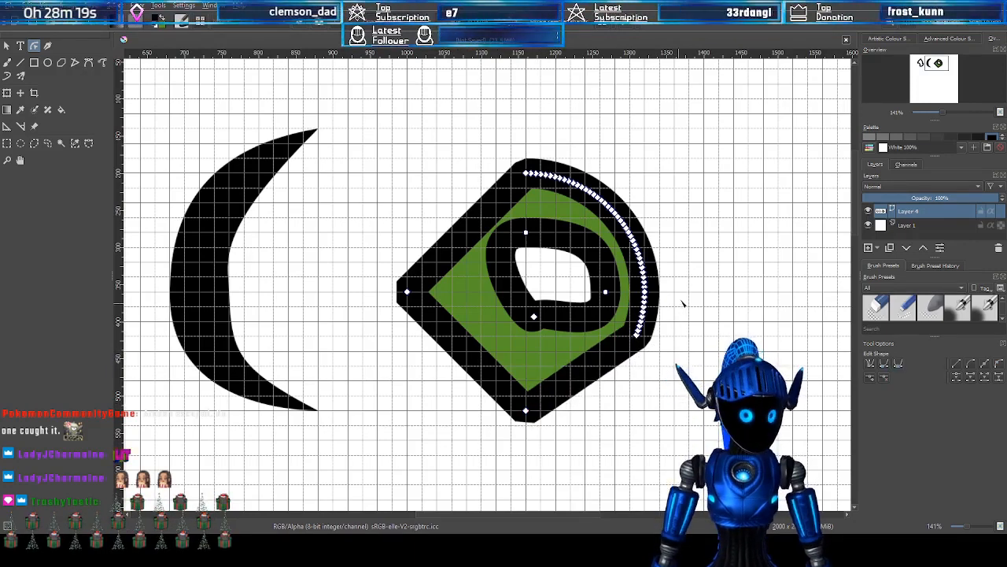
left_click_drag(683, 303, 612, 360)
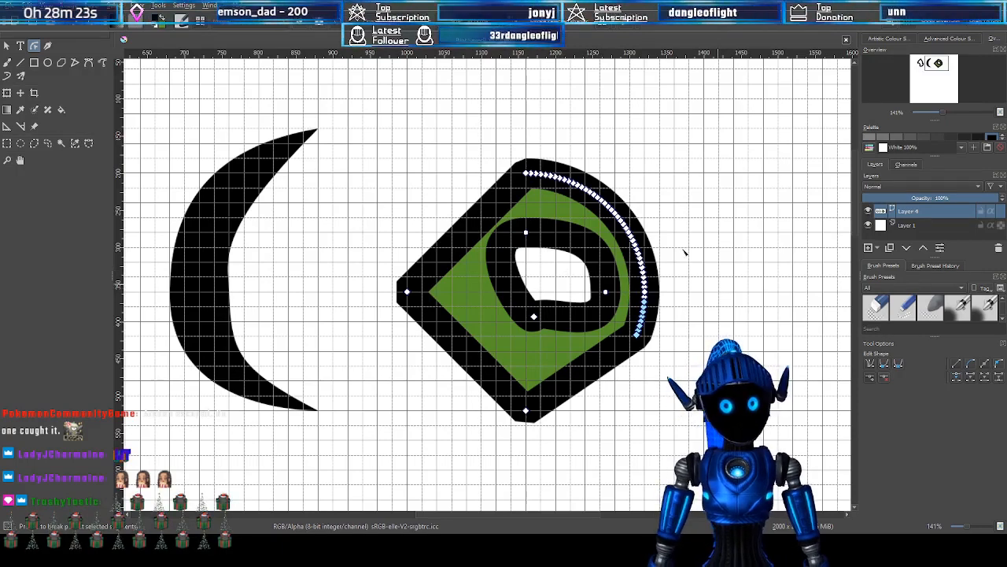
key("Delete")
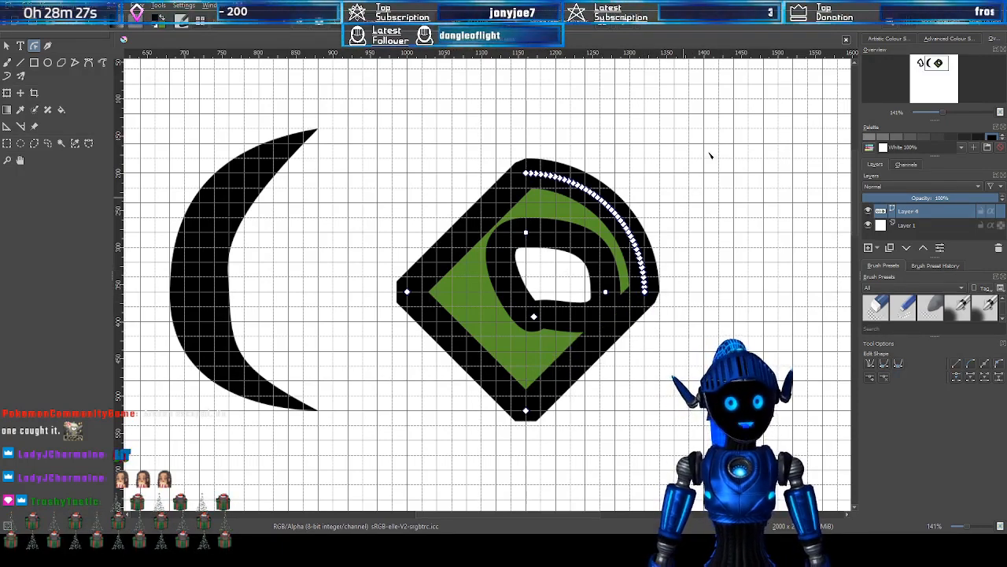
Delete the nodes along the circle's upper-right quarter, leaving a four-cornered diamond outline
left_click_drag(722, 126, 536, 291)
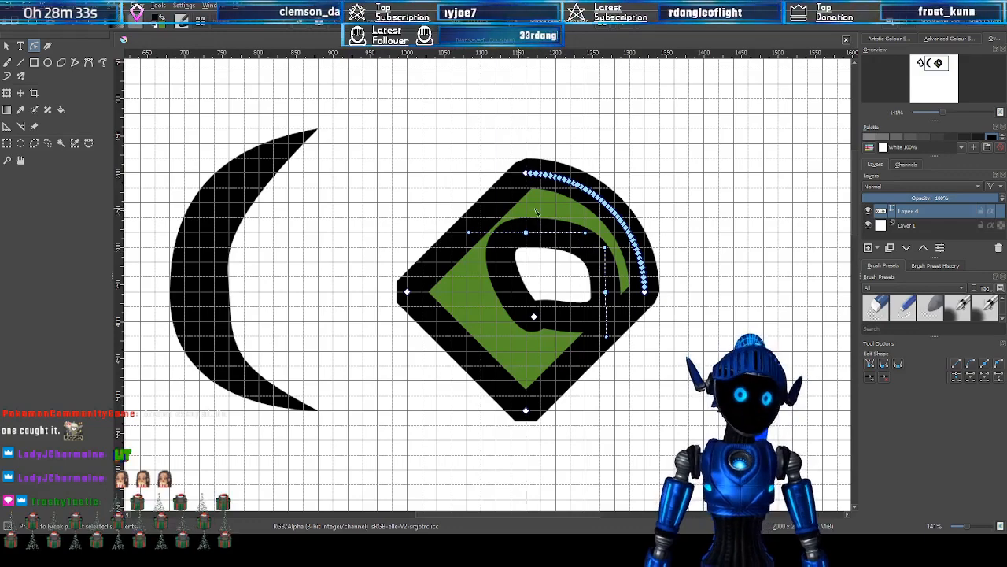
left_click_drag(530, 136, 641, 217)
key("Delete")
left_click_drag(697, 186, 615, 277)
key("Delete")
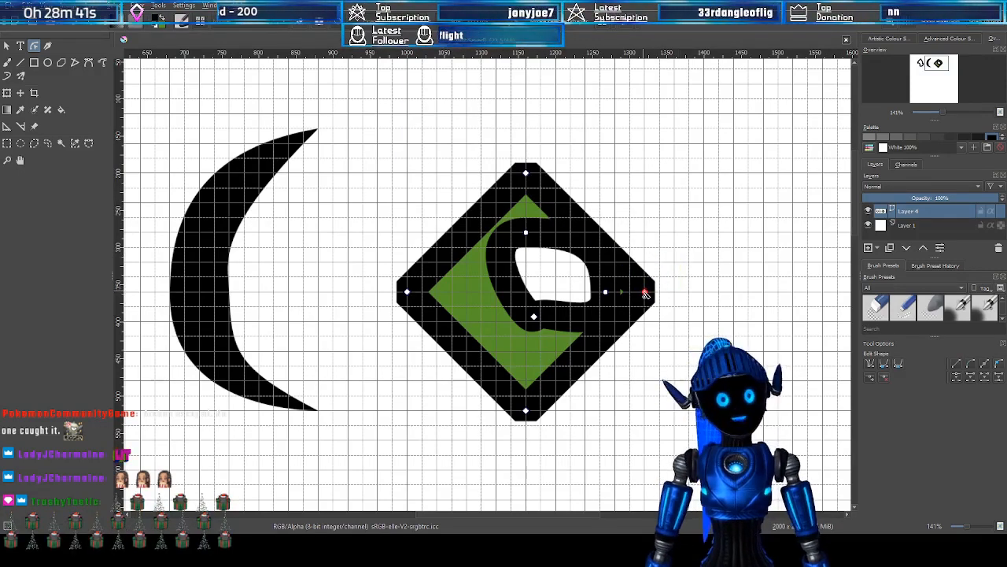
Make the diamond's overlapping right corner nodes smooth and pull the lower handle almost straight down
left_click(645, 294)
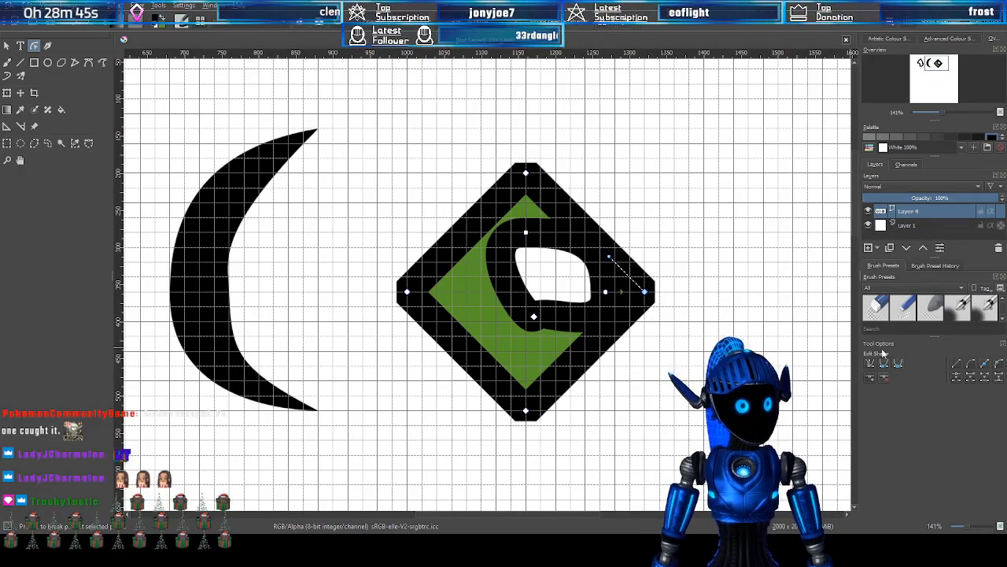
left_click(882, 367)
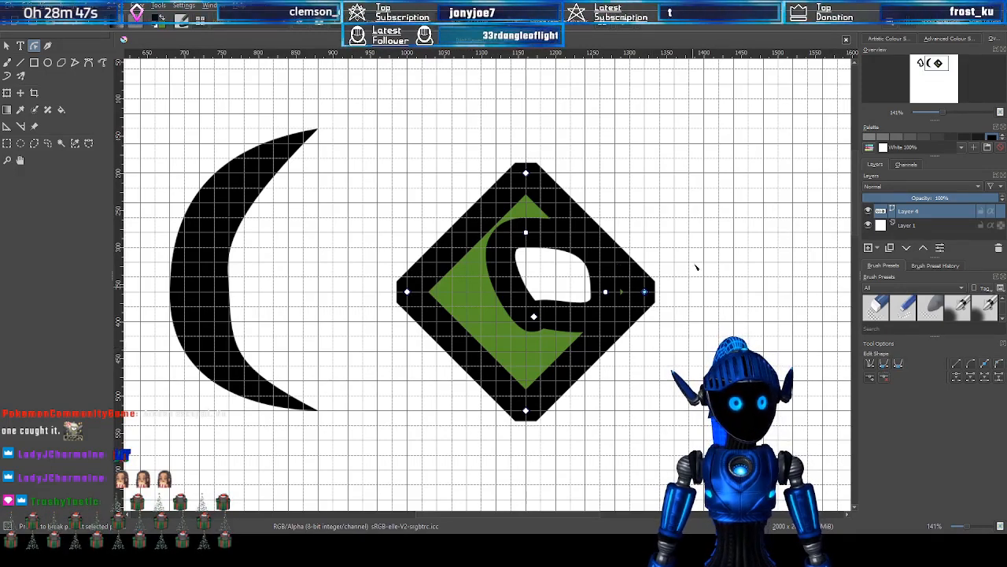
left_click_drag(699, 241, 639, 327)
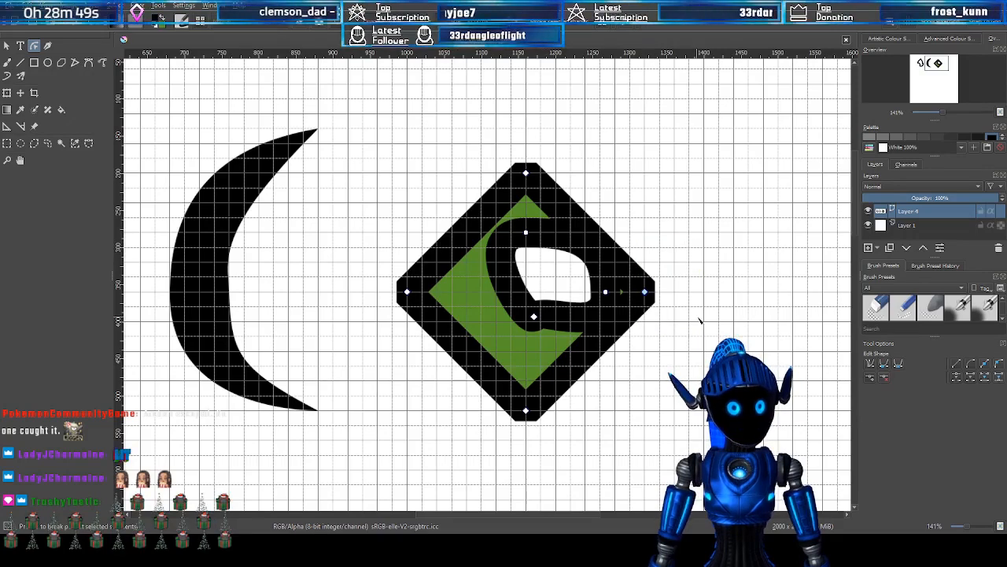
left_click(885, 367)
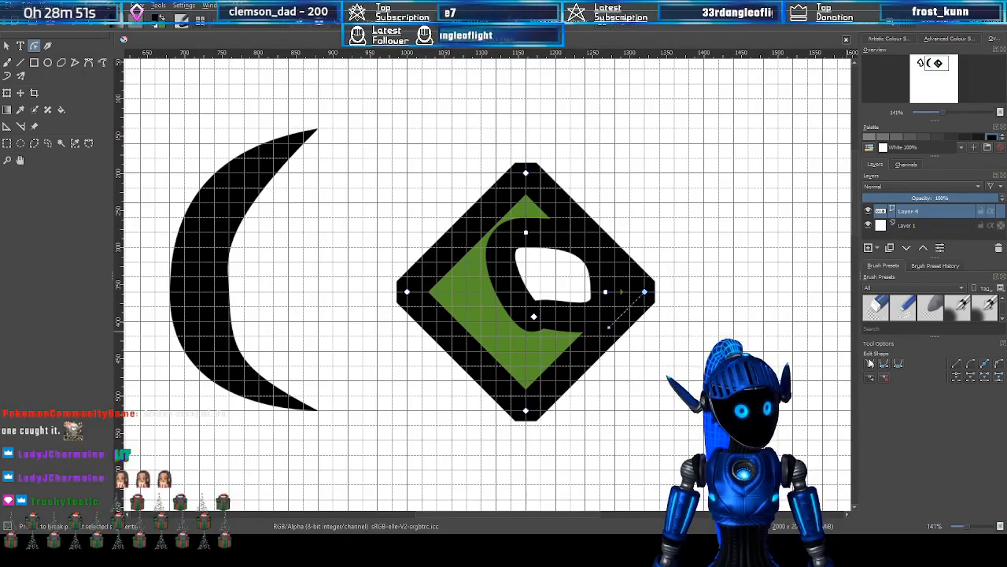
scroll(726, 288, "up", 4)
left_click_drag(264, 450, 408, 471)
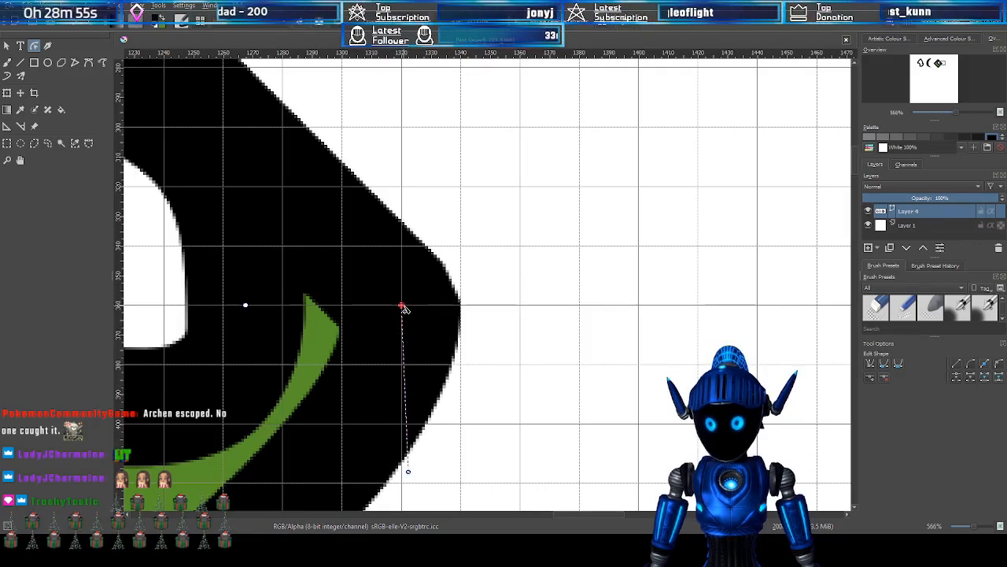
Try to pull a vertical handle upward from the diamond's right corner and smooth the selected node
left_click_drag(404, 308, 402, 159)
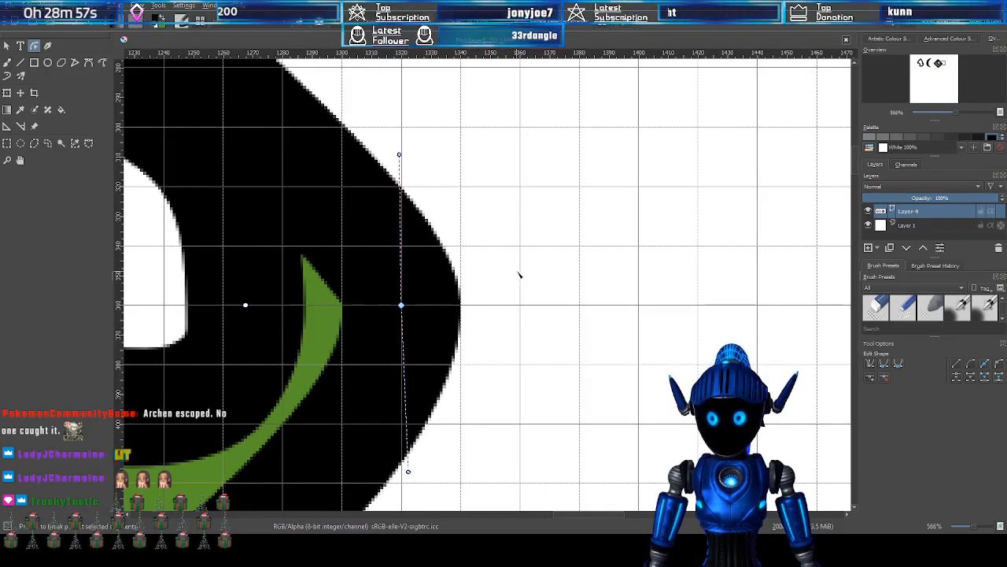
left_click(477, 306)
left_click_drag(355, 255, 438, 322)
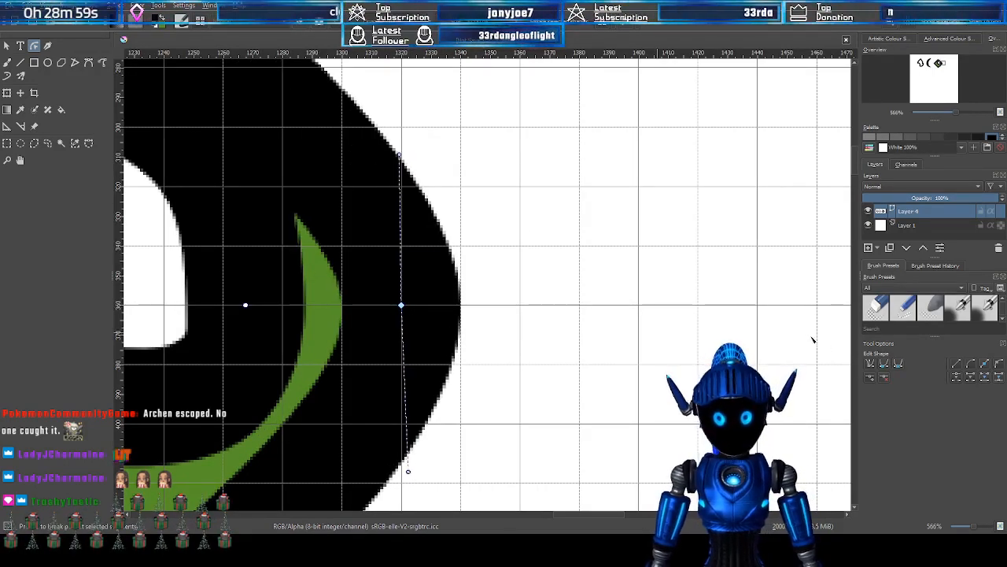
left_click(883, 364)
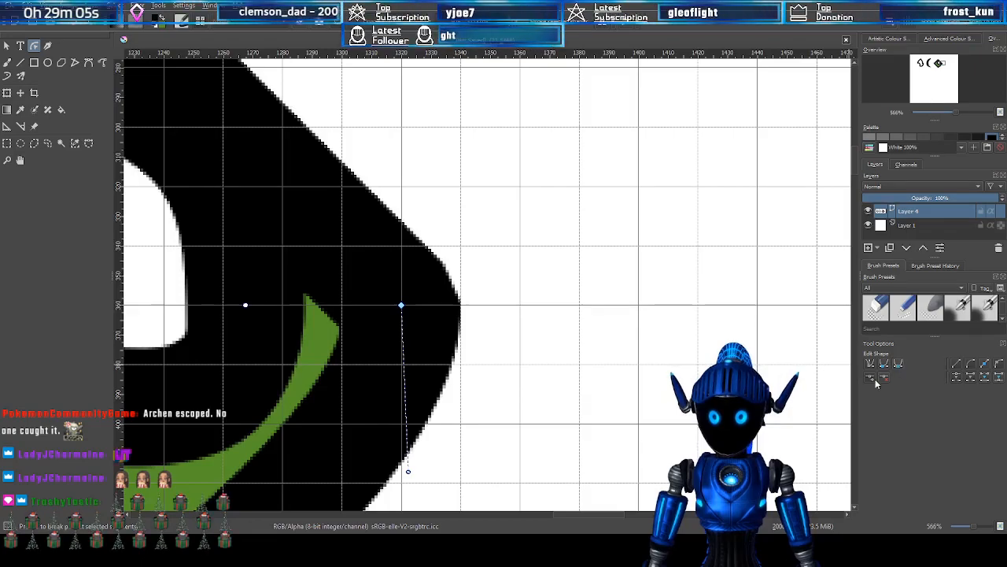
Pull a vertical handle upward from the diamond's right corner to round its upper-right side
scroll(402, 306, "down", 2)
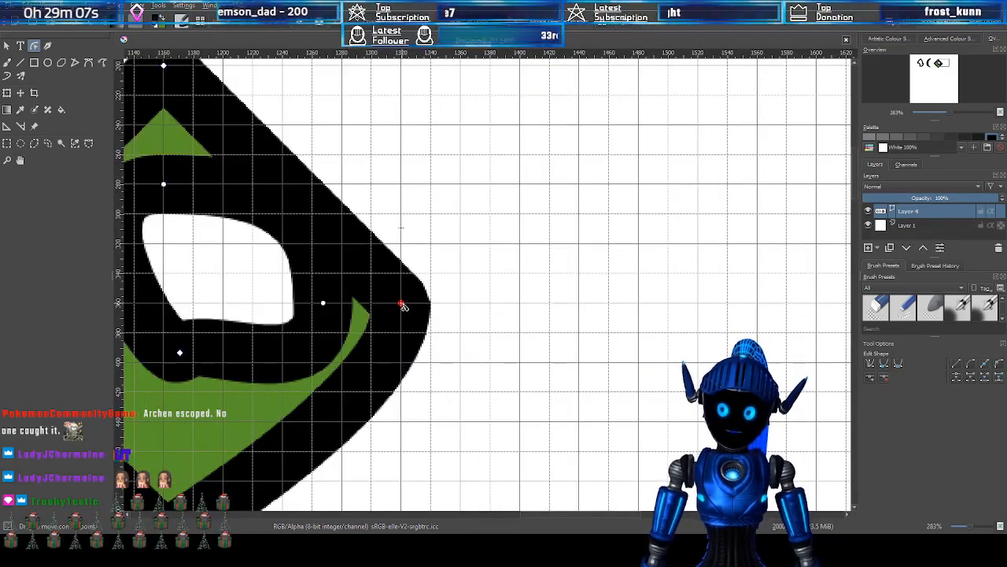
left_click_drag(402, 306, 401, 126)
scroll(467, 242, "down", 4)
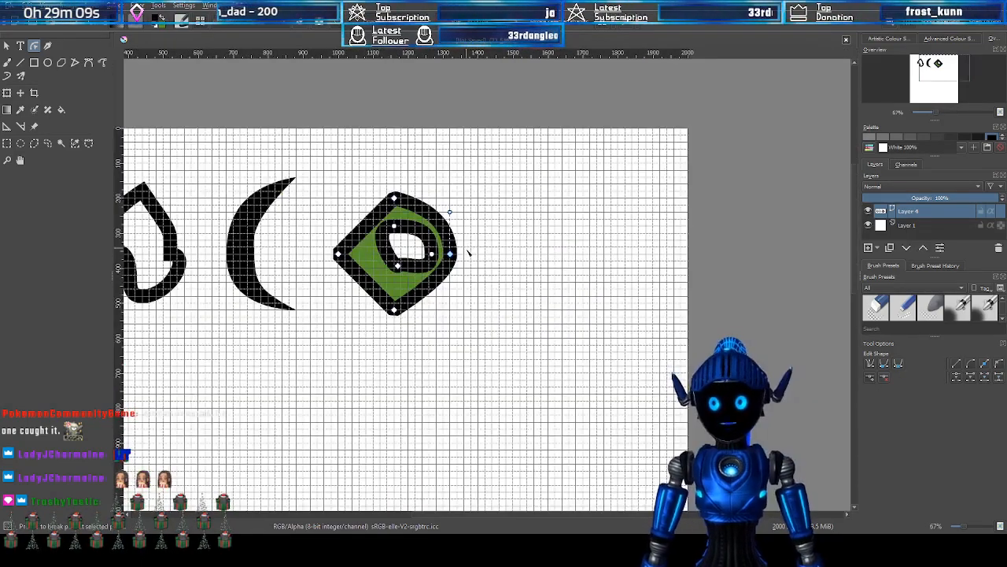
left_click_drag(490, 265, 515, 263)
scroll(507, 260, "up", 5)
scroll(491, 210, "down", 4)
left_click_drag(491, 210, 576, 252)
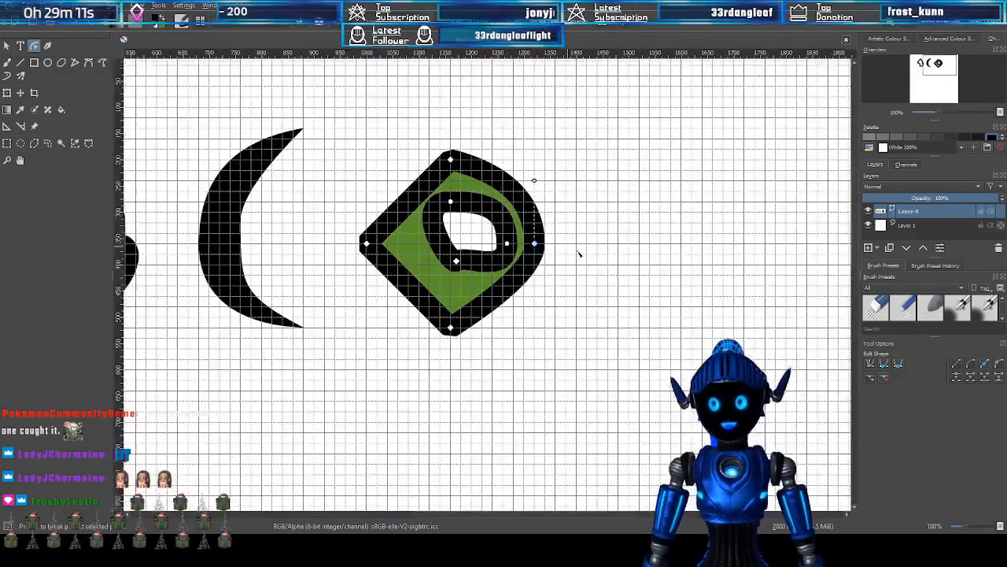
scroll(576, 252, "up", 2)
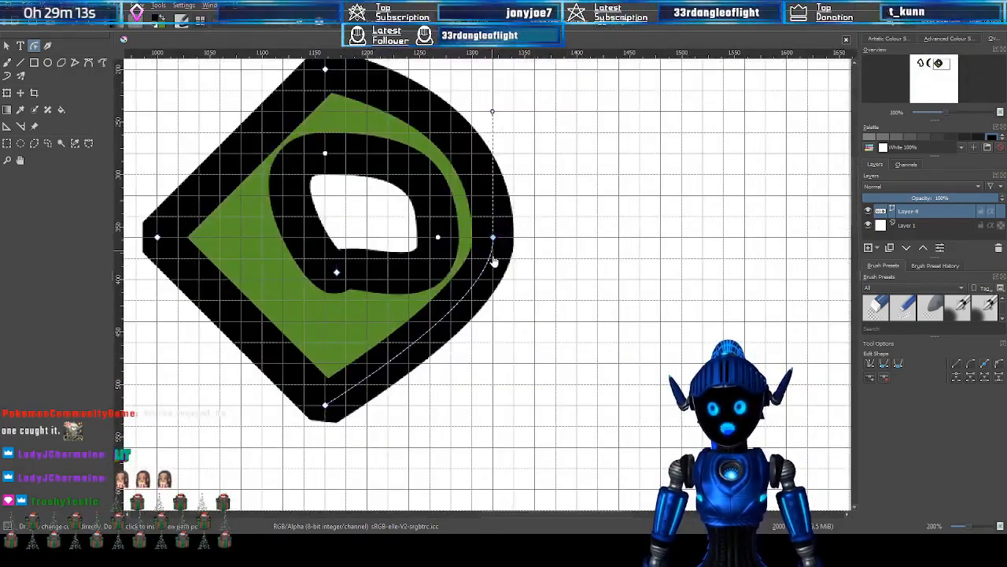
Try to move the upper of the two overlapping right corner nodes straight up, away from the other
left_click_drag(493, 238, 493, 159)
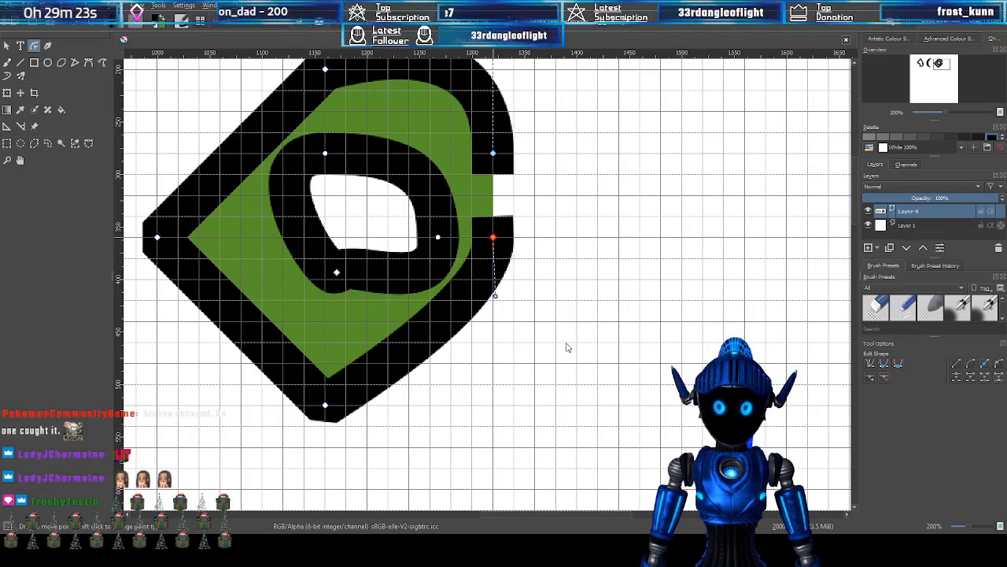
mouse_move(493, 237)
left_mouse_down()
mouse_move(494, 196)
mouse_move(494, 238)
left_mouse_up()
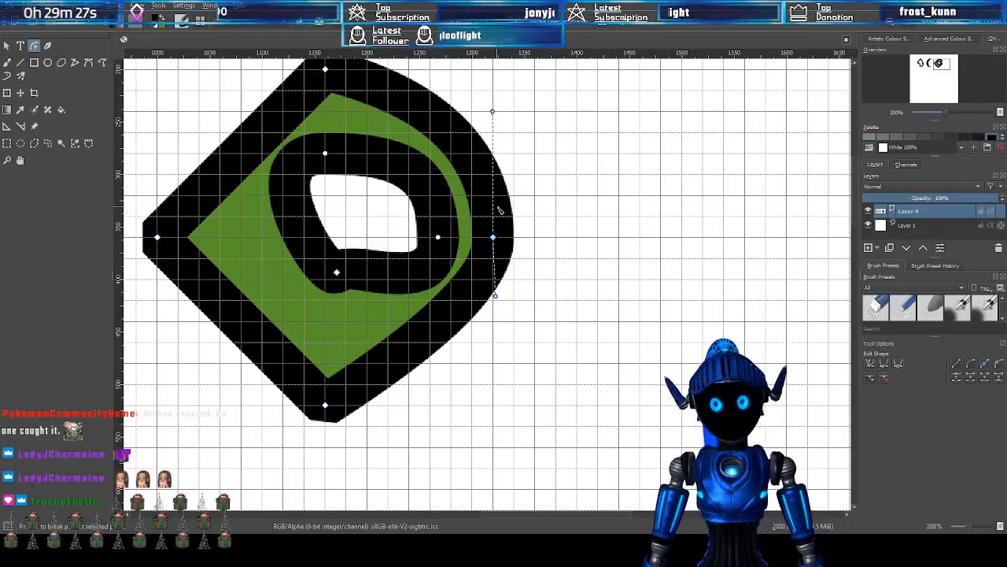
left_click_drag(565, 244, 665, 92)
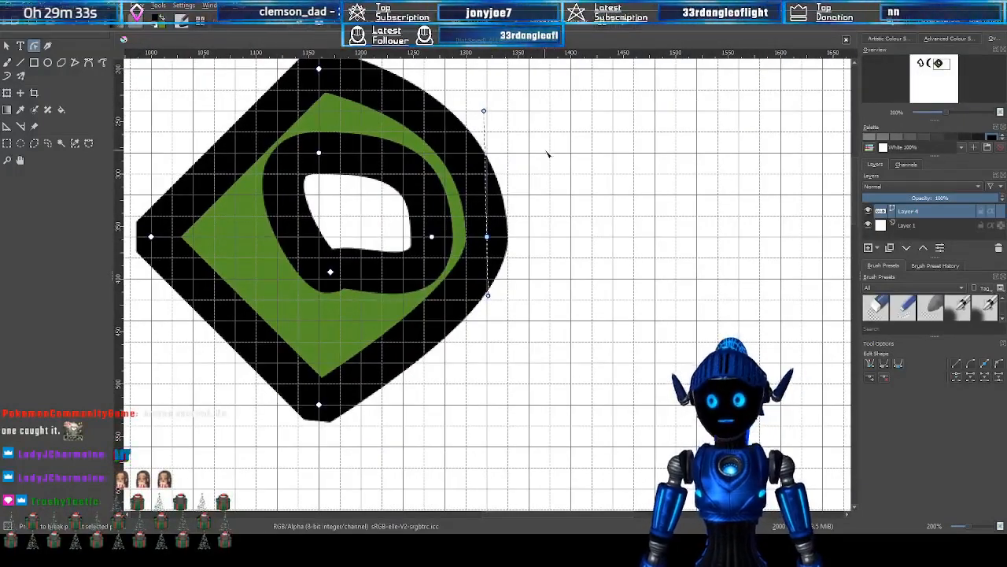
Convert the outer shape's top, left and bottom corner nodes to smooth points to round the outline
left_click_drag(338, 218, 491, 245)
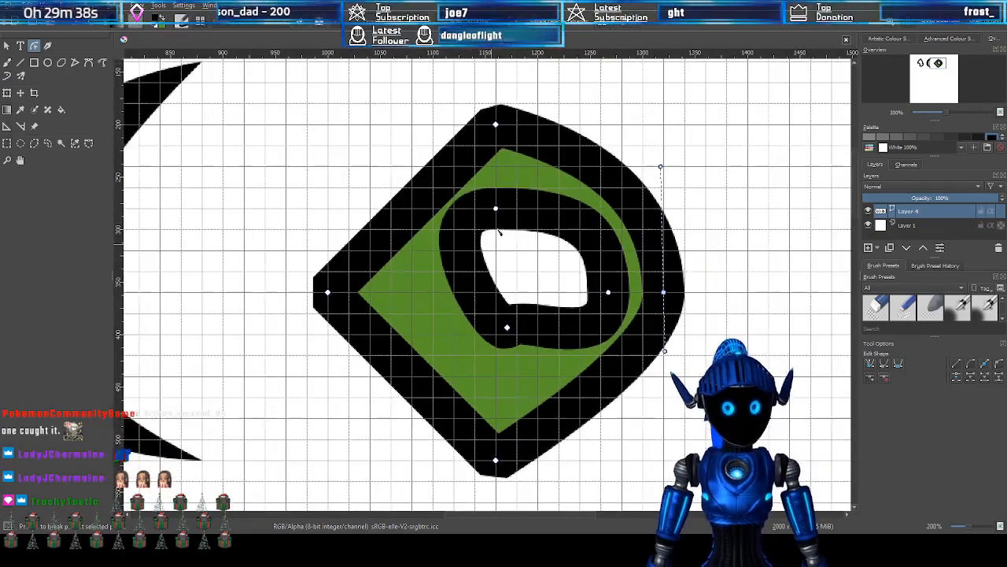
left_click(884, 364)
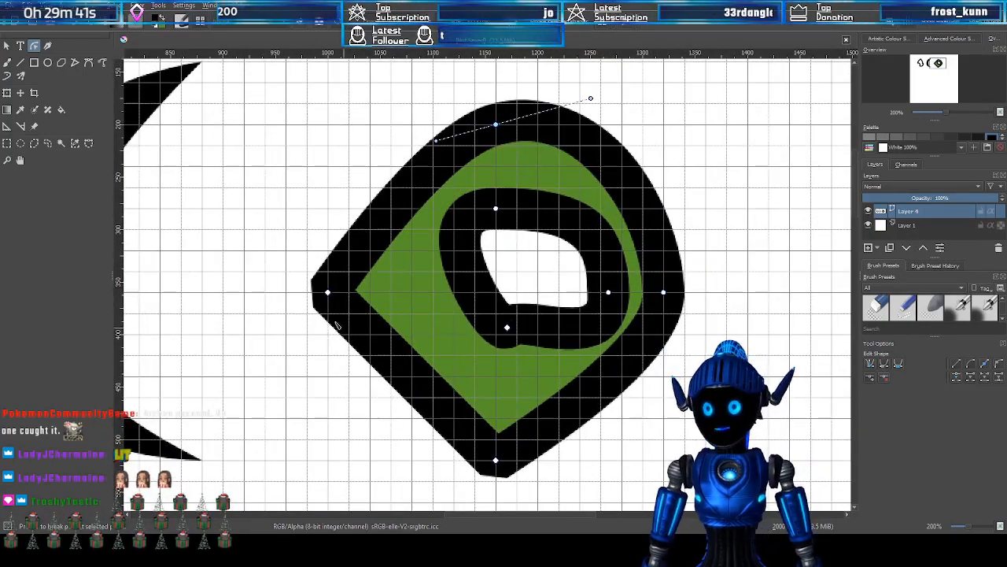
left_click(328, 293)
left_click(884, 363)
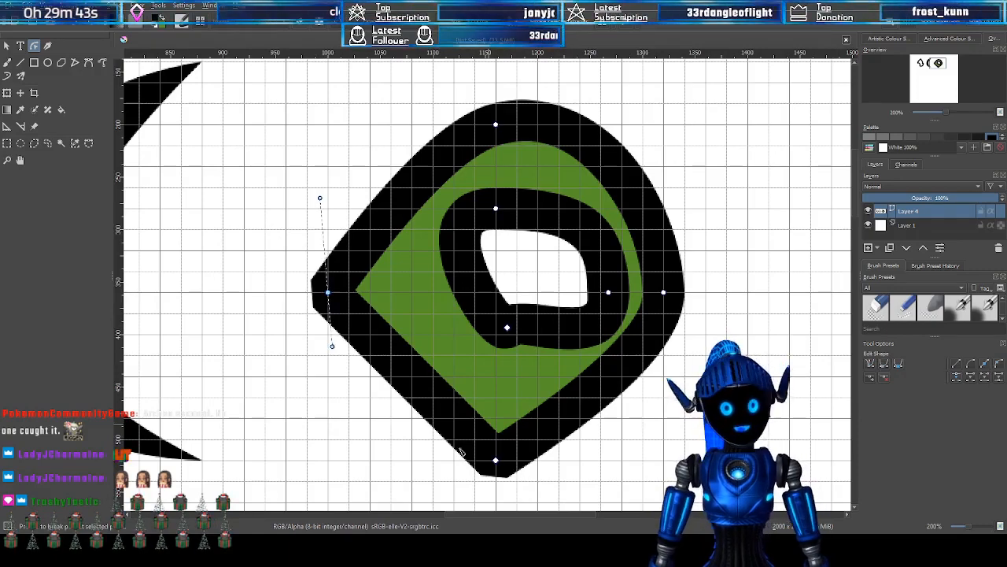
left_click(494, 459)
left_click(885, 363)
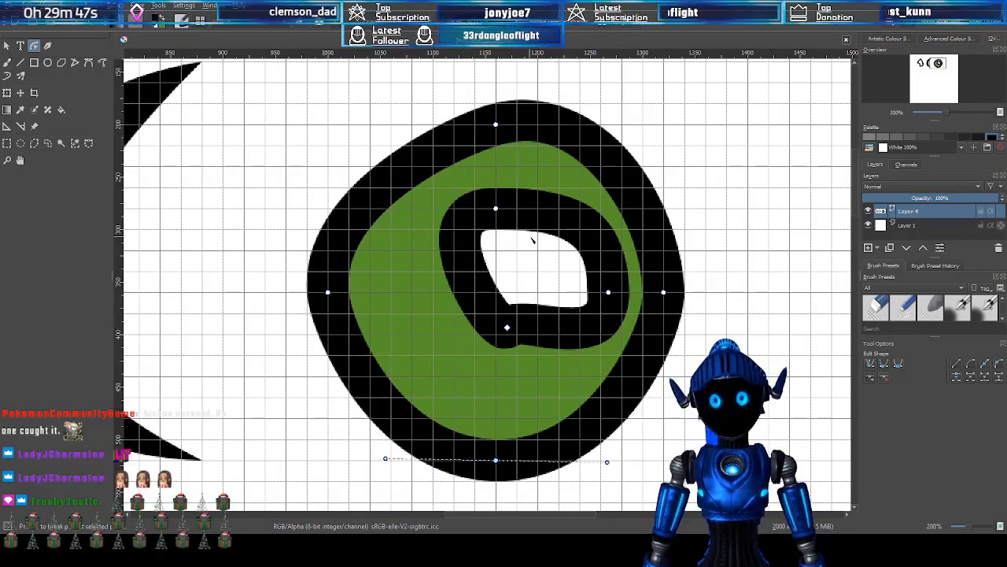
Select all three nodes of the inner shape and move it left and slightly down within the green area
left_click(496, 209)
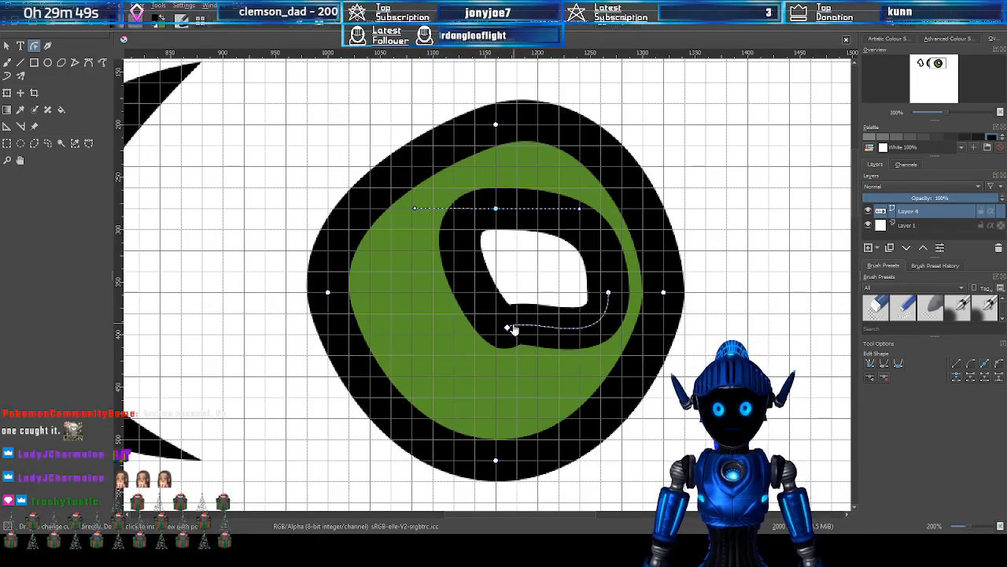
left_click(508, 327, "shift")
left_click(609, 293, "shift")
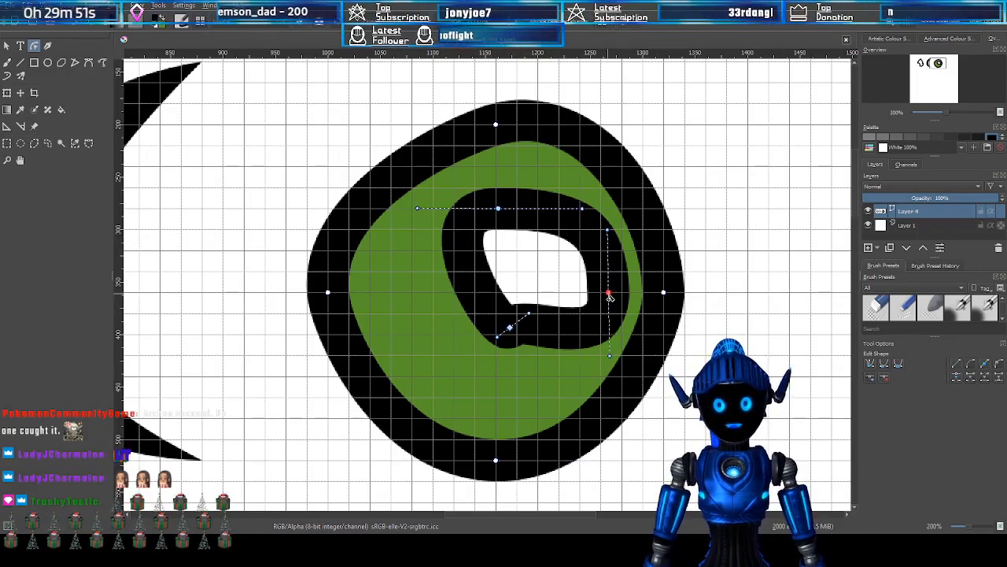
left_click_drag(511, 331, 476, 336)
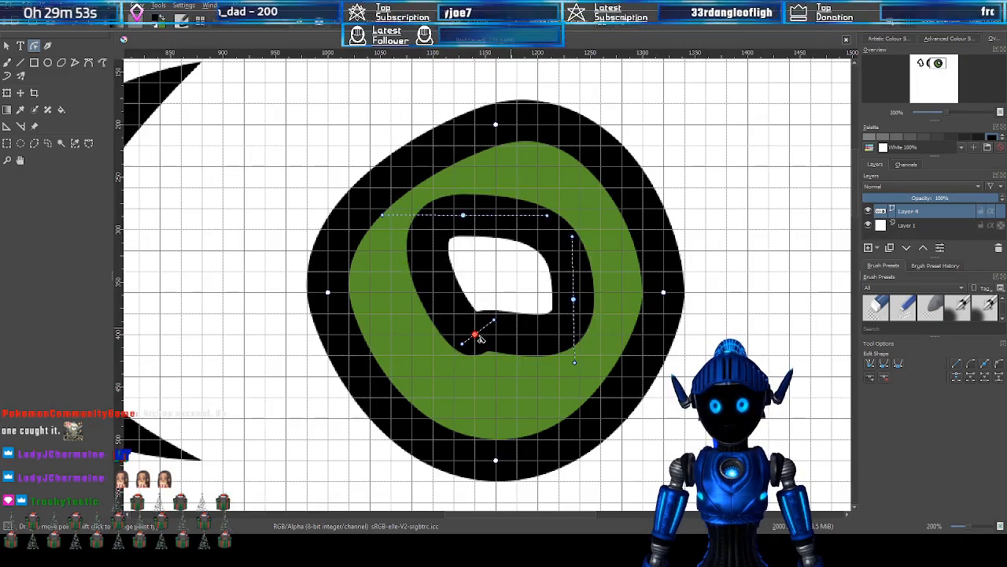
left_click(780, 228)
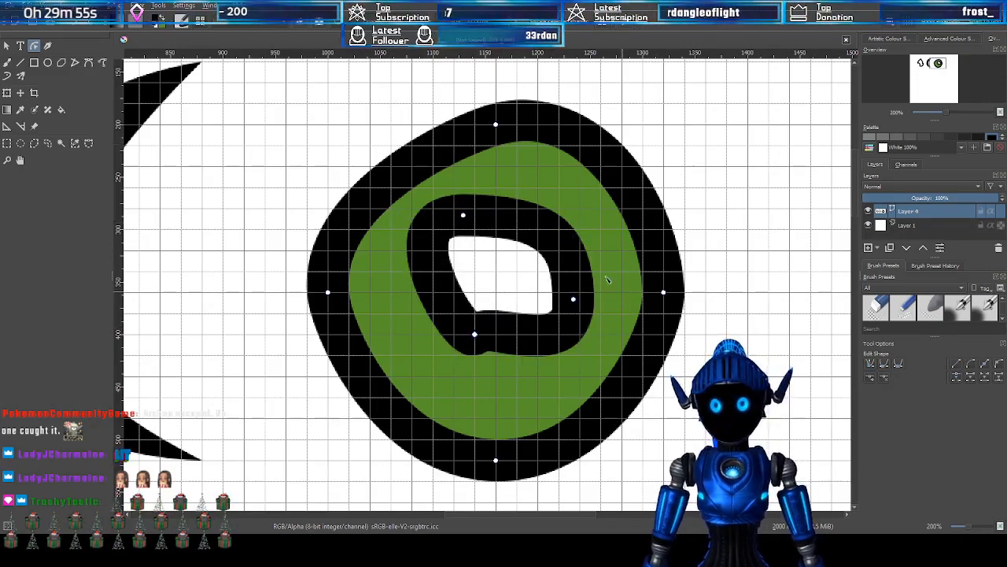
Move the inner shape's lower-left node farther left to widen its base
scroll(605, 276, "down", 4)
scroll(617, 259, "up", 2)
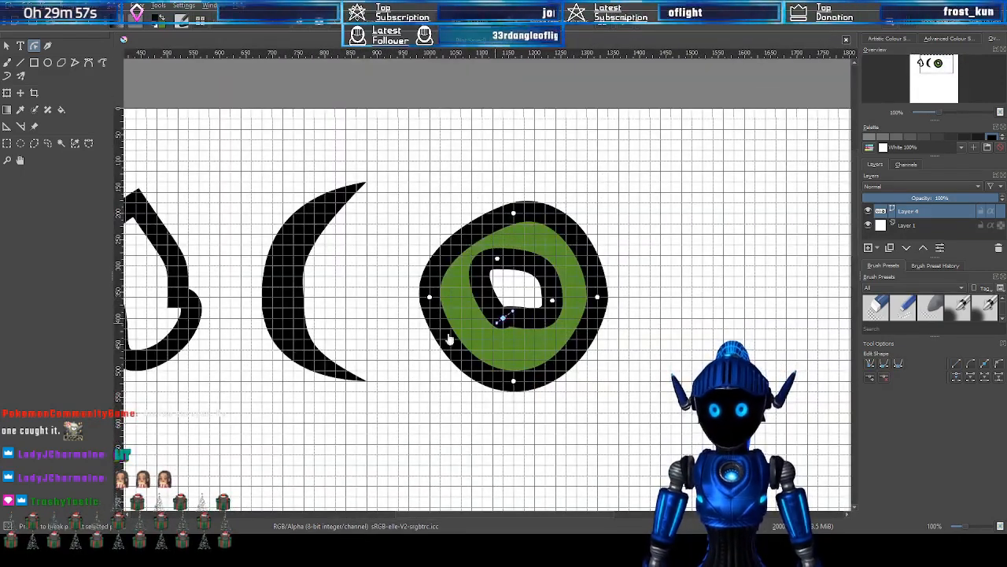
scroll(507, 346, "up", 1)
left_click(502, 318)
left_click_drag(508, 304, 476, 306)
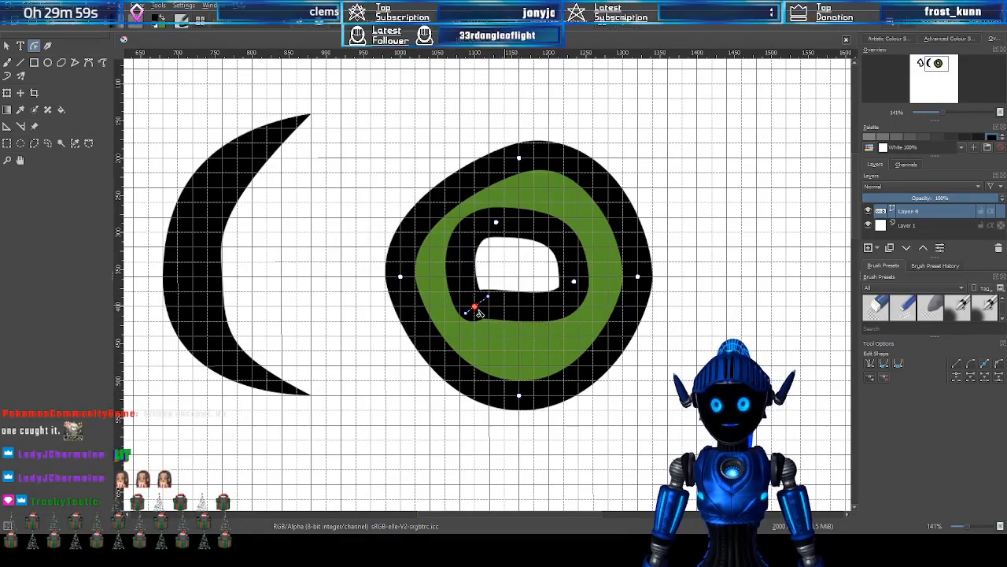
Level and lengthen both curve handles of the outer shape's top node to flatten and widen its upper curve
left_click(576, 282)
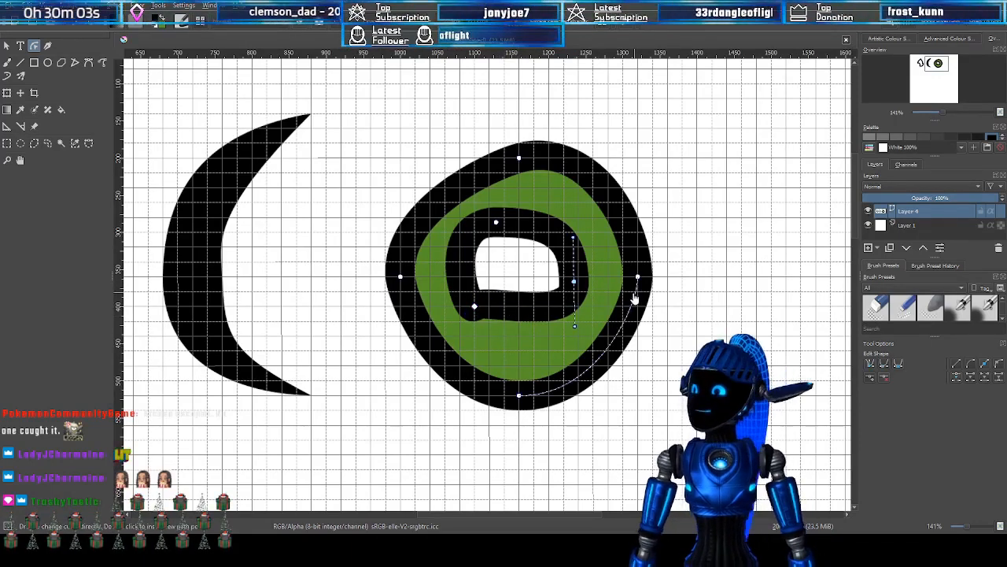
scroll(634, 300, "down", 1)
scroll(631, 296, "up", 1)
left_click(521, 159)
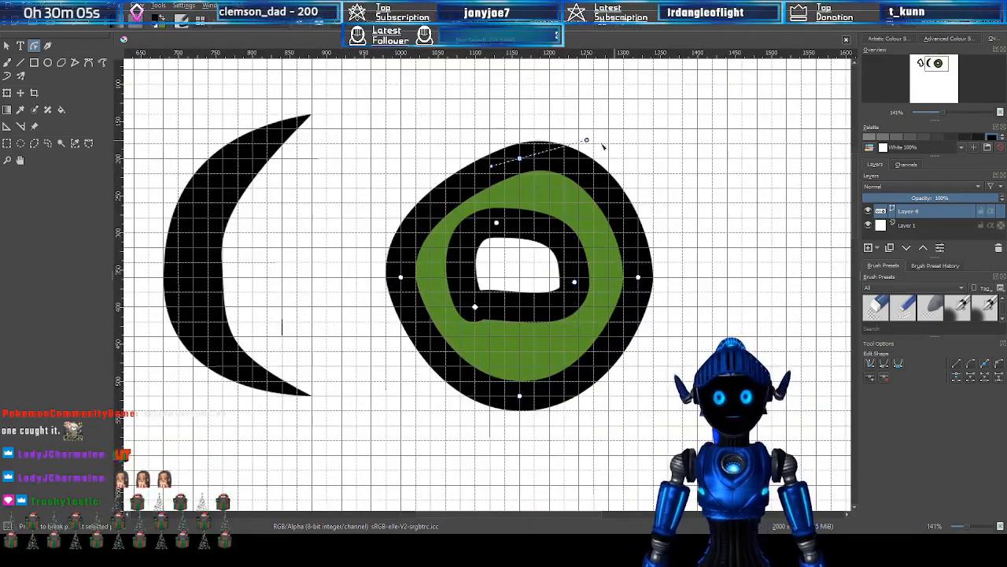
left_click_drag(587, 140, 609, 158)
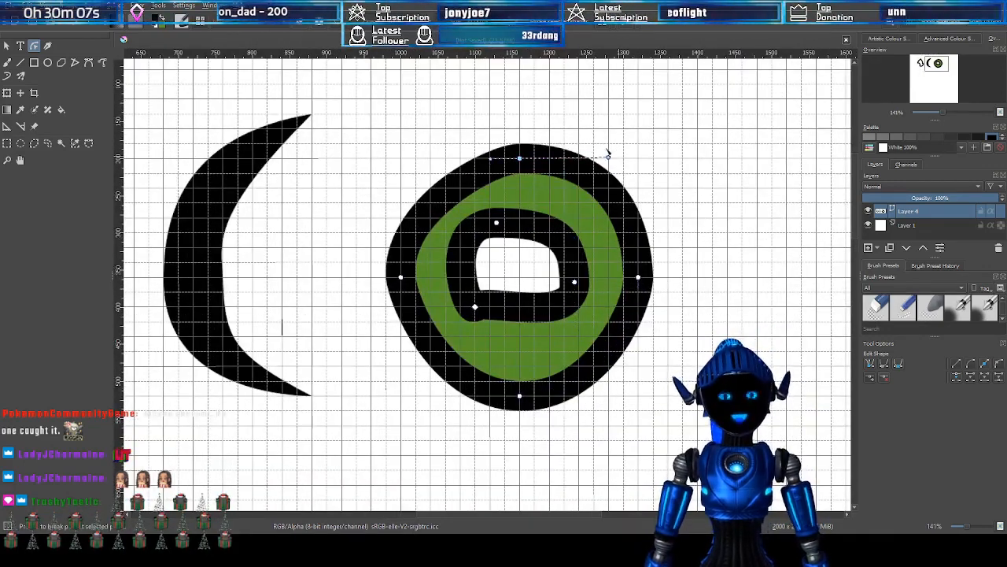
left_click_drag(490, 159, 433, 158)
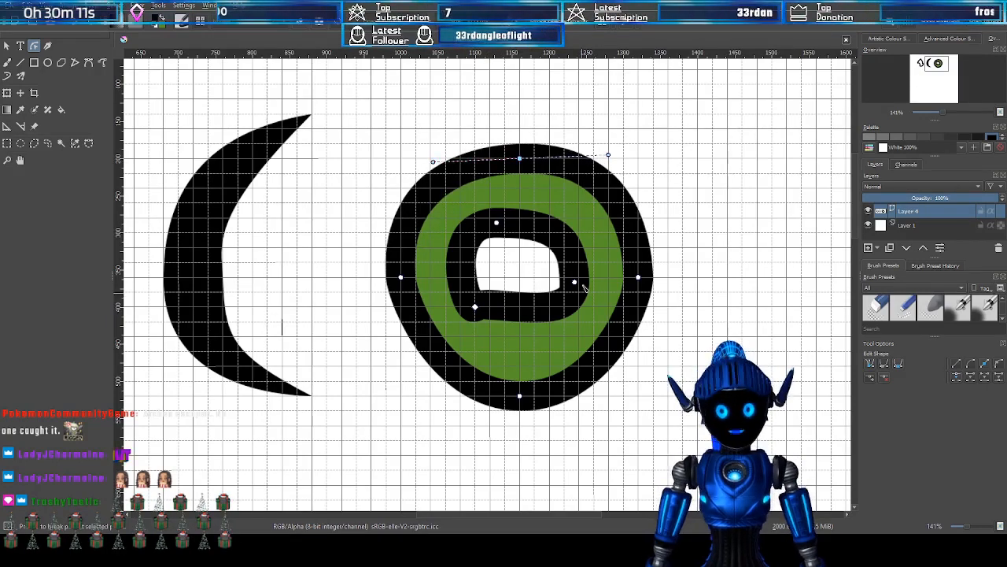
Lengthen the curve handles of the outer shape's right, left and bottom nodes to make the outline rounder
left_click(638, 277)
left_click_drag(638, 305, 639, 340)
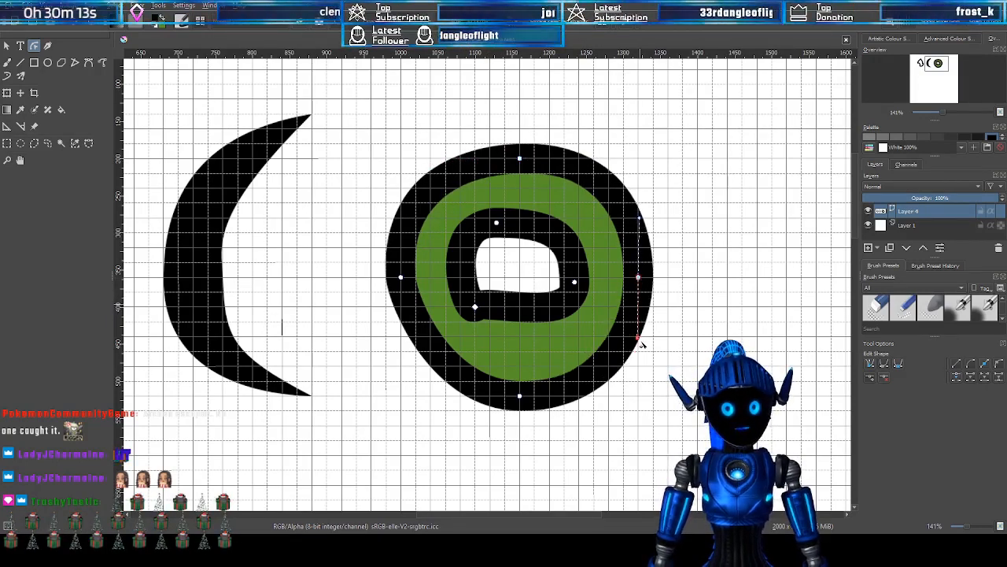
left_click(401, 277)
left_click_drag(400, 317, 402, 339)
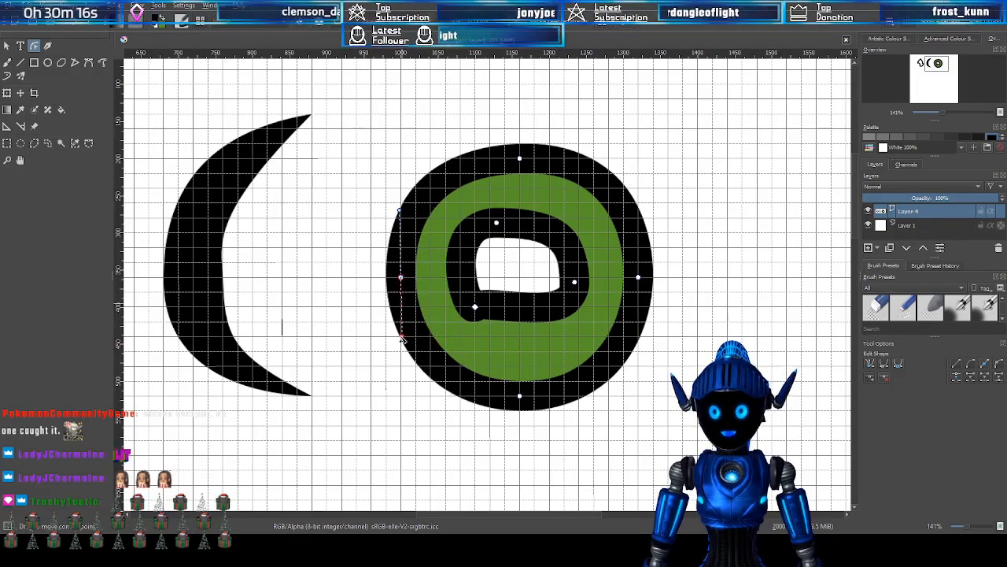
left_click(519, 395)
left_click_drag(547, 396, 590, 398)
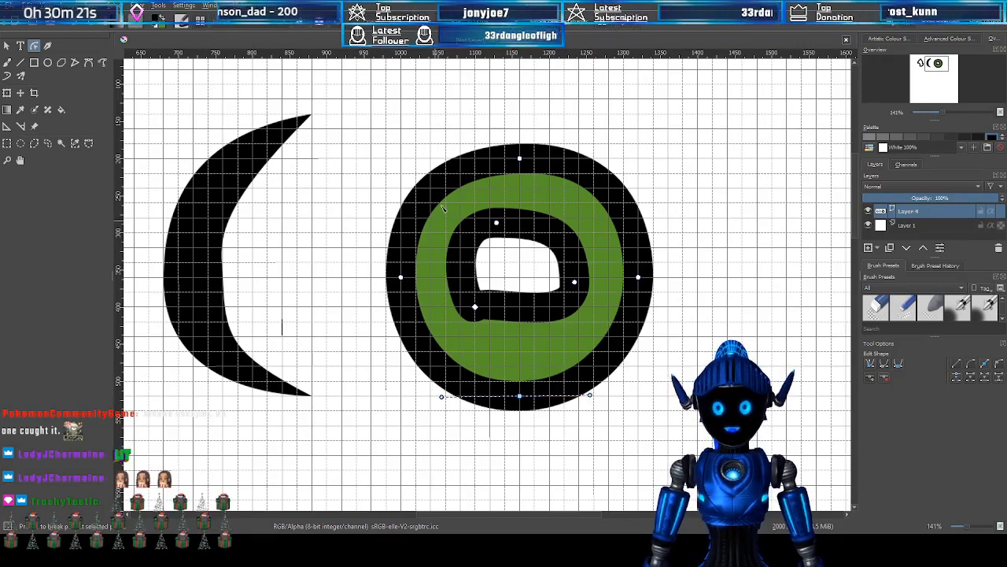
Fine-tune both handles of the outer shape's top node so that they lie almost horizontally
scroll(579, 307, "down", 1)
scroll(579, 307, "down", 1)
scroll(519, 264, "up", 2)
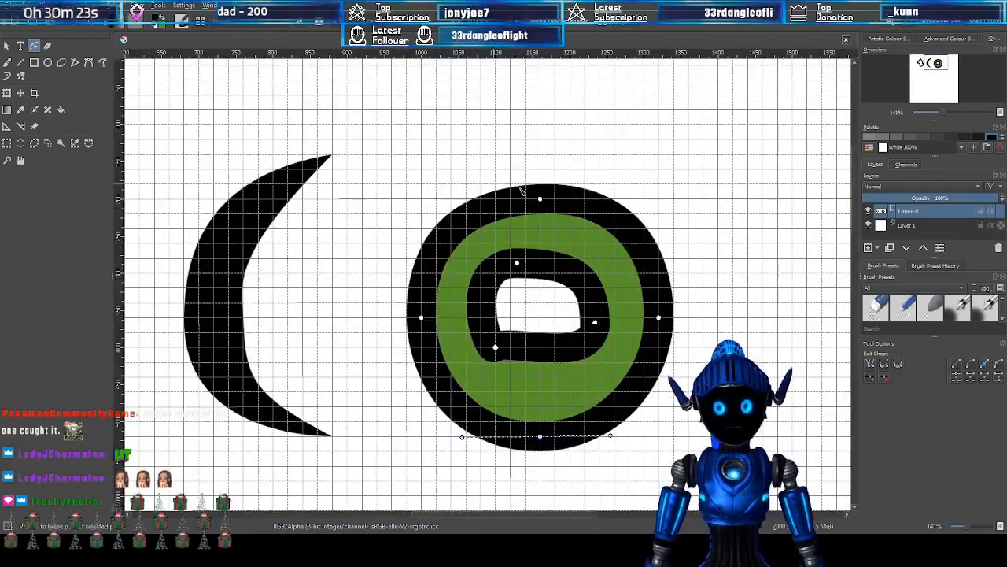
left_click(551, 203)
left_click_drag(627, 195, 626, 203)
mouse_move(454, 196)
left_mouse_down()
mouse_move(436, 199)
mouse_move(451, 199)
left_mouse_up()
Examine the rounded green shape next to the crescent and the leaf-like outline
scroll(583, 293, "down", 2)
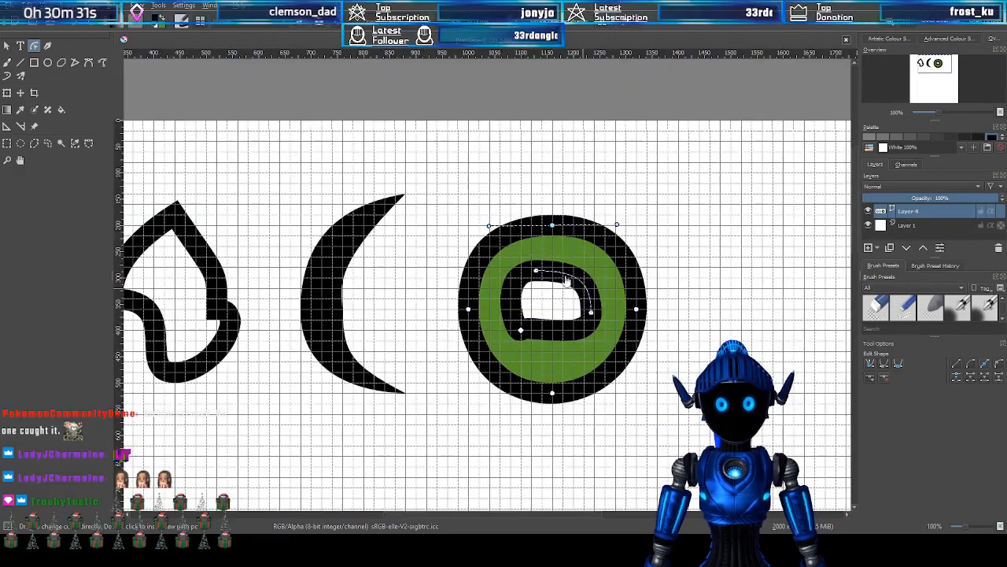
scroll(611, 312, "up", 2)
scroll(642, 355, "down", 1)
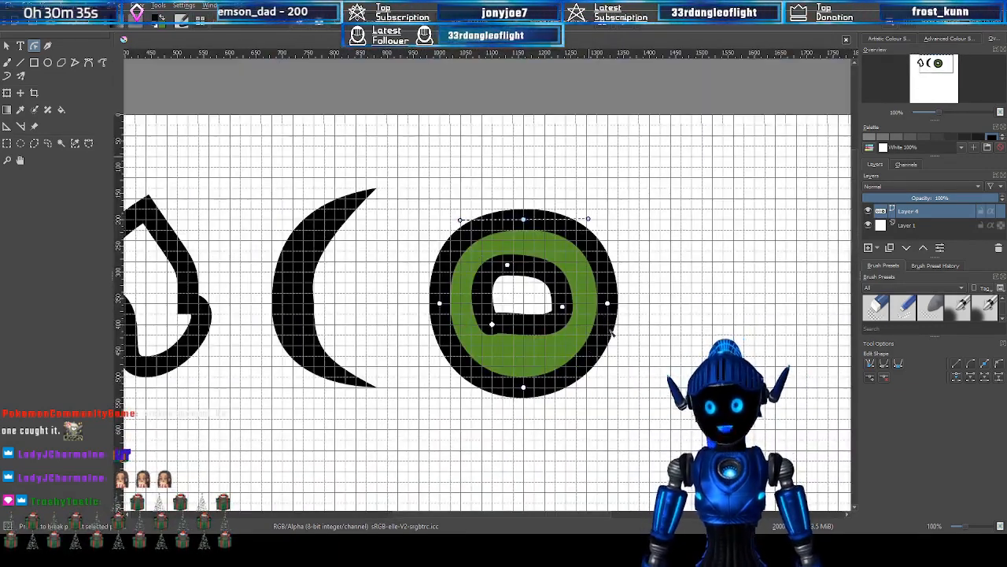
scroll(502, 260, "down", 1)
scroll(577, 299, "up", 1)
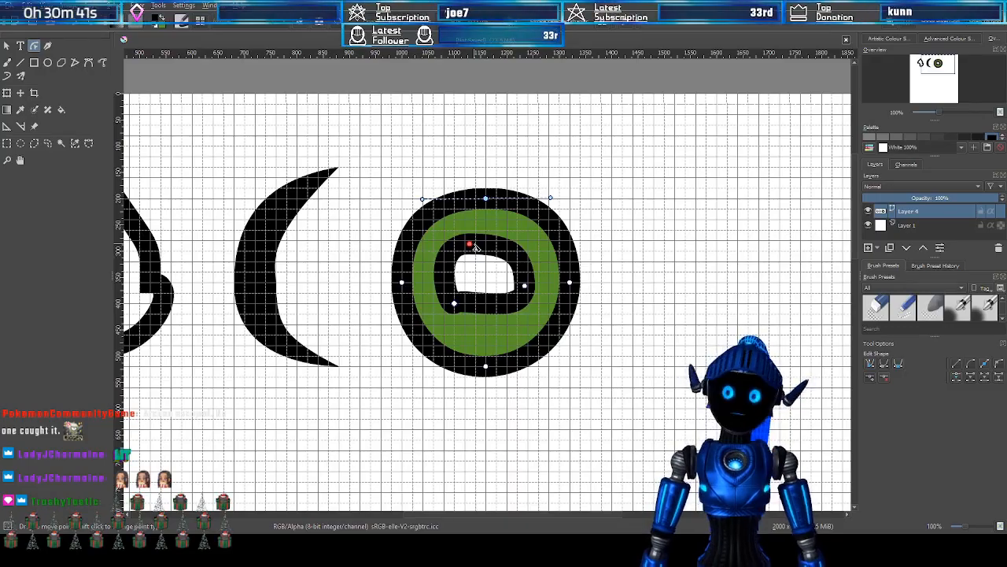
scroll(547, 250, "down", 1)
scroll(464, 249, "up", 1)
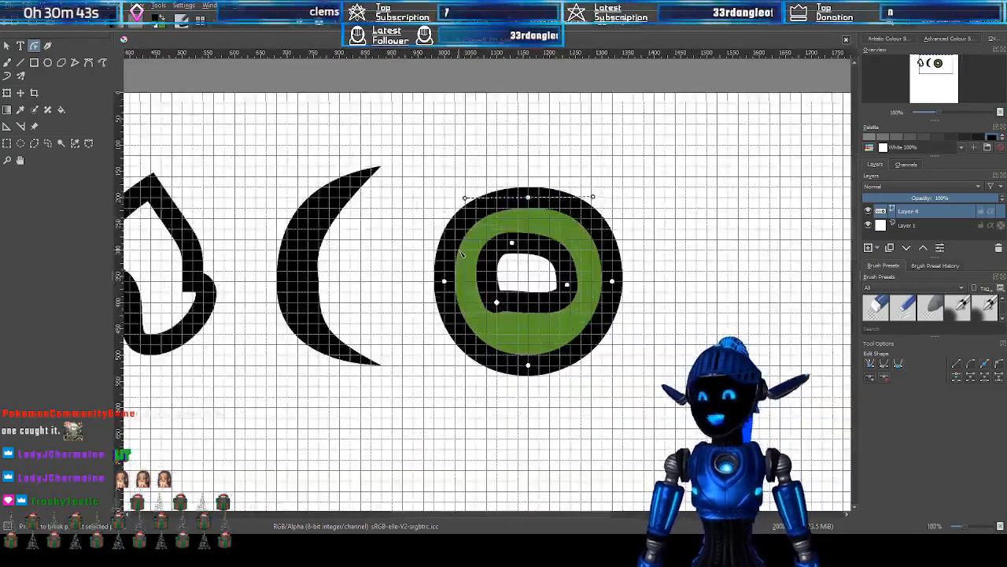
mouse_move(347, 252)
left_mouse_down()
mouse_move(277, 250)
mouse_move(288, 255)
mouse_move(259, 225)
mouse_move(247, 229)
mouse_move(454, 234)
mouse_move(423, 233)
left_mouse_up()
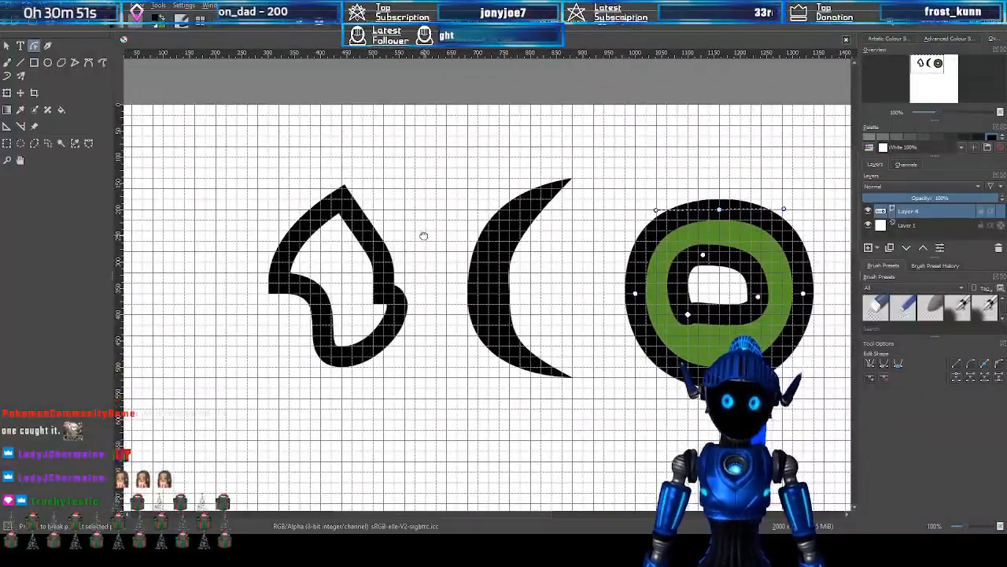
scroll(377, 288, "down", 2)
scroll(550, 243, "up", 1)
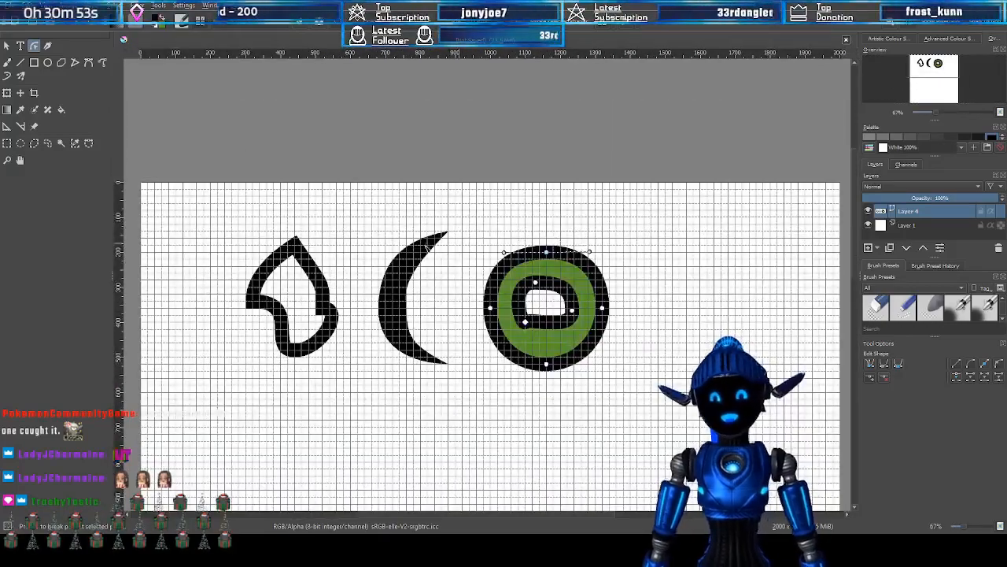
left_click_drag(325, 245, 366, 229)
scroll(415, 253, "up", 1)
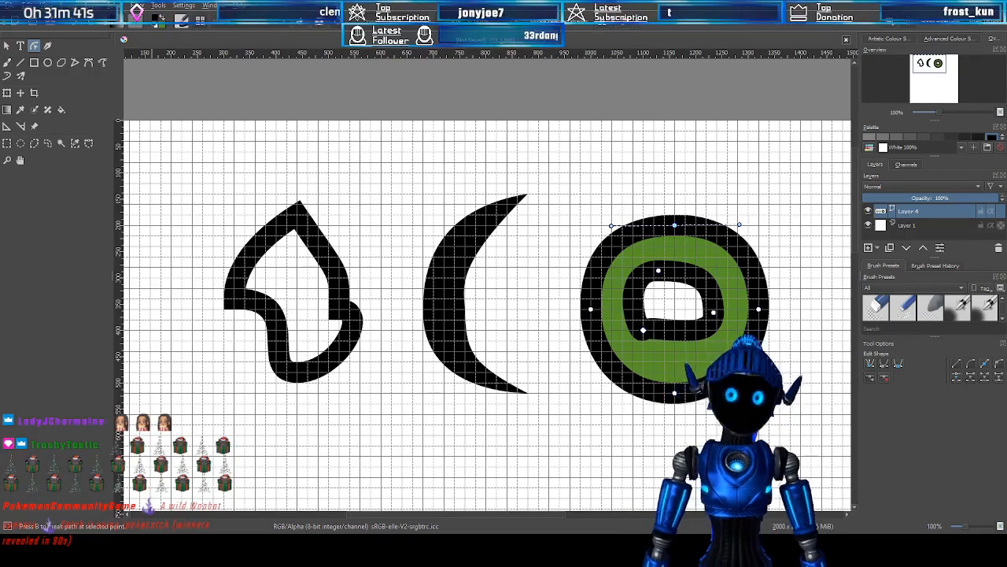
Move the inner shape's right node farther right and slightly down within the green area
scroll(584, 214, "down", 2)
scroll(608, 225, "up", 1)
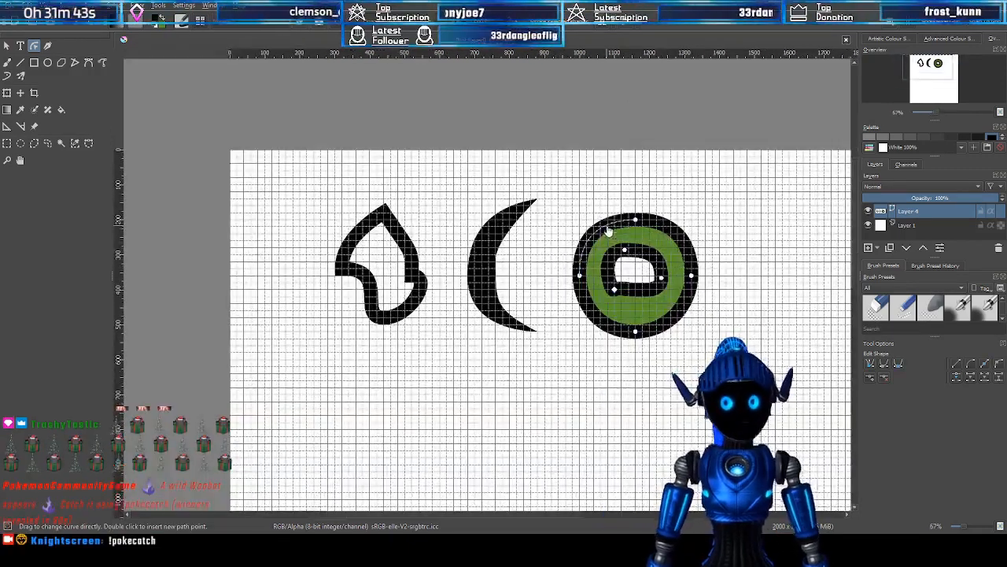
left_click_drag(933, 72, 936, 71)
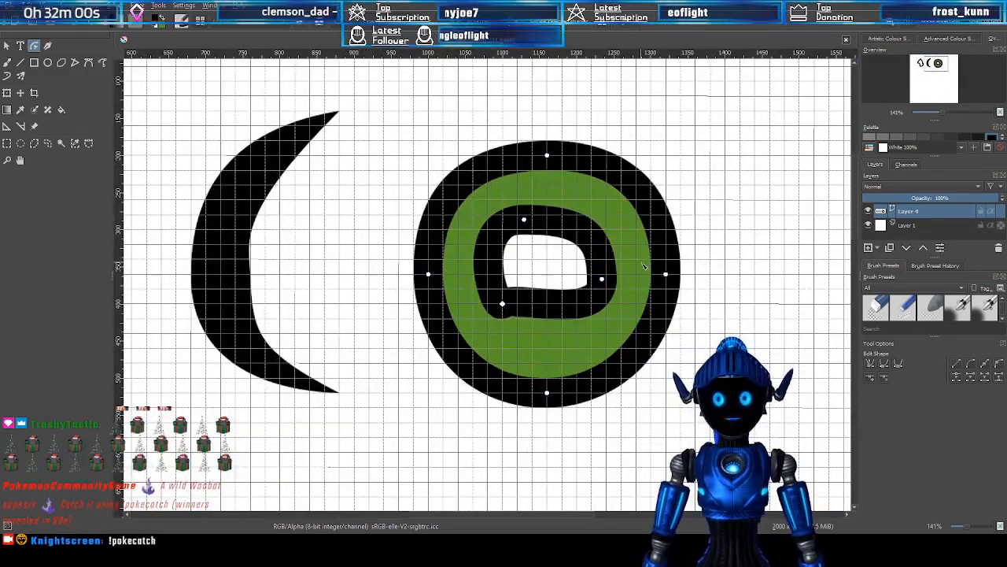
scroll(642, 264, "up", 2)
left_click_drag(602, 279, 616, 289)
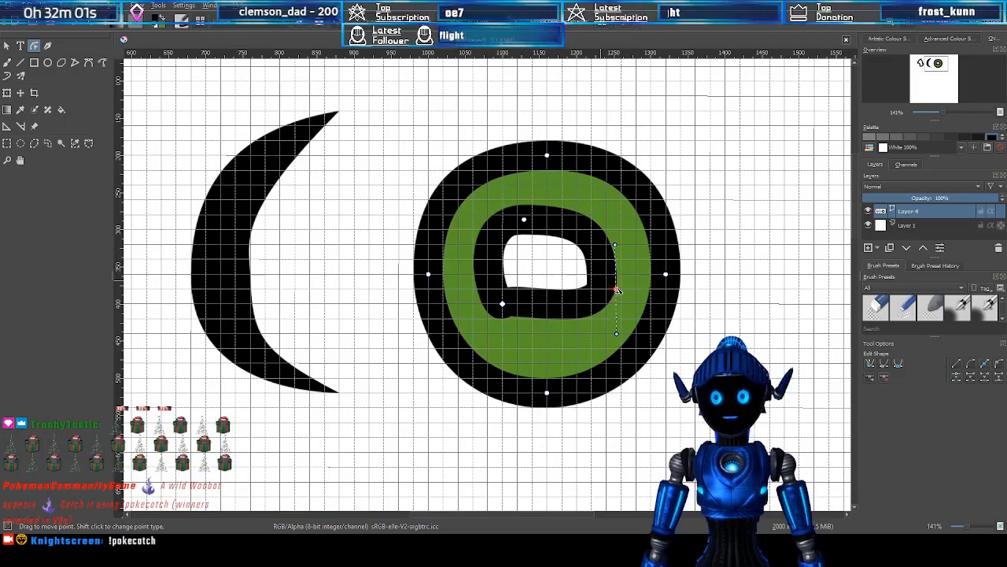
Inspect the crescent shape and its upper pointed tip at close range
scroll(573, 269, "down", 2)
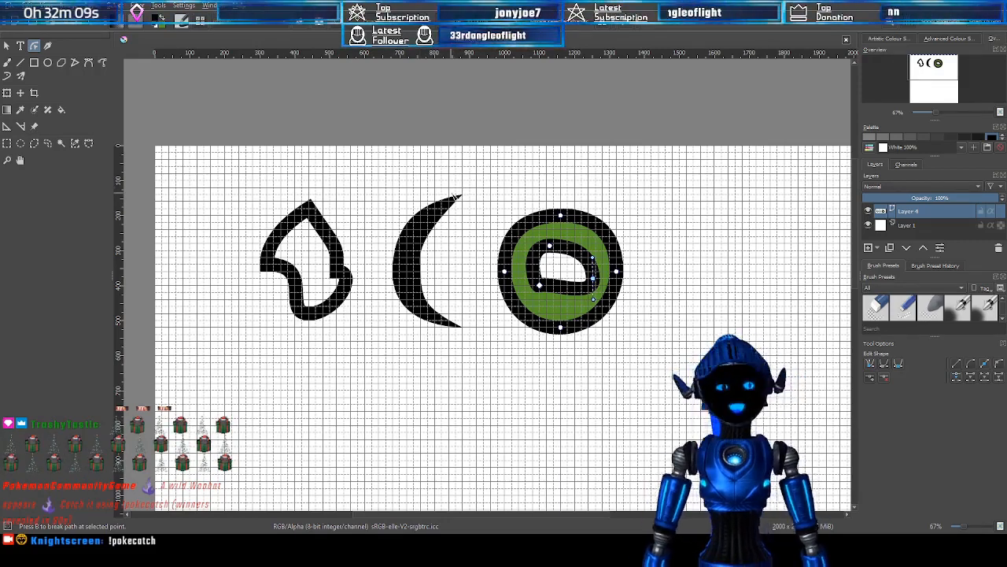
scroll(423, 272, "up", 2)
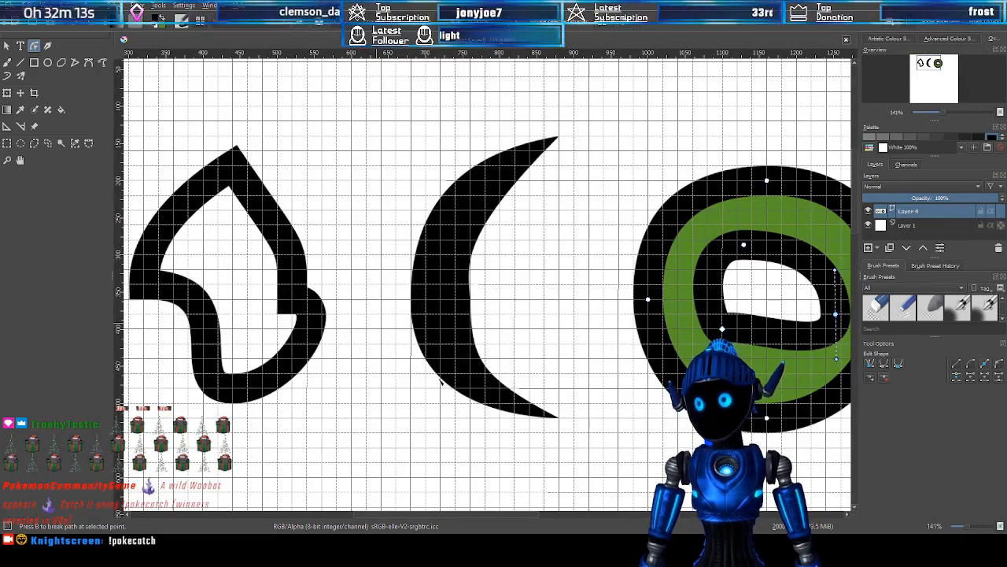
scroll(585, 137, "down", 2)
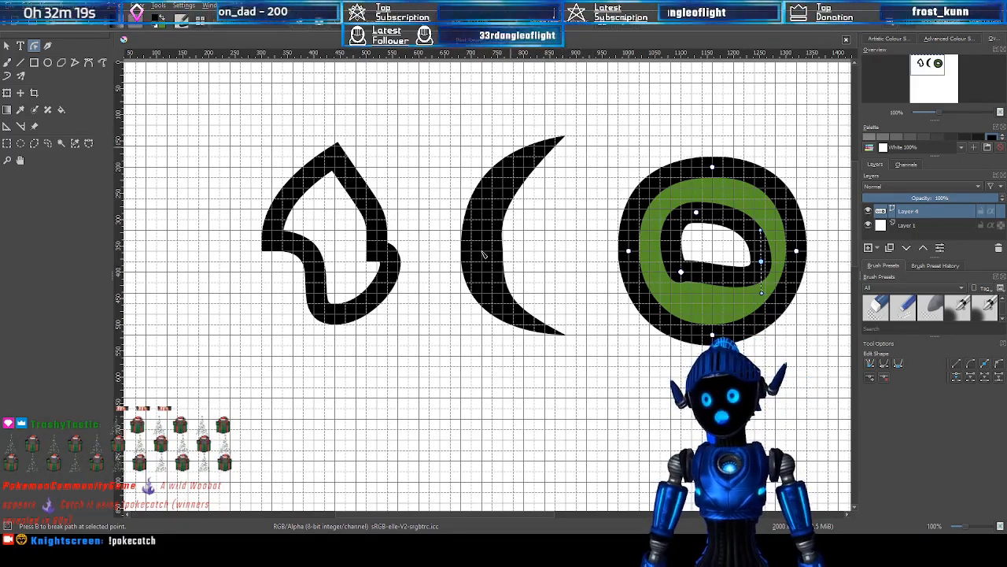
scroll(574, 118, "up", 1)
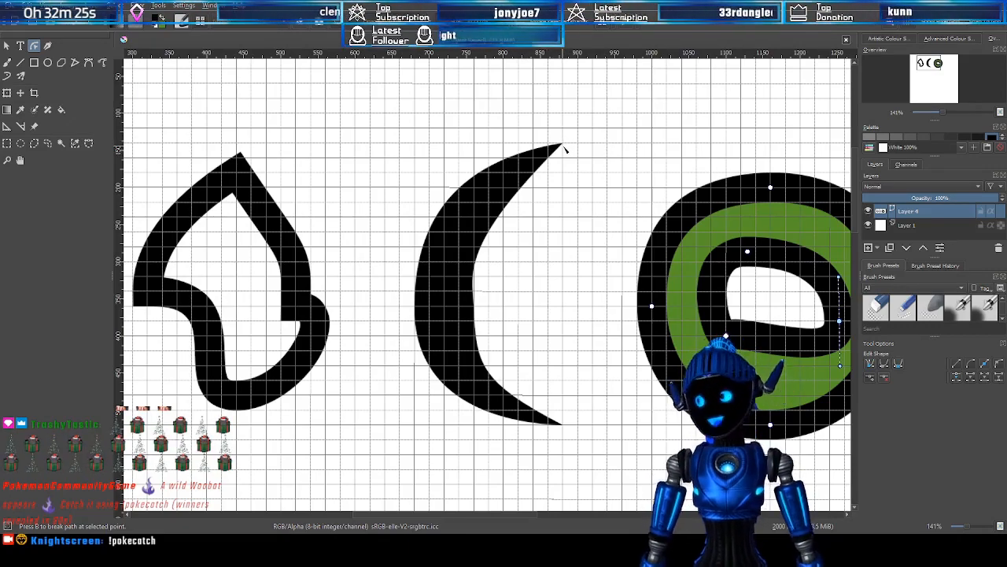
scroll(564, 142, "up", 4)
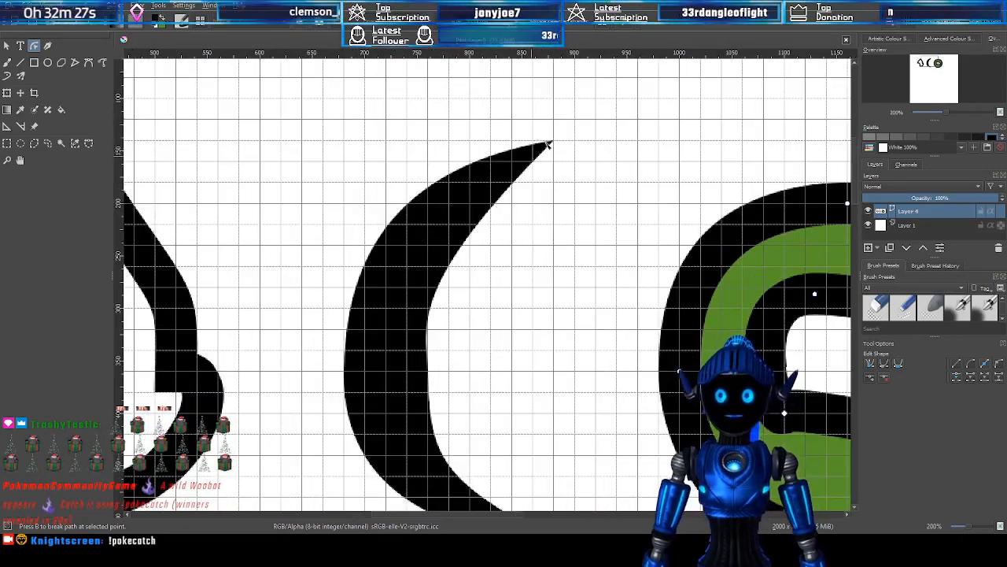
scroll(562, 145, "up", 3)
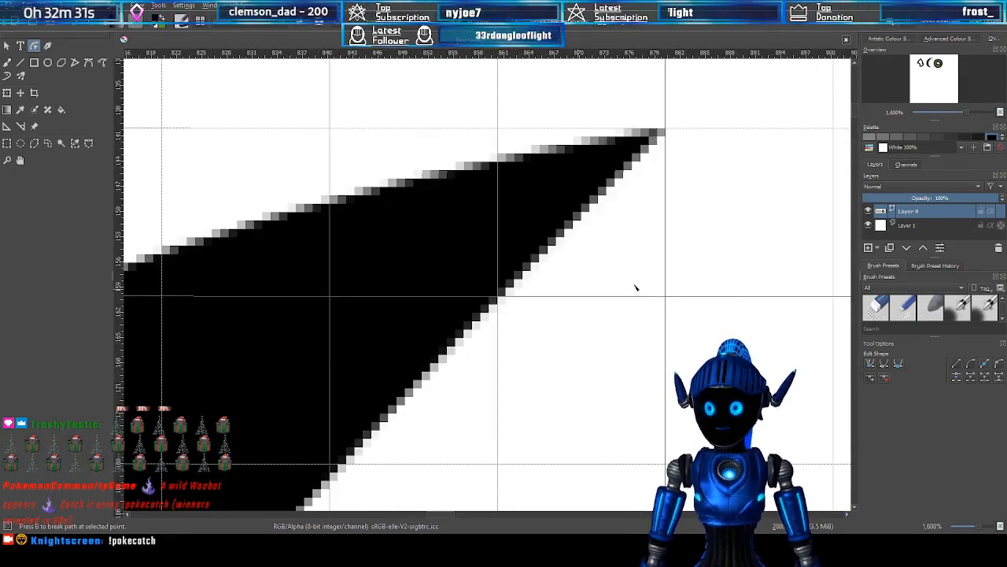
scroll(639, 197, "down", 6)
scroll(669, 214, "down", 2)
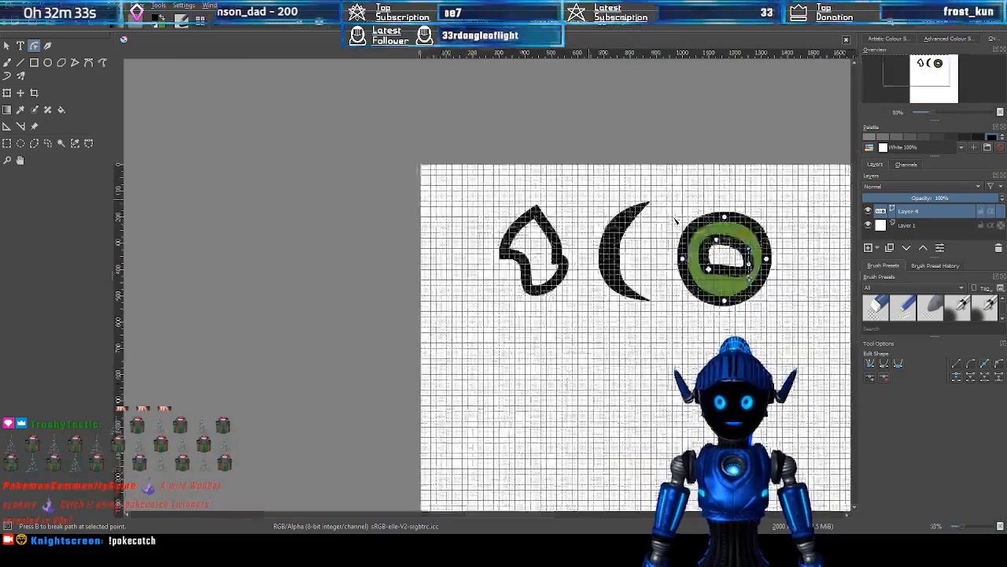
scroll(644, 206, "up", 2)
scroll(643, 206, "up", 1)
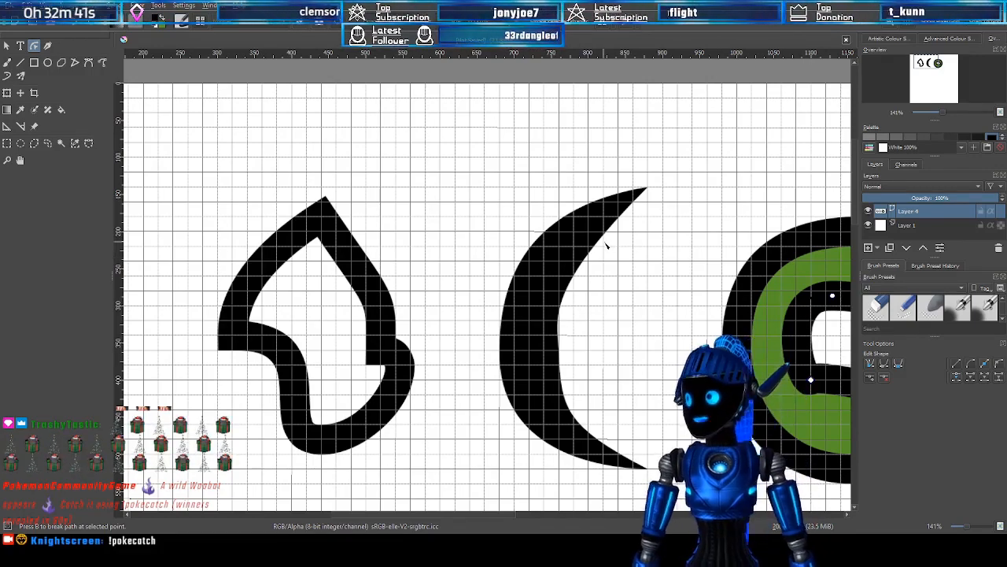
left_click_drag(932, 65, 939, 67)
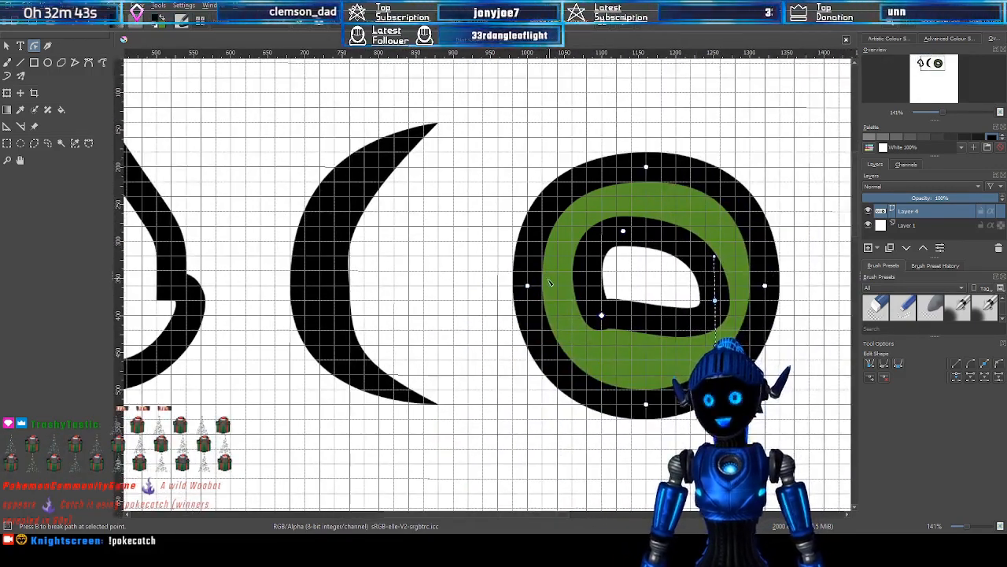
scroll(536, 276, "down", 3)
scroll(536, 276, "up", 1)
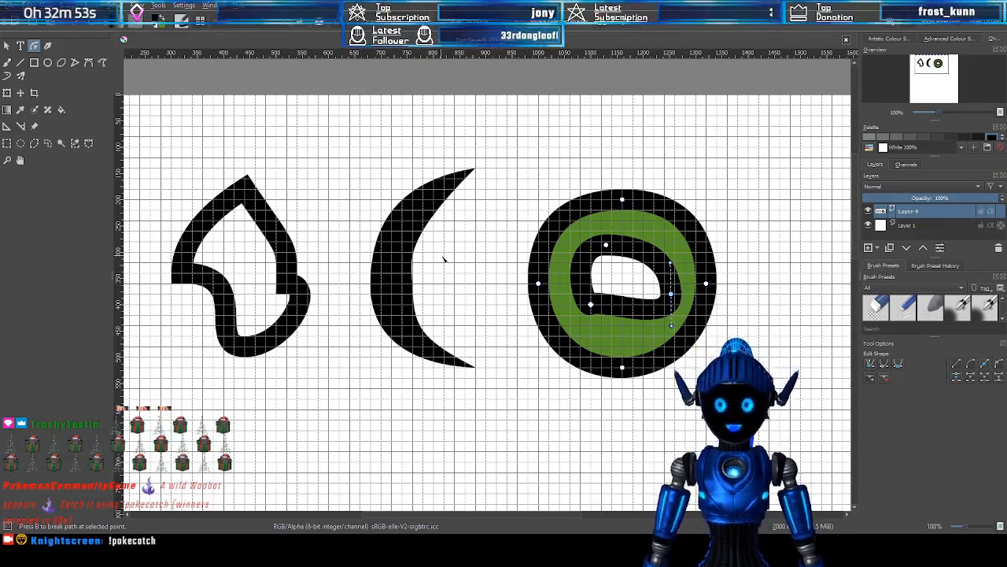
scroll(425, 227, "down", 2)
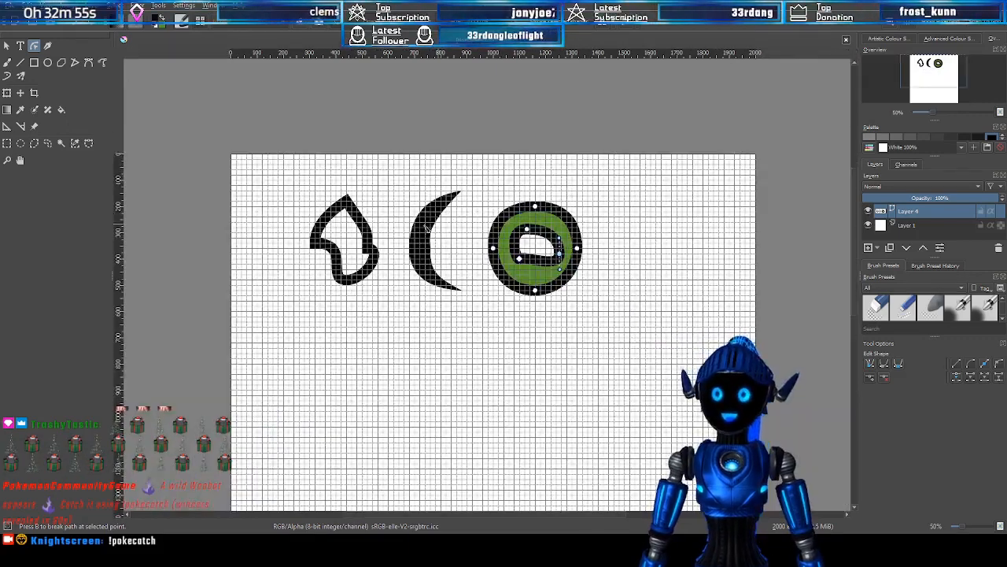
scroll(431, 228, "up", 1)
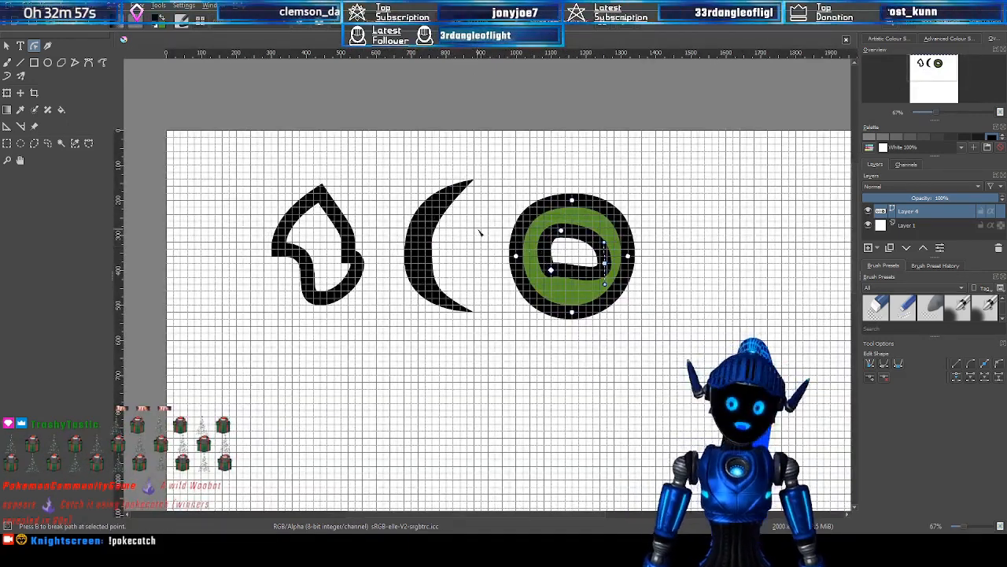
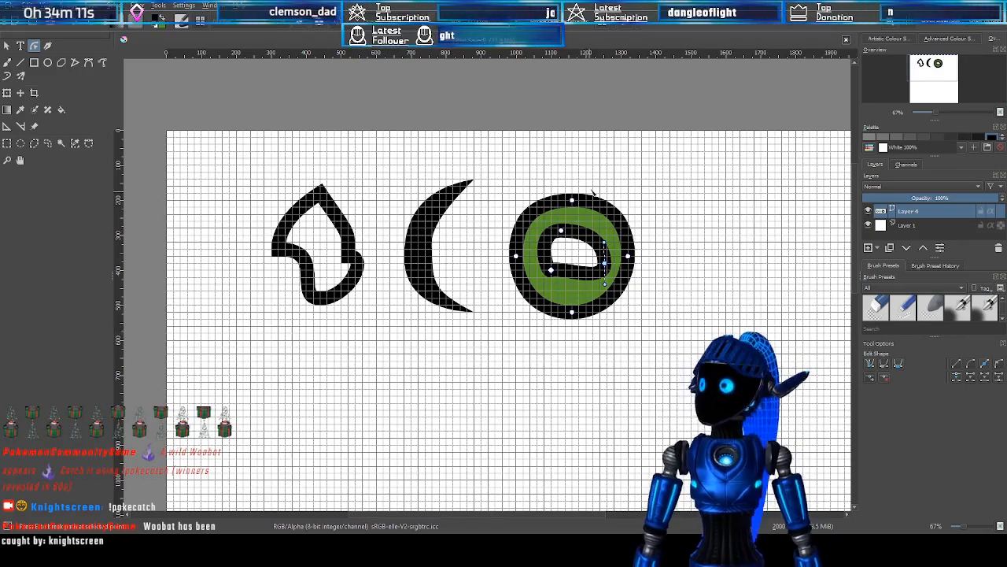
scroll(594, 293, "up", 1)
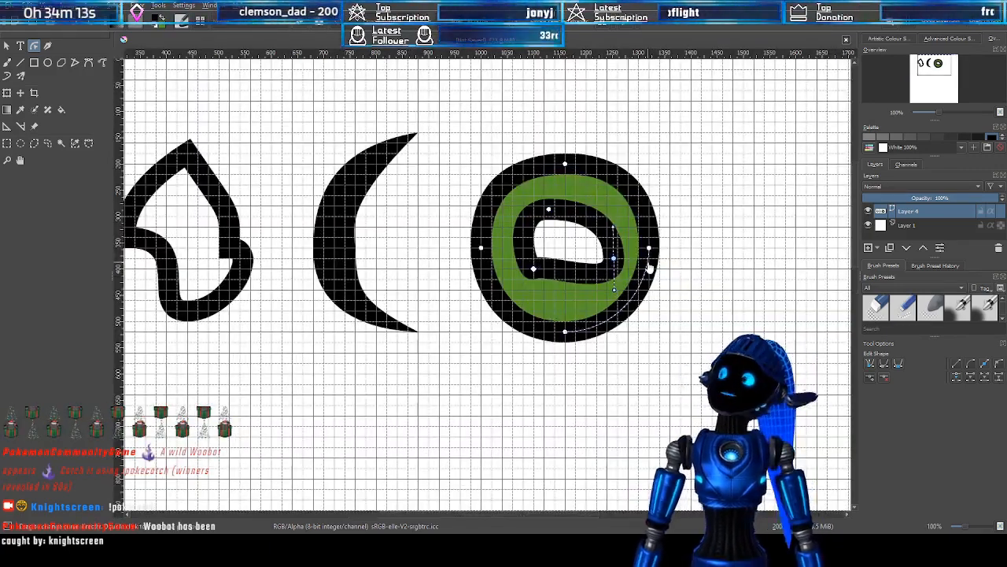
scroll(661, 291, "down", 2)
scroll(606, 275, "up", 2)
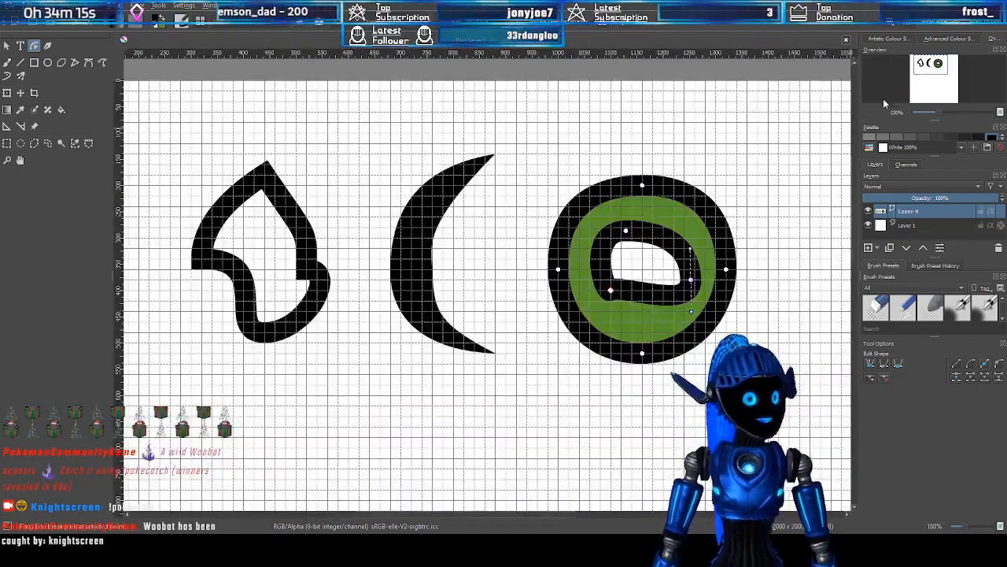
scroll(739, 196, "down", 1)
scroll(731, 197, "down", 1)
scroll(751, 223, "up", 1)
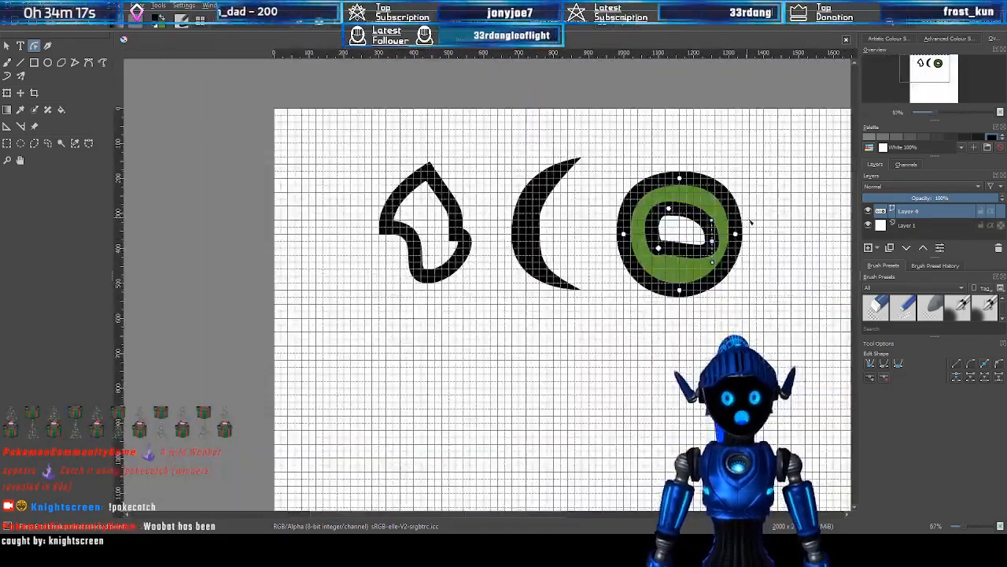
left_click_drag(907, 66, 919, 64)
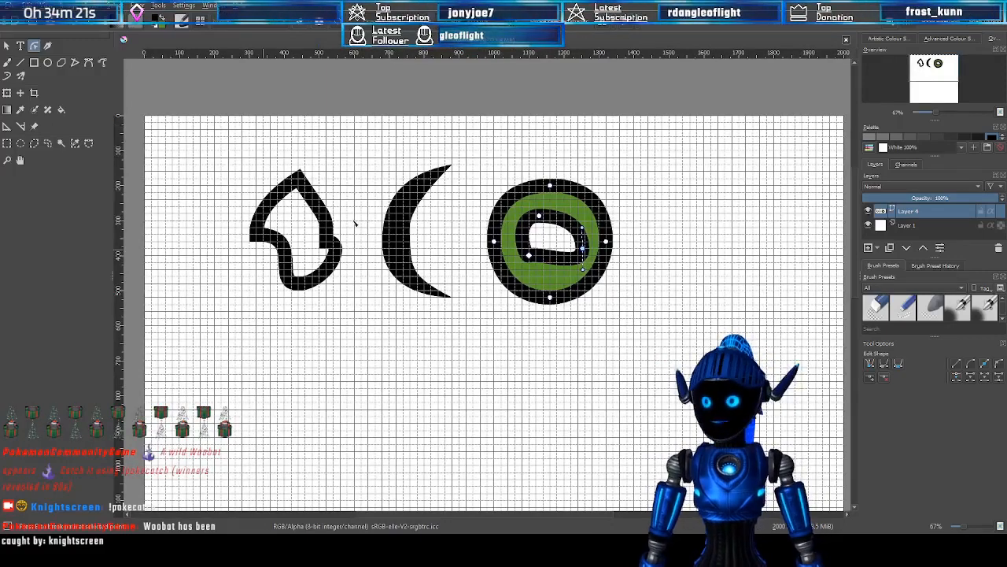
Select the leaf outline, the crescent and the rounded green shape together and delete them from the canvas
left_click(7, 46)
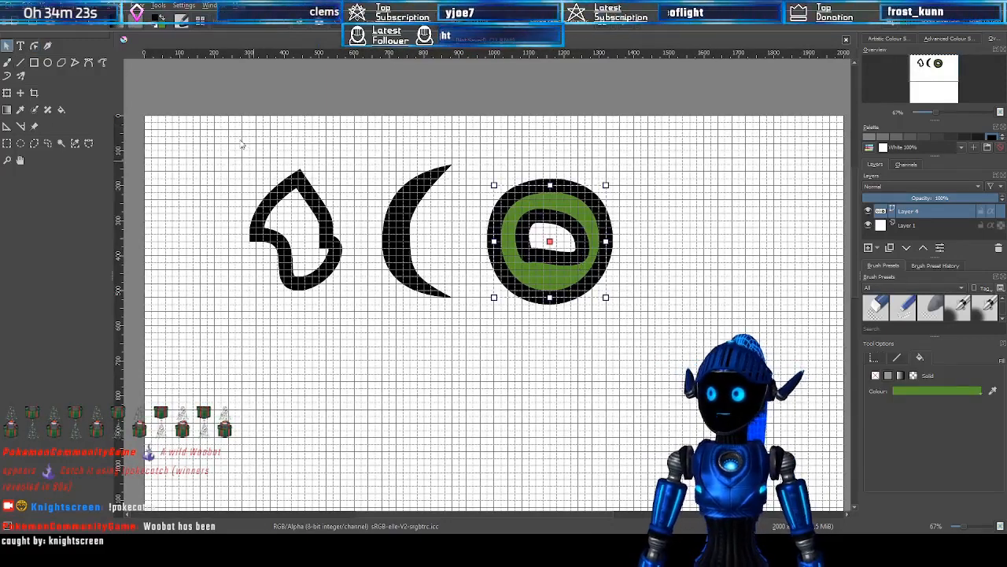
left_click(233, 162)
left_click_drag(228, 136, 622, 290)
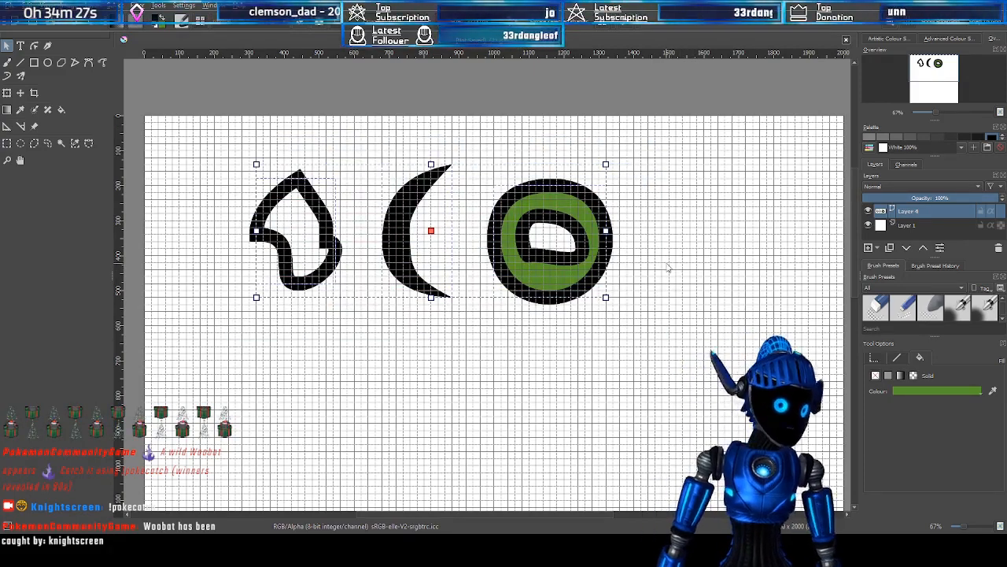
key("Delete")
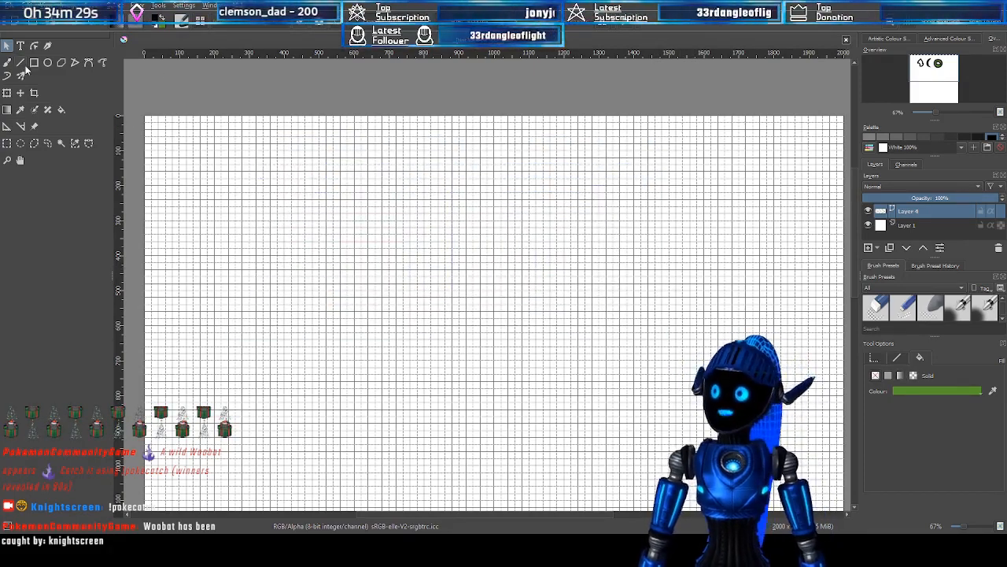
Draw an unfilled ellipse about 740 px wide and 540 px high in the upper middle of the canvas
left_click(49, 63)
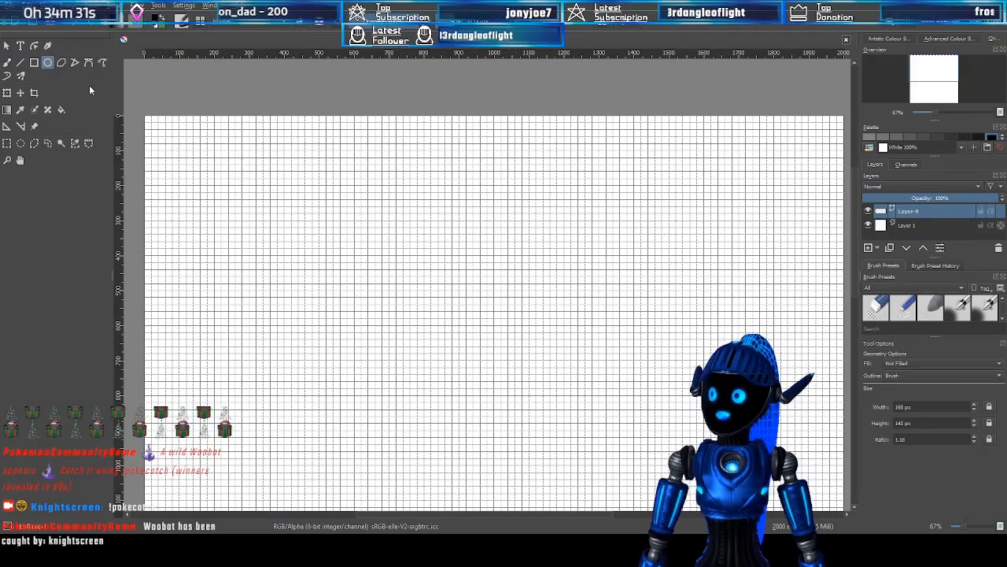
left_click_drag(929, 67, 931, 71)
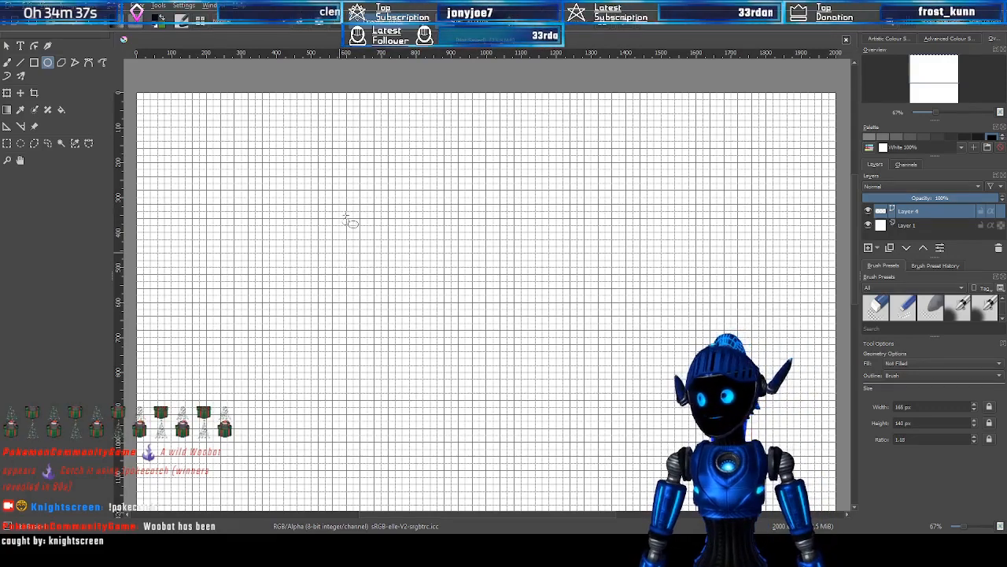
left_click_drag(324, 176, 585, 368)
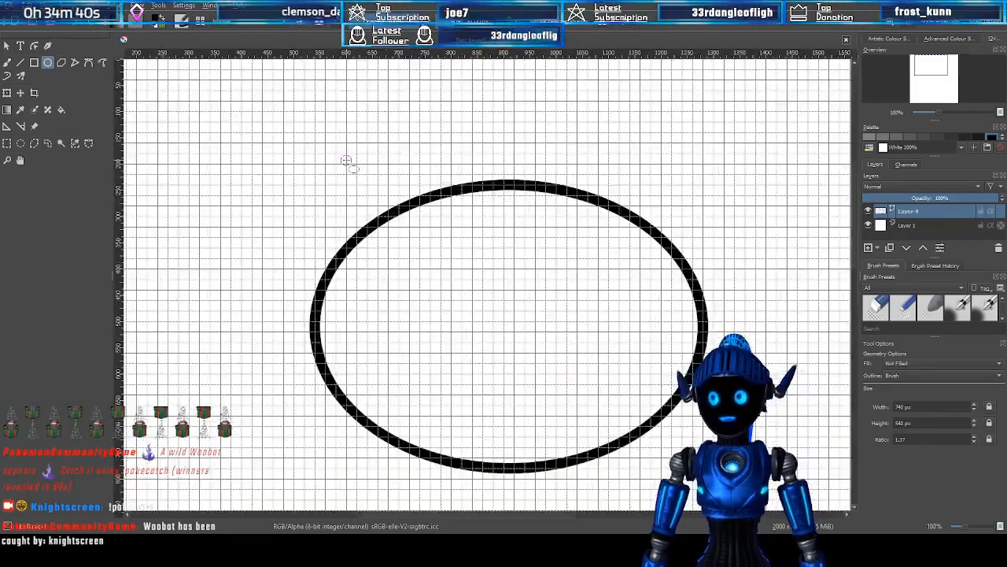
scroll(347, 157, "up", 1)
Reposition the ellipse slightly up and to the left of where it was drawn
left_click(6, 44)
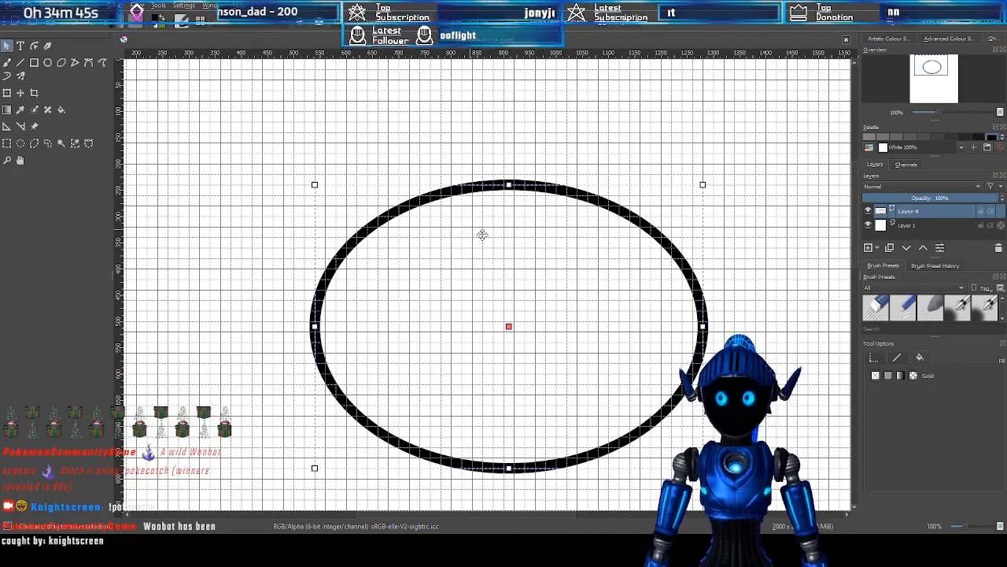
left_click_drag(470, 230, 527, 267)
left_click_drag(551, 236, 498, 246)
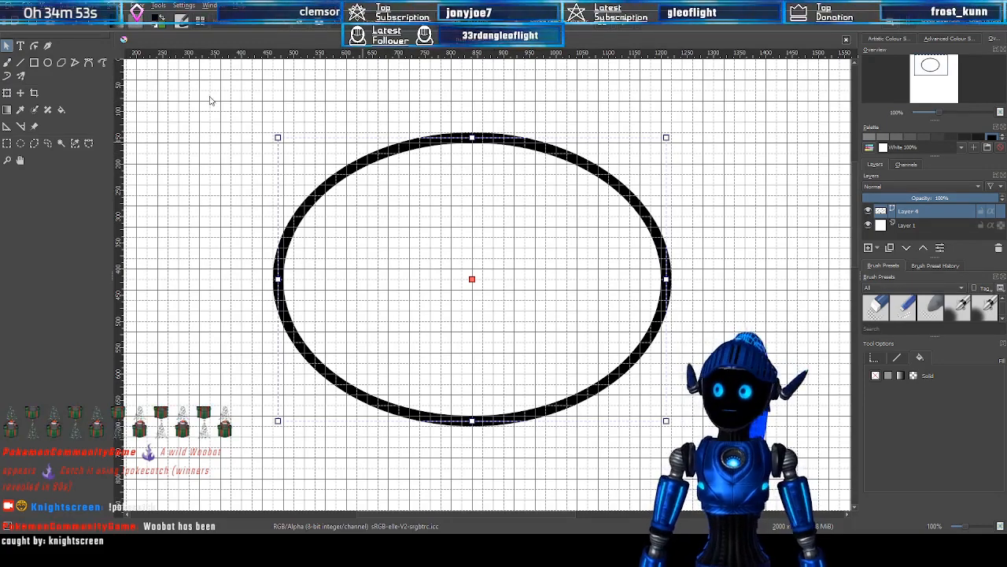
Convert the ellipse to an editable path and select its left node
left_click(33, 46)
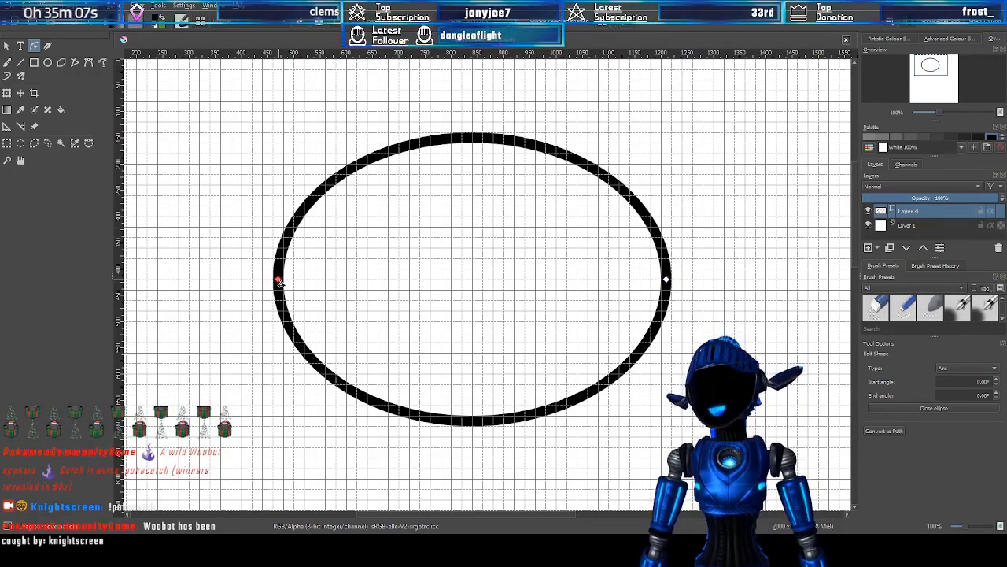
key("p")
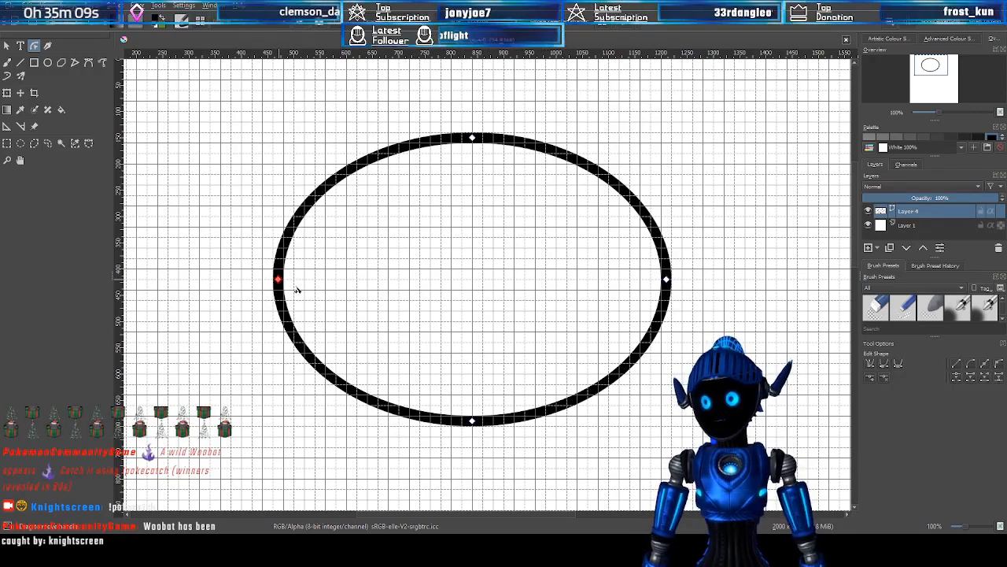
left_click(278, 280)
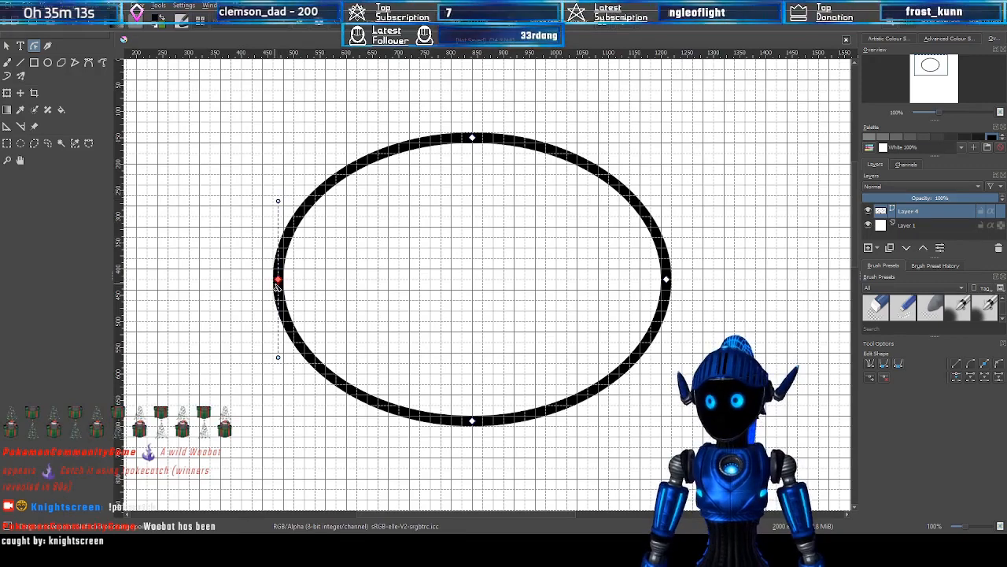
Try moving the ellipse's left node inward to flatten that side, and undo the move
left_click_drag(277, 279, 368, 280)
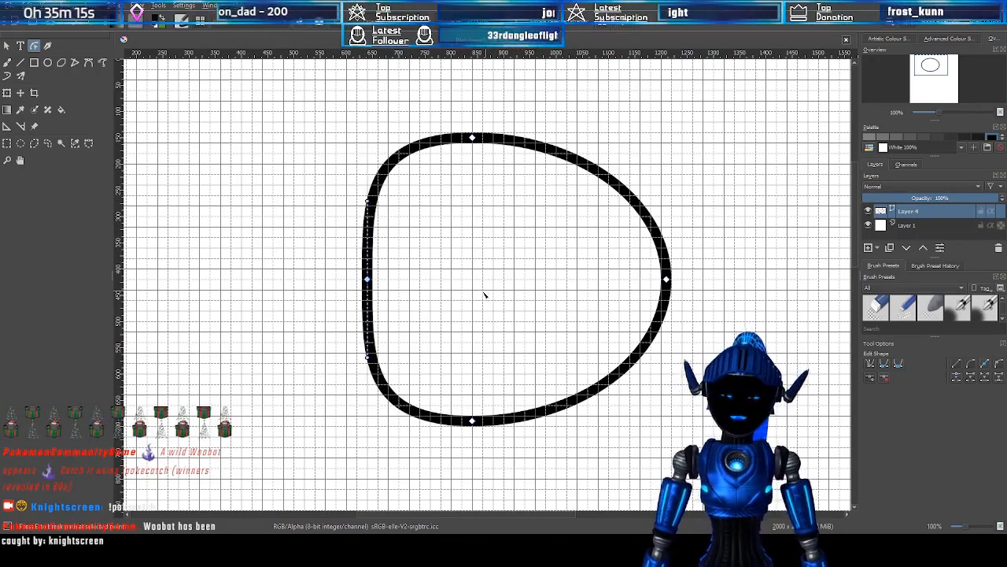
key("ctrl+z")
key("minus")
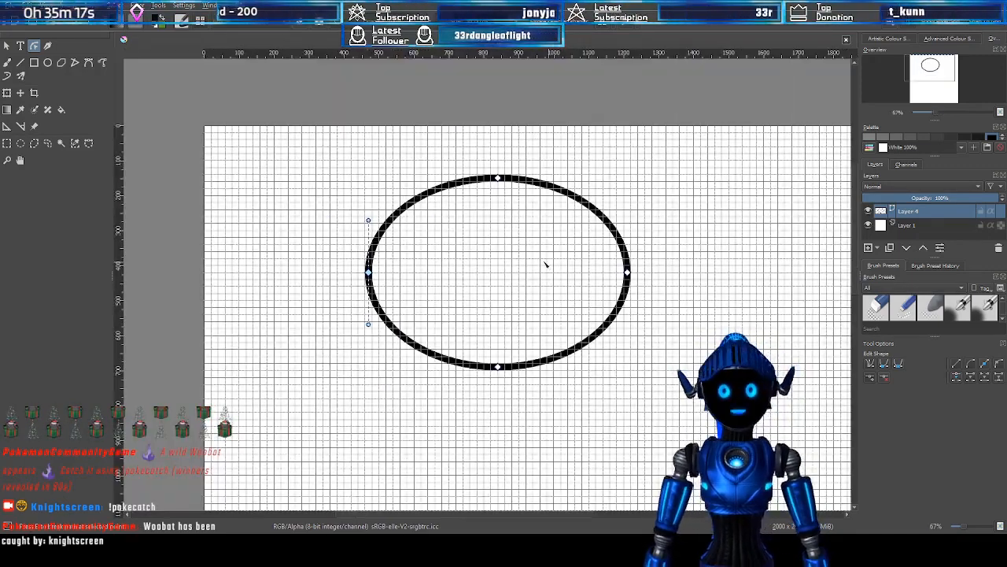
Insert a node on the ellipse's upper-right curve and shape it into an outward-pointing tip with both handles angled inward
scroll(480, 185, "up", 1)
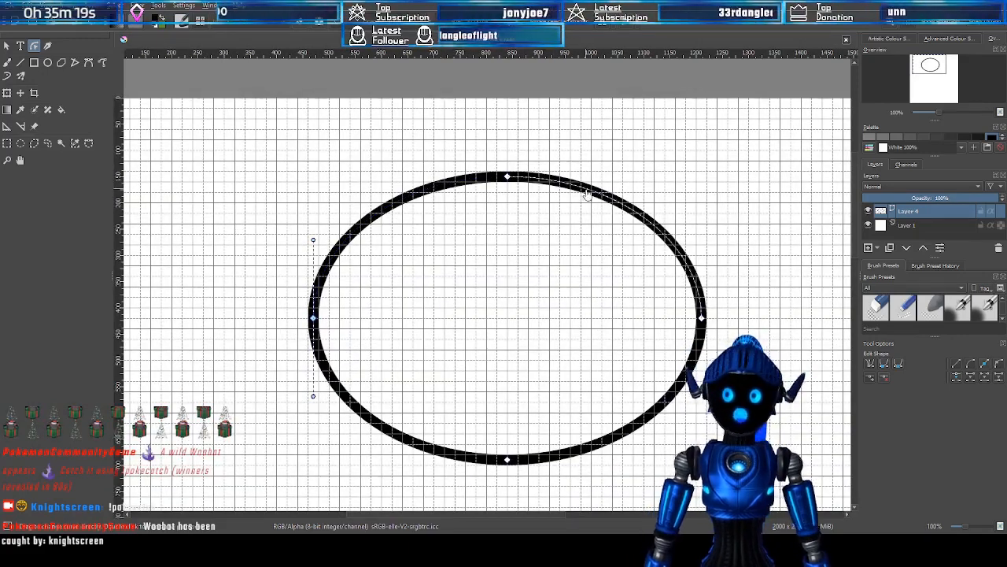
left_click(623, 208)
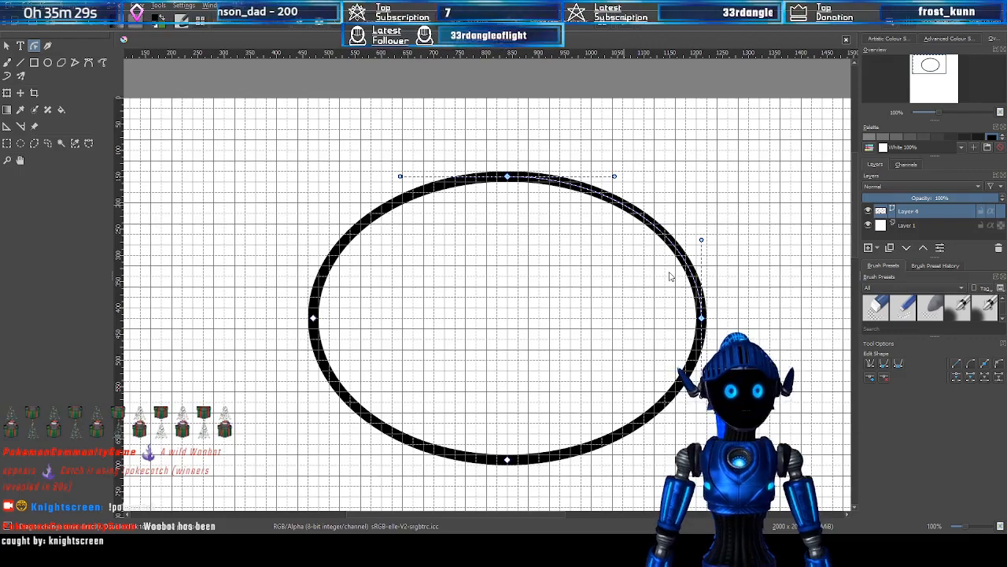
key("Insert")
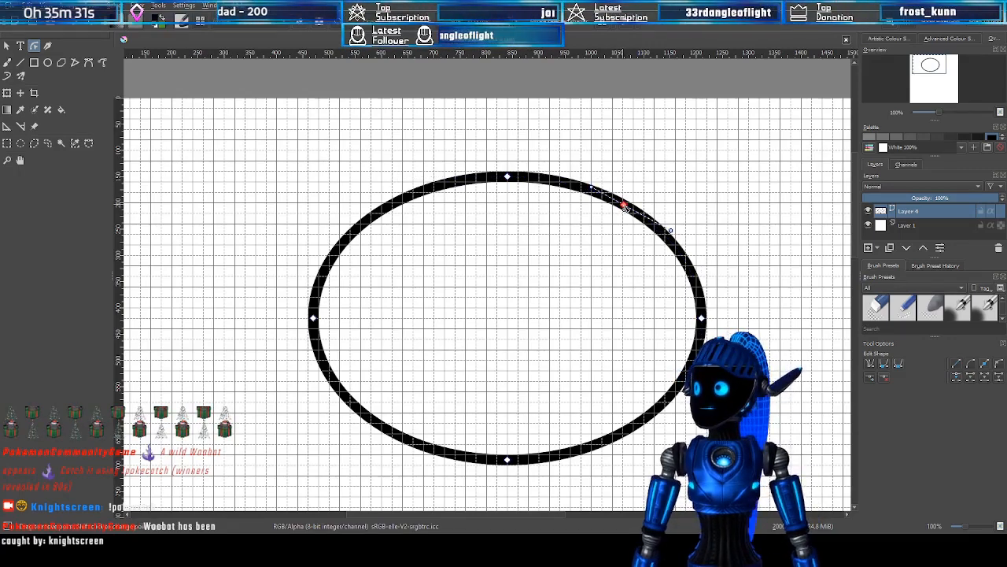
left_click_drag(624, 206, 675, 159)
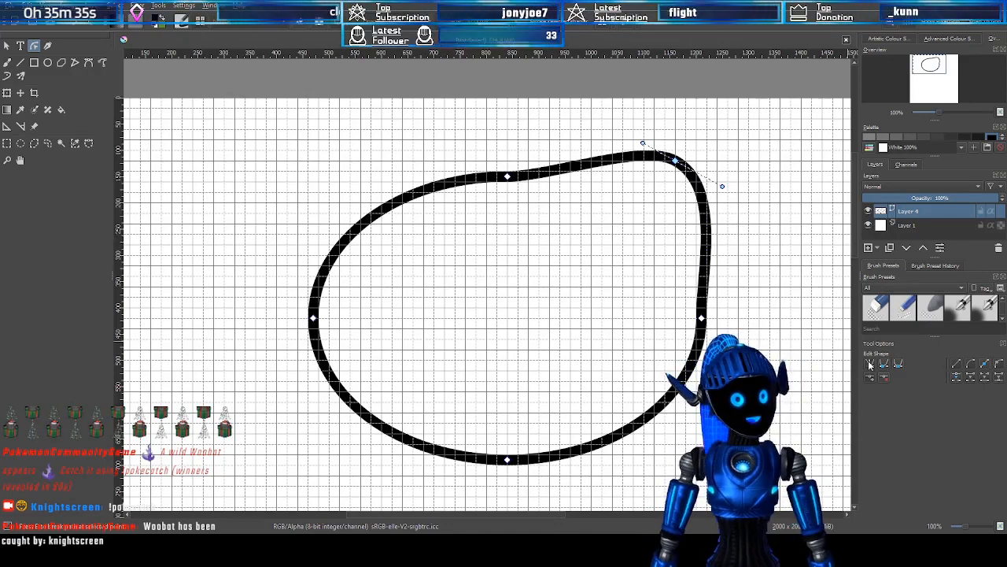
left_click_drag(721, 185, 650, 233)
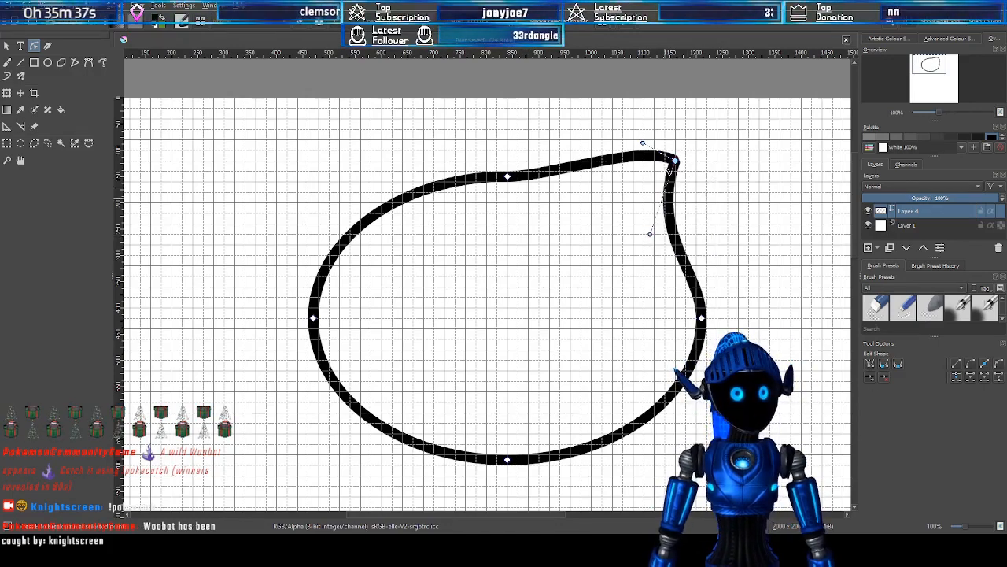
left_click_drag(643, 143, 642, 194)
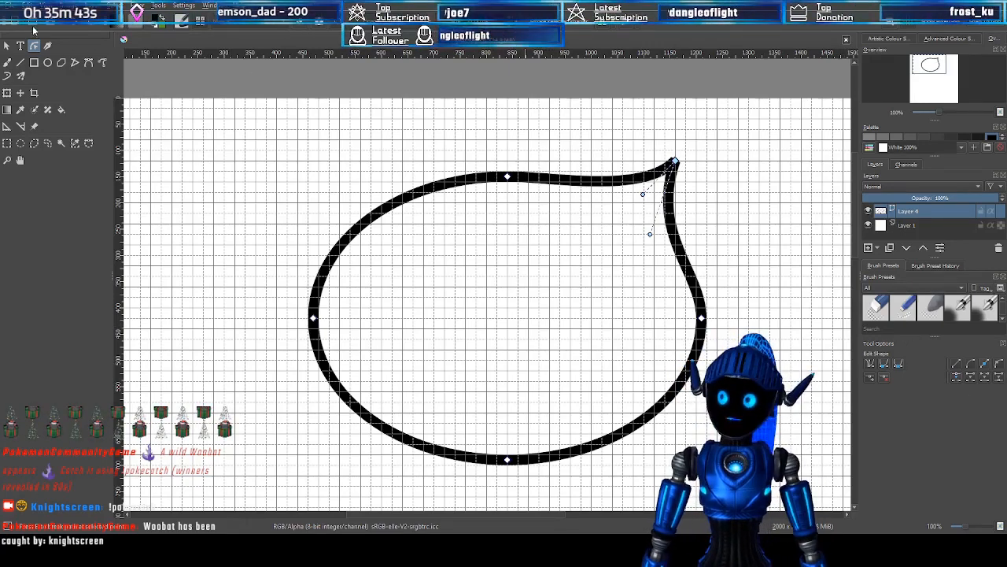
Change the corner join style of the shape's outline to miter so that its tip is sharply pointed
left_click(7, 46)
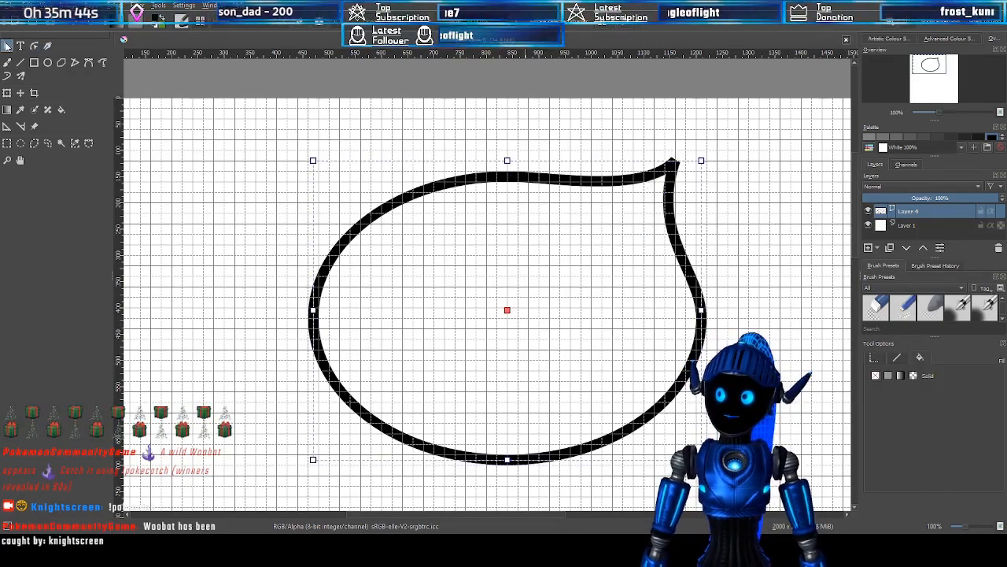
left_click(898, 359)
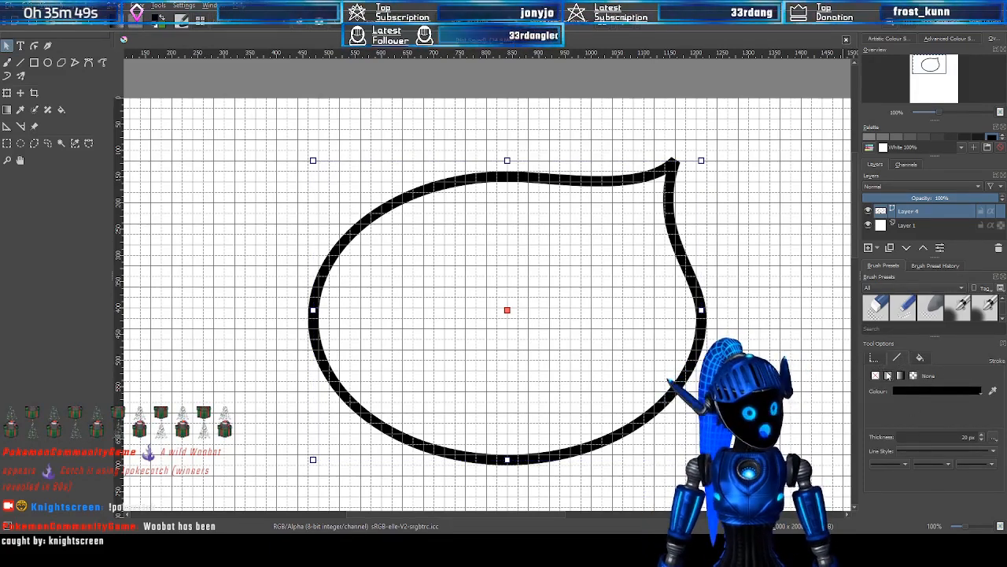
left_click(871, 359)
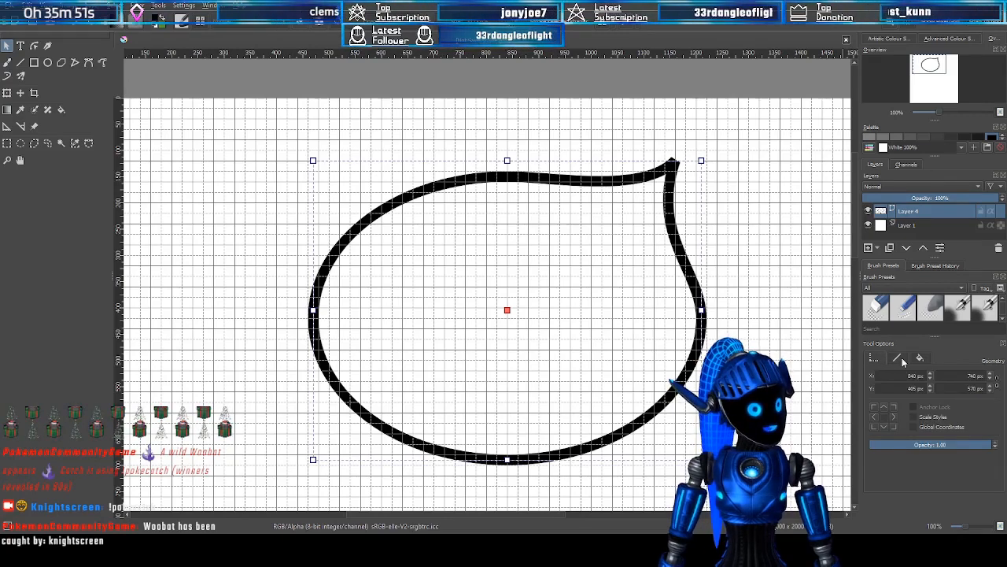
left_click(901, 359)
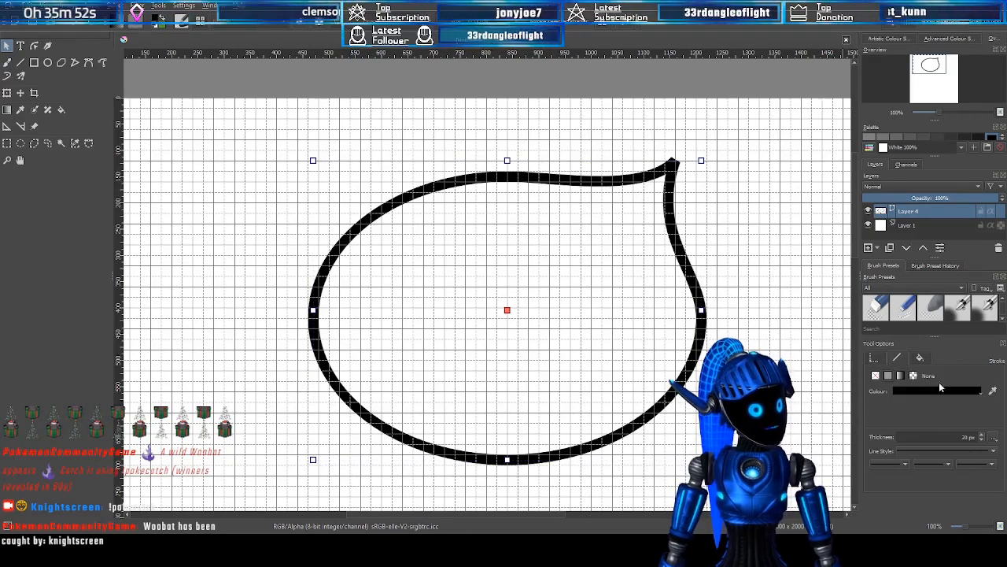
left_click(970, 464)
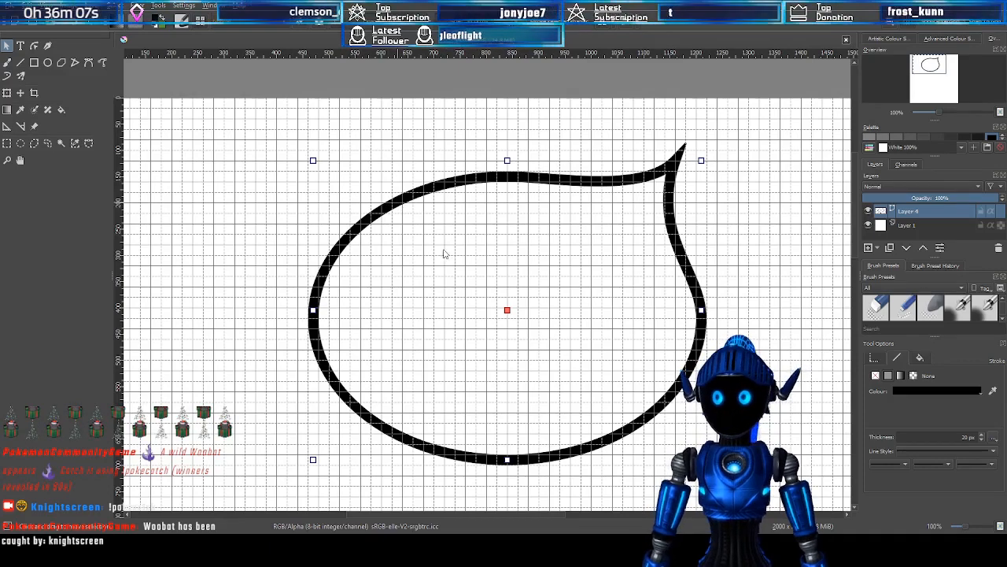
Add two nodes along the upper-left curve of the shape, between its top and left nodes
left_click(34, 47)
left_click(382, 206)
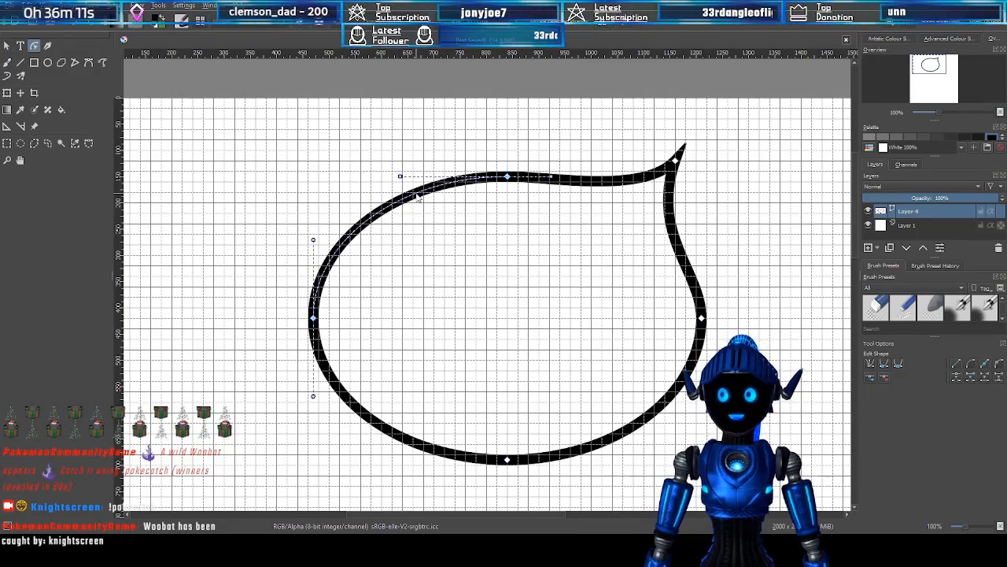
double_click(416, 194)
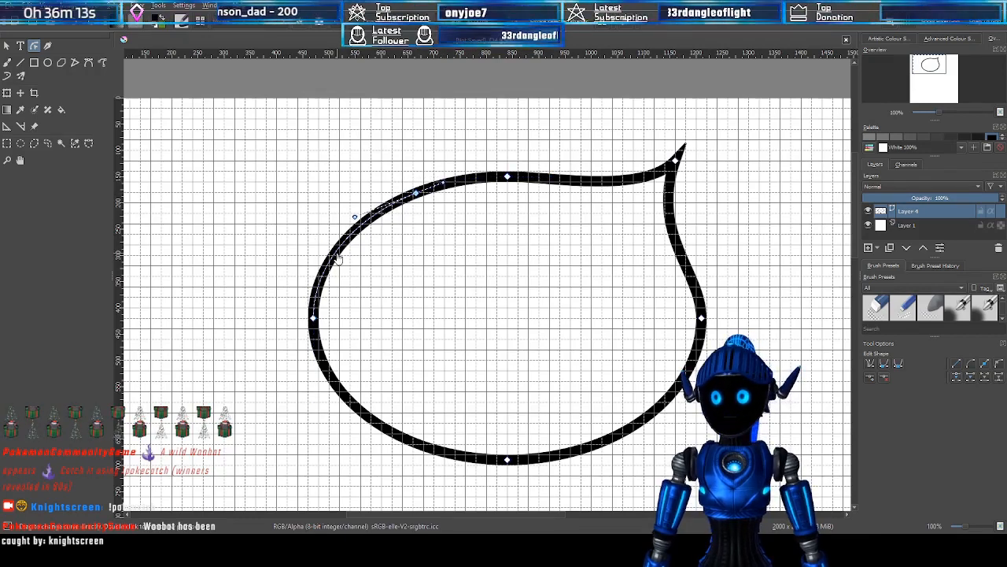
left_click(313, 318)
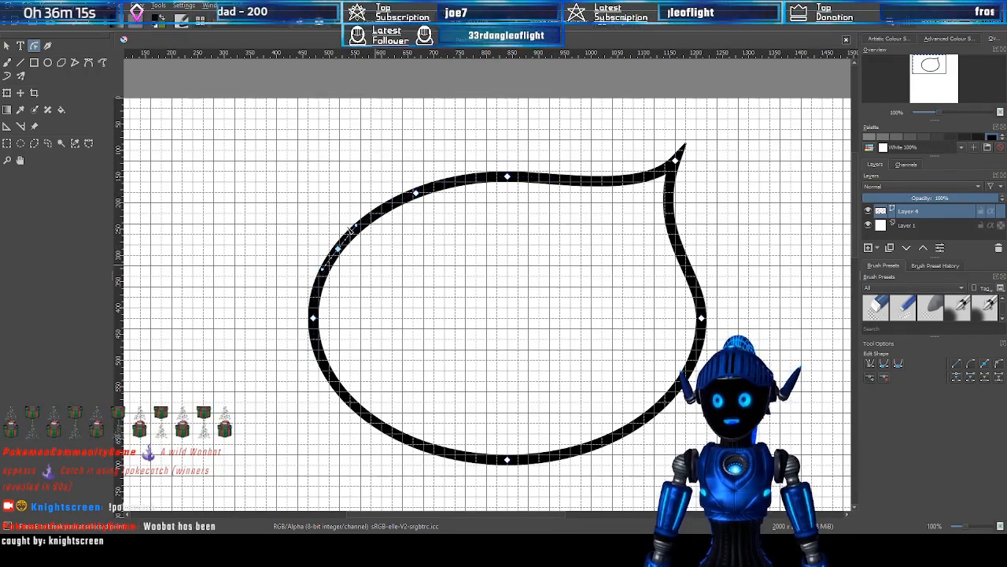
double_click(338, 248)
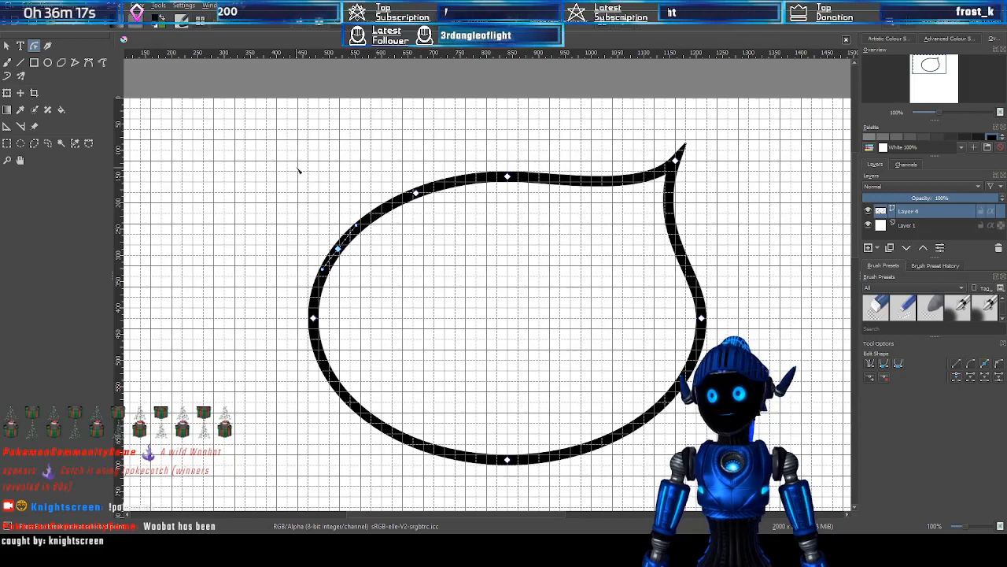
Select the two added nodes on the upper-left curve and break the path at both of them
left_click(415, 194)
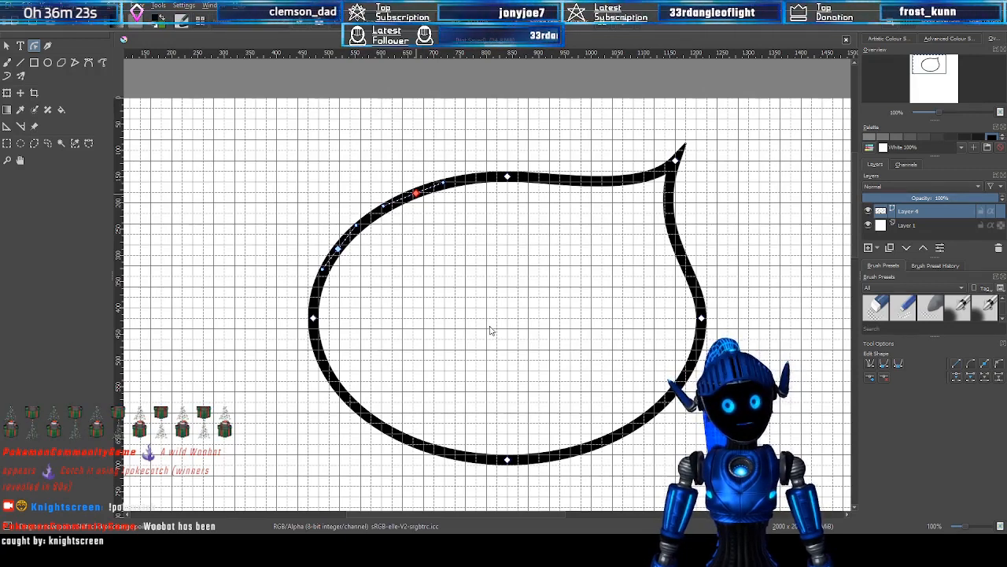
left_click(486, 319)
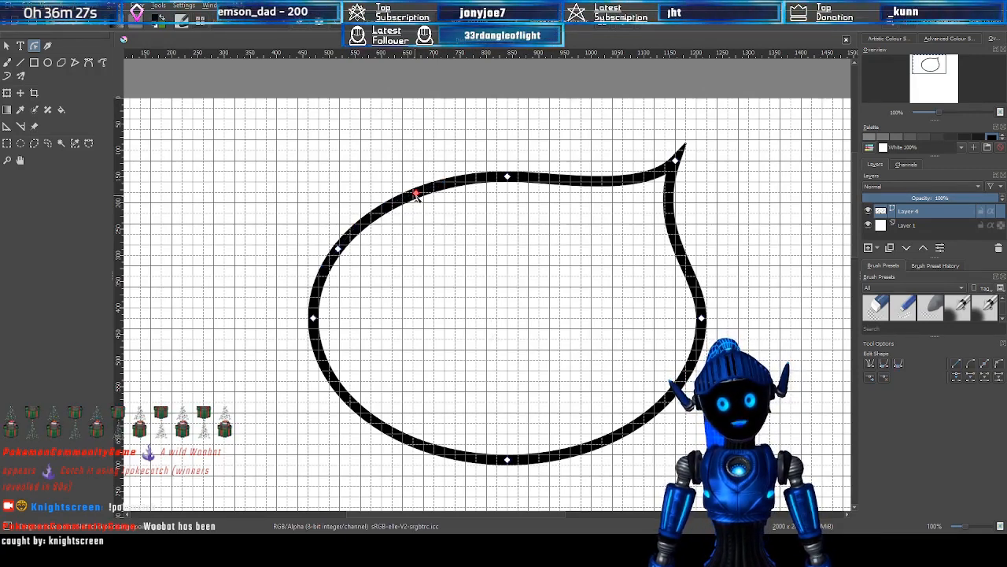
left_click(339, 250)
left_click(338, 248, "shift")
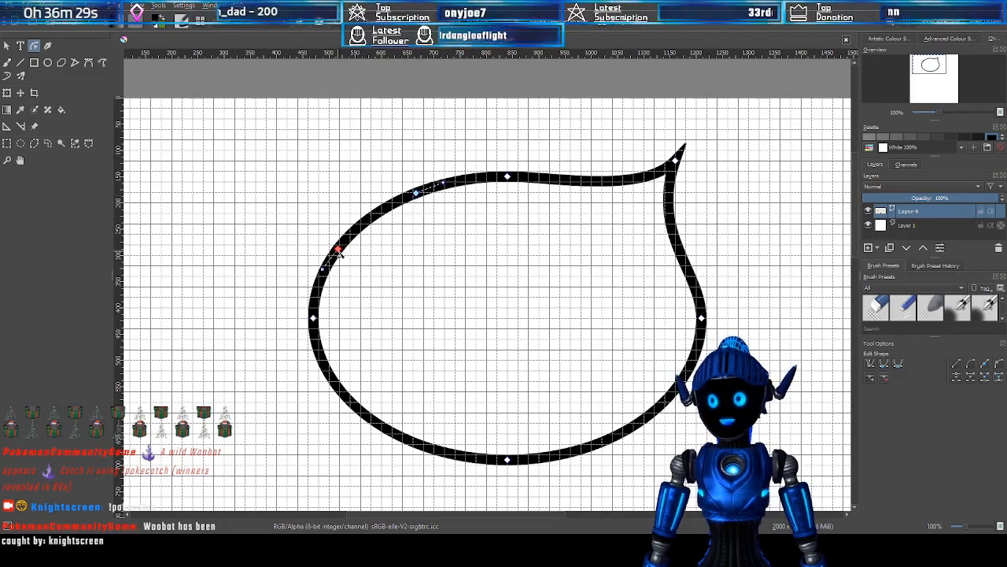
left_click(417, 193)
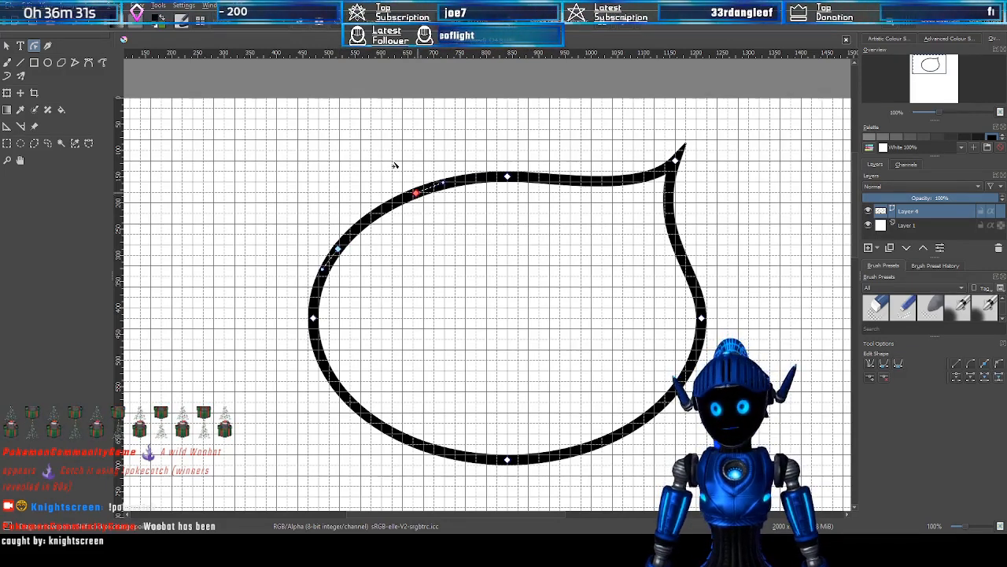
left_click(396, 163)
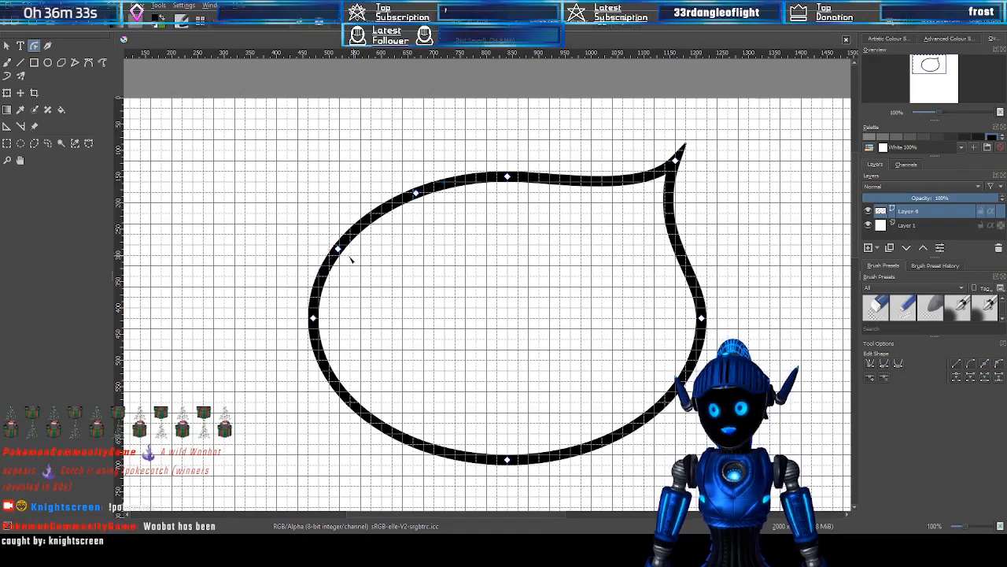
Pull the main outline's two open ends outward, away from the separated upper-left segment
left_click_drag(338, 249, 277, 225)
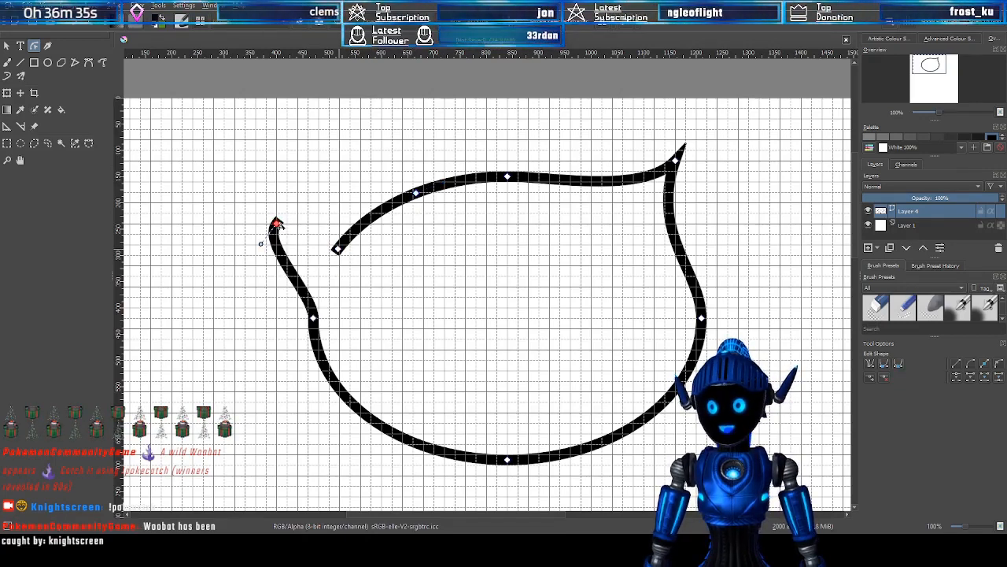
left_click(379, 265)
left_click_drag(416, 194, 396, 159)
left_click(417, 207)
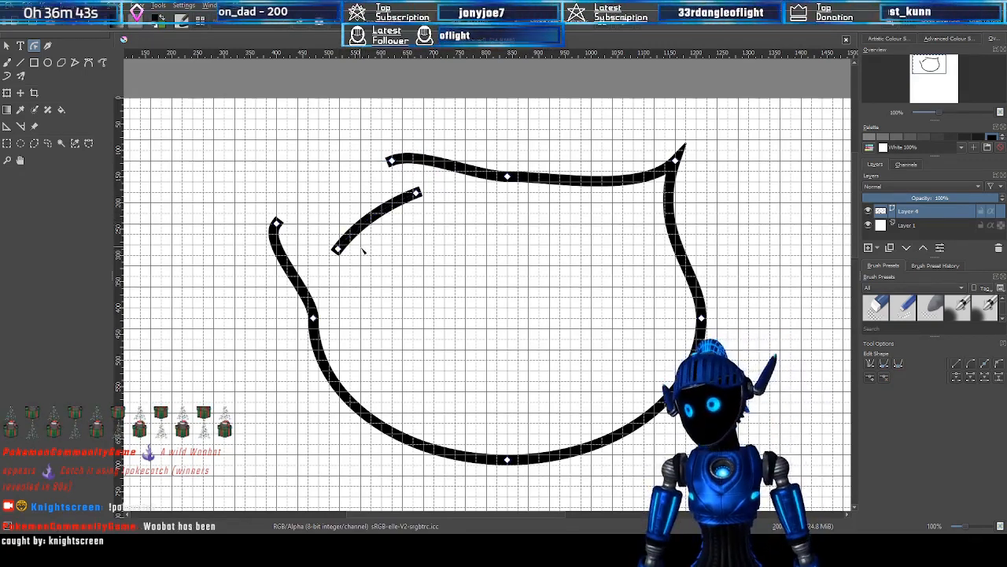
Undo the moved open ends and the path break at the two upper-left nodes
key("ctrl+z")
key("ctrl+z")
key("ctrl+z")
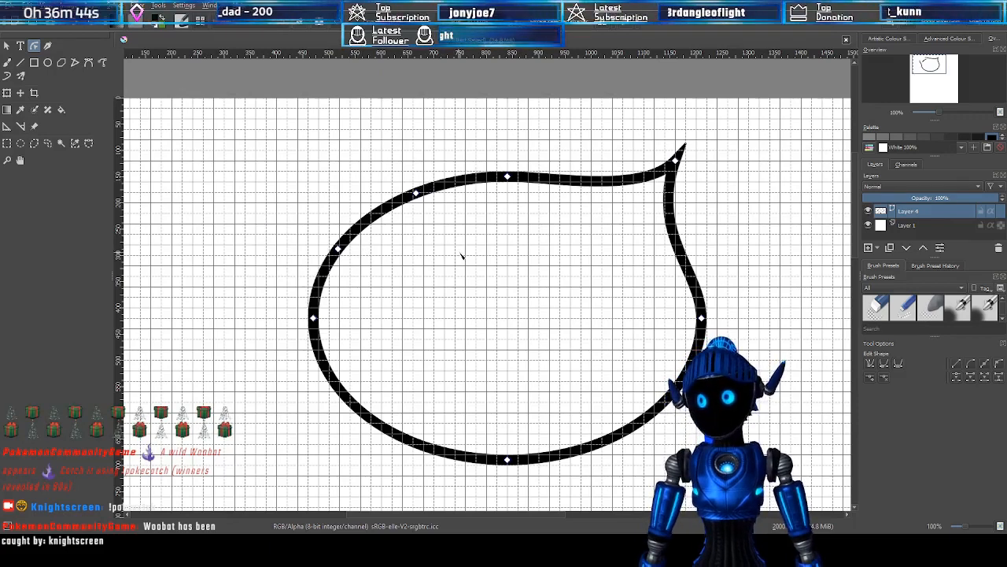
Break the path between the two upper-left nodes to remove their segment, and pull the lower open end outward to the left
left_click(338, 248)
left_click(416, 193, "shift")
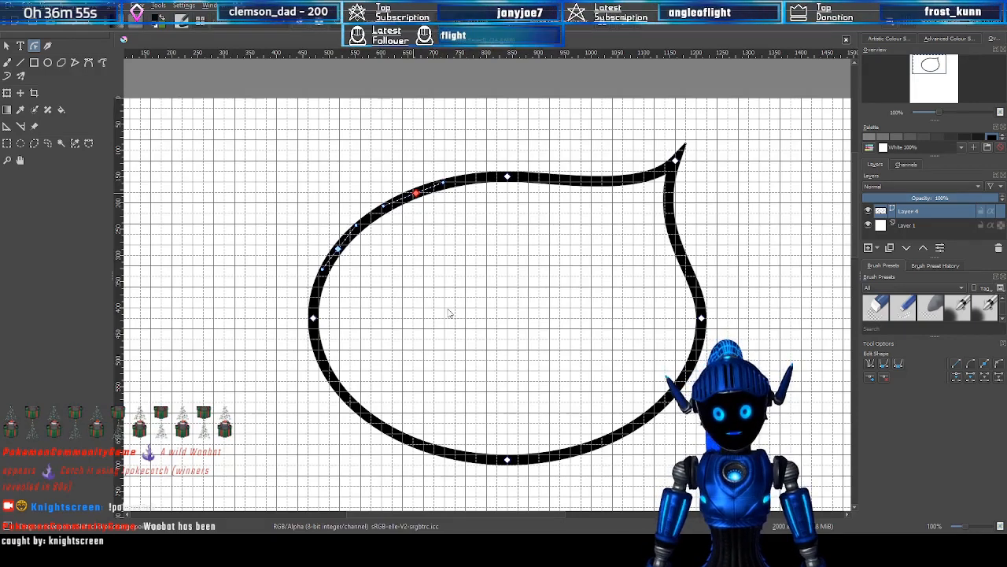
key("b")
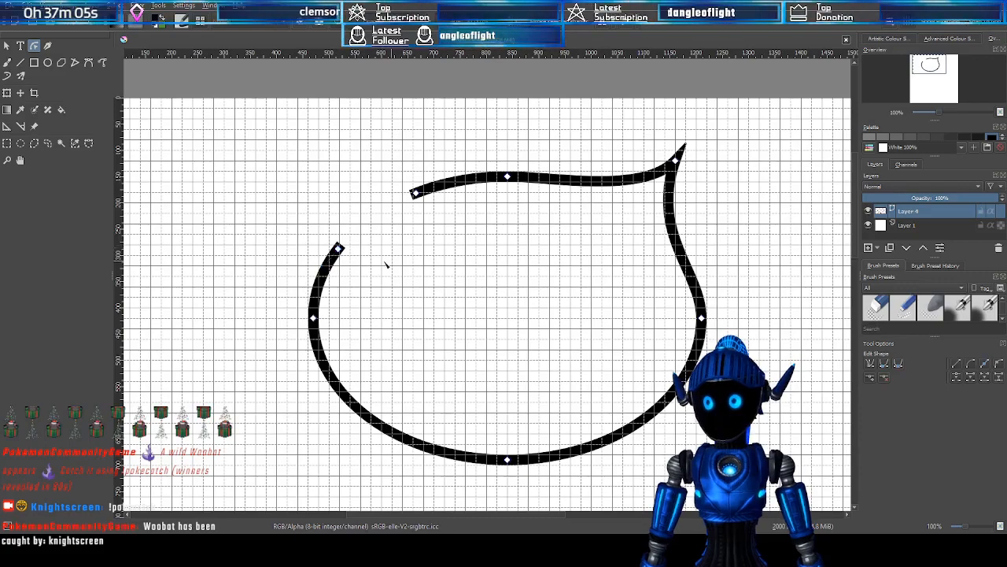
left_click_drag(337, 248, 266, 225)
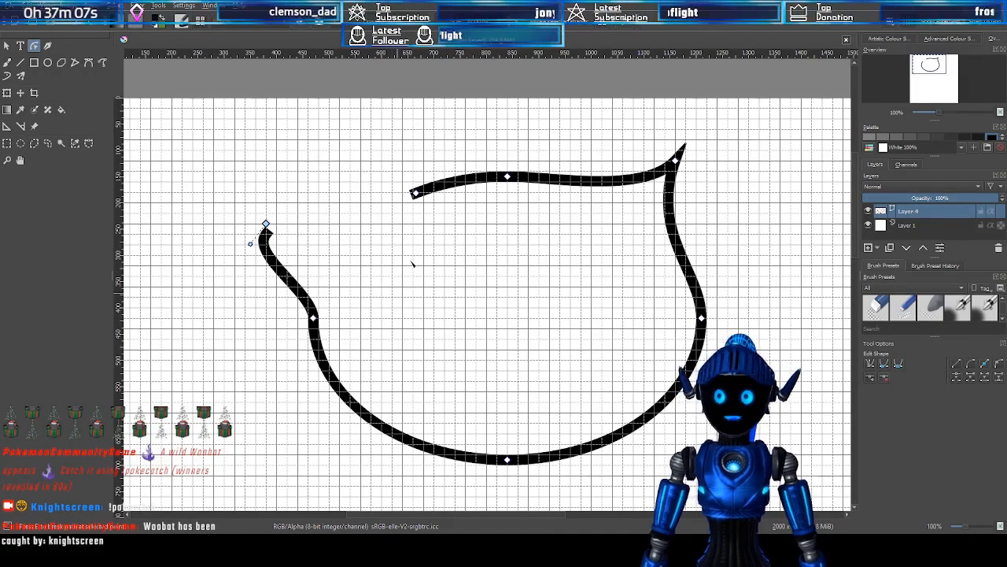
key("minus")
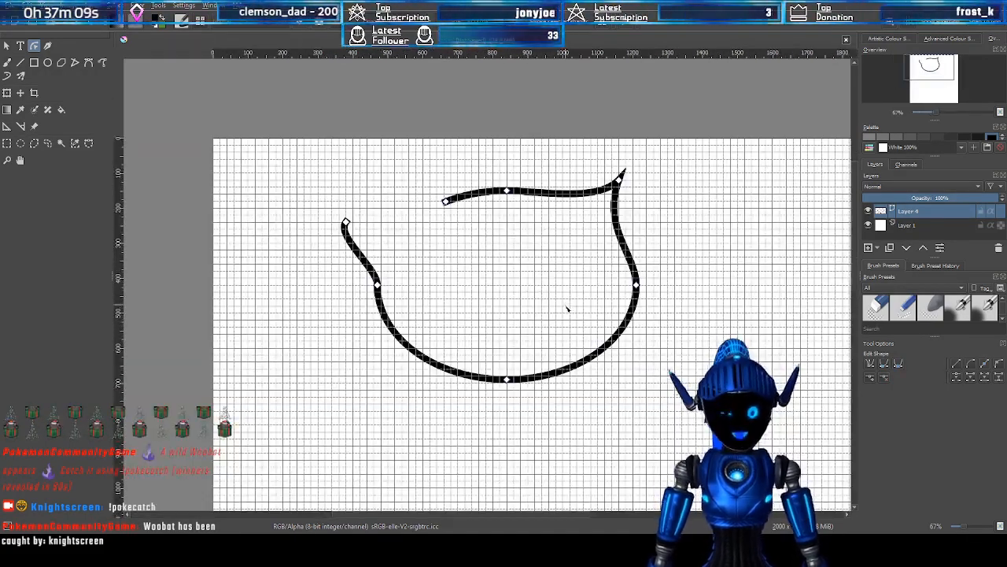
scroll(456, 262, "up", 1)
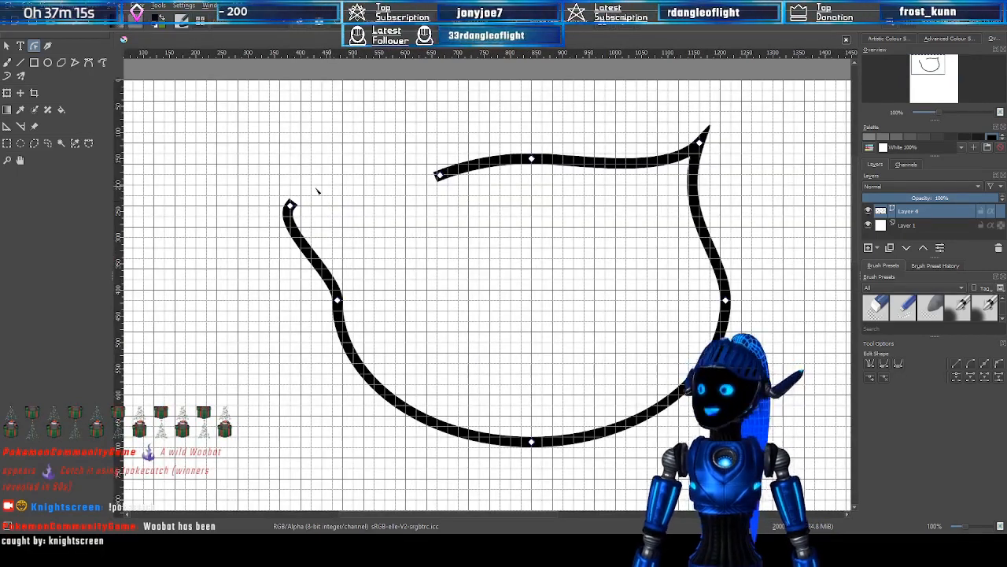
Select the whole opened outline and delete it from the vector layer
left_click(8, 49)
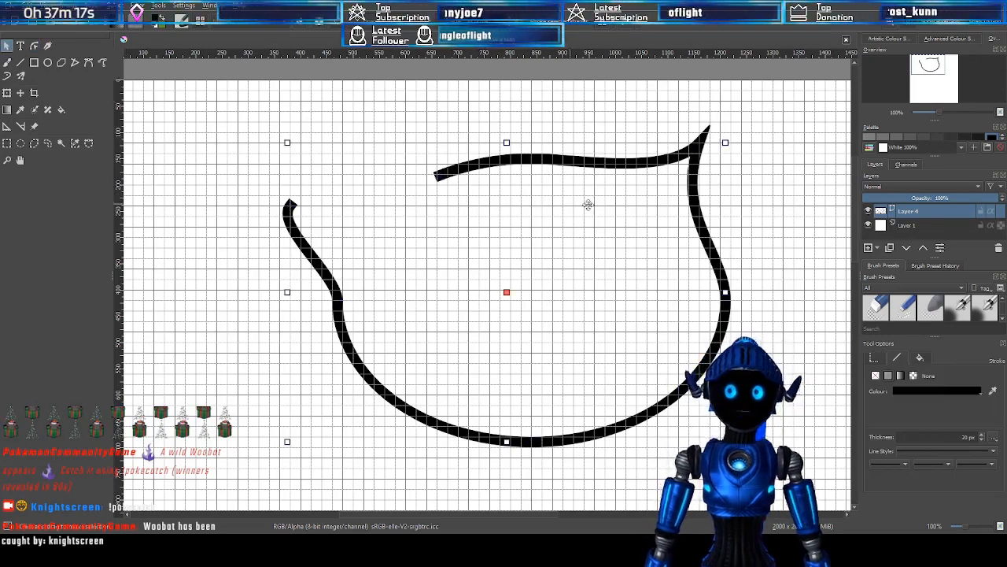
scroll(589, 204, "down", 2)
scroll(616, 213, "up", 1)
key("Delete")
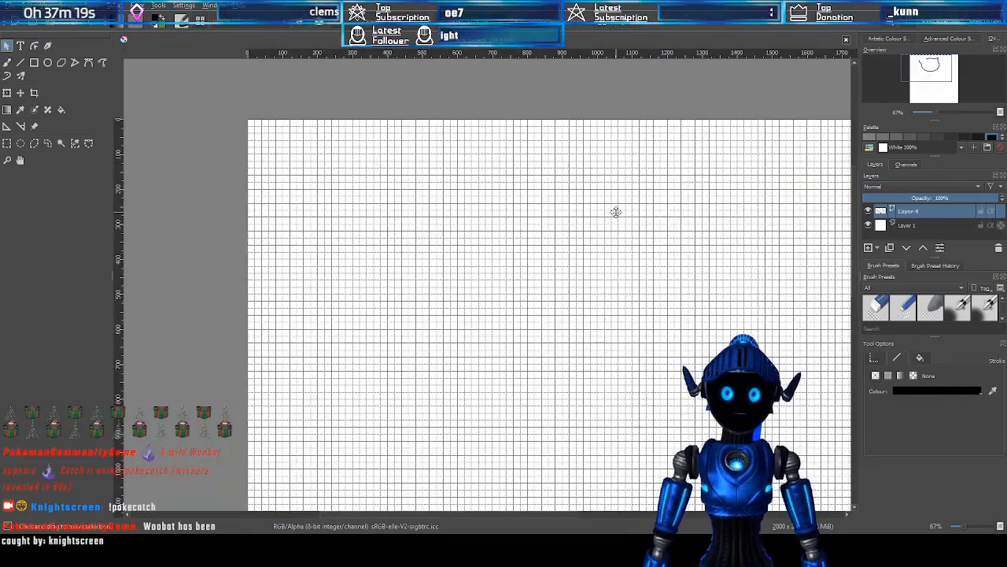
Draw an unfilled, brush-outlined circle 1920 px wide and 1920 px high, centred on the canvas with an even margin around it
scroll(661, 225, "down", 1)
left_click_drag(676, 280, 852, 281)
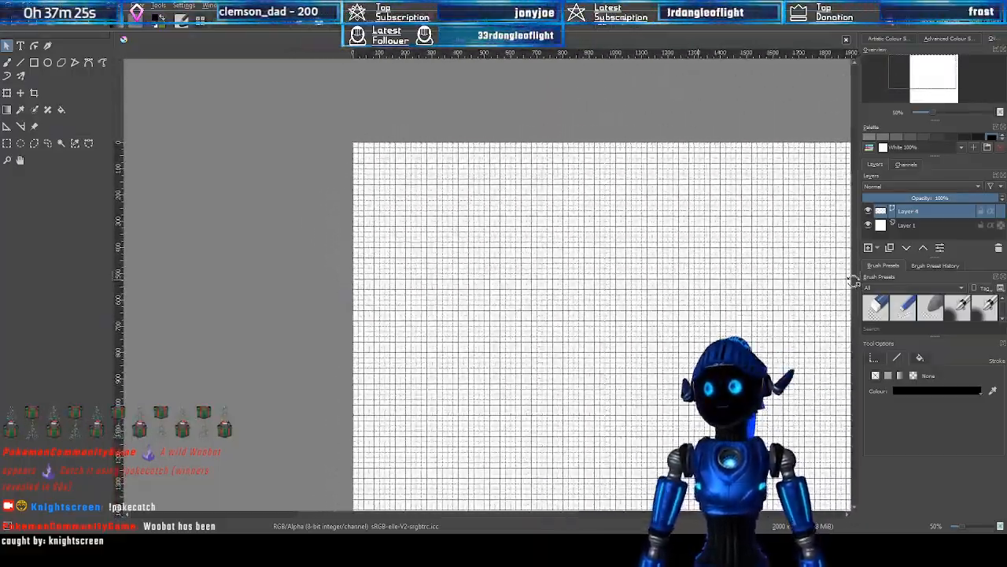
left_click_drag(720, 333, 586, 221)
scroll(583, 221, "down", 2)
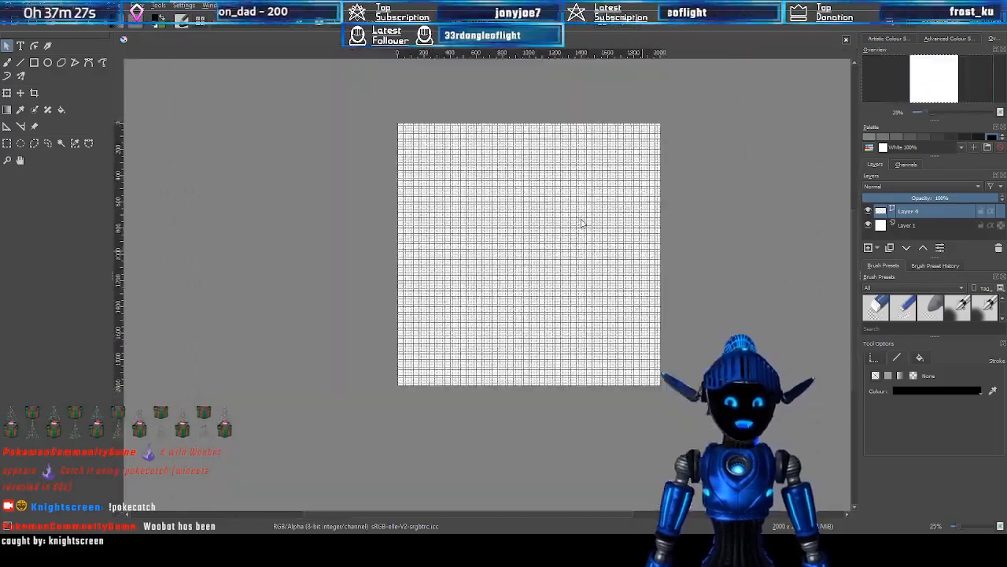
scroll(576, 224, "up", 1)
scroll(571, 224, "up", 1)
scroll(553, 220, "down", 1)
scroll(510, 215, "down", 1)
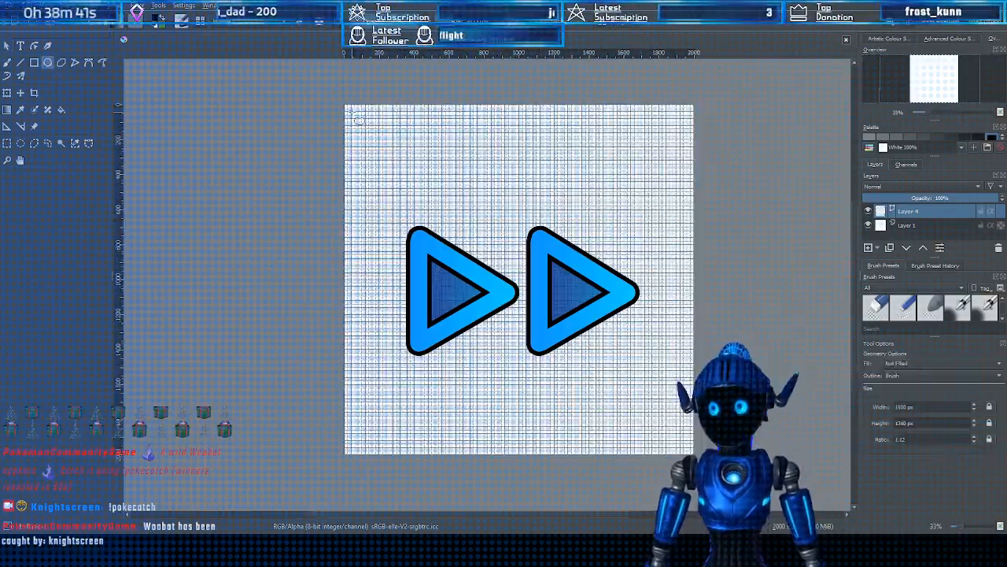
left_click_drag(351, 112, 693, 455)
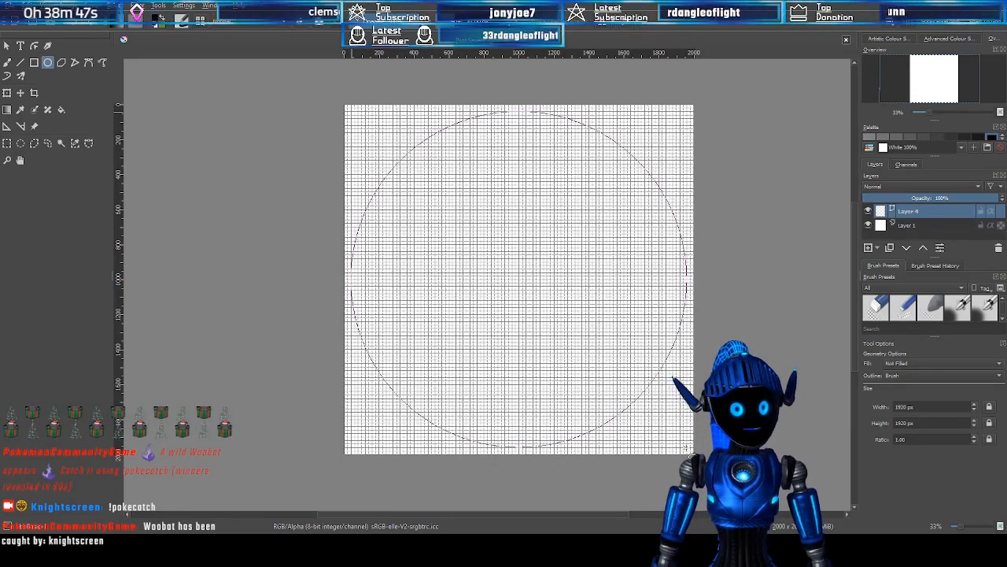
left_click_drag(685, 447, 685, 447)
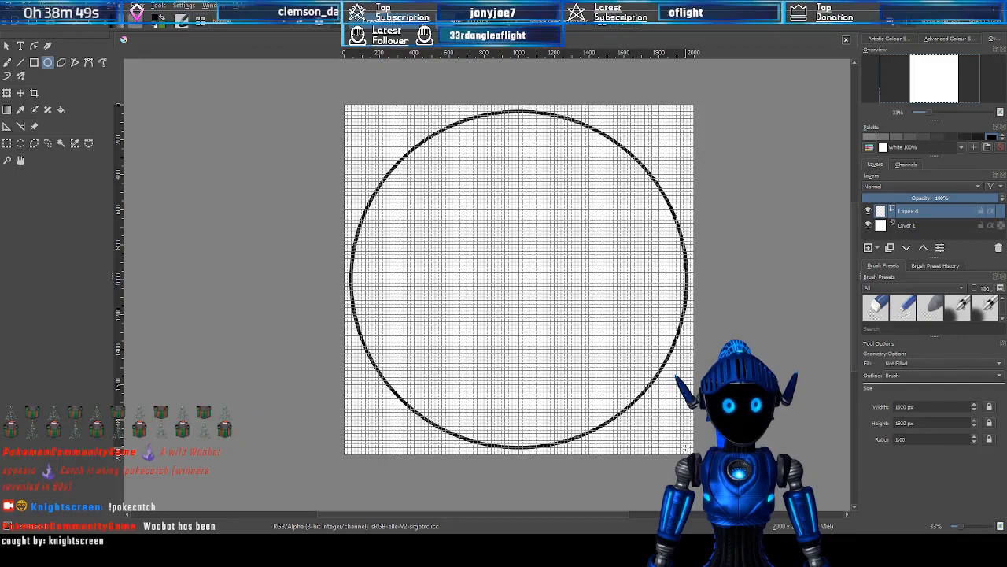
scroll(335, 269, "up", 2)
scroll(519, 275, "down", 3)
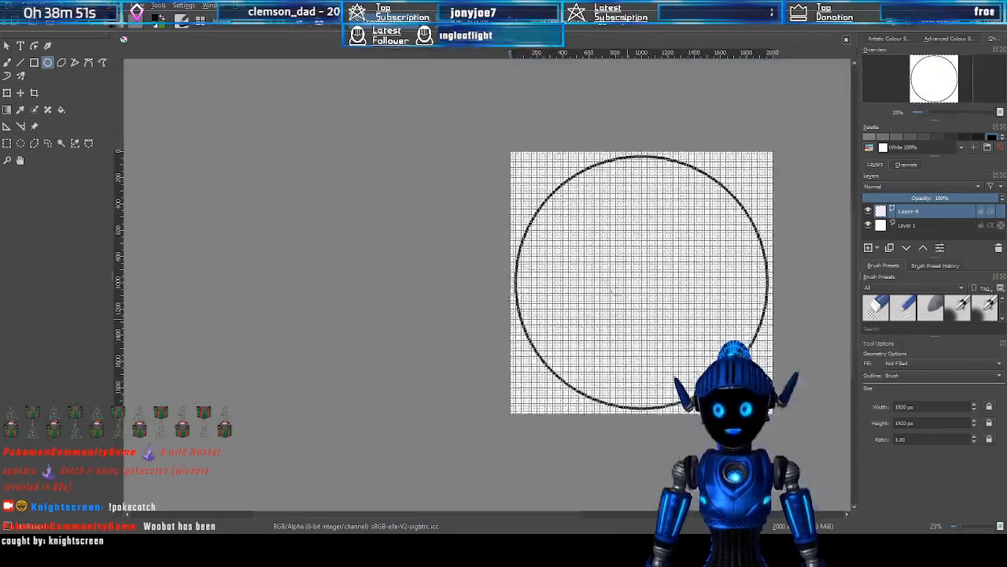
scroll(786, 297, "up", 2)
left_click_drag(927, 92, 933, 96)
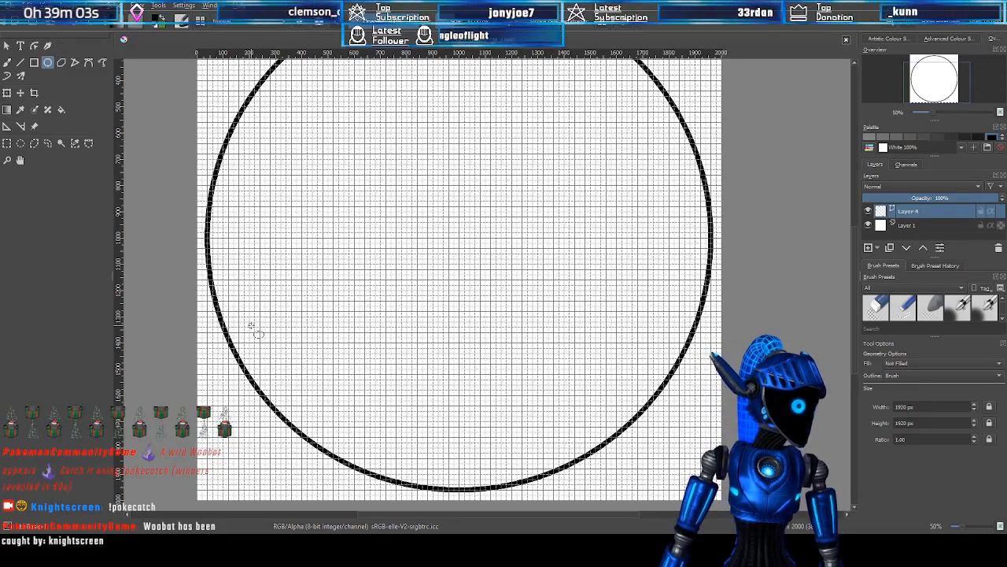
scroll(499, 314, "down", 1)
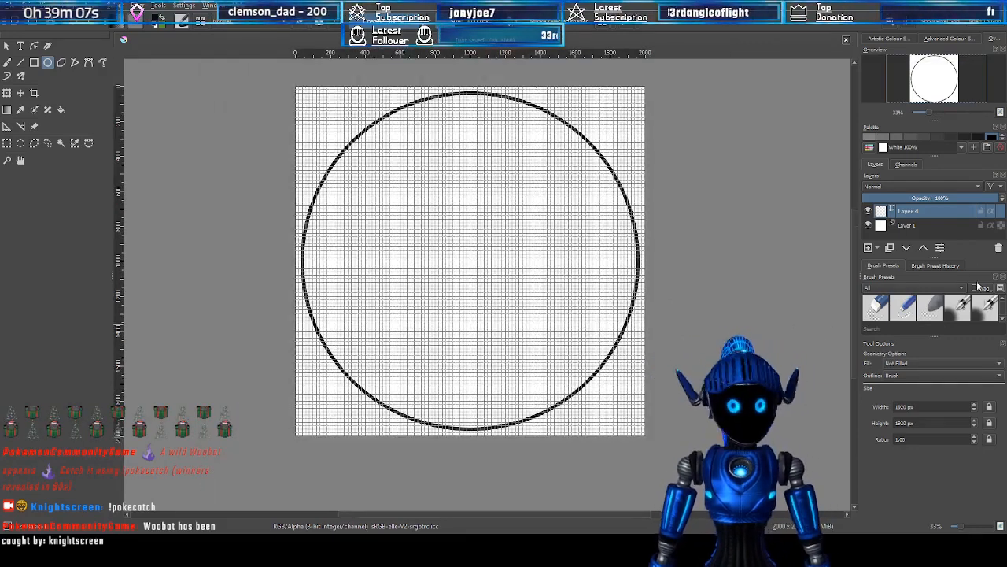
scroll(567, 307, "up", 1)
scroll(569, 322, "down", 1)
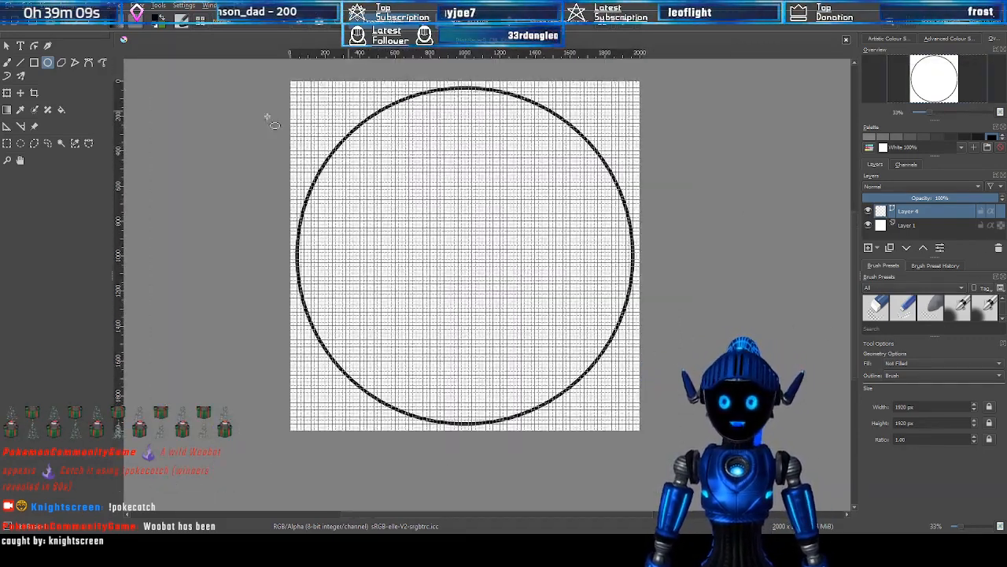
scroll(787, 124, "up", 3)
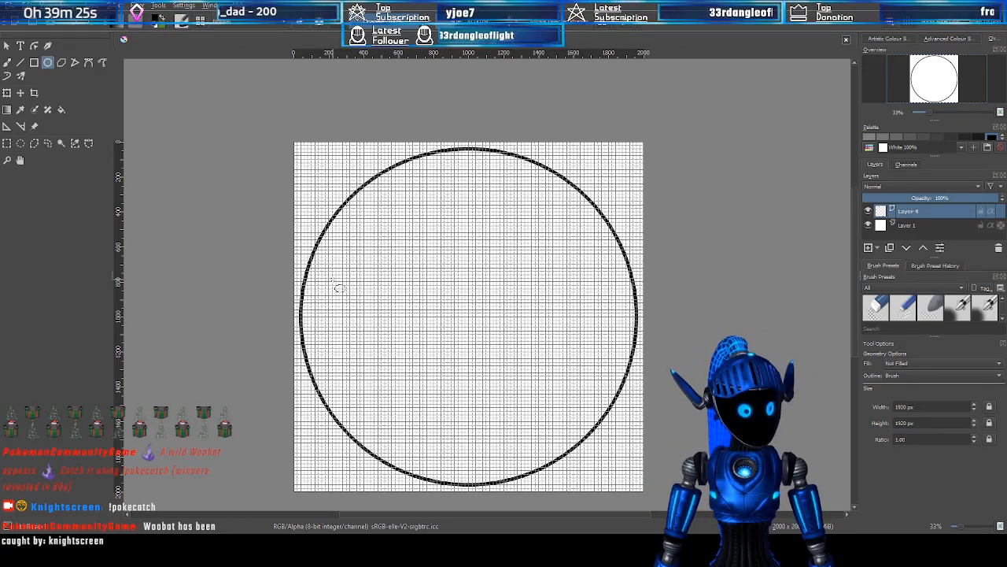
scroll(428, 232, "up", 1)
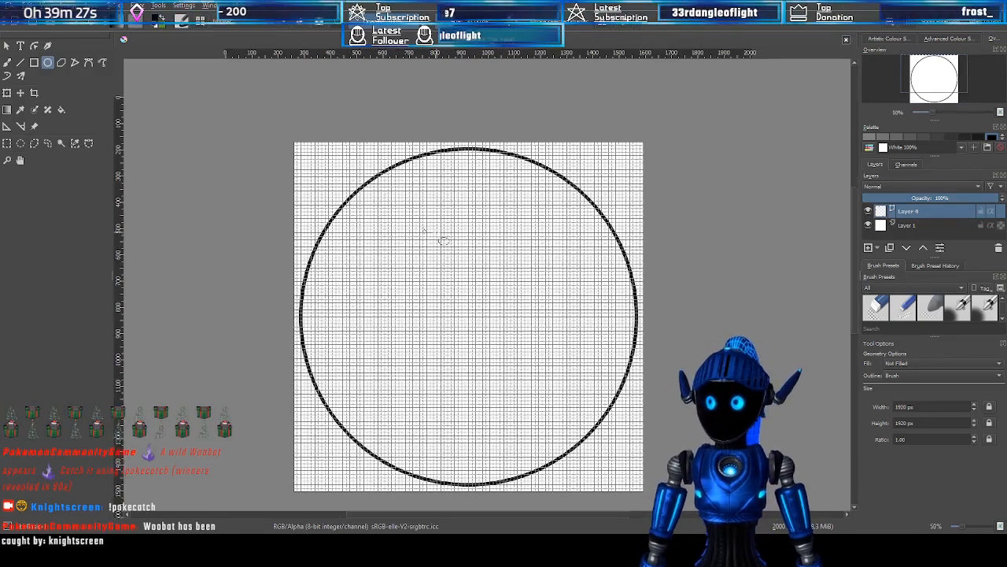
scroll(465, 232, "down", 1)
scroll(465, 232, "up", 1)
left_click_drag(927, 73, 925, 73)
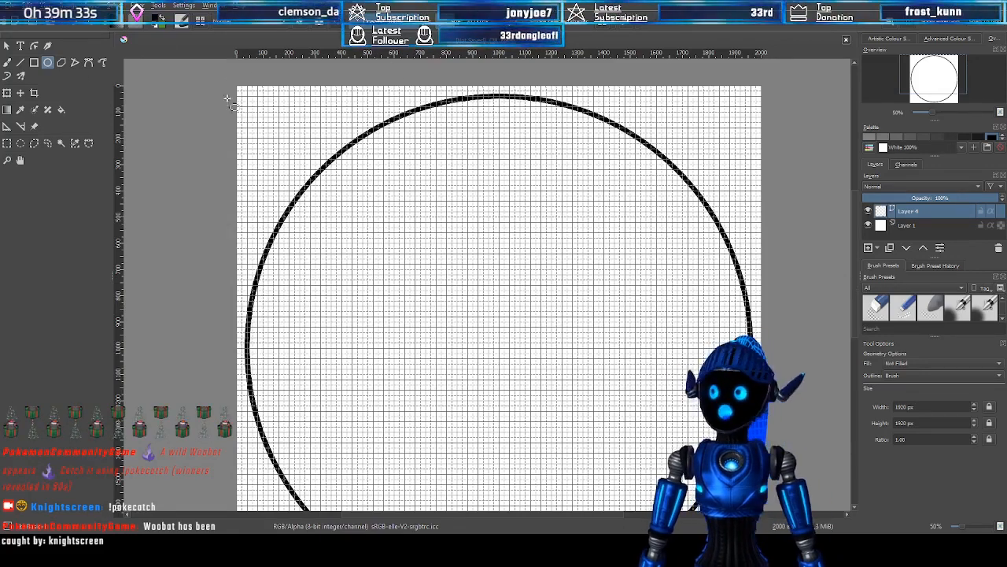
Open the large circle for node editing as a path and select the nodes of its upper-right segment
left_click(6, 45)
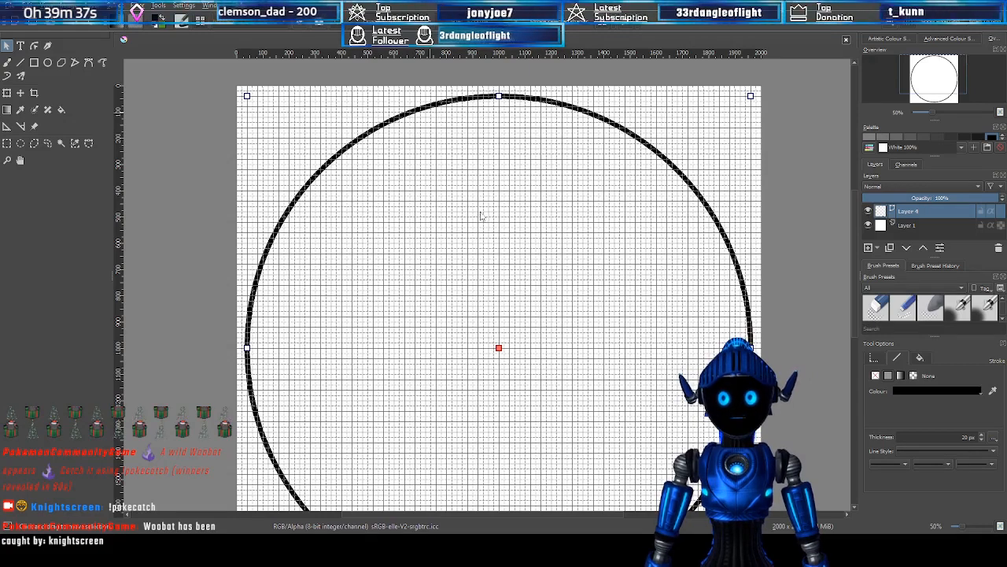
double_click(361, 138)
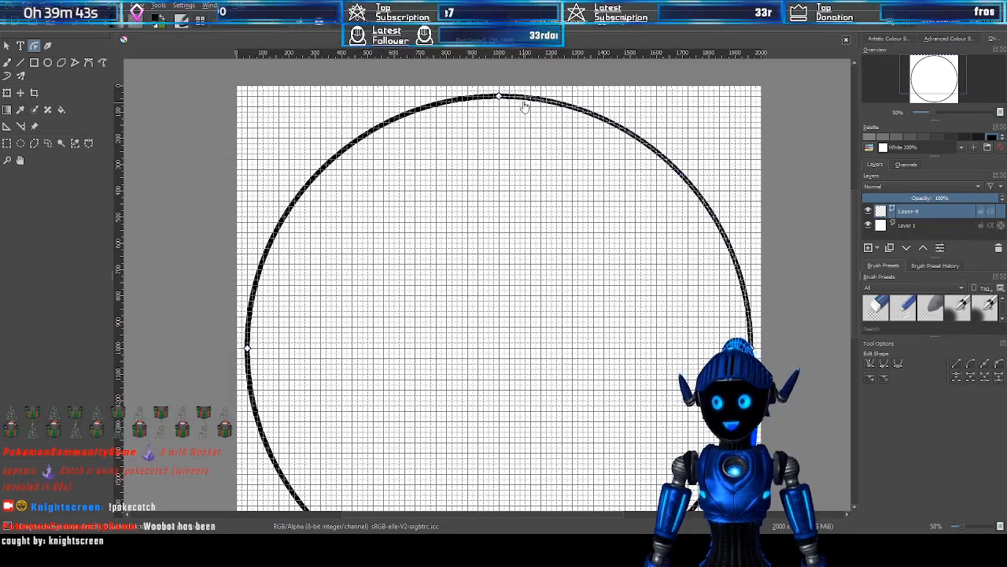
left_click(499, 96)
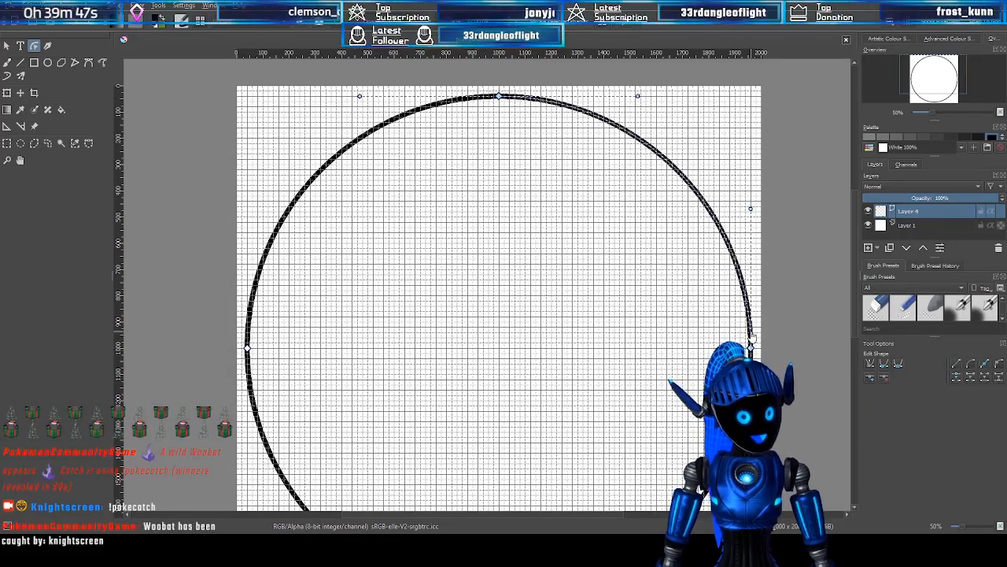
Add a node just above the circle's rightmost node and move it about 60 px inward, level with that node
scroll(752, 336, "up", 2)
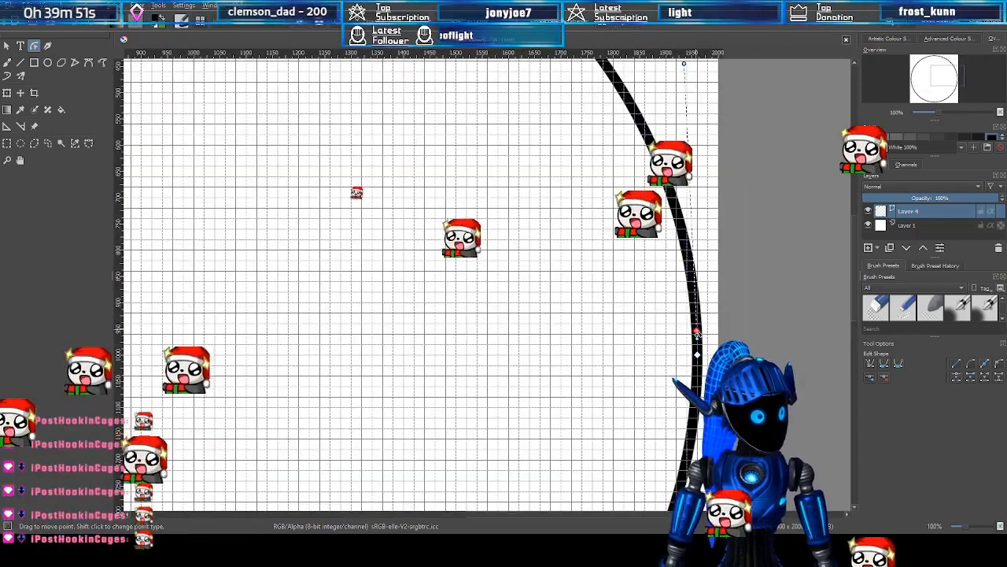
left_click(696, 332)
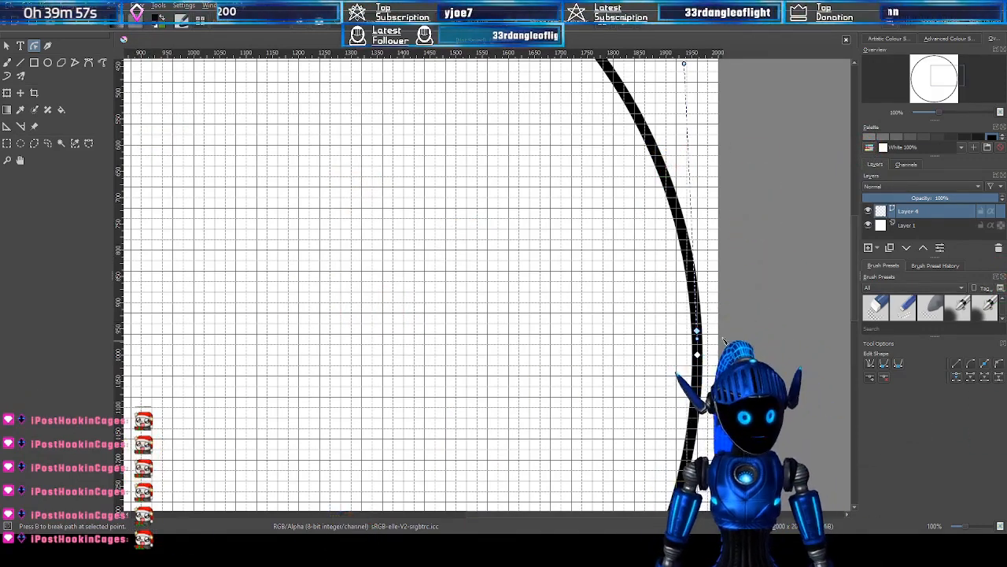
left_click_drag(696, 332, 665, 356)
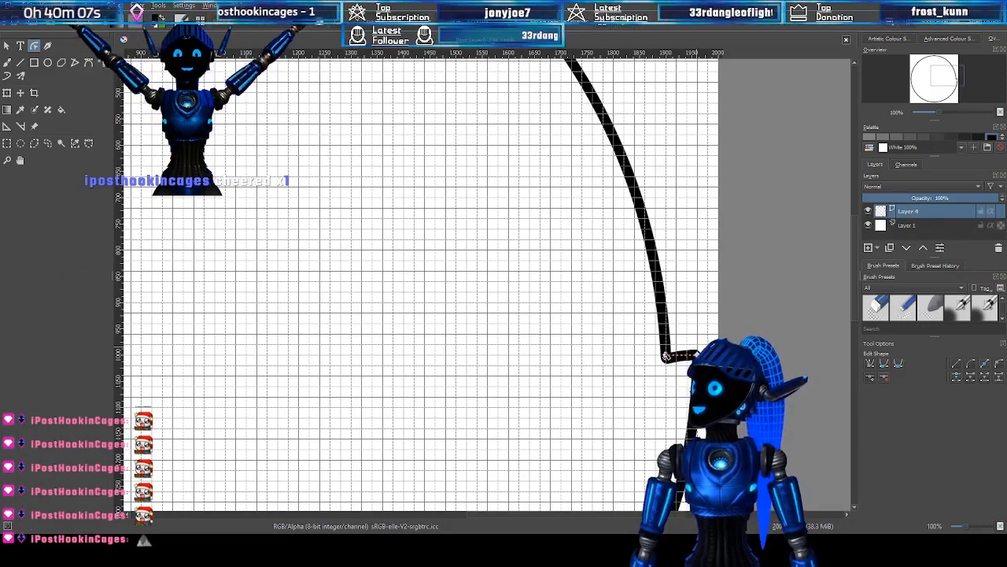
left_click(666, 356)
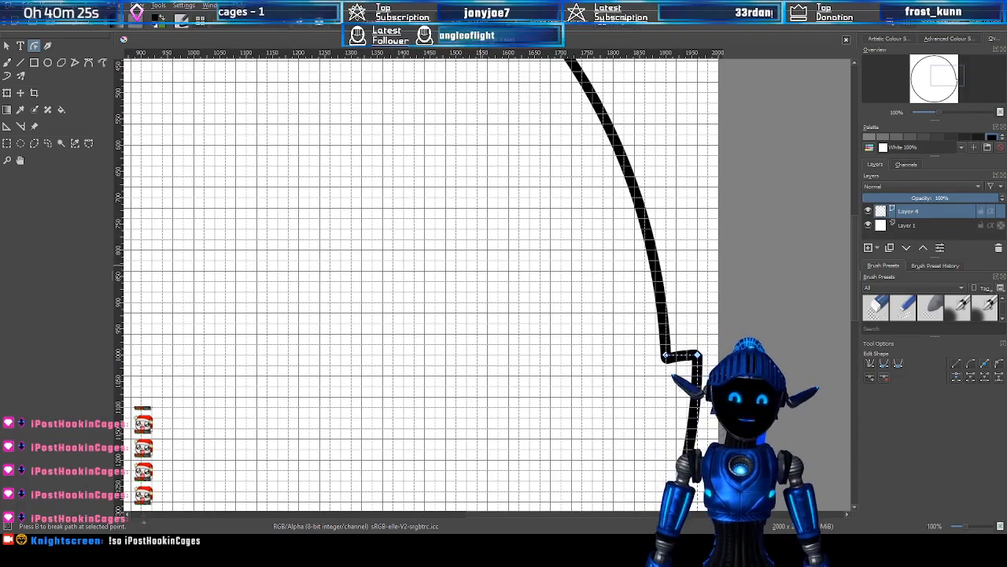
Add a node just above the circle's leftmost node and move it about 60 px inward, level with that node
scroll(503, 263, "down", 2)
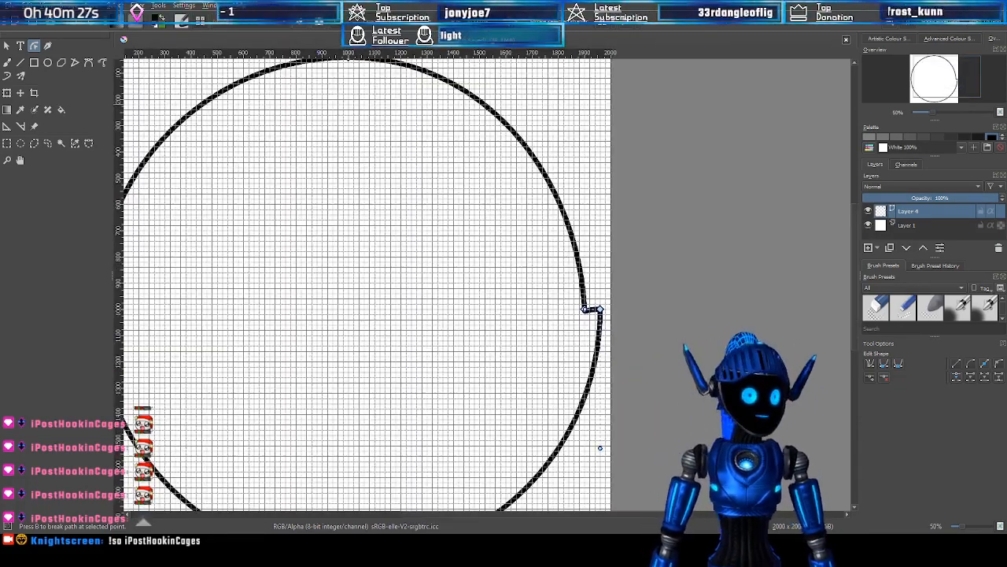
left_click_drag(636, 367, 758, 350)
scroll(731, 310, "up", 2)
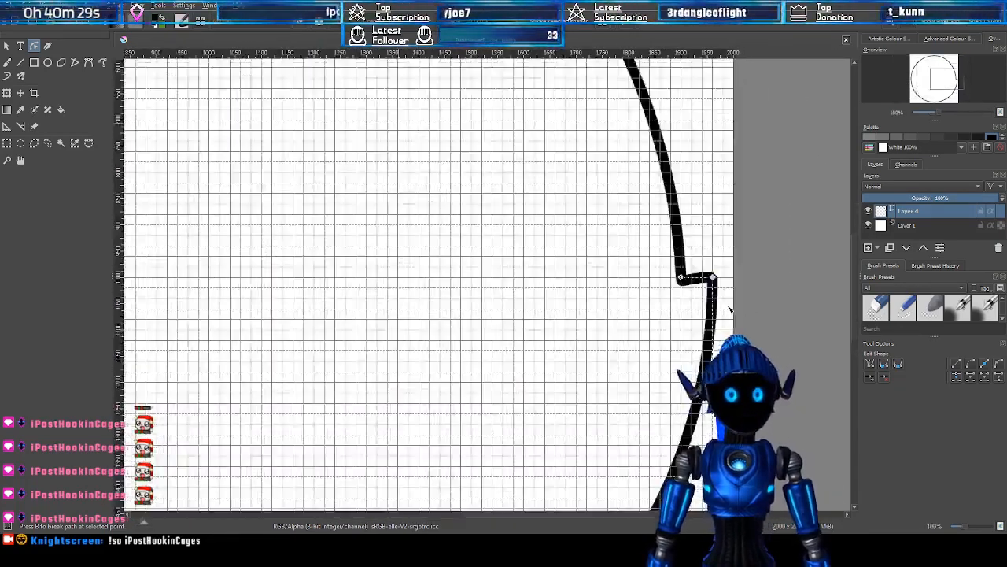
scroll(731, 309, "up", 2)
scroll(654, 292, "down", 3)
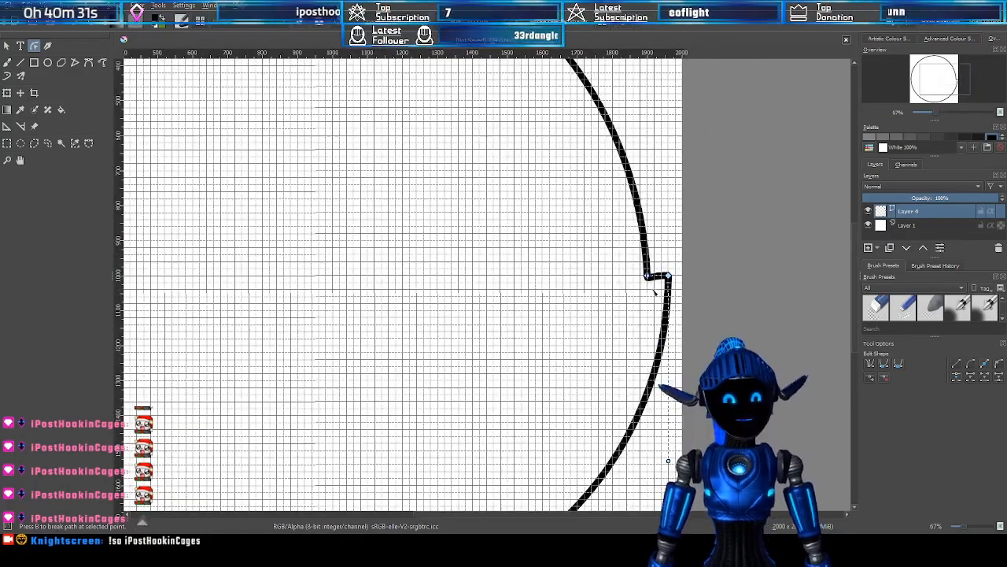
scroll(707, 301, "down", 3)
scroll(451, 299, "up", 3)
scroll(583, 310, "down", 2)
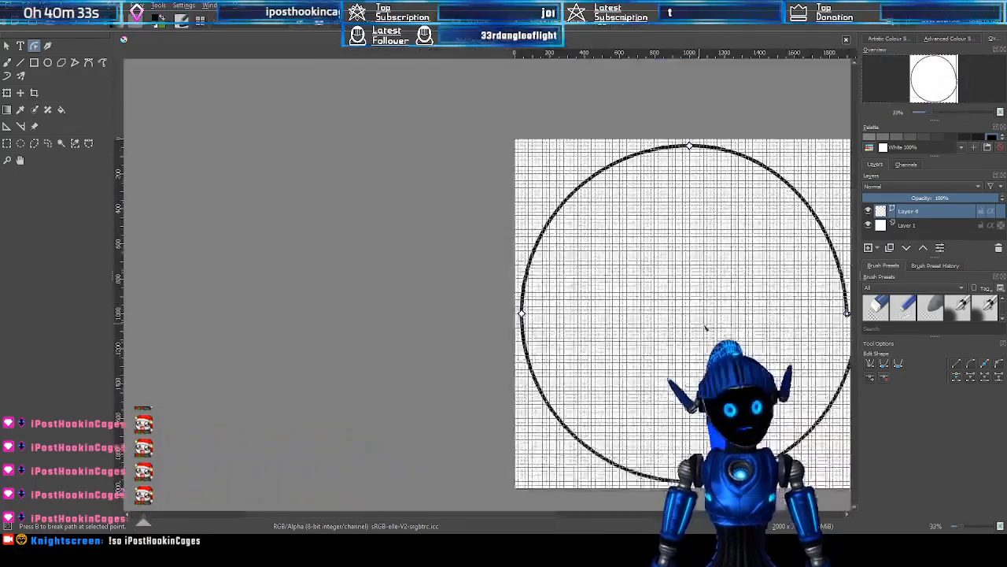
scroll(612, 313, "up", 2)
scroll(612, 313, "up", 2)
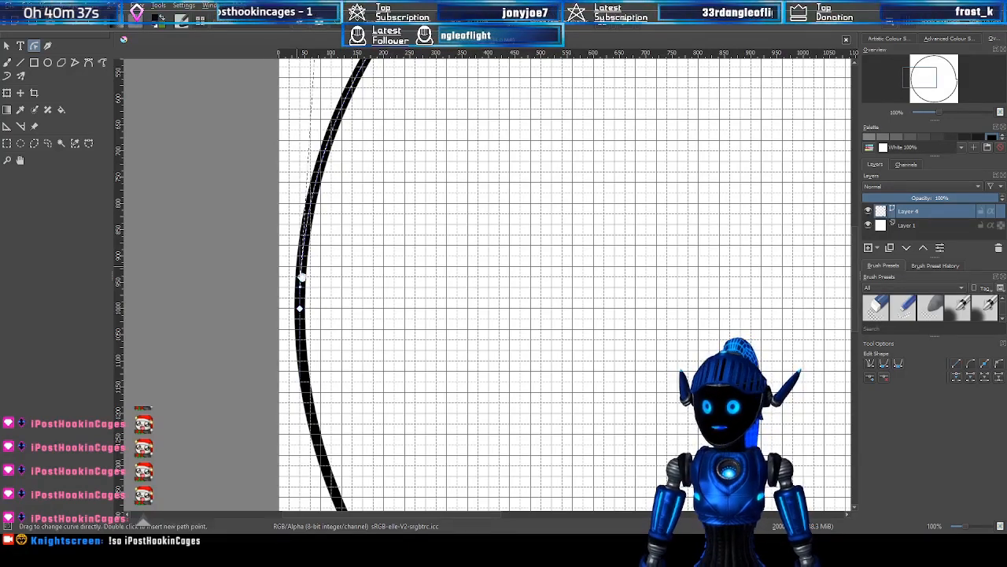
double_click(301, 278)
left_click_drag(301, 279, 331, 308)
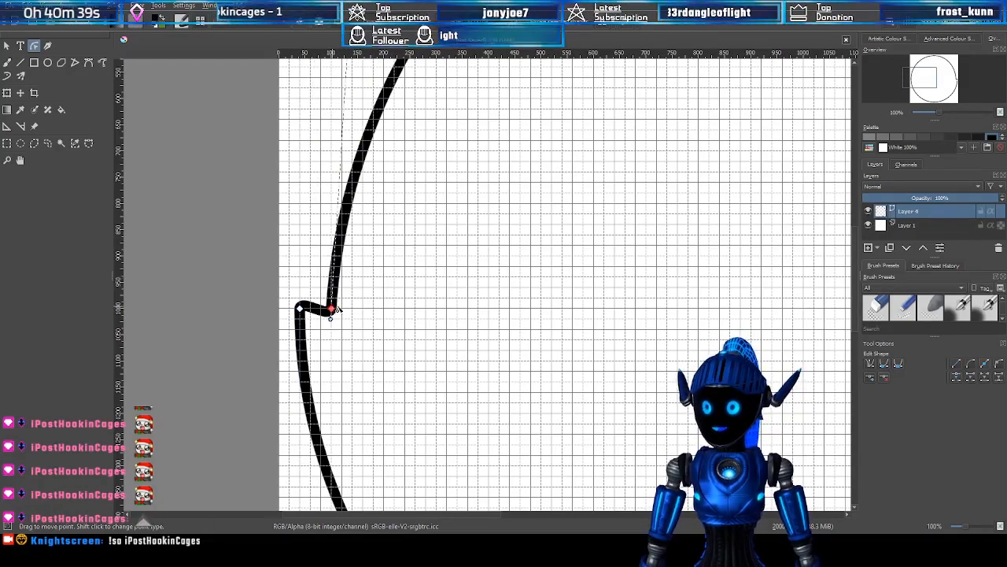
scroll(396, 315, "down", 5)
scroll(300, 319, "up", 5)
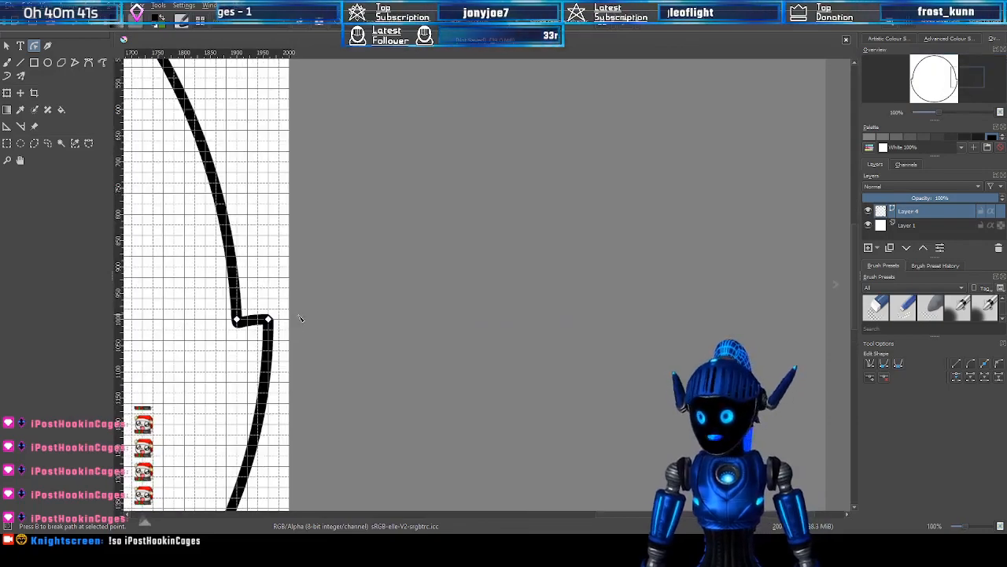
left_click_drag(959, 71, 889, 83)
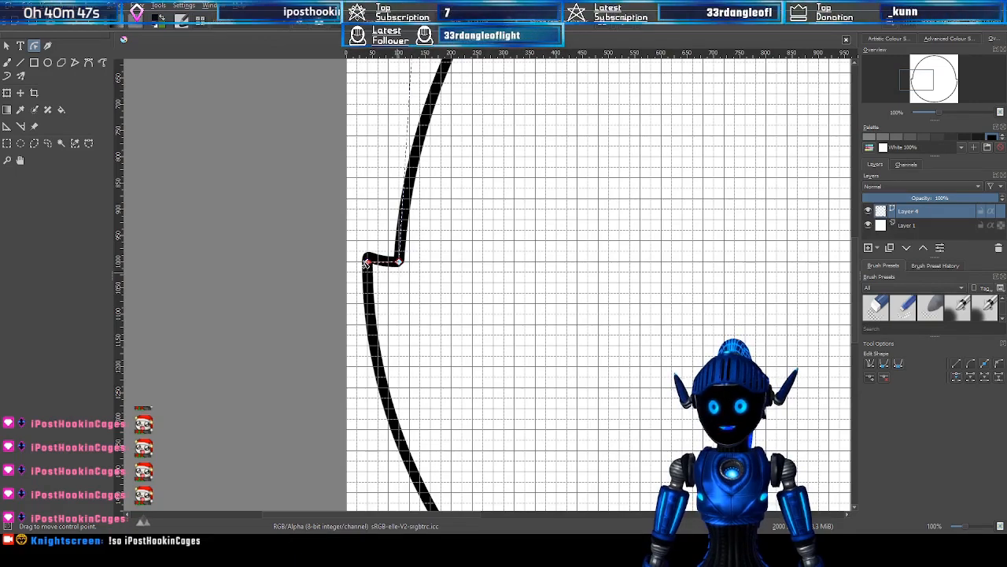
Adjust the control handles of the right-hand step's short edge so it runs straight and horizontal between its two nodes
scroll(528, 265, "down", 5)
scroll(716, 221, "up", 4)
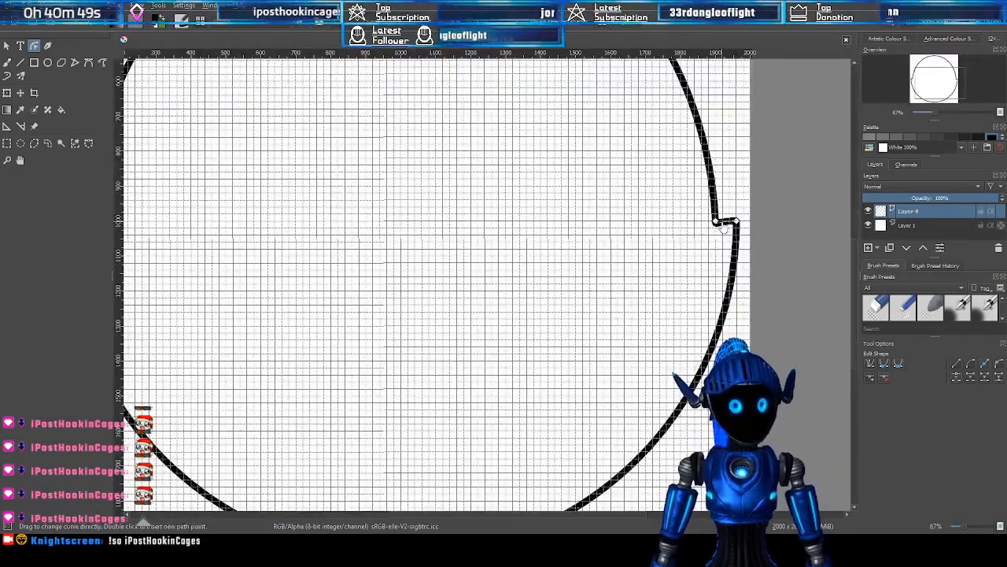
left_click(715, 222)
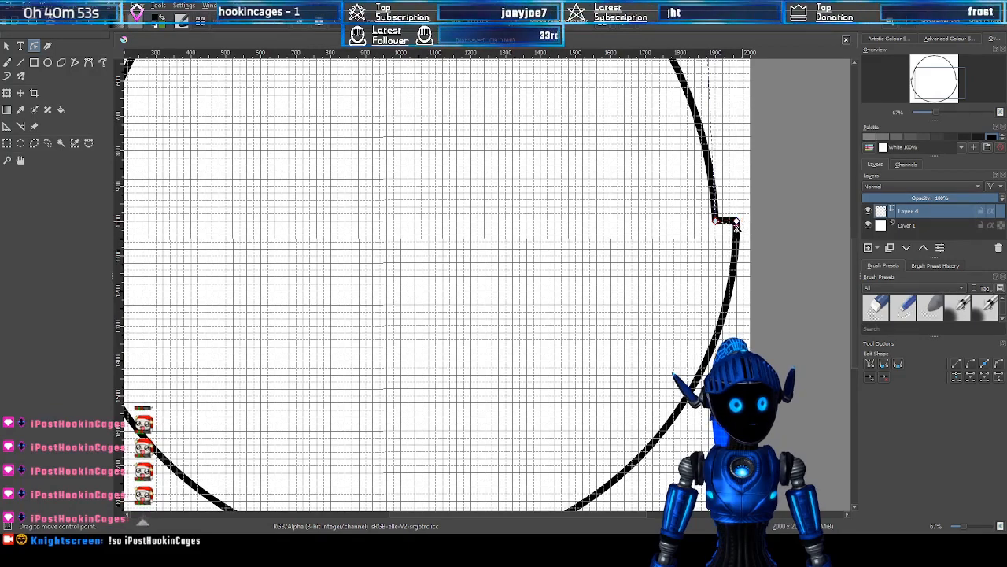
scroll(732, 224, "down", 1)
scroll(716, 228, "up", 5)
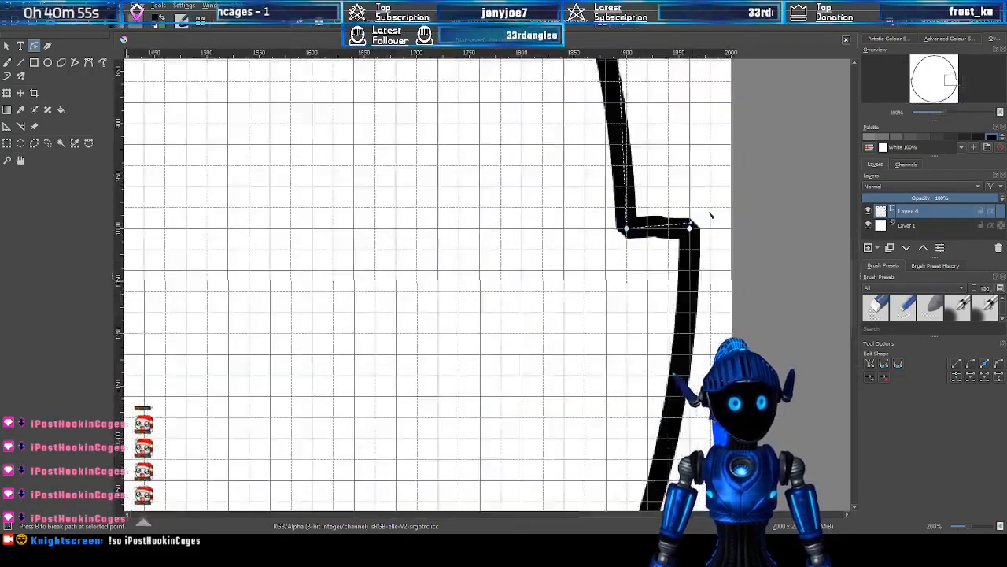
left_click_drag(619, 252, 695, 247)
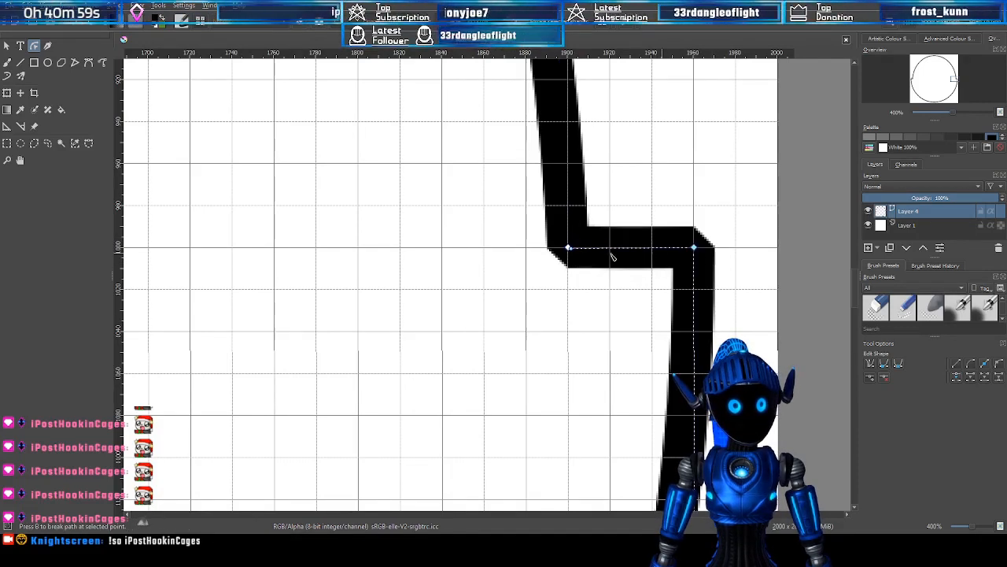
left_click_drag(570, 249, 651, 245)
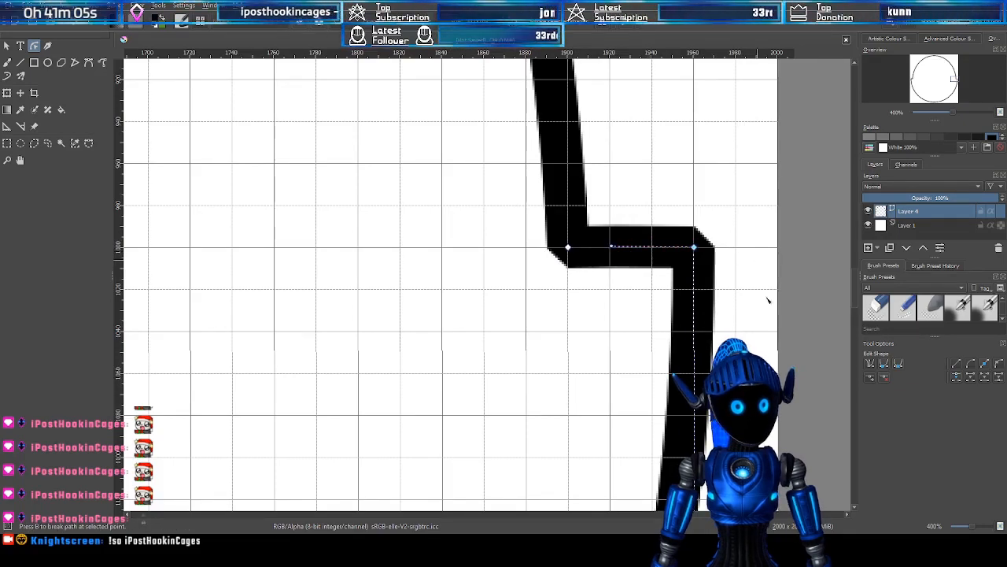
Adjust the control handles of the left-hand step's short edge so it runs straight and horizontal, matching the opposite step
scroll(735, 326, "down", 3)
scroll(699, 351, "down", 3)
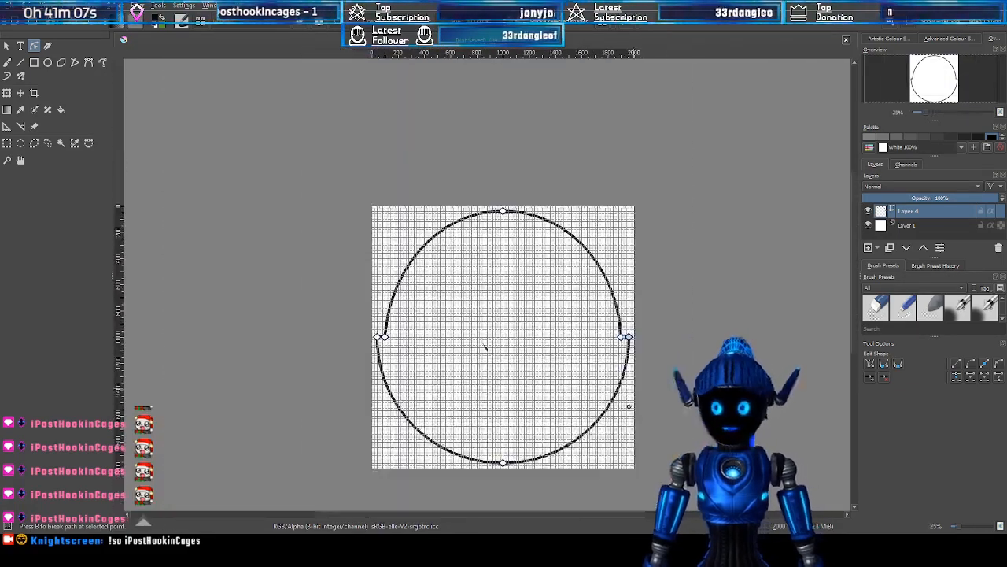
scroll(417, 340, "up", 4)
scroll(621, 322, "up", 1)
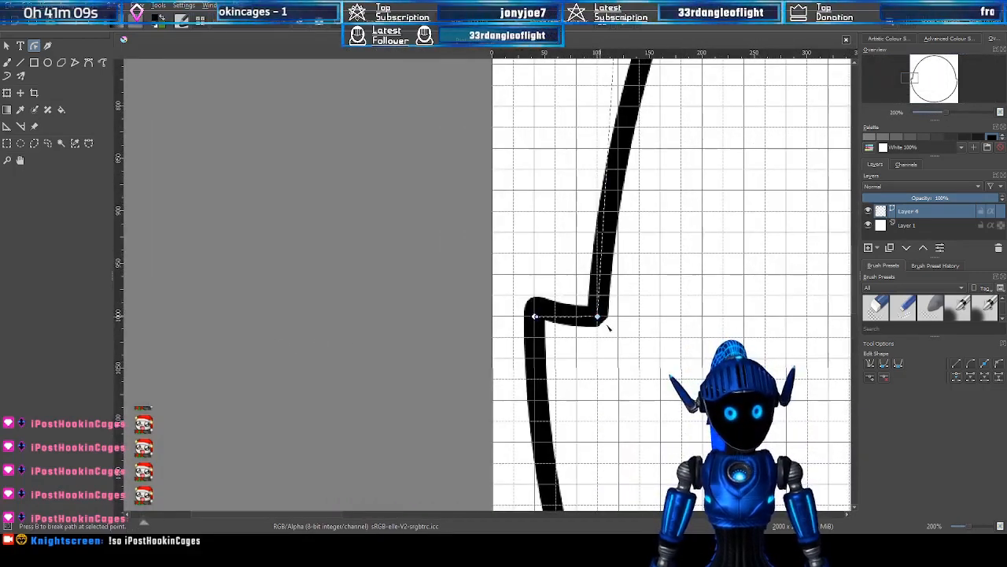
scroll(606, 326, "up", 2)
left_click_drag(470, 310, 548, 308)
mouse_move(460, 307)
left_mouse_down()
mouse_move(465, 267)
mouse_move(548, 308)
left_mouse_up()
scroll(651, 301, "down", 7)
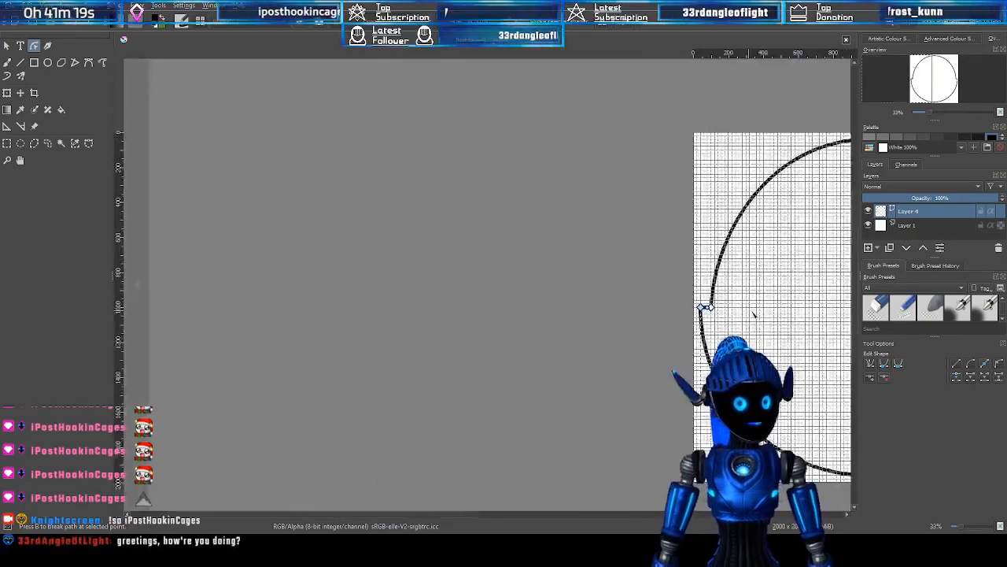
Examine both levelled steps up close and check the whole shape's outline and bounding box on the canvas
scroll(761, 314, "up", 2)
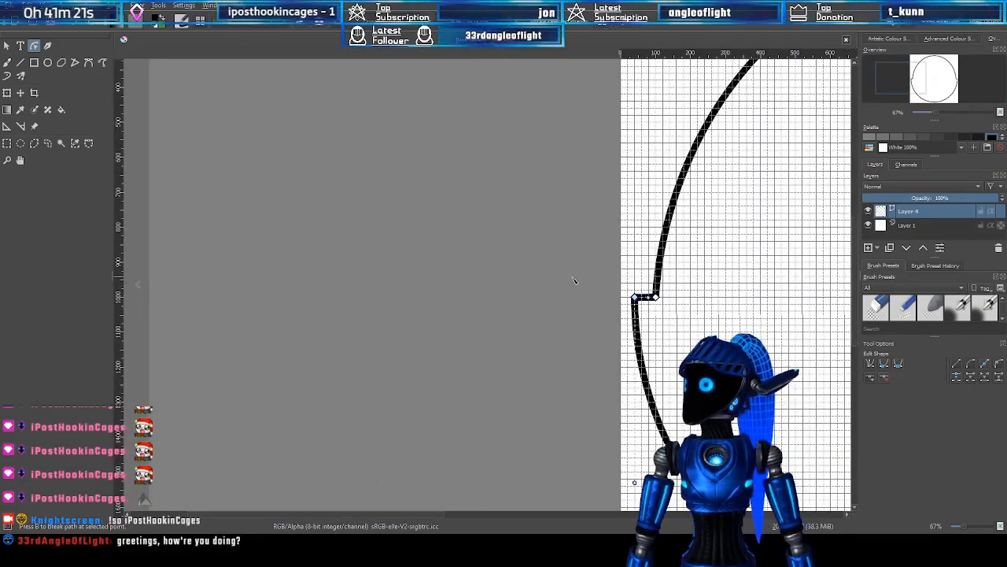
scroll(516, 284, "down", 1)
scroll(683, 268, "up", 1)
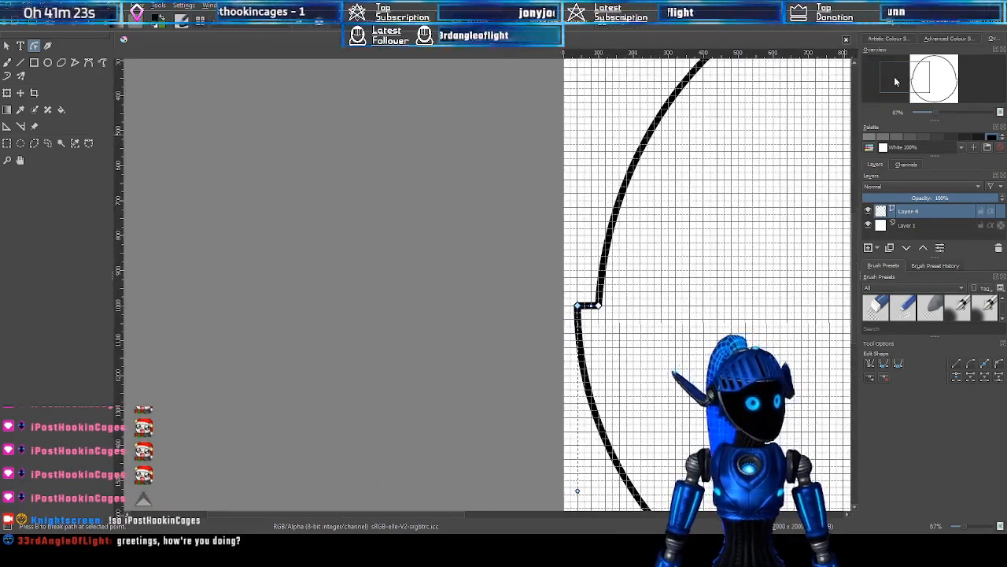
left_click_drag(893, 79, 929, 81)
scroll(587, 243, "down", 3)
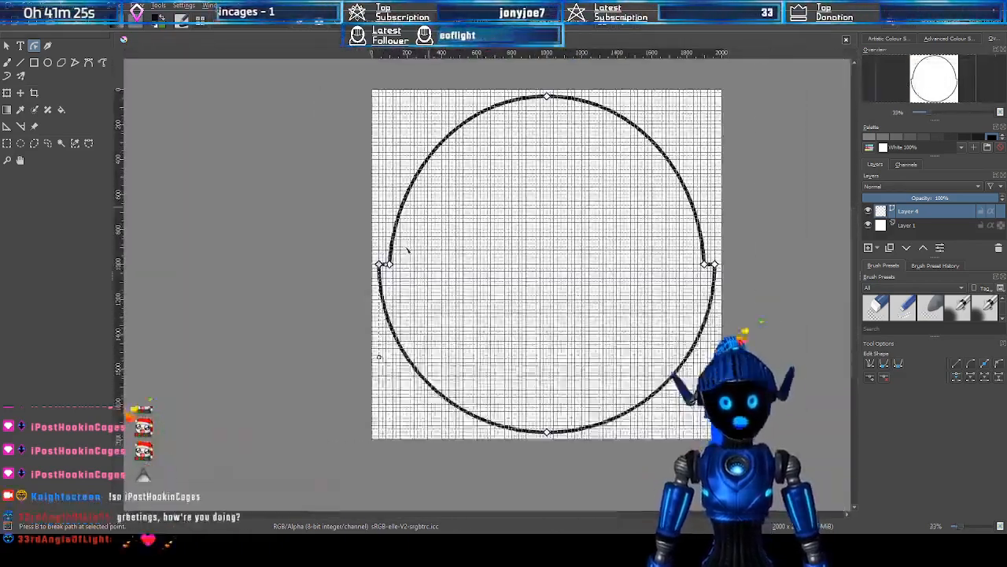
scroll(582, 252, "up", 2)
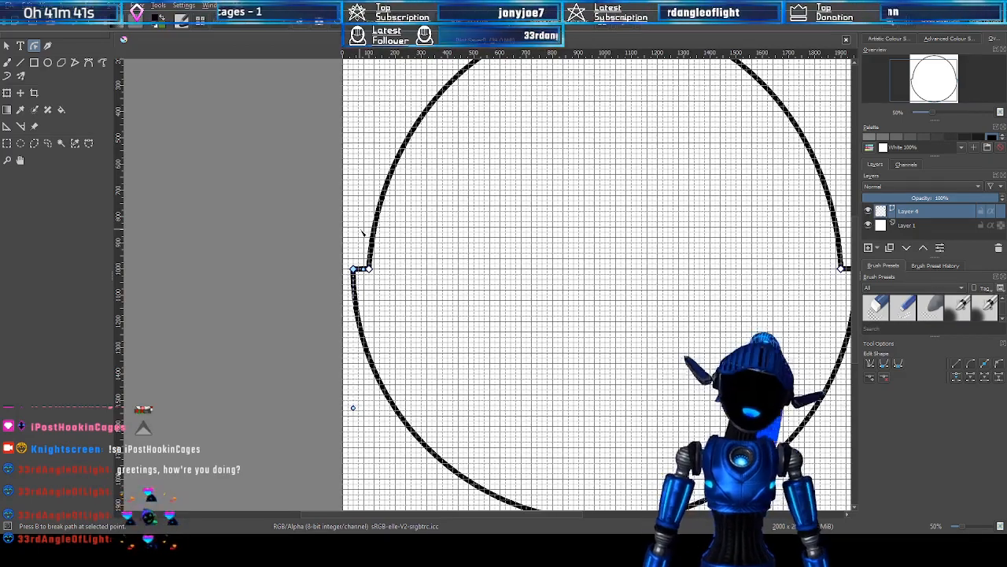
scroll(444, 288, "up", 1)
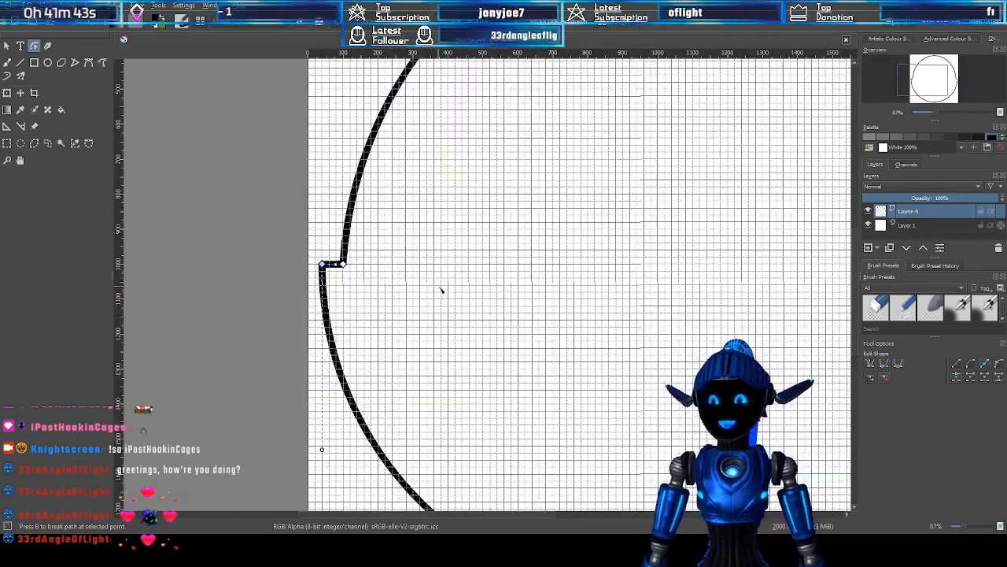
mouse_move(937, 80)
left_mouse_down()
mouse_move(949, 74)
mouse_move(950, 89)
mouse_move(932, 87)
left_mouse_up()
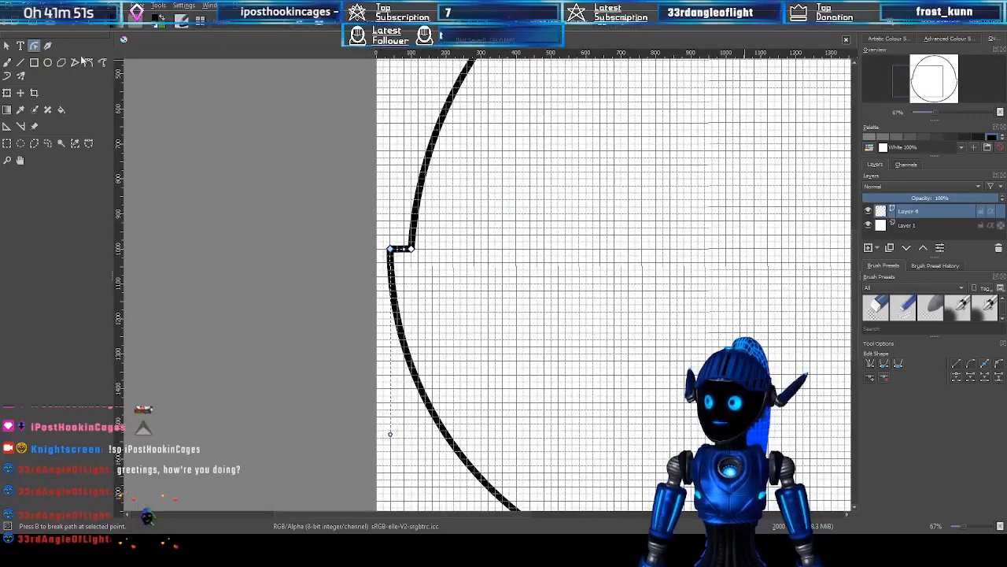
left_click(7, 46)
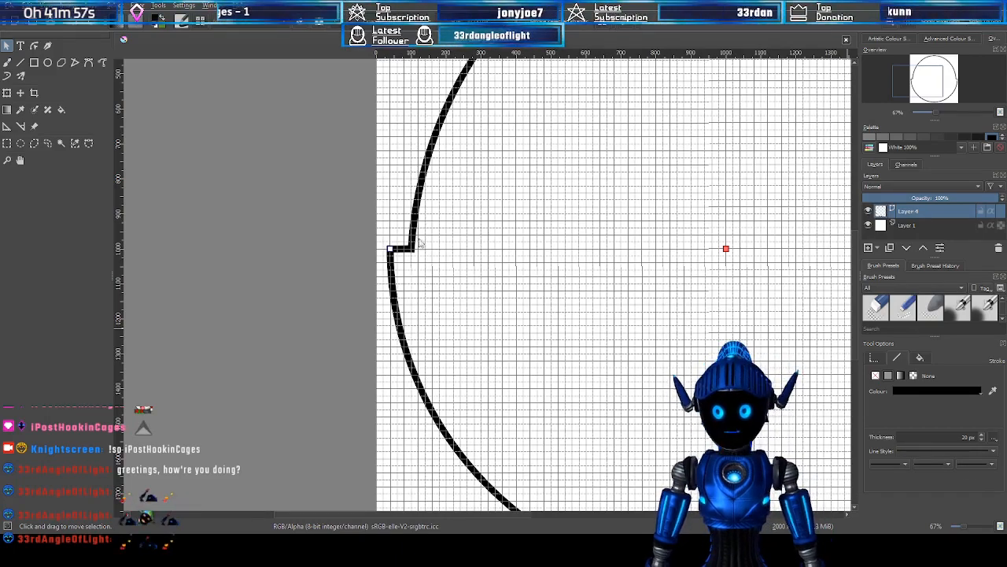
mouse_move(918, 83)
left_mouse_down()
mouse_move(928, 86)
mouse_move(913, 83)
left_mouse_up()
scroll(607, 234, "up", 3)
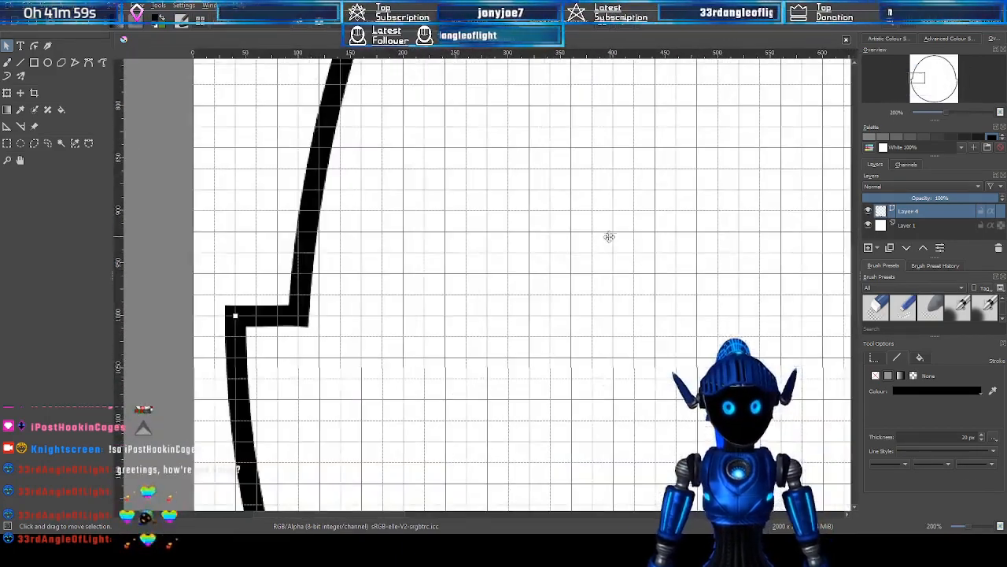
scroll(433, 334, "down", 2)
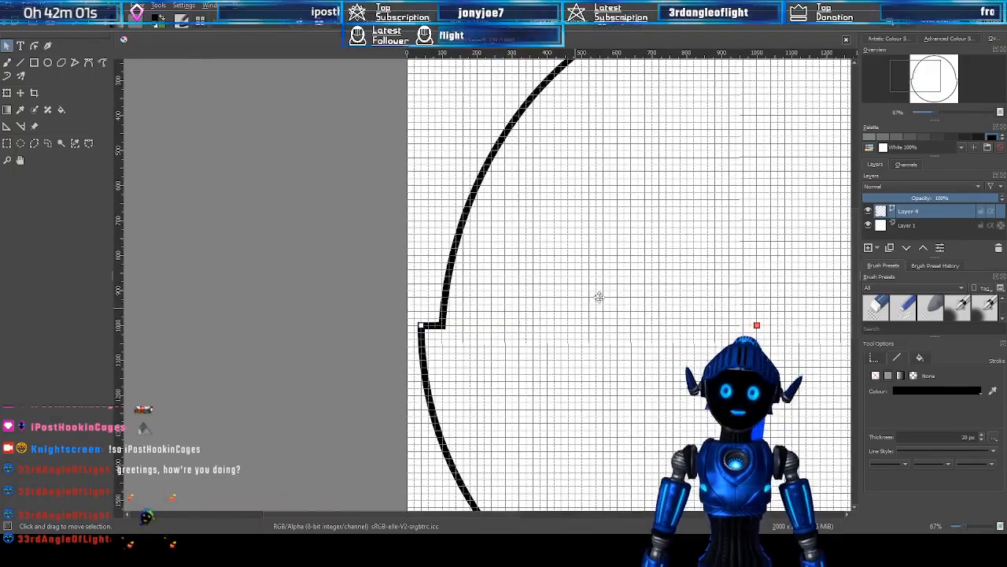
scroll(600, 295, "down", 2)
scroll(580, 187, "down", 1)
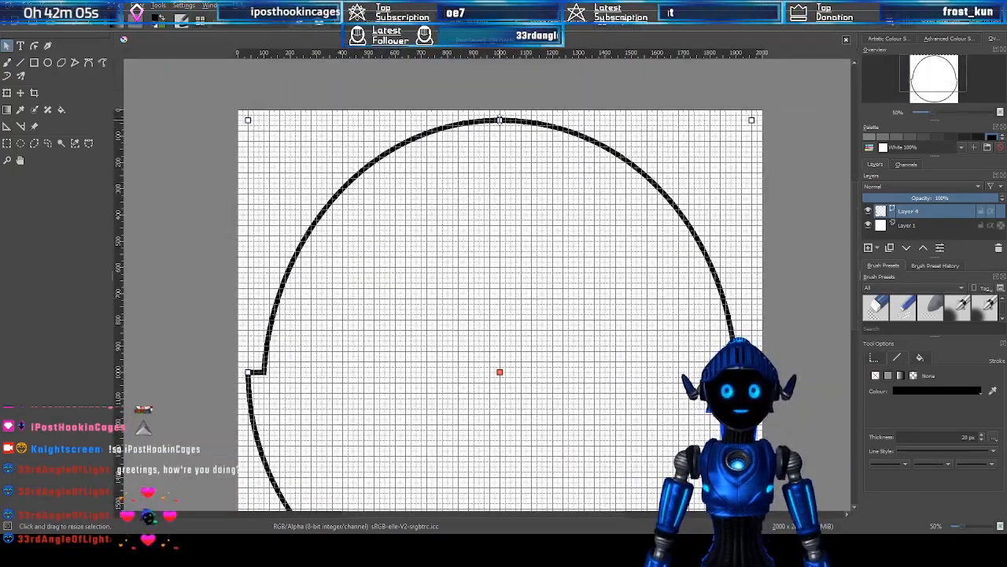
scroll(575, 253, "down", 2)
scroll(582, 263, "up", 1)
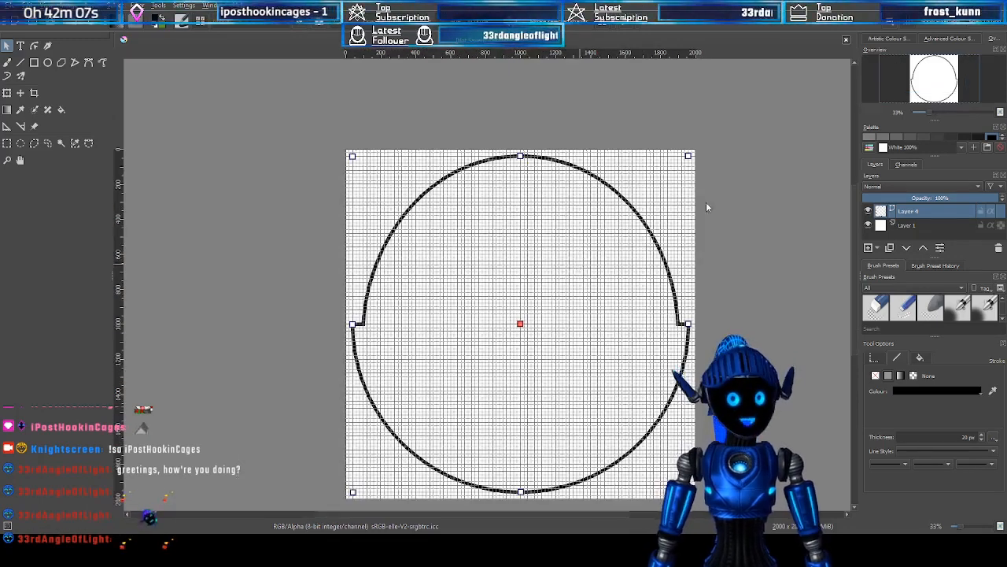
Reopen the shape for node editing and move its topmost node straight down to about 60 px above the bottommost node
left_click_drag(918, 77, 920, 80)
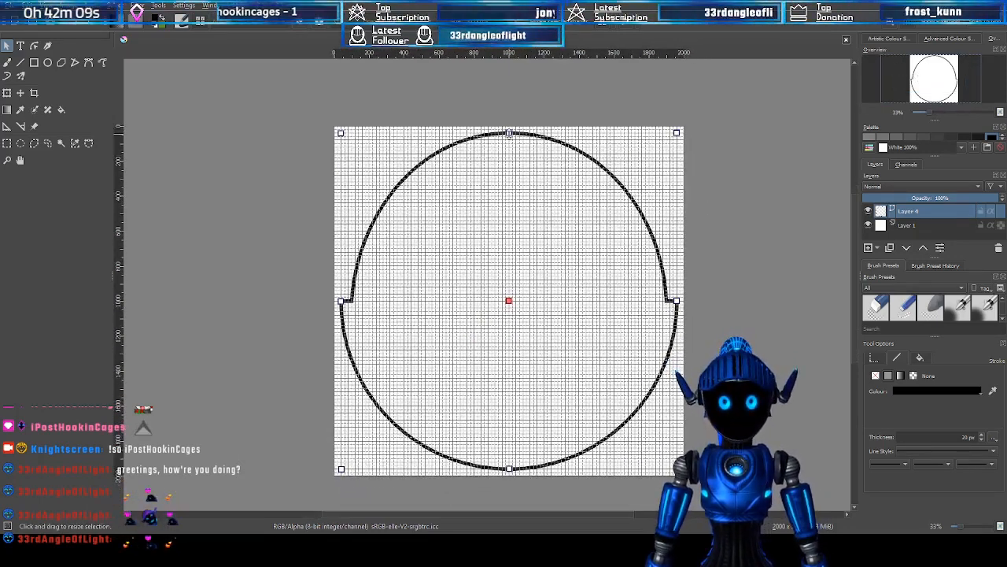
left_click(33, 44)
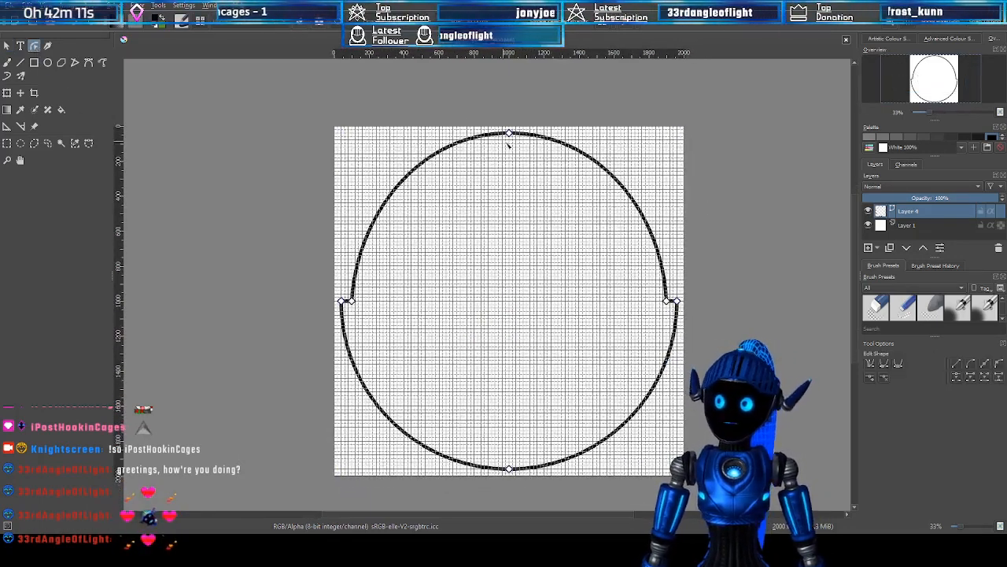
left_click_drag(510, 135, 510, 462)
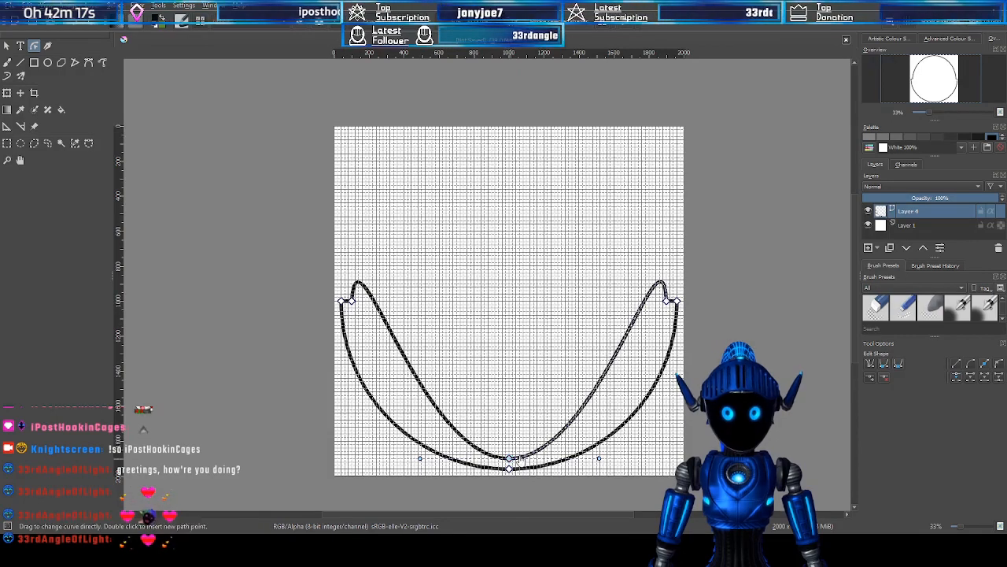
Flip the control handles of both inner step nodes downward, about 460 px below each node, so the inner curve follows the outer arc
left_click(668, 300)
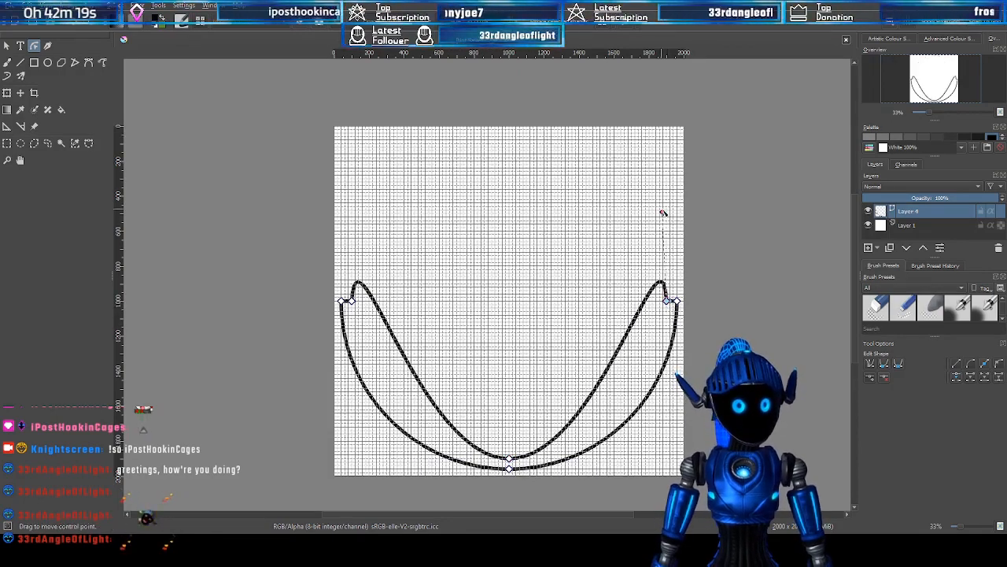
left_click_drag(663, 212, 664, 384)
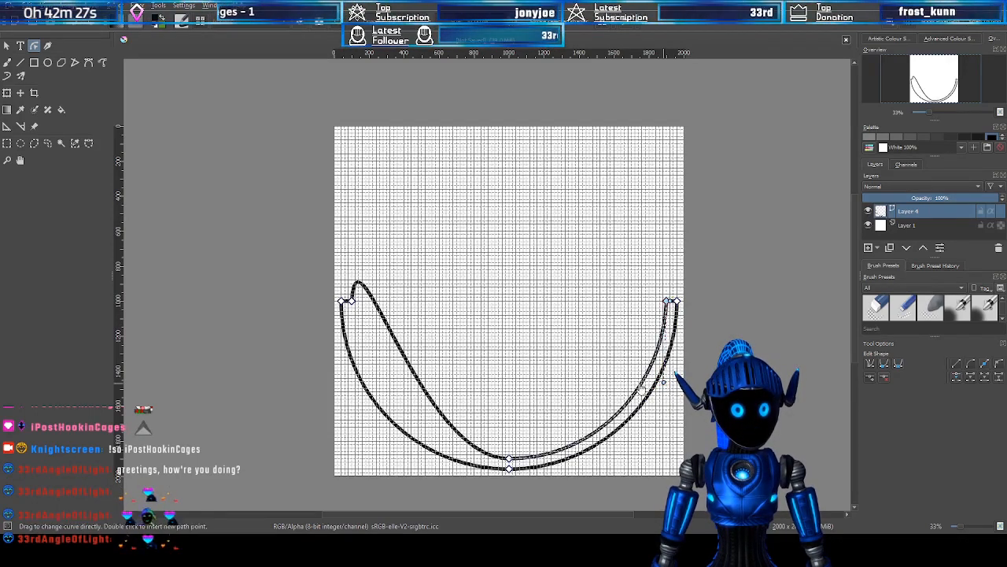
left_click(351, 301)
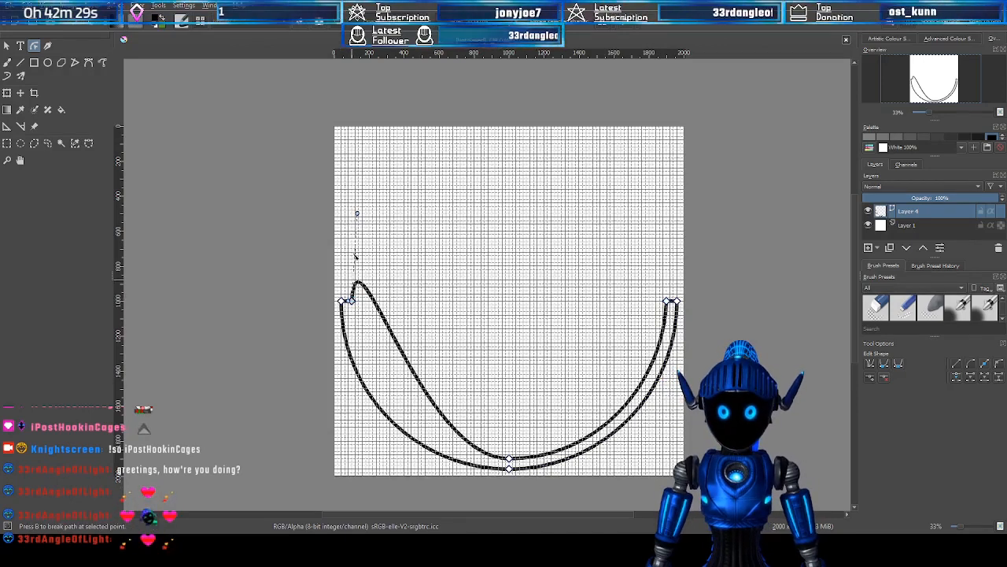
left_click_drag(381, 368, 355, 396)
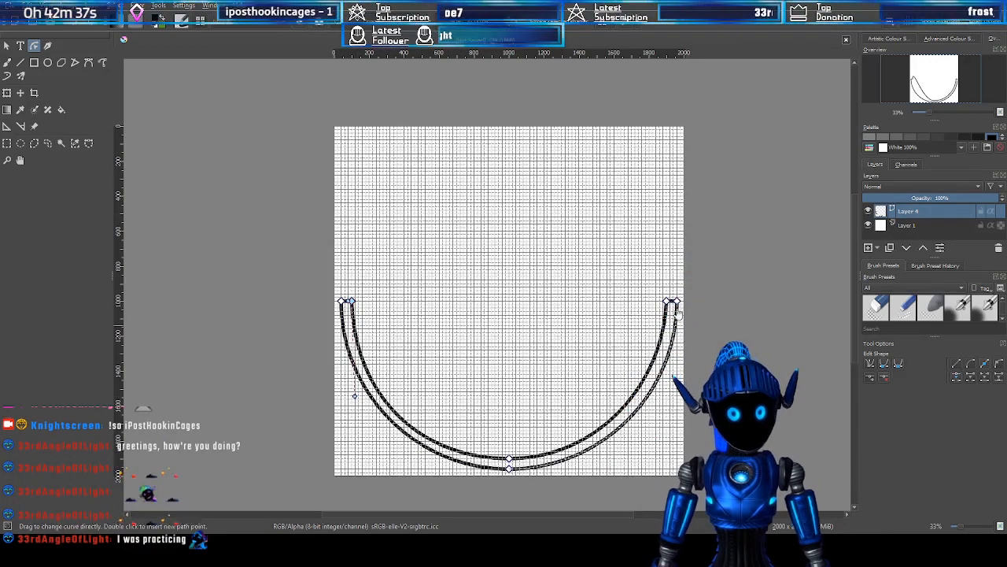
scroll(606, 396, "up", 1)
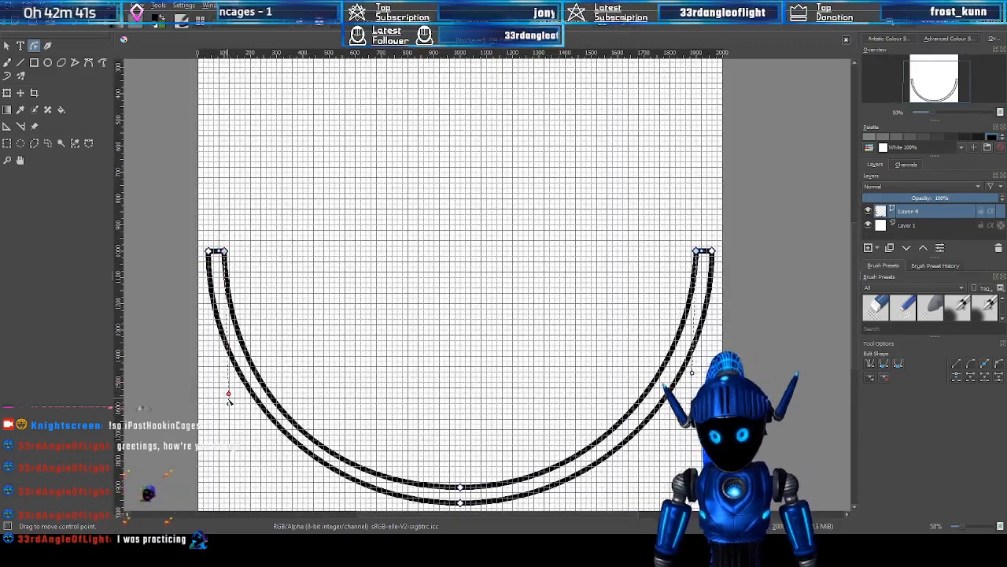
left_click_drag(230, 384, 232, 380)
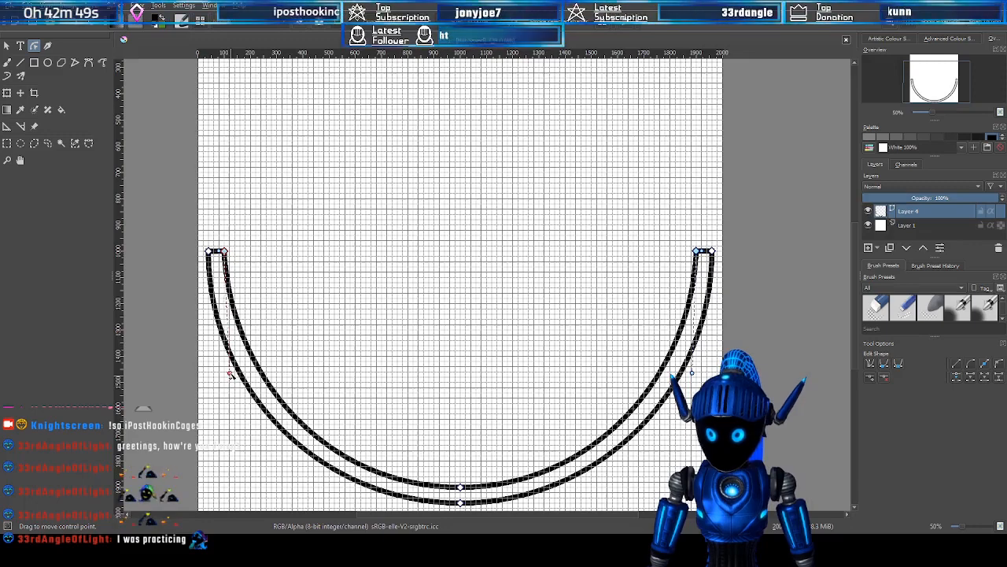
Inspect the U-shaped band for symmetry and even spacing between its inner and outer curves
scroll(526, 349, "down", 1)
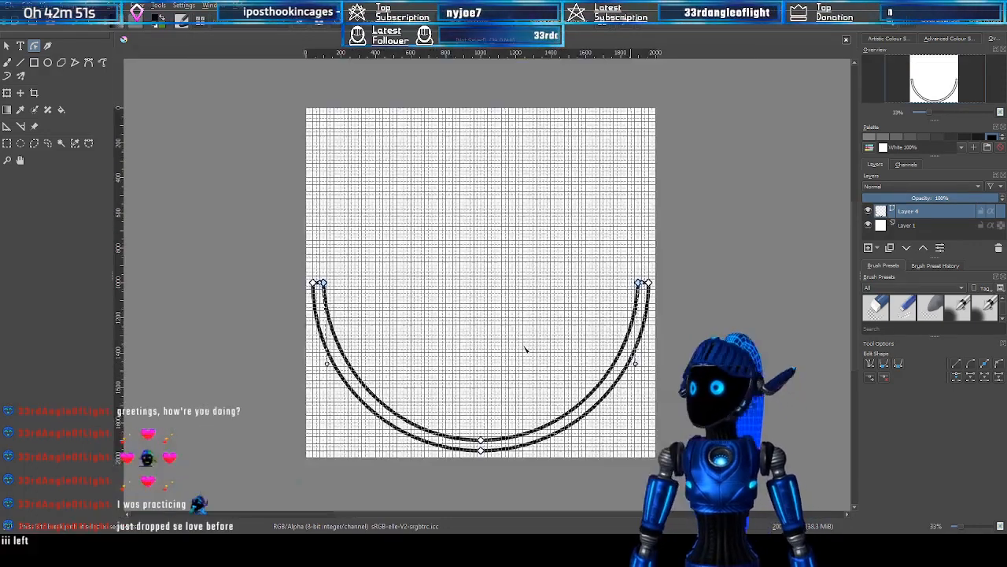
scroll(517, 350, "up", 1)
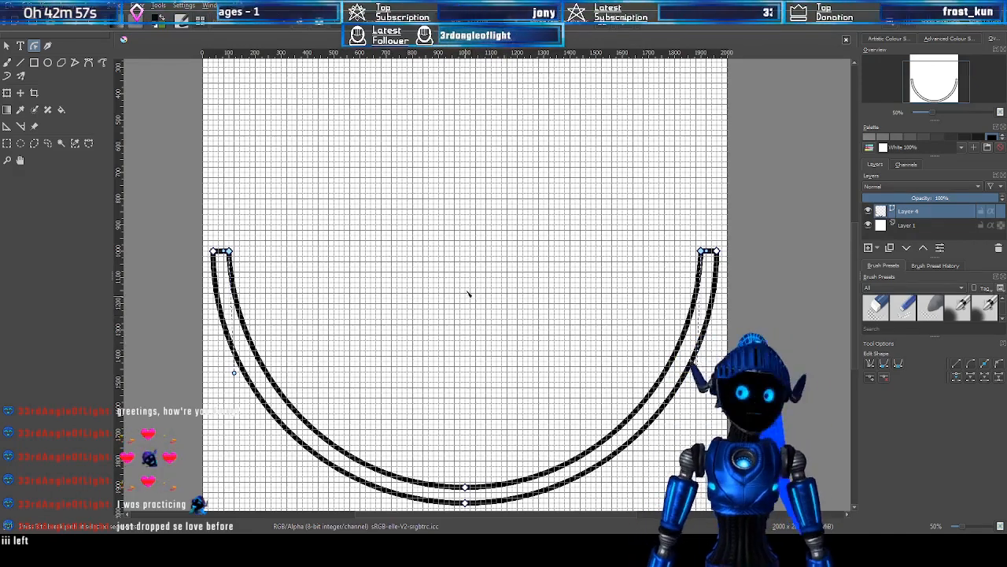
scroll(543, 318, "down", 1)
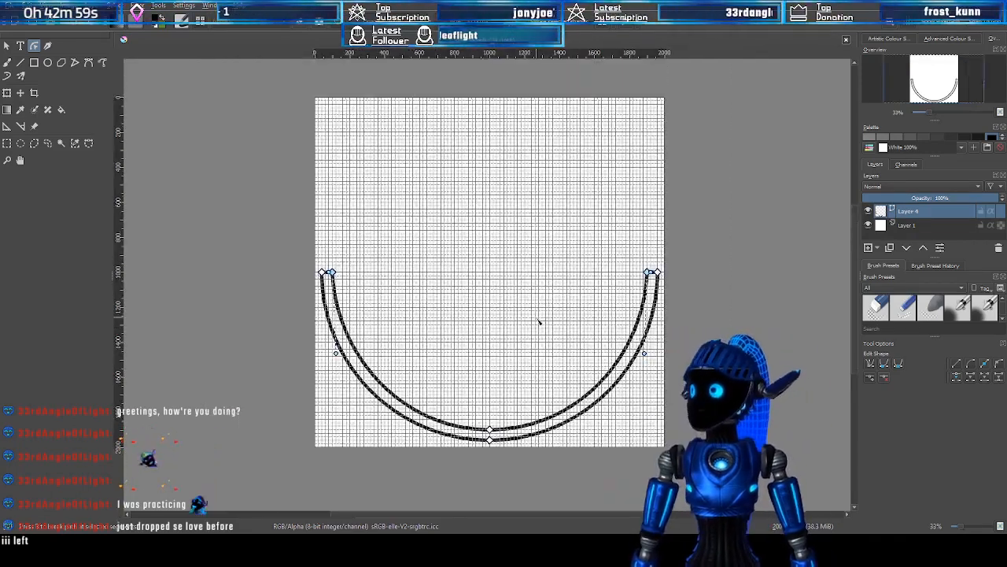
scroll(540, 322, "up", 1)
left_click(938, 91)
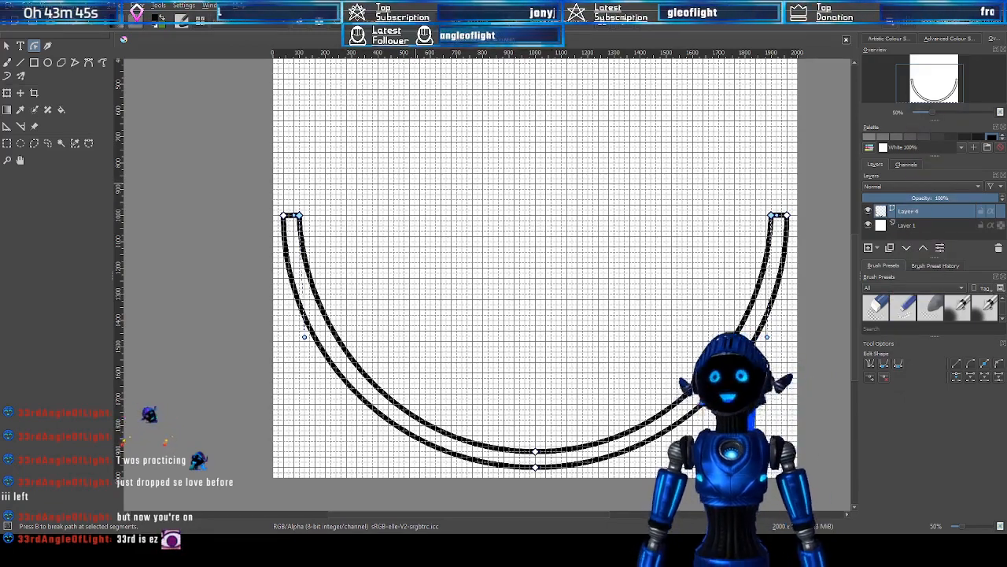
left_click_drag(941, 81, 940, 85)
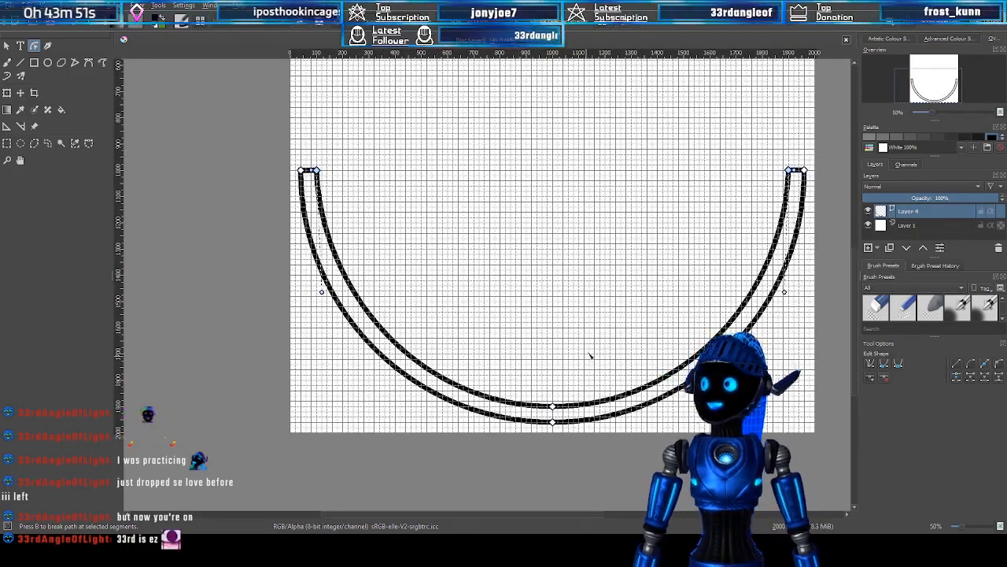
scroll(575, 346, "up", 1)
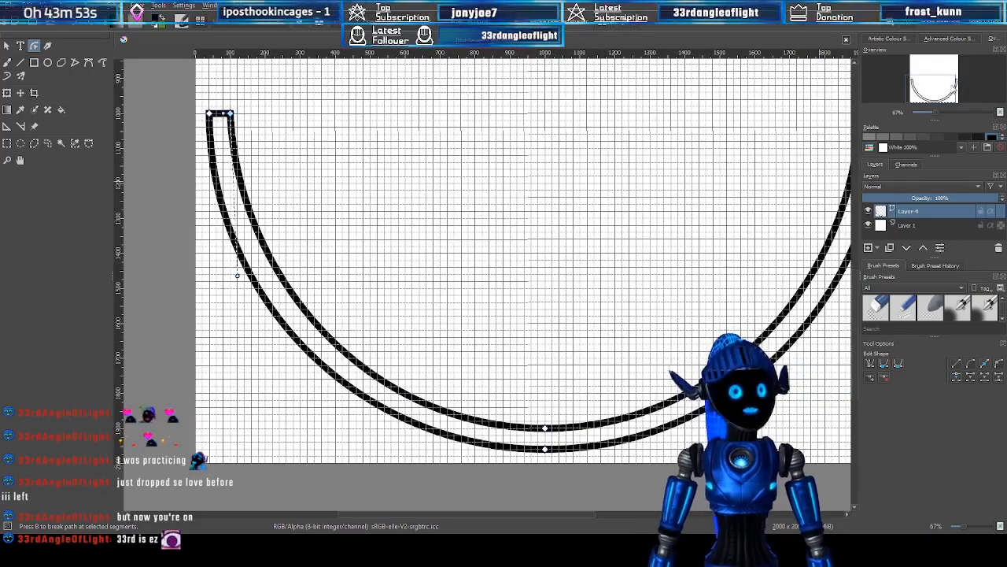
left_click_drag(925, 93, 929, 93)
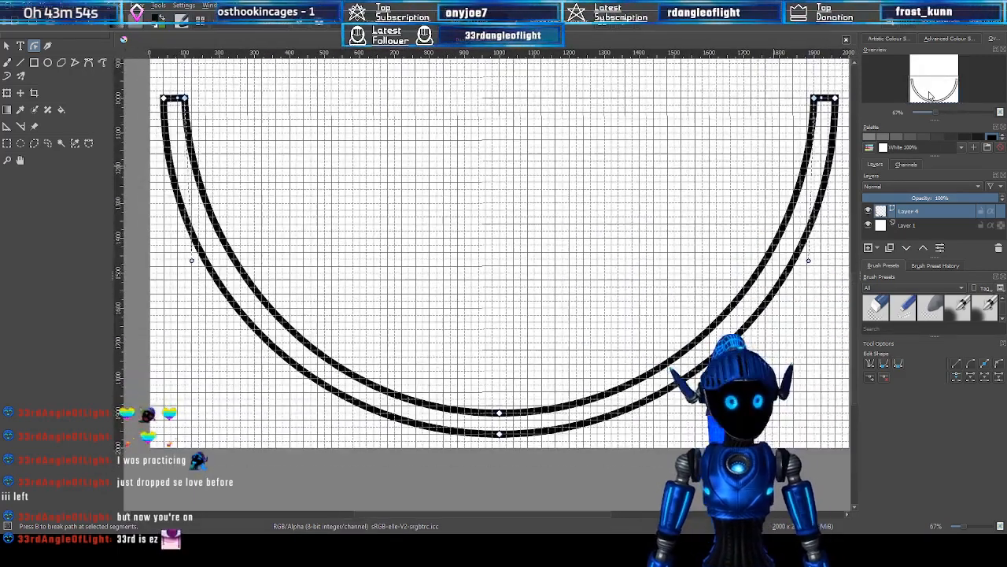
Select the whole U-shaped band, remove its stroke and give it a solid black fill
left_click(500, 413)
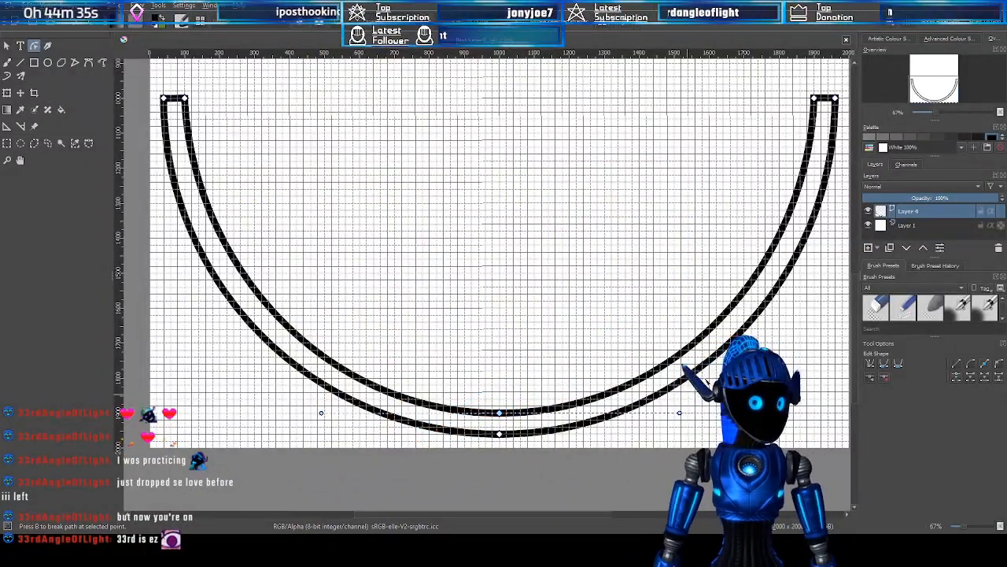
scroll(657, 253, "up", 2)
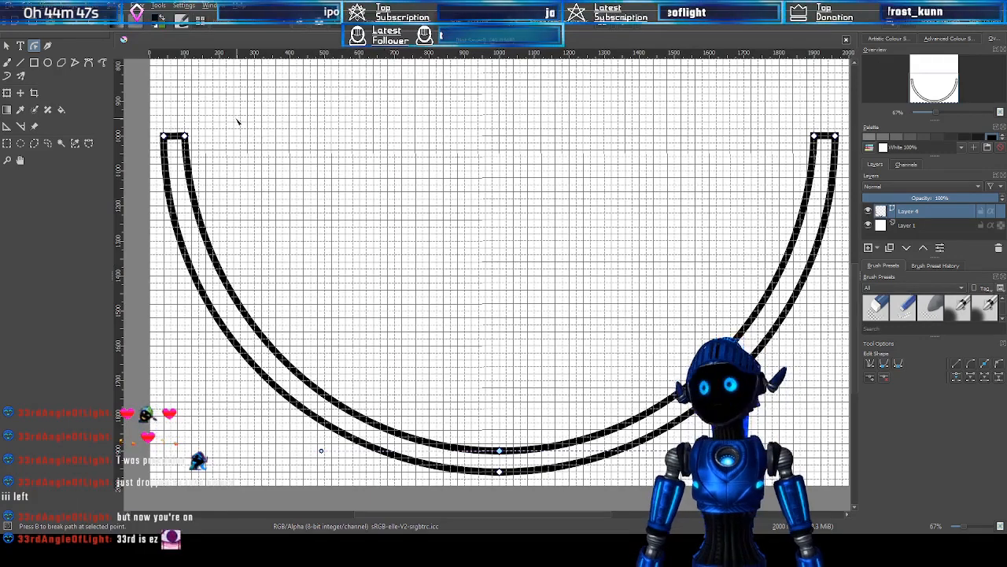
scroll(479, 198, "down", 2)
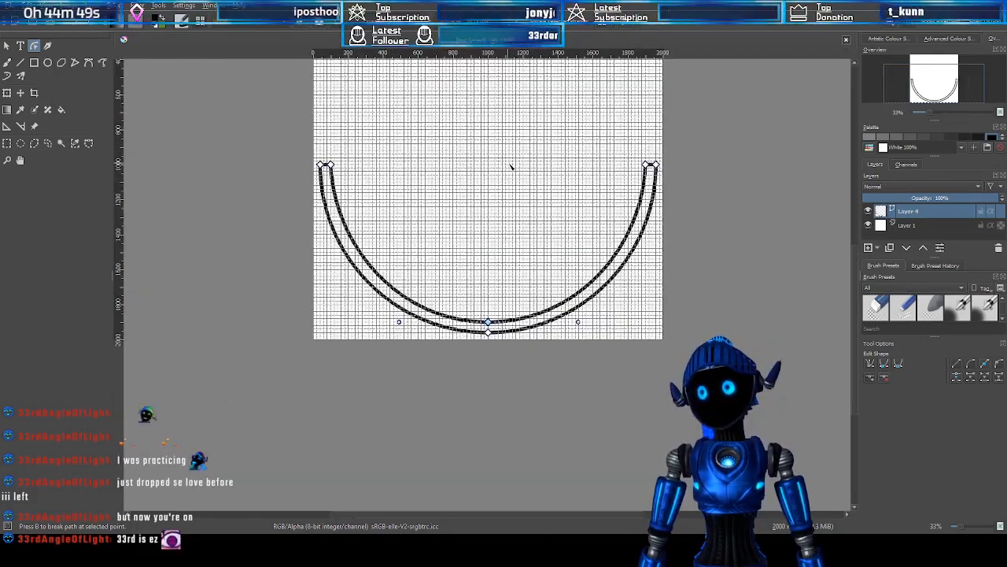
scroll(510, 166, "up", 1)
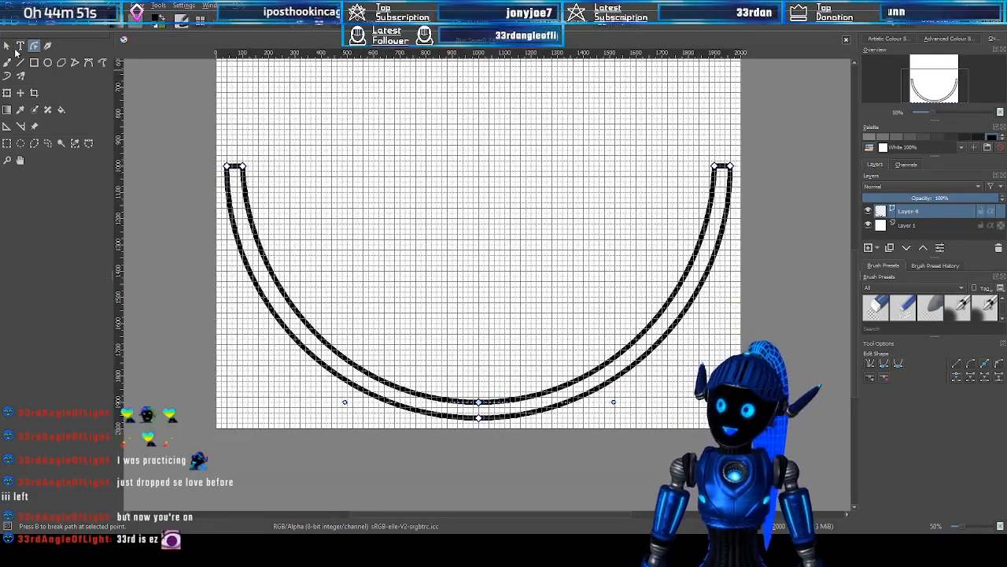
left_click(8, 45)
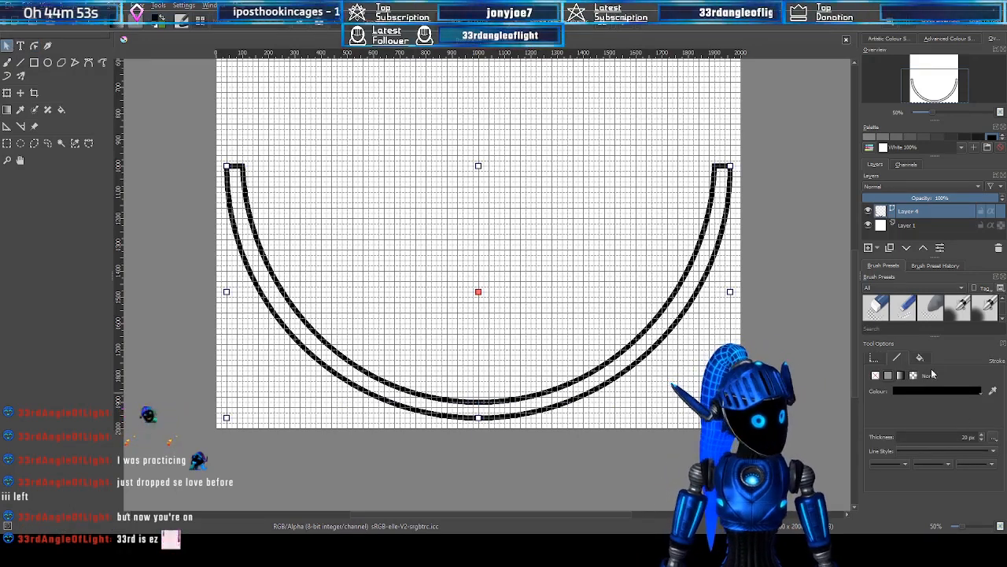
left_click(875, 375)
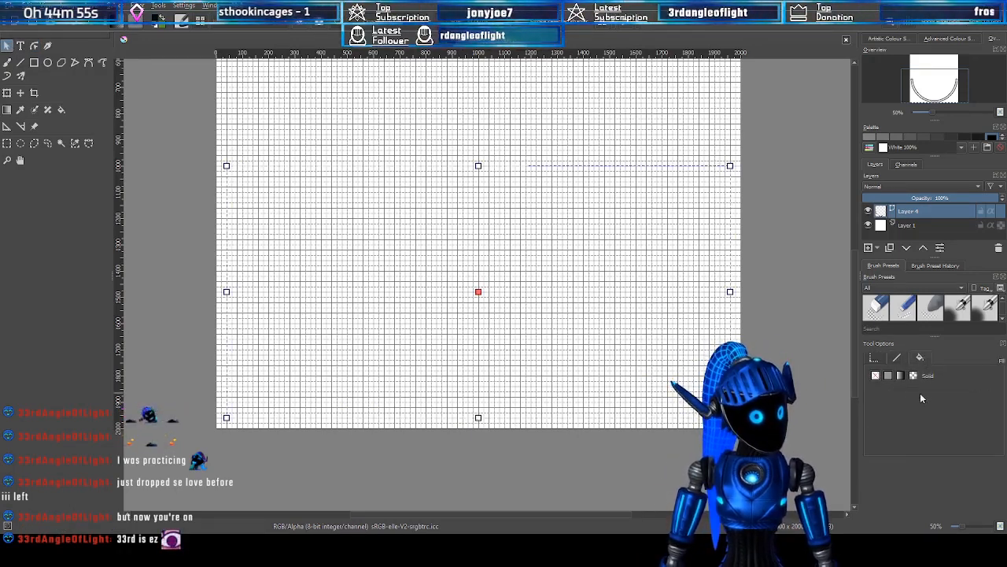
left_click(888, 375)
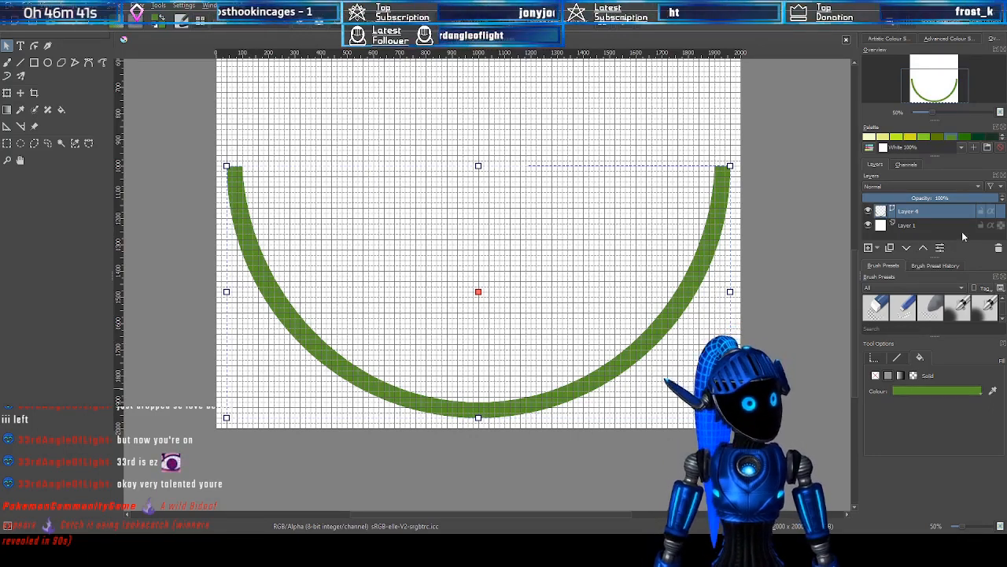
key("d")
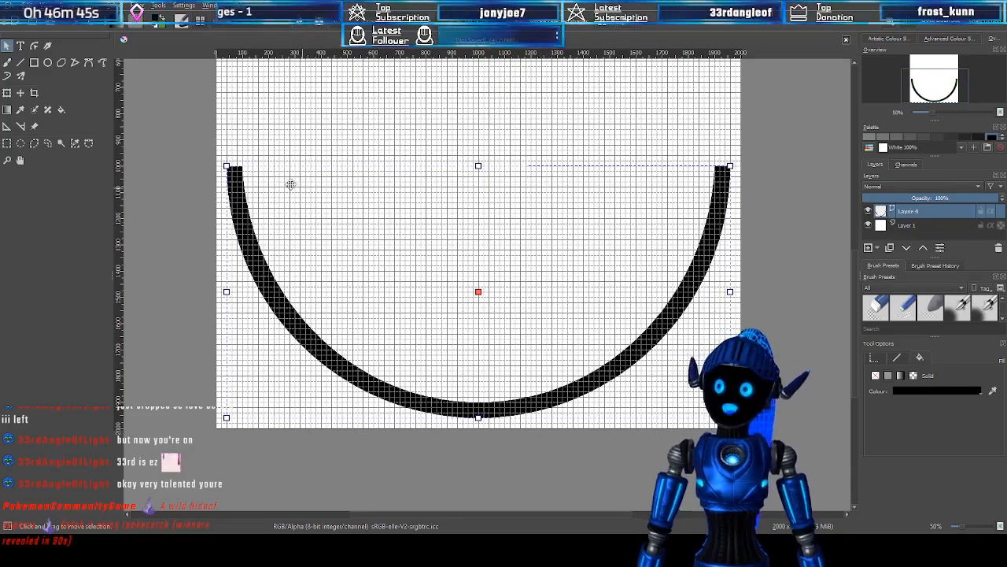
Inspect the filled black band for even width and symmetry, both up close and as a whole
scroll(288, 182, "up", 1)
left_click_drag(941, 83, 947, 84)
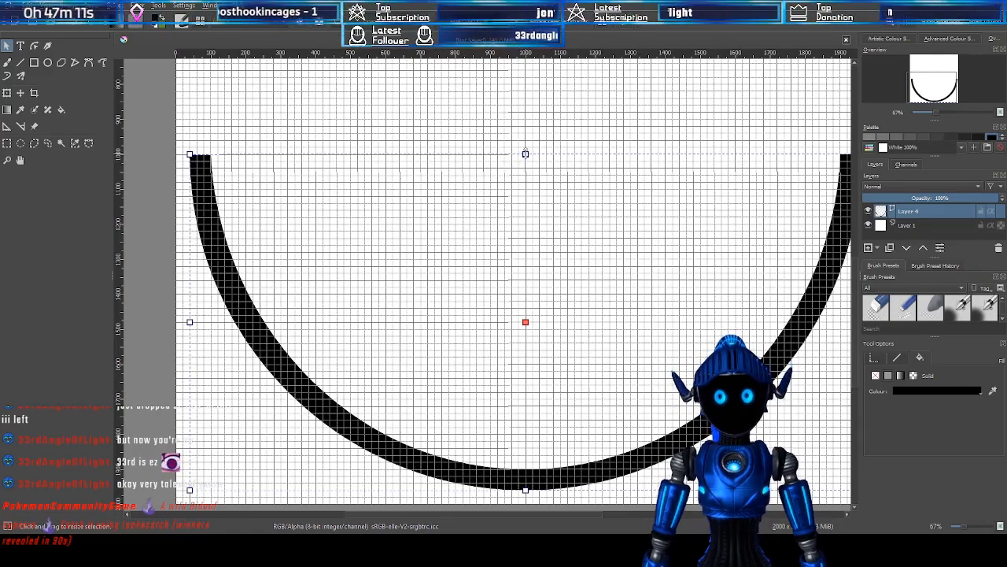
left_click_drag(934, 93, 936, 87)
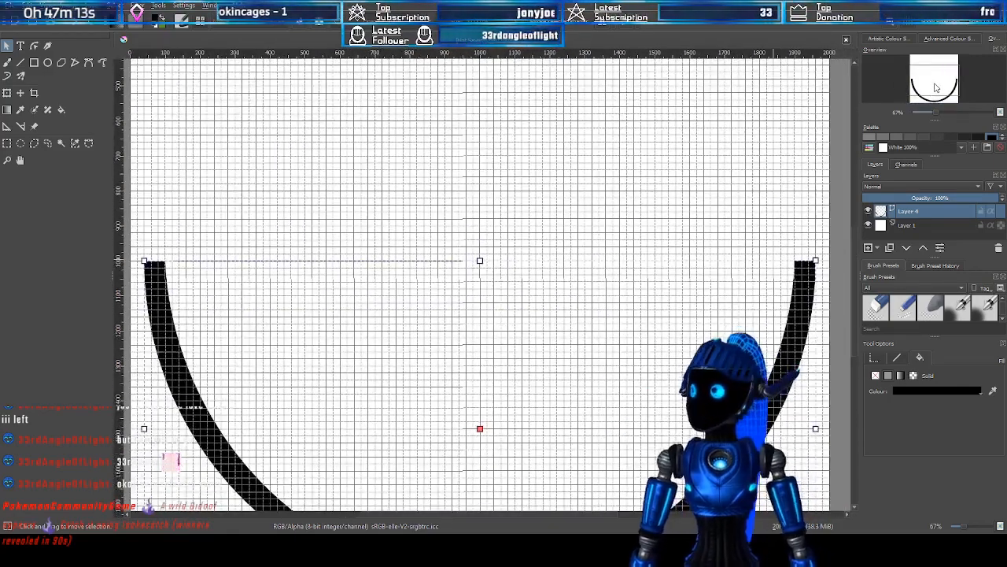
scroll(563, 225, "down", 2)
scroll(567, 225, "up", 2)
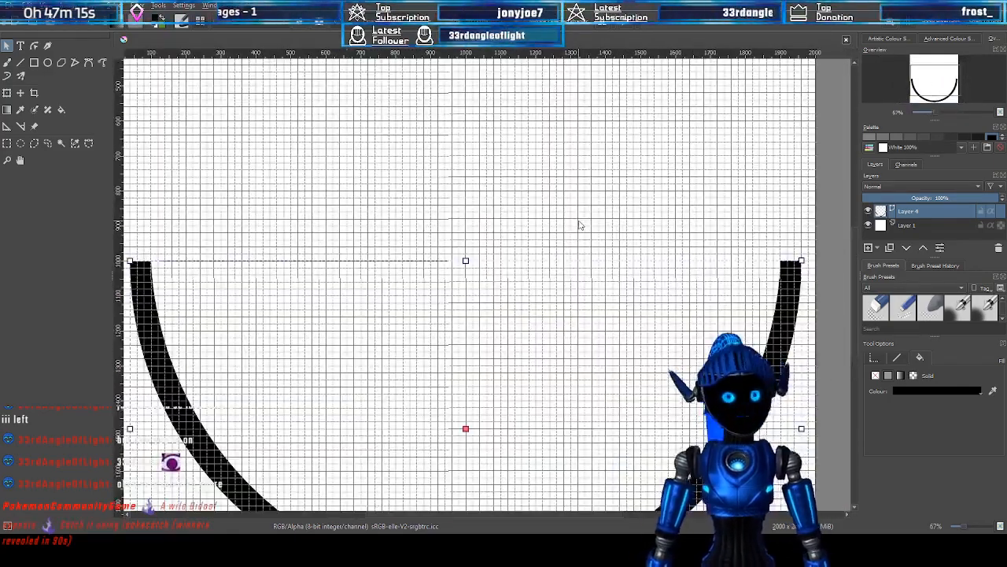
scroll(578, 225, "down", 1)
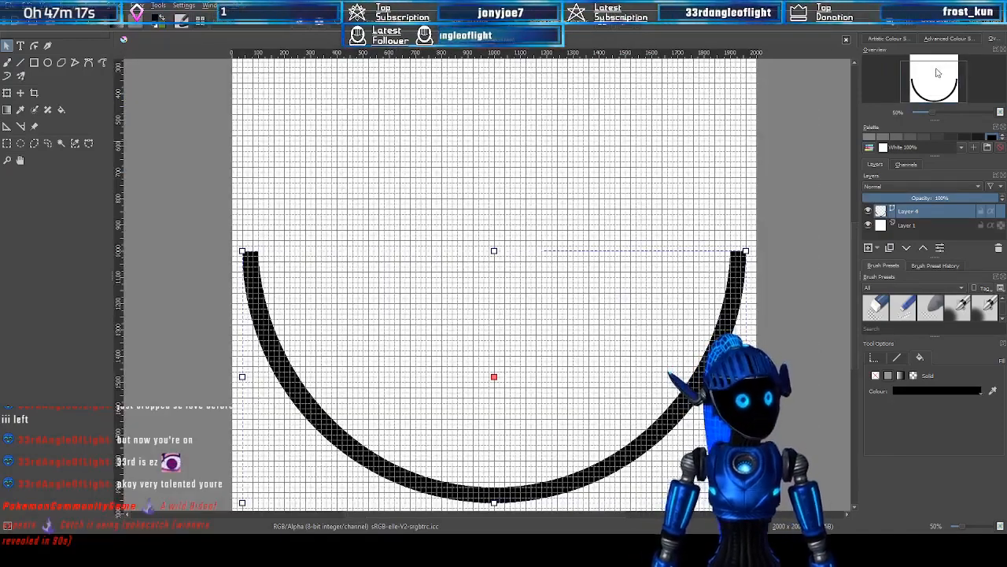
left_click_drag(936, 68, 937, 92)
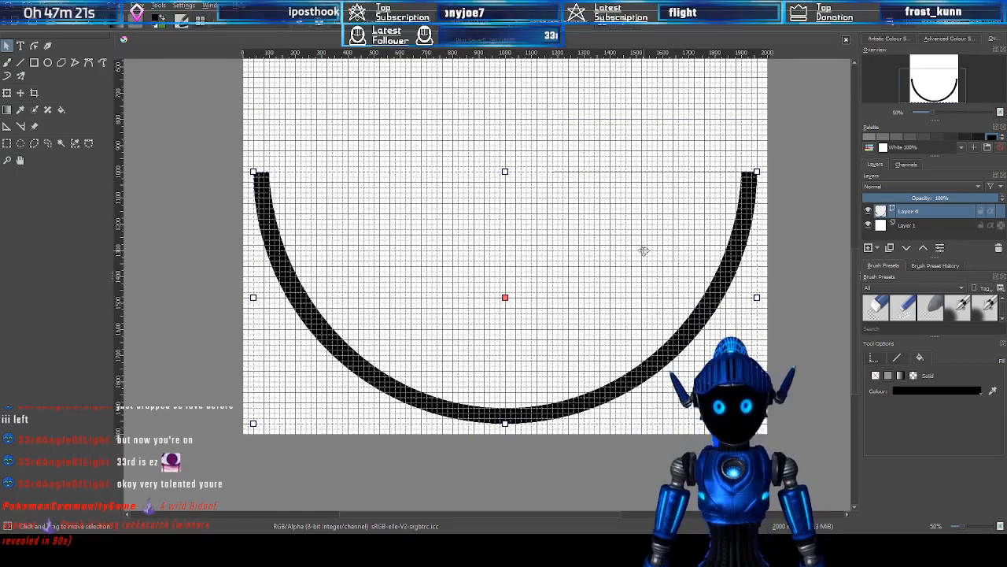
scroll(641, 270, "up", 1)
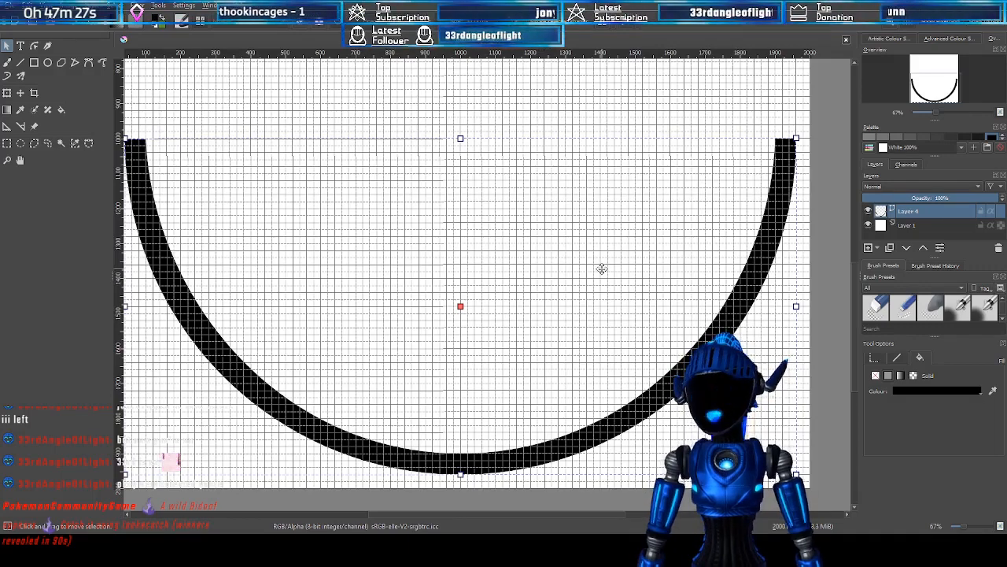
scroll(606, 265, "down", 1)
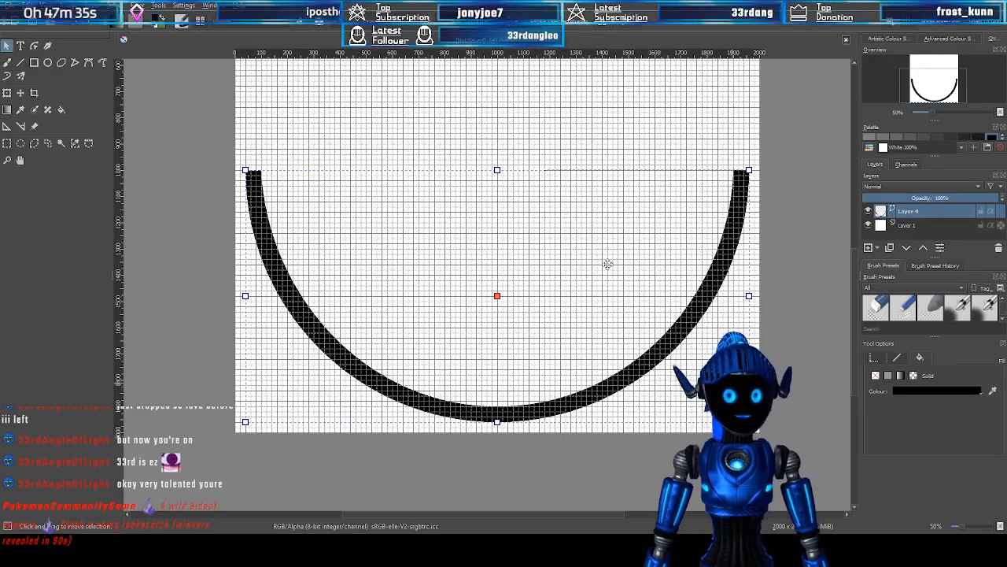
left_click_drag(935, 91, 936, 89)
scroll(498, 346, "up", 1)
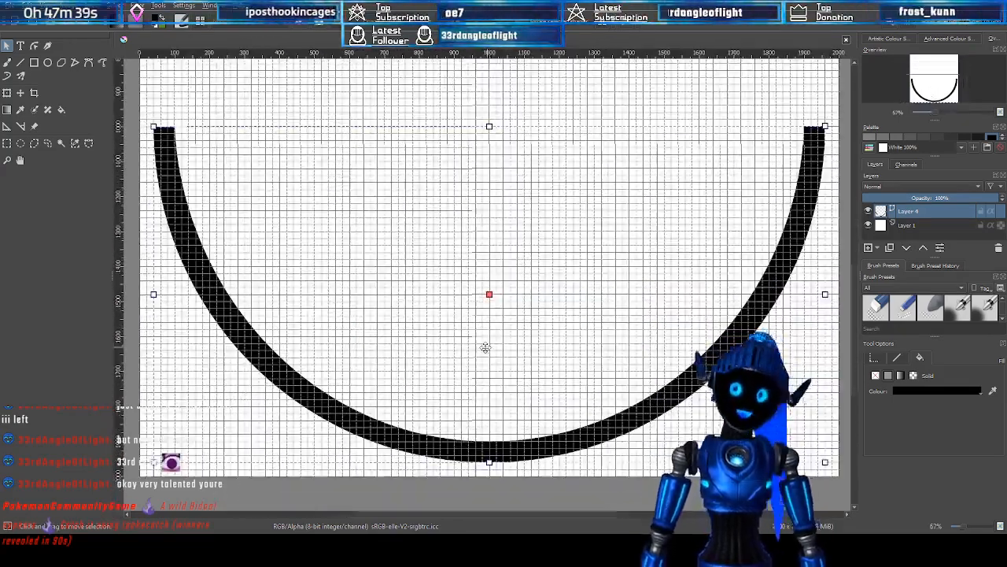
mouse_move(936, 85)
left_mouse_down()
mouse_move(937, 75)
mouse_move(948, 86)
left_mouse_up()
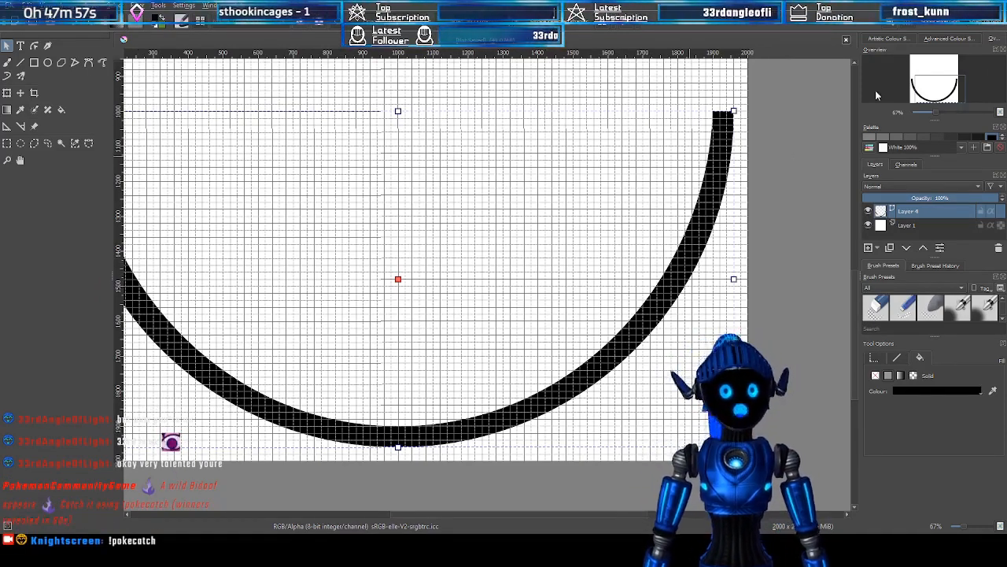
left_click_drag(931, 92, 925, 84)
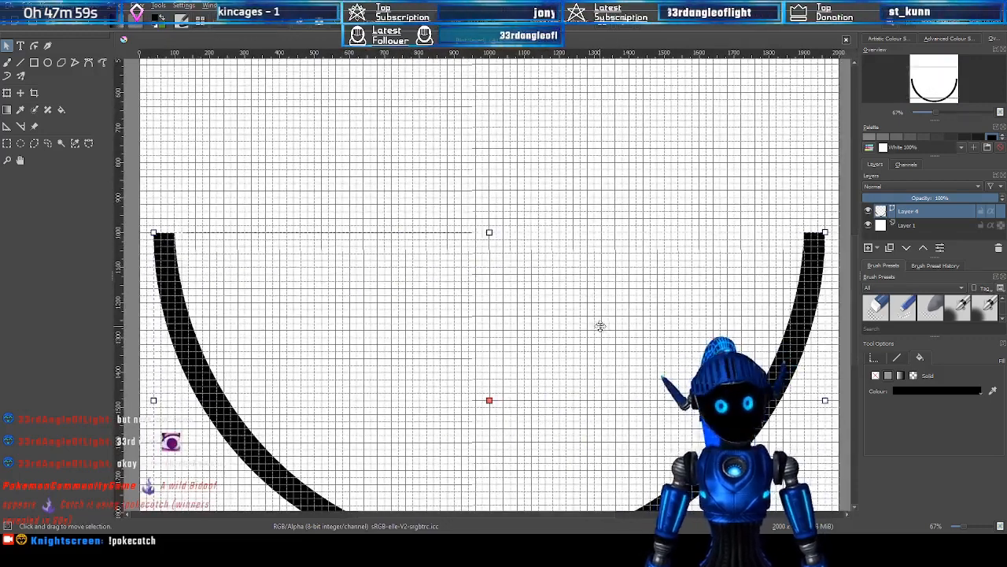
scroll(618, 330, "down", 1)
scroll(398, 315, "up", 1)
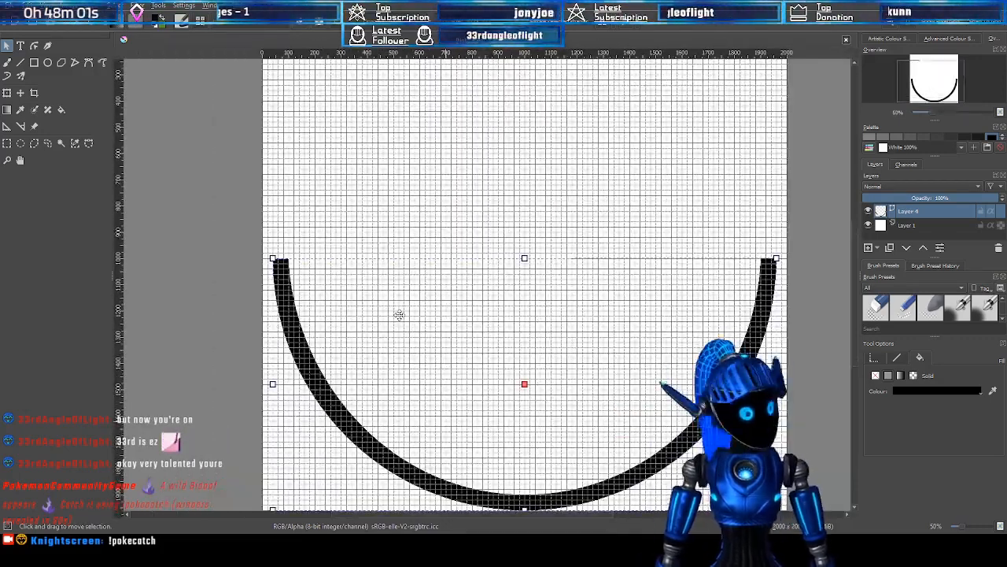
scroll(398, 315, "down", 1)
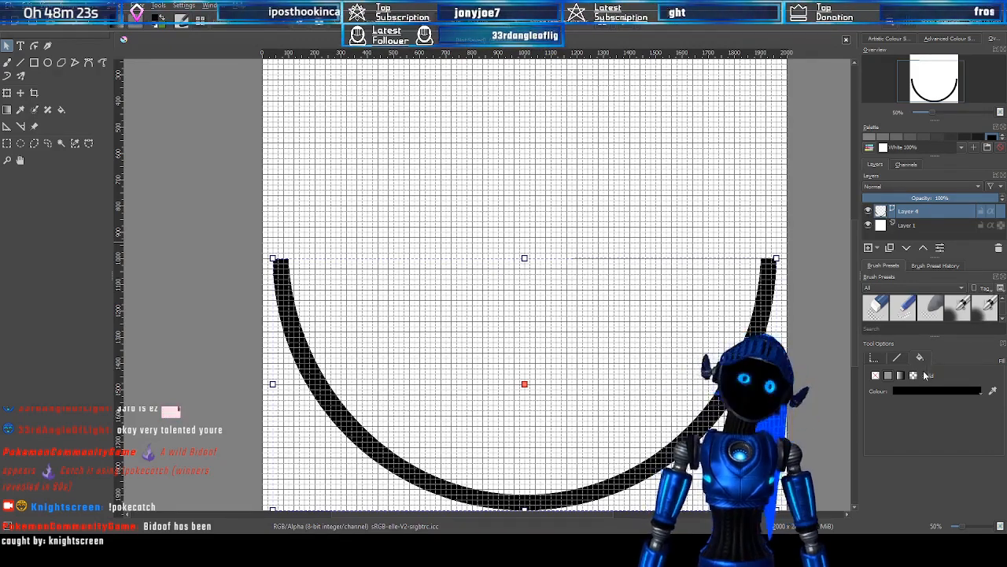
Remove the band's fill and give its outline a solid black stroke
left_click(875, 375)
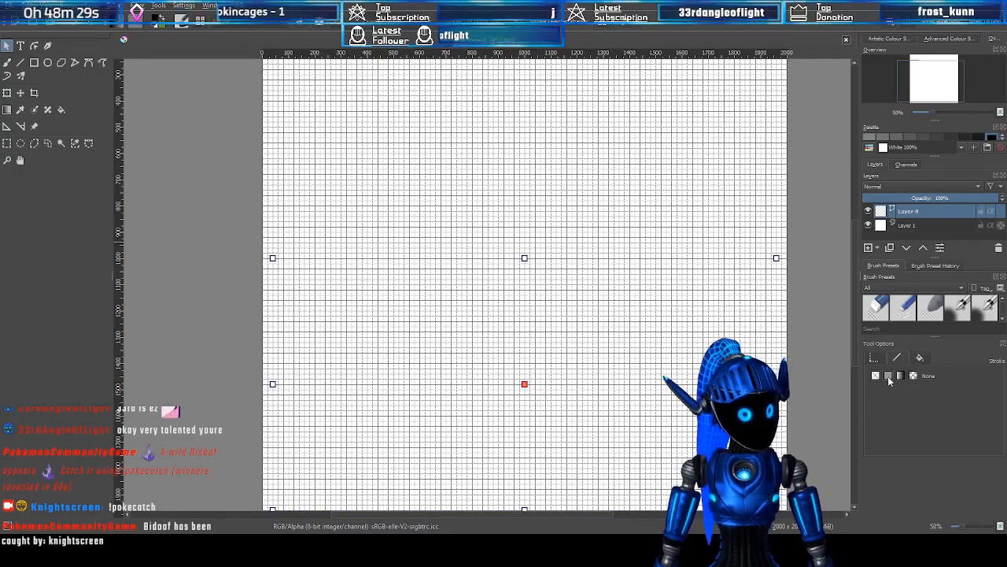
left_click(889, 375)
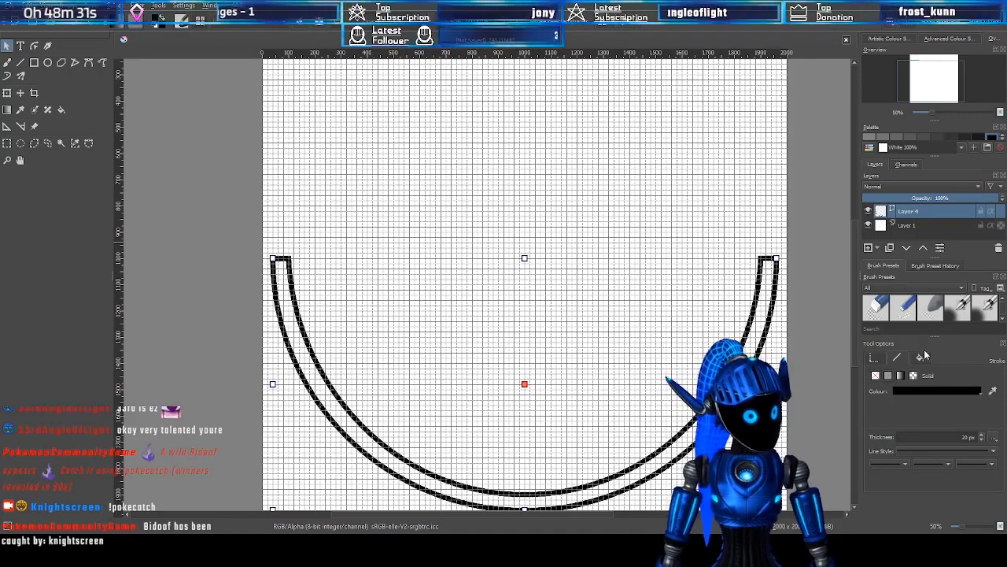
left_click(897, 359)
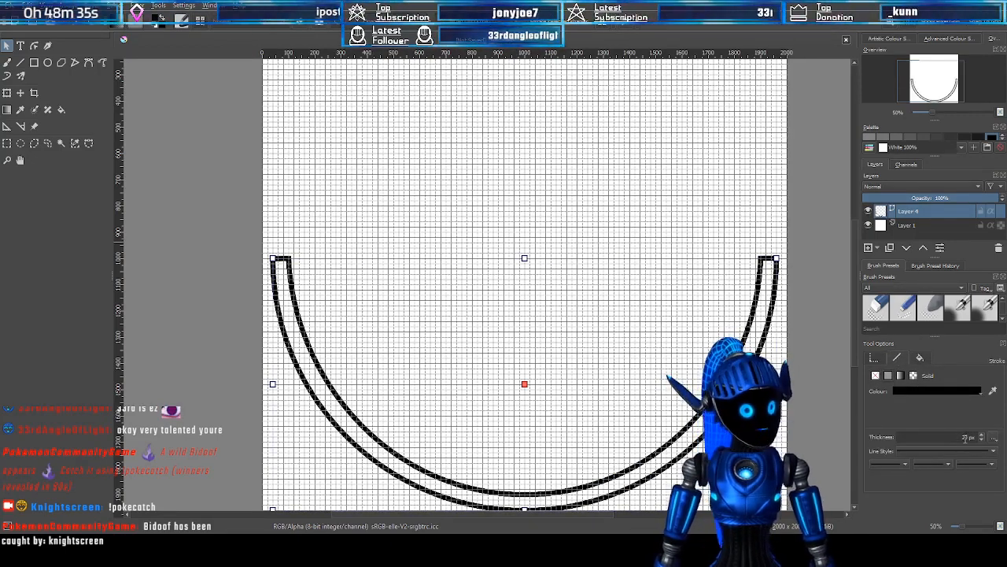
Try stroke thicknesses of 30 px and 50 px on the band's outline, and settle on 40 px
left_click_drag(961, 437, 977, 436)
type("30")
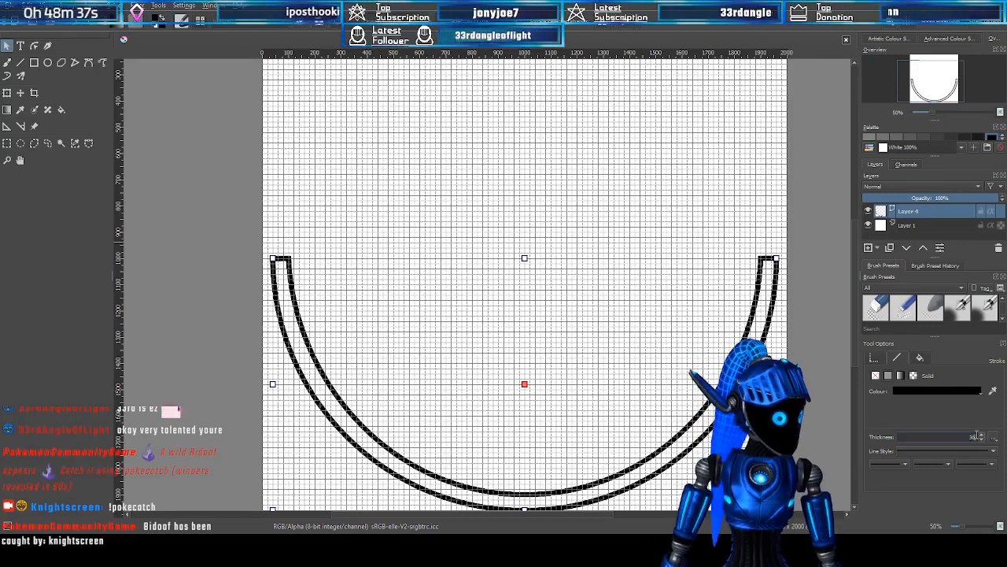
key("Return")
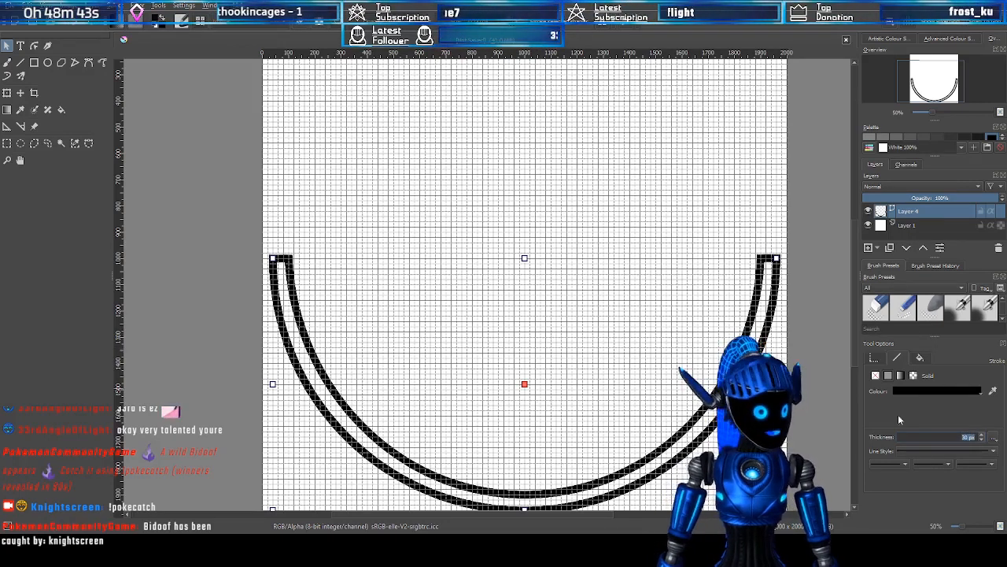
type("50")
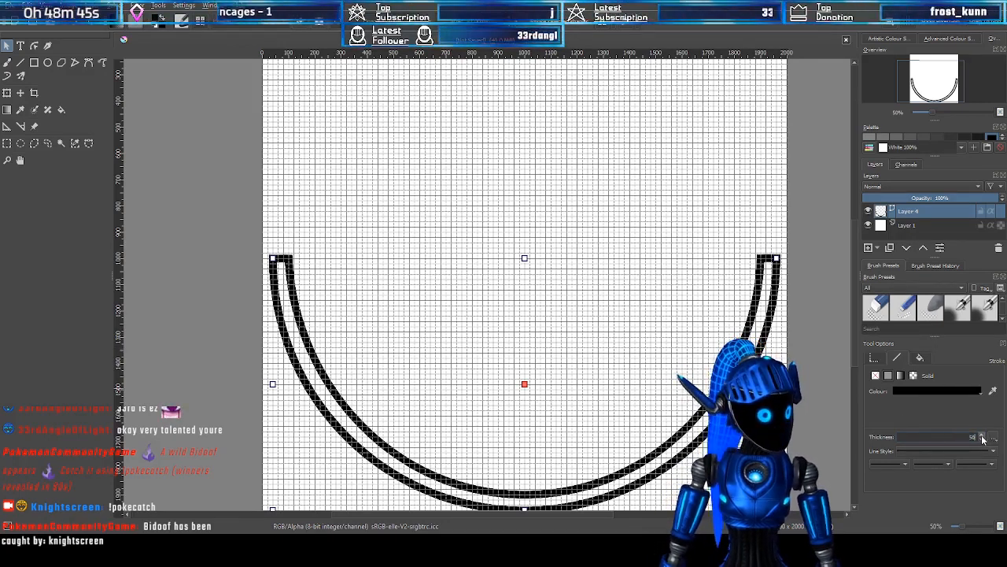
key("Return")
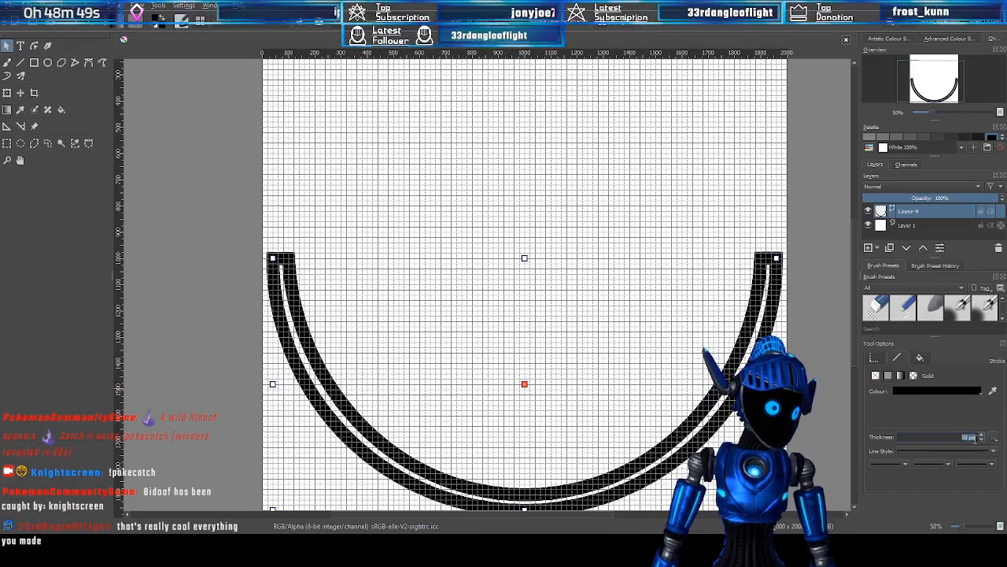
type("40")
key("Return")
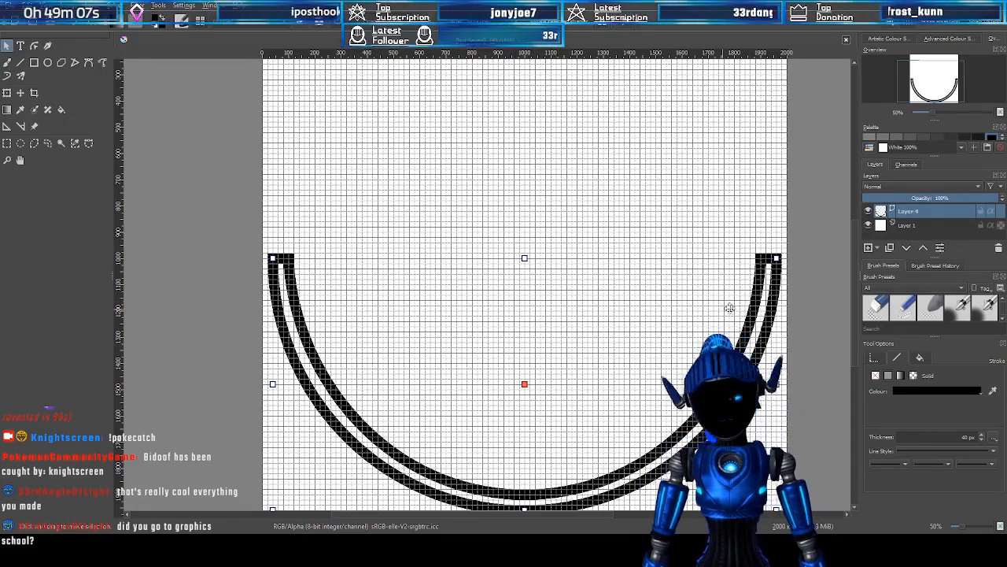
Examine the band with its thicker outline and its placement on the whole canvas
left_click(936, 76)
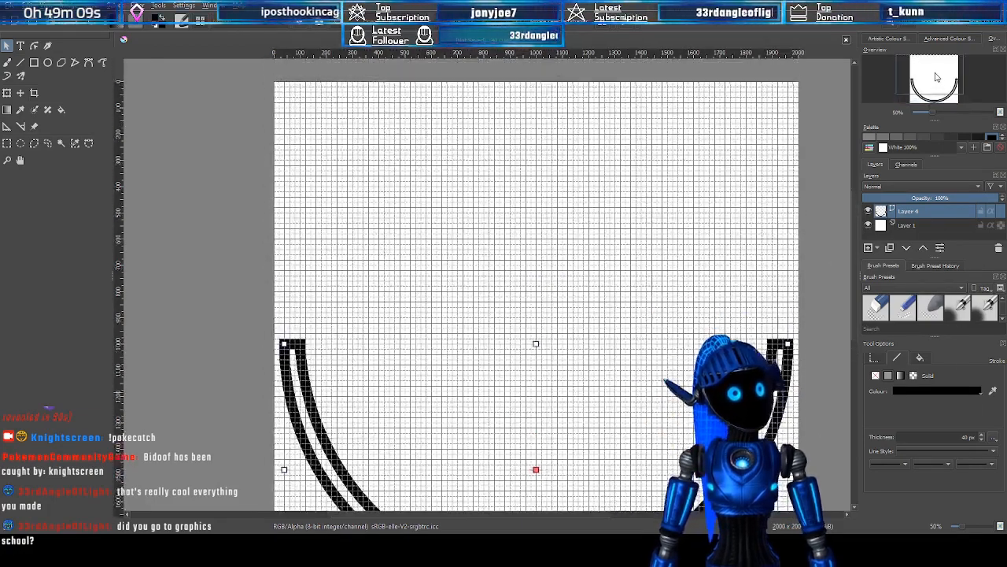
left_click_drag(935, 72, 927, 81)
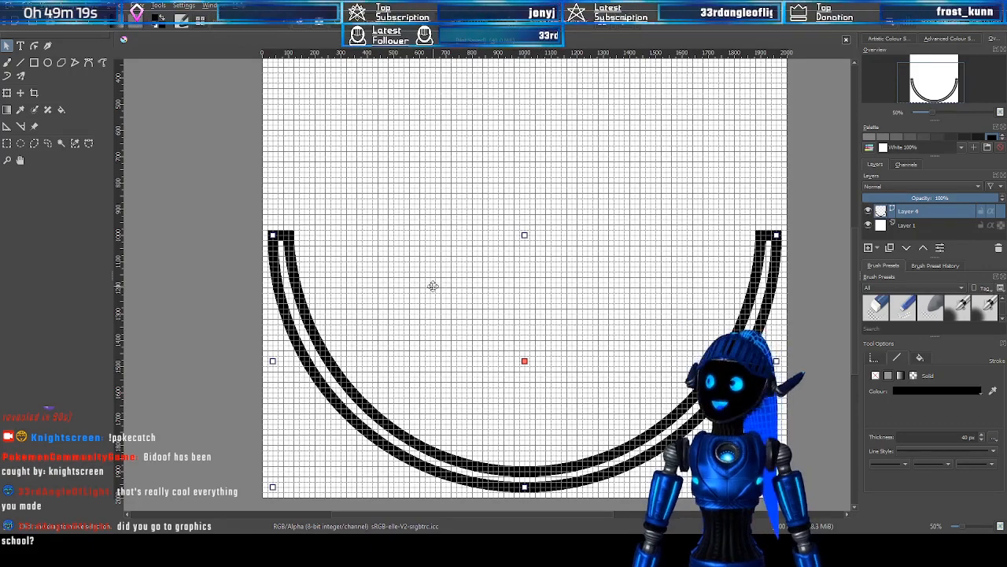
left_click(942, 76)
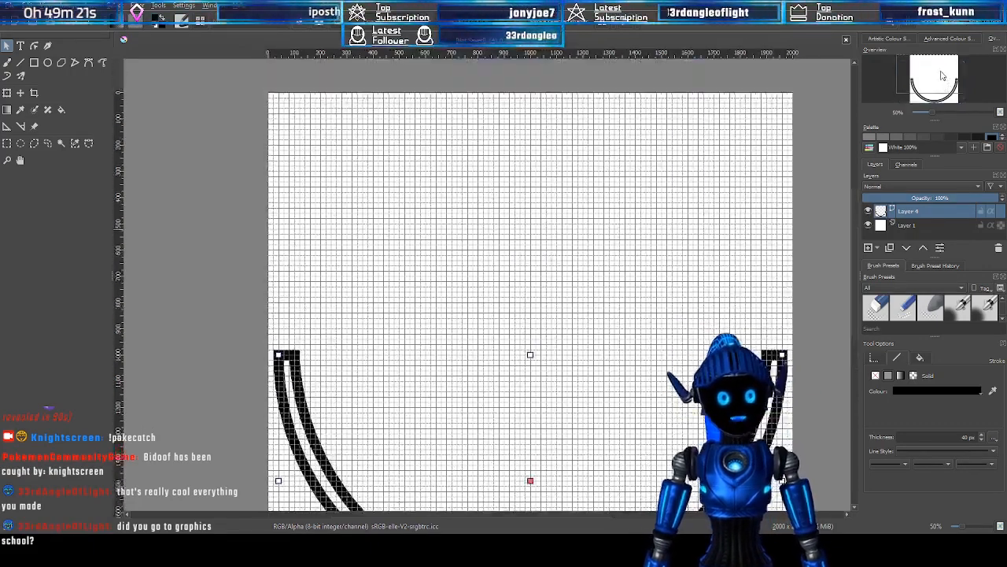
left_click_drag(942, 76, 924, 87)
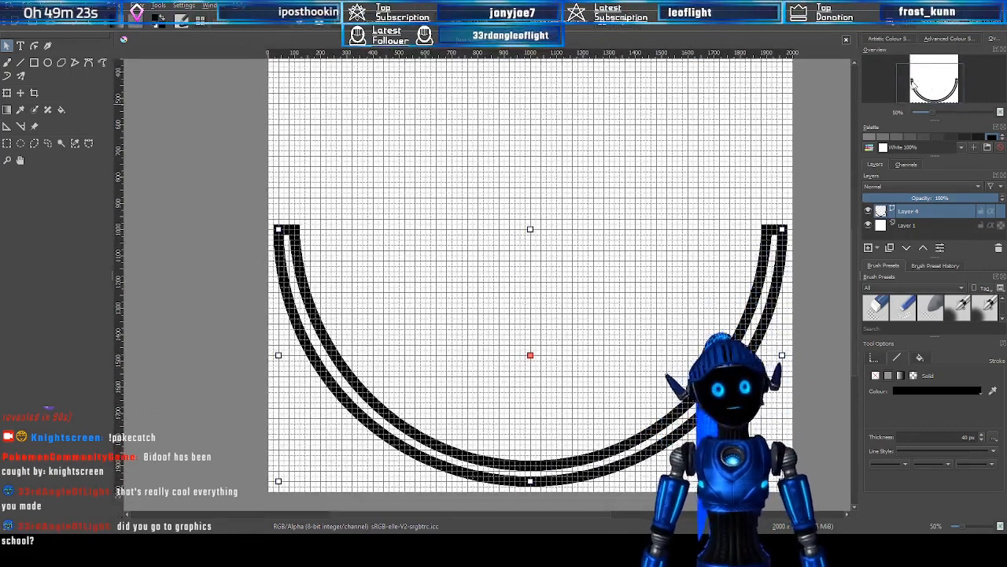
left_click(939, 76)
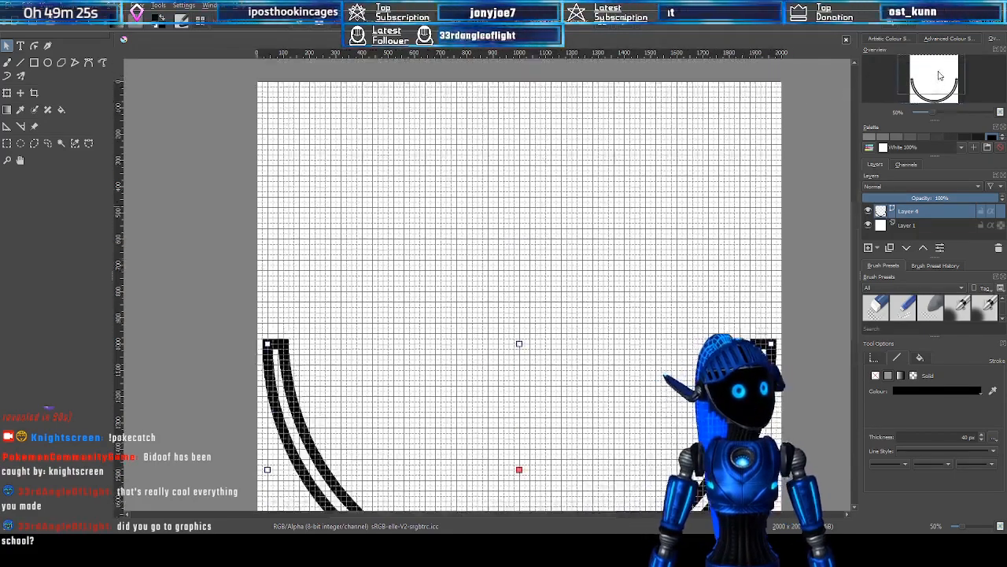
mouse_move(939, 75)
left_mouse_down()
mouse_move(943, 85)
mouse_move(925, 70)
mouse_move(926, 83)
left_mouse_up()
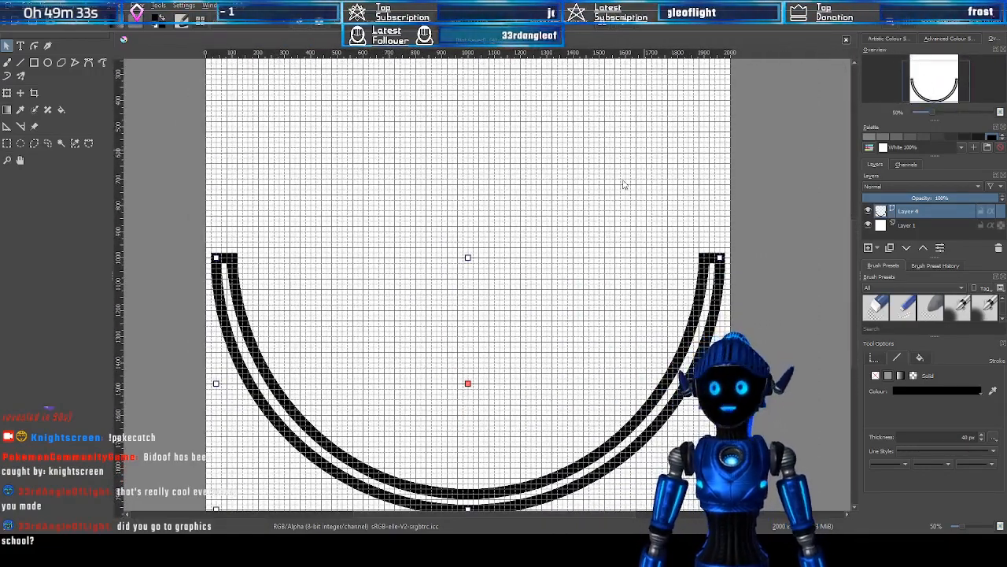
scroll(596, 213, "down", 1)
scroll(591, 218, "up", 1)
scroll(593, 219, "down", 1)
scroll(591, 218, "up", 1)
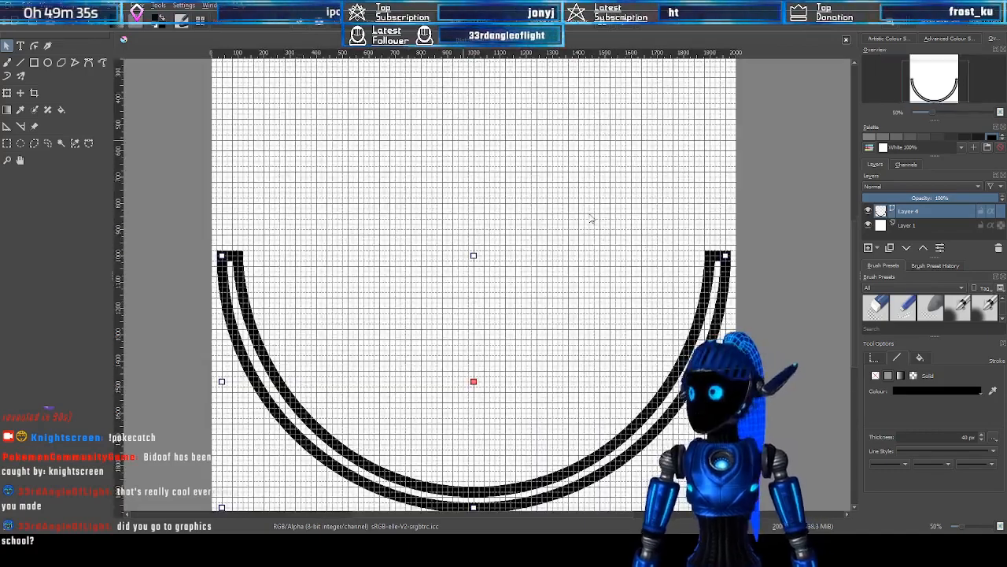
scroll(592, 218, "down", 1)
scroll(590, 218, "up", 1)
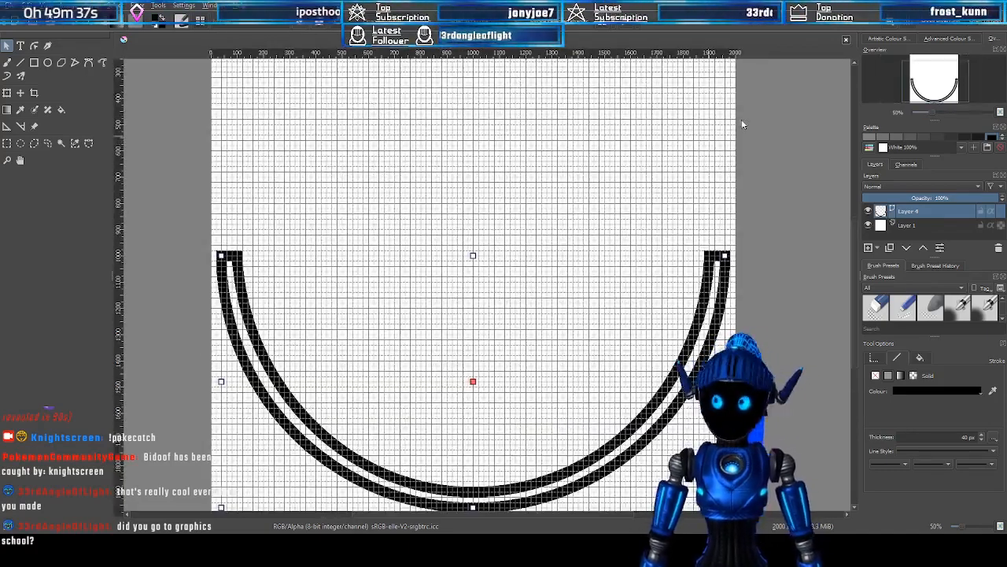
scroll(614, 192, "up", 1)
scroll(614, 193, "down", 1)
scroll(613, 193, "down", 1)
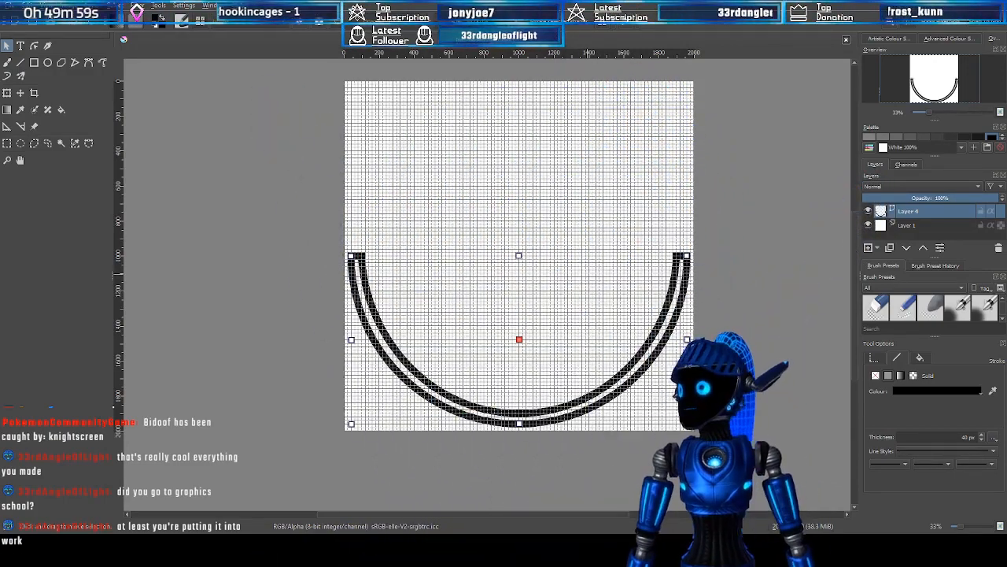
scroll(642, 300, "up", 1)
left_click_drag(963, 83, 954, 84)
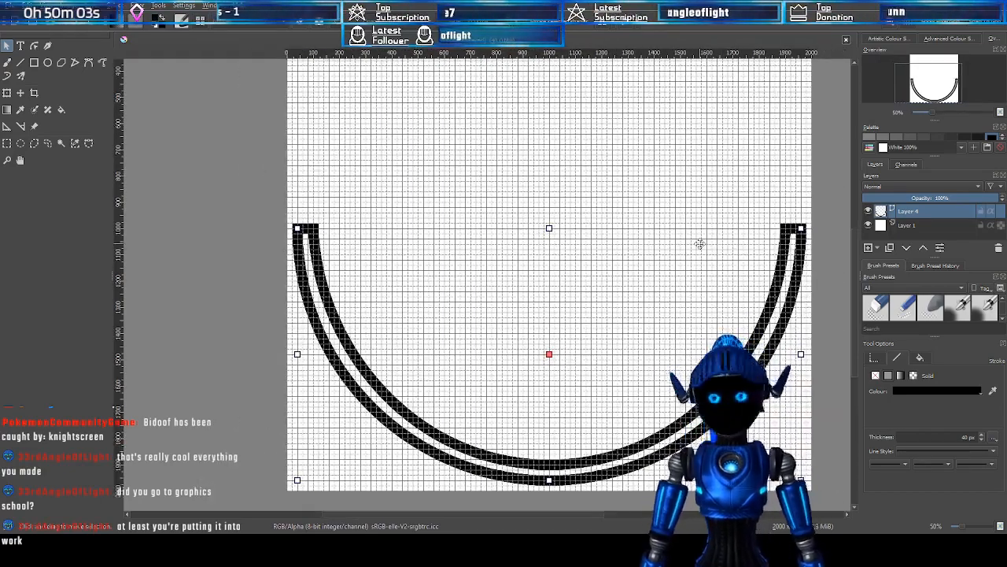
left_click_drag(936, 78, 938, 77)
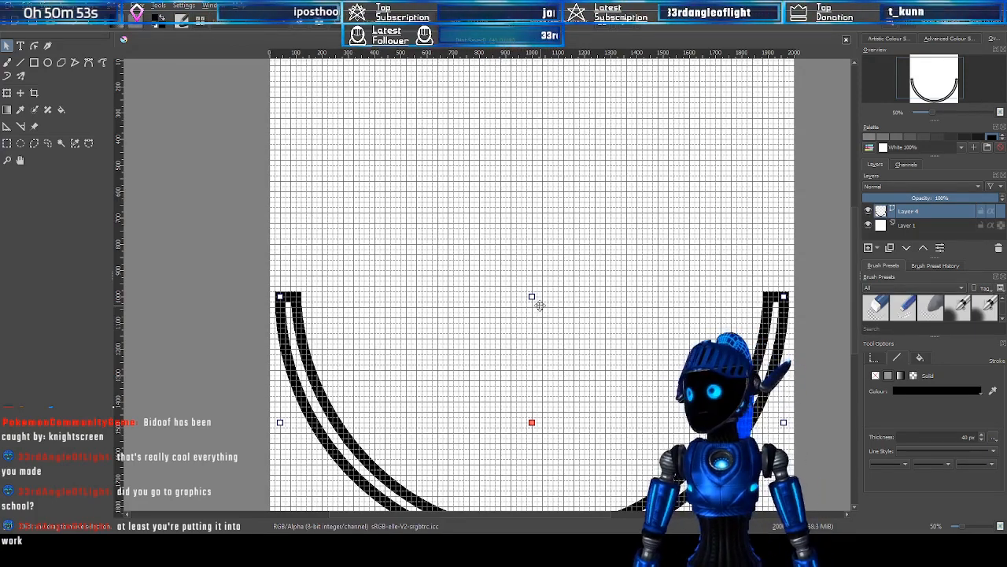
mouse_move(933, 80)
left_mouse_down()
mouse_move(940, 92)
mouse_move(926, 87)
left_mouse_up()
scroll(692, 236, "up", 1)
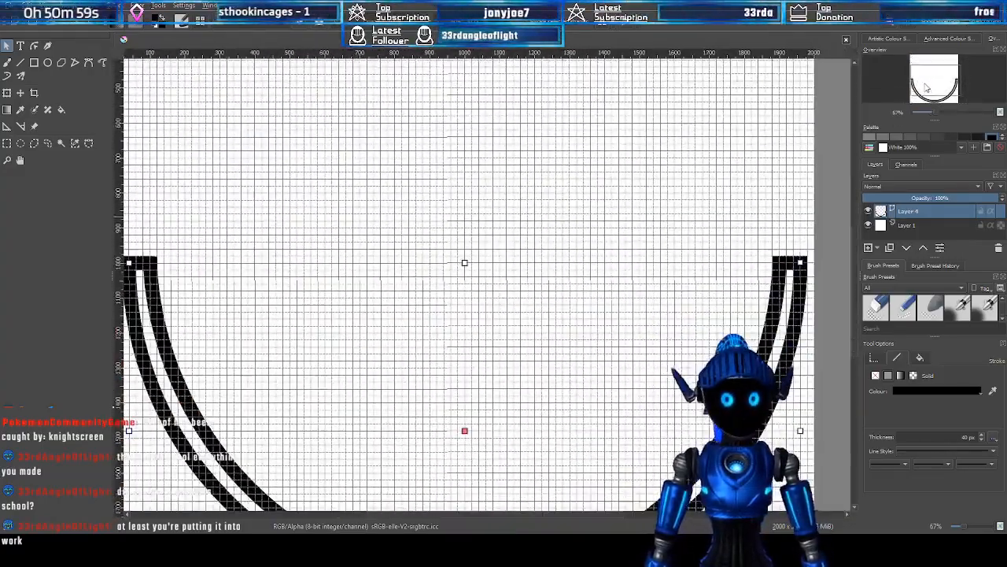
scroll(480, 358, "down", 1)
scroll(556, 285, "up", 1)
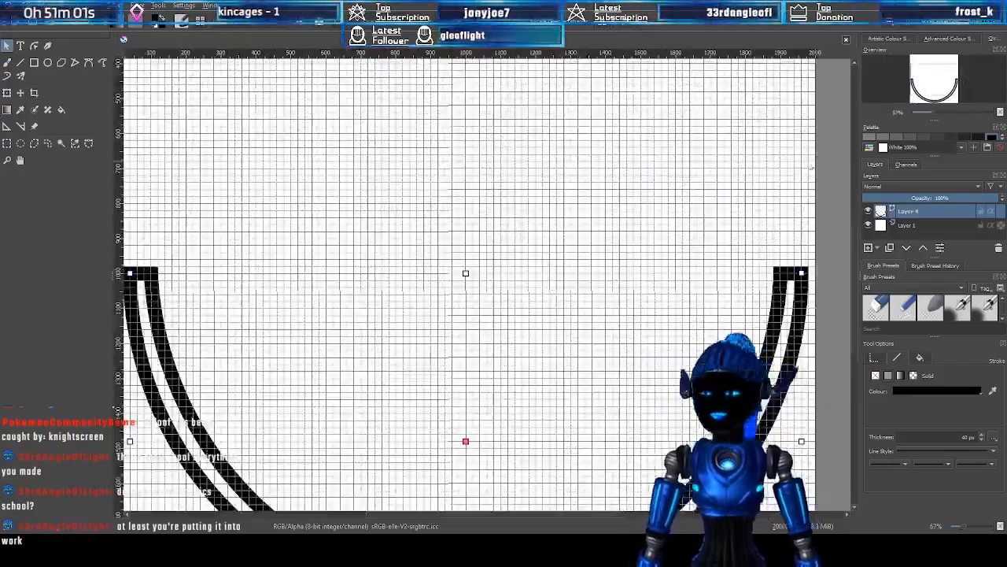
left_click_drag(930, 89, 929, 96)
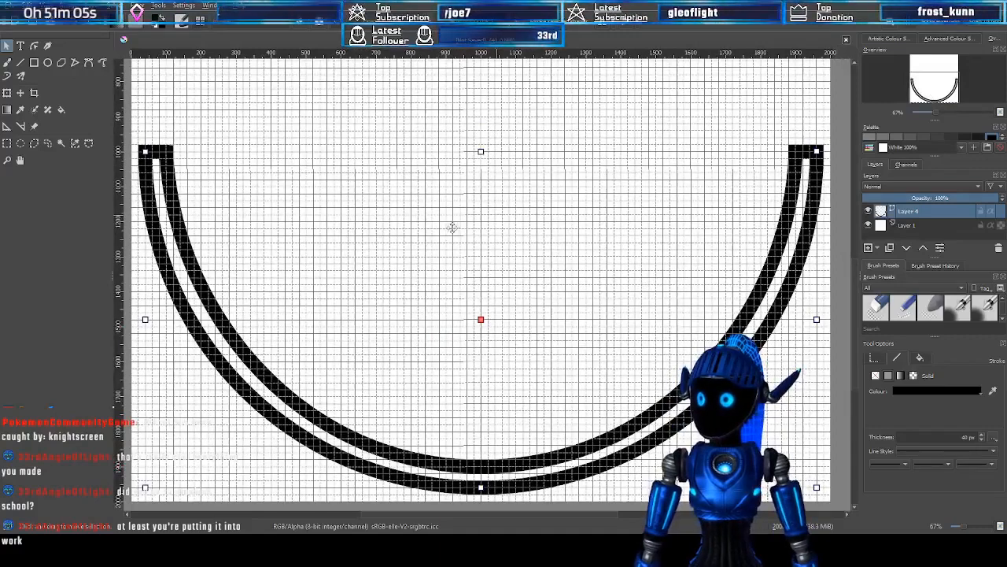
scroll(453, 227, "down", 1)
scroll(471, 226, "up", 1)
scroll(471, 225, "down", 1)
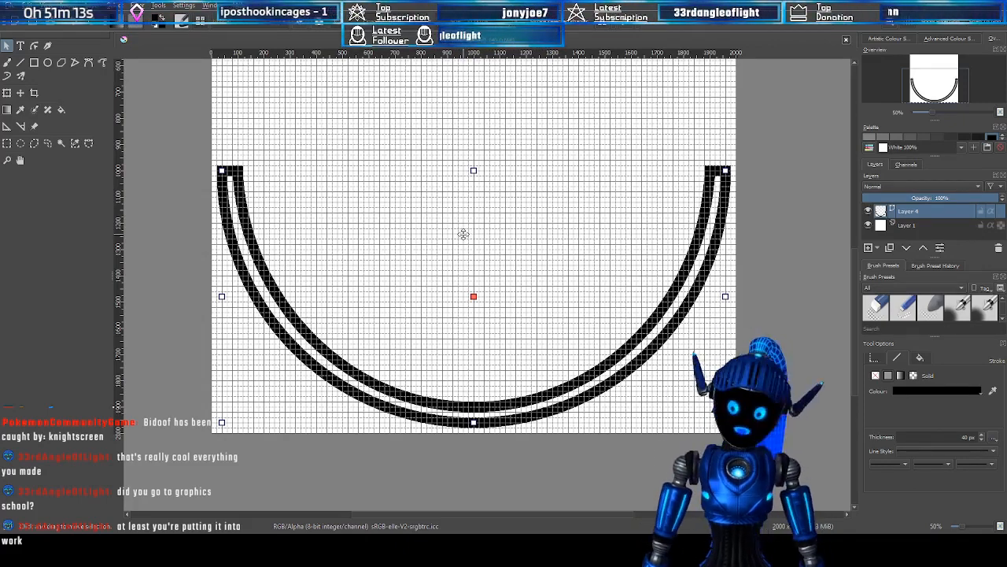
left_click_drag(924, 84, 922, 72)
scroll(567, 313, "down", 1)
scroll(540, 317, "up", 1)
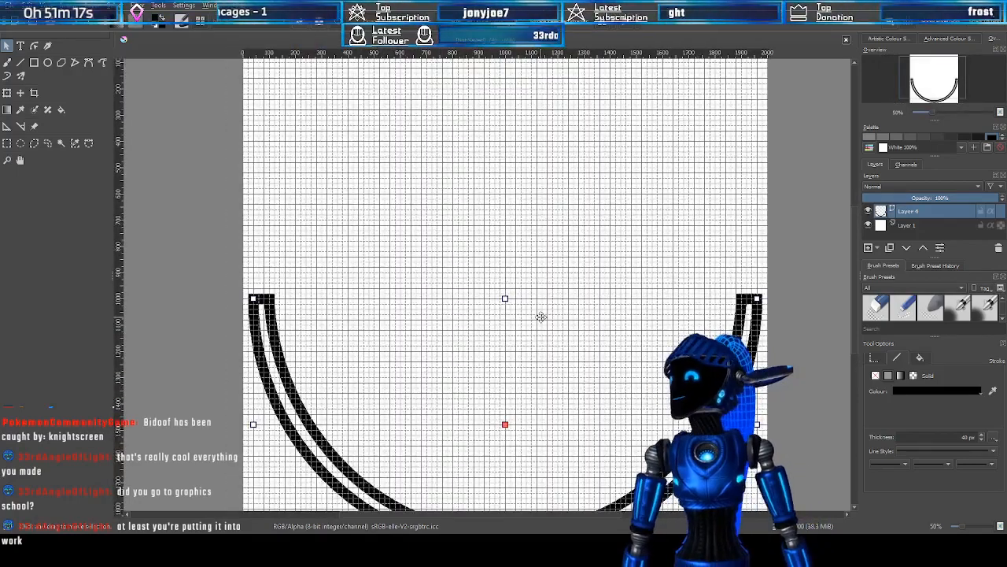
left_click_drag(934, 91, 934, 96)
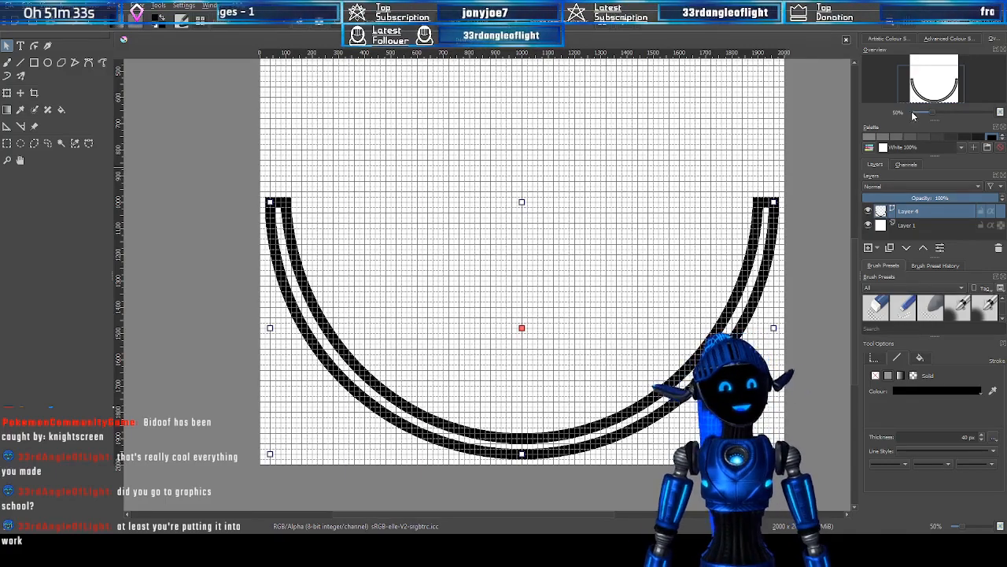
left_click_drag(921, 86, 921, 78)
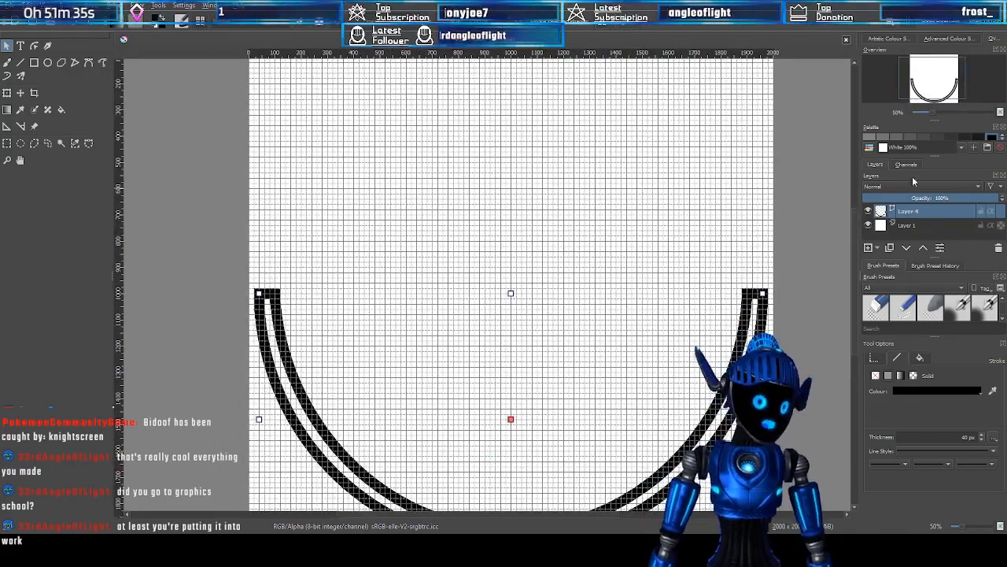
left_click(937, 91)
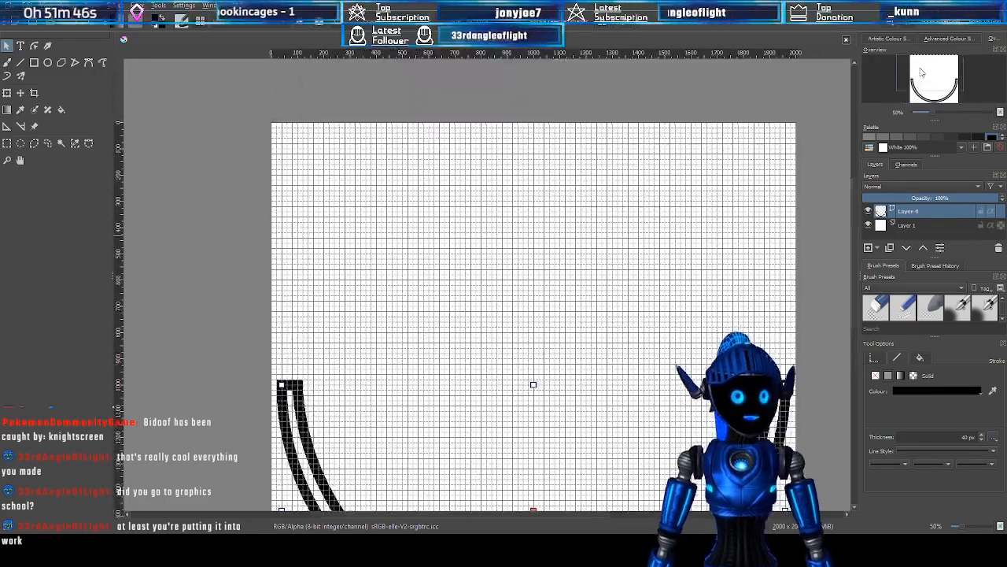
mouse_move(918, 89)
left_mouse_down()
mouse_move(922, 77)
mouse_move(931, 89)
left_mouse_up()
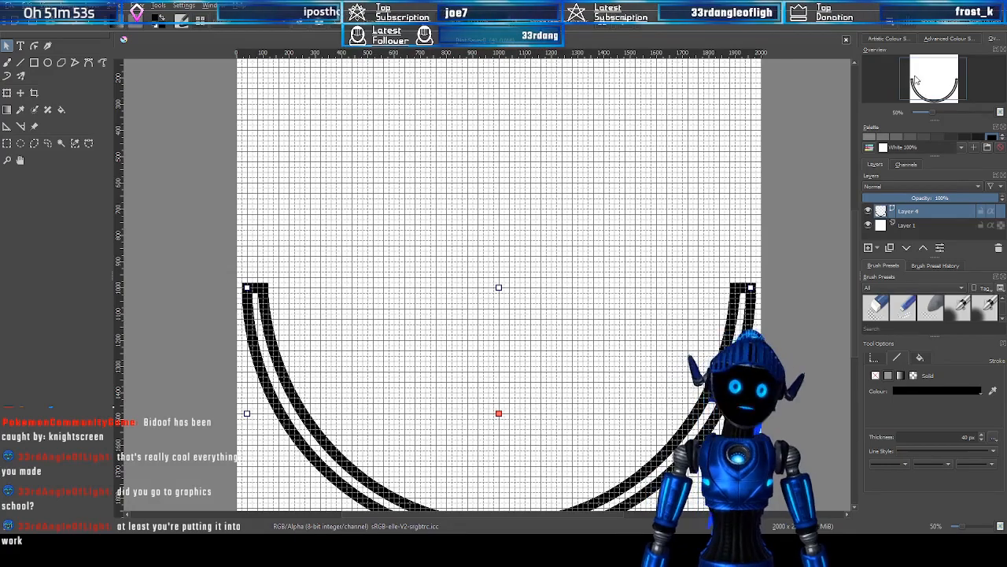
left_click_drag(928, 88, 931, 94)
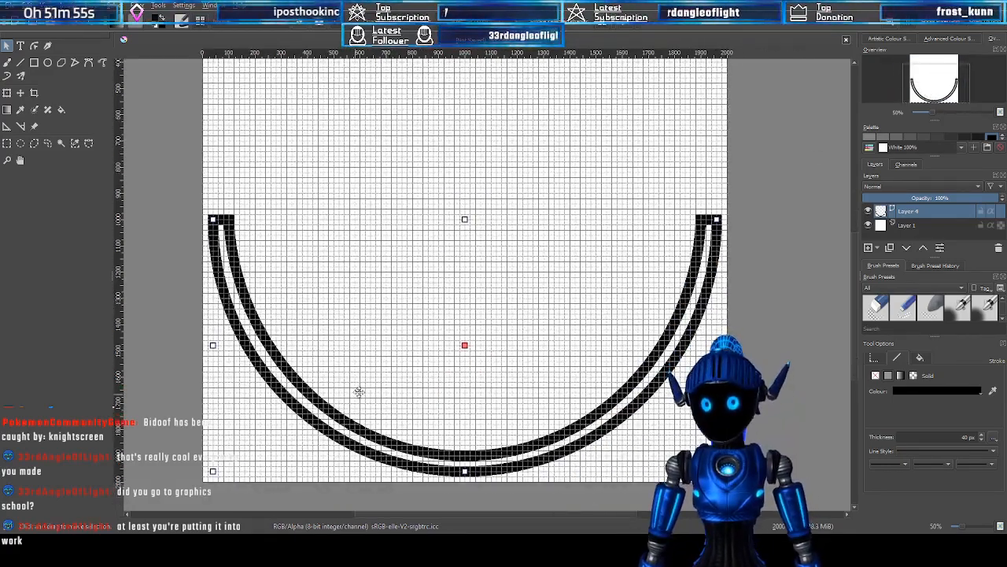
scroll(362, 381, "up", 1)
scroll(378, 378, "down", 1)
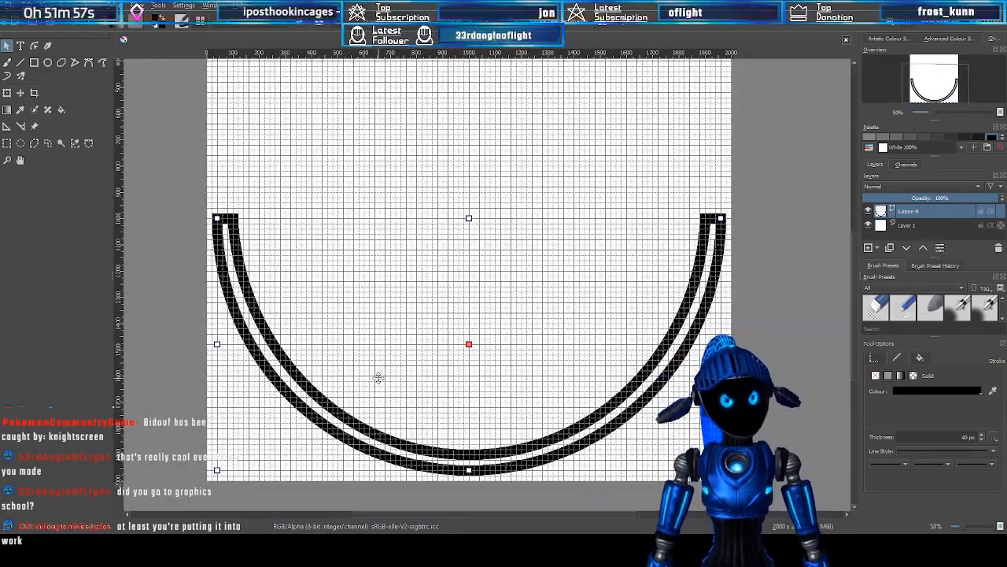
scroll(338, 364, "up", 1)
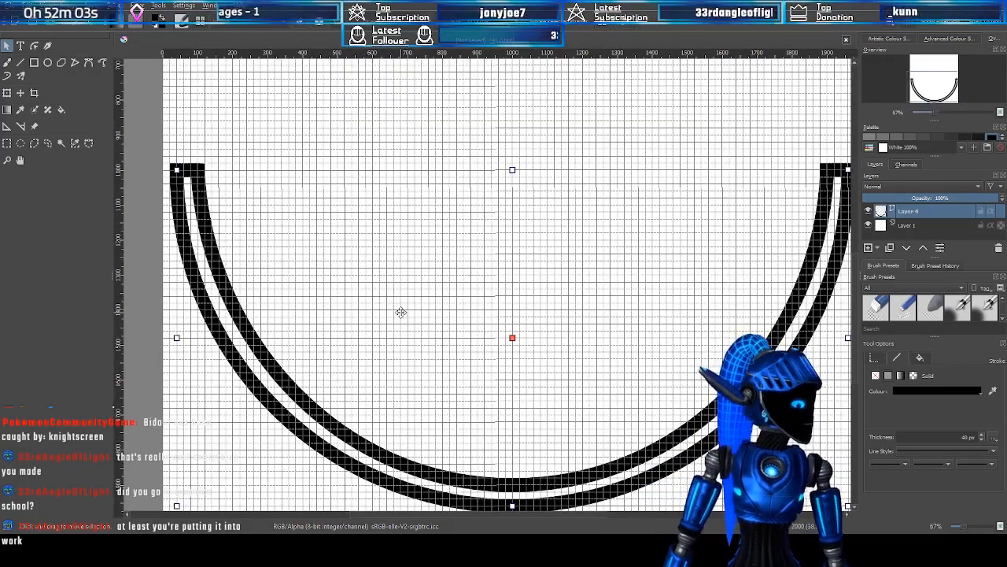
scroll(512, 362, "down", 1)
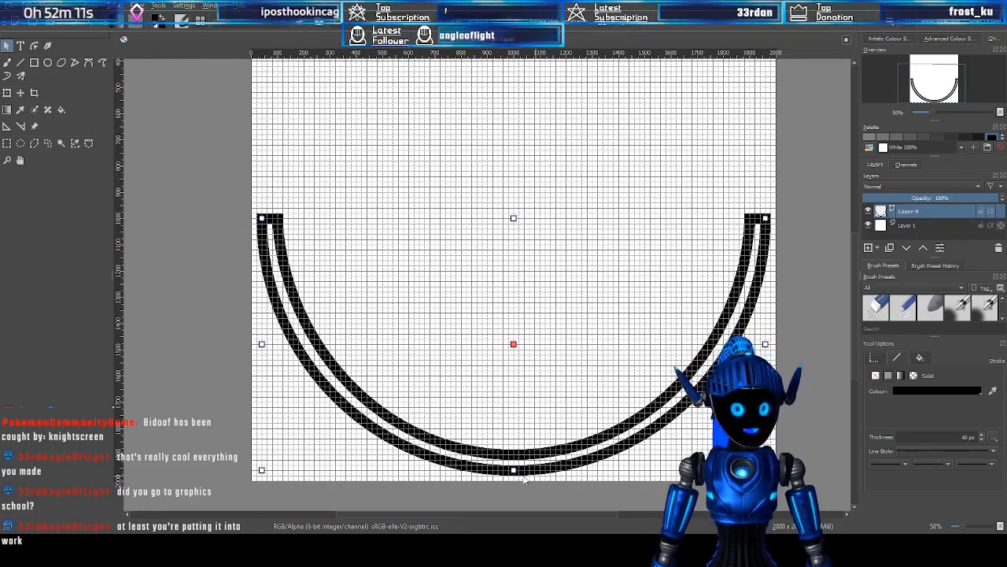
Try reshaping the band's outer curve by moving the left handle of its bottom node inward and slightly up, and undo the change
left_click(35, 46)
left_click(514, 471)
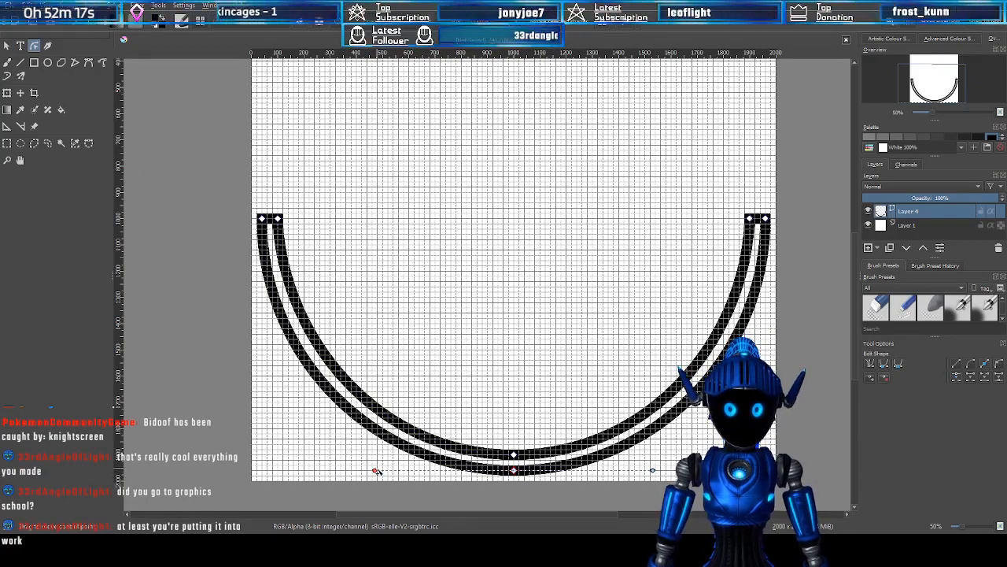
left_click_drag(376, 470, 394, 459)
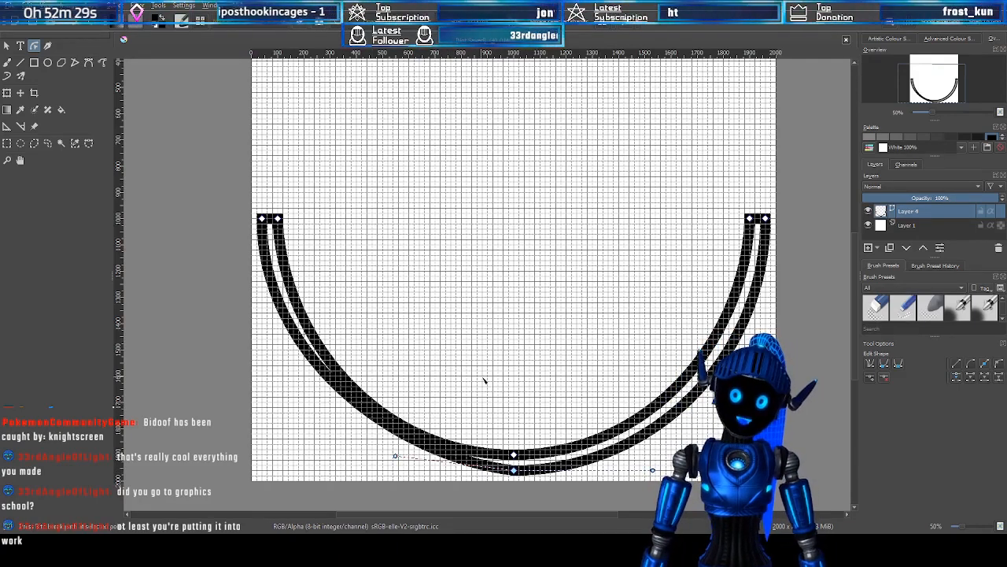
key("ctrl+z")
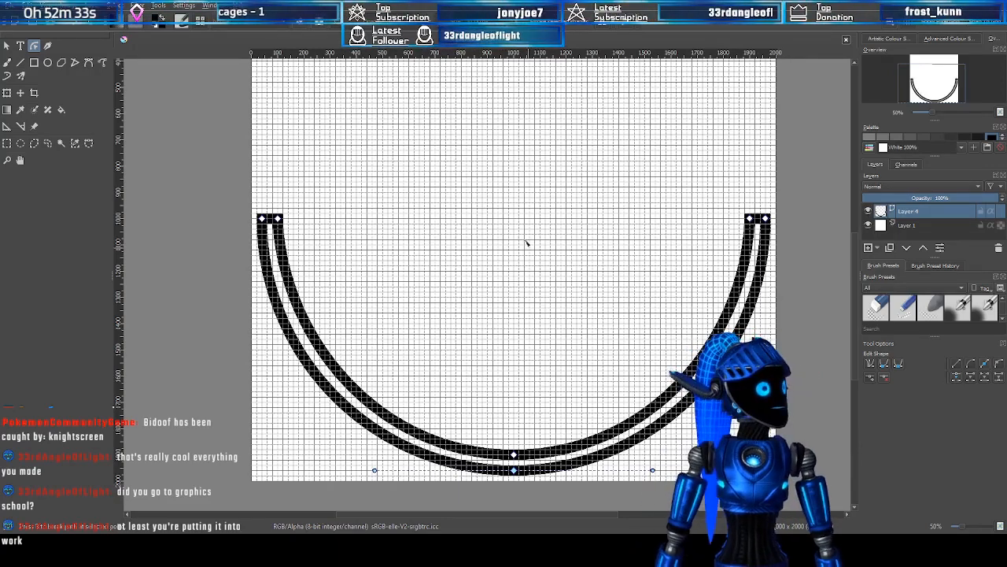
Widen the band by moving the inner curve's bottom node up to about 1860 px and its end nodes inward to about 140 and 1860 px
mouse_move(956, 87)
left_mouse_down()
mouse_move(943, 93)
mouse_move(948, 81)
left_mouse_up()
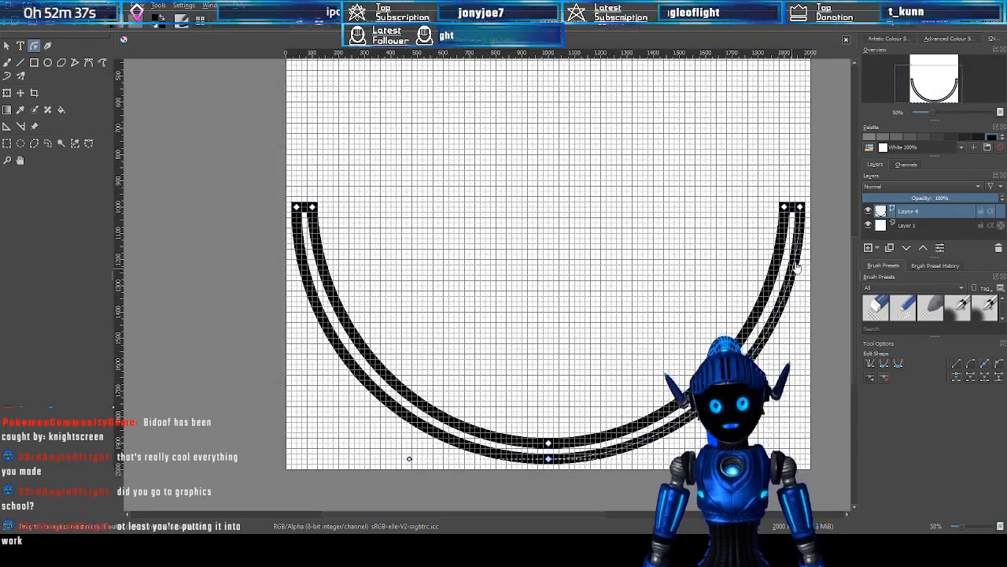
left_click(549, 443)
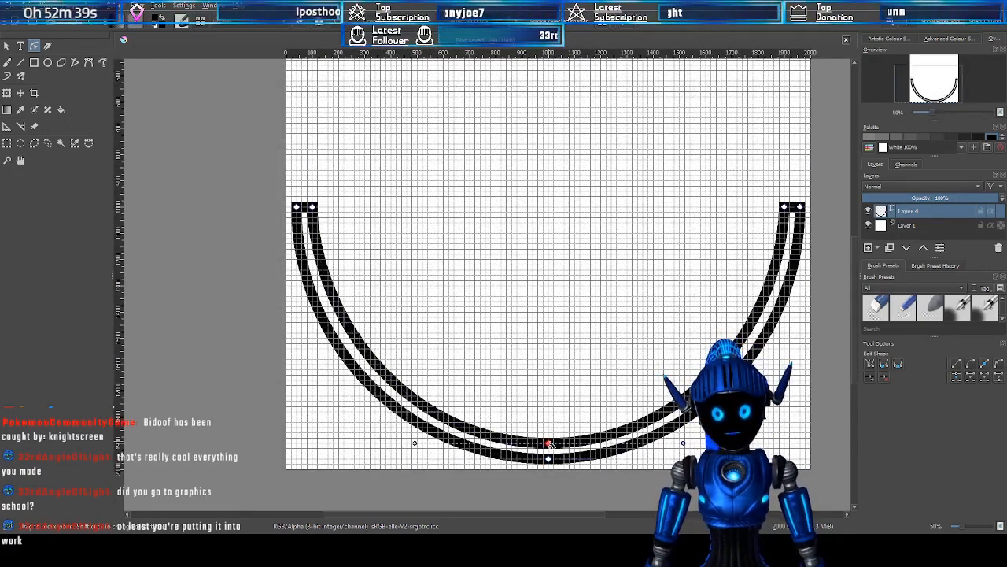
left_click_drag(548, 443, 549, 432)
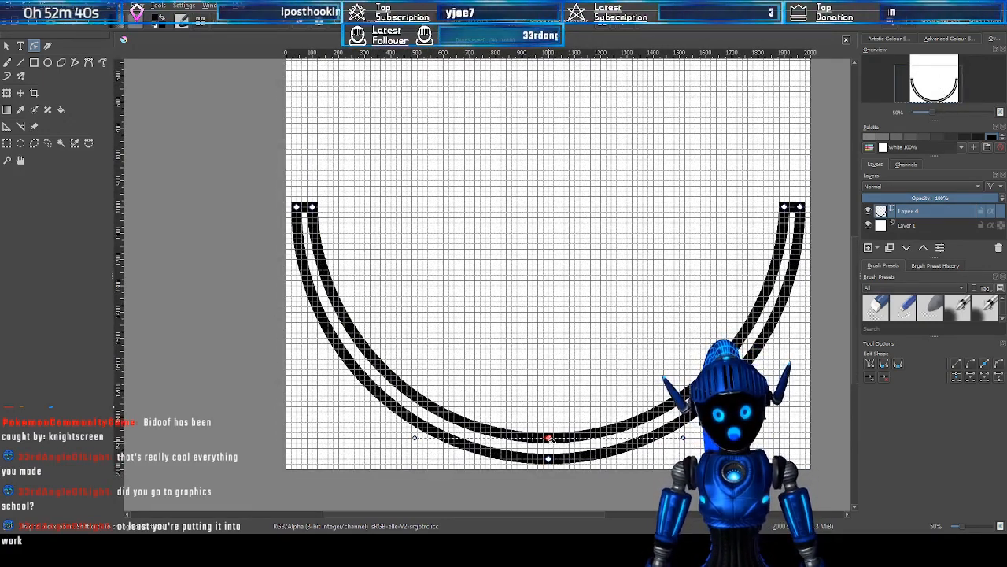
left_click(313, 207)
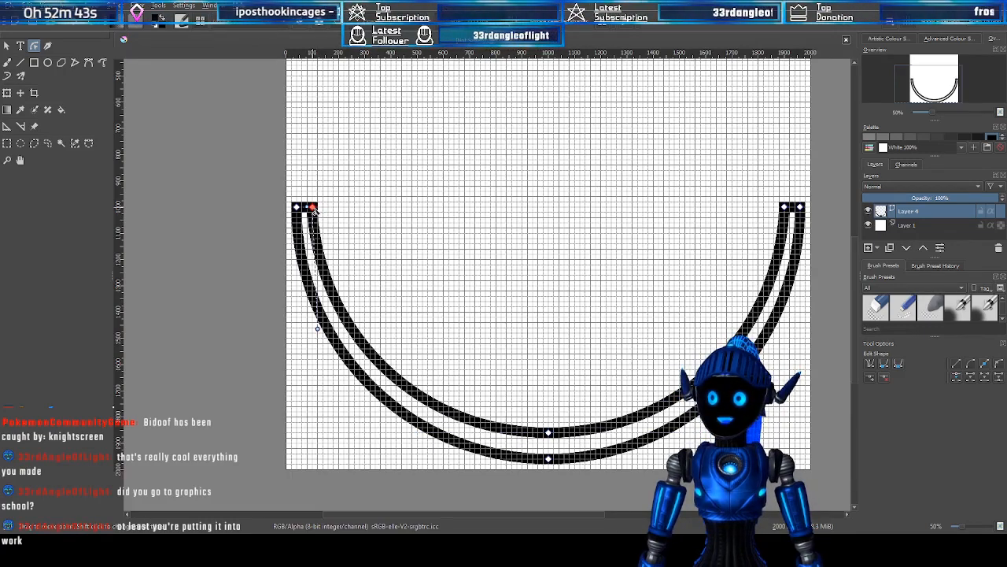
left_click_drag(312, 207, 323, 206)
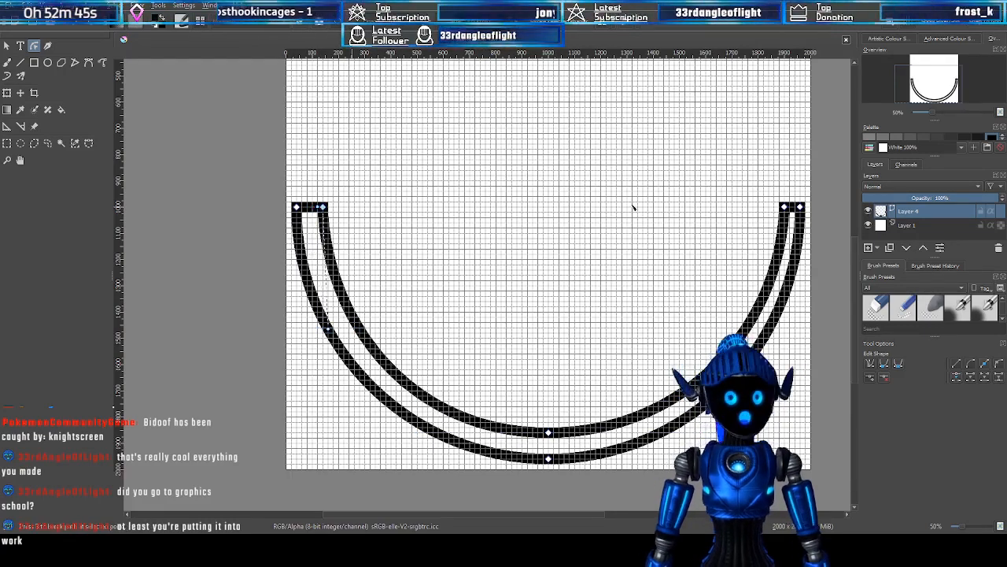
left_click(785, 207)
left_click_drag(784, 207, 774, 207)
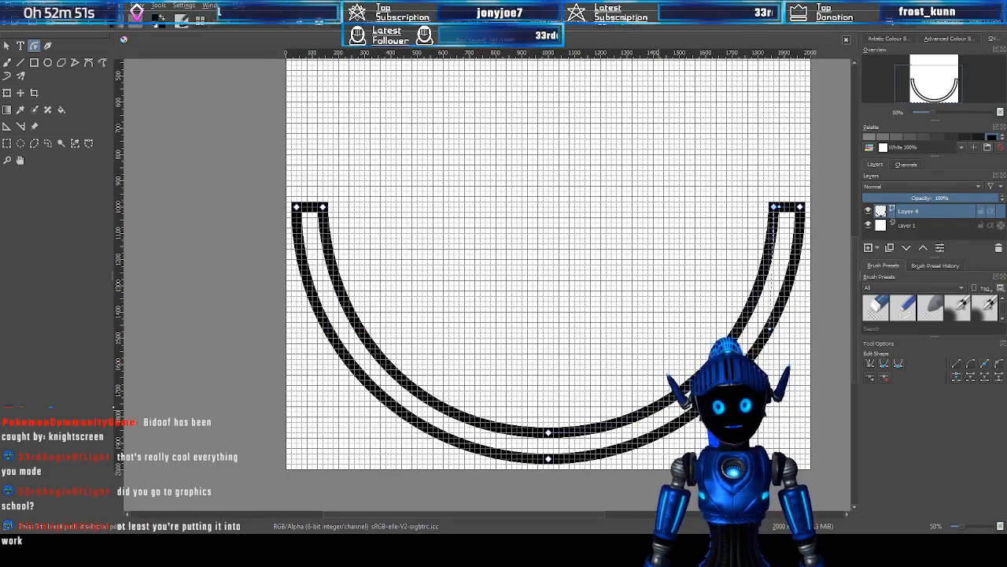
Move the inner curve's end nodes further inward to about 180 and 1820 px, undoing the accidental bend of the outer curve
scroll(660, 296, "down", 2)
scroll(669, 275, "up", 2)
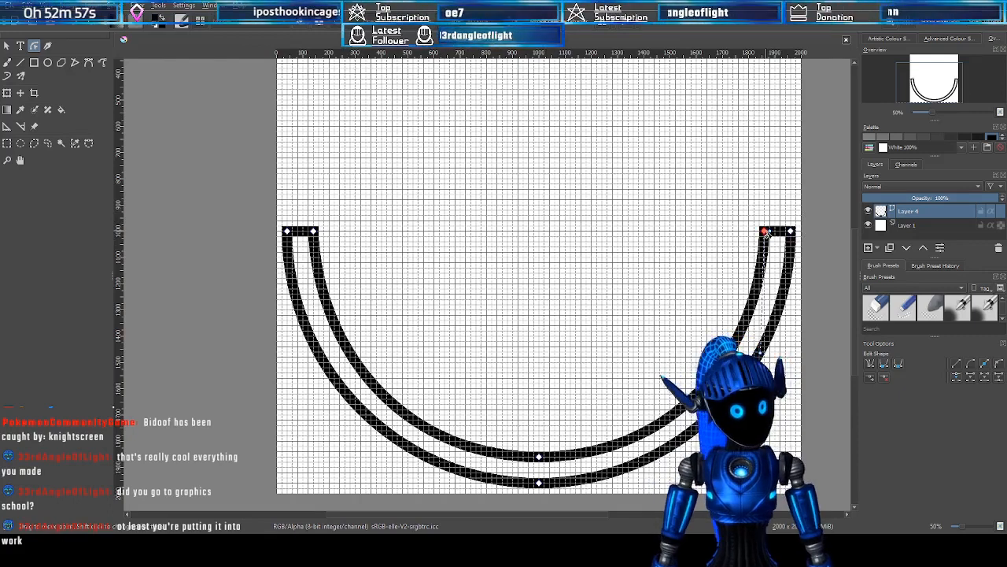
left_click_drag(764, 230, 758, 231)
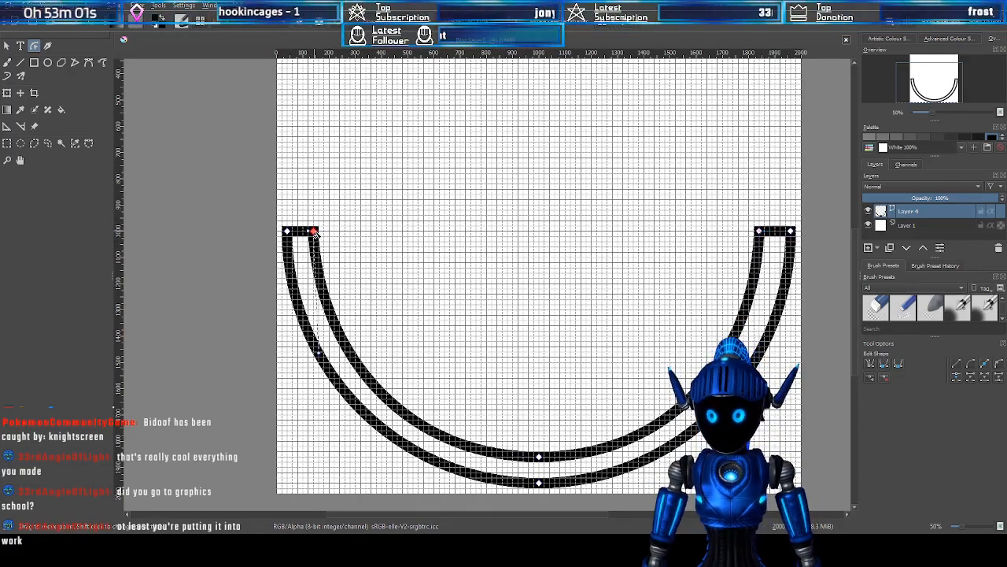
left_click_drag(318, 232, 321, 232)
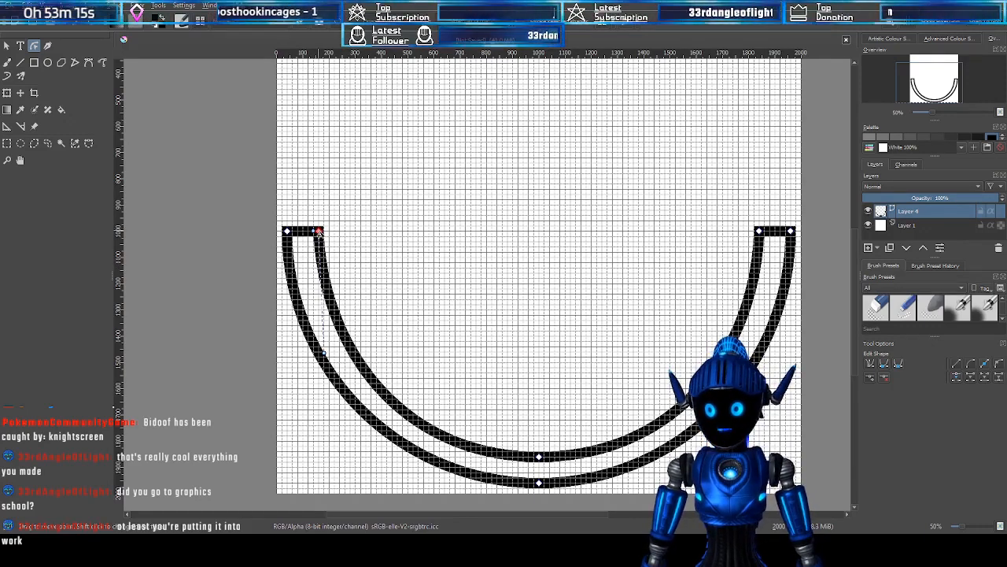
left_click_drag(319, 230, 324, 231)
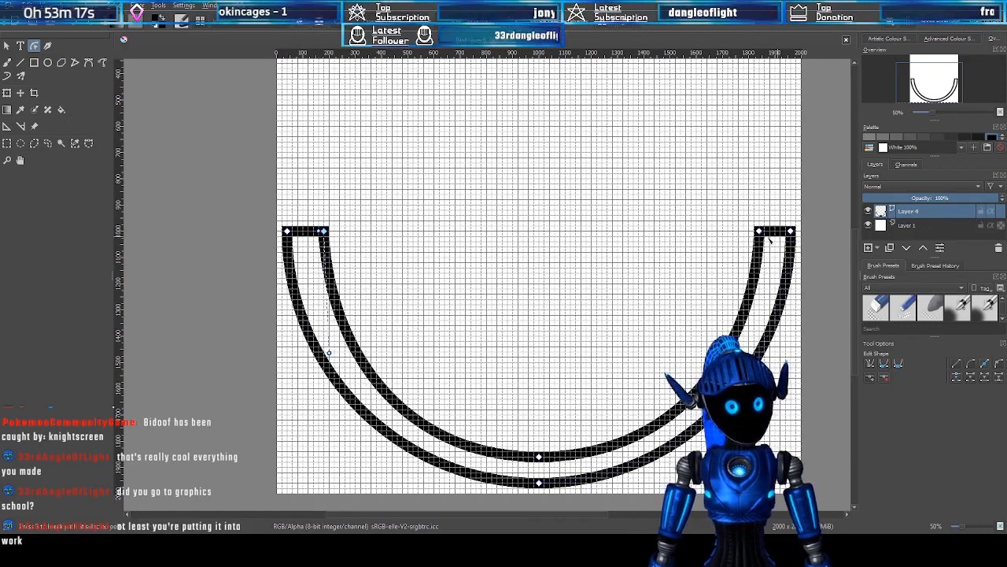
left_click(755, 231)
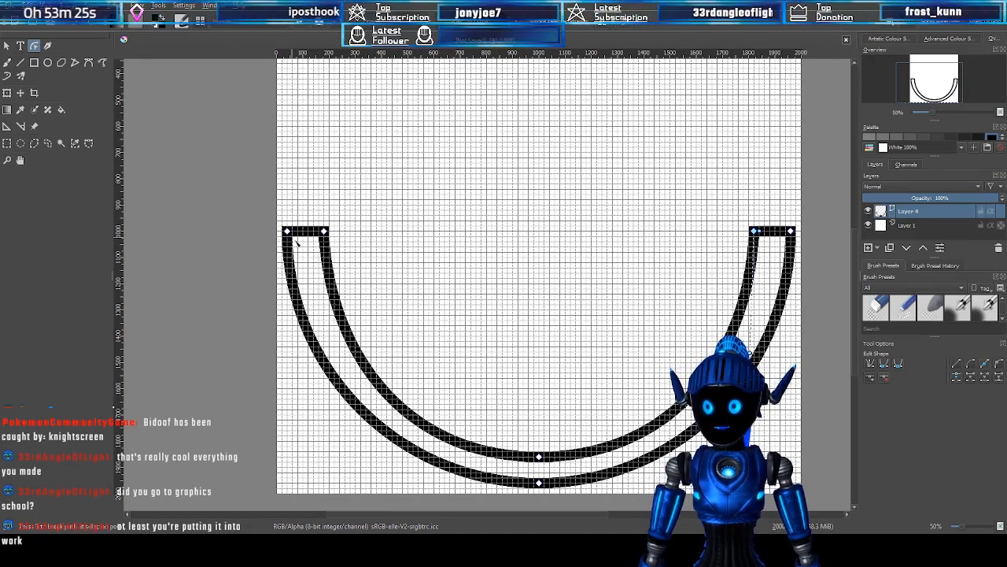
left_click_drag(298, 245, 304, 307)
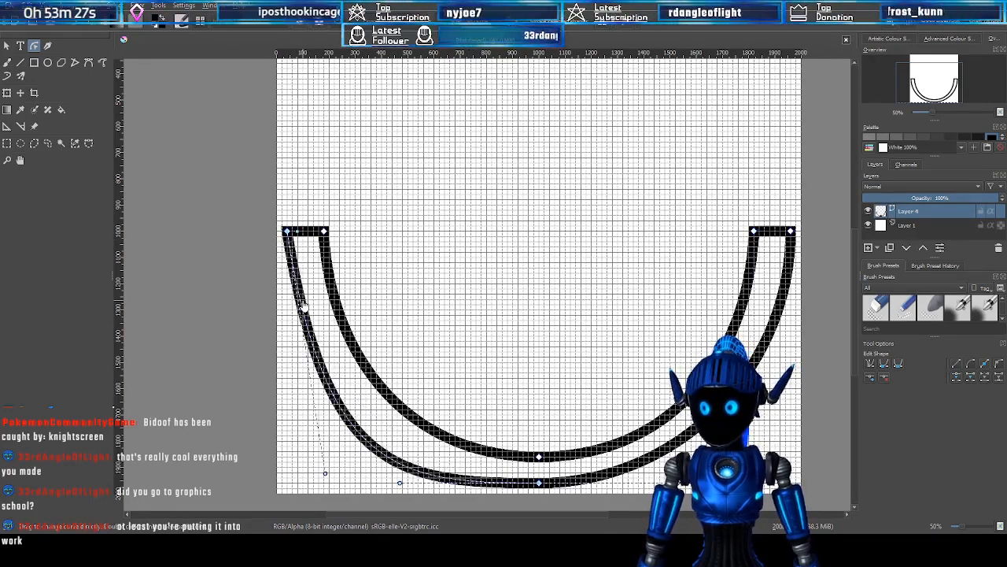
key("ctrl+z")
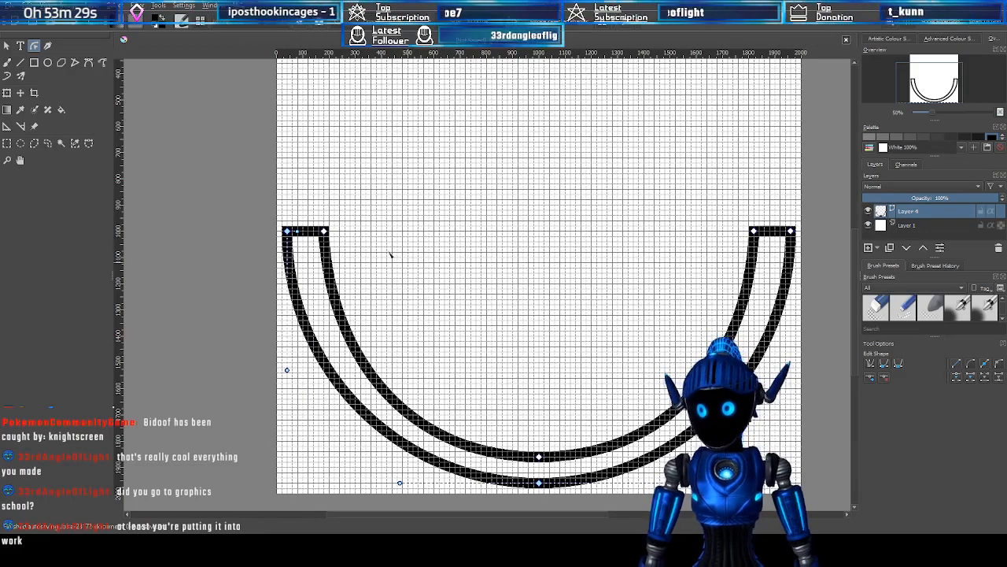
Select the whole curved shape, try a grey stroke on it and undo the colour change
left_click(7, 45)
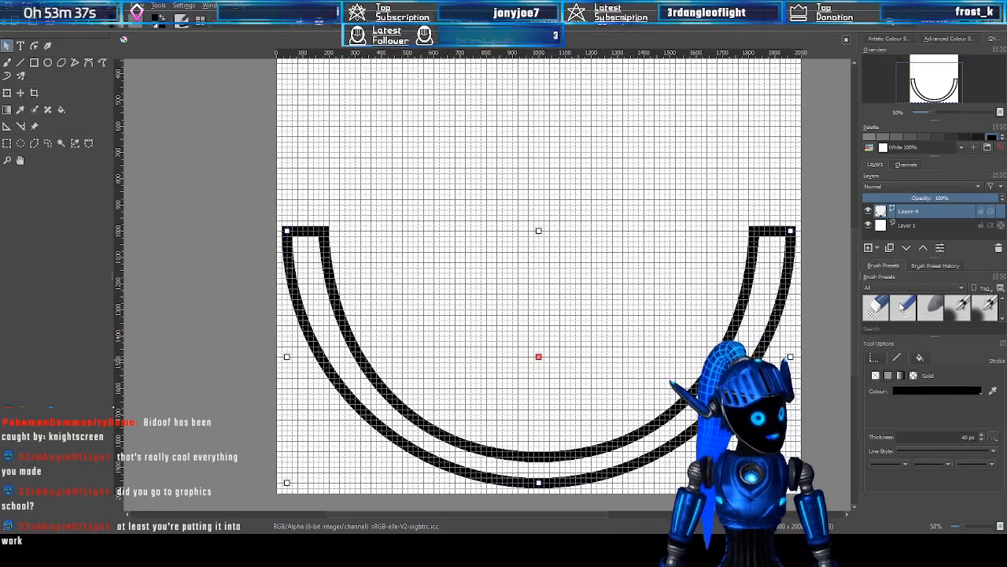
left_click(956, 217)
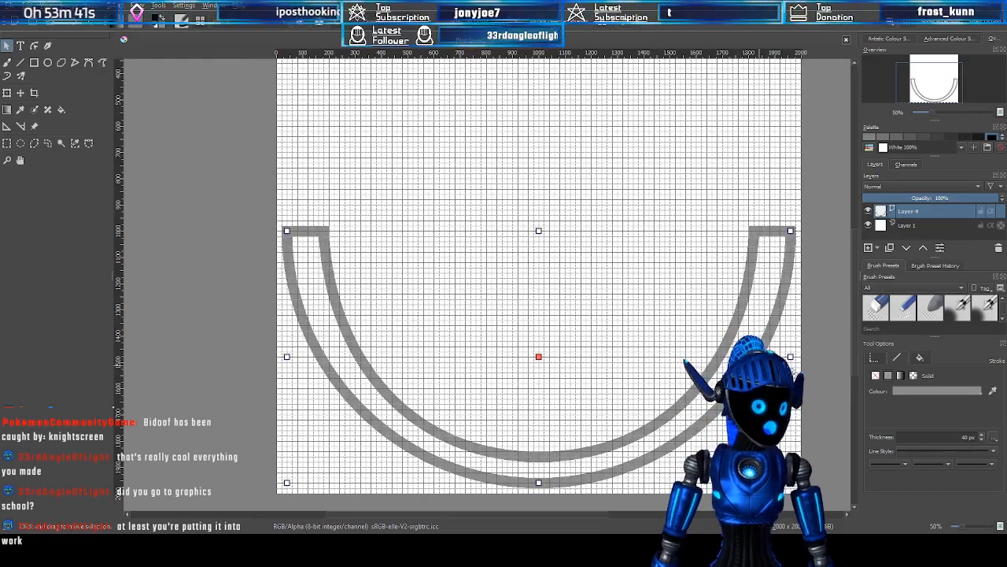
key("ctrl+z")
Try a solid black and a grey fill on the curved shape, and set its fill back to None
left_click(919, 357)
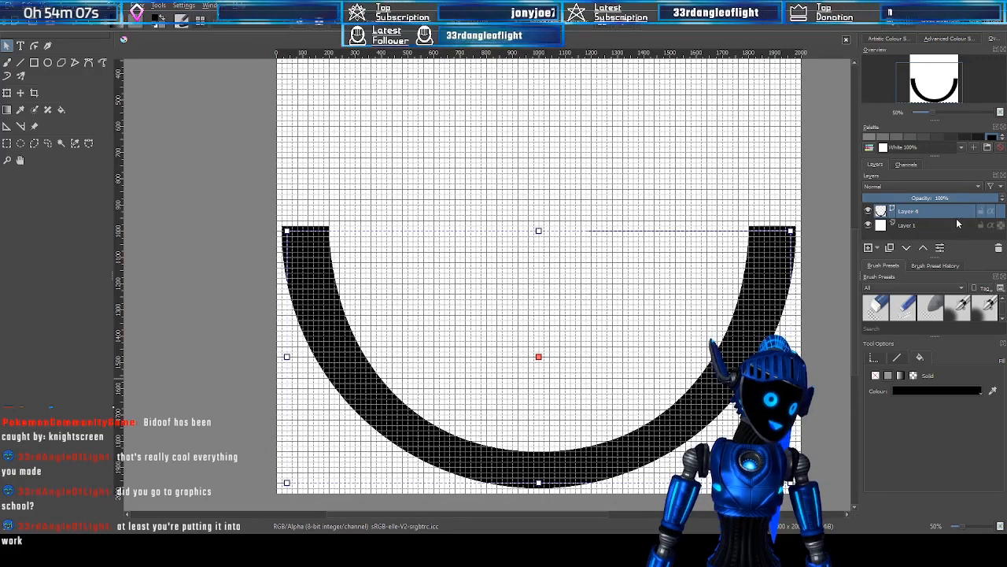
key("x")
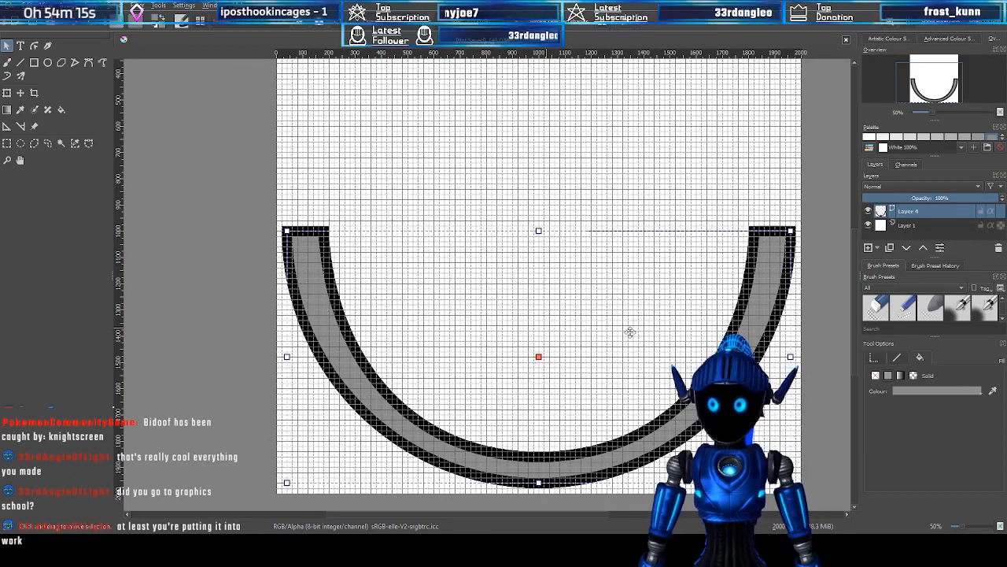
left_click(876, 377)
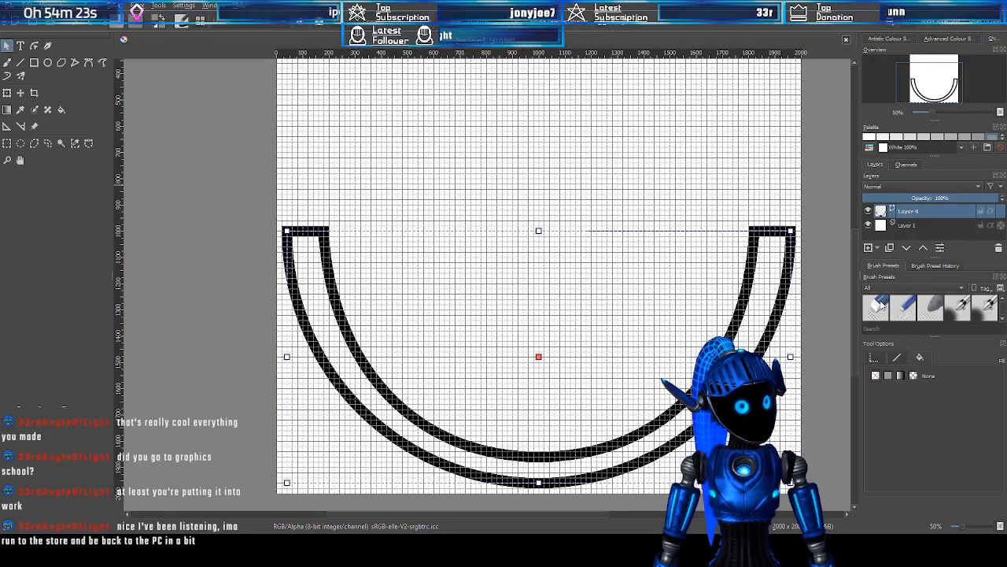
Duplicate Layer 4 and rename the original layer as Colour Fill
key("ctrl+j")
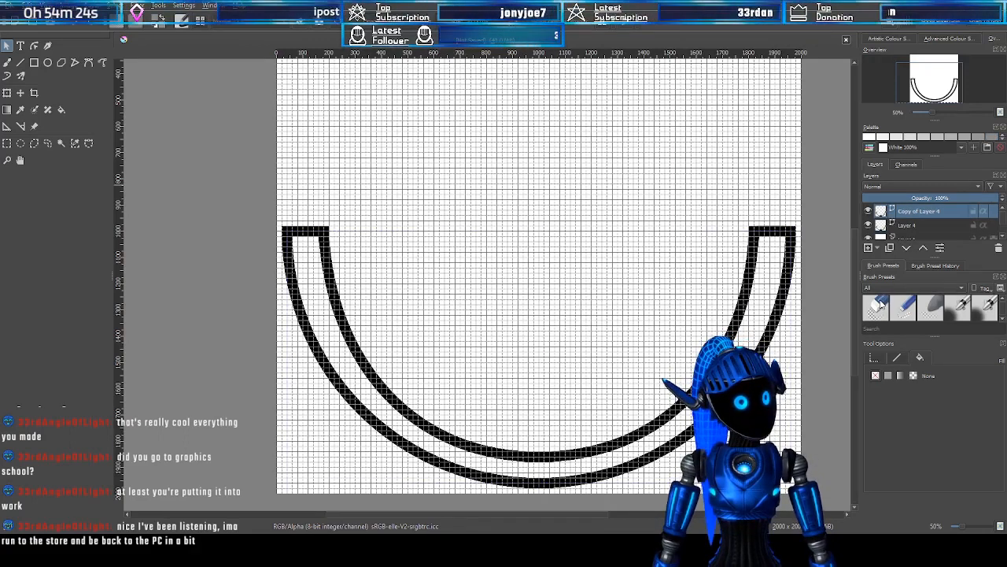
left_click(907, 227)
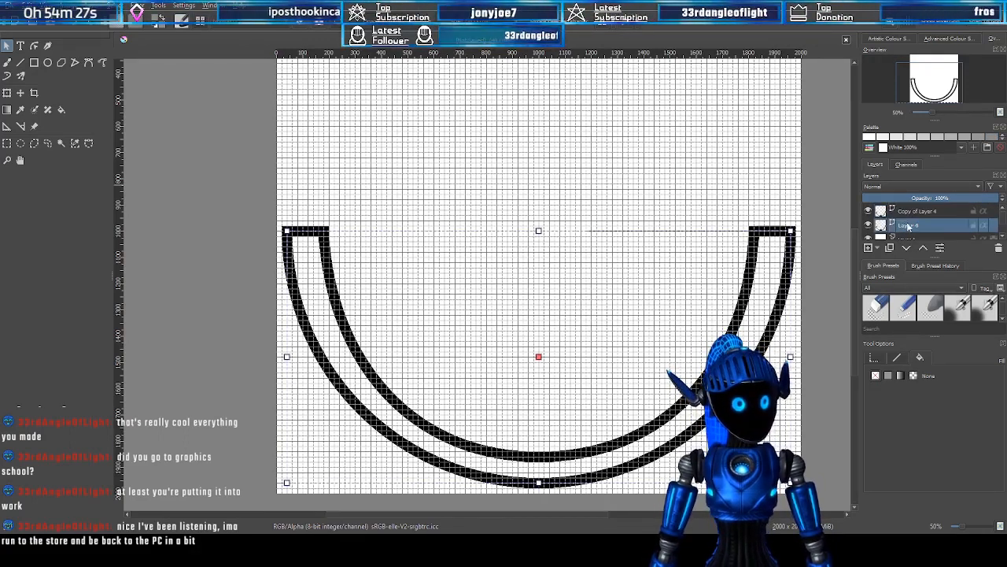
double_click(916, 227)
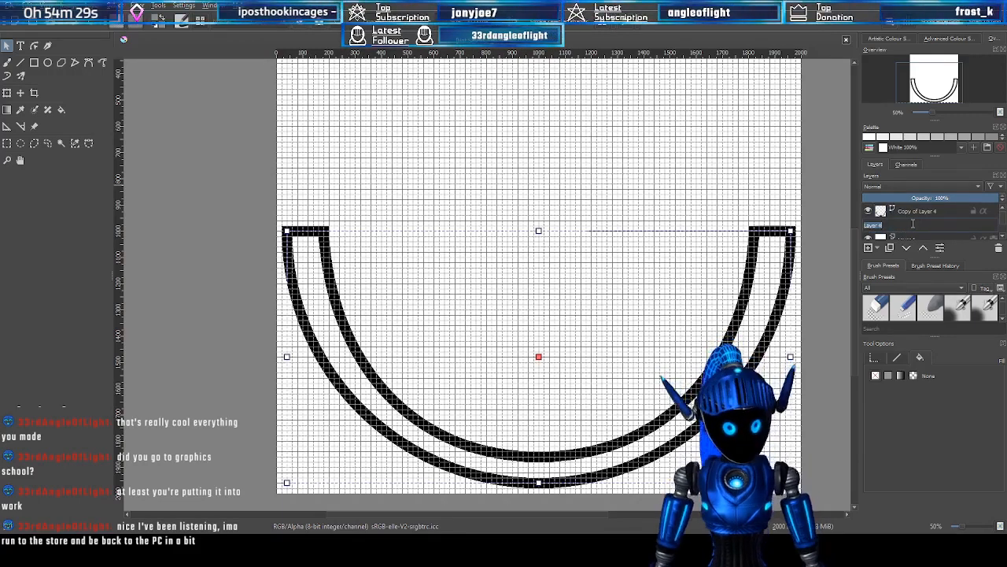
type("H")
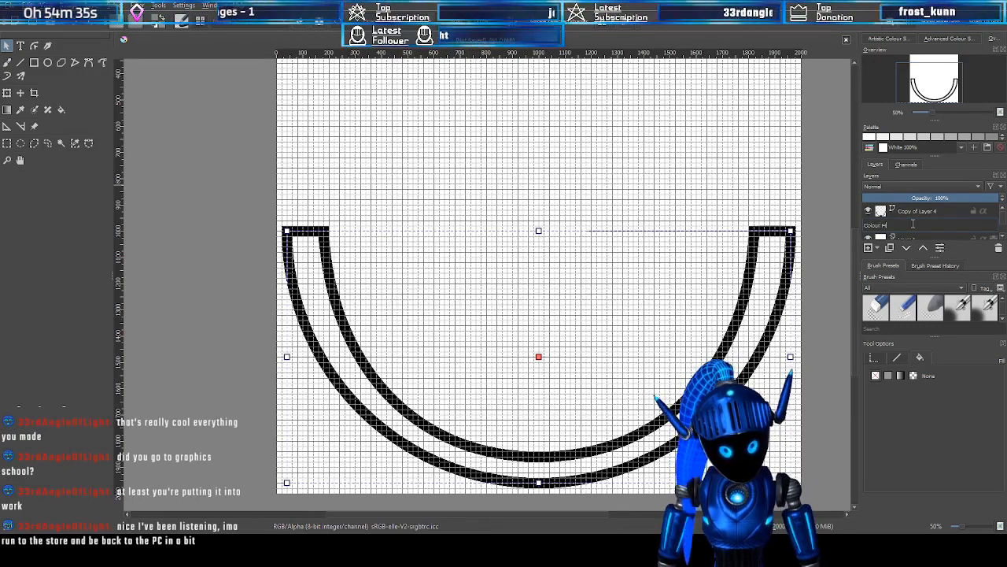
Rename the duplicated layer as Line
left_click(912, 212)
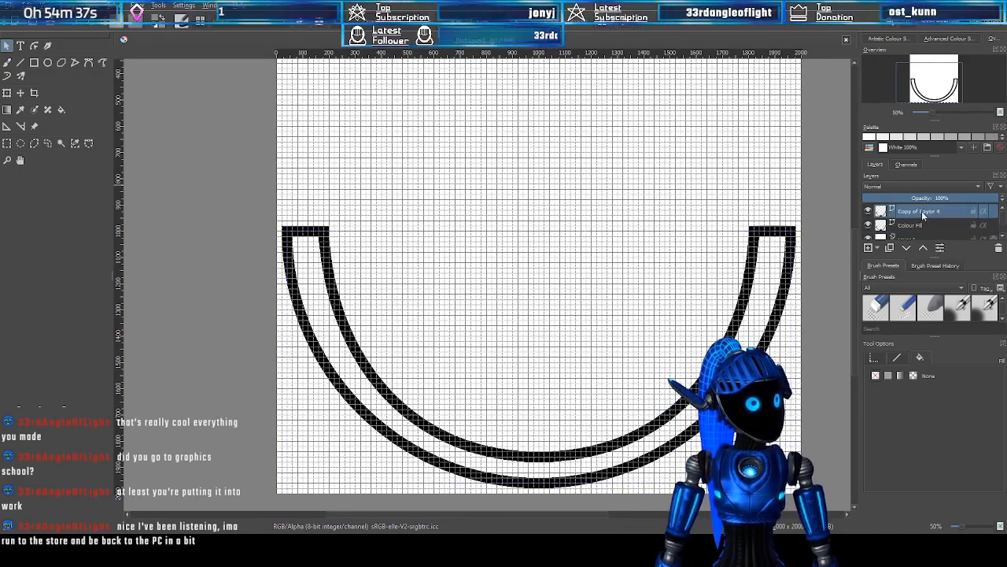
double_click(926, 212)
type("Line")
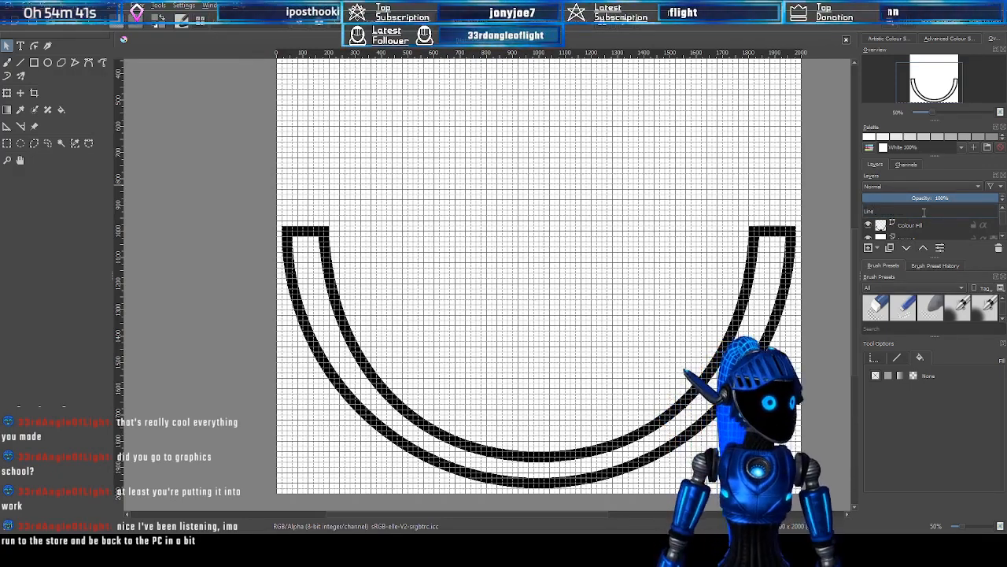
key("Return")
left_click(913, 226)
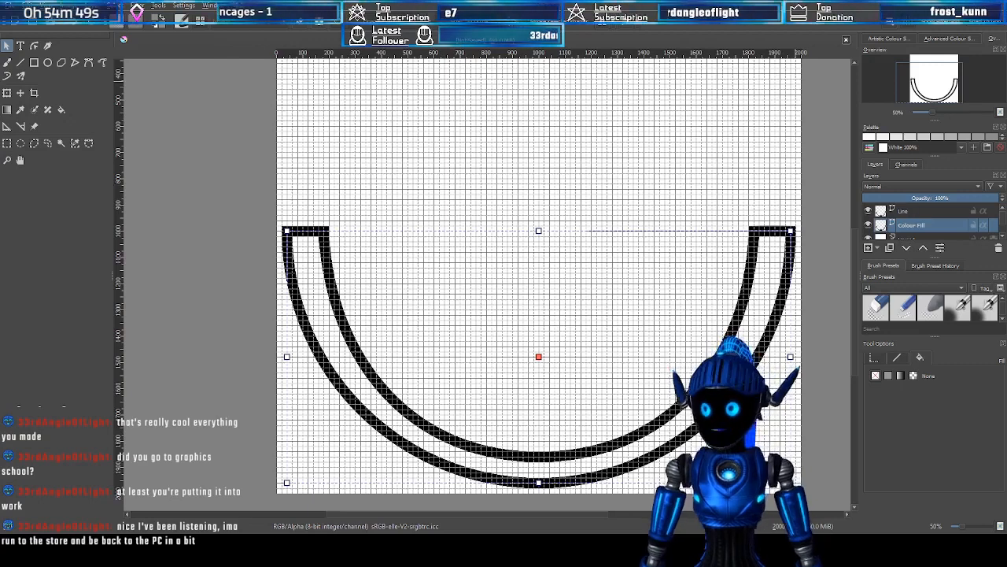
left_click(924, 213)
left_click(923, 222)
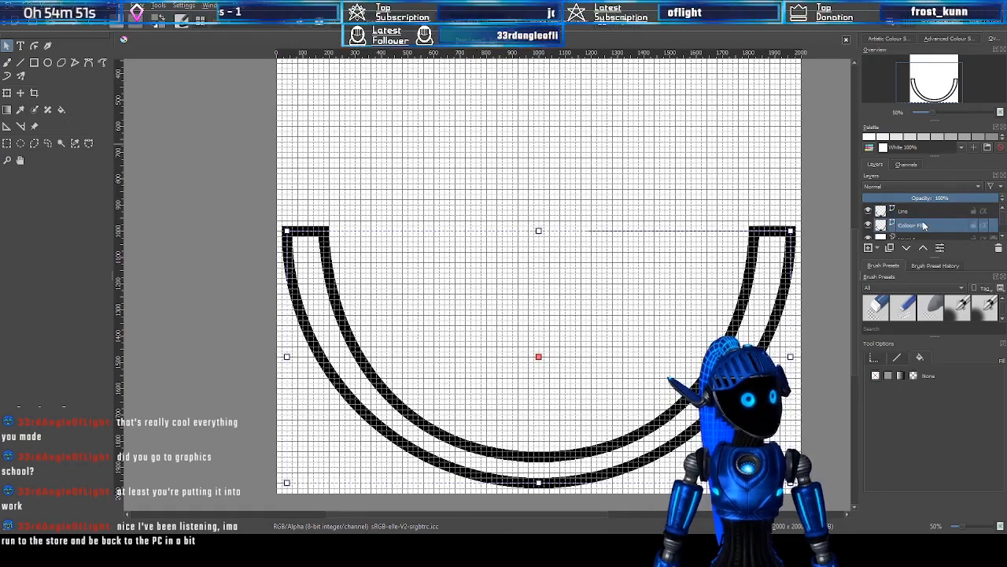
left_click(923, 213)
scroll(921, 224, "down", 1)
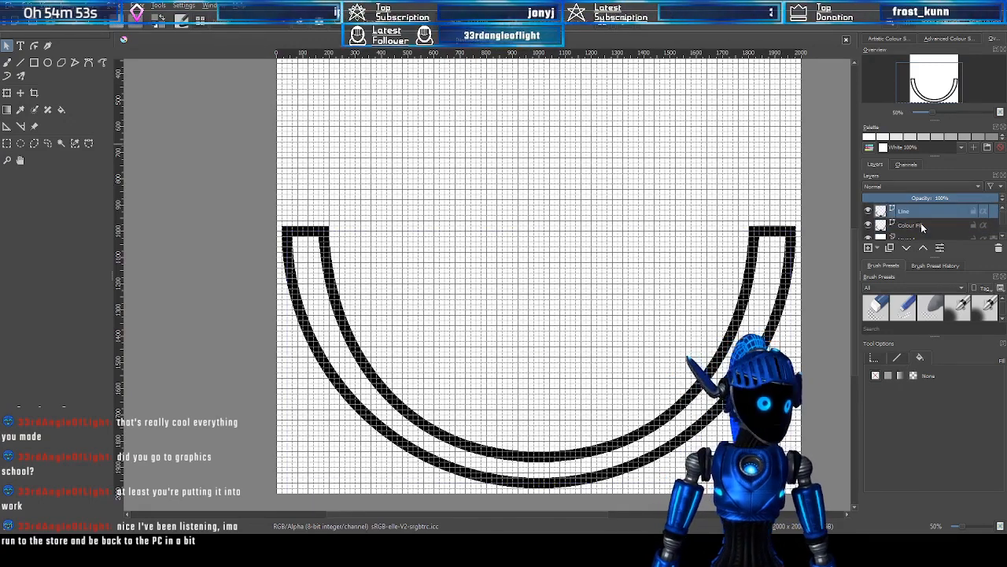
scroll(921, 225, "up", 1)
Hide the Line layer and give the shape on the Colour Fill layer a solid grey fill without a stroke
left_click(917, 225)
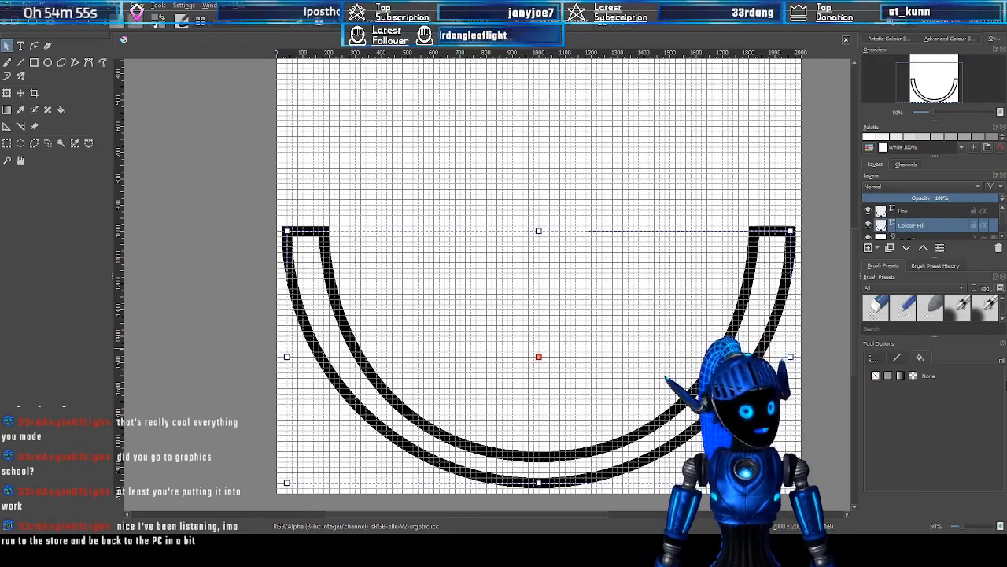
left_click(869, 211)
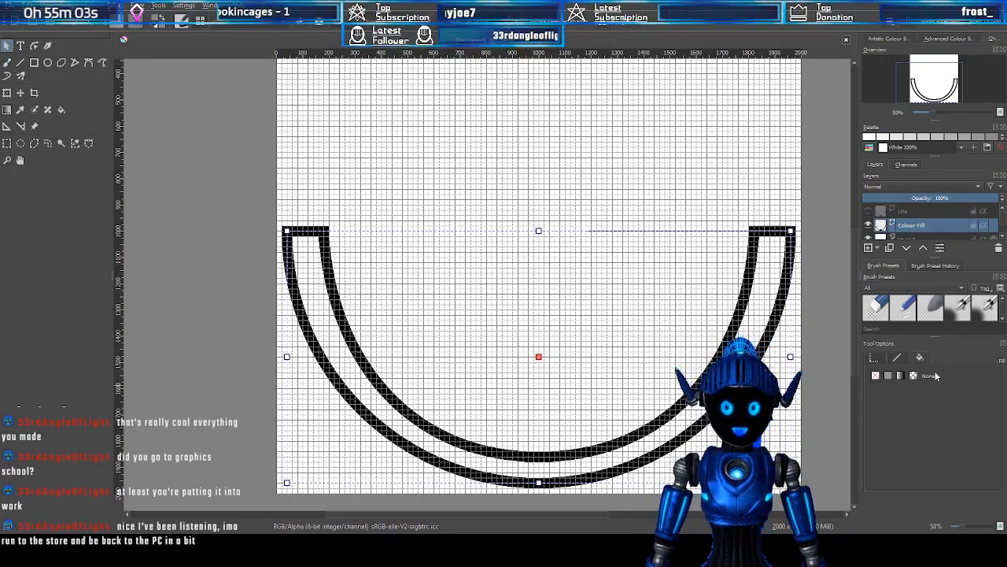
left_click(877, 376)
left_click(877, 376)
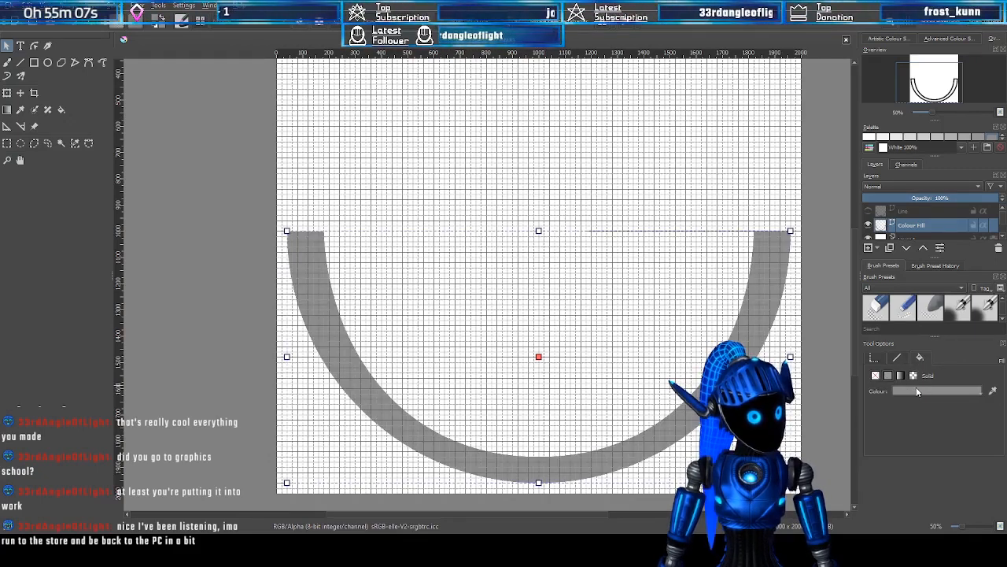
Toggle the Line layer's visibility to compare the outline with the grey fill, leave it shown and select that layer
left_click(869, 213)
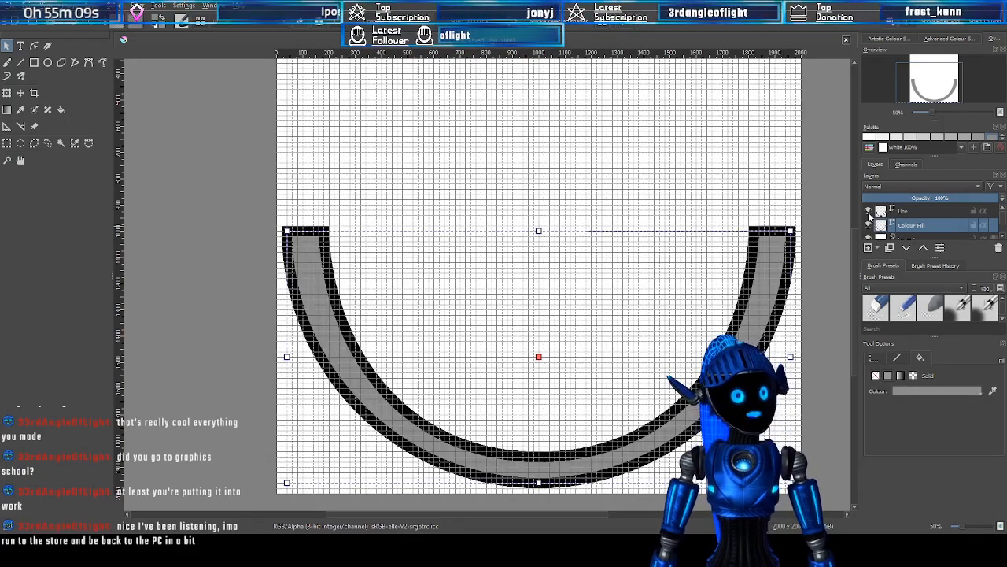
left_click(870, 213)
left_click(870, 213)
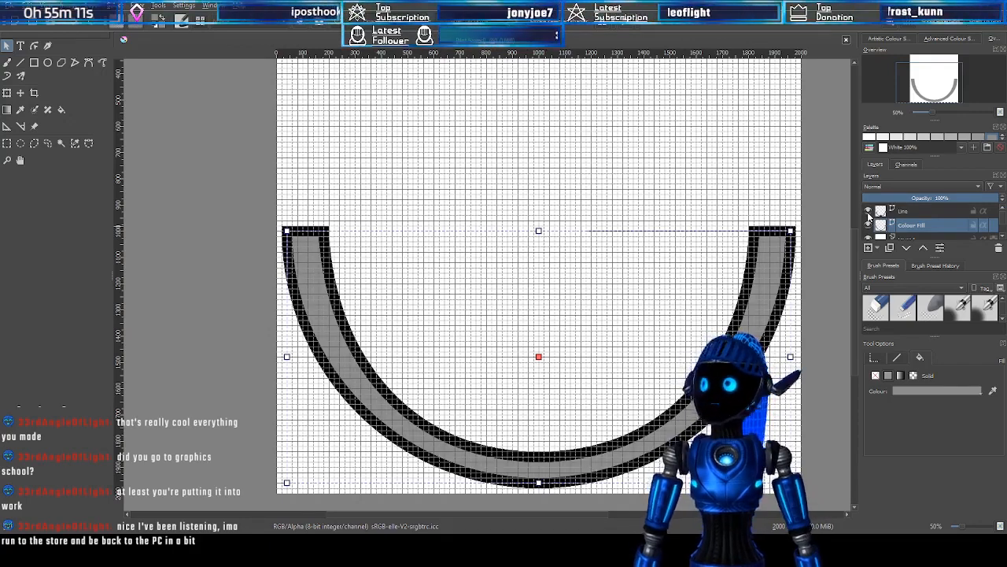
left_click(869, 214)
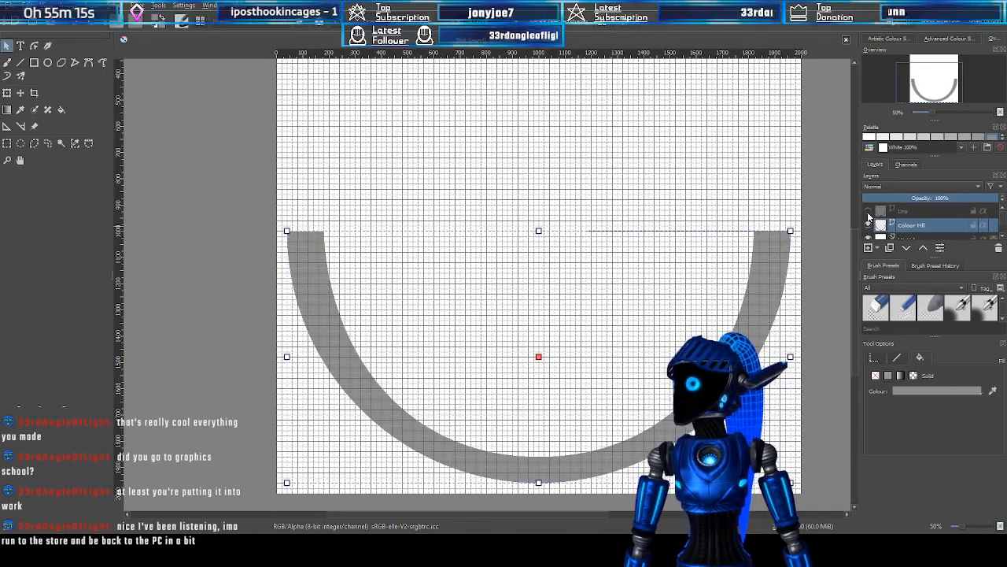
left_click(868, 212)
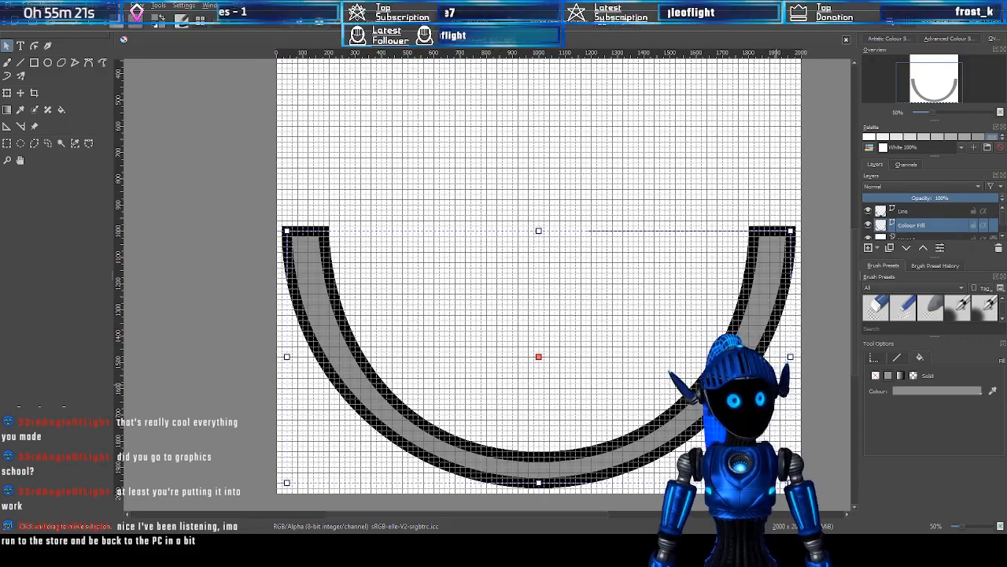
left_click(918, 215)
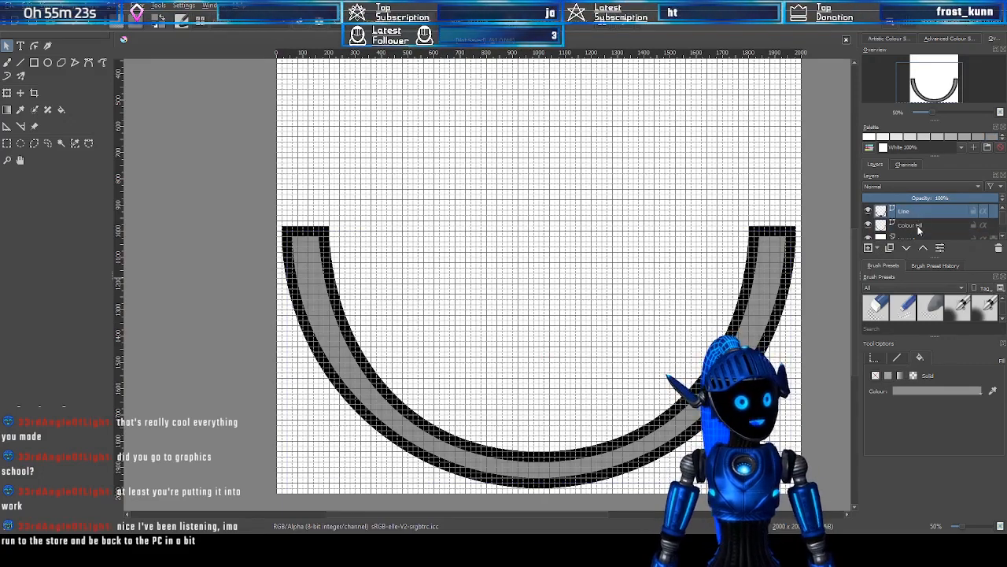
Duplicate the Colour Fill layer
left_click(918, 226)
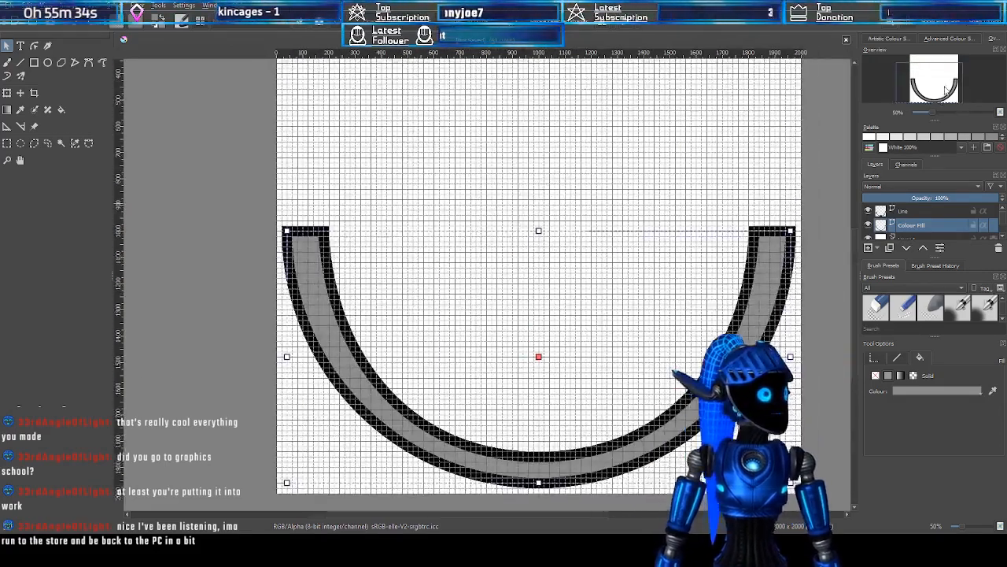
left_click_drag(945, 90, 952, 94)
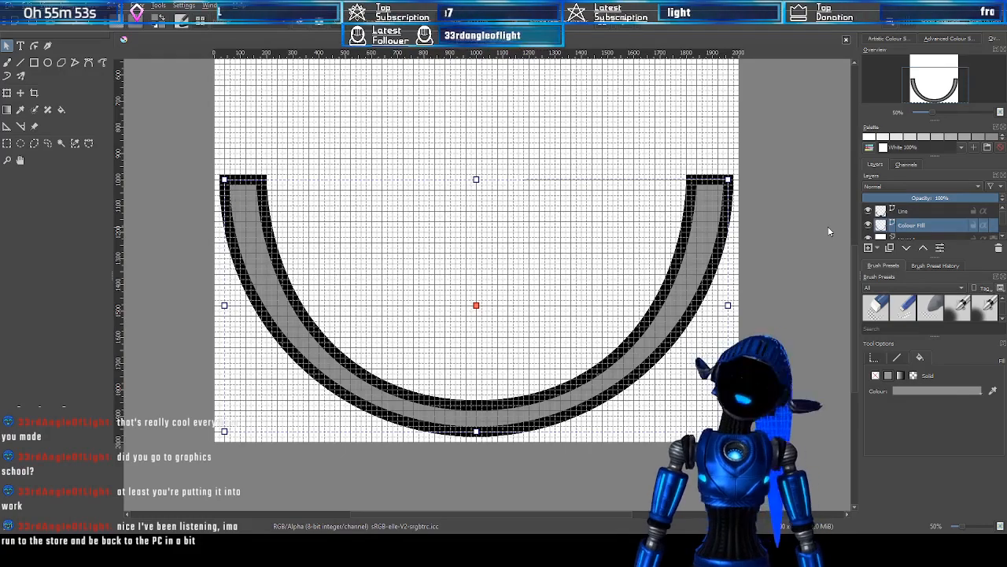
left_click_drag(922, 73, 938, 92)
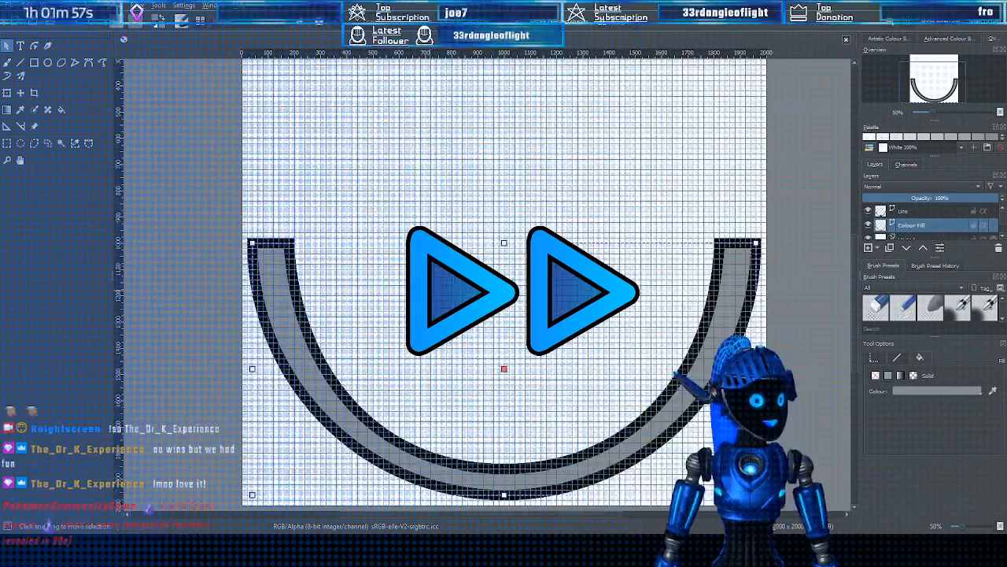
left_click(913, 211)
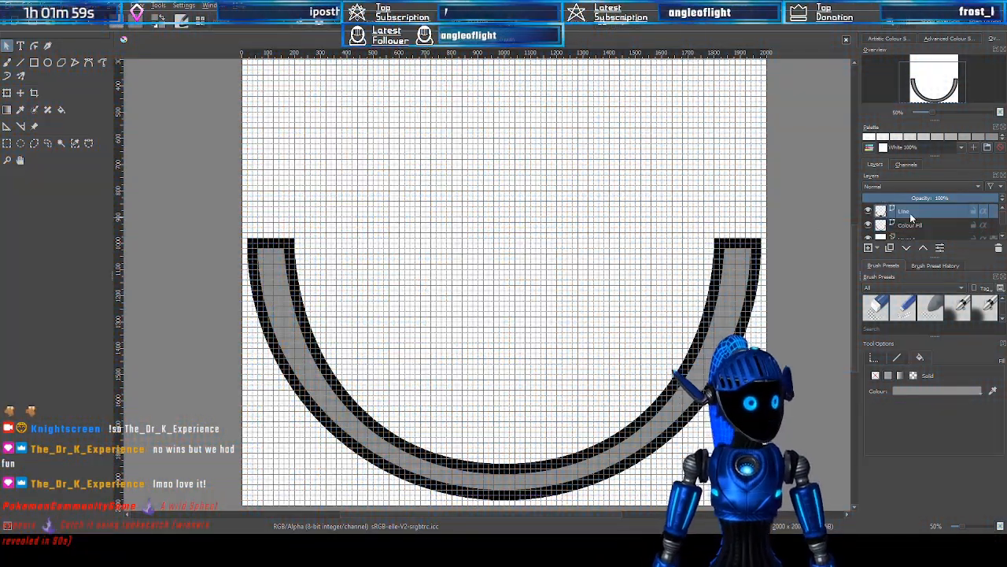
left_click(913, 226)
left_click(918, 209)
left_click(912, 227)
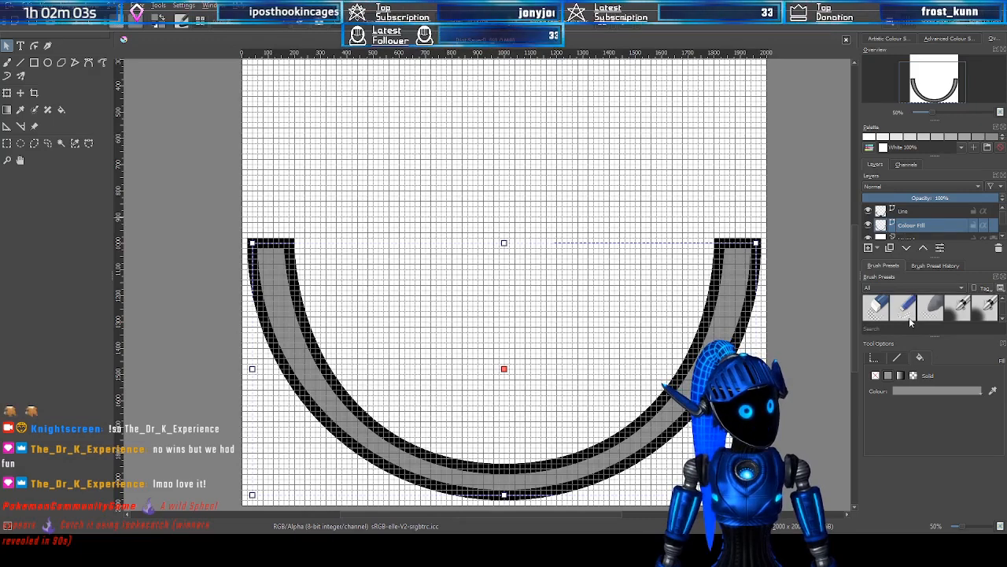
key("ctrl+j")
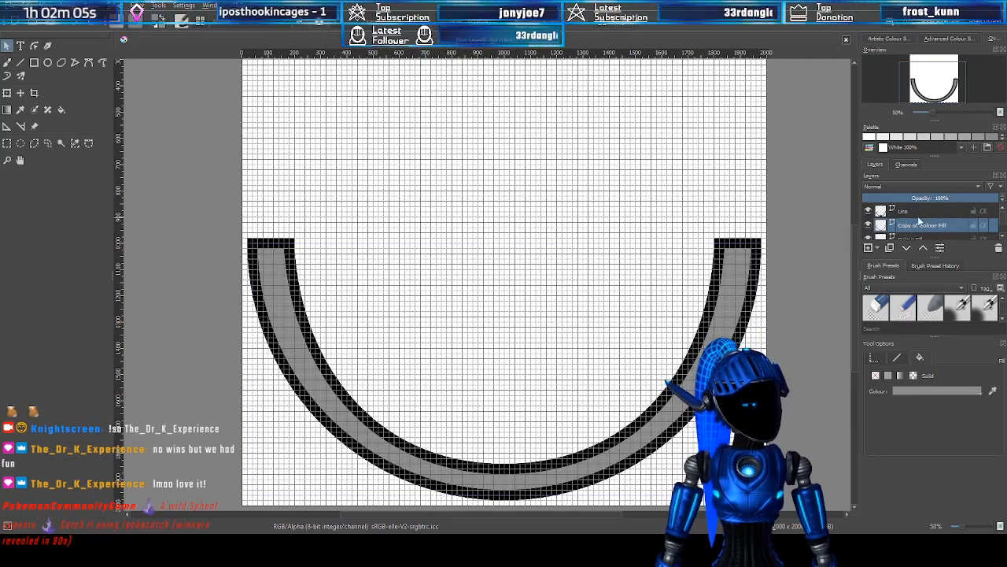
scroll(913, 219, "down", 1)
scroll(912, 221, "up", 1)
Hide the Line and Copy of Colour Fill layers and select the original Colour Fill layer
left_click(868, 211)
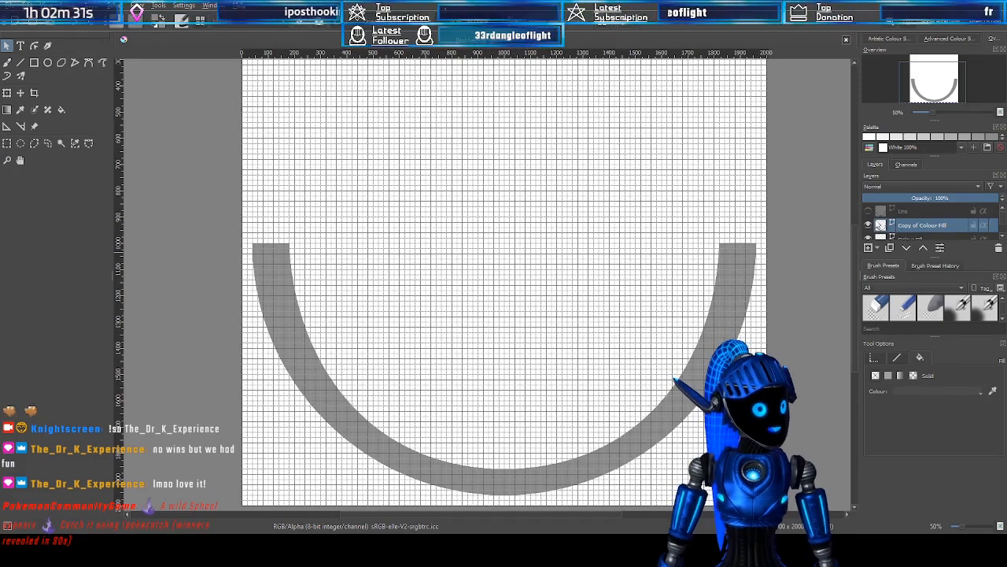
left_click(869, 225)
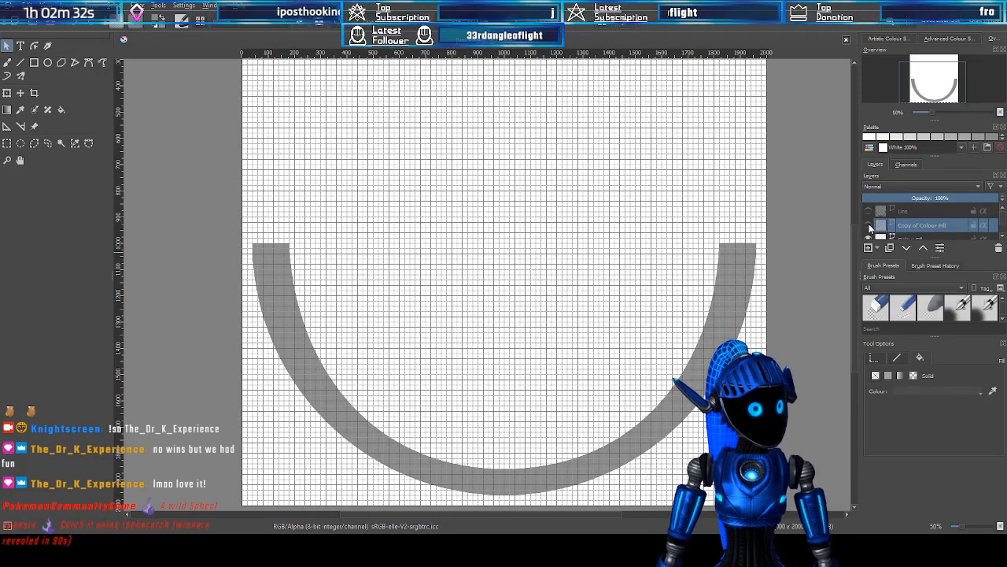
left_click(921, 236)
scroll(929, 229, "down", 1)
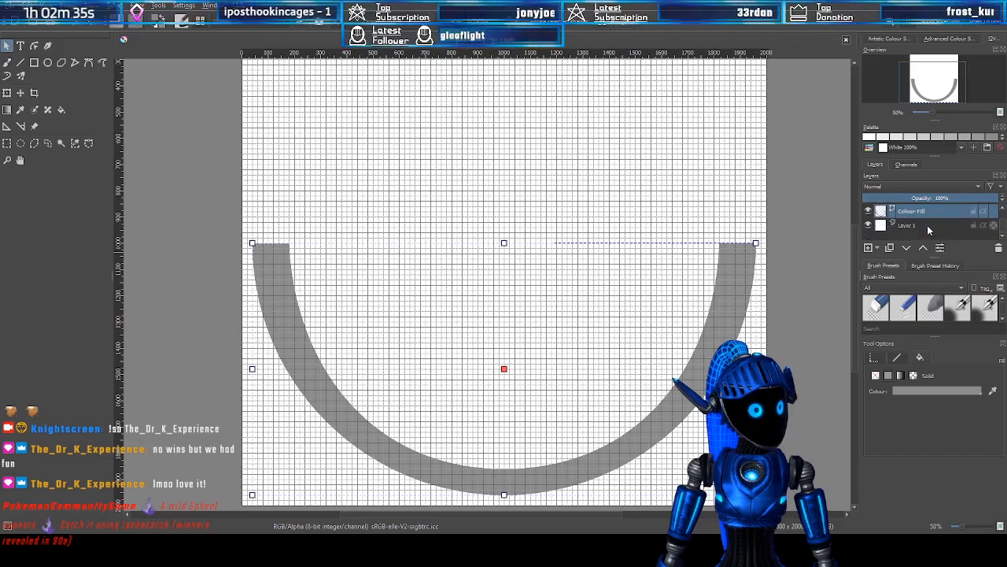
scroll(927, 228, "up", 2)
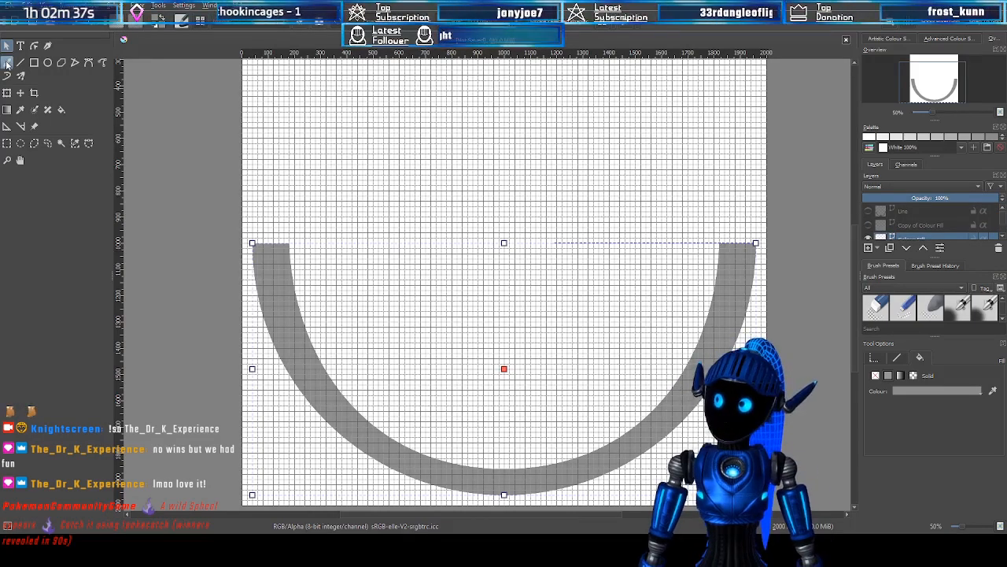
Enlarge the layer list so that all four layers fit in it without scrolling
scroll(734, 228, "down", 1)
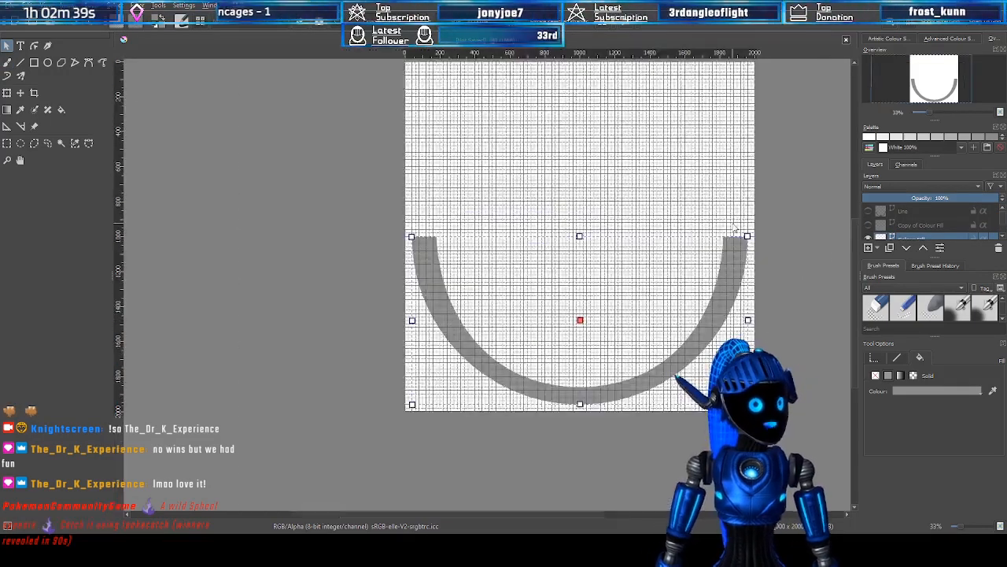
scroll(735, 230, "up", 1)
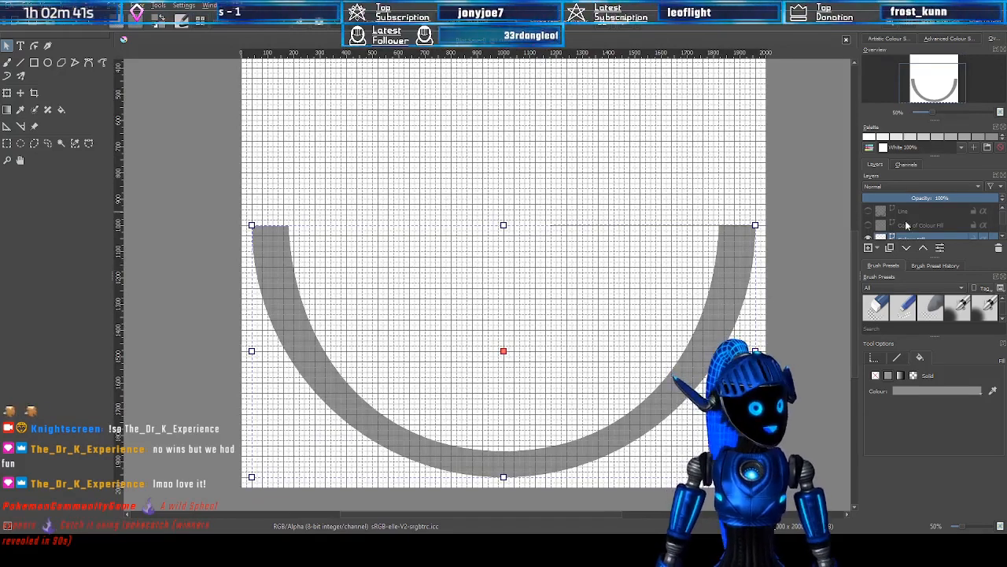
scroll(905, 226, "down", 2)
scroll(901, 225, "up", 2)
scroll(890, 227, "down", 2)
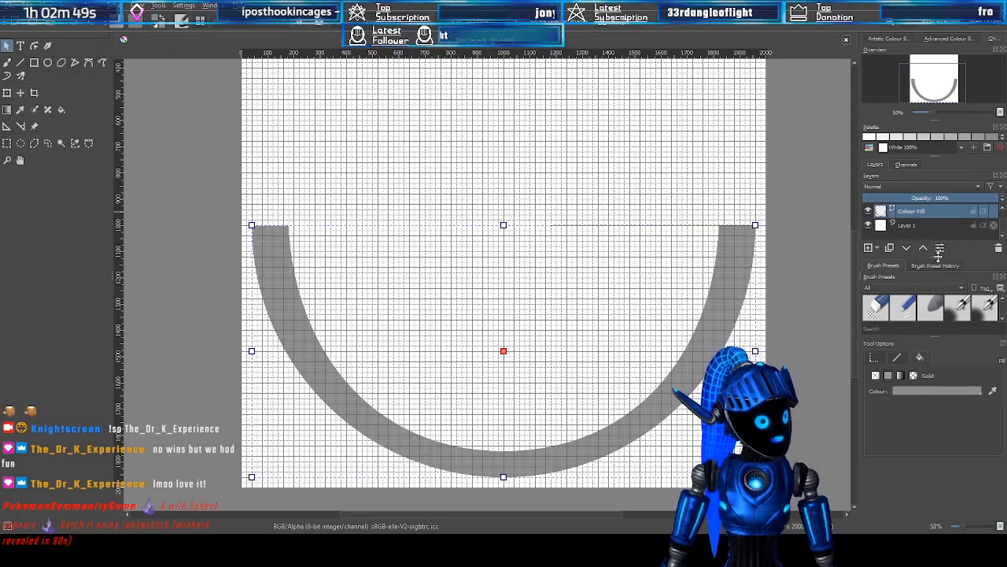
left_click_drag(938, 258, 938, 326)
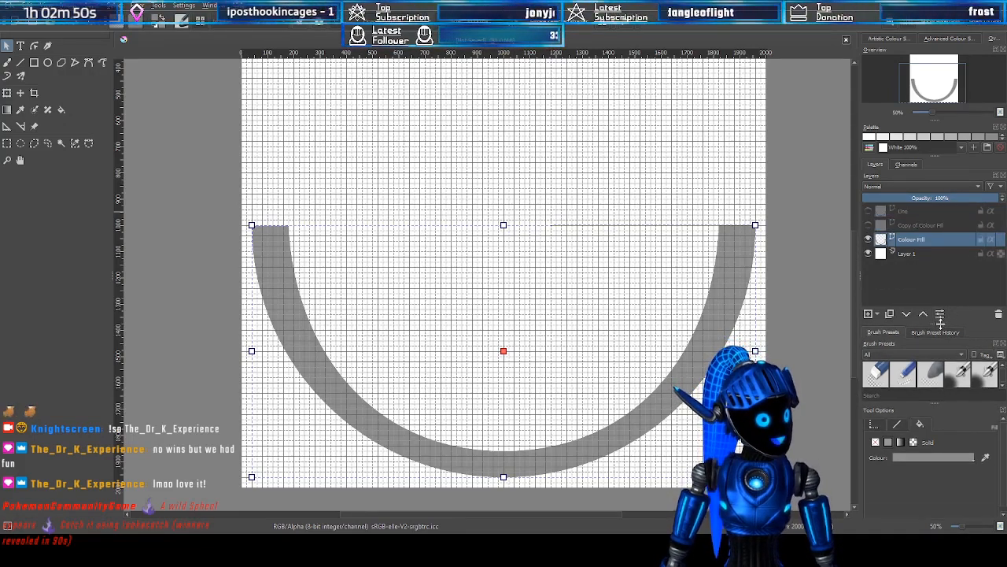
Hide the Colour Fill layer, show Copy of Colour Fill and select the grey band on it
left_click(929, 226)
left_click(919, 238)
left_click(868, 238)
left_click(906, 227)
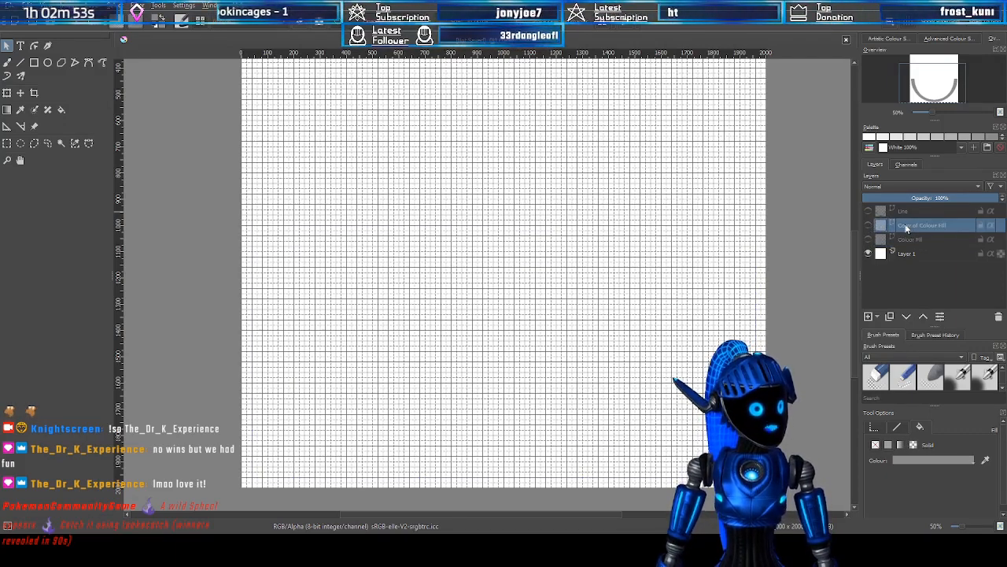
left_click(869, 226)
left_click(868, 225)
left_click(868, 226)
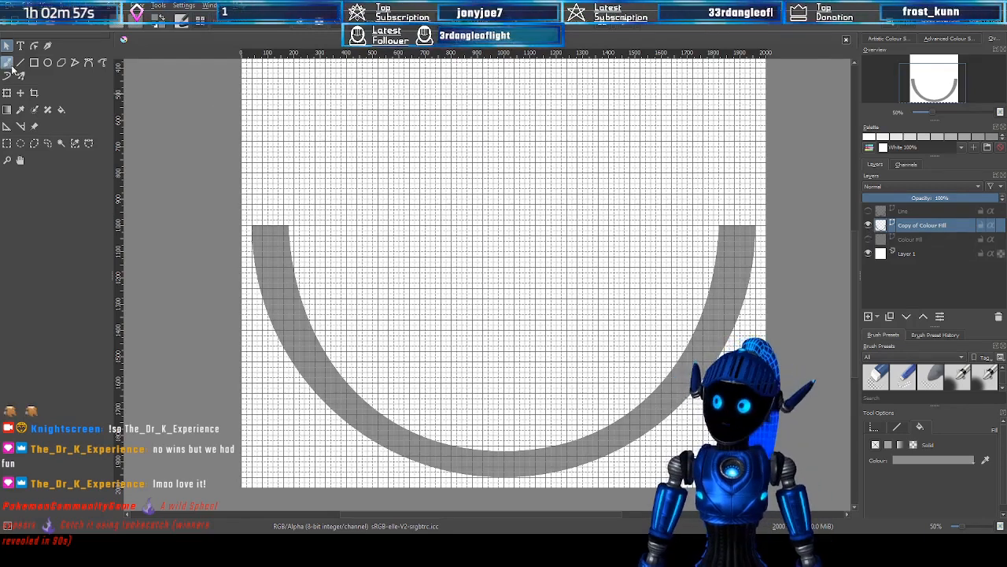
left_click(306, 334)
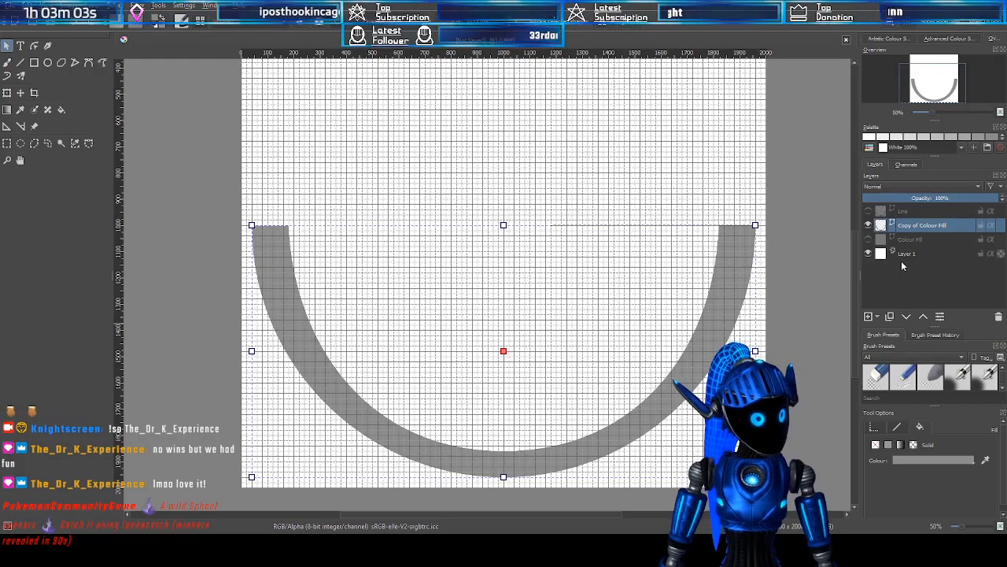
Delete the Copy of Colour Fill layer and show the Colour Fill and Line layers
left_click(868, 225)
left_click(870, 240)
left_click(905, 239)
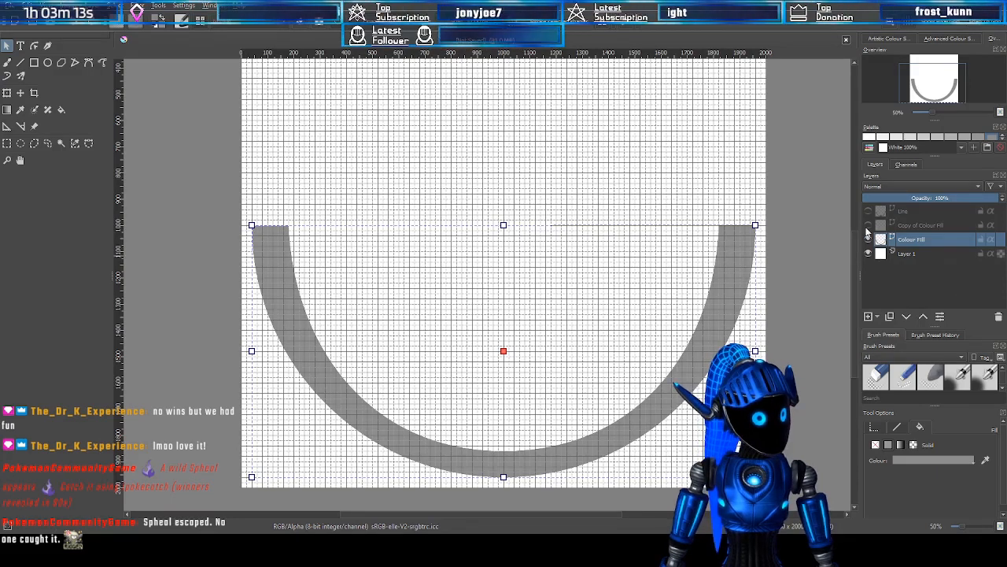
left_click(868, 226)
left_click(918, 226)
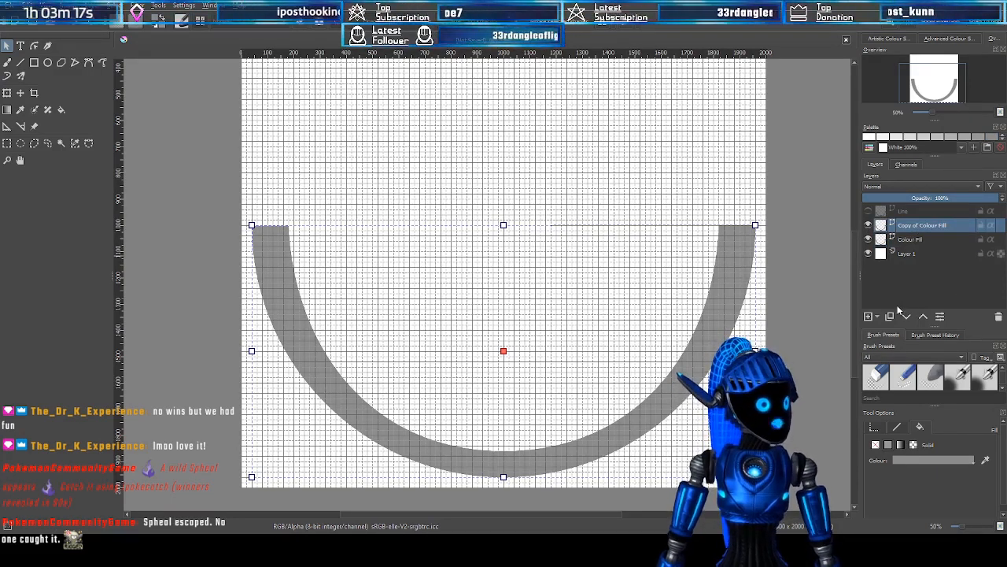
key("shift+Delete")
left_click(870, 211)
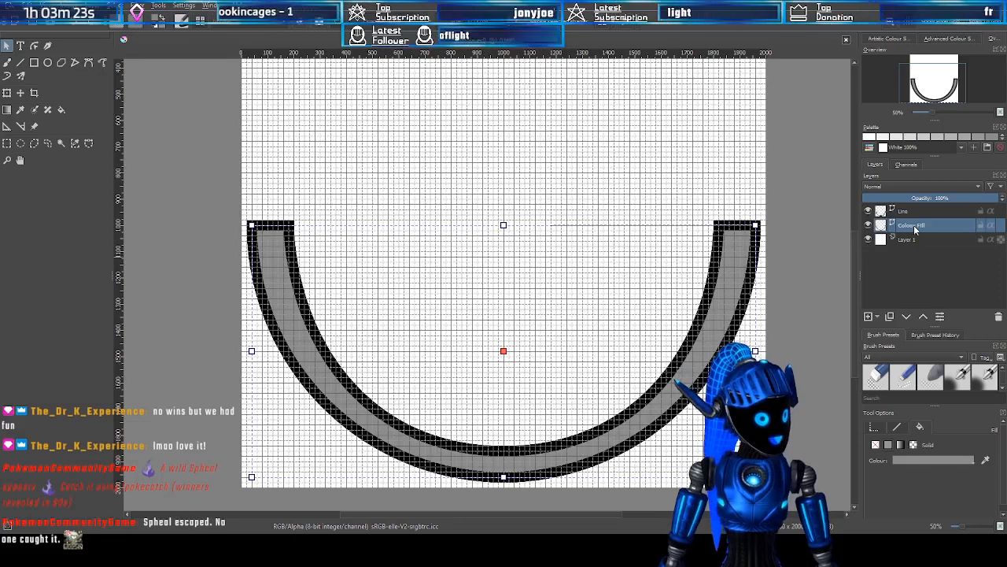
Duplicate the Colour Fill layer and hide the original and the Line layer
left_click(890, 316)
left_click(868, 240)
left_click(869, 211)
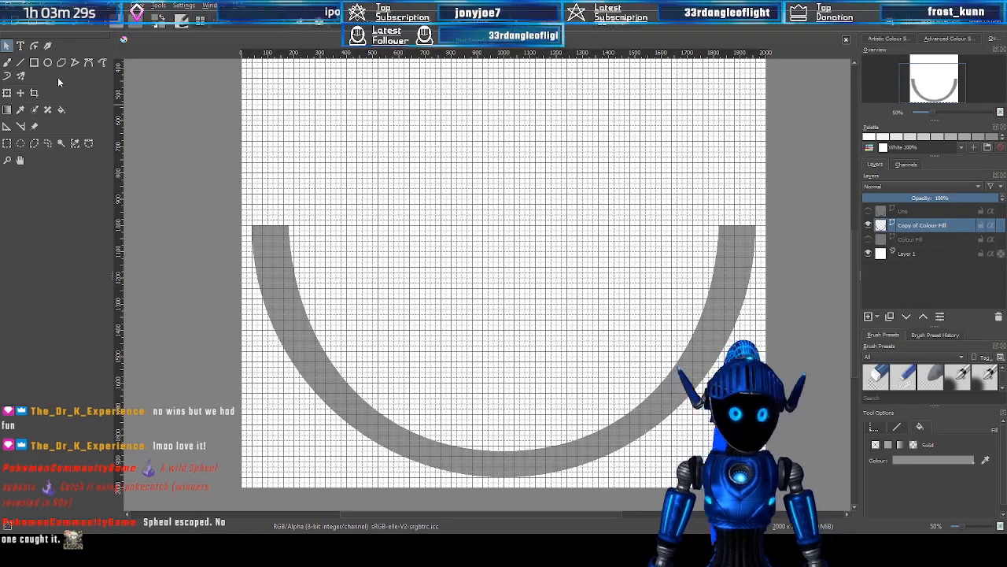
Change the solid fill of the band on the Copy of Colour Fill layer to dark grey
key("ctrl+t")
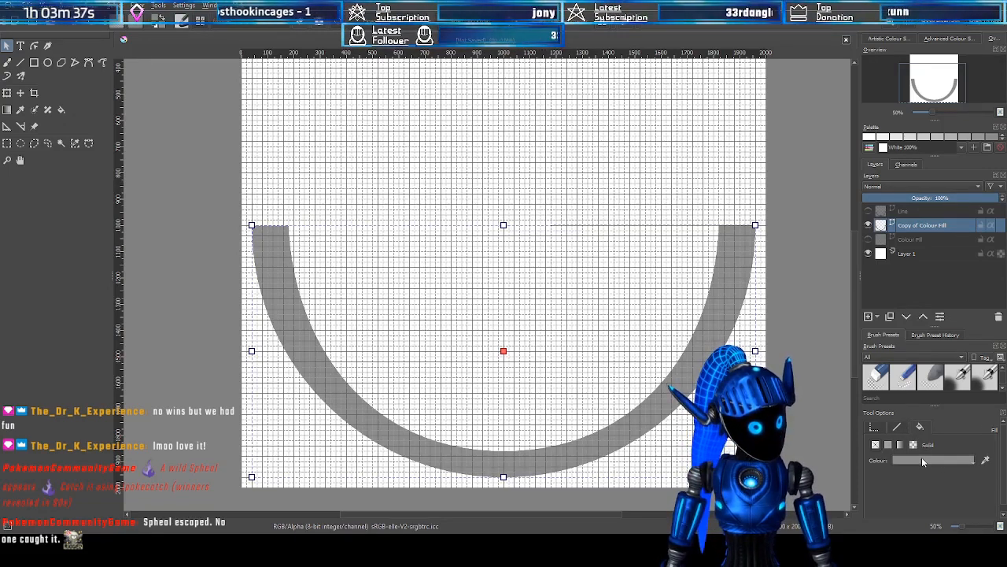
left_click(935, 277)
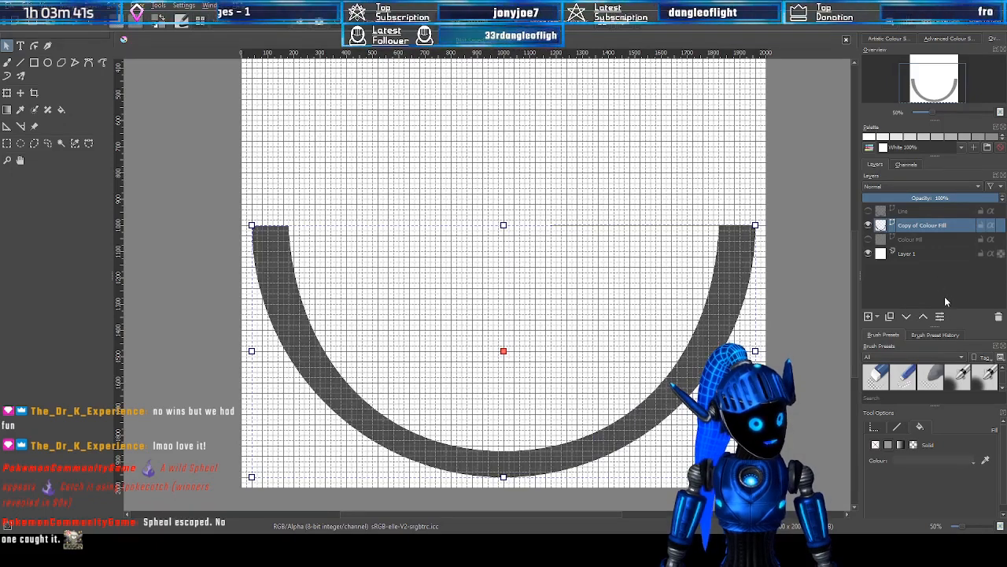
left_click(868, 232)
left_click(868, 231)
Show the Colour Fill layer together with its dark grey copy and select the Copy of Colour Fill layer
left_click(868, 225)
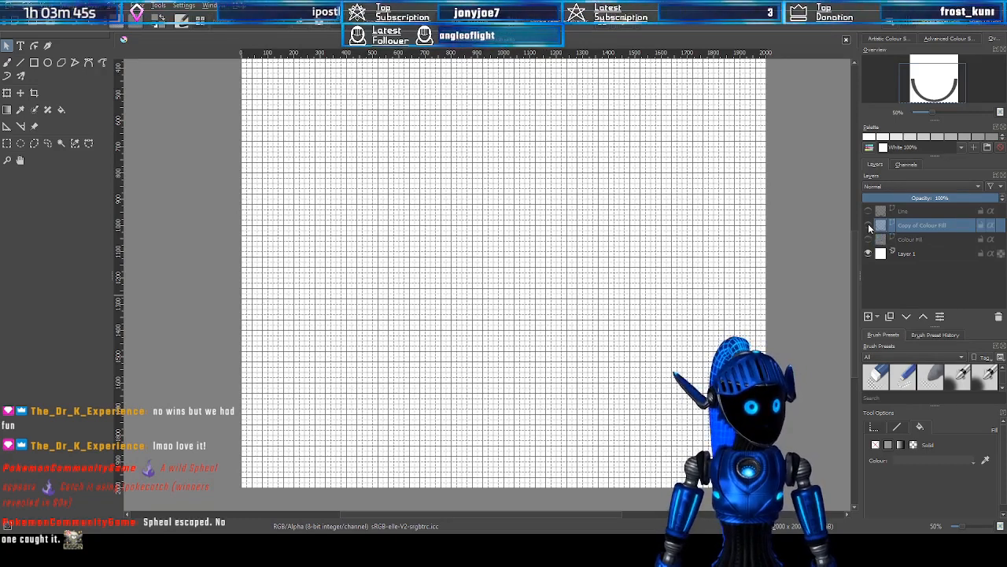
left_click(868, 225)
left_click(868, 239)
left_click(925, 238)
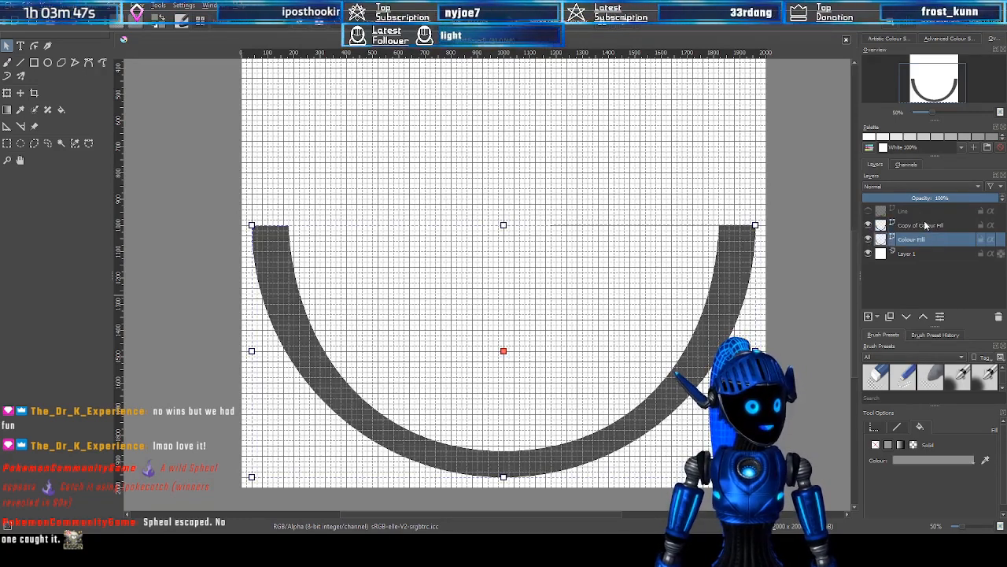
left_click(925, 226)
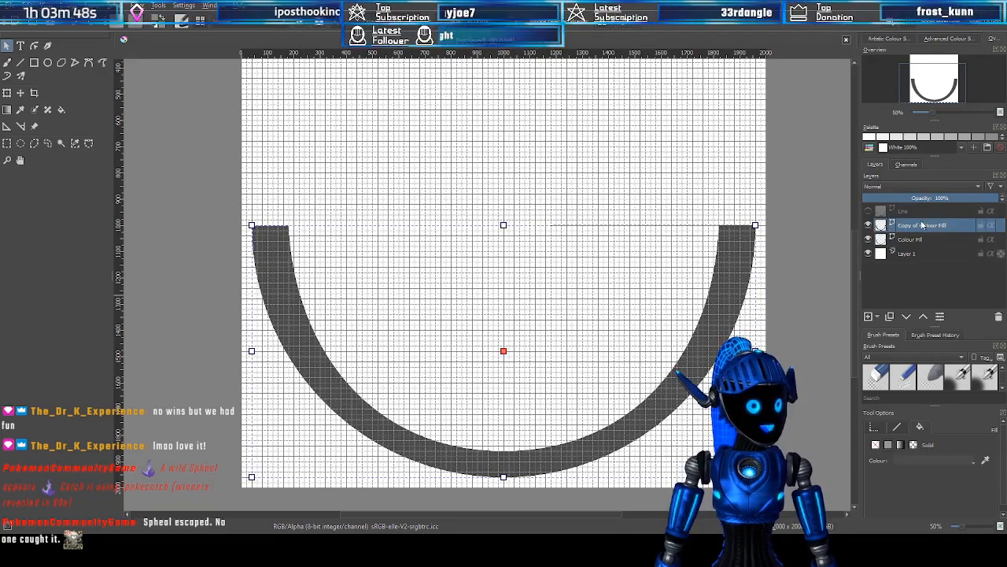
Edit the dark band's path by moving the lowest node of its inner curve down about 60 px towards the outer edge
left_click(34, 46)
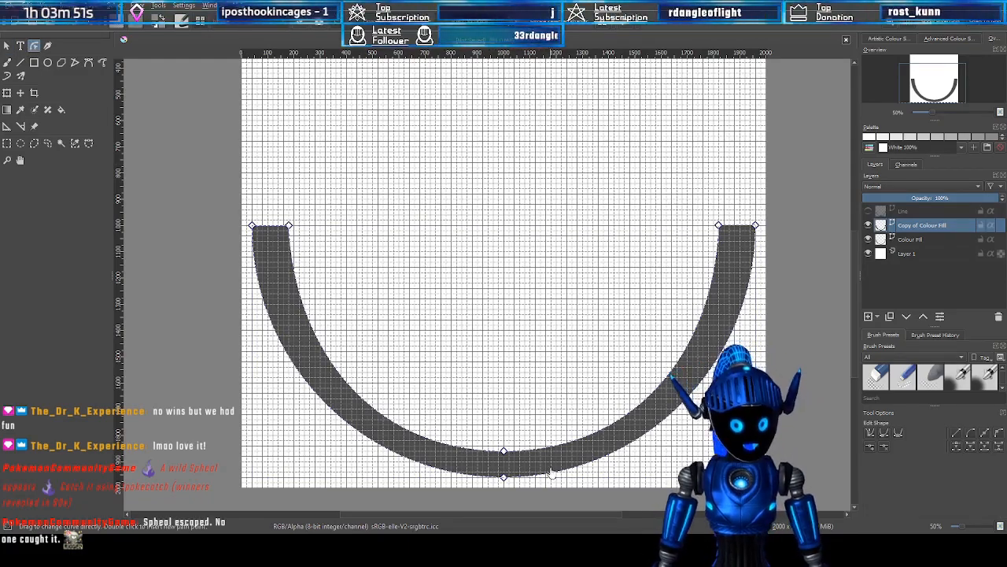
scroll(553, 473, "up", 3)
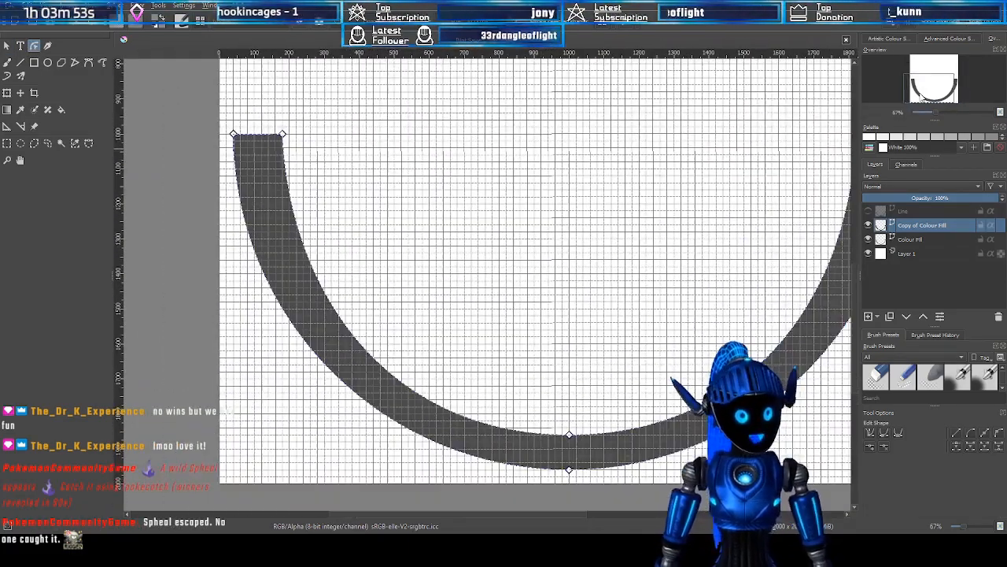
left_click(569, 434)
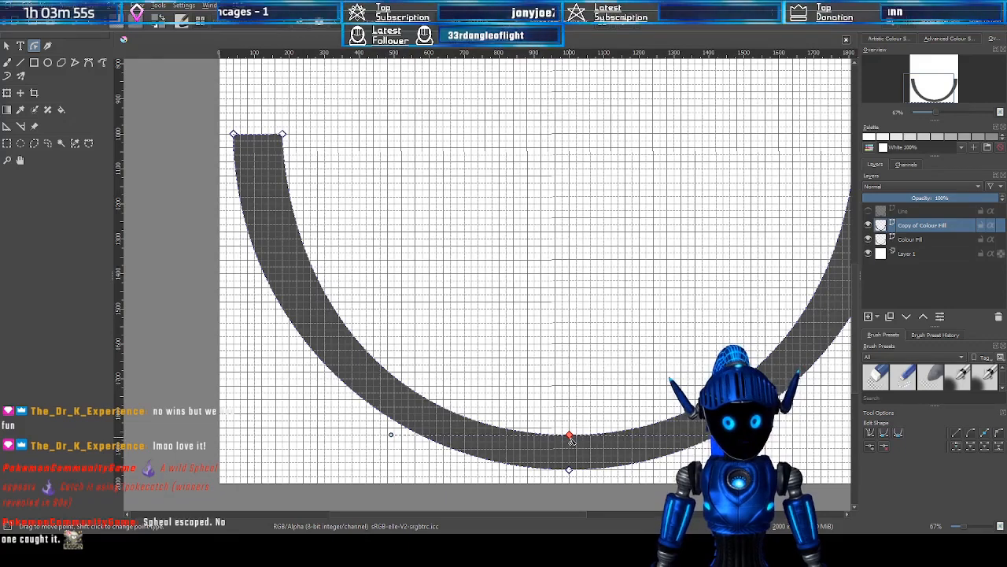
left_click_drag(572, 439, 571, 457)
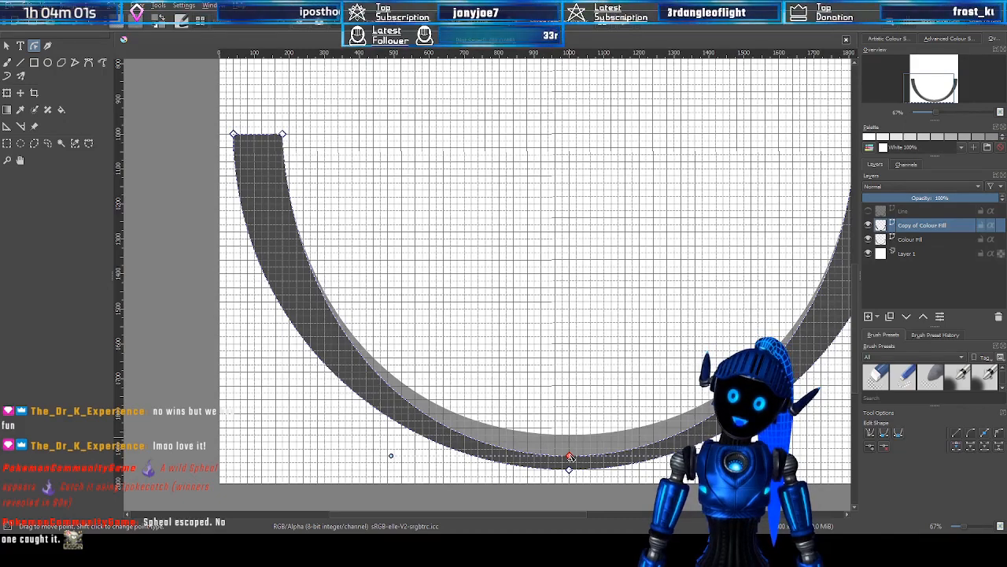
Move the inner corner node at each upper end of the dark band outward about 60 px to narrow both ends
left_click_drag(283, 134, 265, 139)
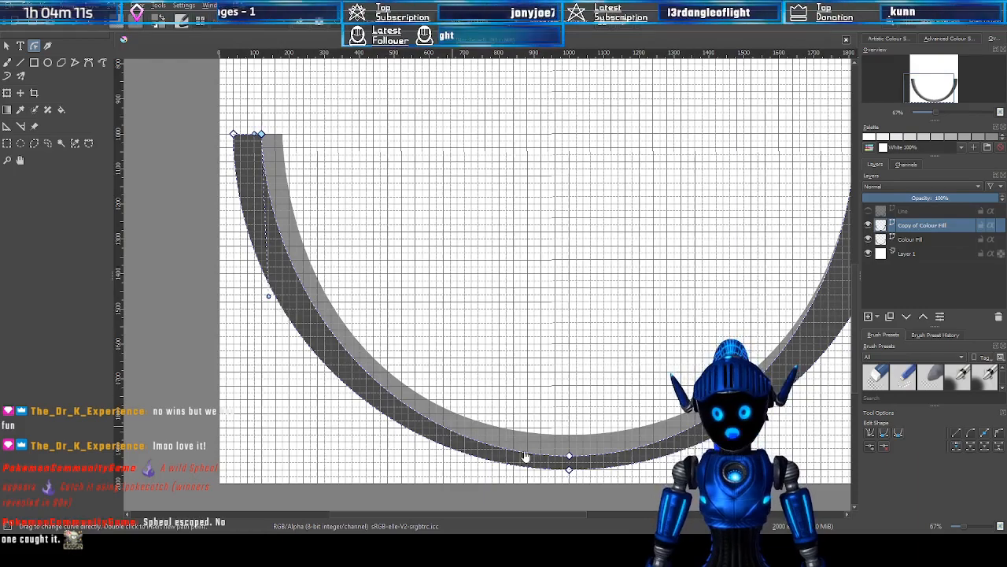
left_click(943, 93)
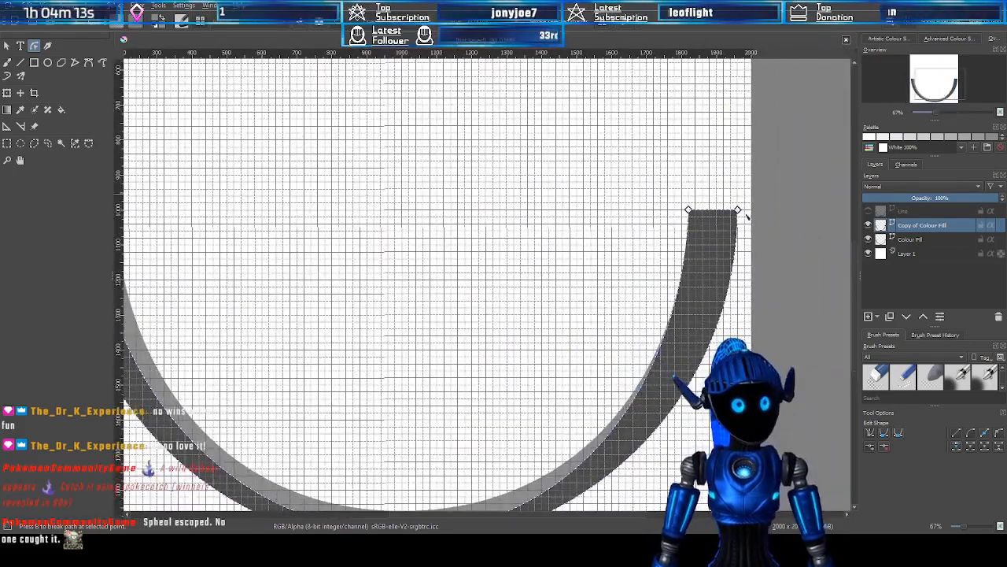
left_click_drag(690, 210, 710, 211)
scroll(602, 285, "down", 1)
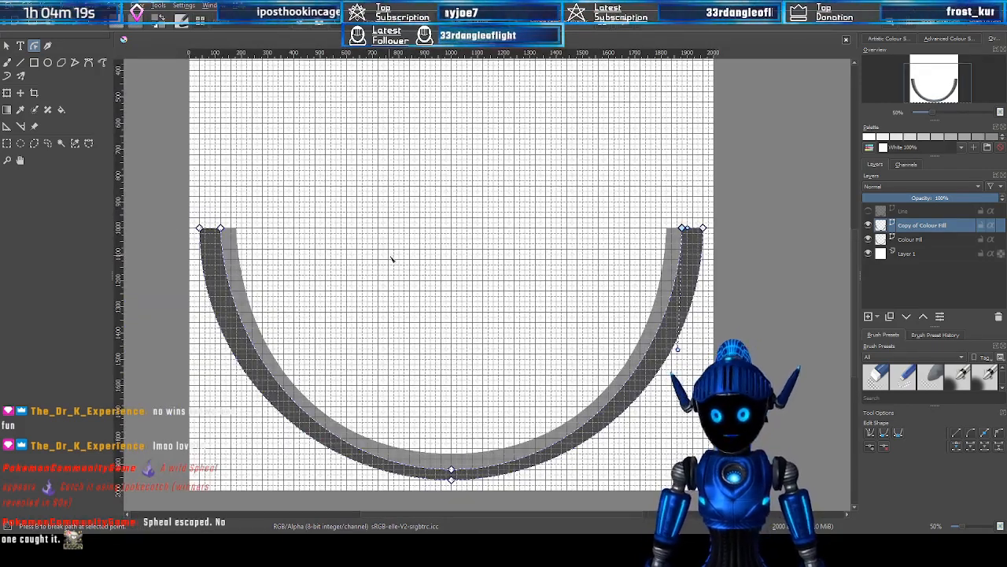
Select the Line layer and show its outline over the two grey bands
left_click_drag(928, 88, 924, 88)
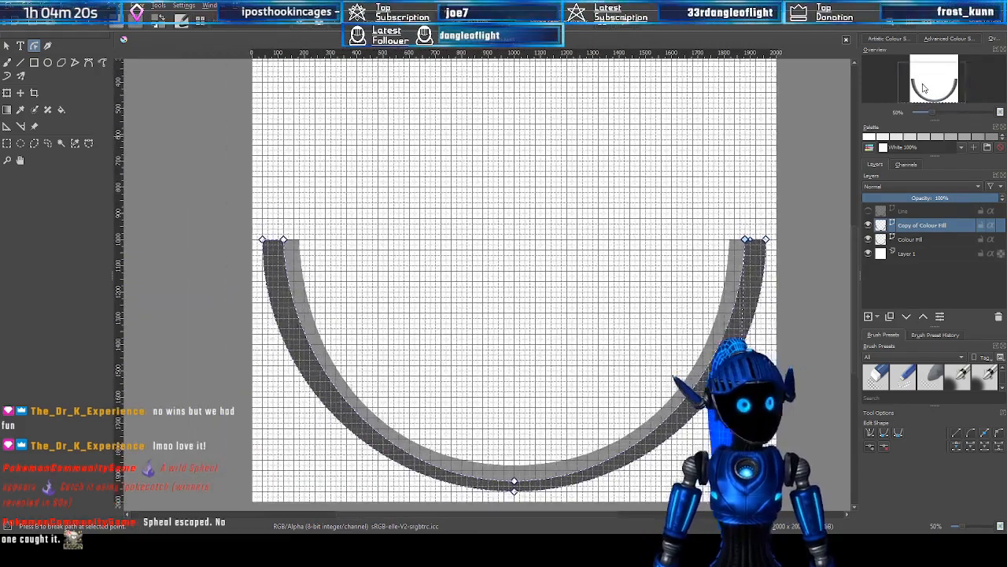
left_click(915, 212)
left_click(869, 212)
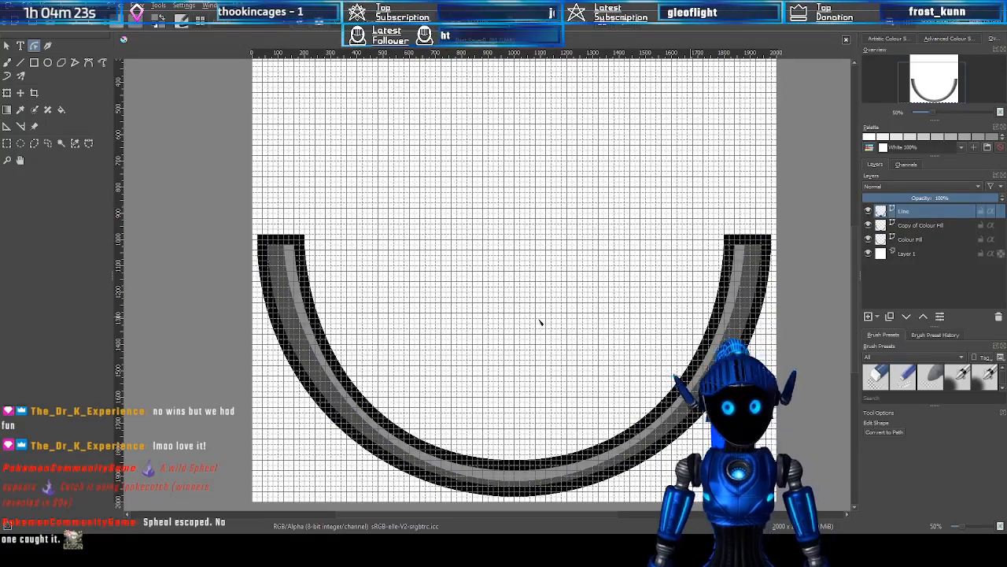
Add a new paint layer and place it directly below the Colour Fill layer
scroll(540, 319, "down", 1)
scroll(445, 358, "up", 1)
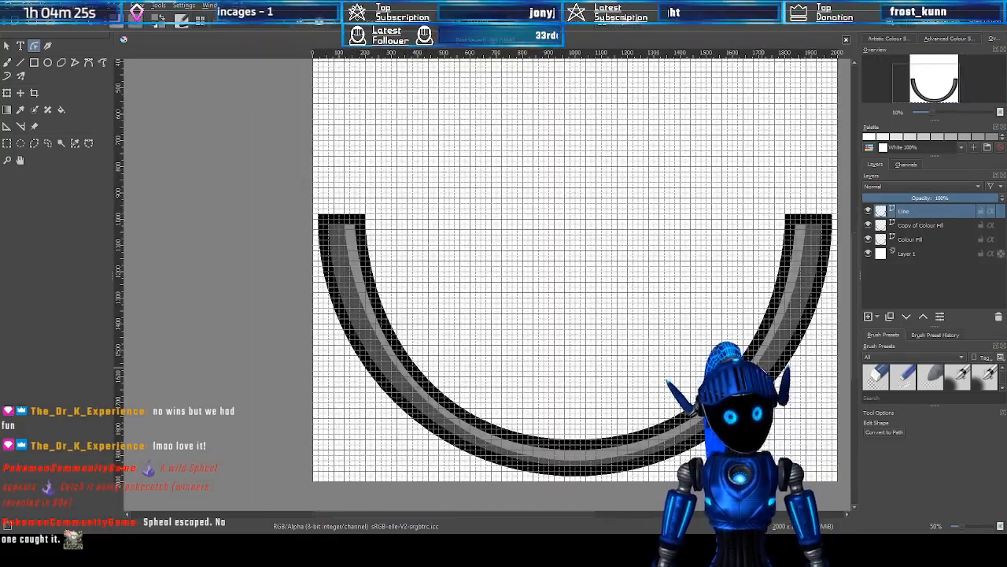
left_click_drag(926, 84, 929, 78)
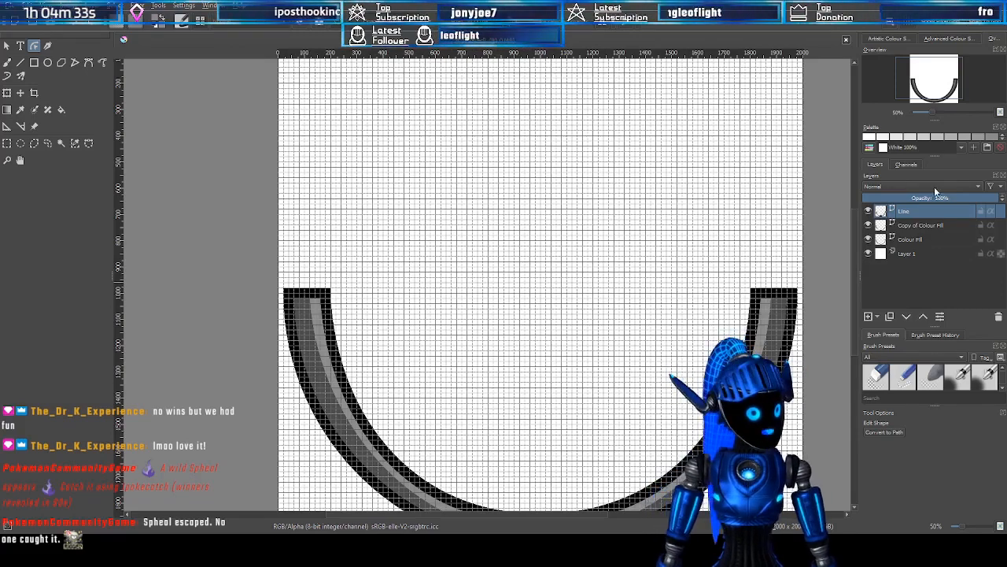
left_click_drag(930, 71, 932, 74)
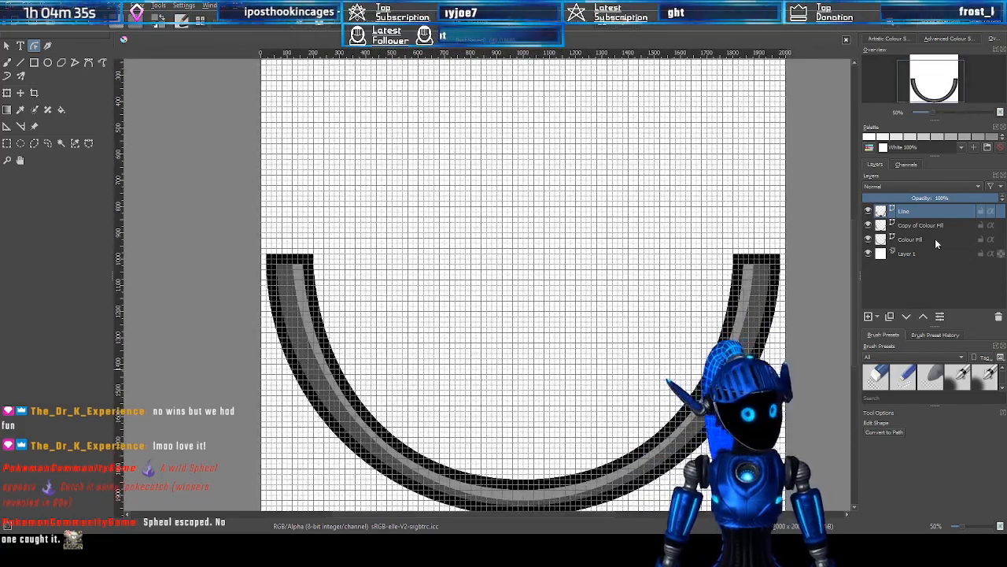
left_click(917, 226)
left_click(918, 210)
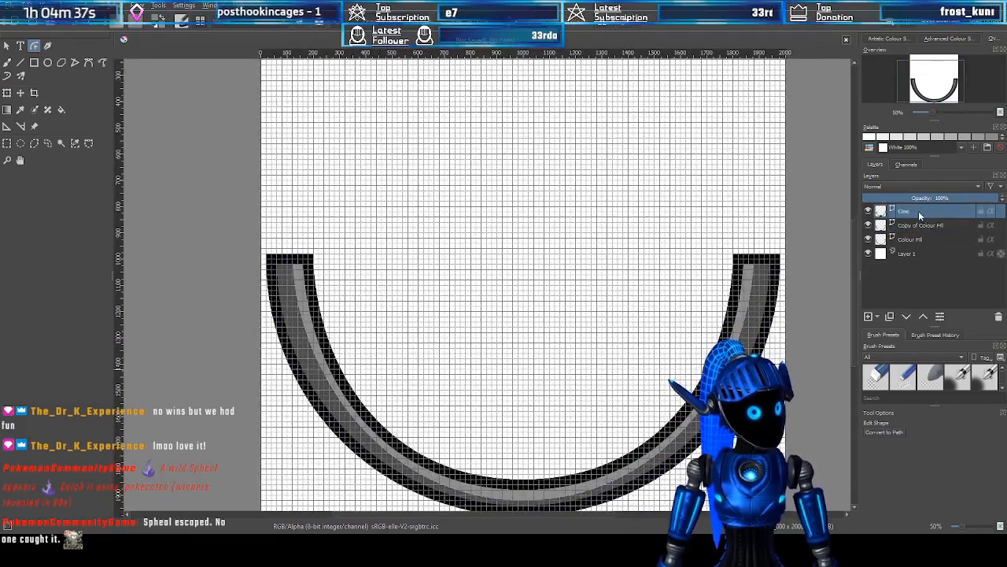
left_click(869, 316)
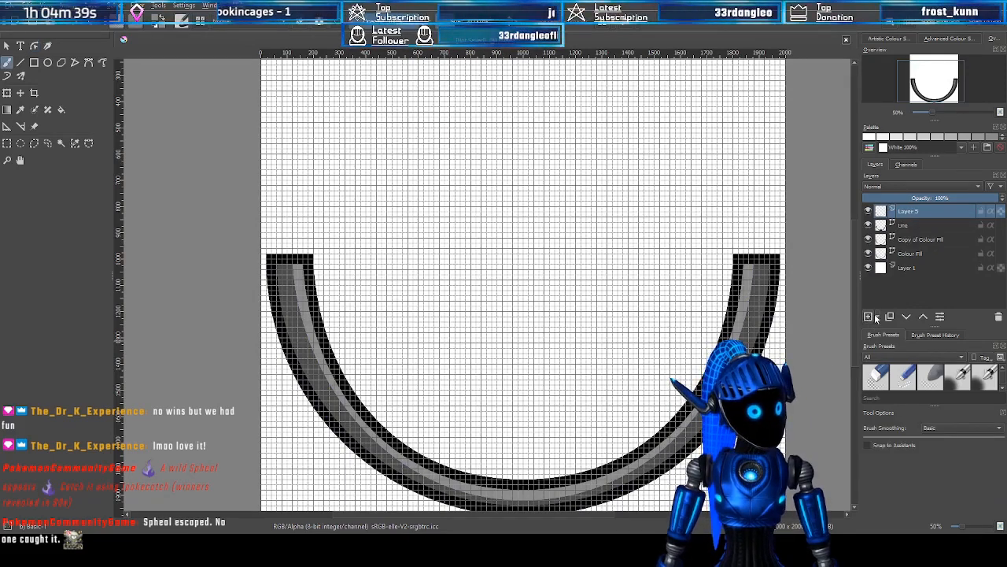
left_click_drag(919, 212, 935, 266)
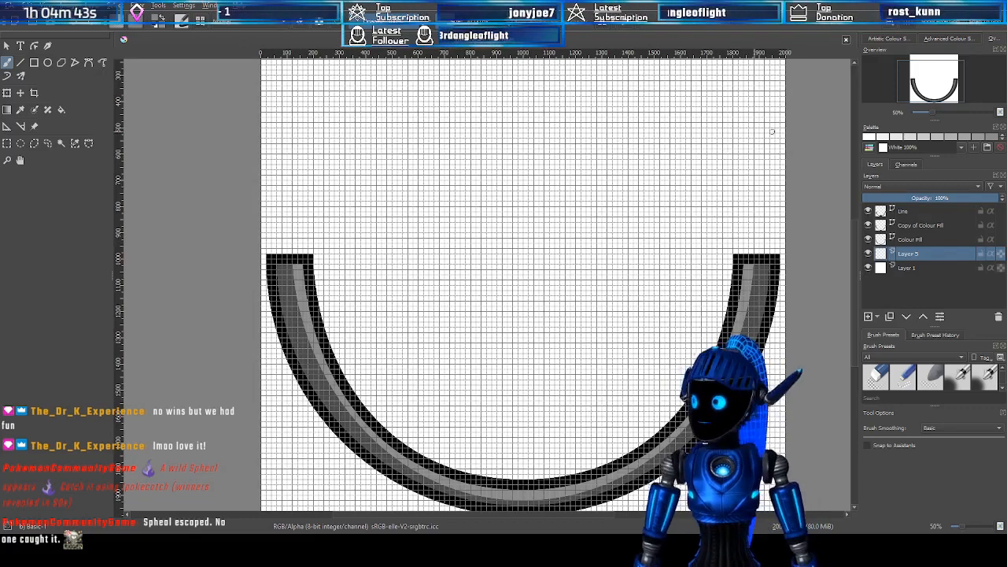
Examine the shaded U-shaped band with the grid hidden, and show the grid again
left_click_drag(926, 89, 923, 92)
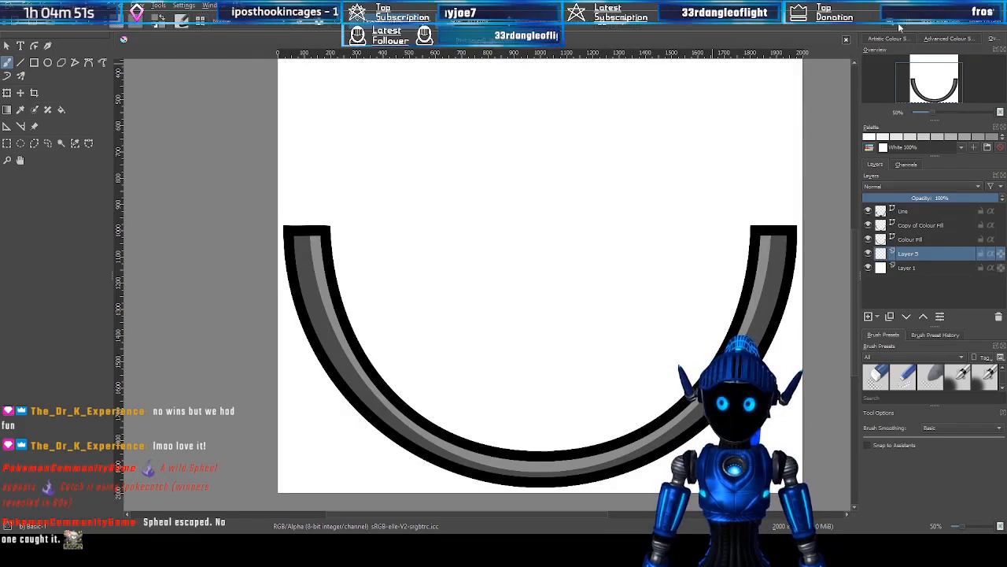
scroll(570, 184, "down", 2)
scroll(611, 191, "up", 1)
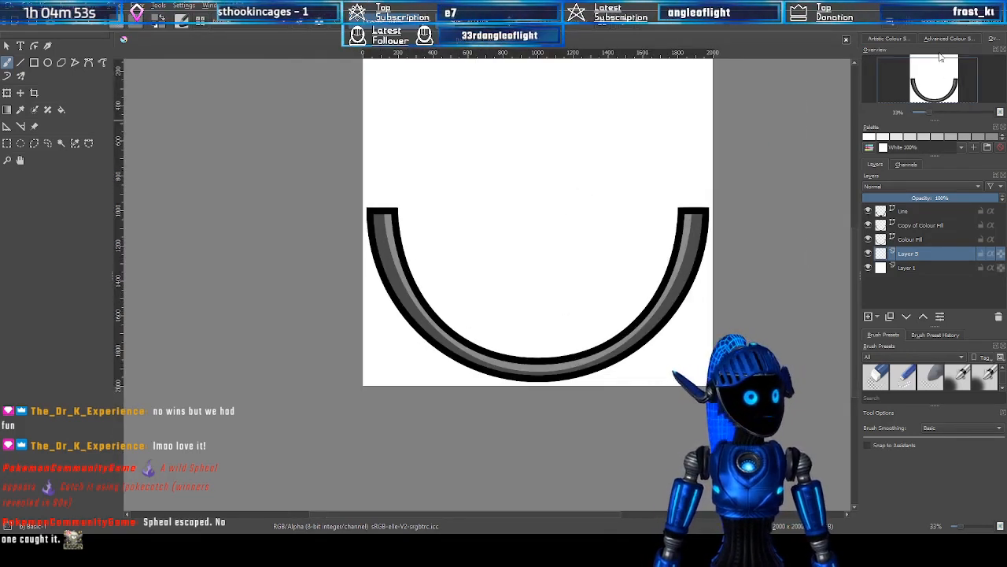
scroll(678, 155, "up", 1)
left_click_drag(943, 87, 938, 85)
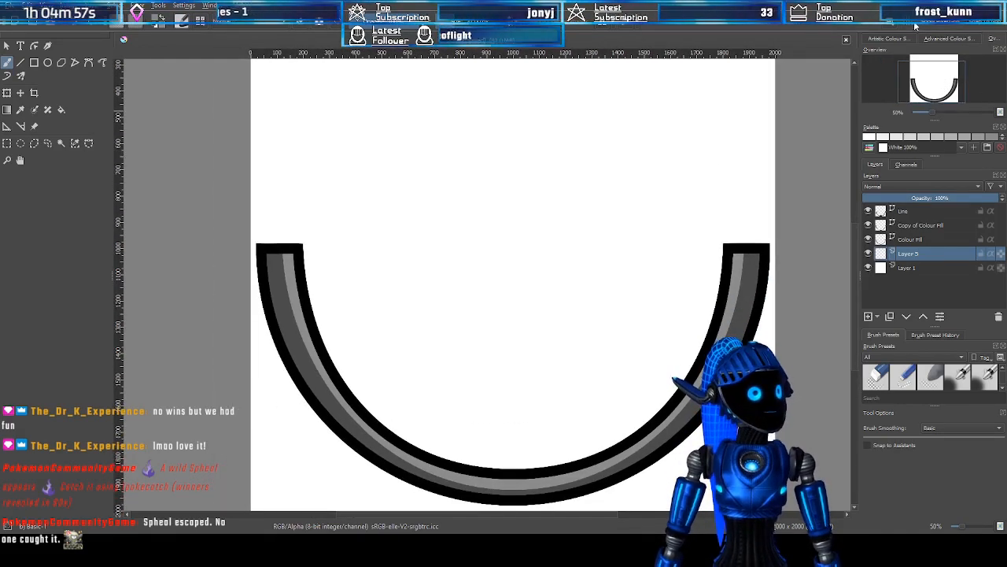
key("ctrl+shift+apostrophe")
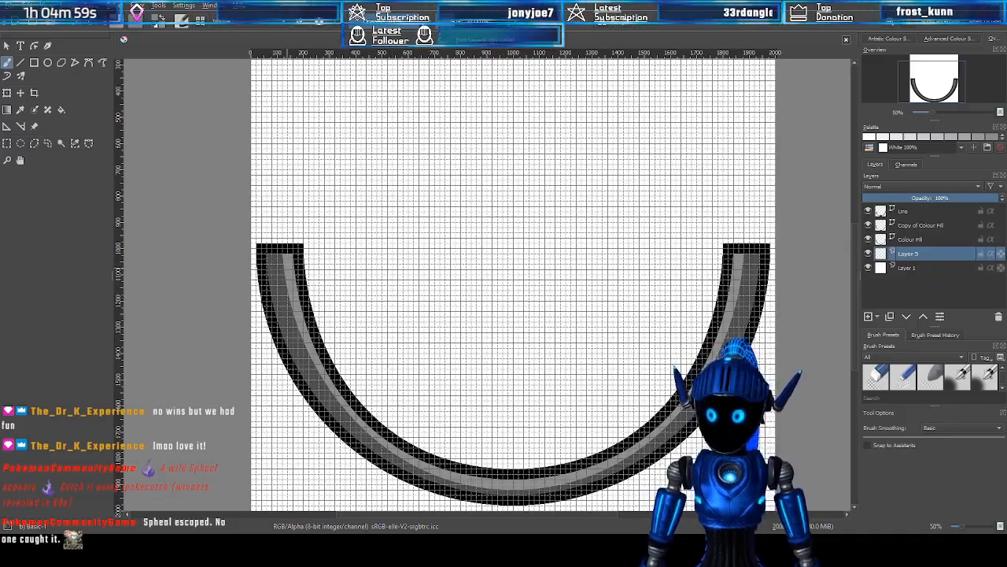
scroll(232, 249, "up", 1)
left_click_drag(914, 85, 924, 87)
scroll(601, 228, "down", 1)
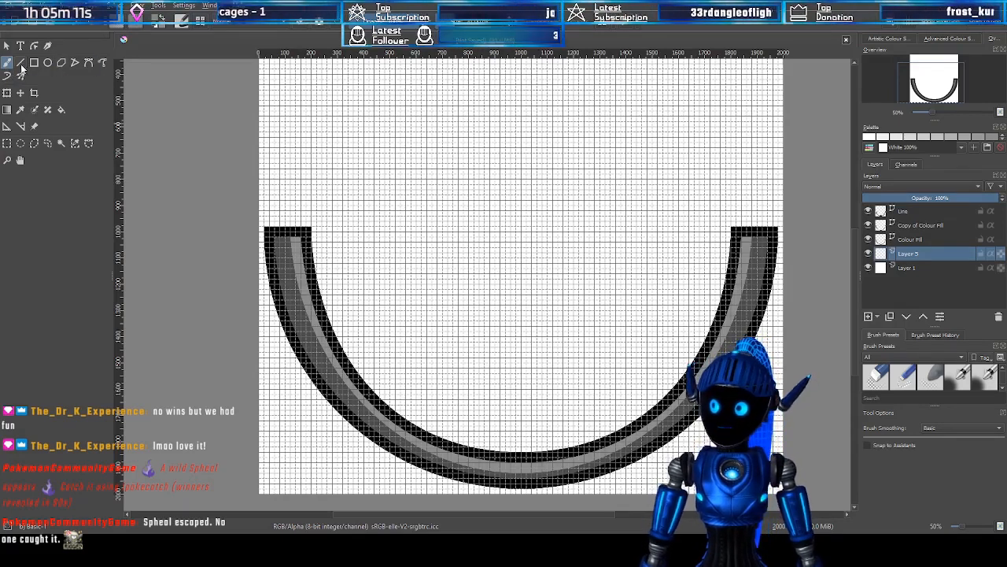
Try drawing an ellipse about 1520 by 820 px inside the U-shaped band on the paint layer, and undo it
left_click(89, 63)
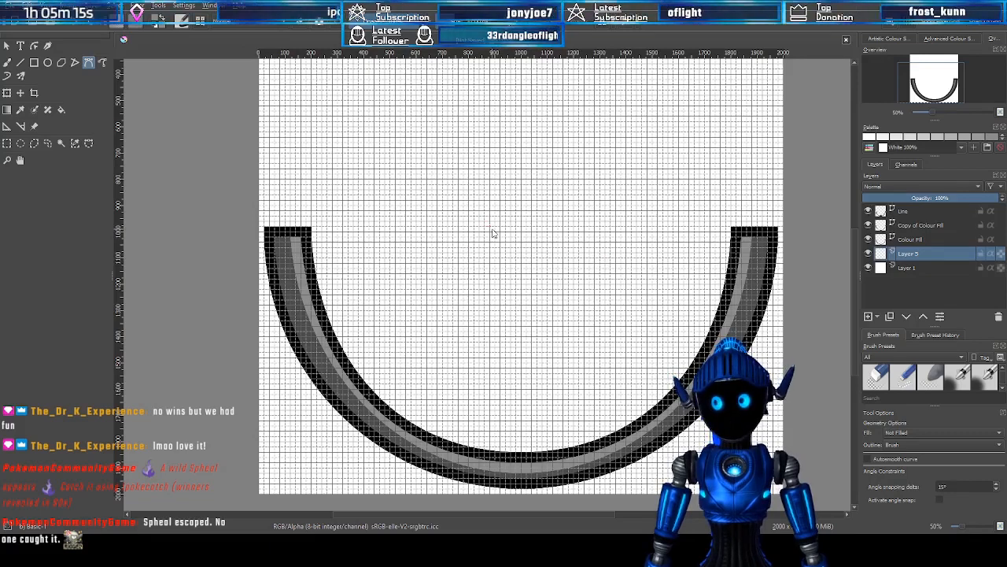
left_click(50, 62)
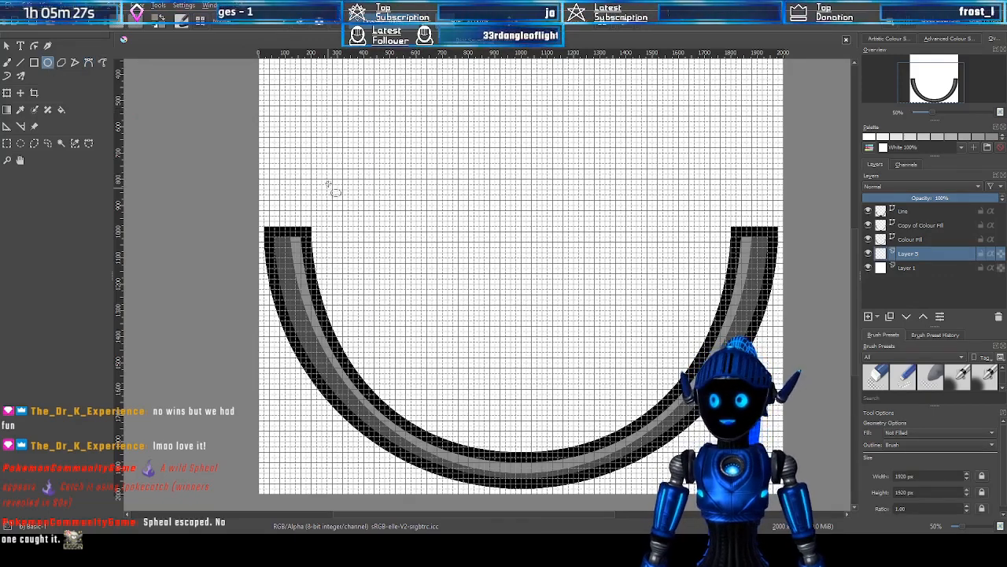
left_click_drag(332, 183, 727, 397)
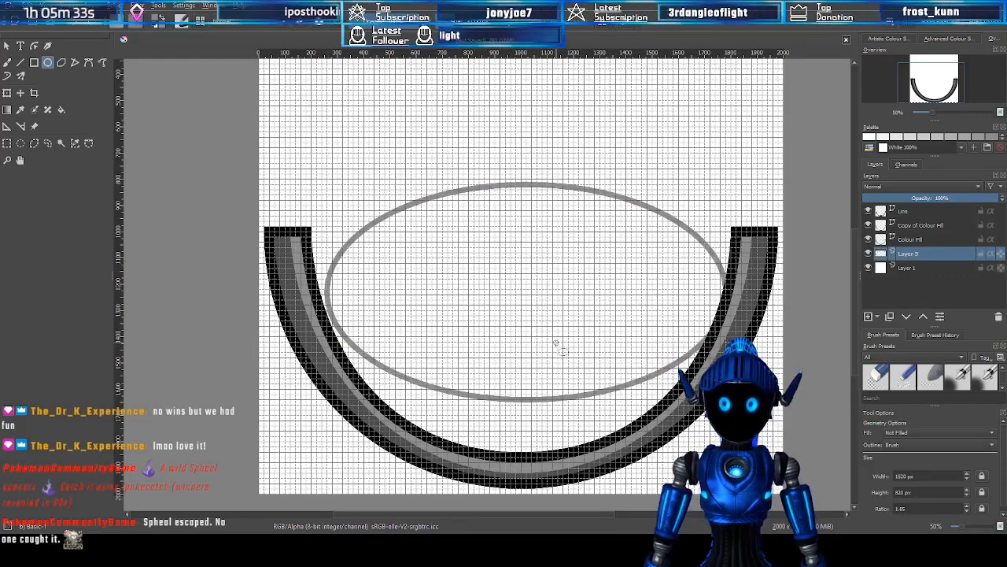
key("ctrl+z")
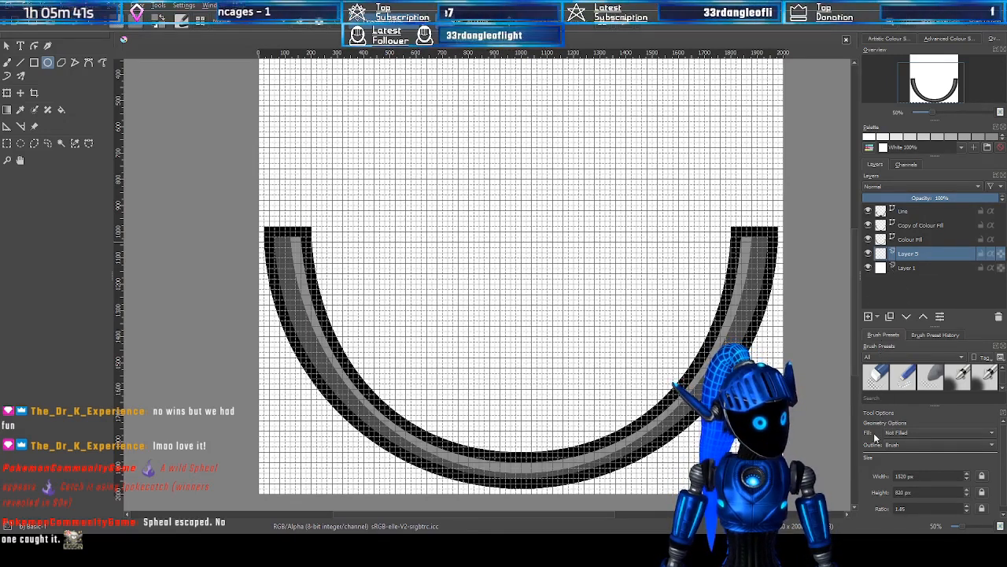
Replace the empty paint layer with a vector layer below Colour Fill and draw an ellipse about 1680 by 1020 px spanning the band's inner edges
left_click(923, 243)
left_click(919, 254)
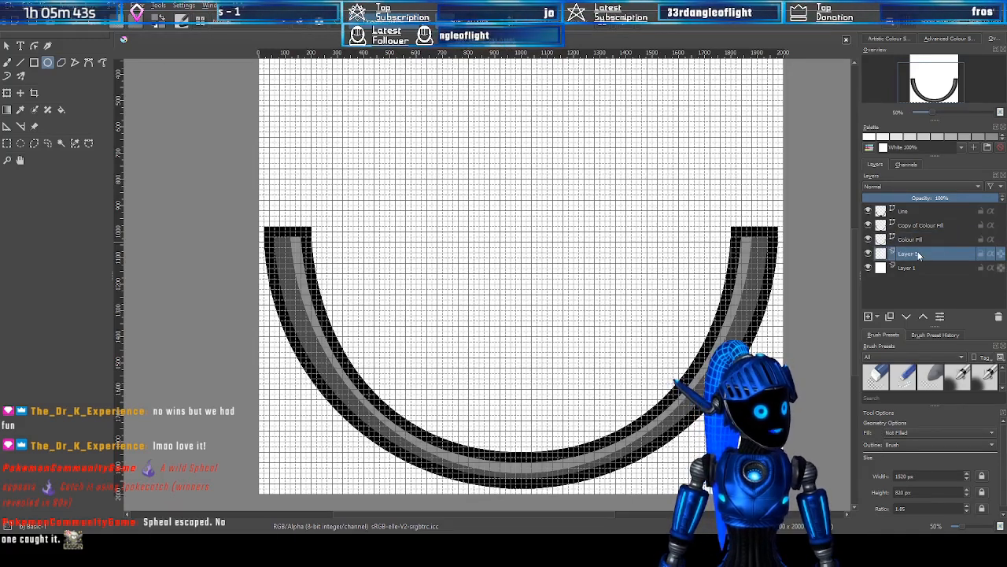
key("shift+Delete")
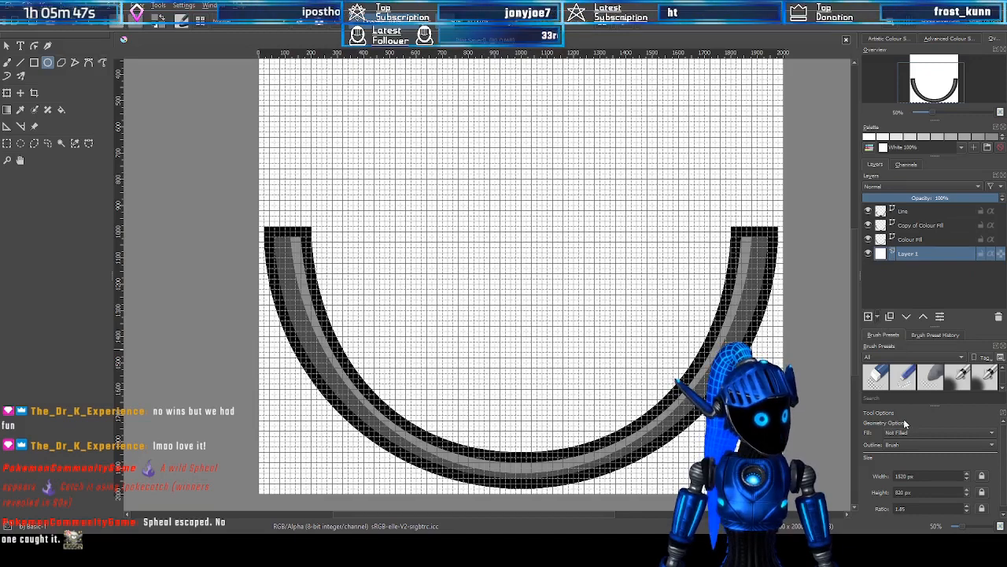
key("Insert")
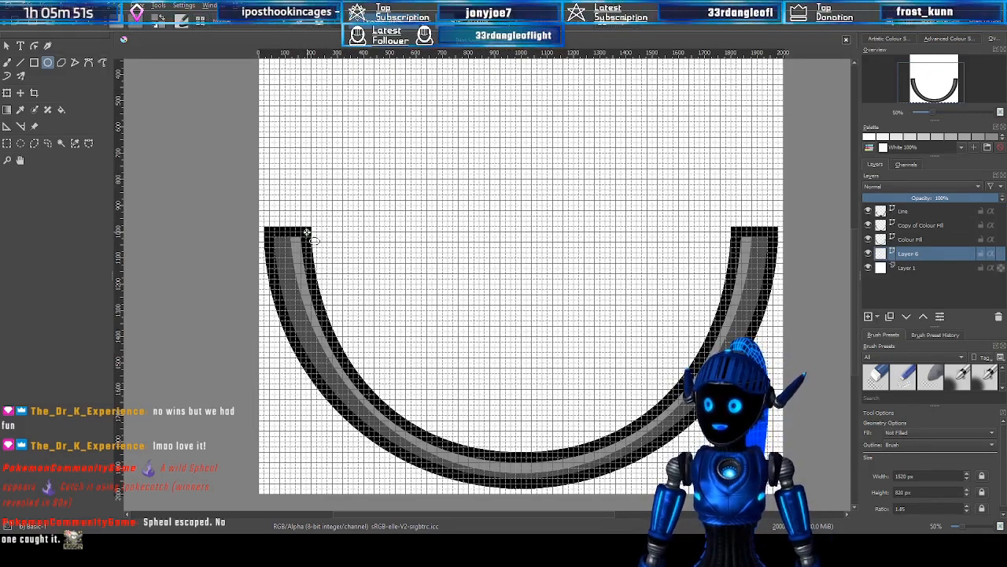
left_click_drag(307, 231, 743, 343)
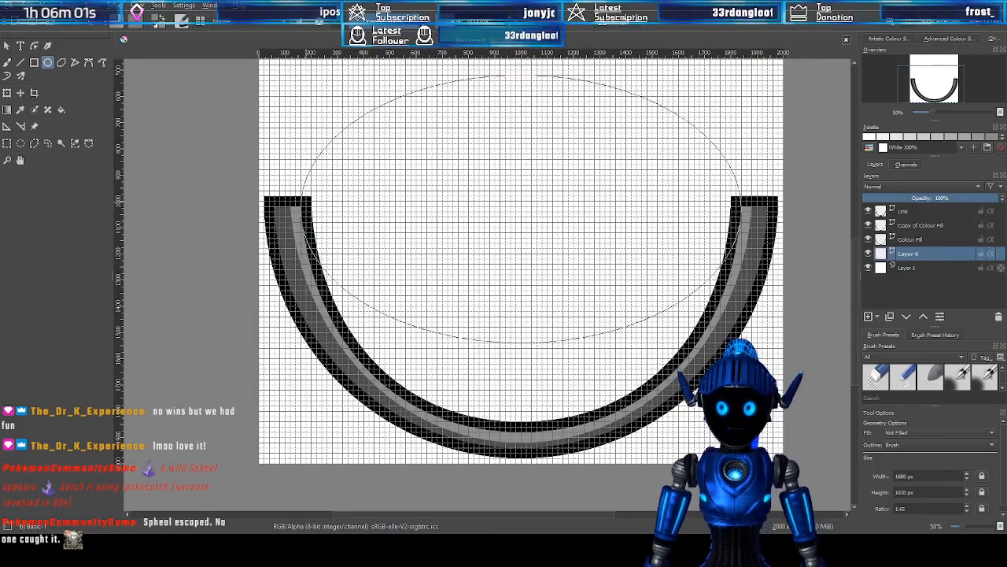
left_click_drag(743, 343, 743, 343)
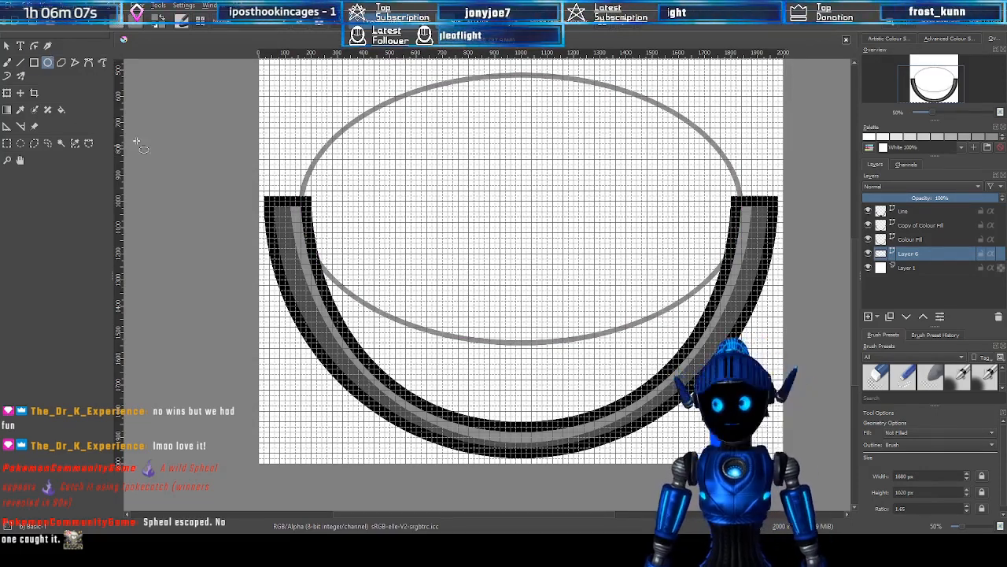
Give the ellipse a solid black fill and remove its outline stroke
left_click(6, 44)
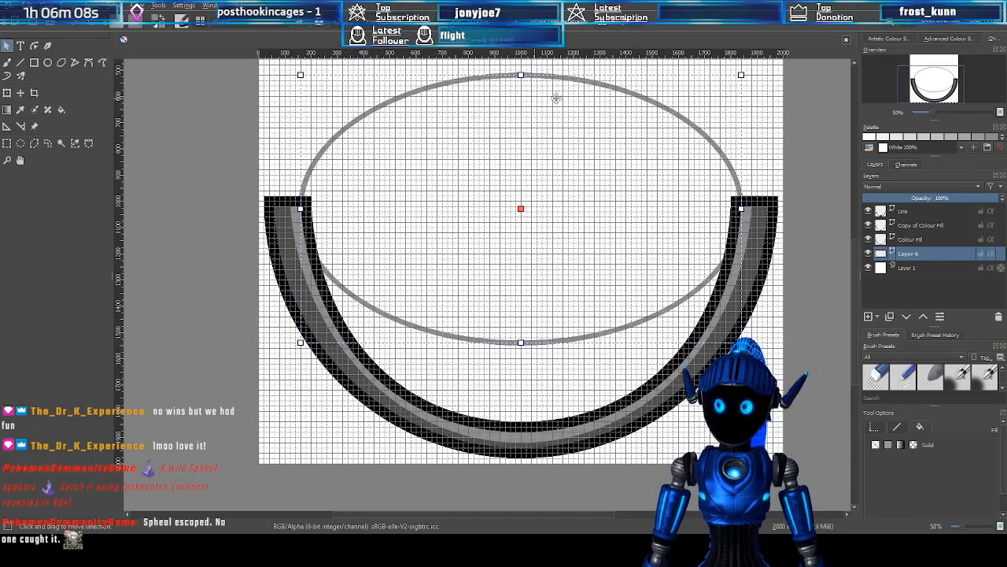
left_click(889, 445)
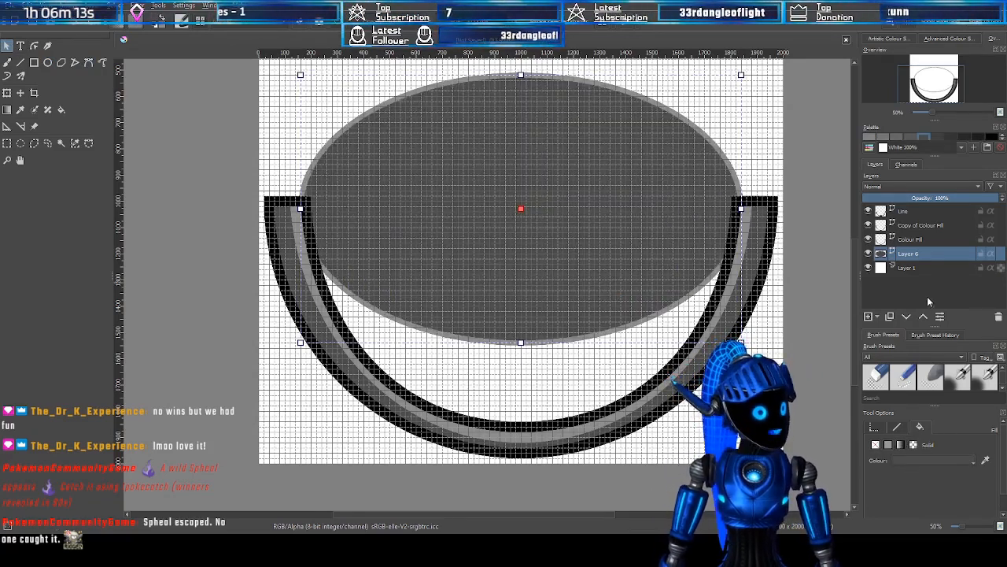
key("d")
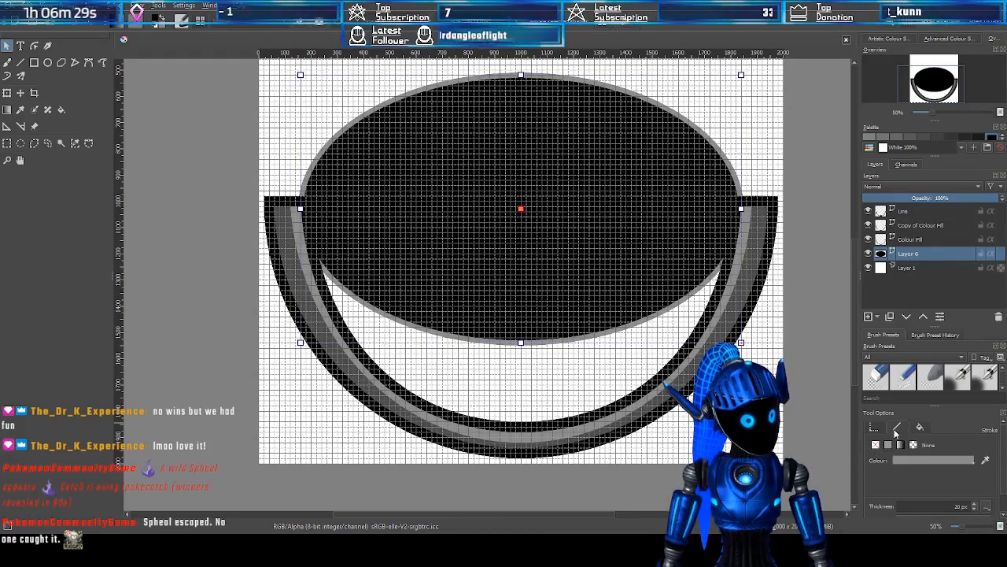
left_click(875, 446)
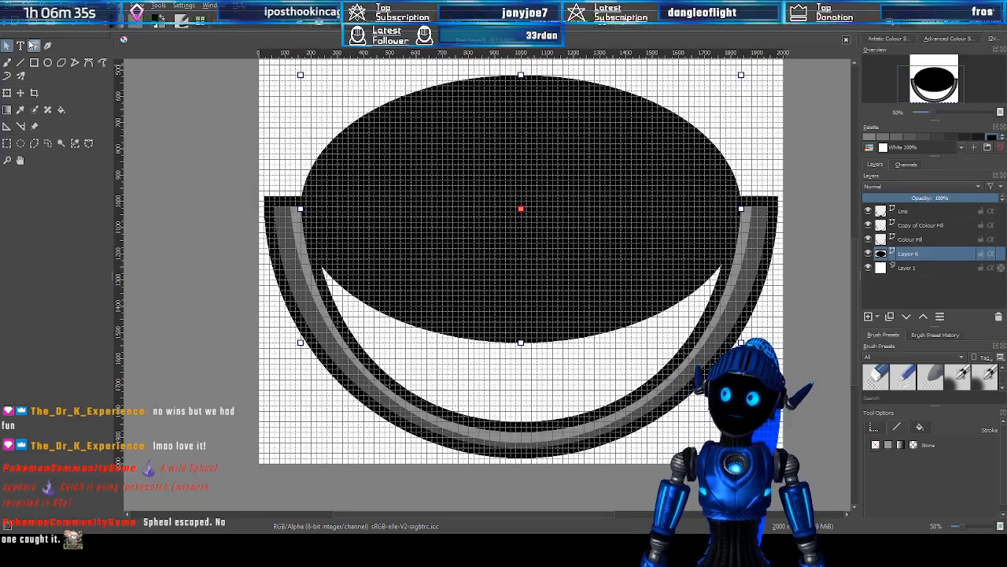
Convert the ellipse to a path, move its lowest node down about 320 px onto the band, and lengthen both its curve handles to follow the band
left_click(34, 47)
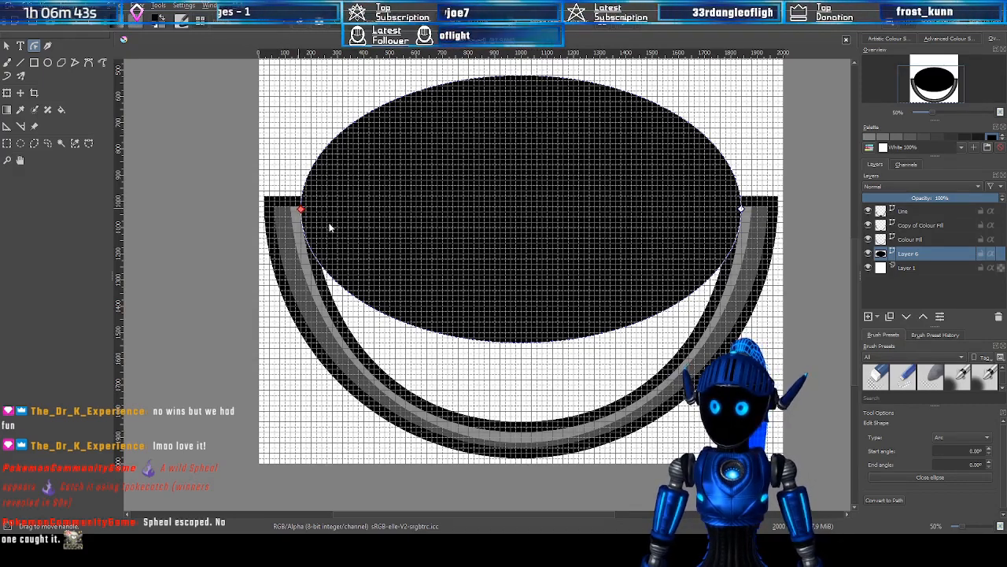
key("p")
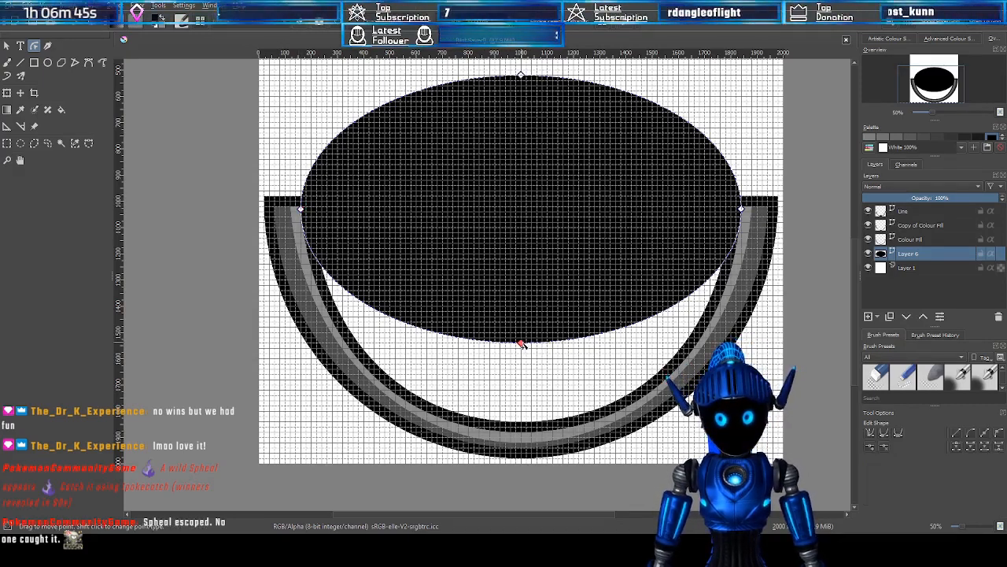
left_click_drag(521, 344, 522, 428)
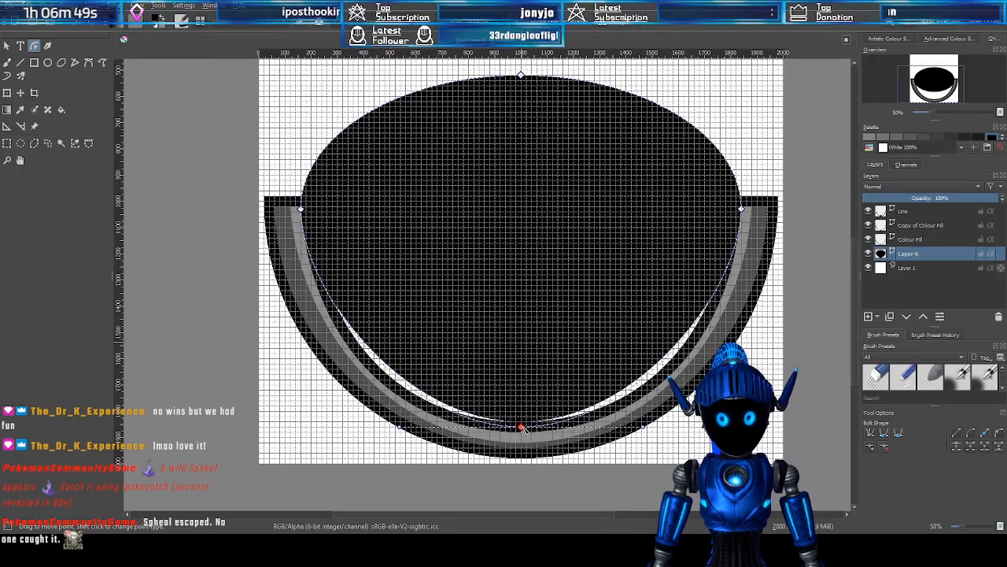
left_click_drag(399, 429, 366, 430)
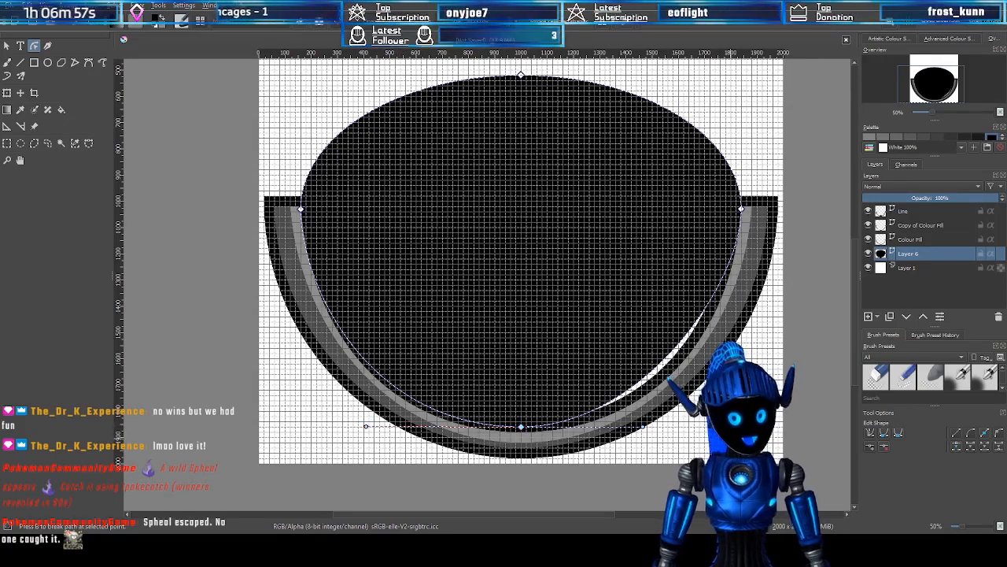
left_click_drag(661, 434, 663, 429)
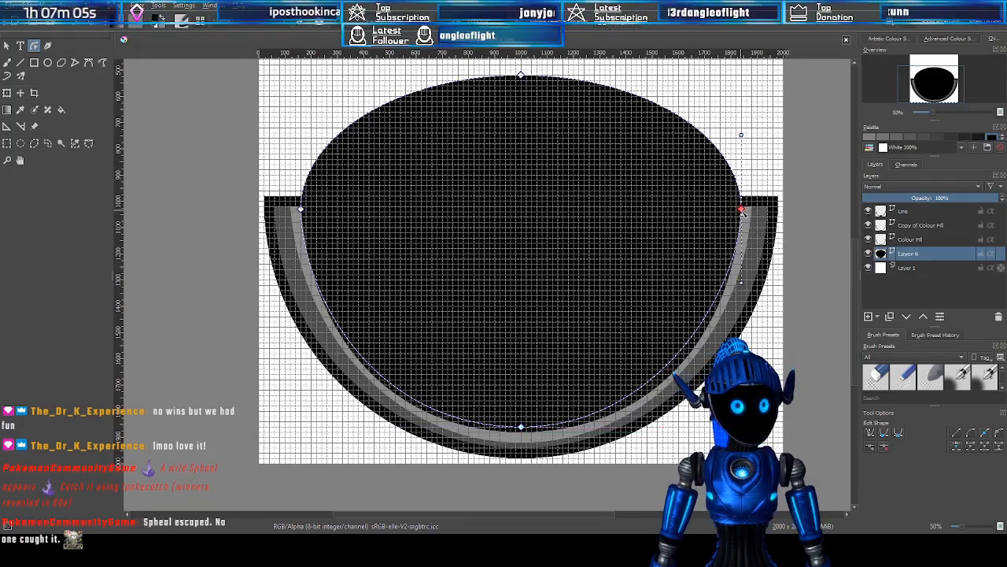
Move the black shape's two side nodes inward about 20 px each at the band's upper ends
scroll(778, 199, "up", 1)
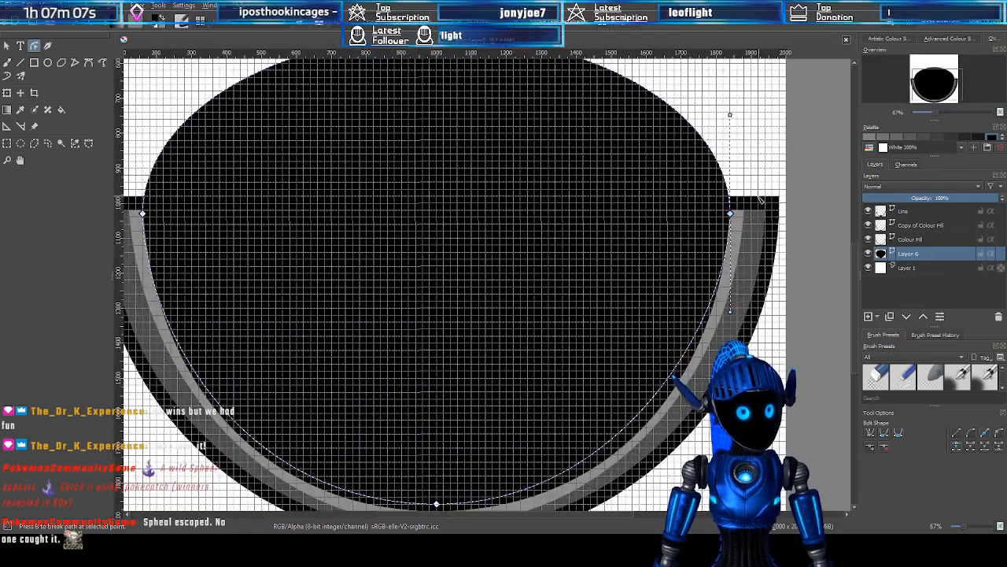
scroll(761, 201, "down", 1)
scroll(740, 203, "up", 1)
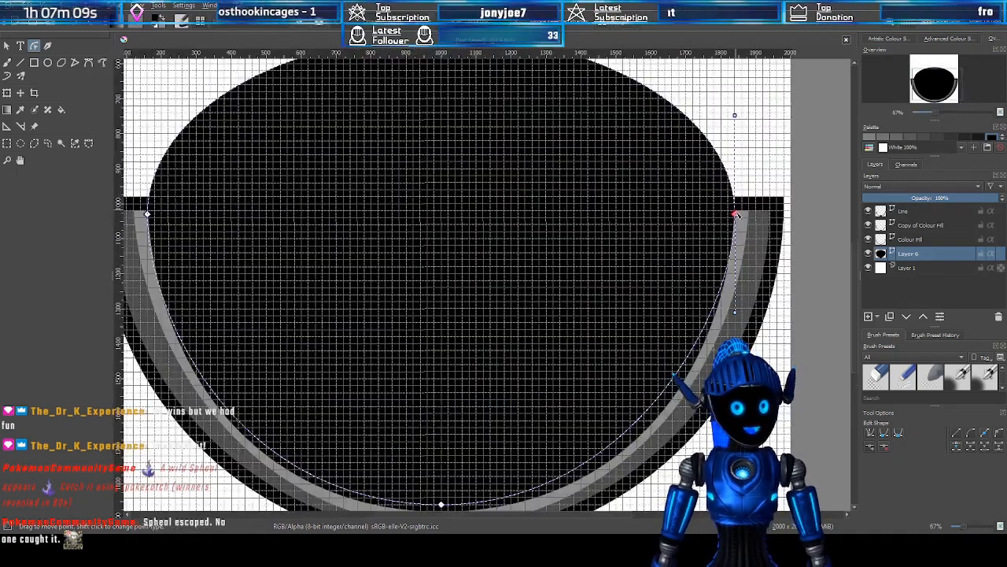
left_click_drag(735, 215, 728, 213)
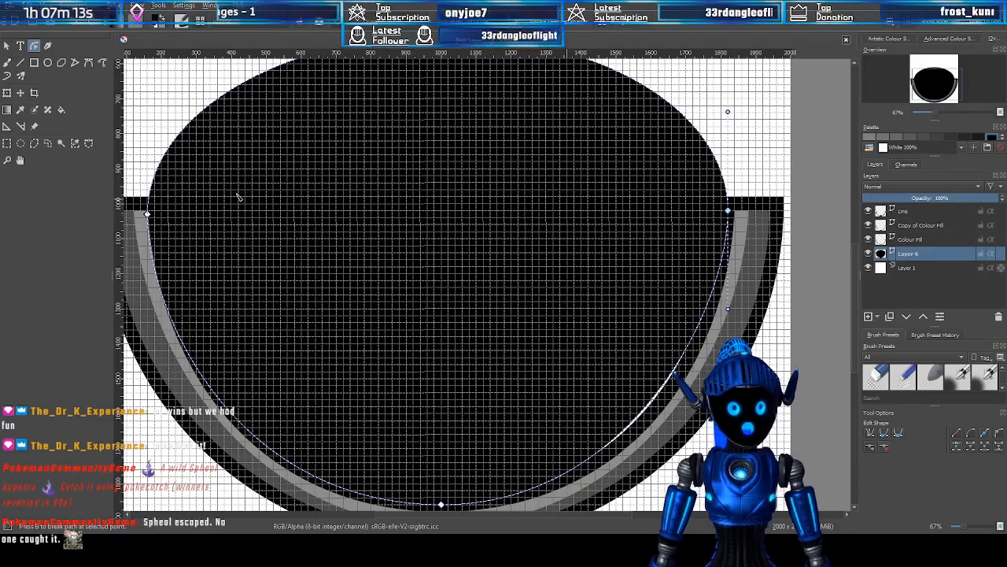
left_click_drag(147, 213, 155, 214)
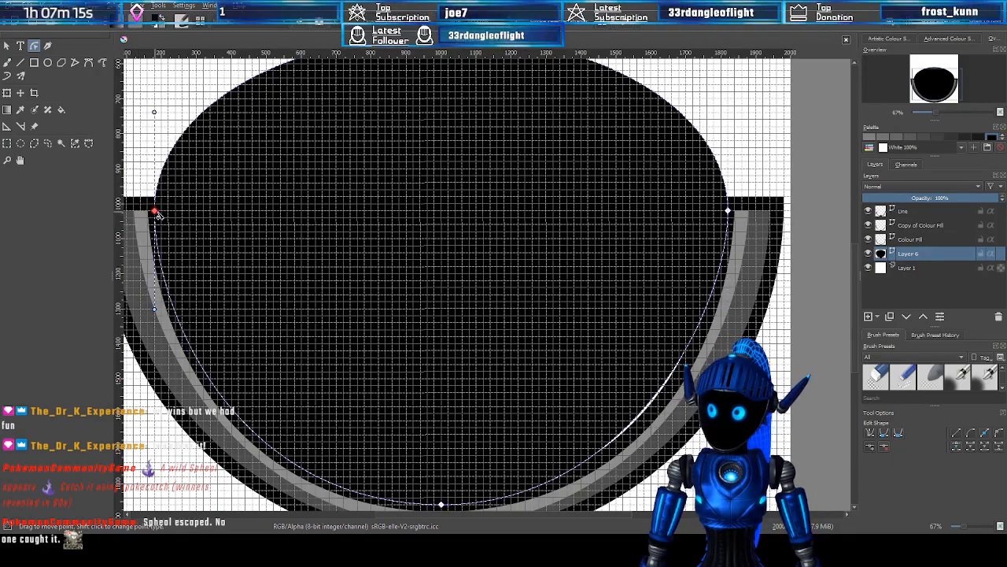
Move the black shape's topmost node down about 180 px to flatten its upper edge
scroll(625, 197, "down", 3)
scroll(546, 180, "up", 5)
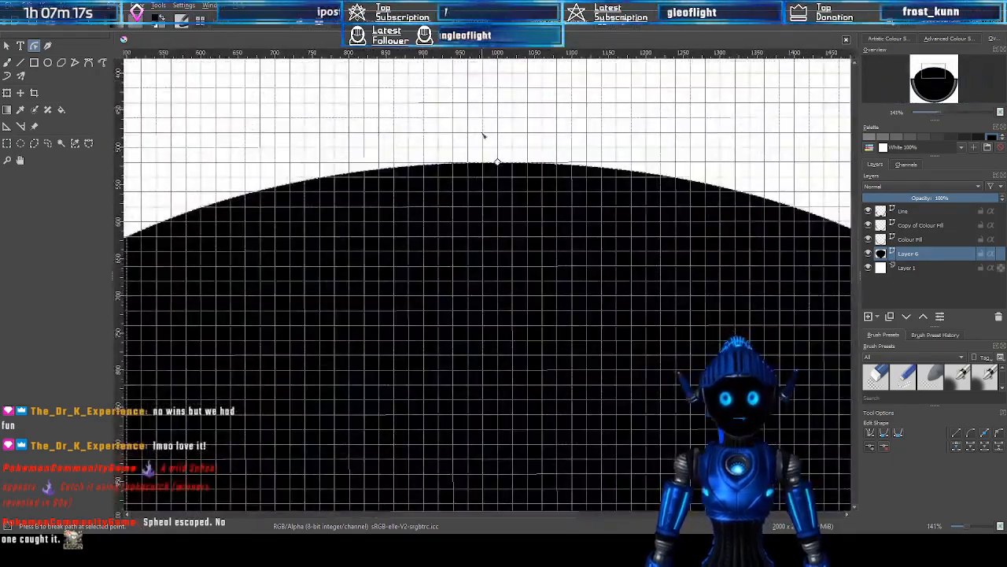
scroll(488, 137, "down", 2)
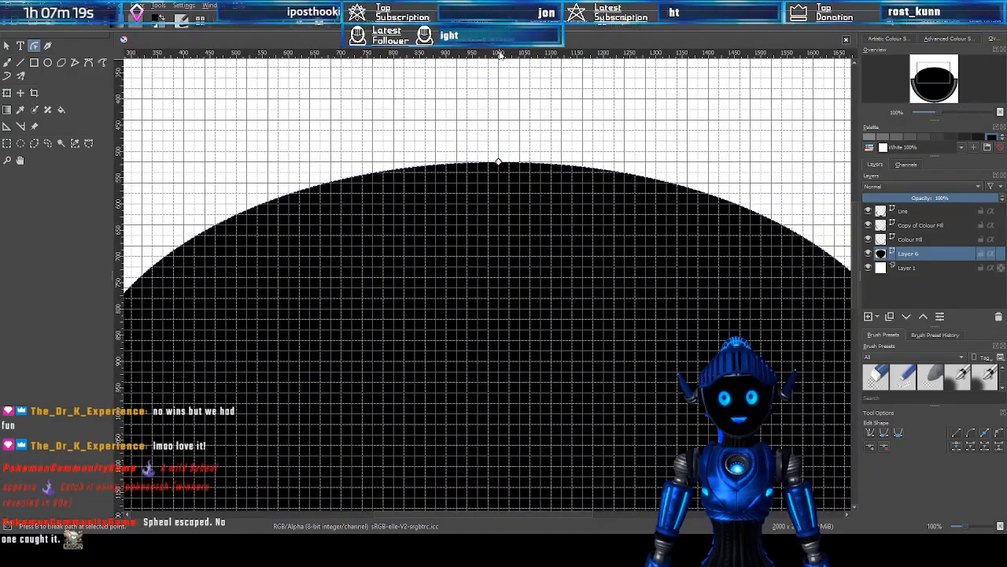
scroll(553, 443, "down", 4)
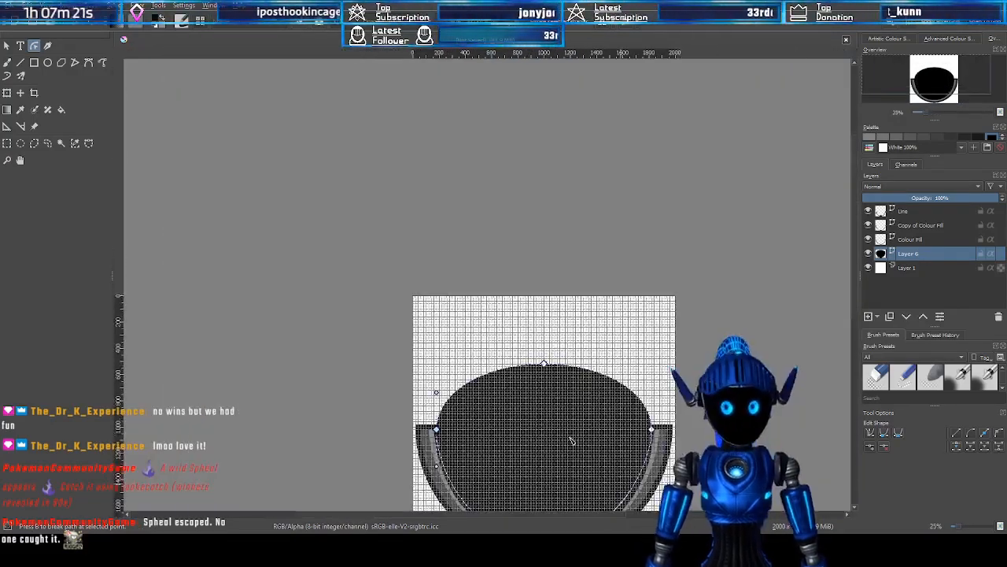
scroll(569, 439, "up", 2)
left_click_drag(948, 67, 948, 83)
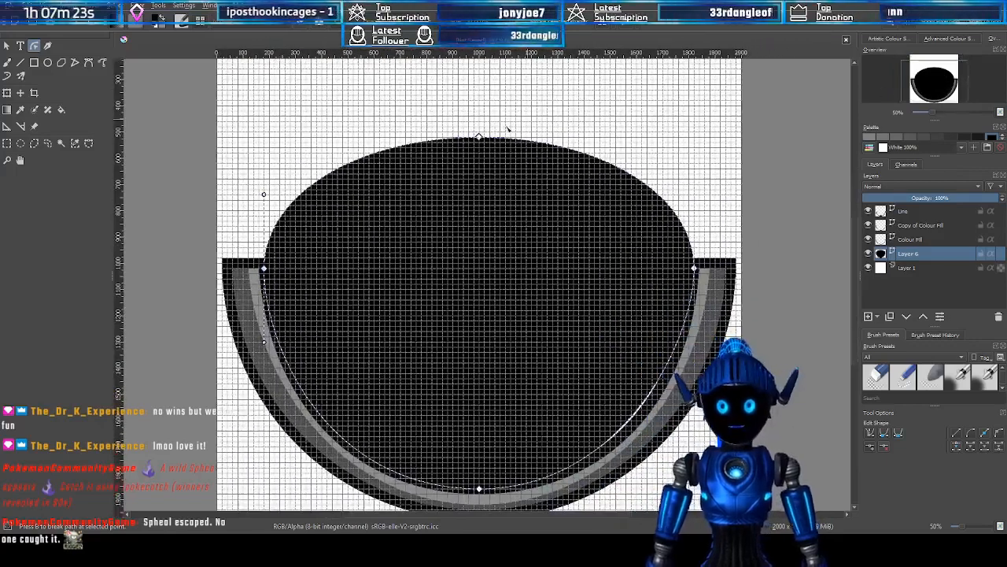
left_click_drag(481, 141, 476, 189)
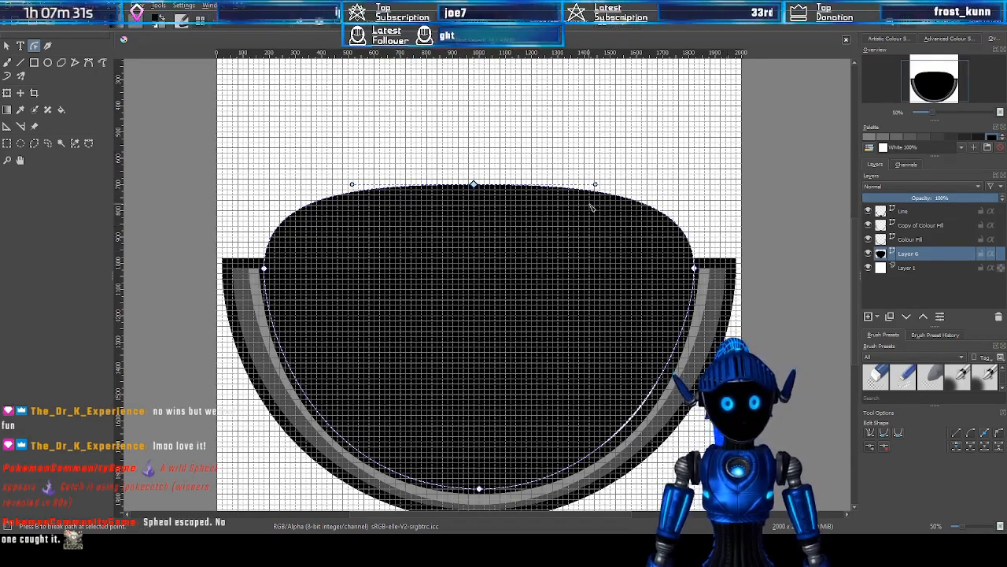
Examine the flattened black shape against the band with the grid hidden, and restore the grid
scroll(591, 207, "down", 1)
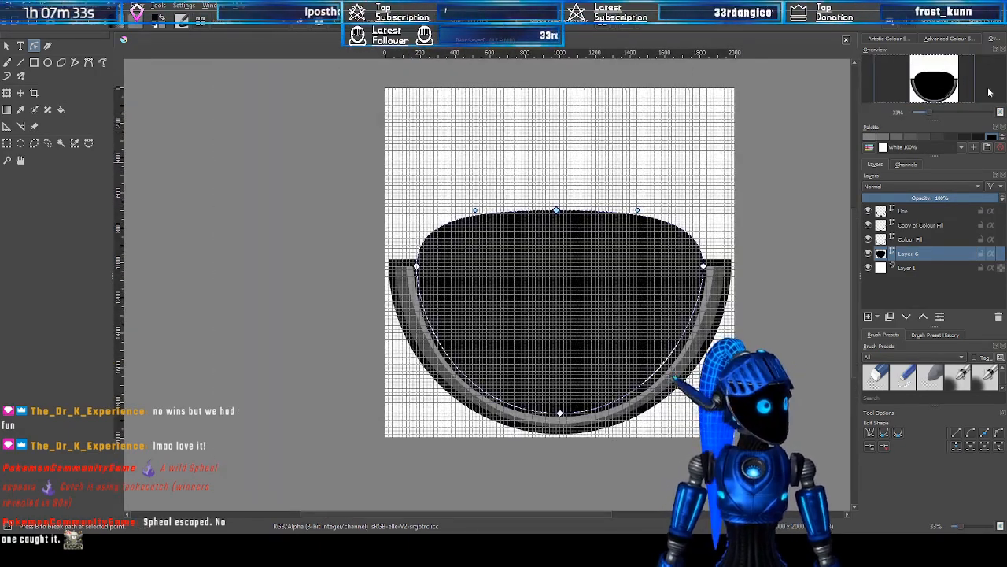
left_click_drag(670, 184, 639, 152)
left_click(639, 153)
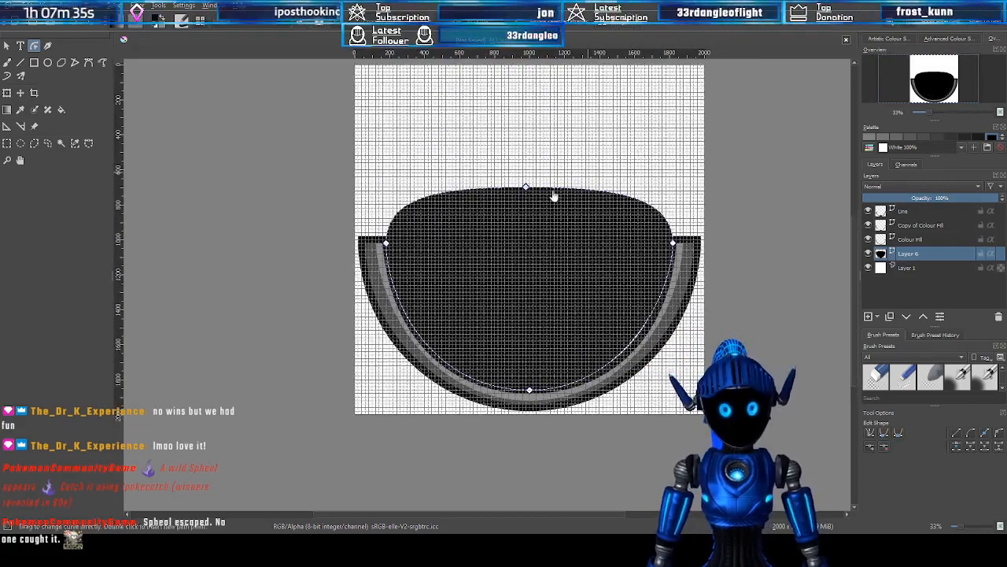
key("ctrl+shift+'")
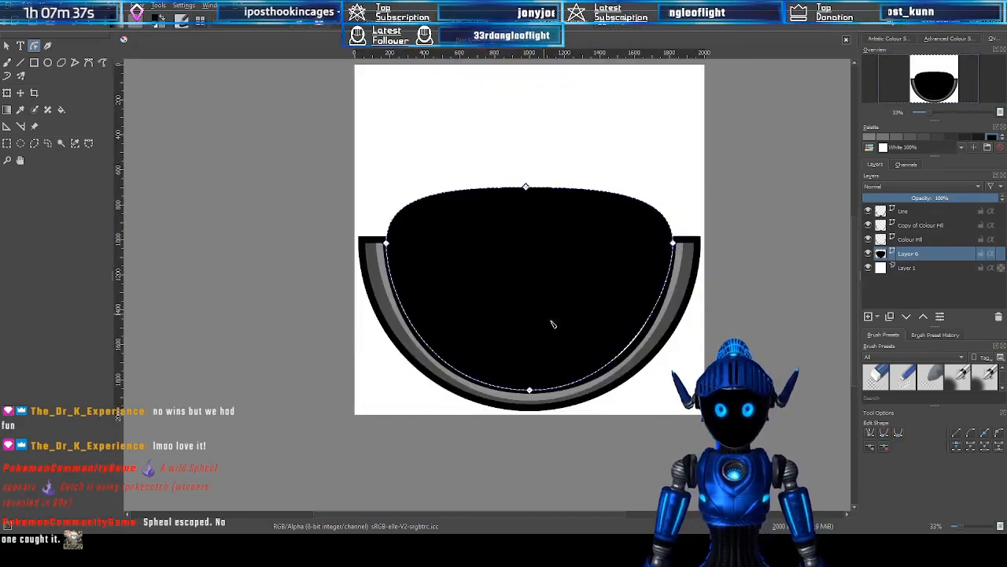
scroll(412, 171, "up", 1)
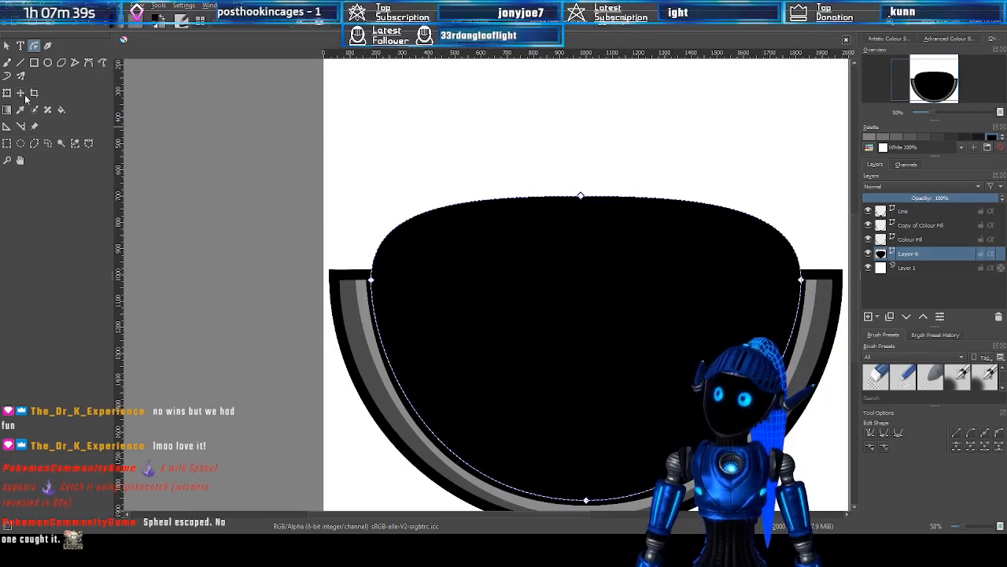
scroll(605, 227, "down", 1)
scroll(728, 239, "up", 1)
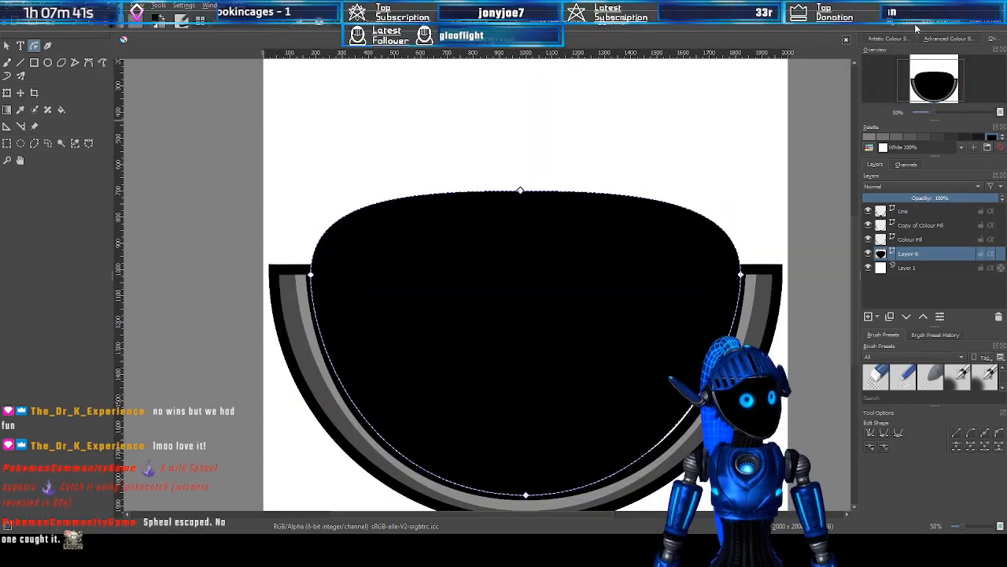
key("ctrl+shift+'")
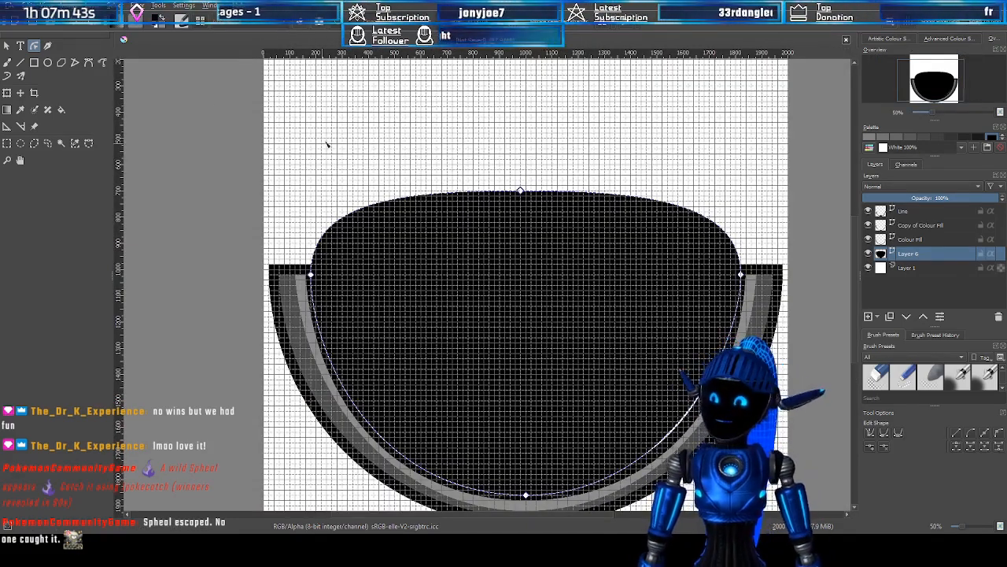
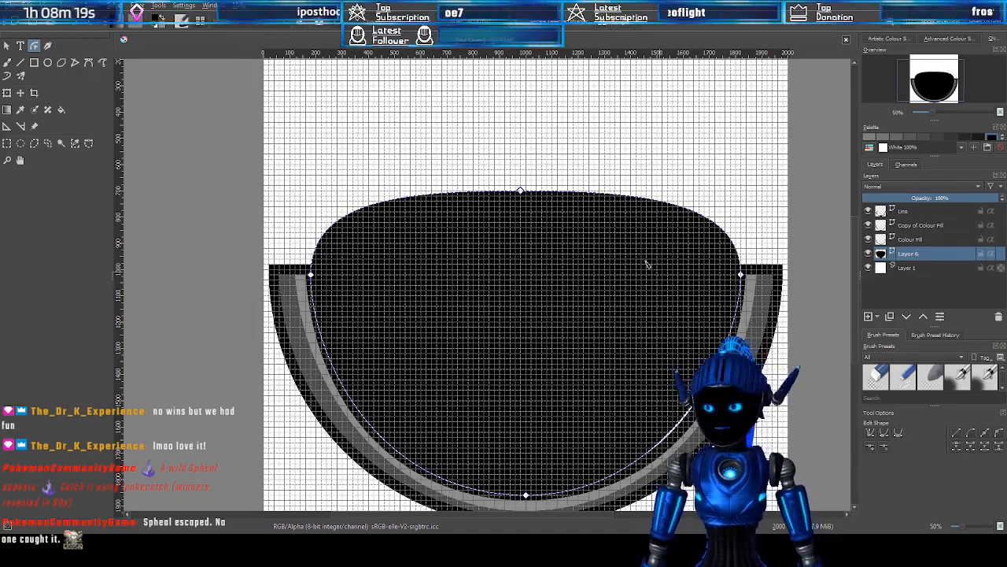
mouse_move(941, 78)
left_mouse_down()
mouse_move(951, 76)
mouse_move(923, 81)
left_mouse_up()
left_click(495, 203)
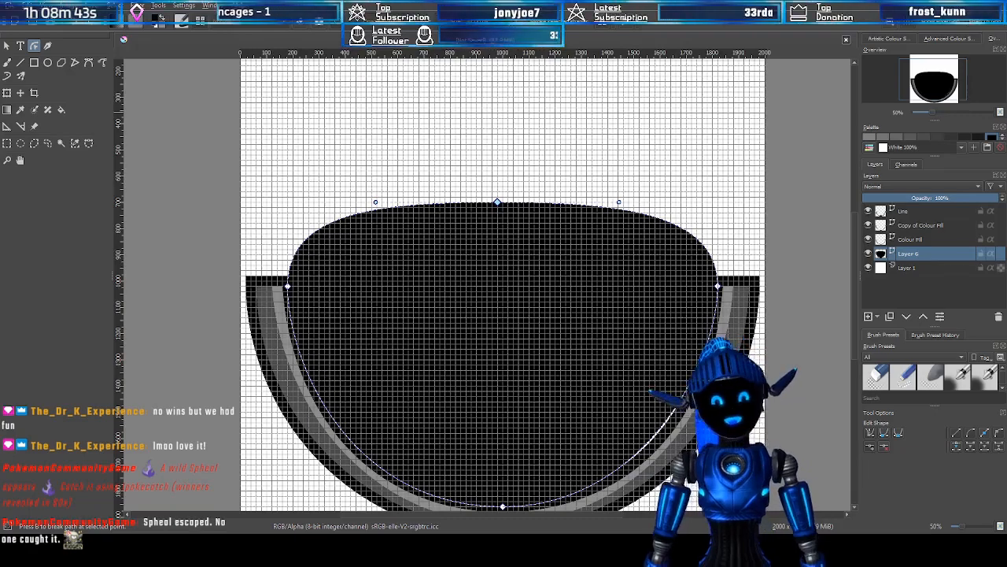
left_click_drag(932, 83, 930, 78)
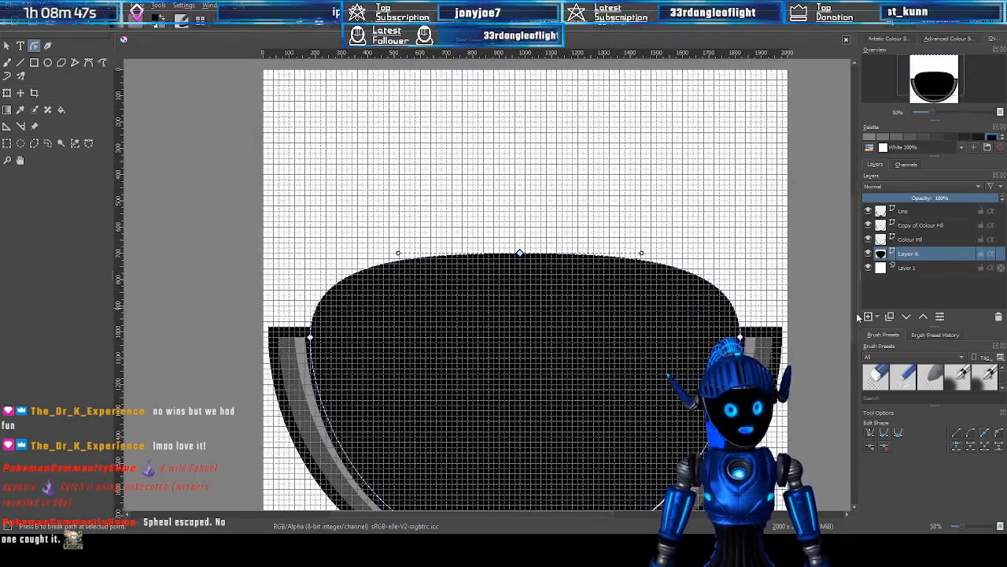
scroll(740, 313, "down", 1)
scroll(766, 317, "up", 1)
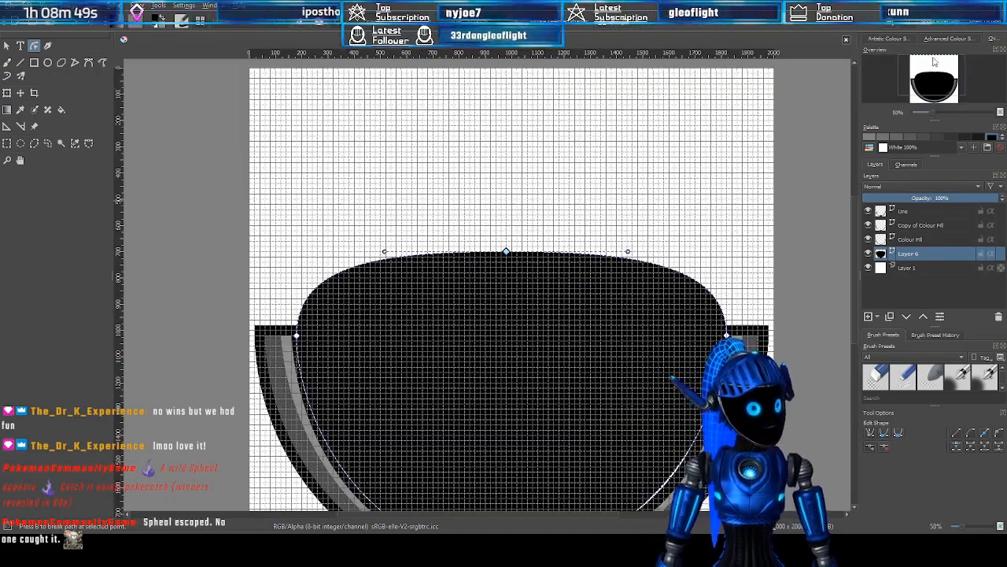
left_click_drag(934, 61, 932, 69)
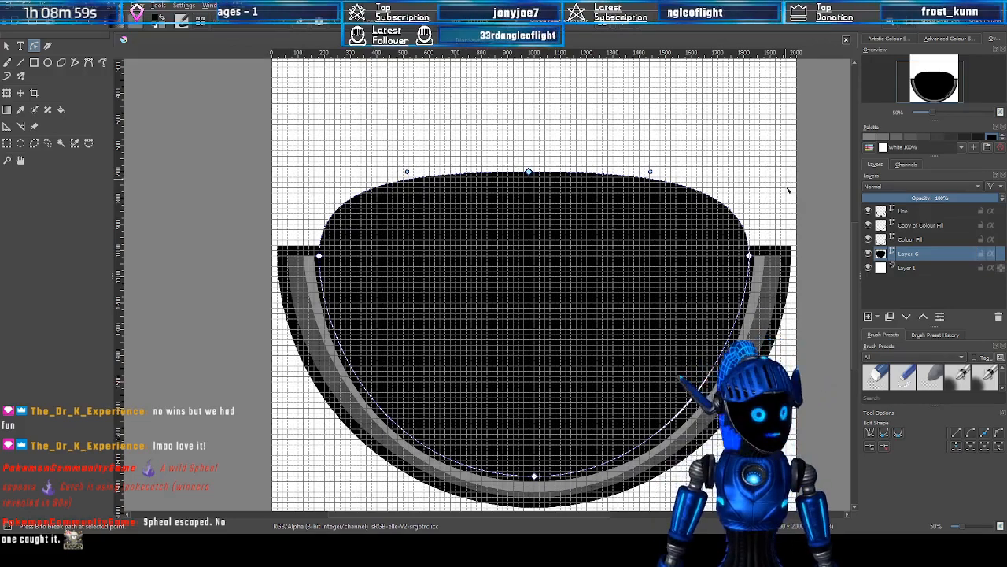
Select the band outline on the Line layer for node editing and hide the black shape's layer, Layer 6
left_click(8, 48)
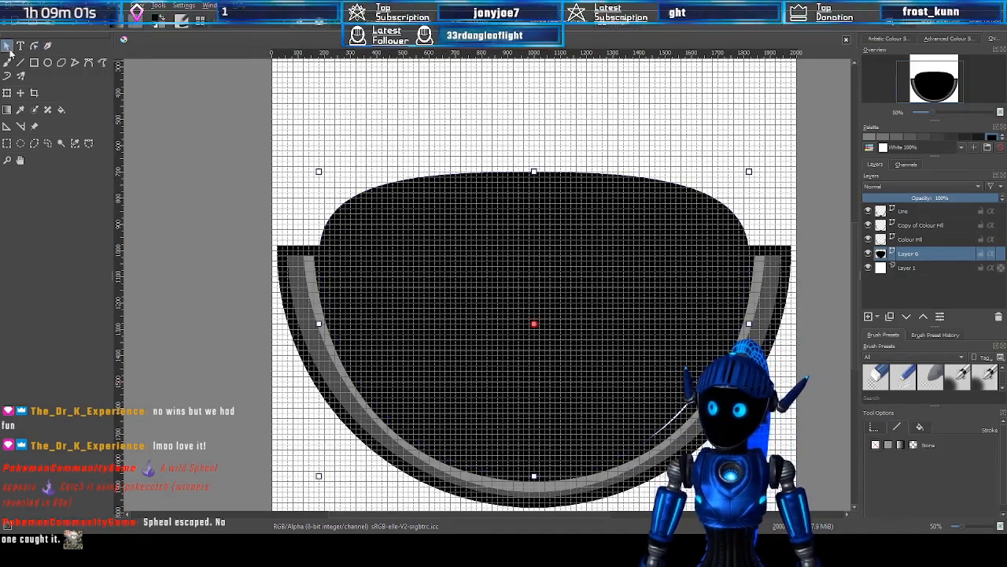
left_click(783, 267)
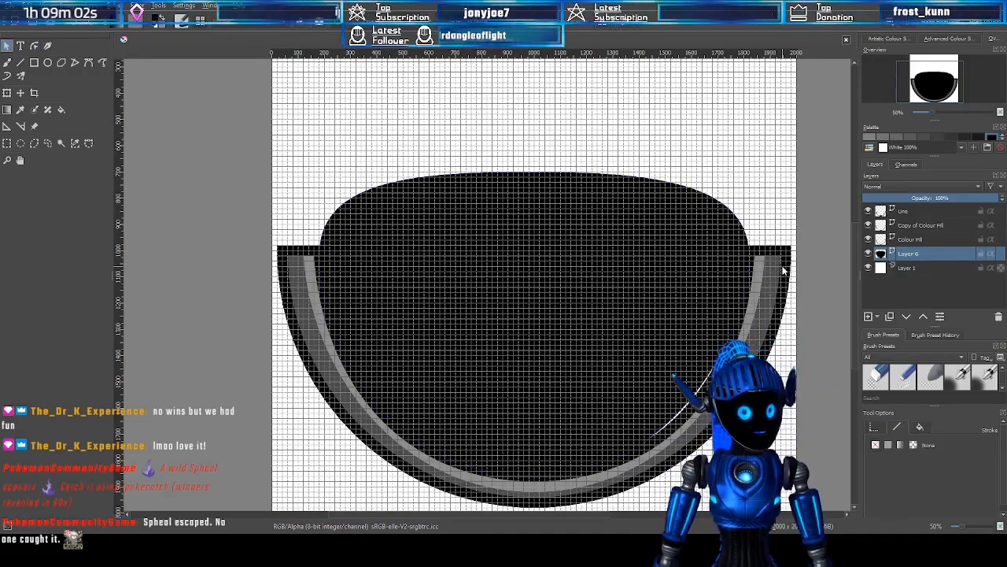
left_click(933, 225)
left_click(922, 211)
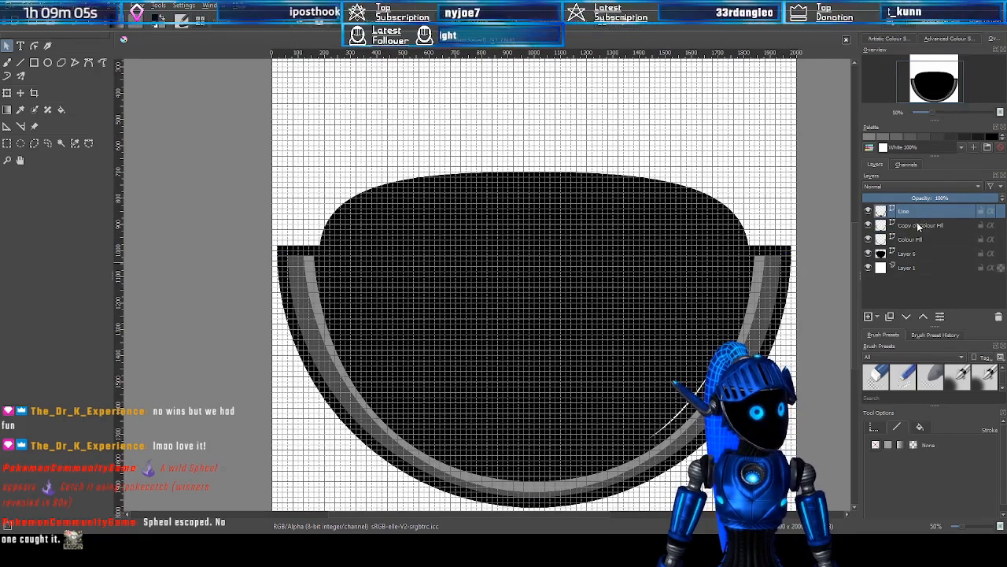
left_click(786, 260)
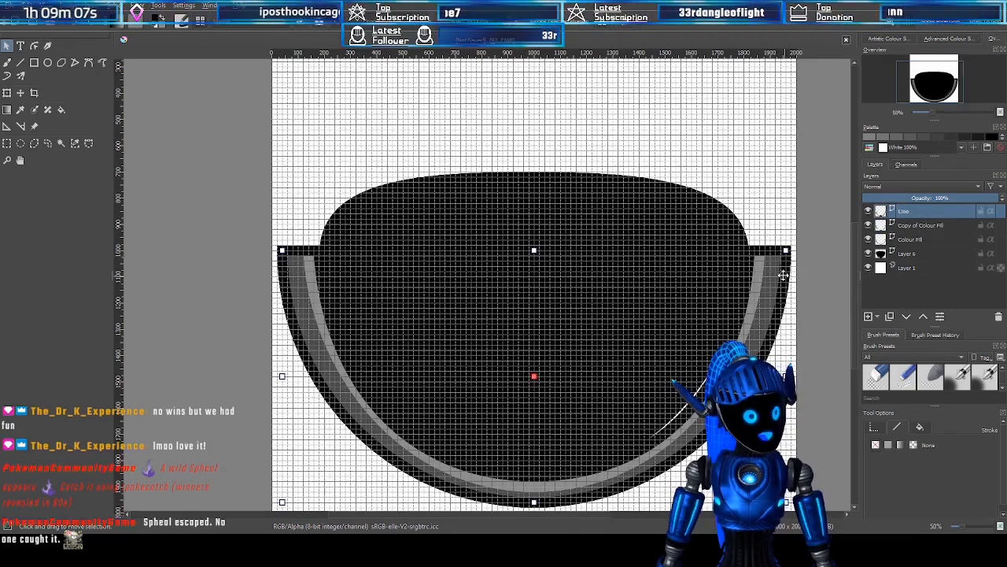
left_click(34, 47)
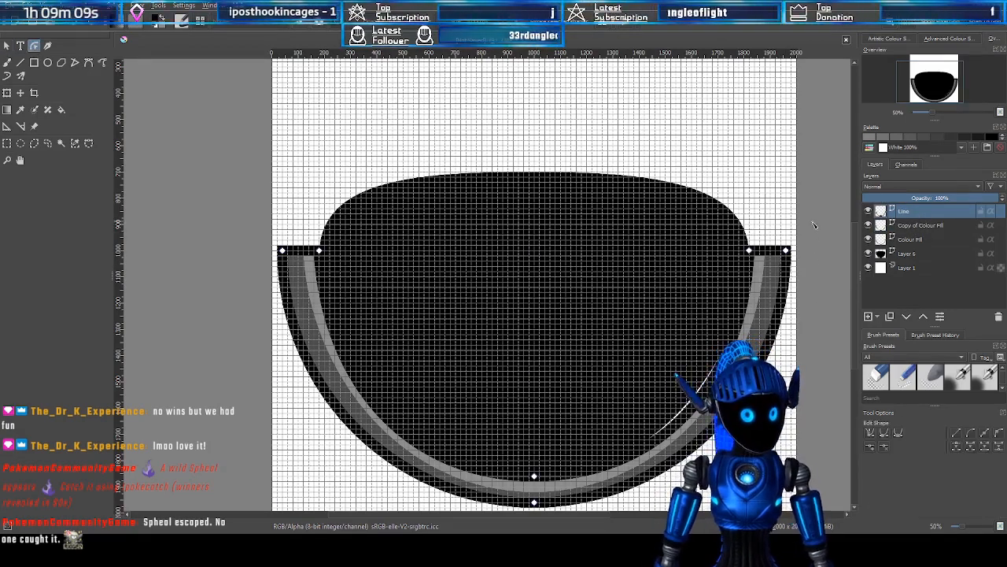
scroll(810, 229, "up", 1)
scroll(809, 229, "down", 1)
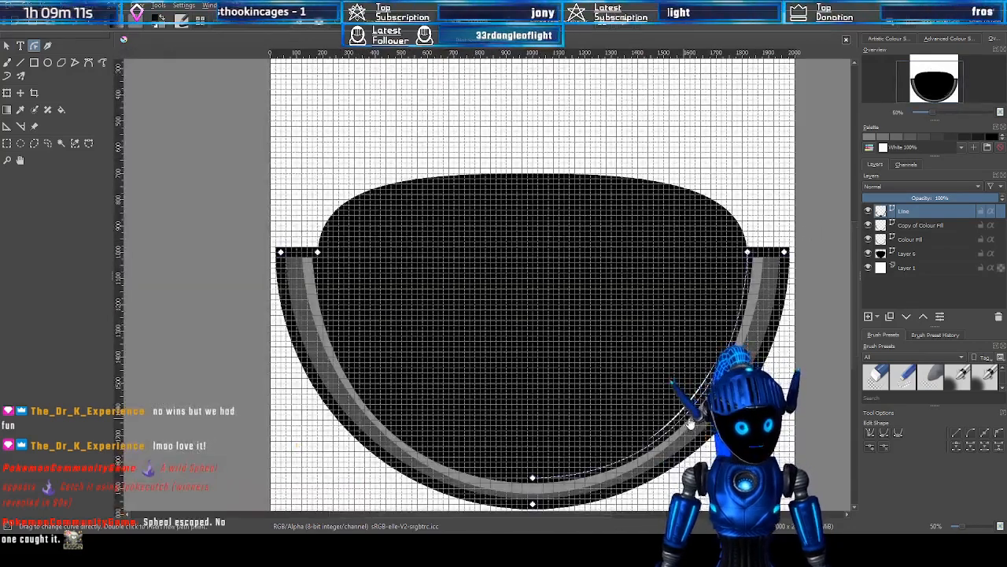
scroll(699, 410, "up", 1)
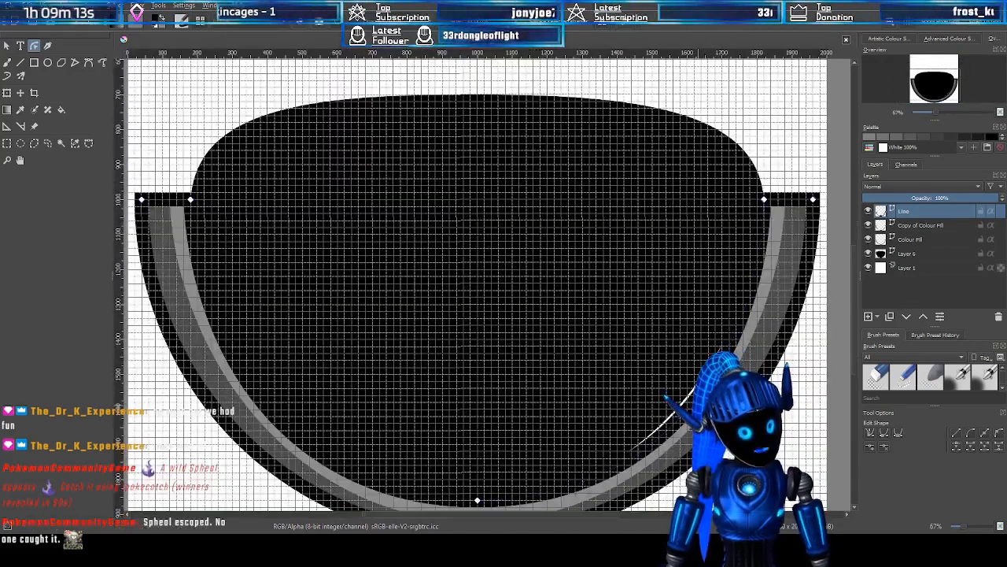
scroll(580, 344, "down", 1)
scroll(580, 338, "up", 1)
scroll(820, 233, "down", 1)
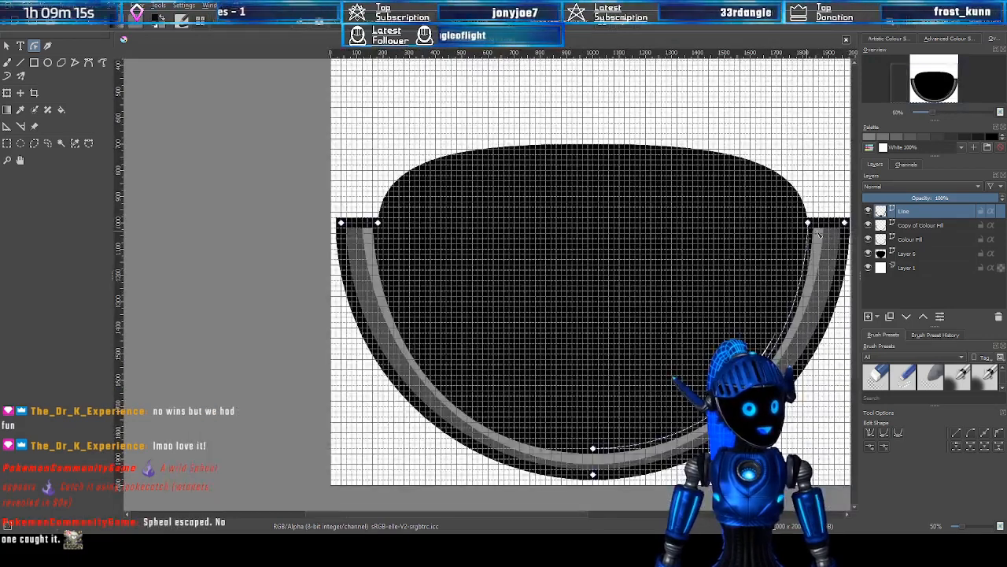
left_click(868, 253)
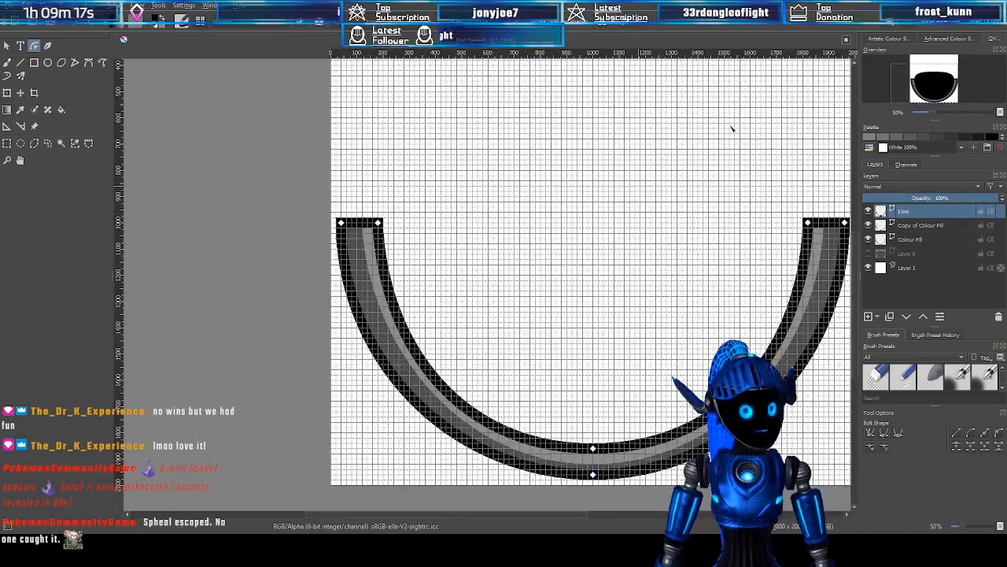
Select both nodes at the outline's upper right end and move them inward together about 60 px
left_click_drag(761, 233, 681, 243)
scroll(679, 243, "up", 1)
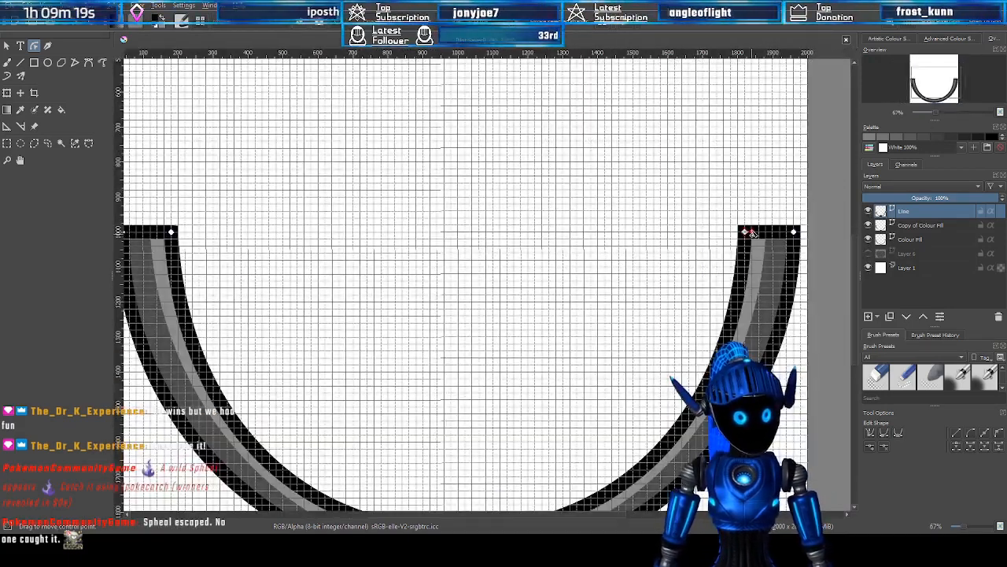
left_click(746, 231)
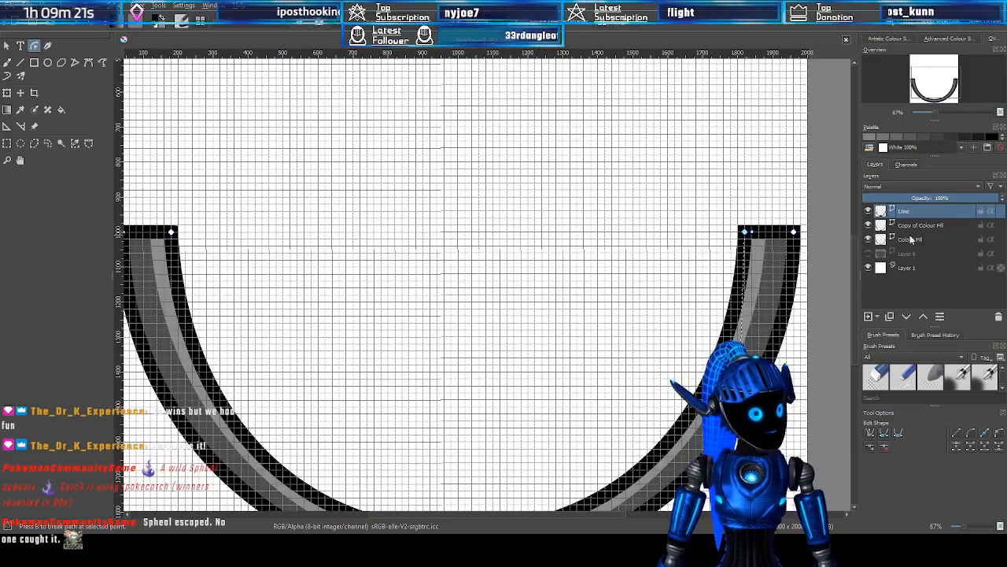
left_click(794, 232, "shift")
scroll(795, 236, "down", 2)
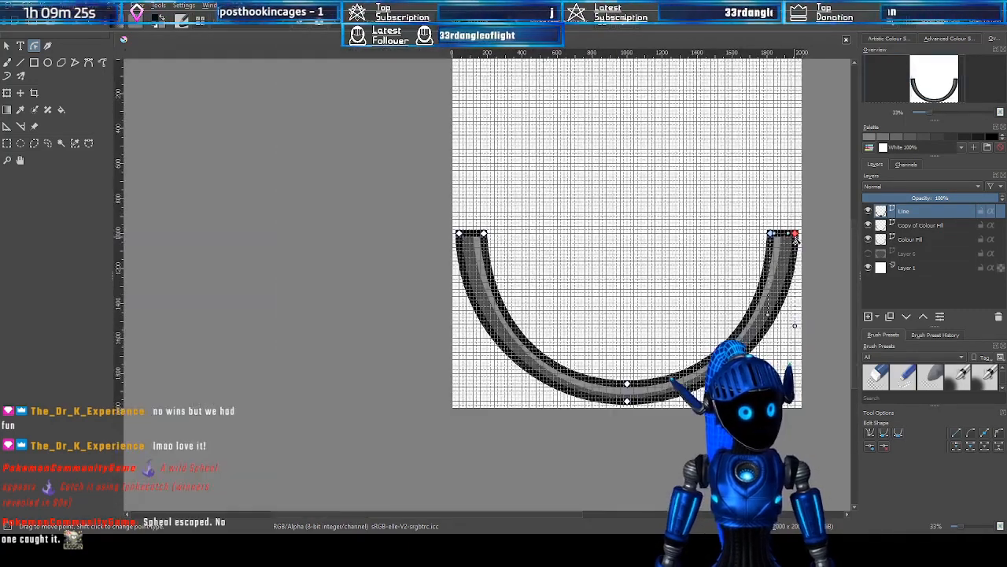
scroll(795, 237, "up", 1)
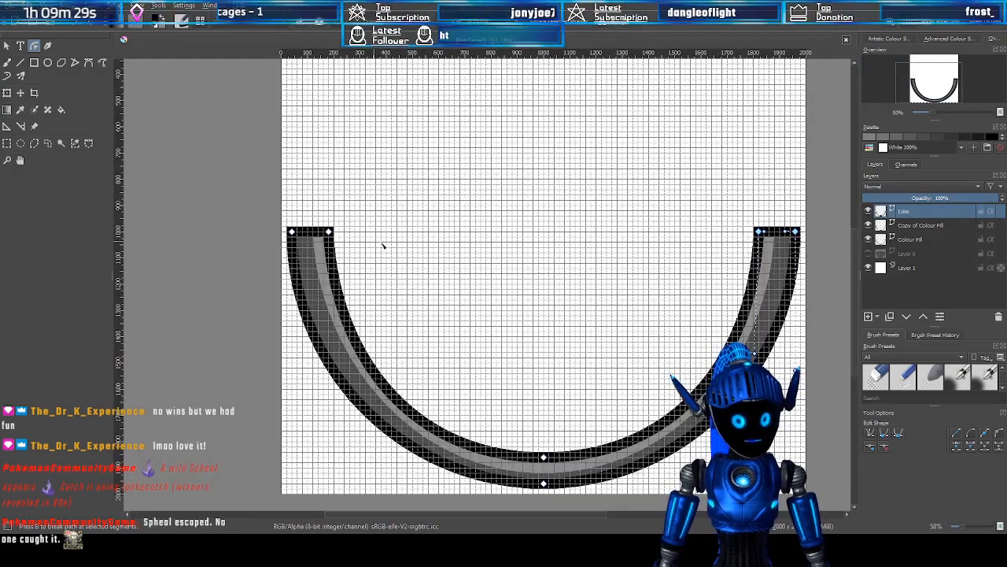
scroll(787, 226, "up", 2)
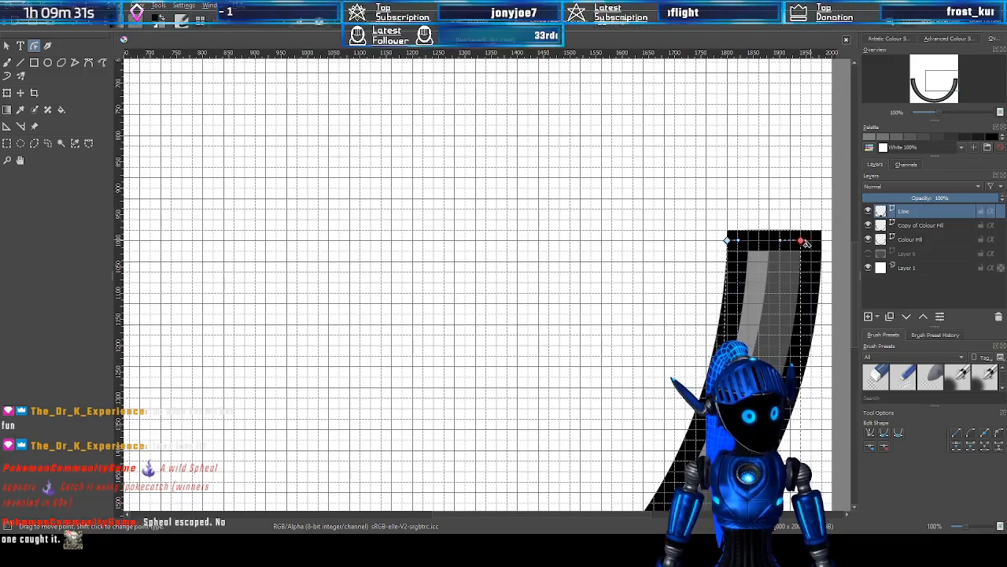
left_click_drag(803, 240, 782, 241)
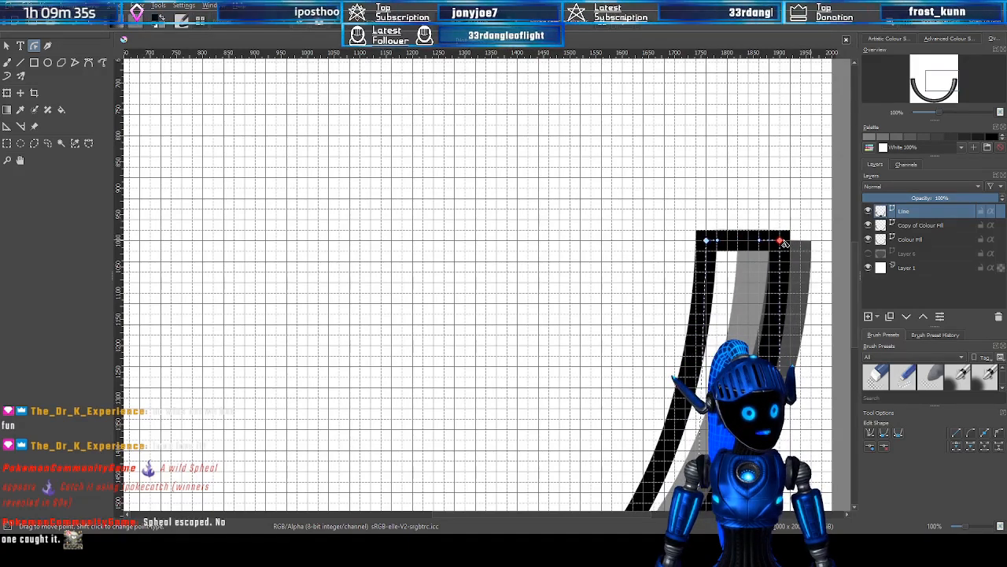
scroll(811, 263, "down", 2)
scroll(815, 273, "down", 1)
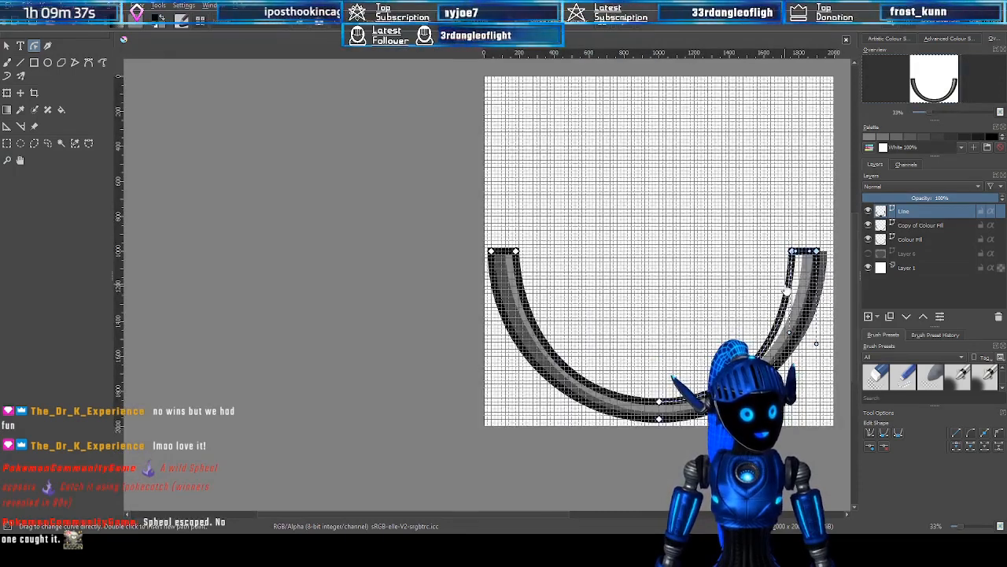
Select both nodes at the outline's upper left end and move them inward together about 60 px
scroll(508, 255, "up", 2)
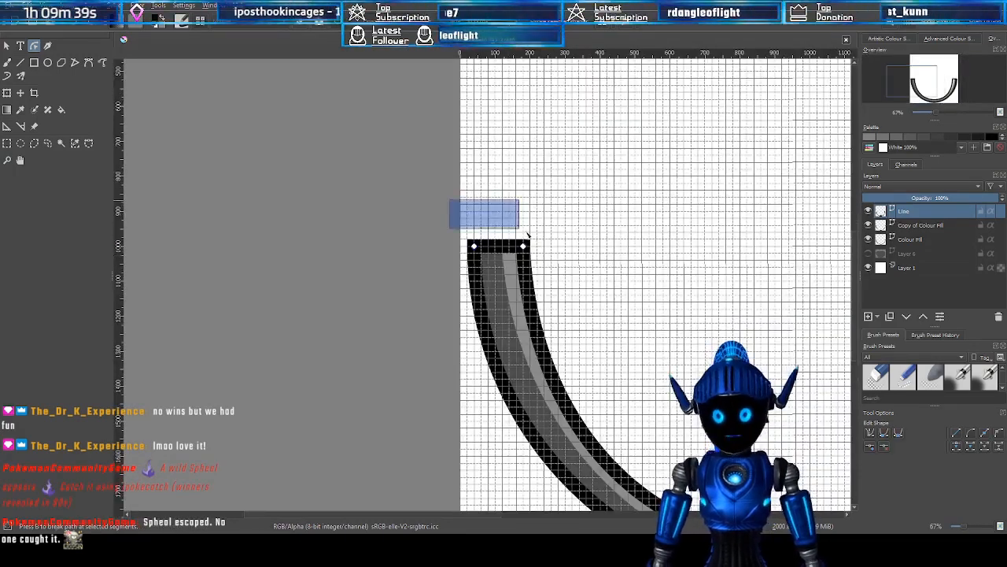
scroll(526, 240, "up", 1)
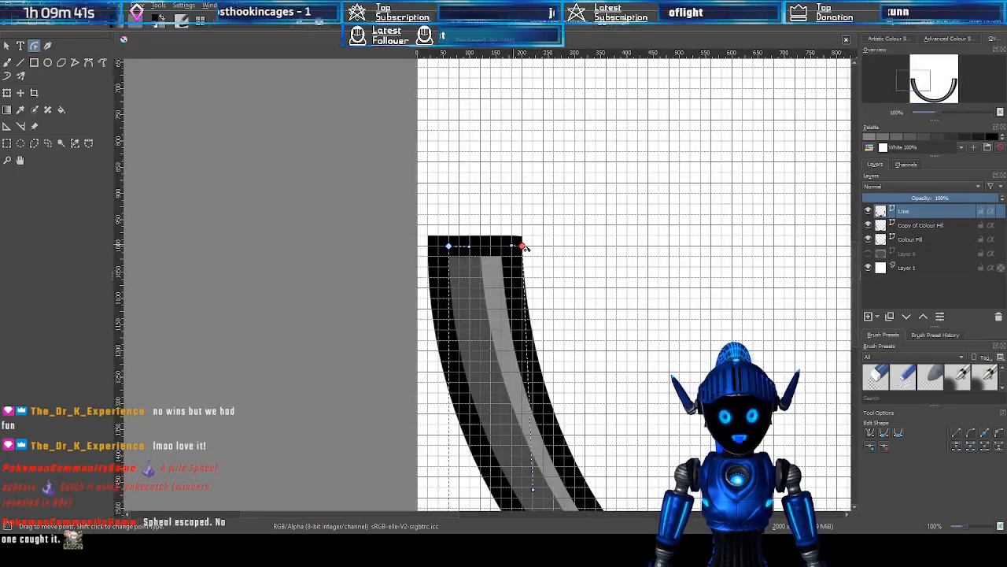
left_click_drag(522, 247, 543, 246)
scroll(642, 286, "down", 3)
scroll(780, 341, "up", 1)
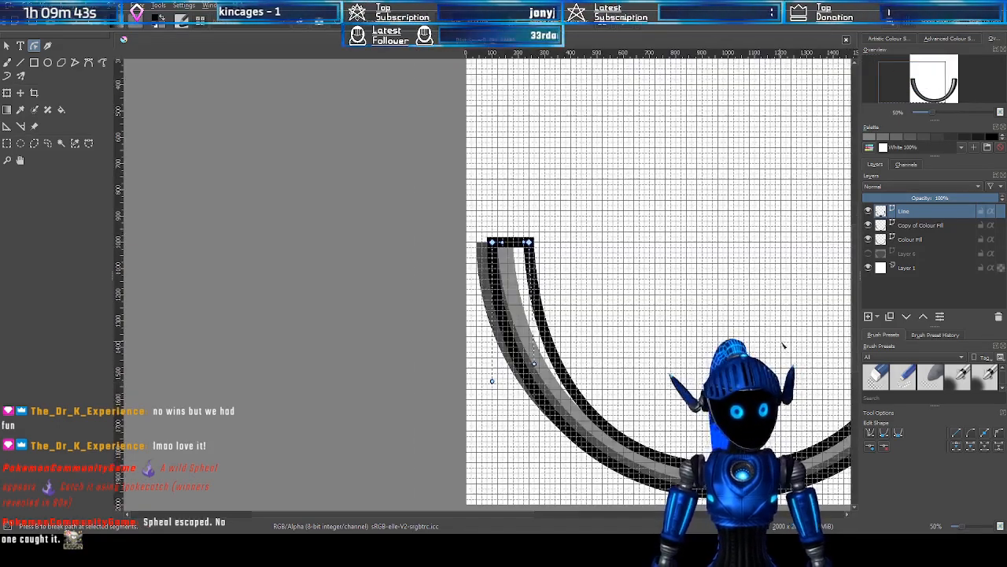
On the Copy of Colour Fill layer, move the node pairs at both upper ends of the dark grey band inward about 60 px
left_click_drag(927, 91, 942, 95)
left_click(924, 224)
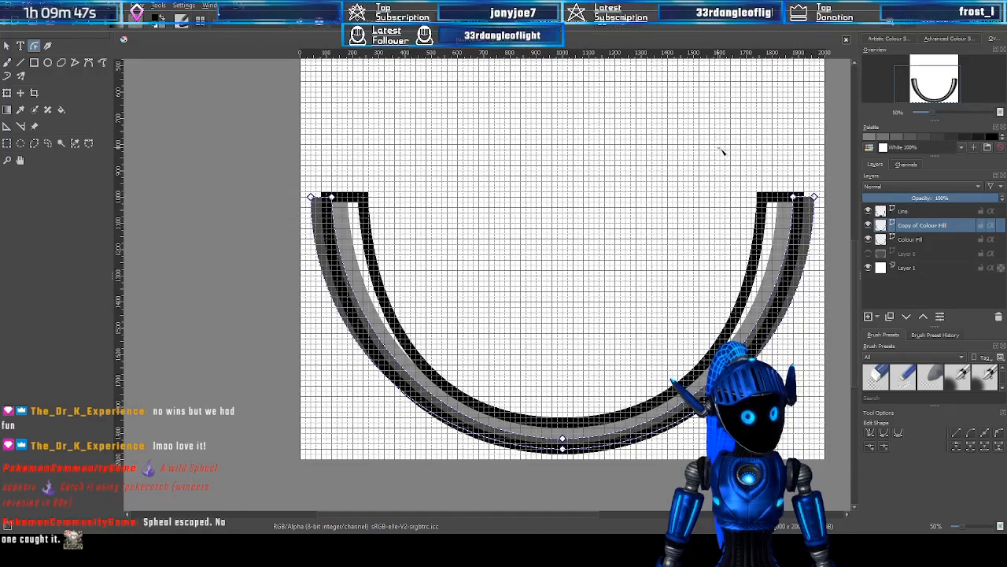
scroll(810, 198, "up", 1)
mouse_move(805, 198)
left_mouse_down()
mouse_move(806, 381)
mouse_move(795, 197)
mouse_move(785, 197)
left_mouse_up()
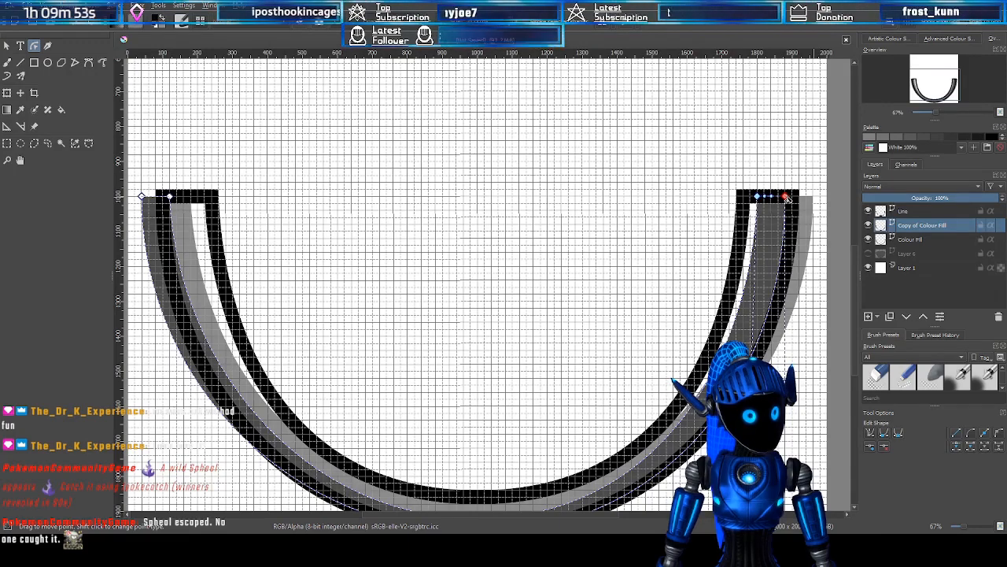
mouse_move(787, 197)
left_mouse_down()
mouse_move(814, 198)
mouse_move(793, 198)
left_mouse_up()
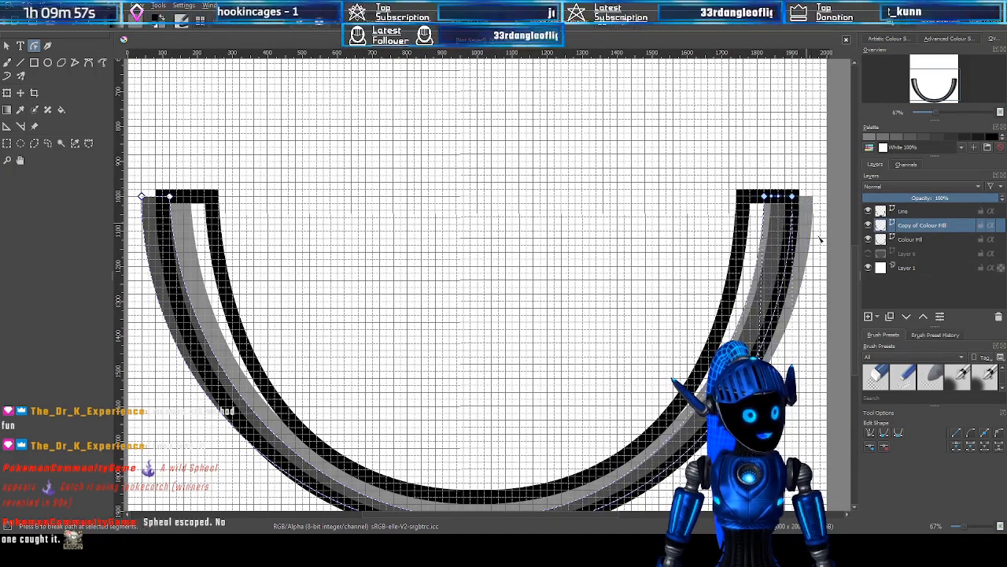
left_click_drag(227, 139, 128, 219)
left_click_drag(177, 196, 190, 199)
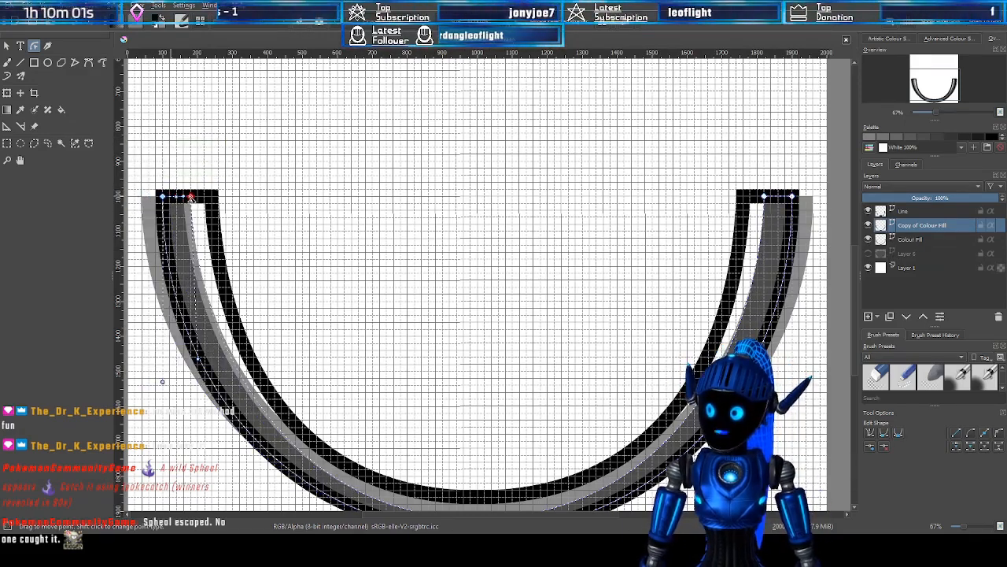
On the Colour Fill layer, move the node pairs at both upper ends of the light grey band inward about 60 px
left_click(920, 239)
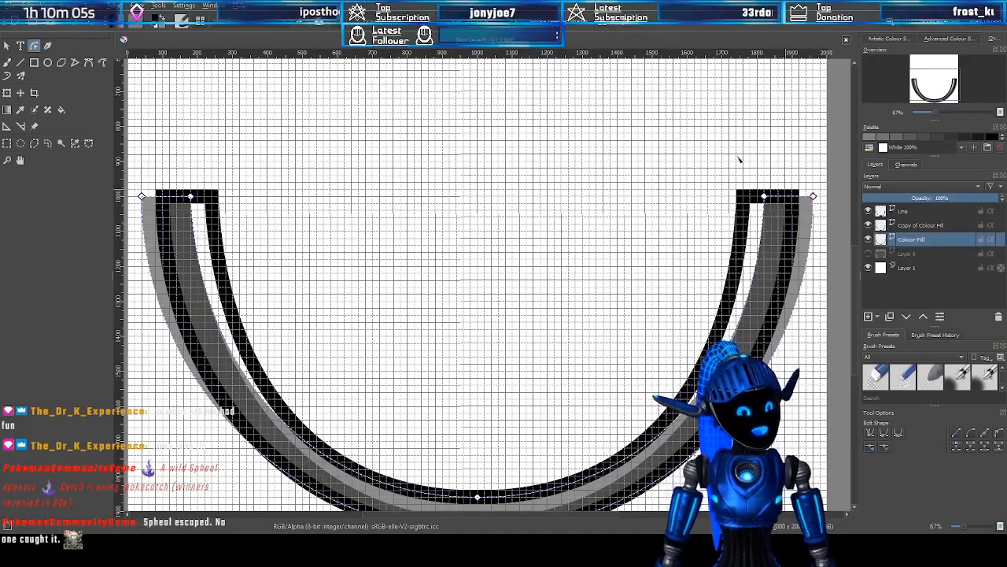
left_click_drag(739, 159, 793, 197)
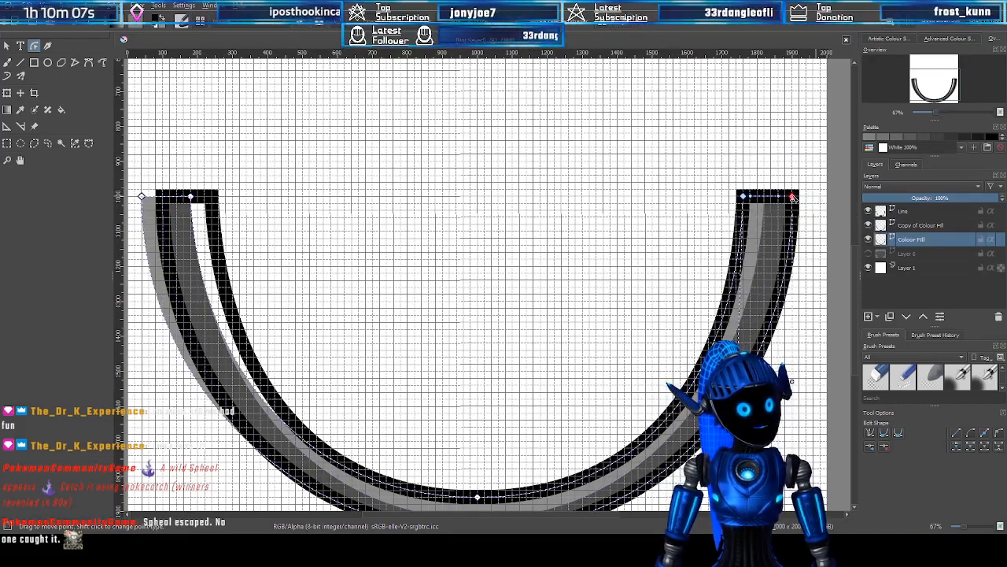
left_click_drag(219, 222, 133, 161)
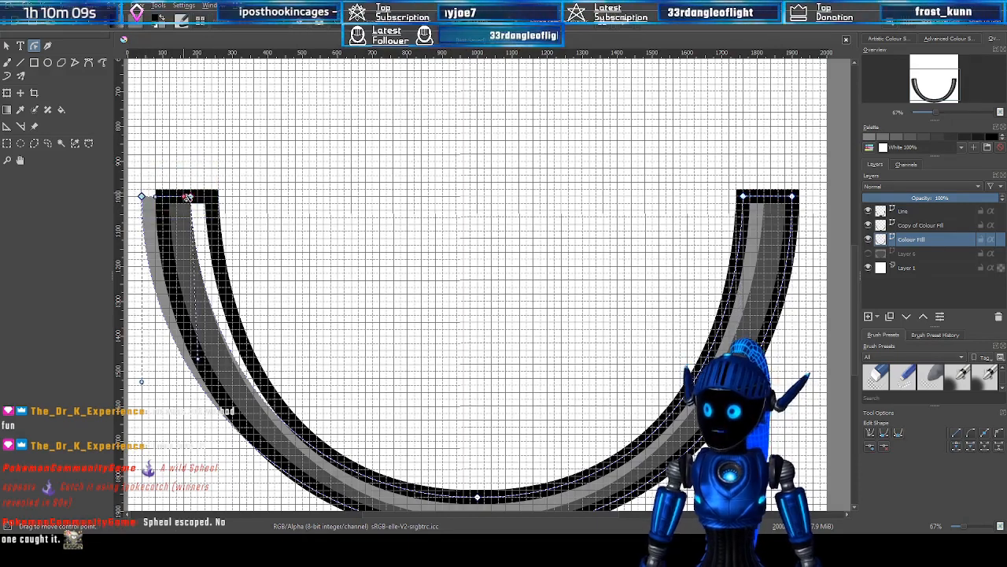
left_click_drag(187, 197, 212, 197)
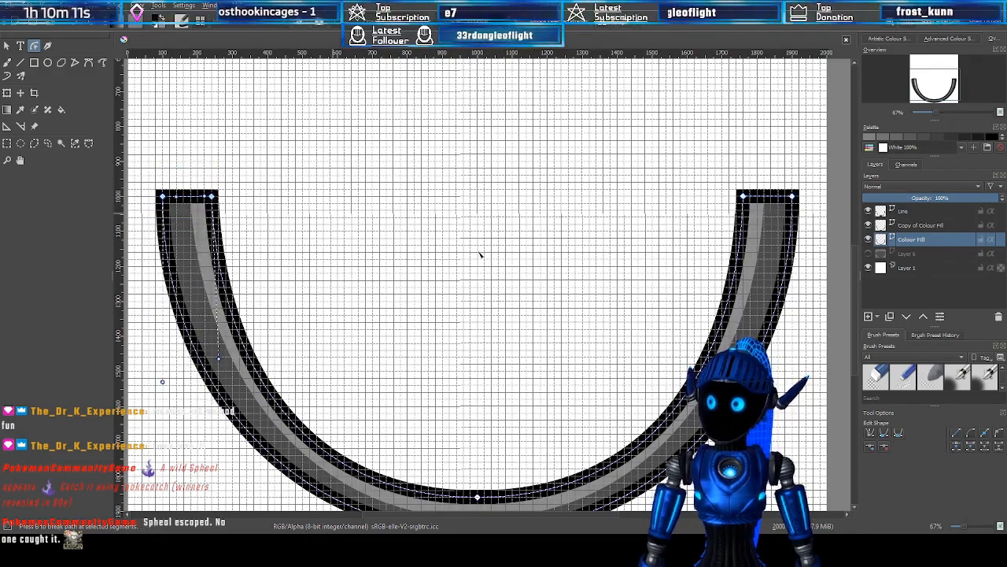
Show Layer 6 again and select its black shape
scroll(568, 319, "down", 2)
scroll(583, 425, "up", 1)
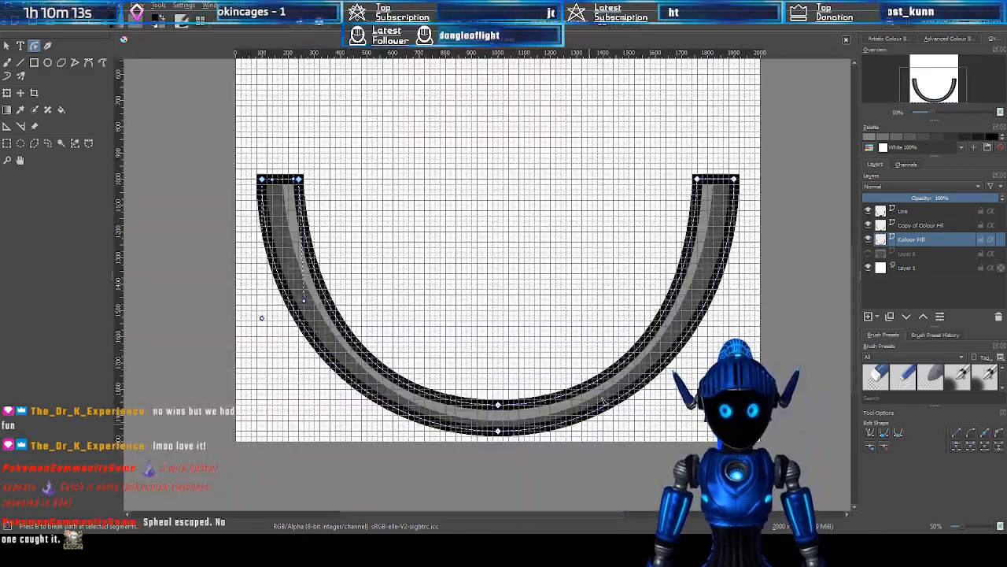
left_click(905, 69)
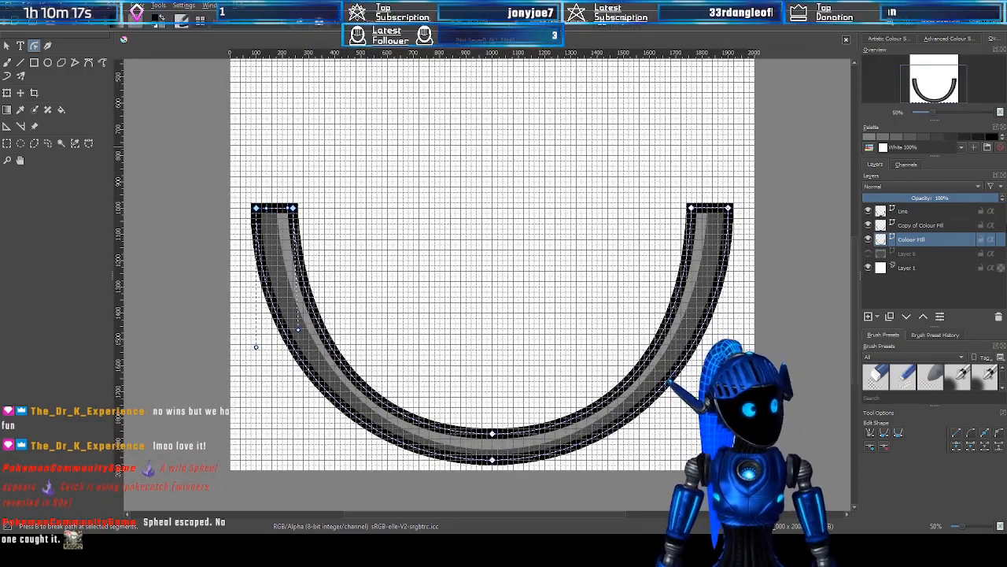
left_click(868, 253)
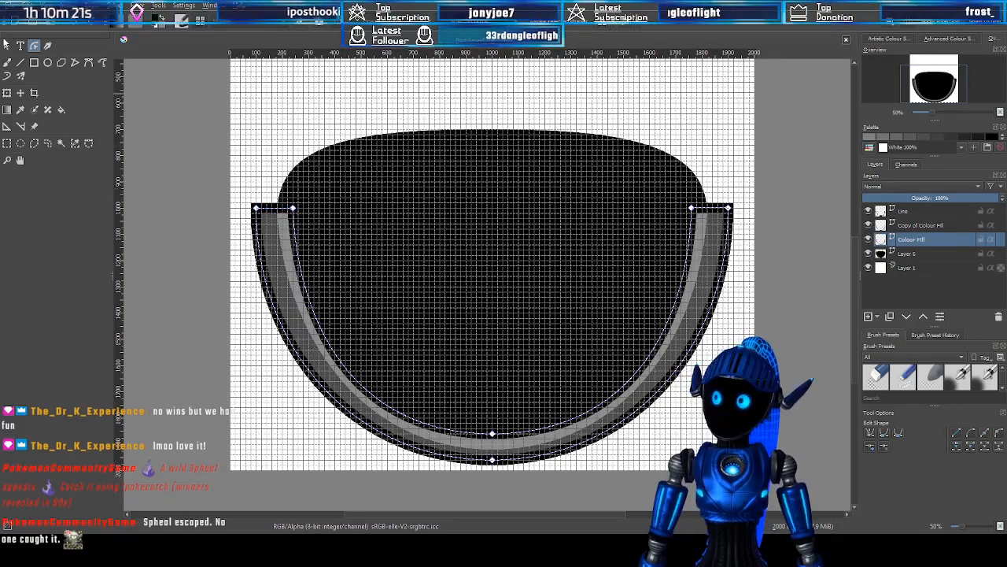
left_click(6, 45)
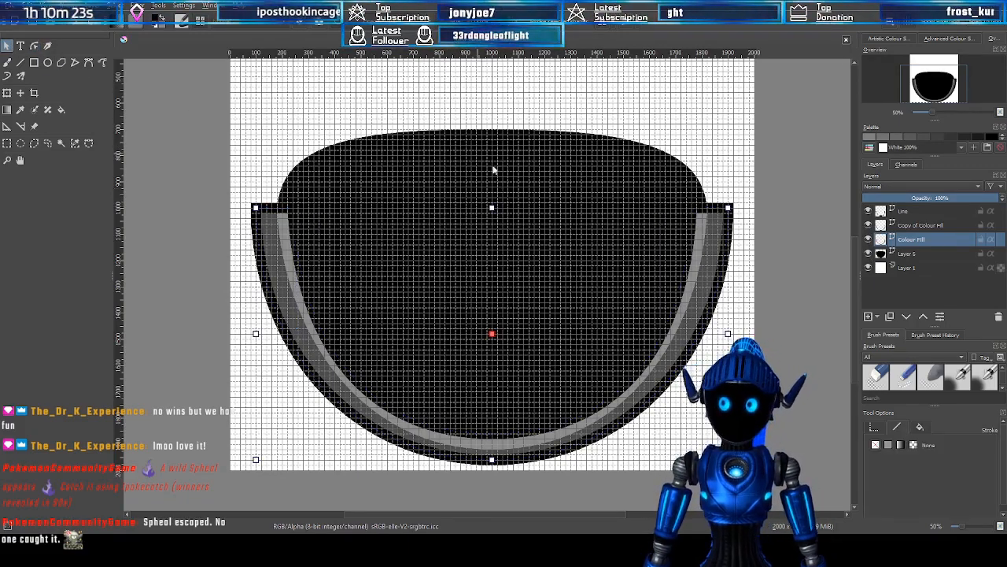
left_click(419, 138)
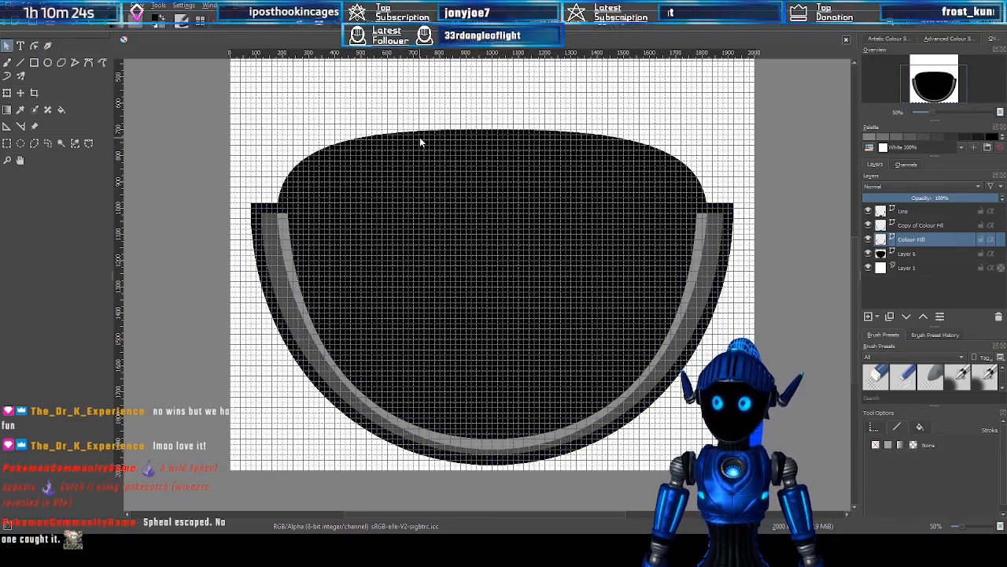
left_click(936, 254)
key("ctrl+t")
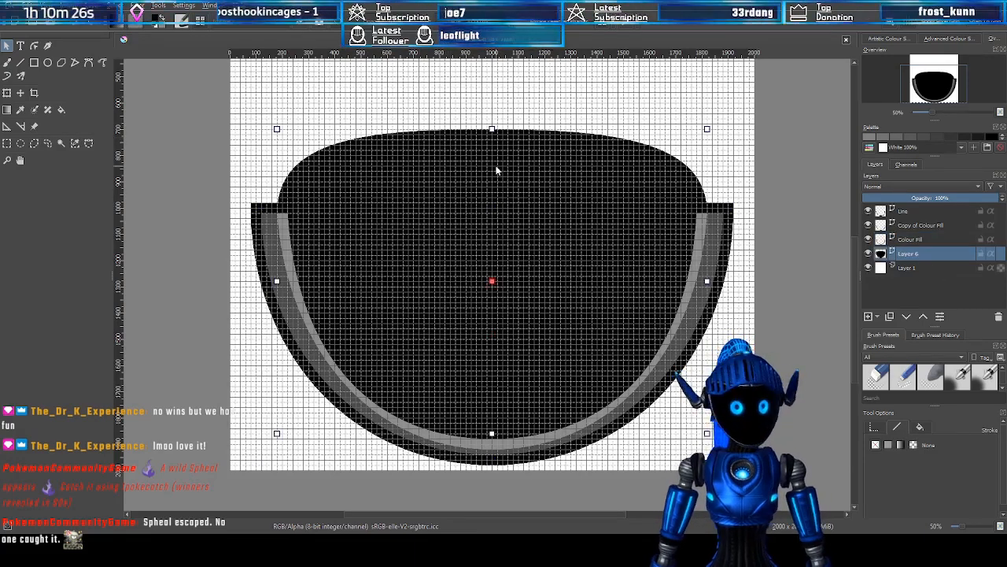
Lengthen the right curve handle of the black shape's bottom node by about 80 px
left_click(34, 46)
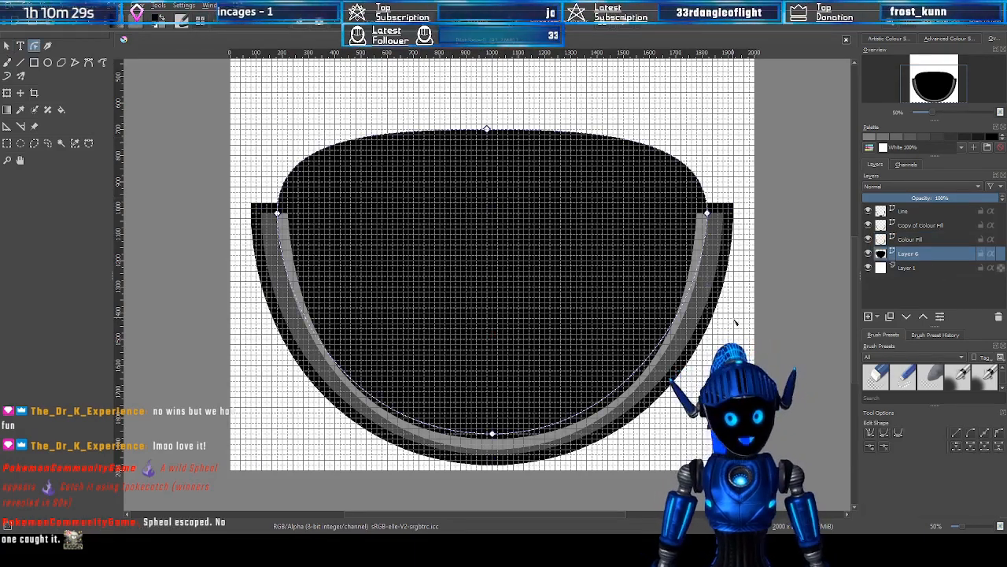
scroll(736, 323, "up", 1)
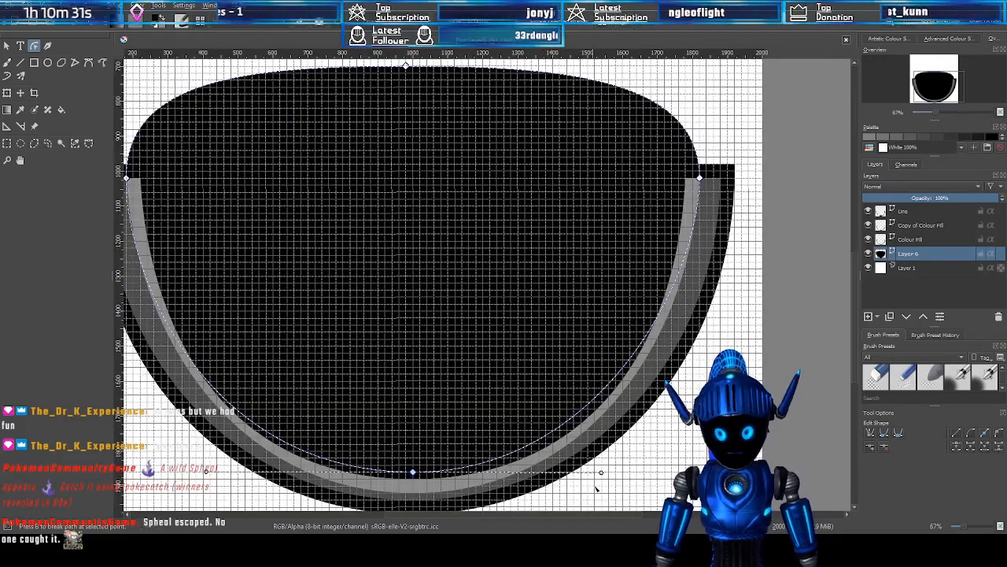
left_click_drag(600, 473, 629, 474)
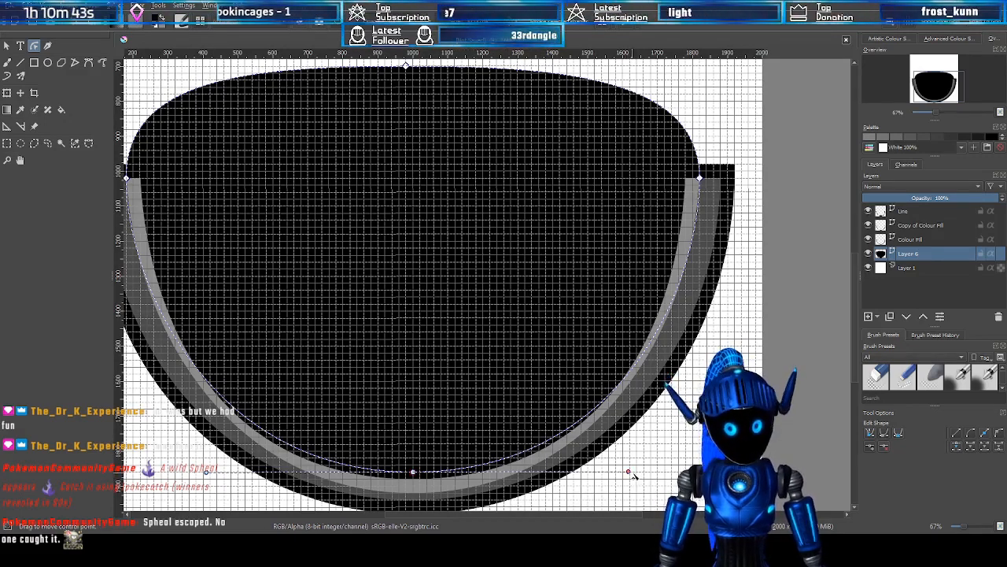
Lower the black shape's top node about 40 px, centre it at about 1000 px across, and shorten both its curve handles
scroll(638, 323, "down", 1)
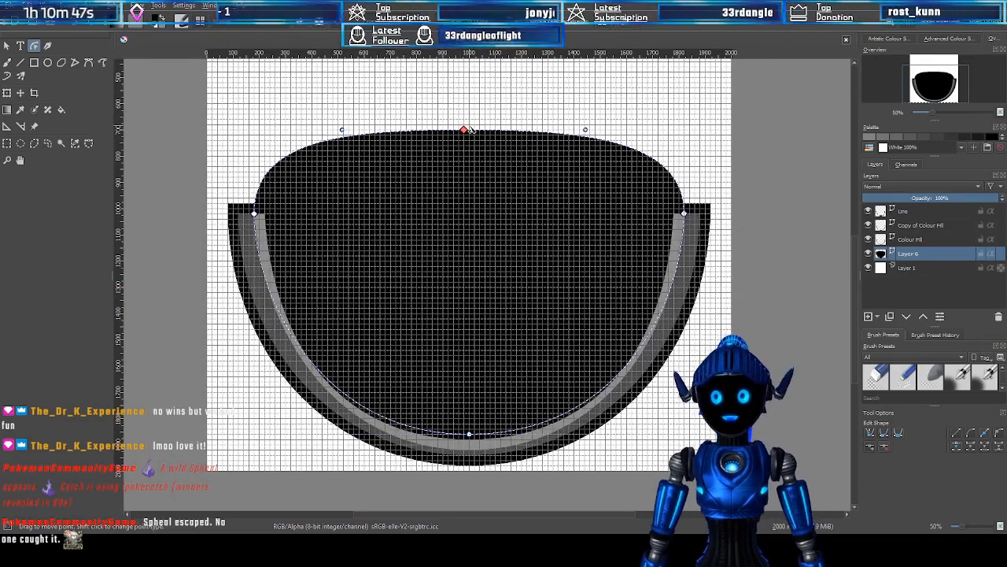
left_click_drag(463, 130, 464, 179)
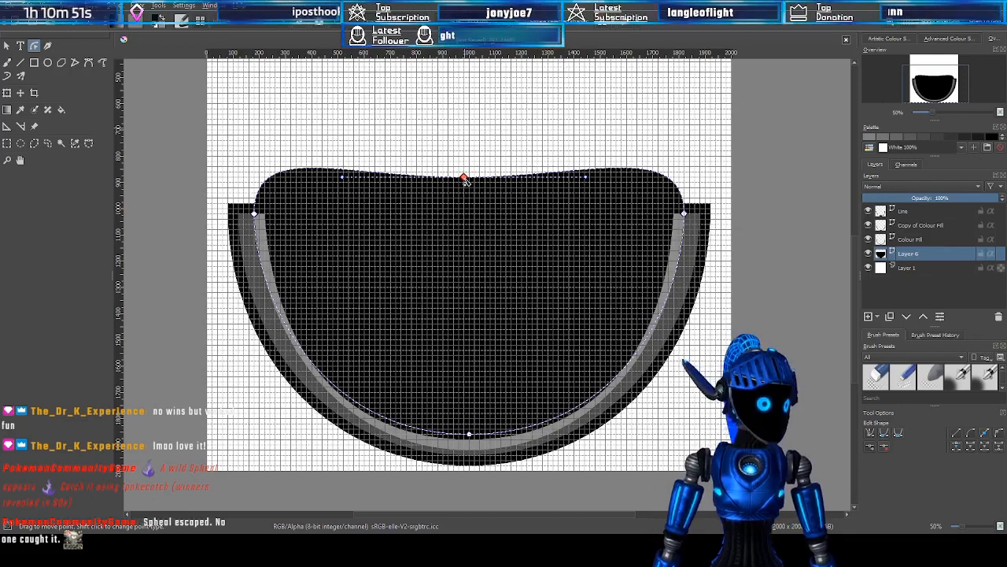
left_click_drag(464, 180, 466, 157)
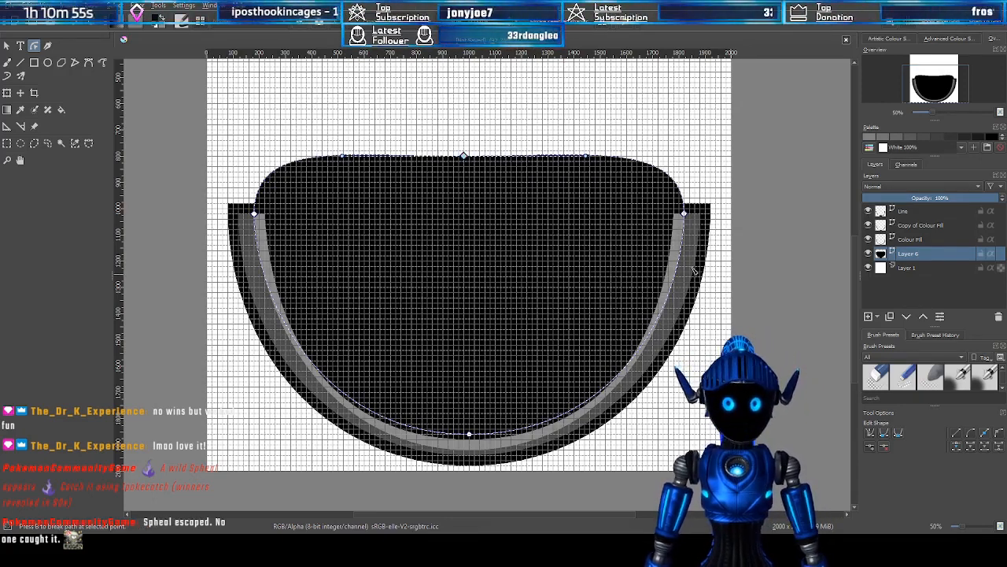
left_click_drag(466, 157, 470, 141)
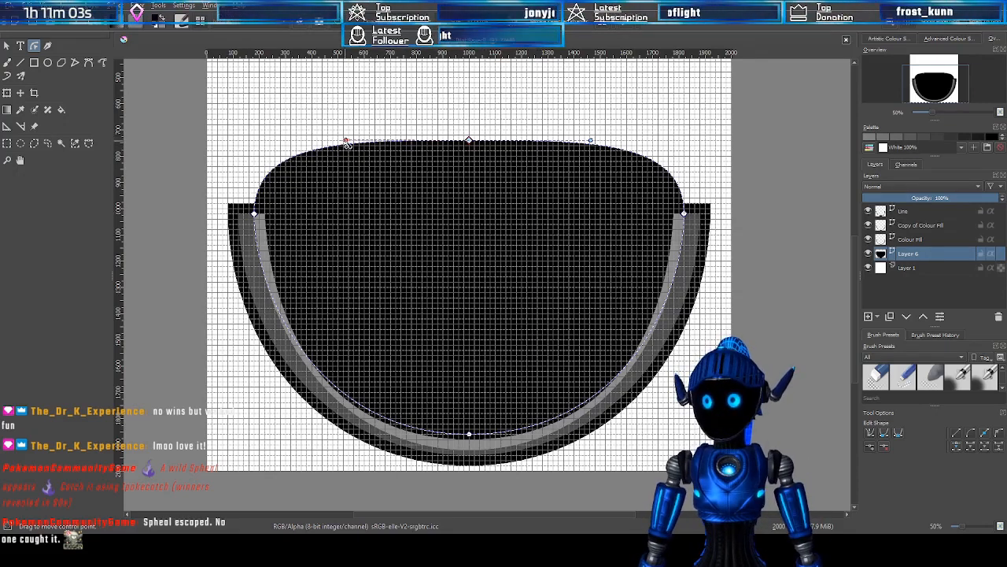
left_click_drag(347, 144, 383, 144)
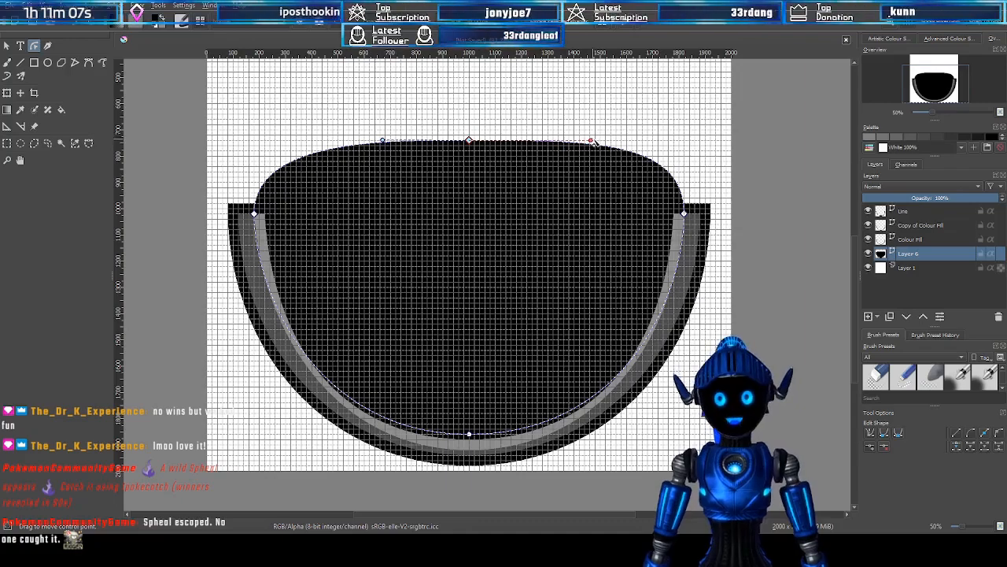
left_click_drag(592, 142, 546, 144)
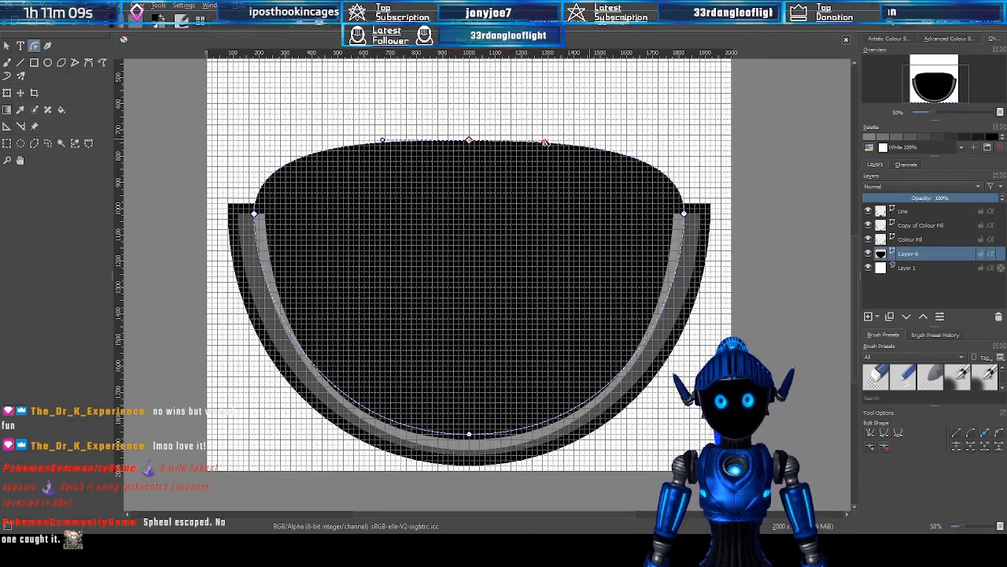
left_click_drag(929, 85, 934, 78)
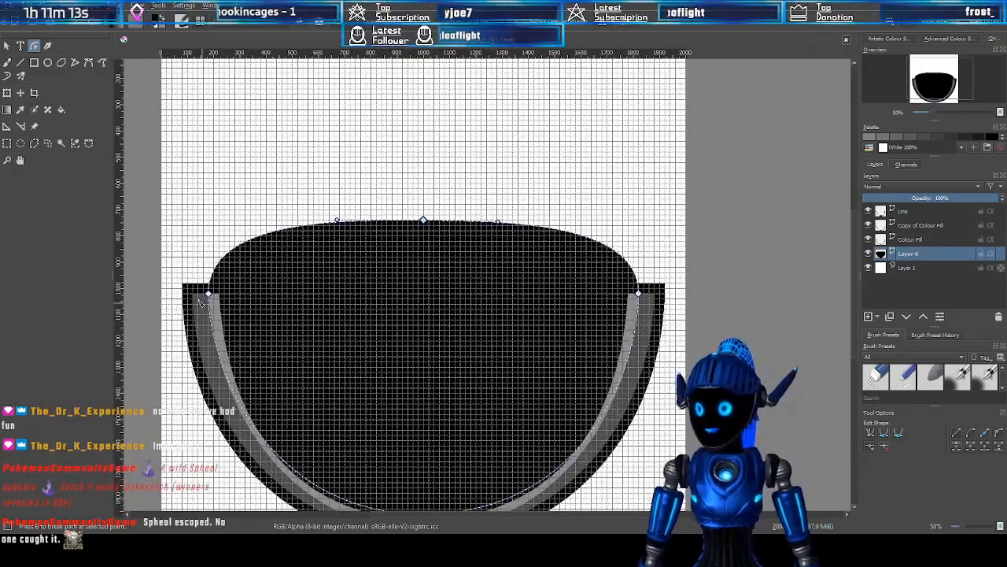
left_click_drag(925, 84, 917, 82)
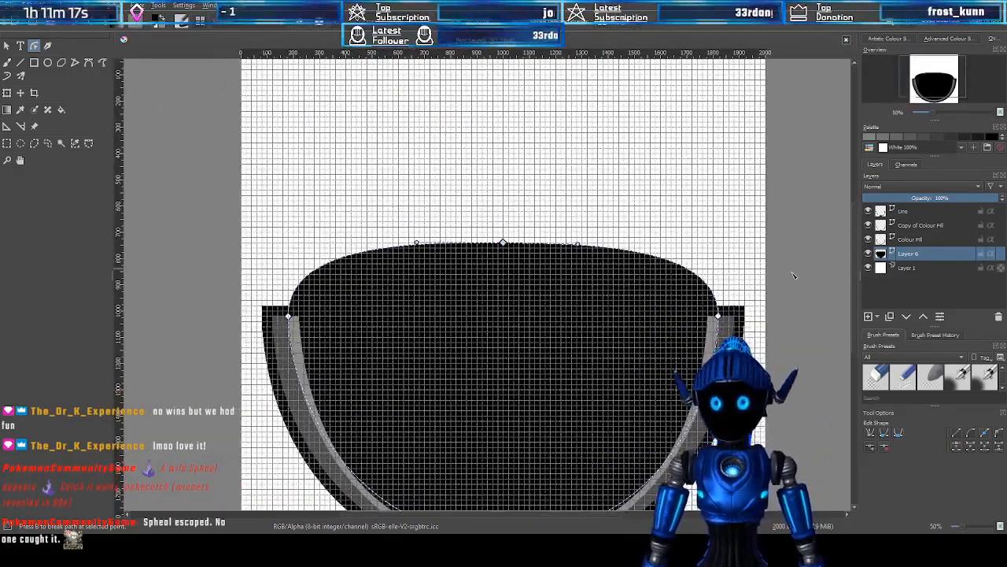
left_click(925, 272)
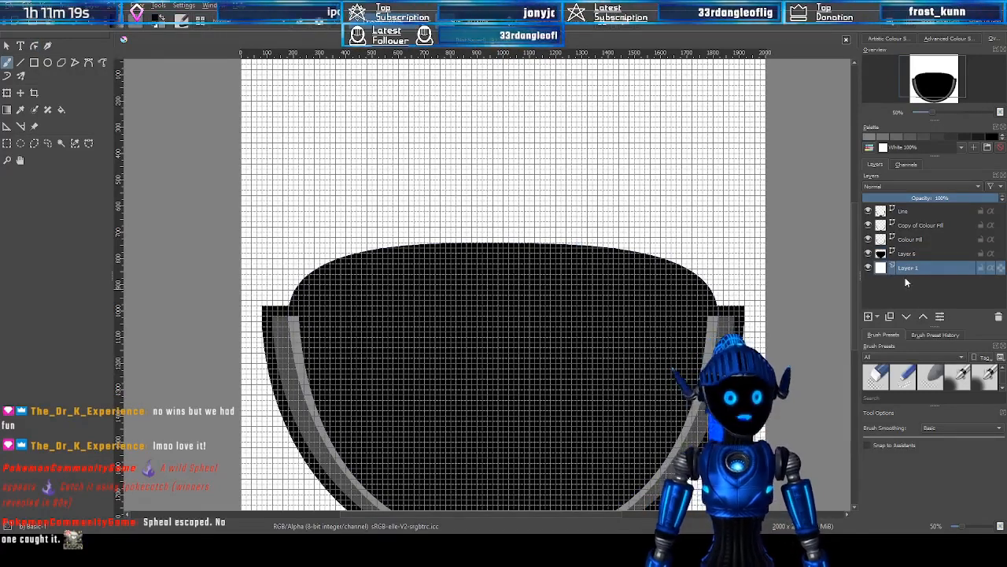
key("minus")
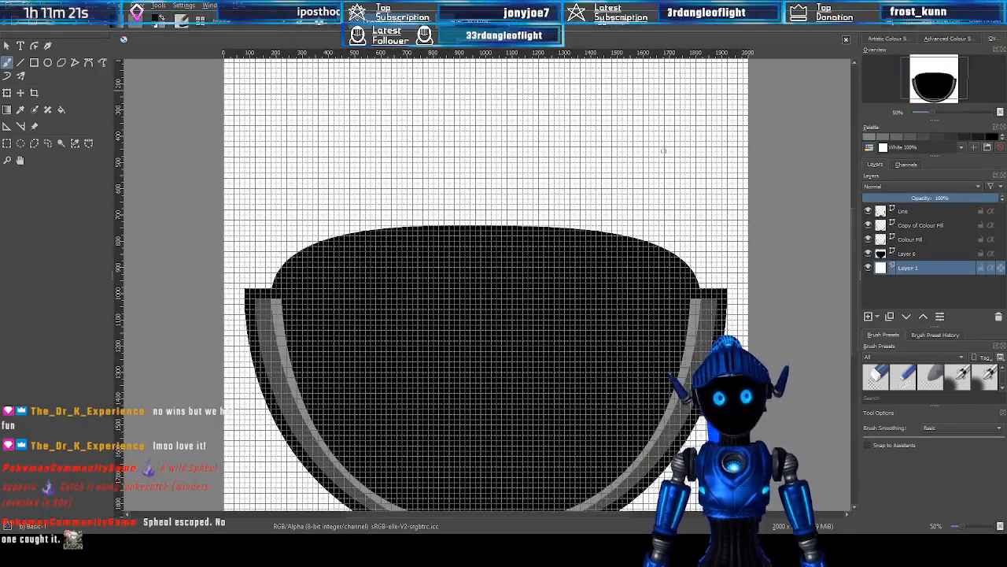
key("minus")
key("plus")
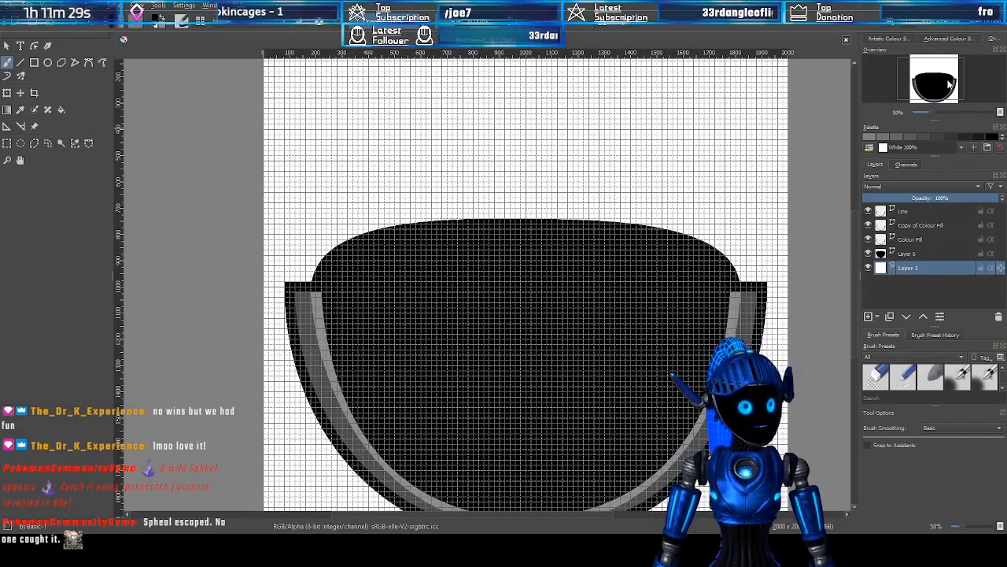
left_click_drag(951, 83, 953, 81)
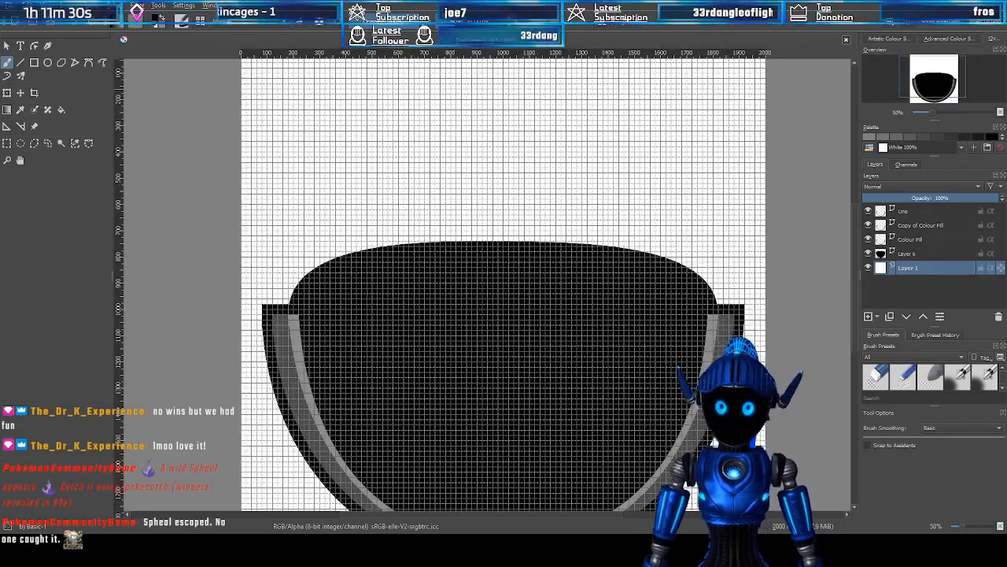
Choose the Bezier Curve tool and add a new paint layer above the Line layer
left_click(48, 63)
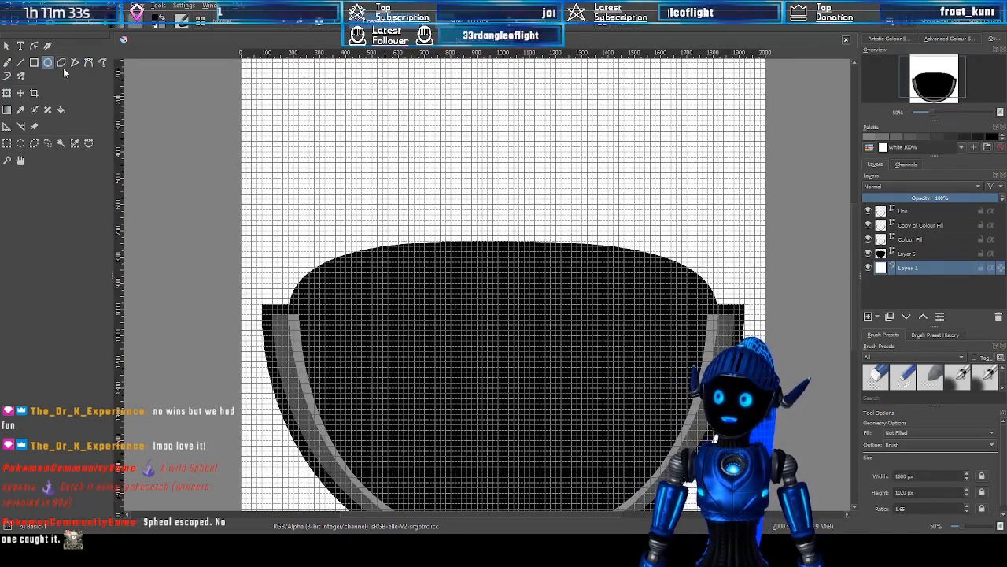
left_click(88, 63)
left_click(905, 210)
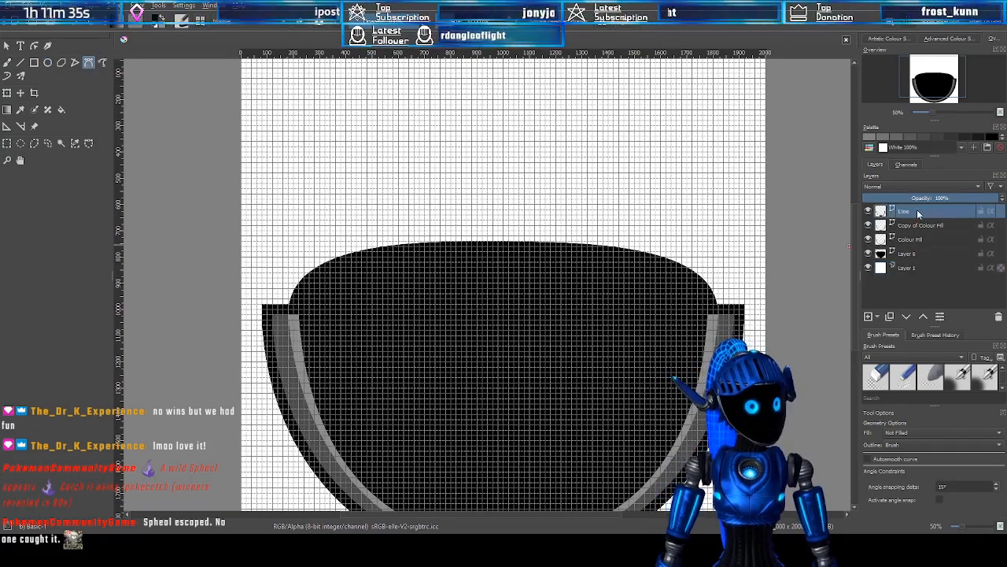
left_click(868, 316)
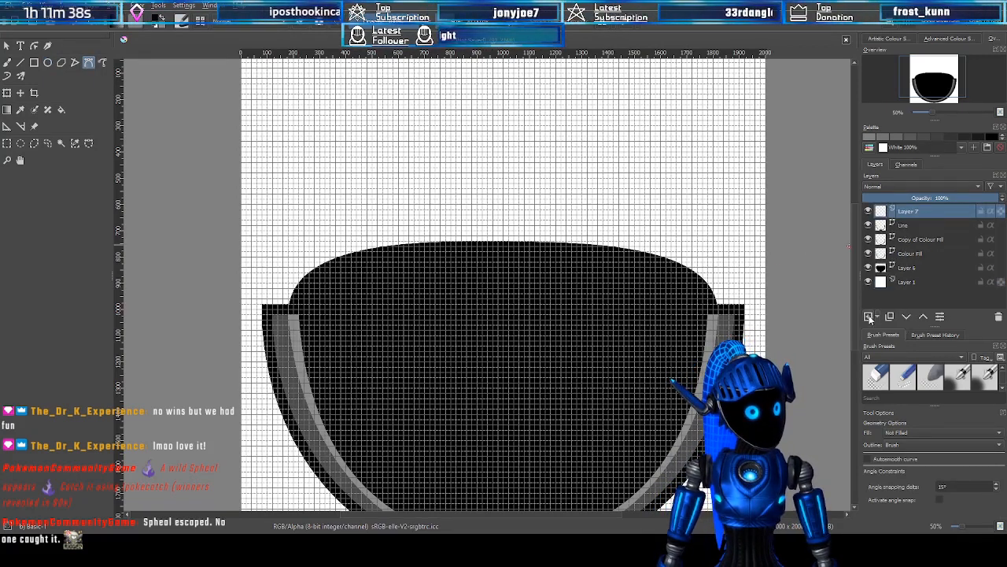
left_click(251, 299)
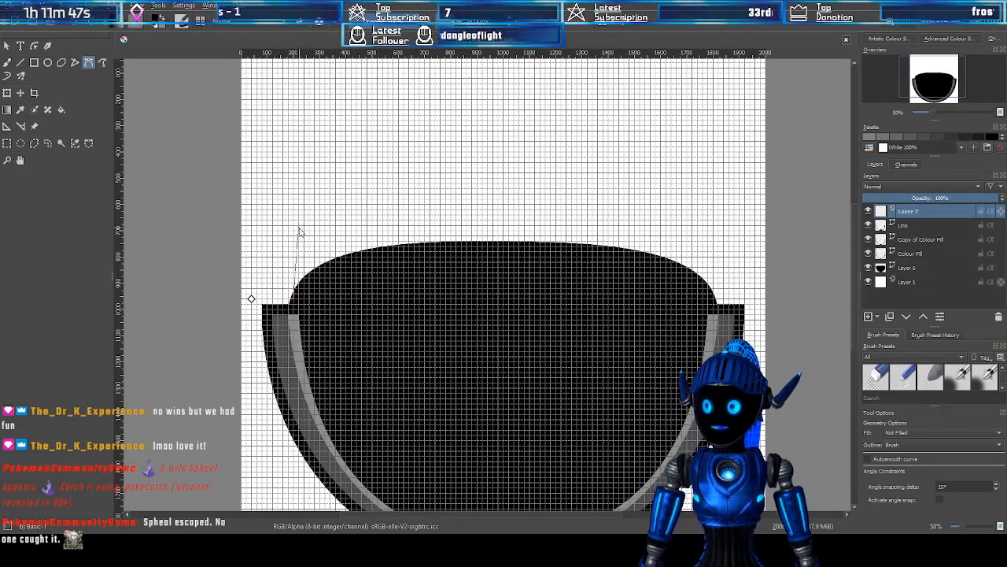
left_click_drag(293, 299, 672, 240)
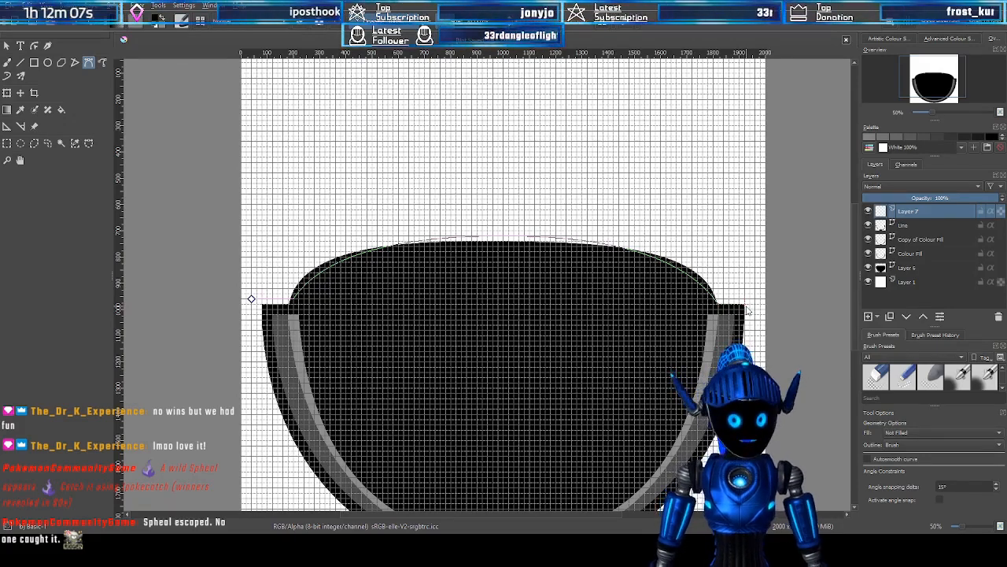
key("Escape")
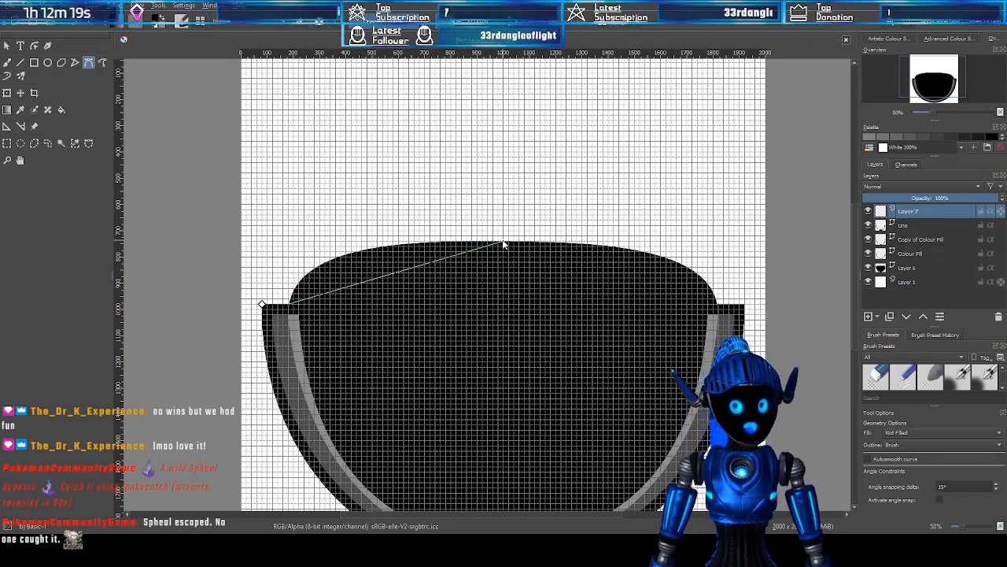
Draw a closed dome outline on Layer 7 with the Bezier Curve tool, following the black shape's upper edge and peaking at about 1000 px across, 80 px down
left_click_drag(505, 245, 671, 251)
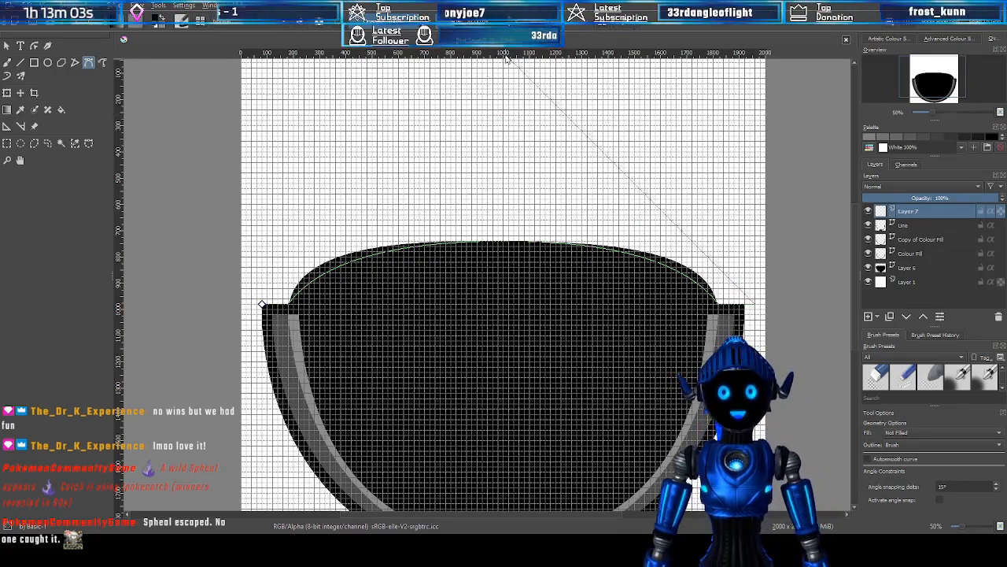
left_click(931, 79)
left_click_drag(930, 75, 930, 73)
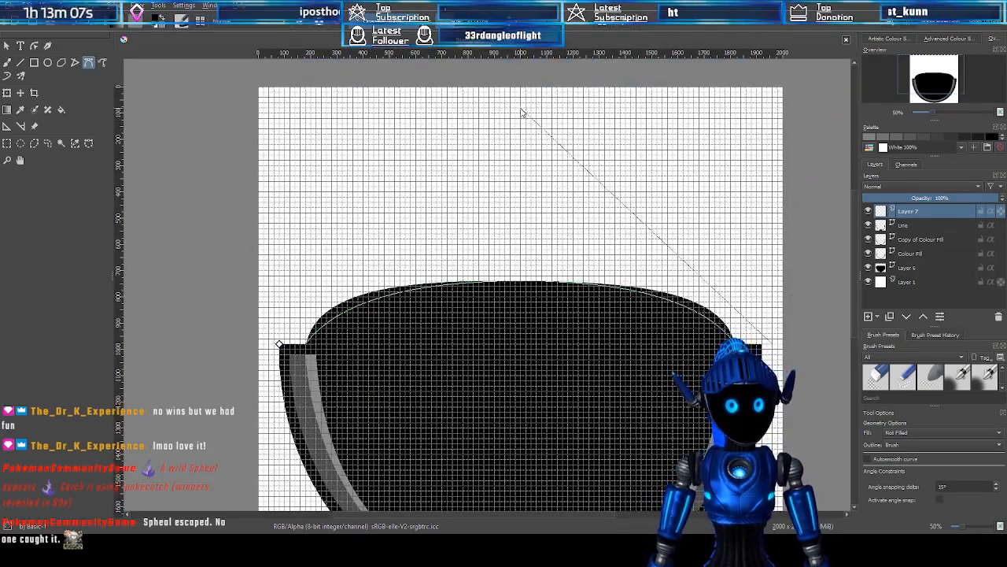
left_click_drag(521, 113, 275, 110)
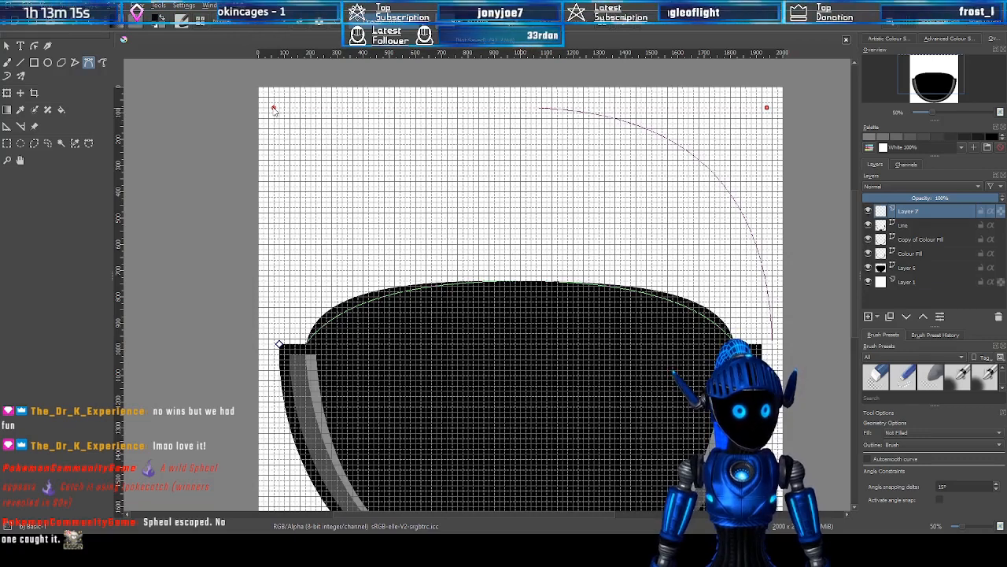
left_click_drag(275, 110, 290, 110)
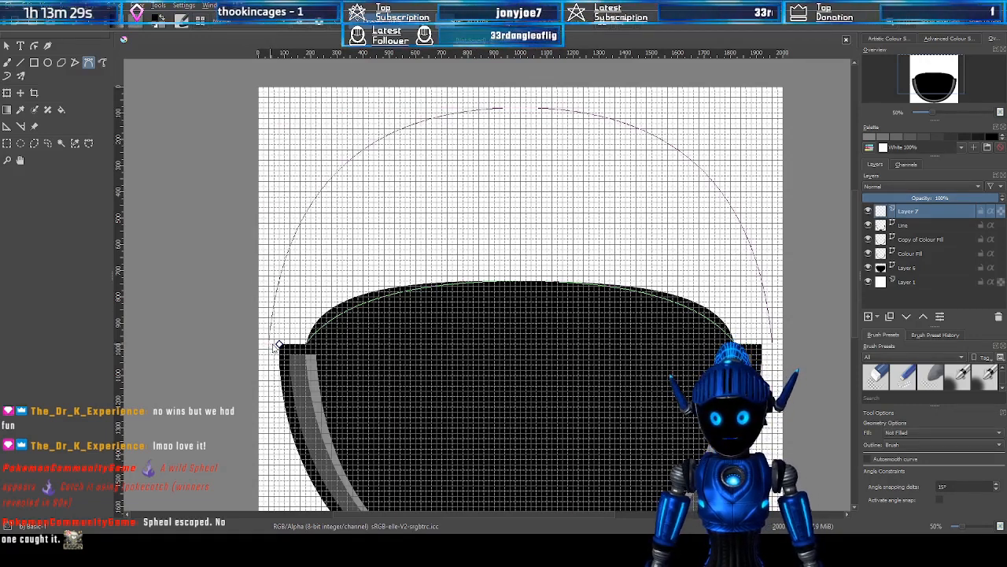
double_click(279, 345)
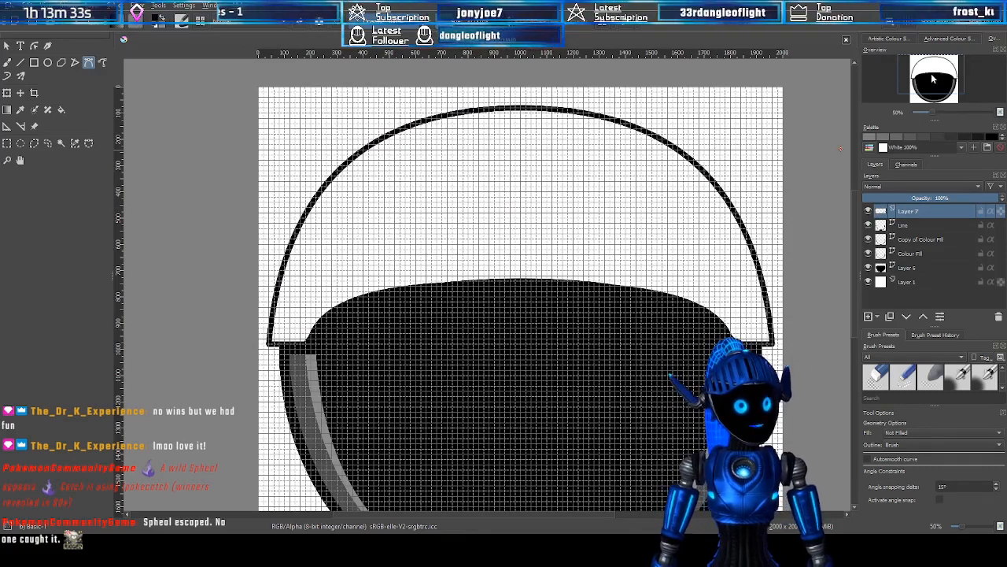
Switch Layer 7 off and on to check the dome outline, and add a new vector layer above it
left_click_drag(932, 79, 933, 77)
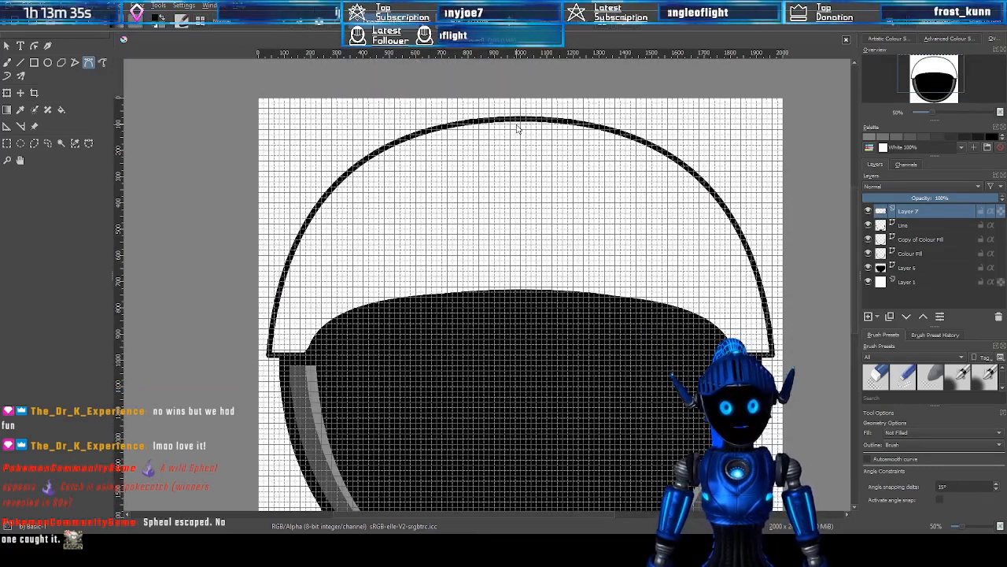
left_click(8, 45)
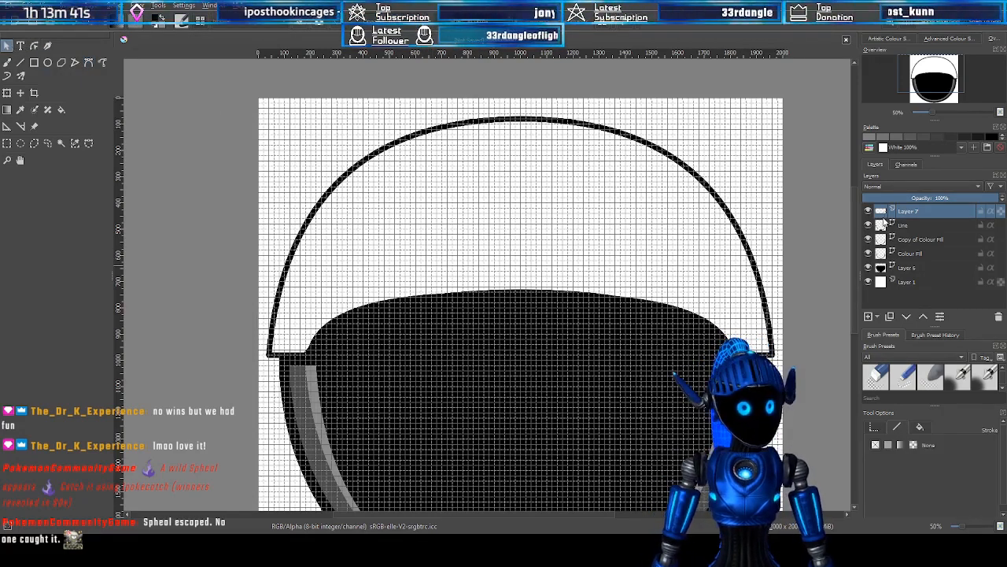
left_click(869, 212)
left_click(869, 211)
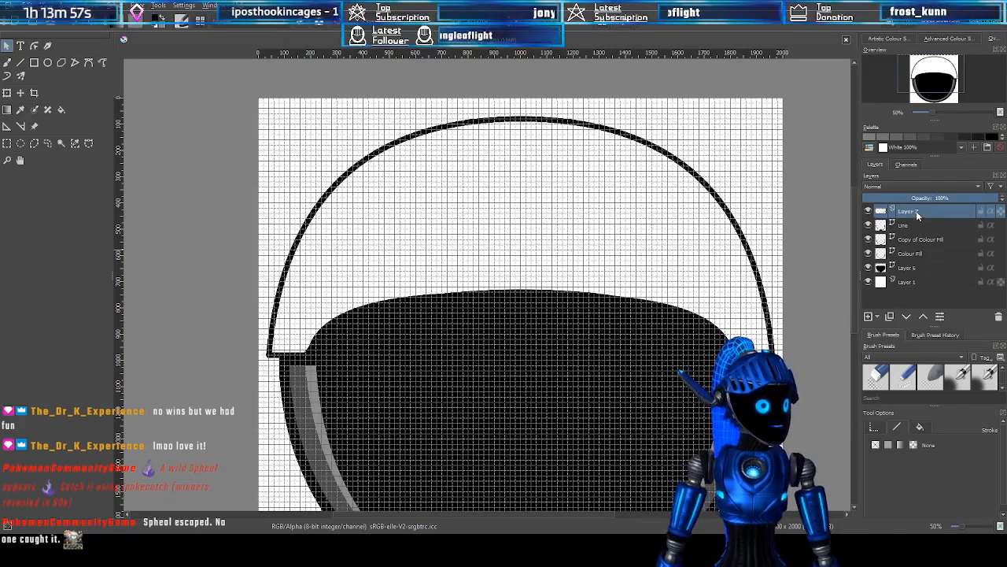
left_click(880, 316)
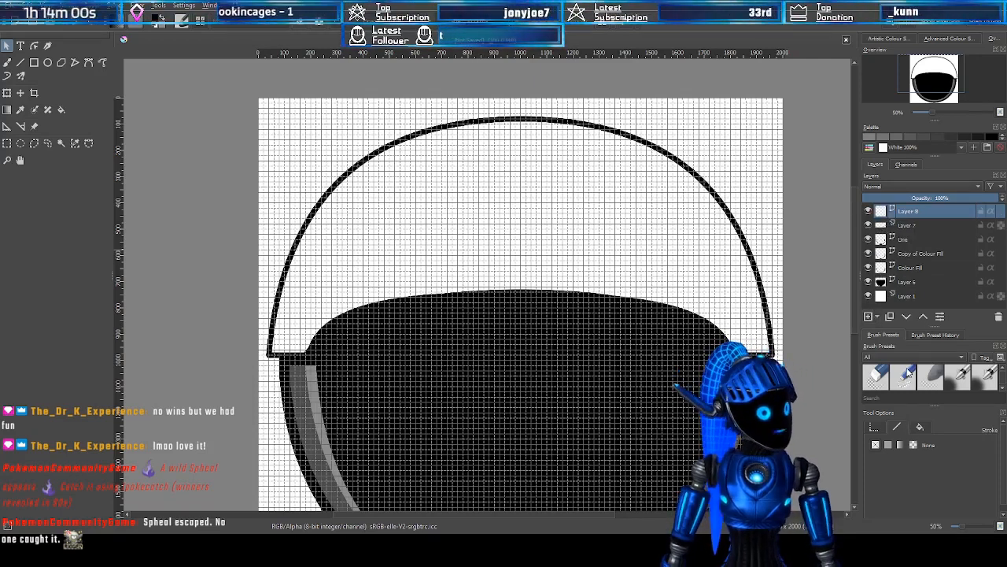
left_click_drag(923, 211, 932, 231)
left_click(909, 211)
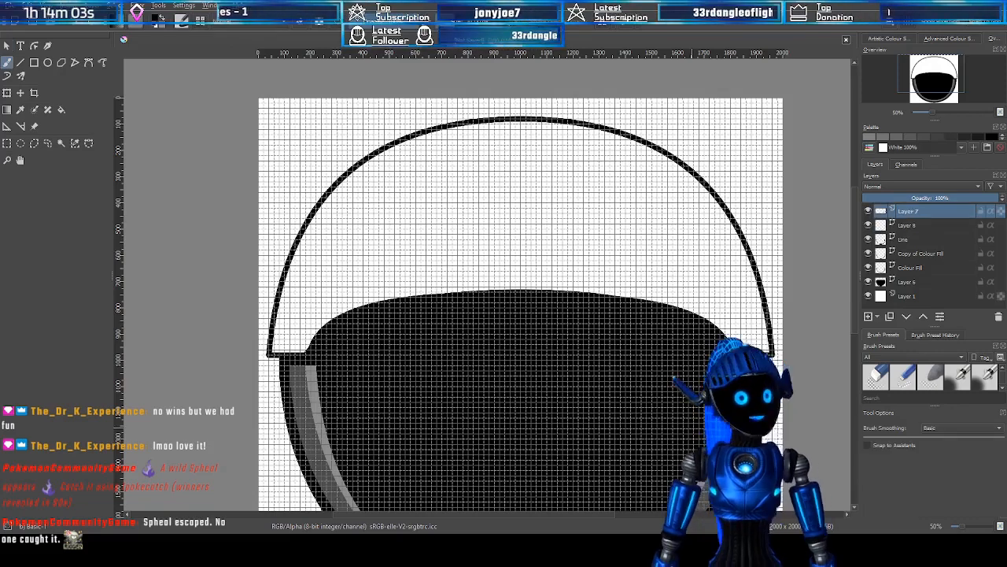
key("b")
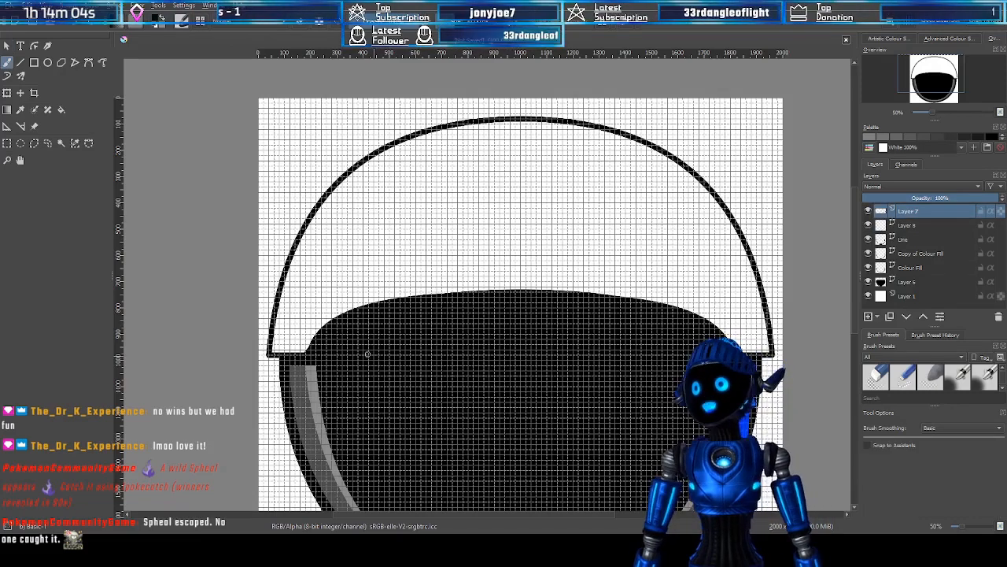
left_click(905, 226)
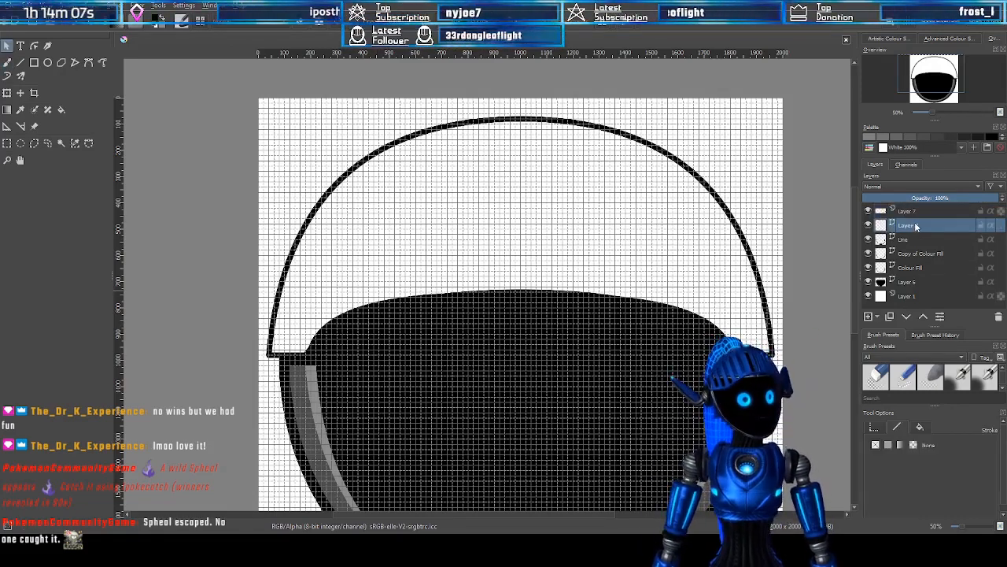
left_click_drag(913, 213, 933, 228)
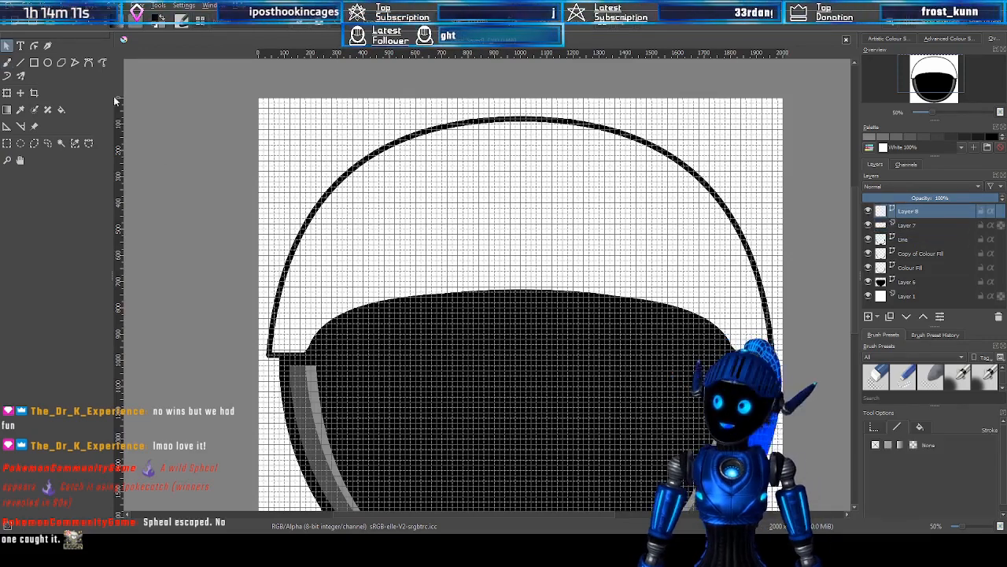
Hide Layer 7 and redraw the closed dome on Layer 8 with Bezier curves, along the black shape's upper edge and peaking at about 1000 px across
left_click(88, 62)
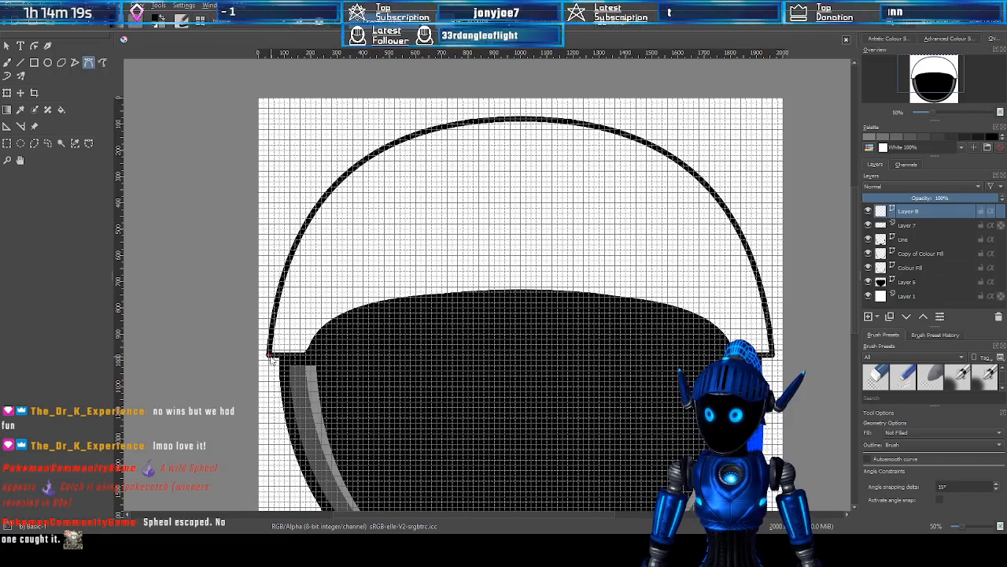
left_click(868, 225)
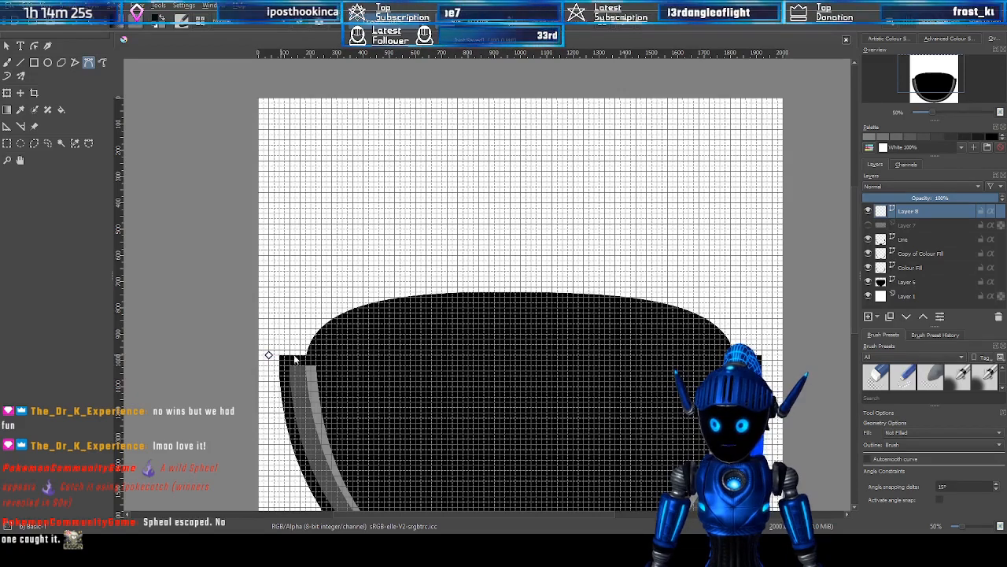
left_click(269, 356)
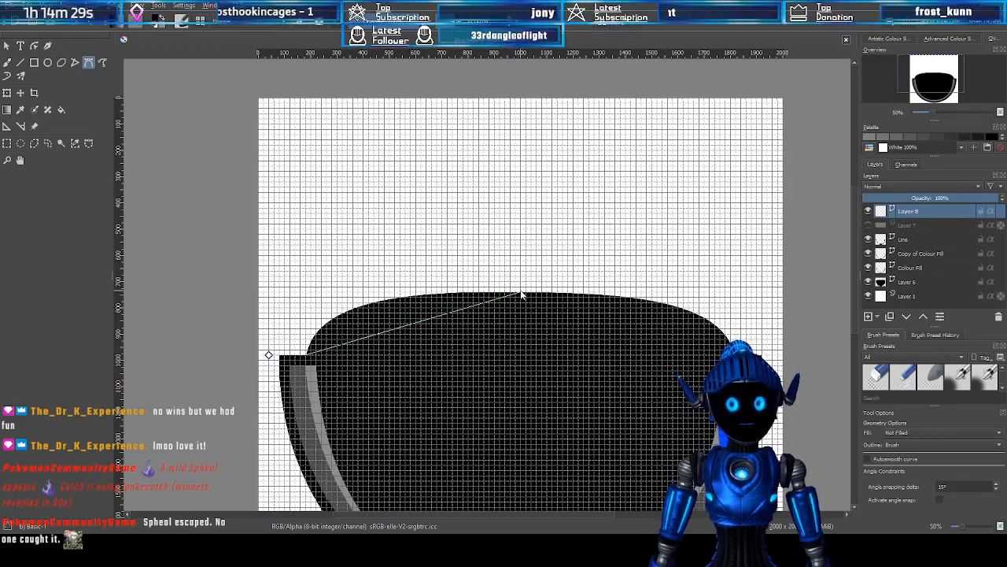
left_click_drag(521, 295, 722, 294)
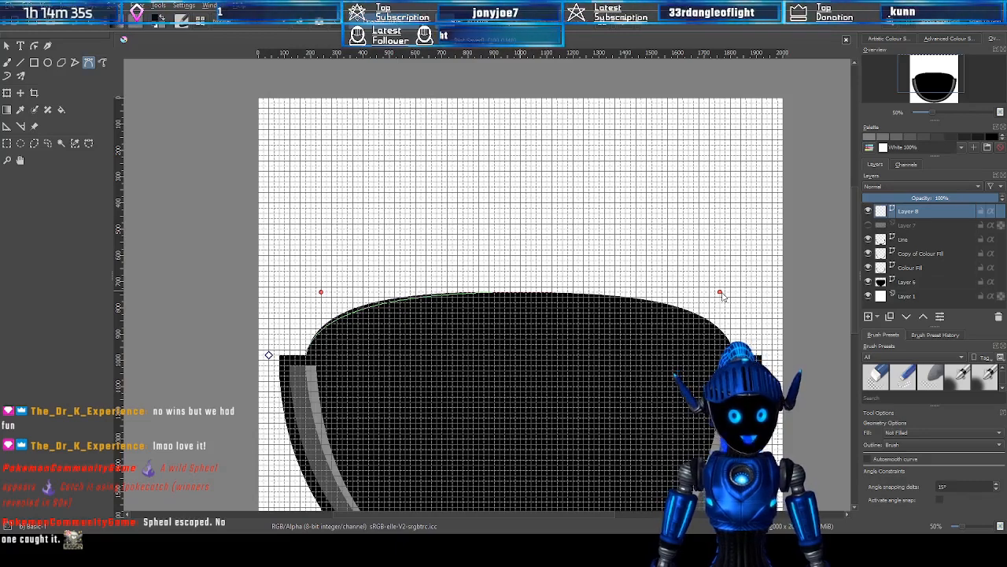
left_click_drag(722, 293, 720, 291)
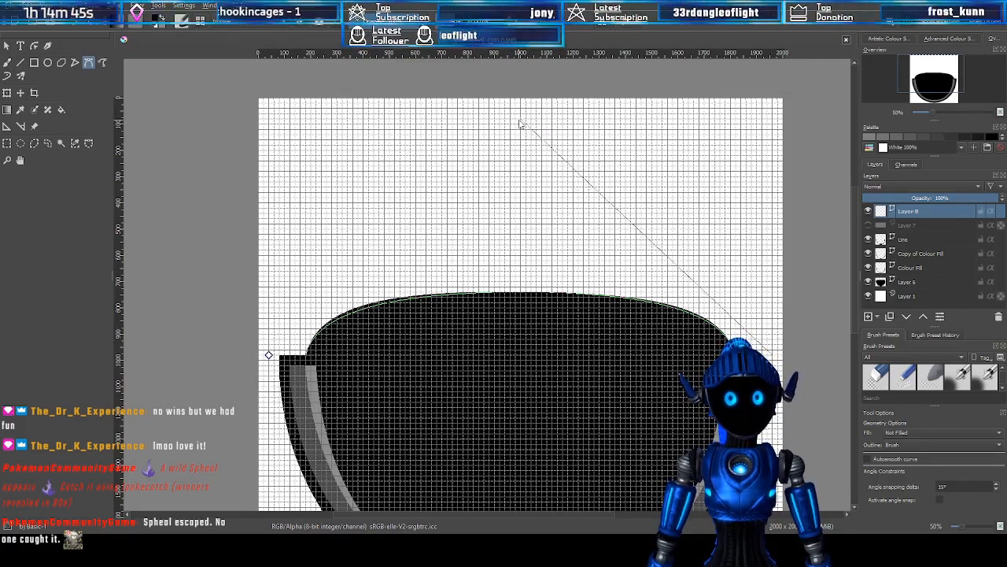
left_click_drag(519, 120, 299, 123)
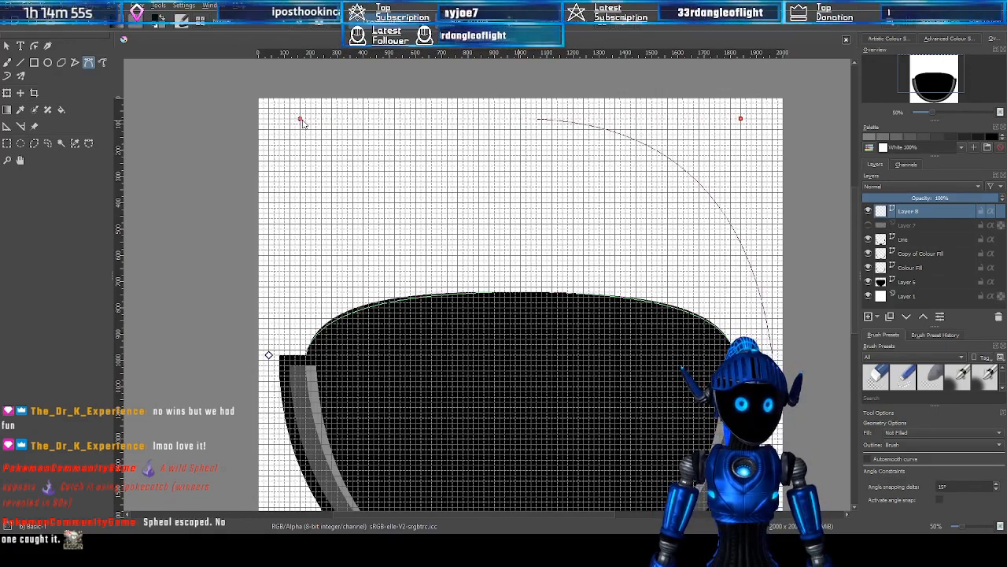
left_click_drag(302, 123, 342, 124)
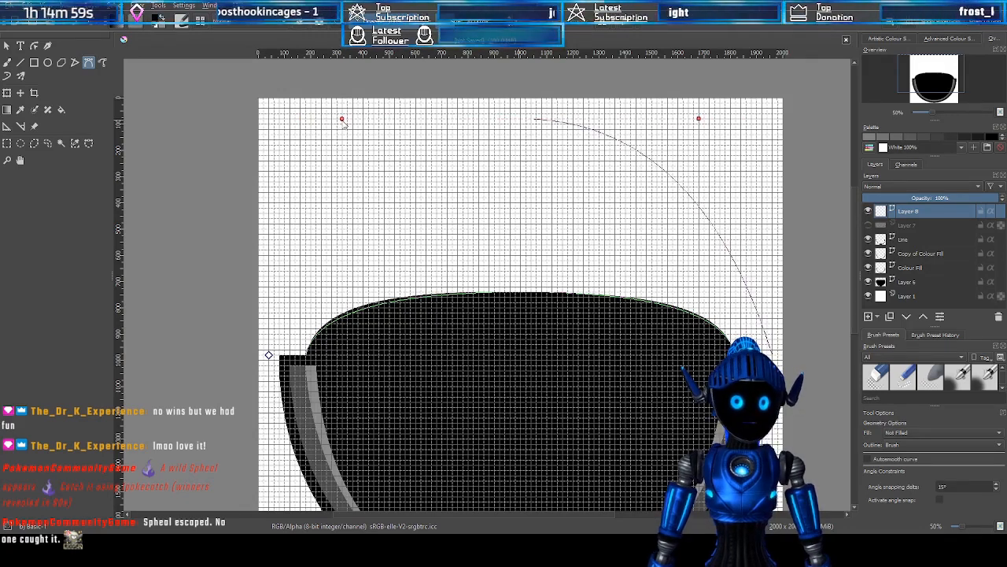
left_click_drag(343, 122, 339, 133)
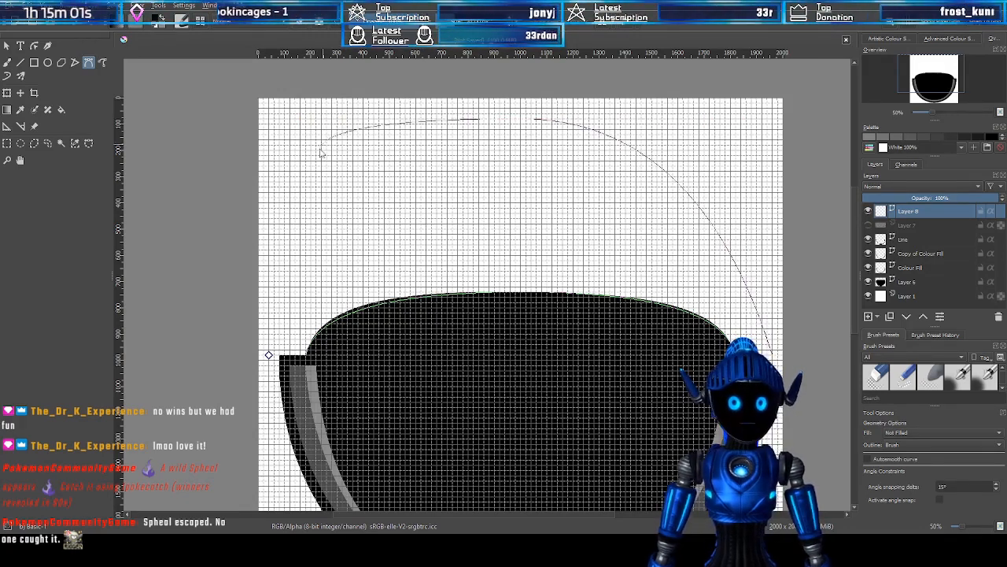
left_click(269, 355)
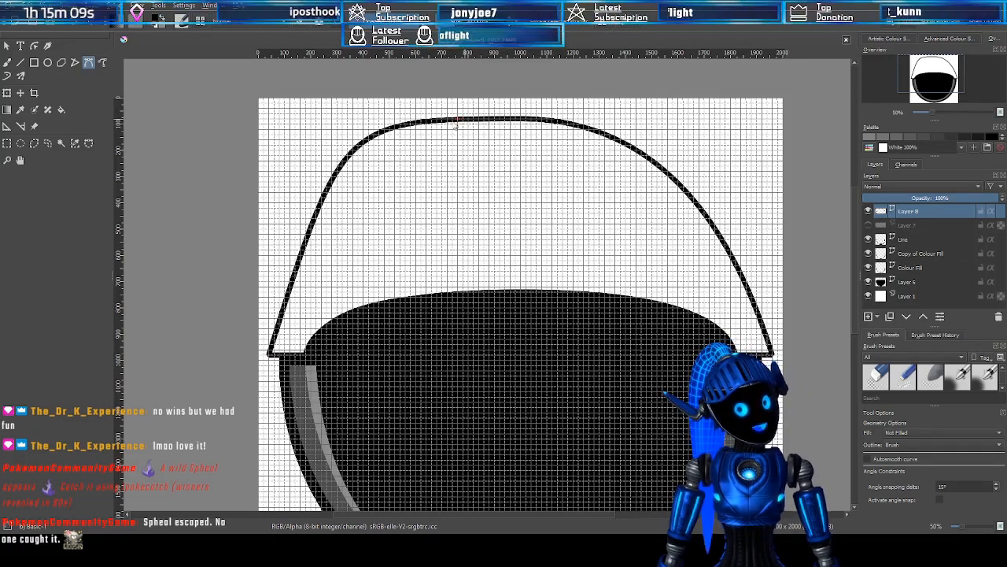
Select the new dome outline for shape editing and shorten its peak node's left curve handle by about 20 px
left_click(9, 46)
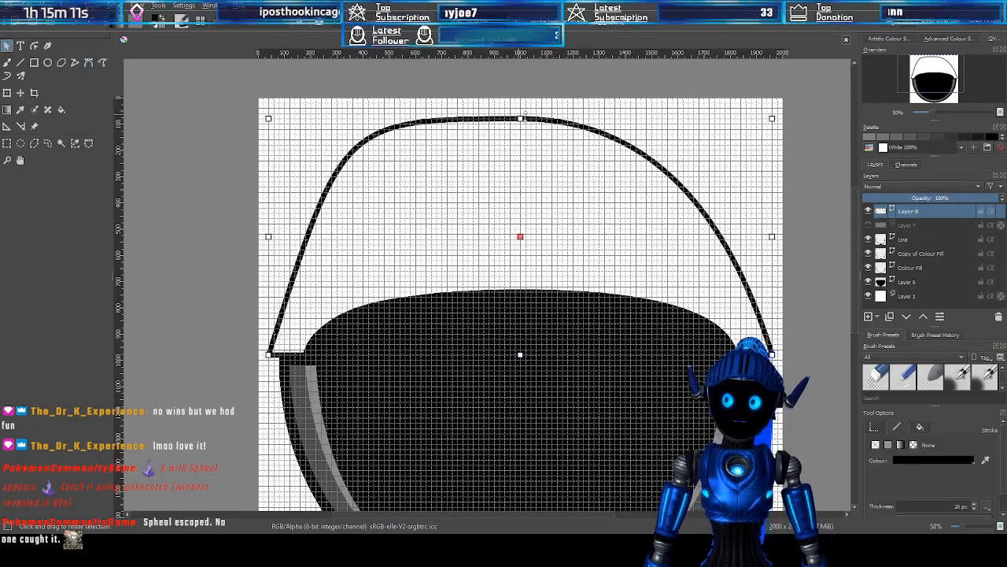
left_click(34, 46)
left_click(521, 119)
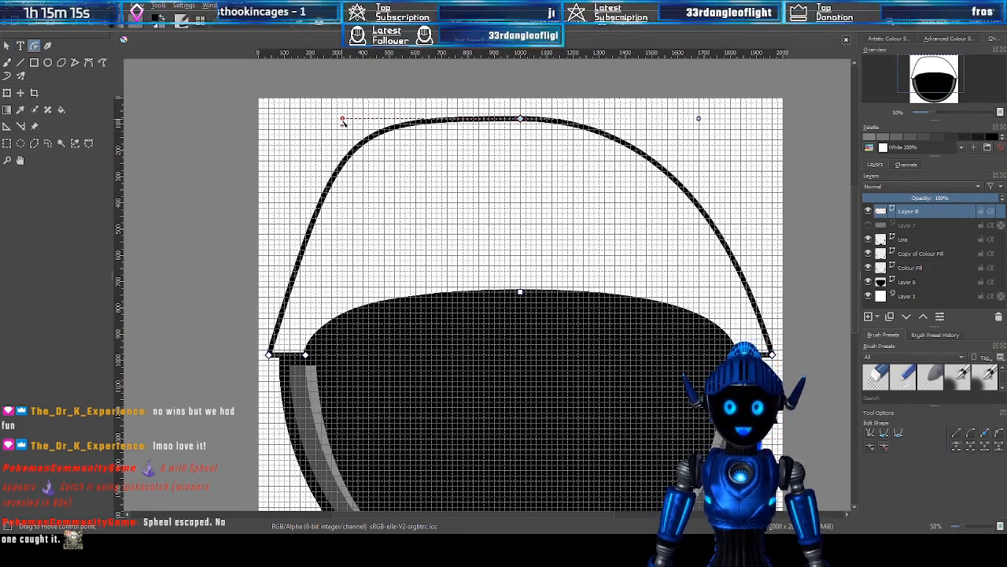
left_click_drag(341, 119, 348, 120)
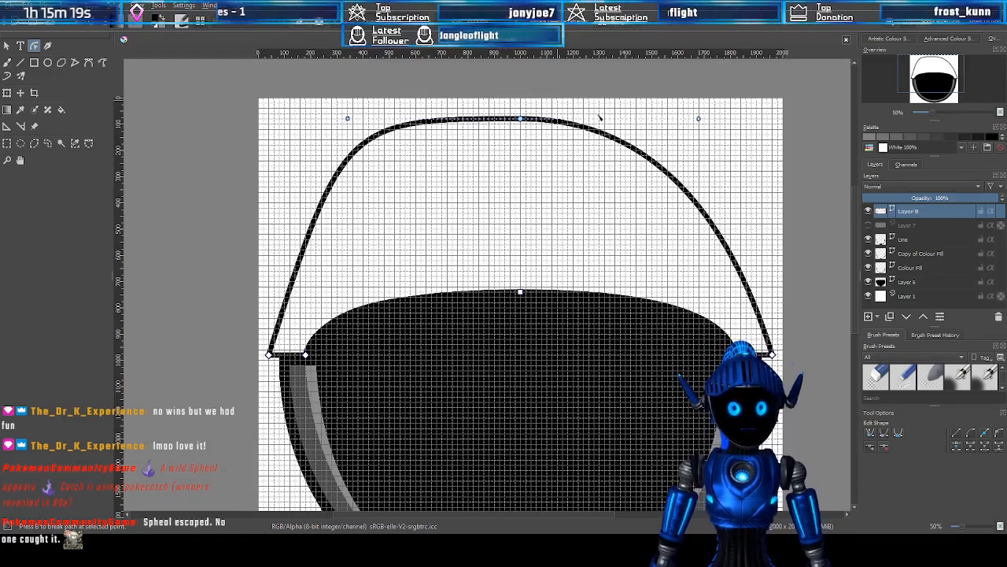
Lower the curve handle of the dome's outer left corner node by about 55 px
scroll(599, 118, "up", 1)
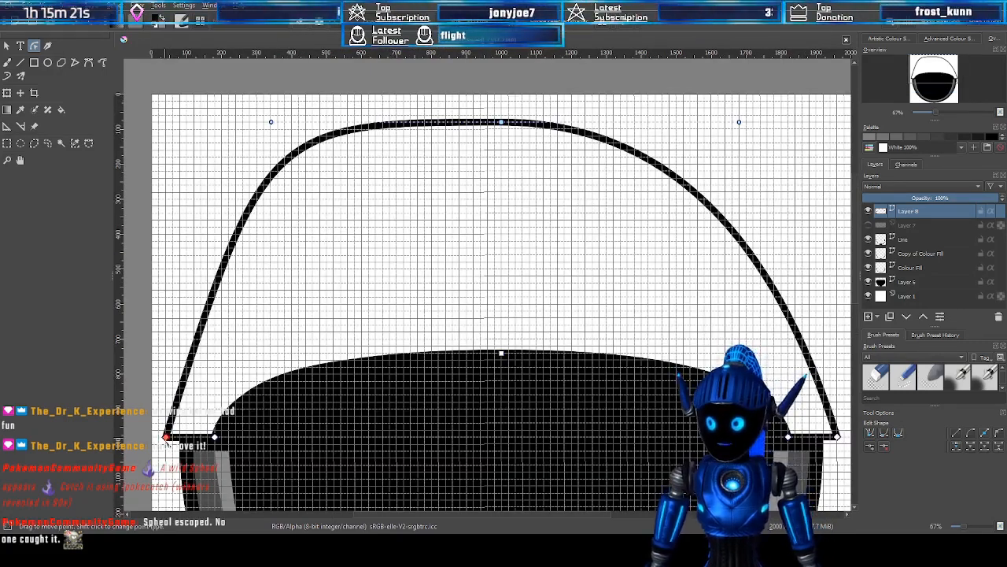
left_click(165, 437)
left_click(837, 436)
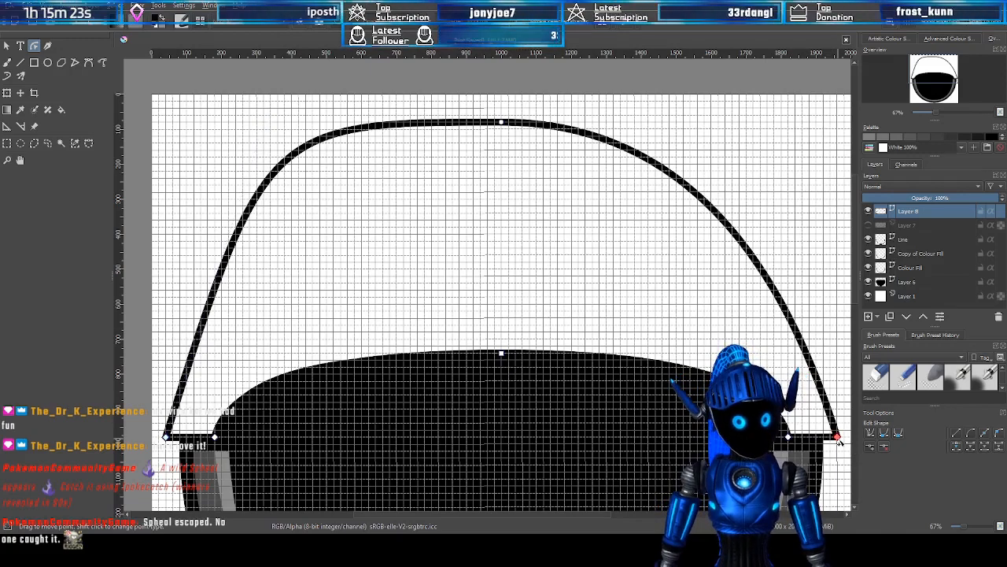
left_click(165, 437)
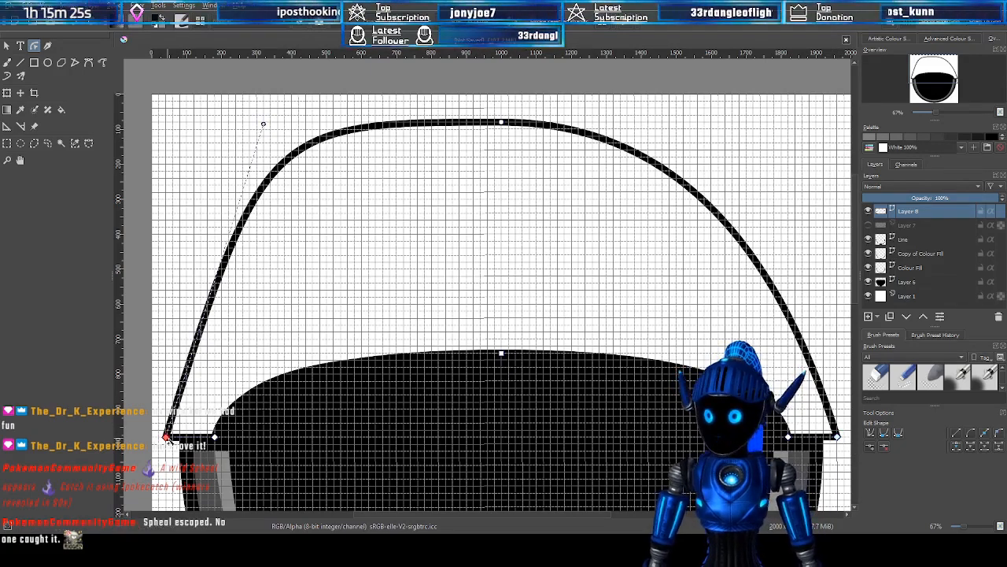
left_click_drag(263, 123, 258, 143)
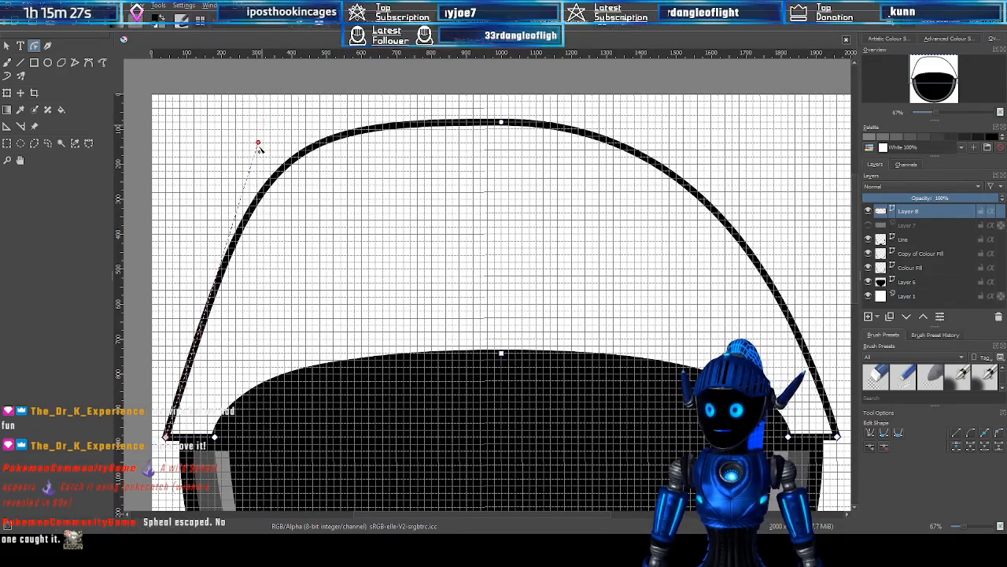
Change the outer left corner node's point type, retract its arc handle into the node, and level its base handle at about 60 px long
left_click(871, 433)
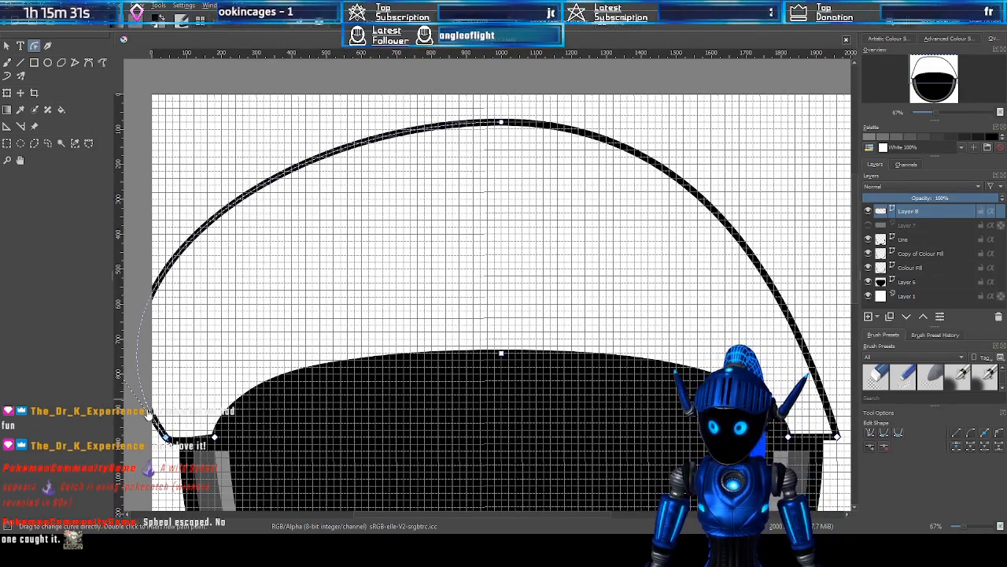
scroll(397, 338, "down", 1)
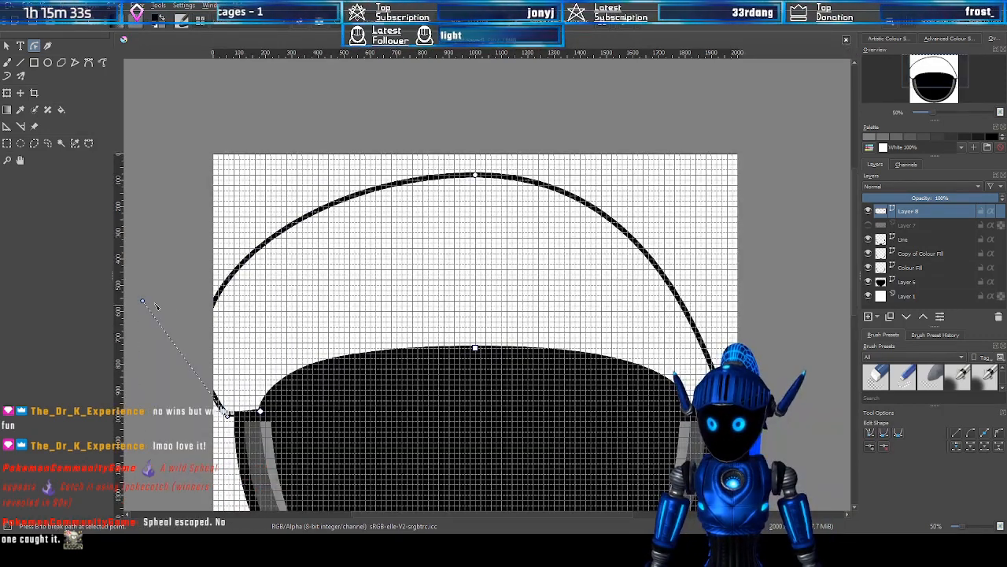
left_click_drag(142, 301, 225, 407)
scroll(231, 425, "up", 2)
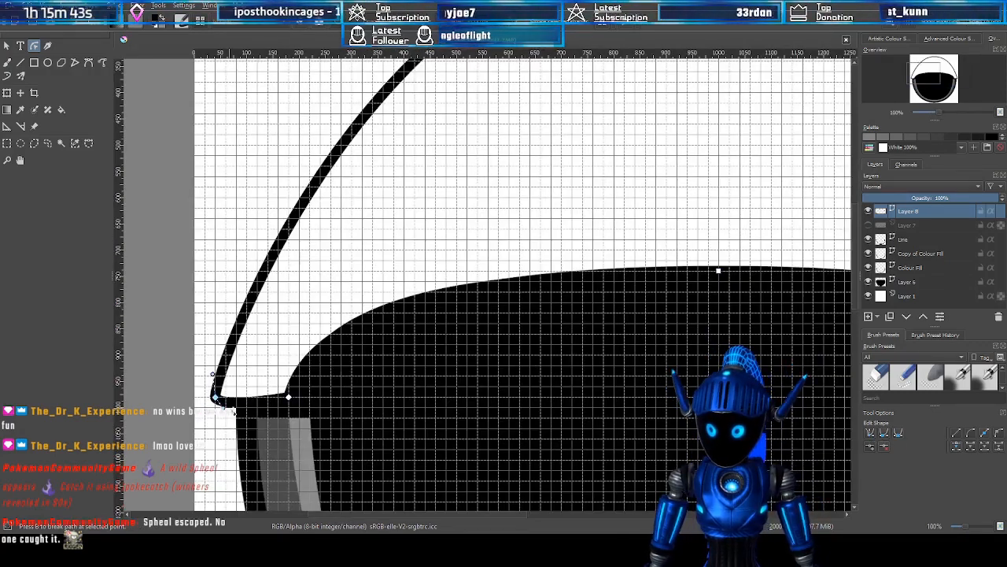
left_click_drag(224, 404, 246, 398)
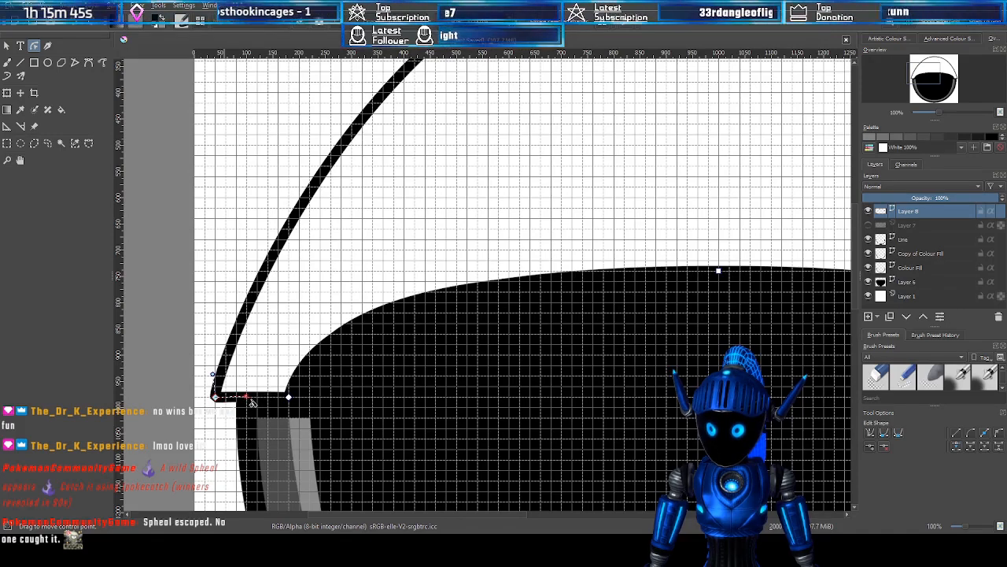
left_click_drag(223, 377, 215, 399)
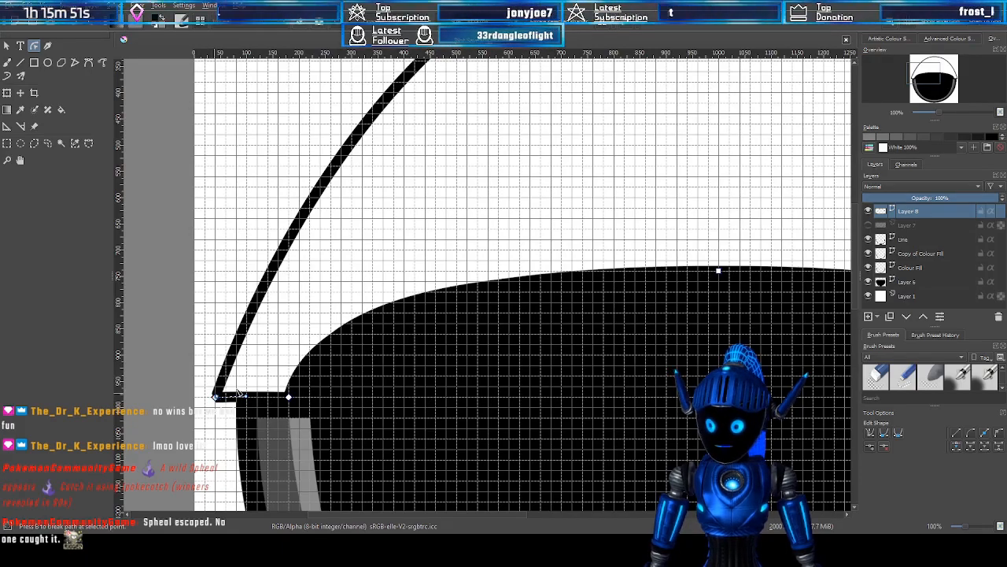
scroll(506, 254, "down", 5)
scroll(679, 172, "up", 3)
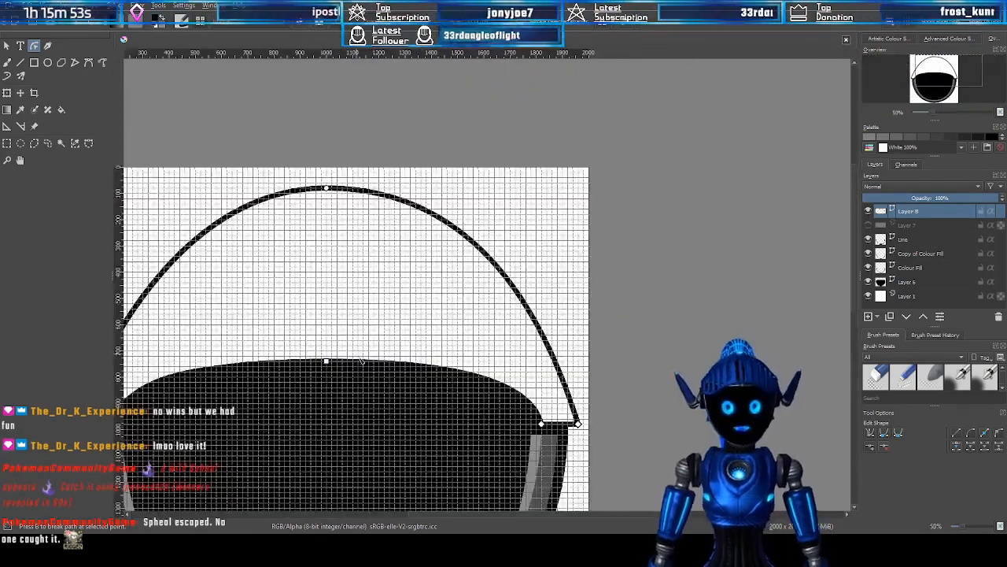
Select the dome's peak node and lengthen its left and right curve handles to about 870 px each
left_click_drag(944, 82, 927, 84)
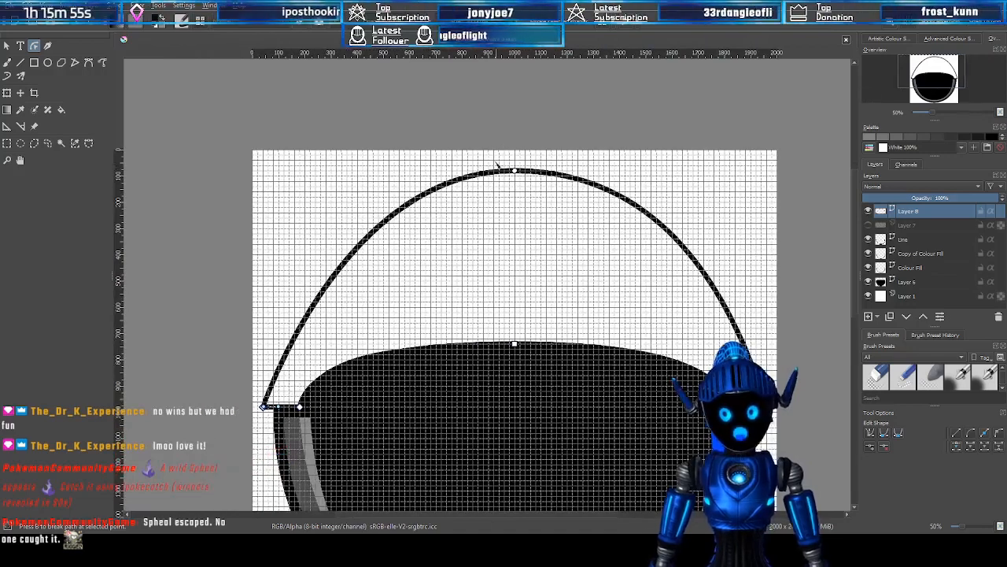
left_click(514, 171)
scroll(505, 161, "up", 1)
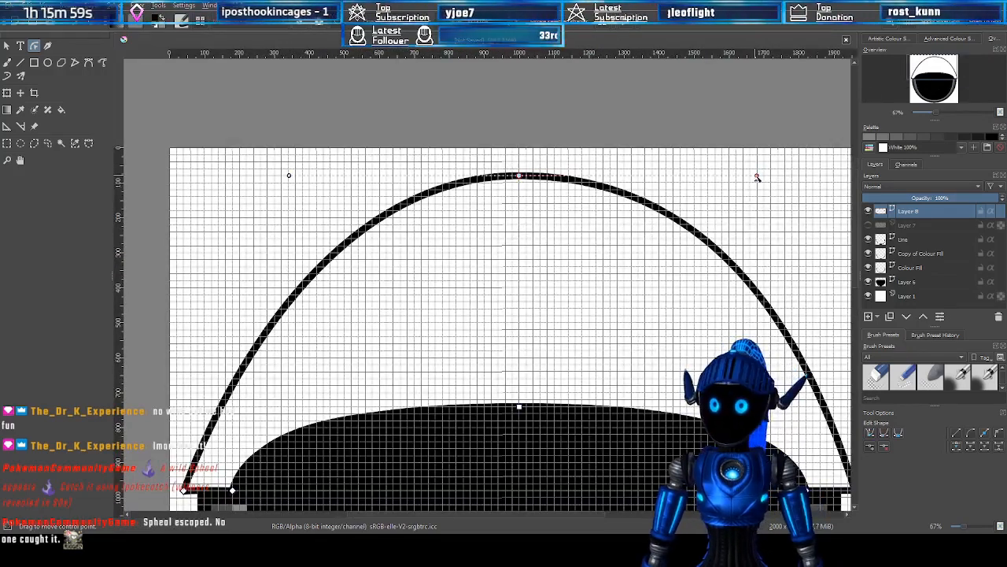
scroll(715, 230, "down", 3)
scroll(685, 216, "up", 2)
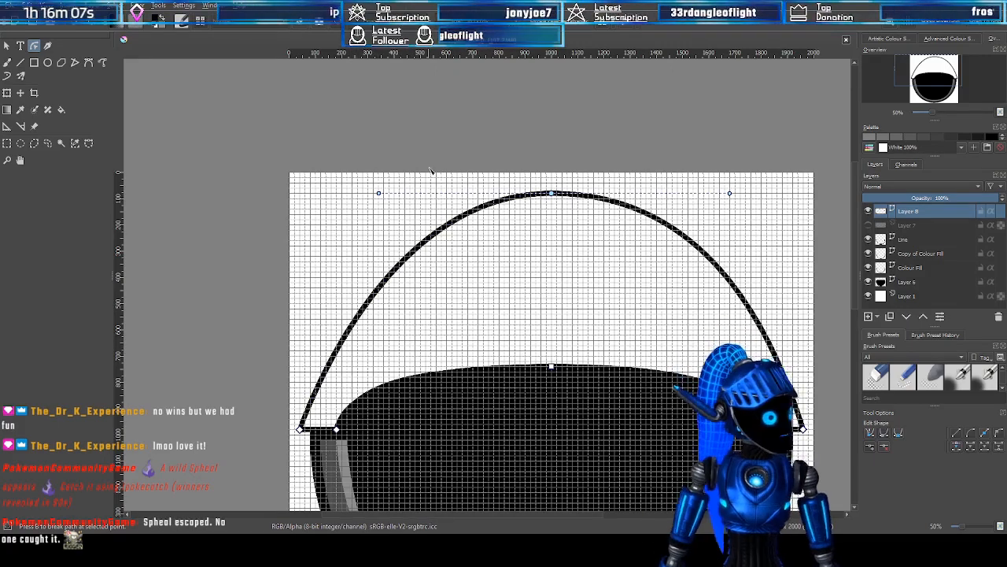
scroll(431, 170, "up", 1)
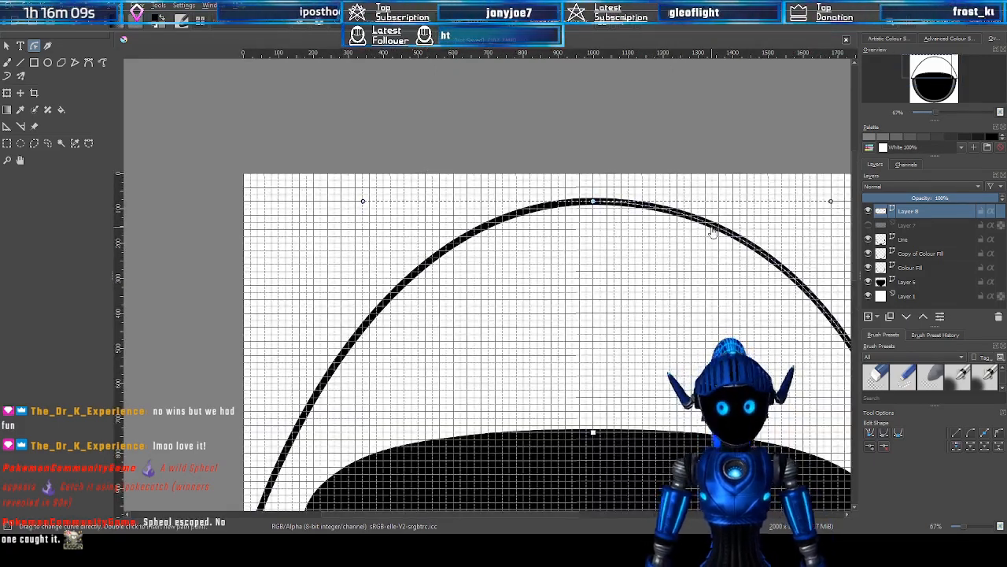
scroll(785, 223, "down", 1)
left_click_drag(924, 77, 932, 78)
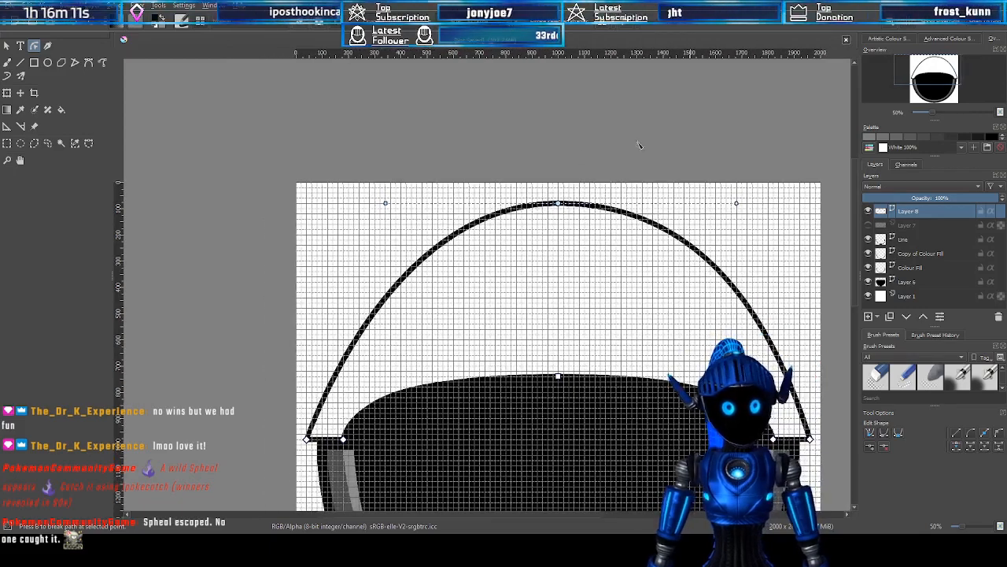
left_click_drag(385, 204, 328, 206)
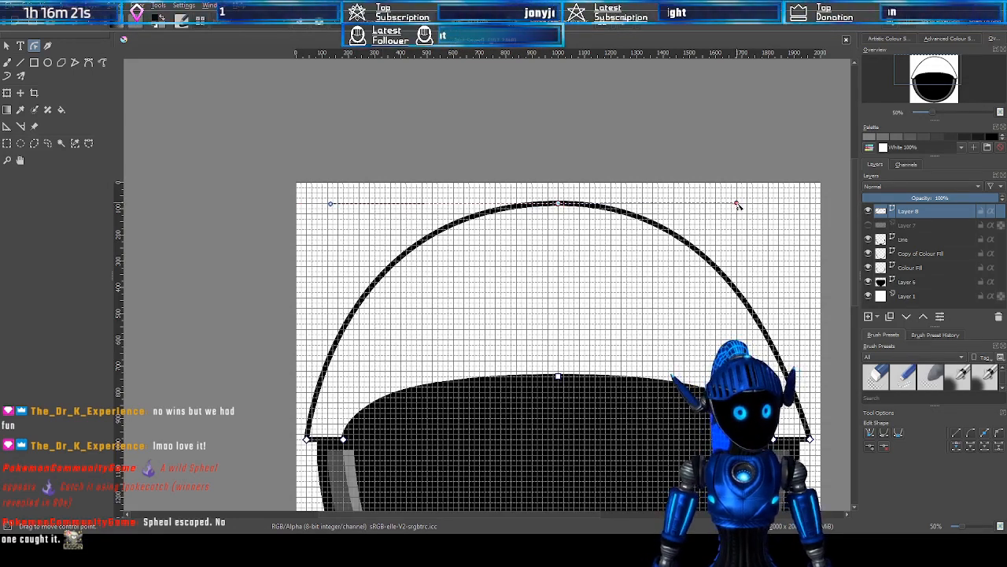
left_click_drag(738, 205, 788, 204)
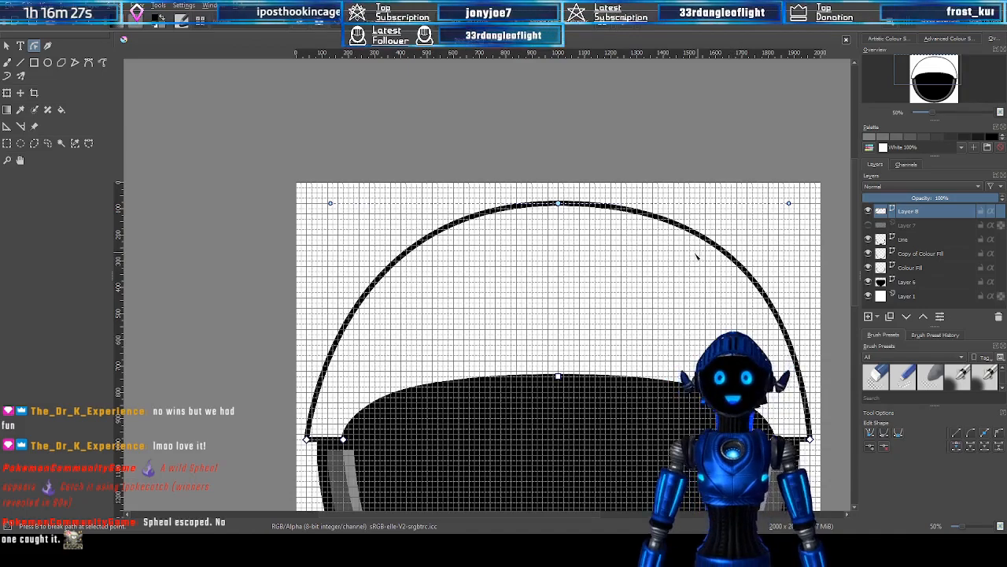
Shorten the peak node's right handle to about 760 px, nudge its left handle, and convert the node to a symmetric point
left_click_drag(924, 79, 929, 84)
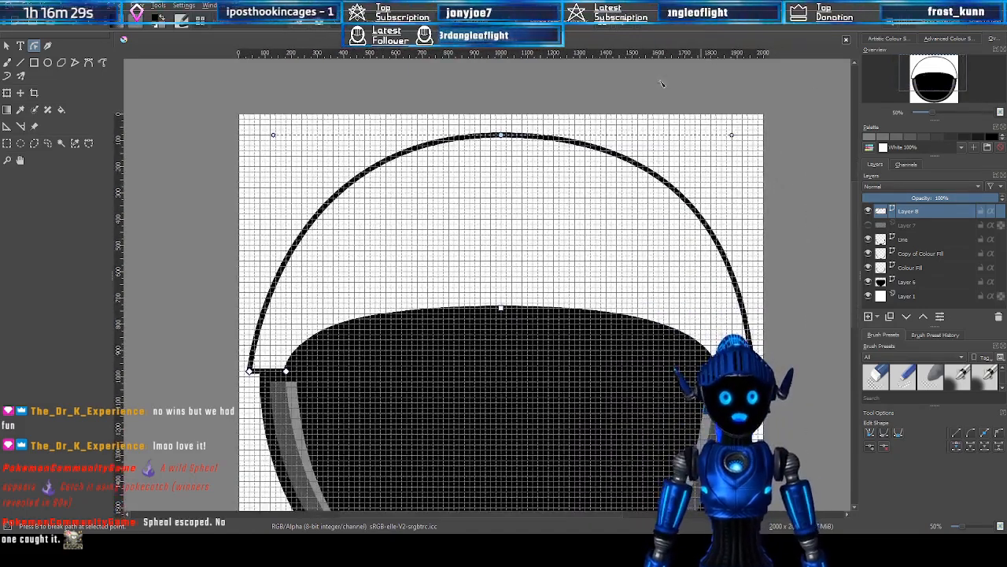
scroll(648, 83, "up", 1)
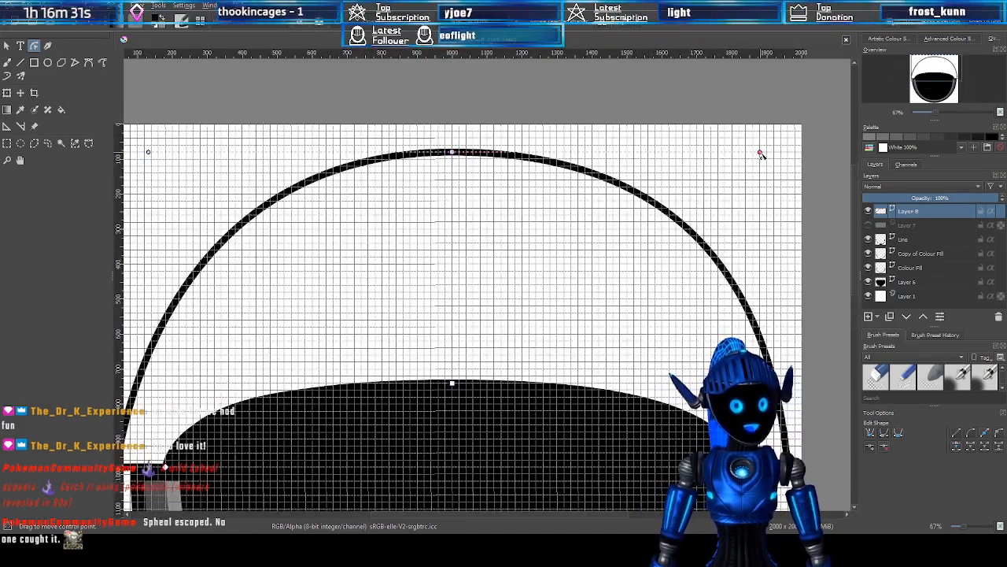
left_click_drag(761, 153, 718, 152)
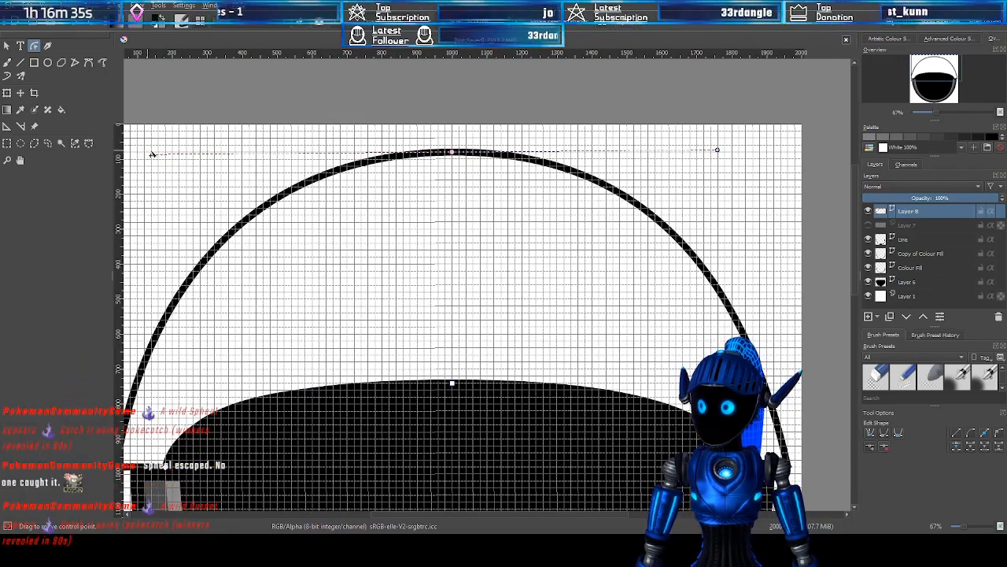
left_click_drag(152, 154, 146, 155)
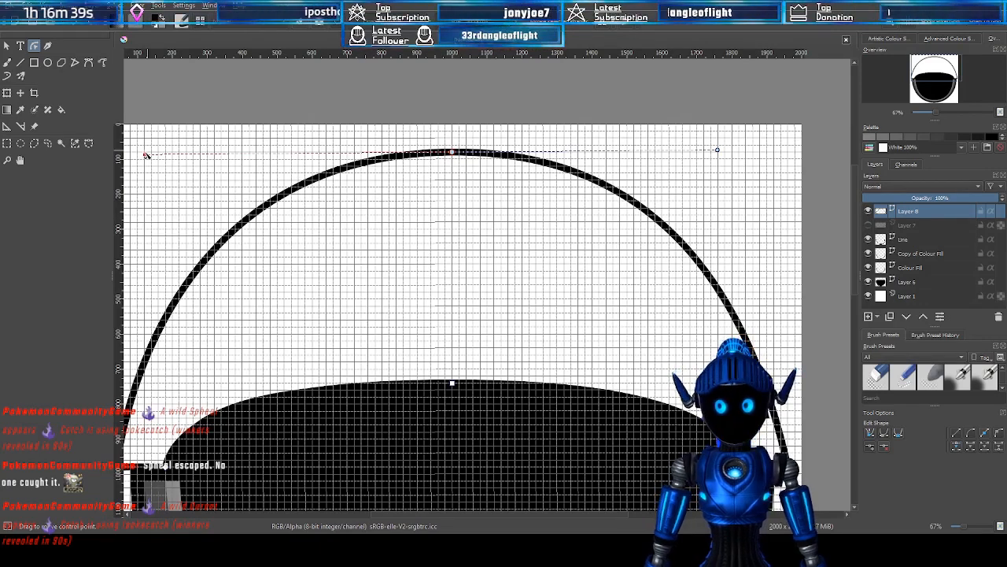
left_click_drag(145, 155, 146, 154)
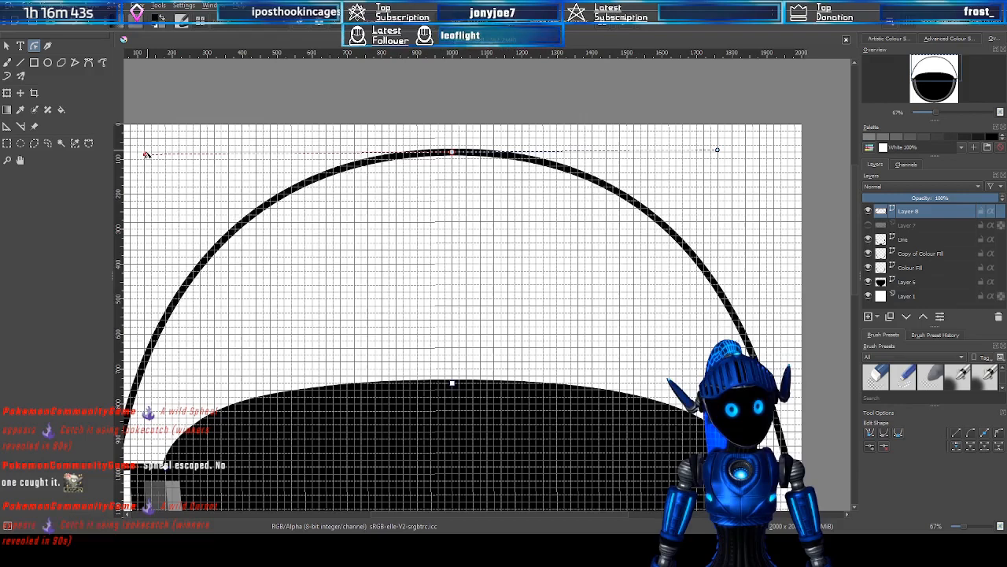
left_click(899, 434)
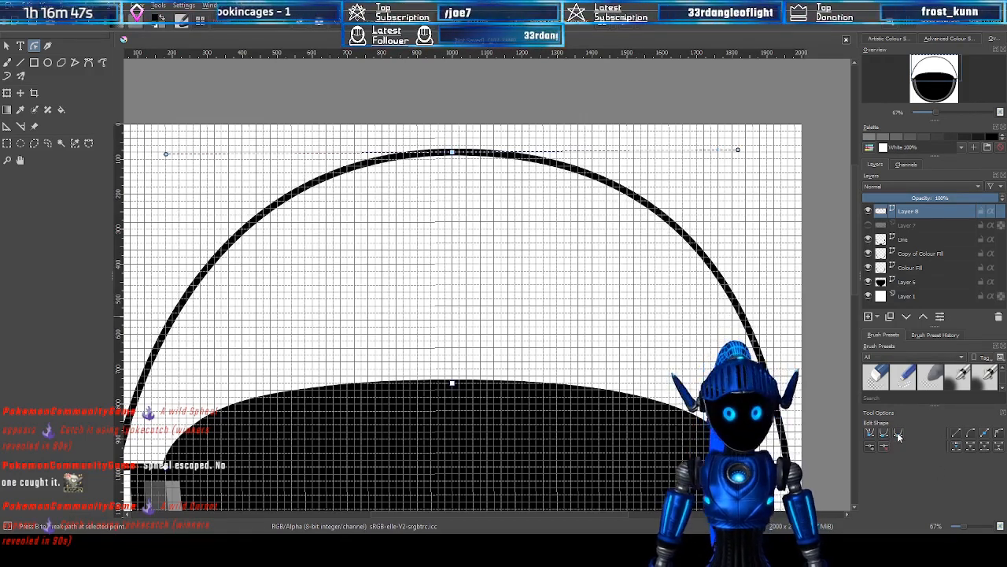
Level the peak node's curve handles horizontally and shorten the left one to about 800 px
left_click_drag(738, 150, 739, 148)
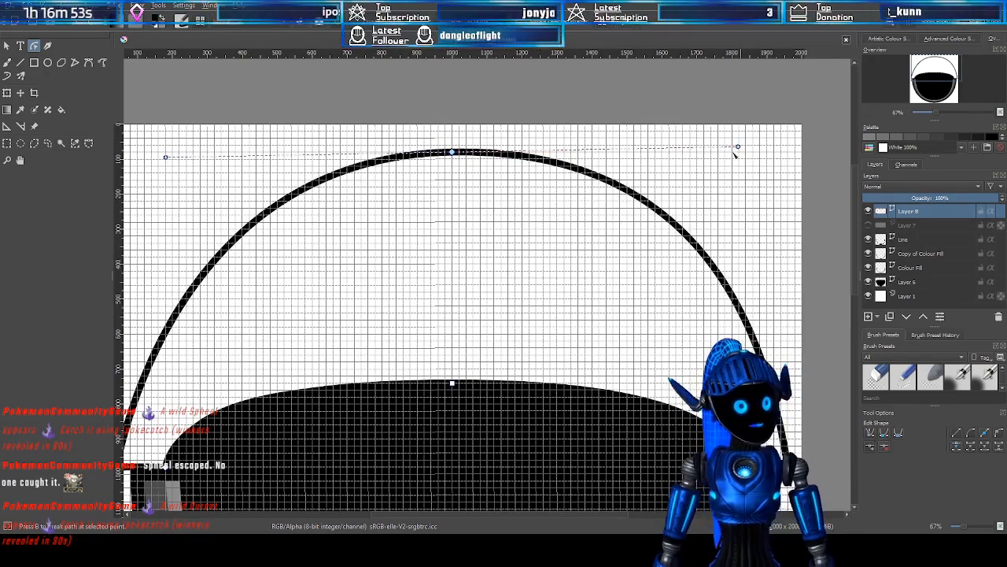
left_click_drag(737, 147, 734, 152)
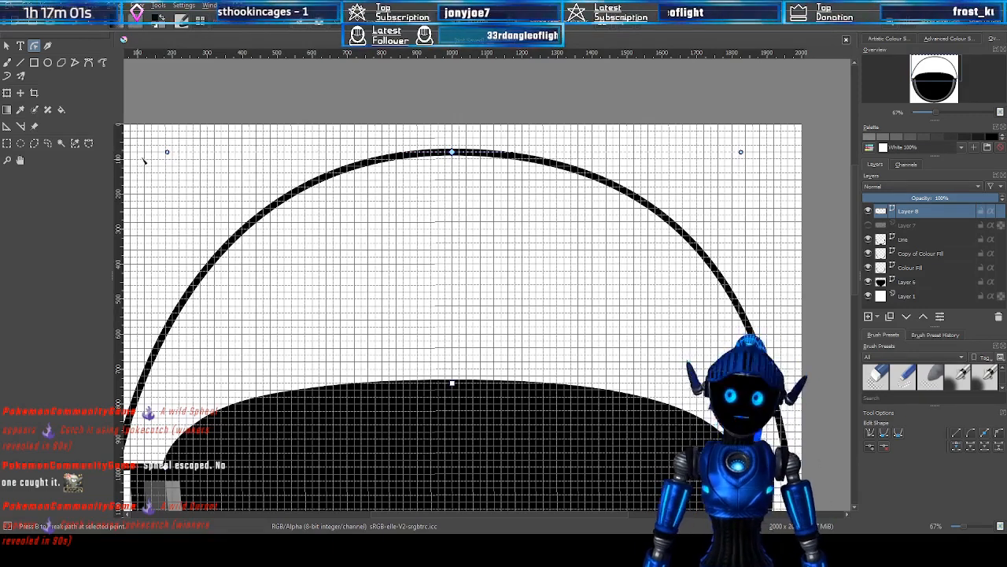
left_click_drag(936, 72, 933, 73)
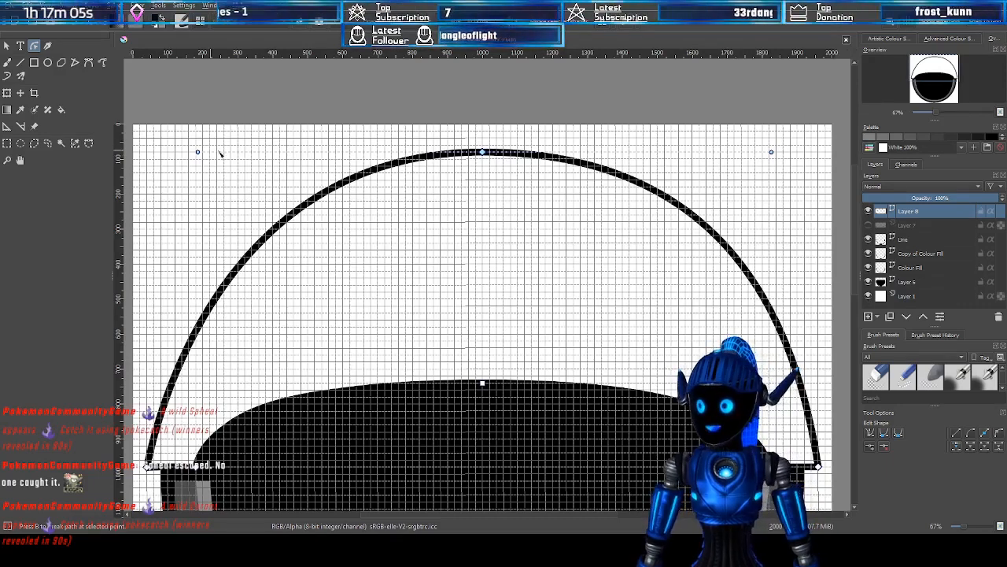
left_click_drag(197, 152, 205, 152)
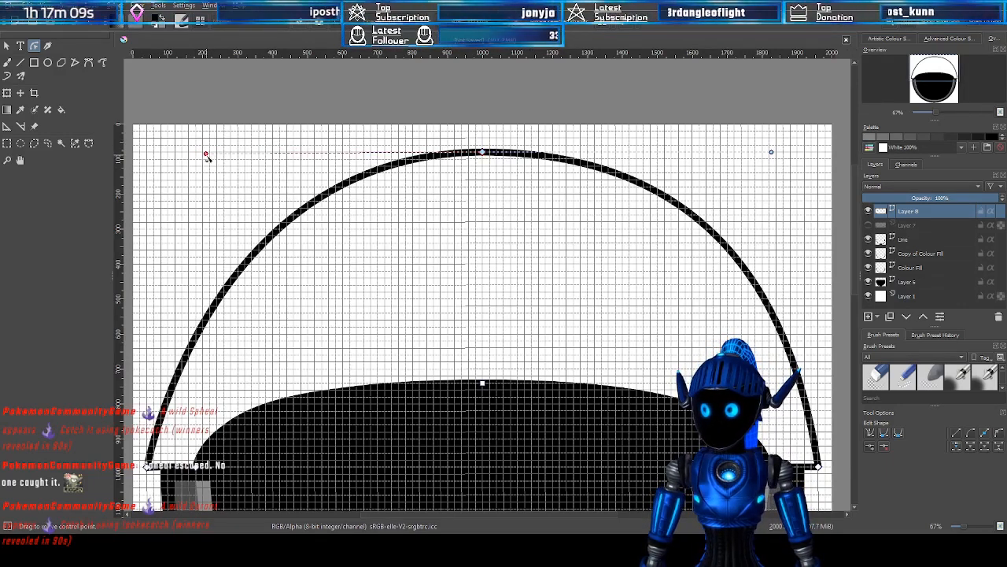
scroll(196, 149, "up", 1)
scroll(194, 148, "up", 1)
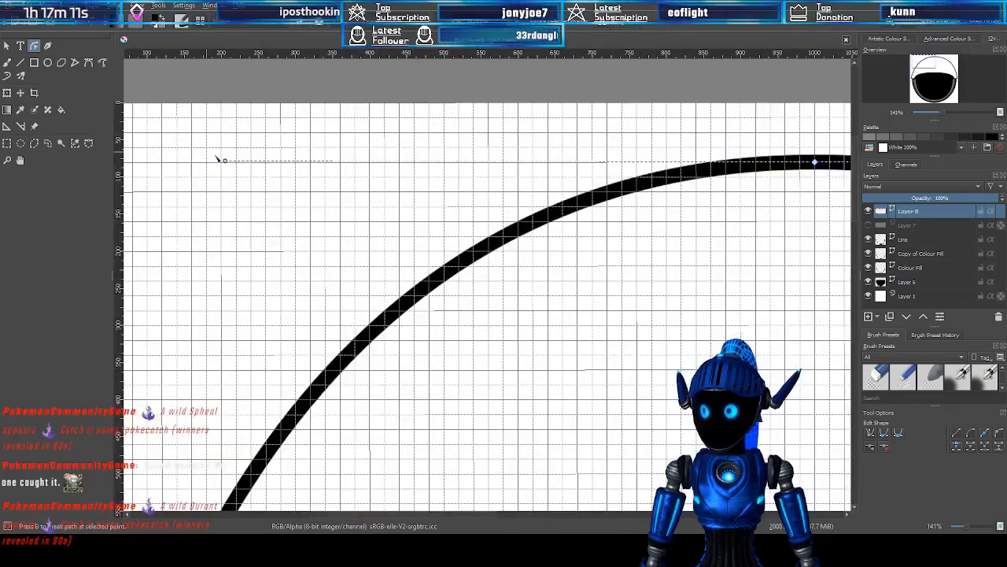
left_click_drag(225, 162, 225, 167)
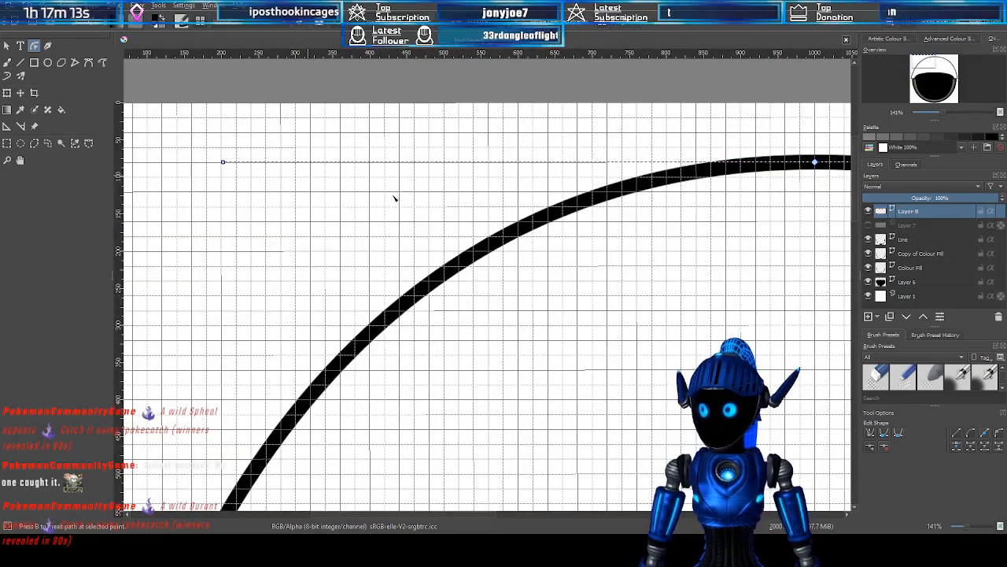
Shorten the peak node's left handle to about 725 px and its right handle to about 720 px
scroll(393, 200, "down", 1)
mouse_move(931, 72)
left_mouse_down()
mouse_move(948, 73)
mouse_move(890, 71)
mouse_move(928, 72)
left_mouse_up()
scroll(512, 108, "down", 2)
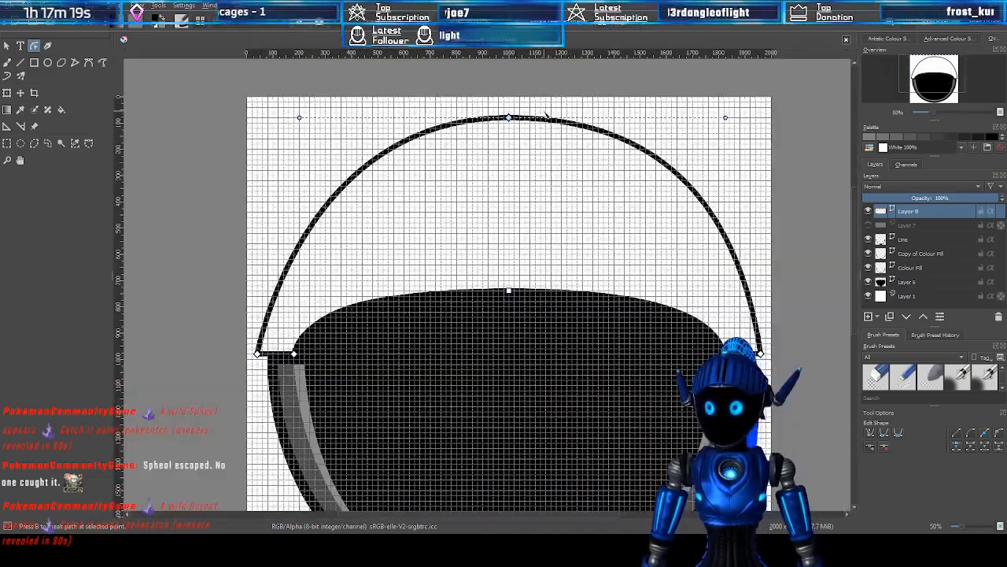
scroll(317, 88, "up", 1)
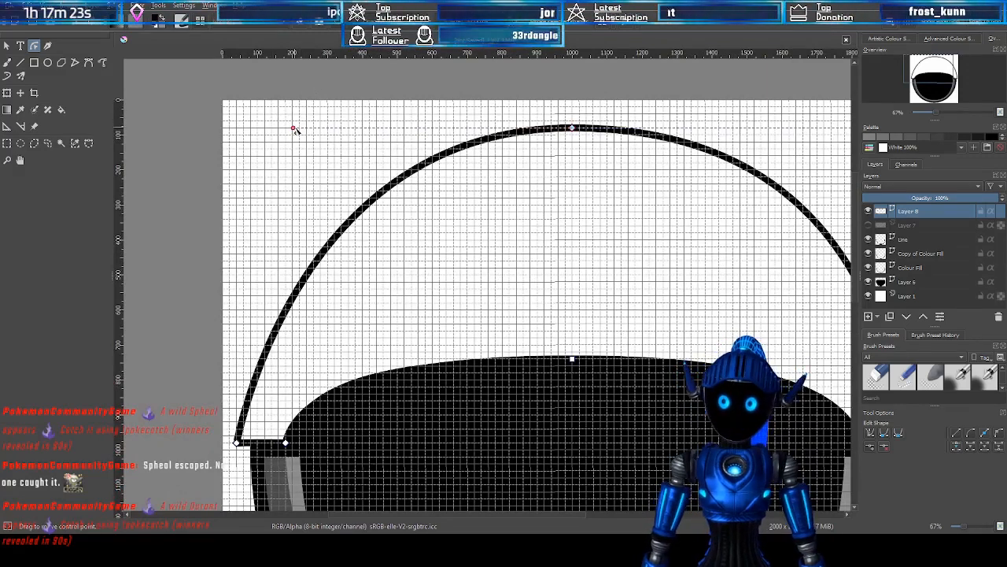
left_click_drag(292, 128, 318, 128)
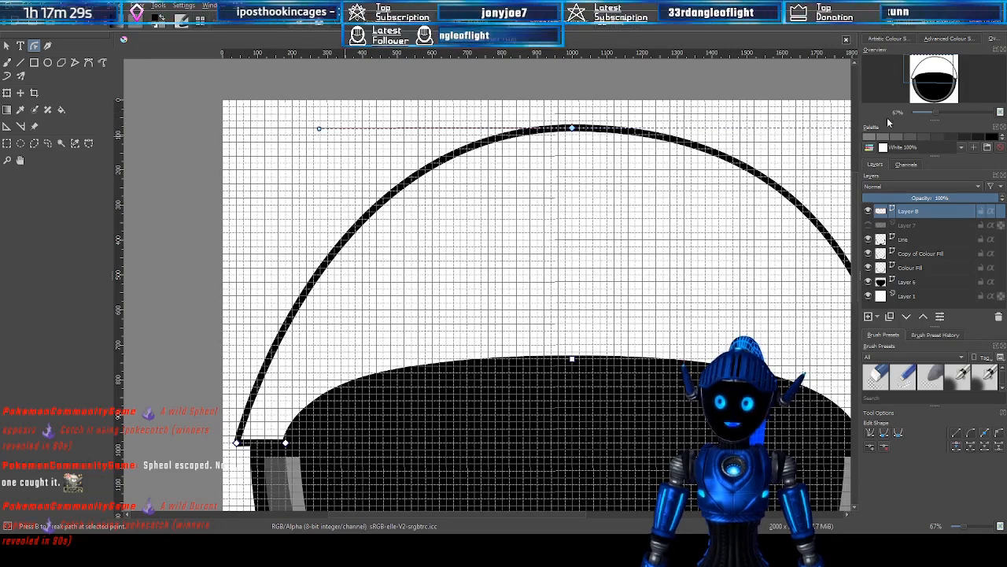
left_click_drag(919, 66, 930, 65)
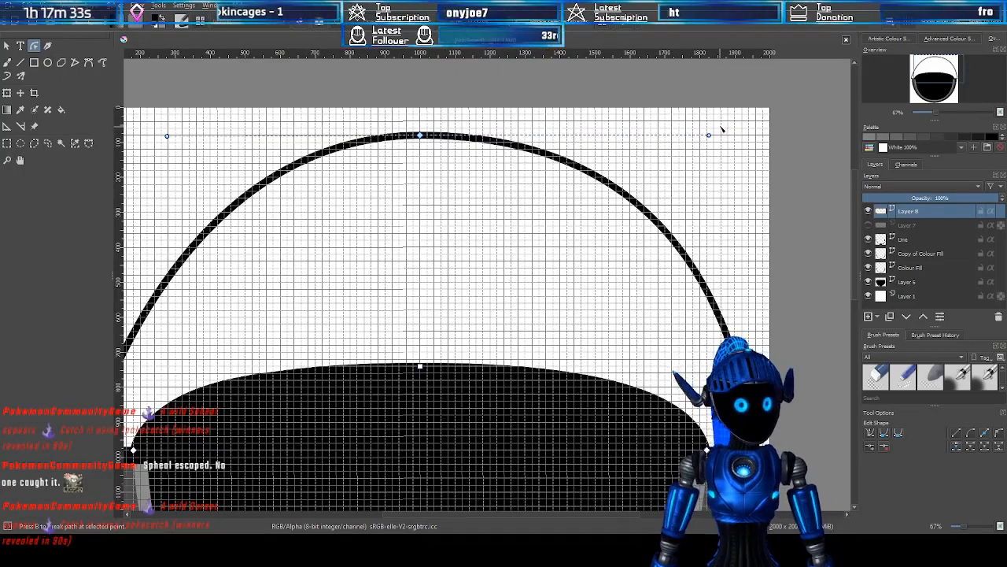
left_click_drag(708, 137, 673, 137)
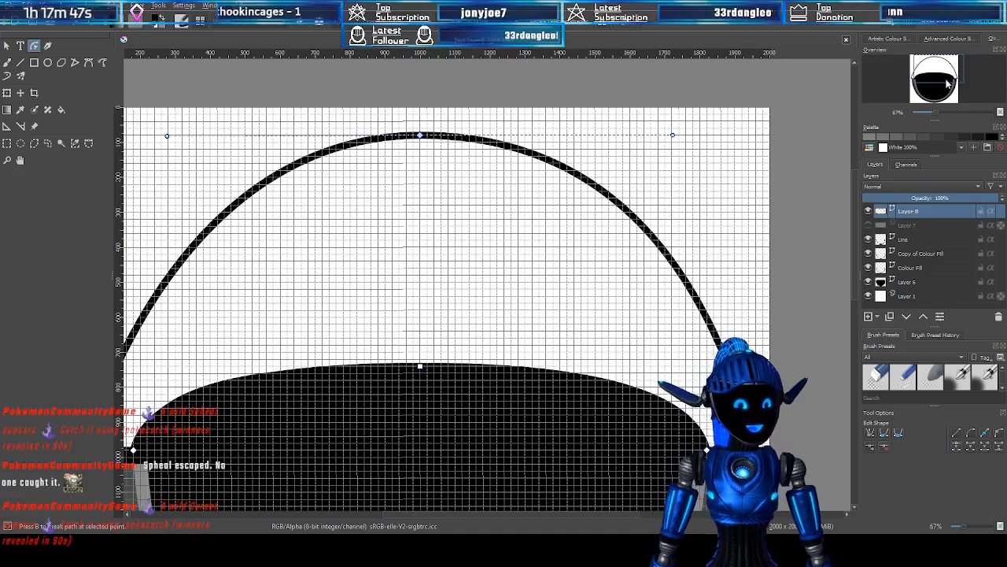
left_click_drag(949, 82, 941, 80)
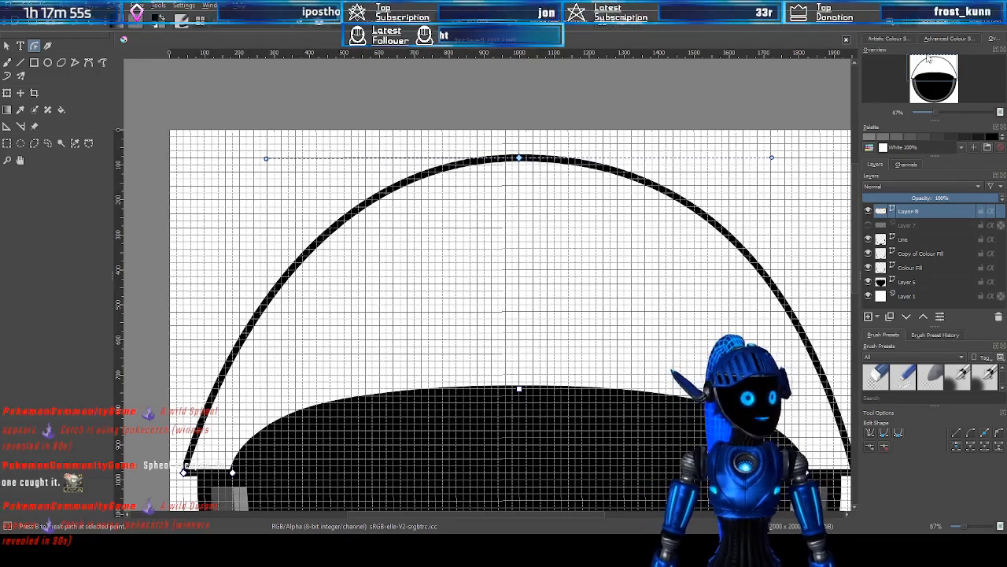
mouse_move(927, 68)
left_mouse_down()
mouse_move(935, 62)
mouse_move(928, 72)
left_mouse_up()
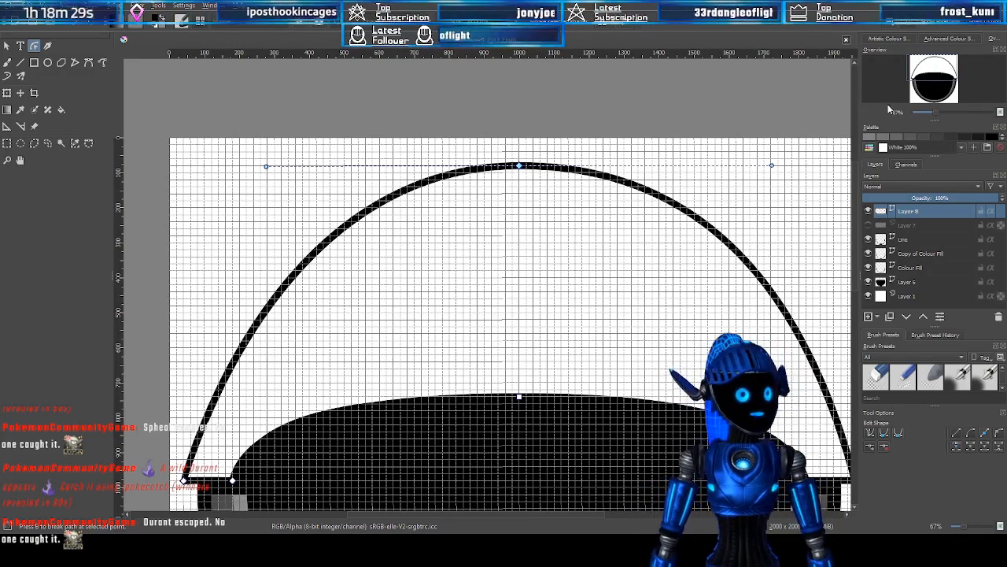
Align the end of the peak node's left handle level with the node, at about 280 px across, mirroring the right handle
left_click_drag(928, 70, 884, 74)
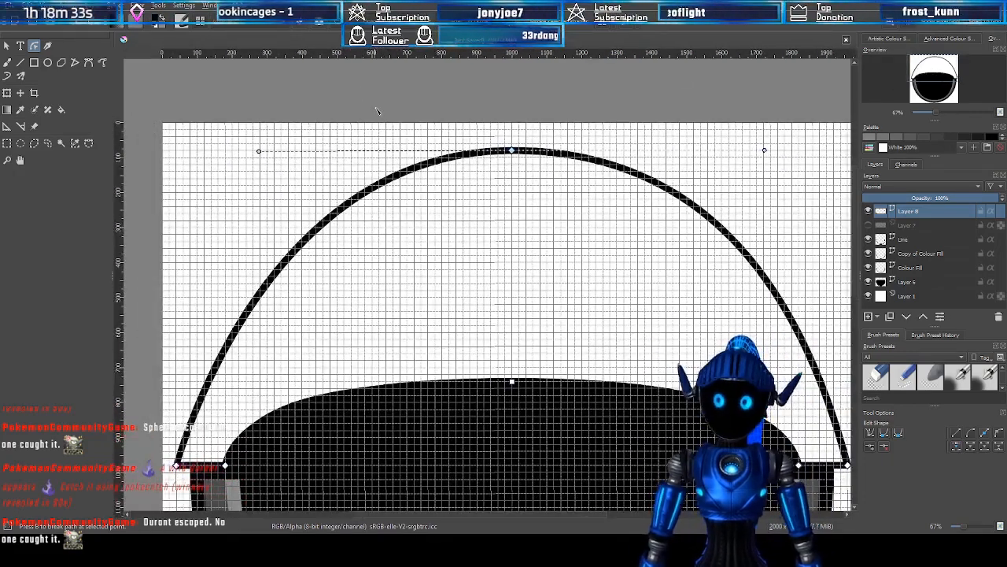
scroll(236, 137, "up", 3)
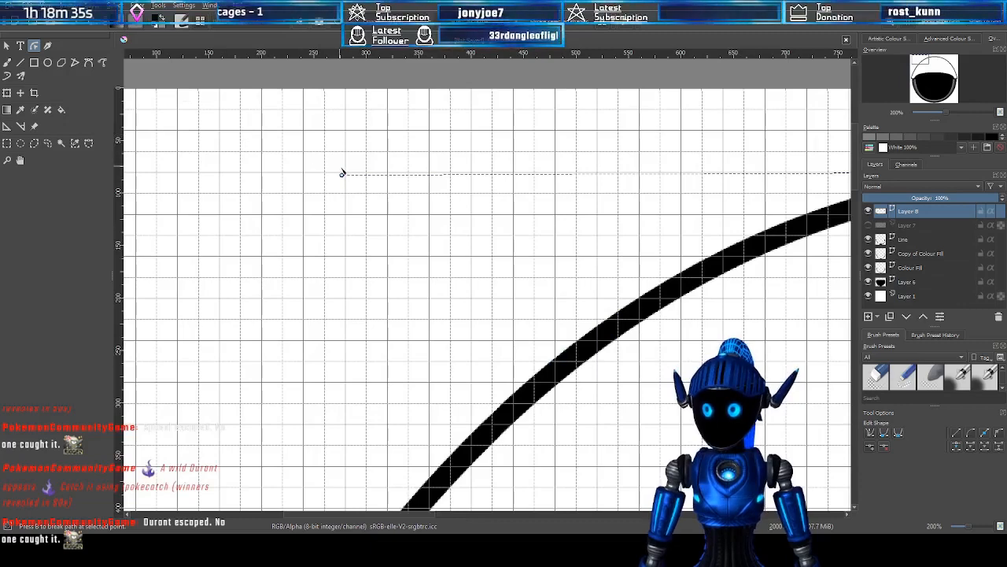
left_click_drag(341, 174, 344, 172)
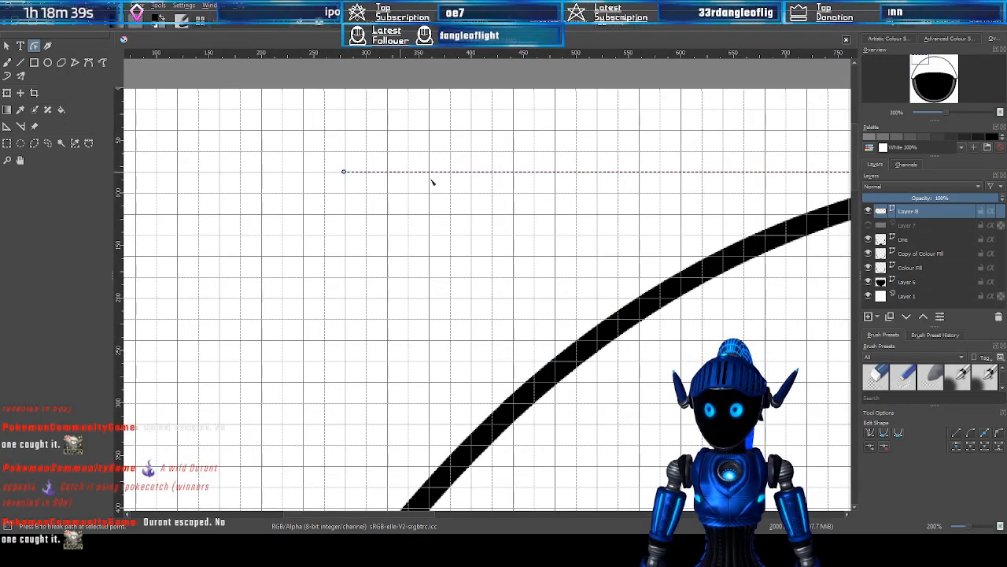
scroll(488, 199, "down", 1)
left_click_drag(929, 65, 943, 71)
scroll(624, 163, "up", 1)
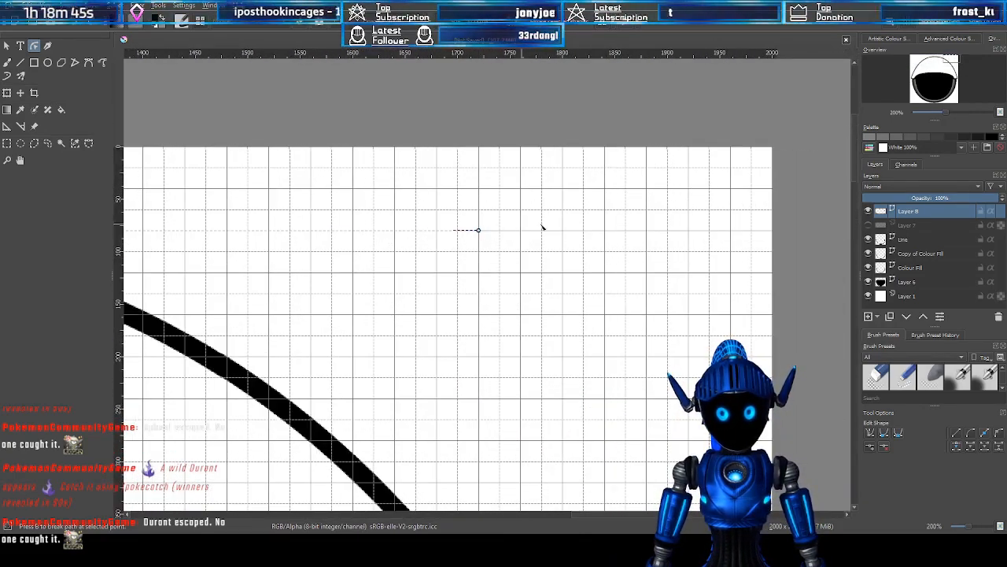
scroll(551, 228, "down", 5)
scroll(298, 307, "up", 1)
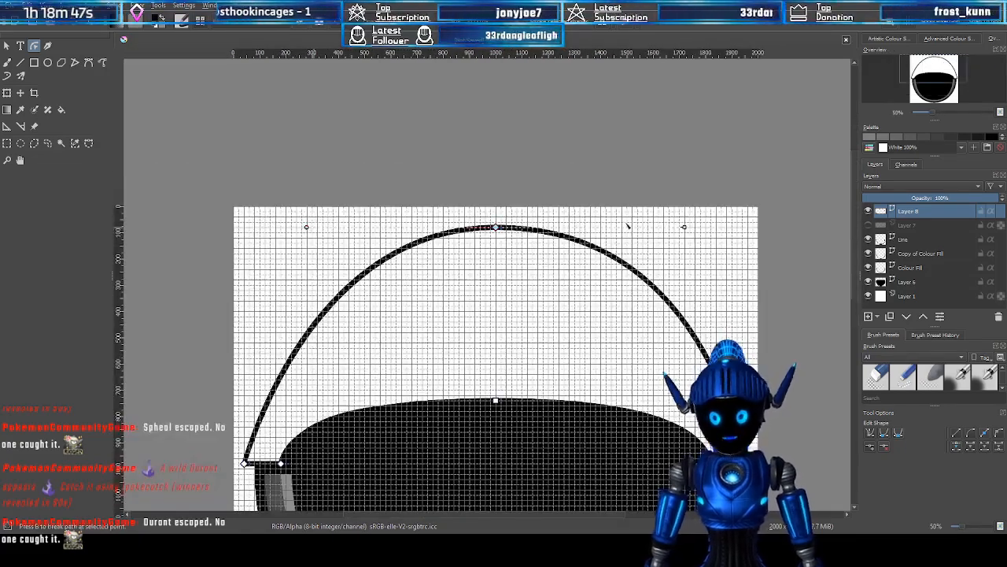
left_click_drag(946, 81, 948, 87)
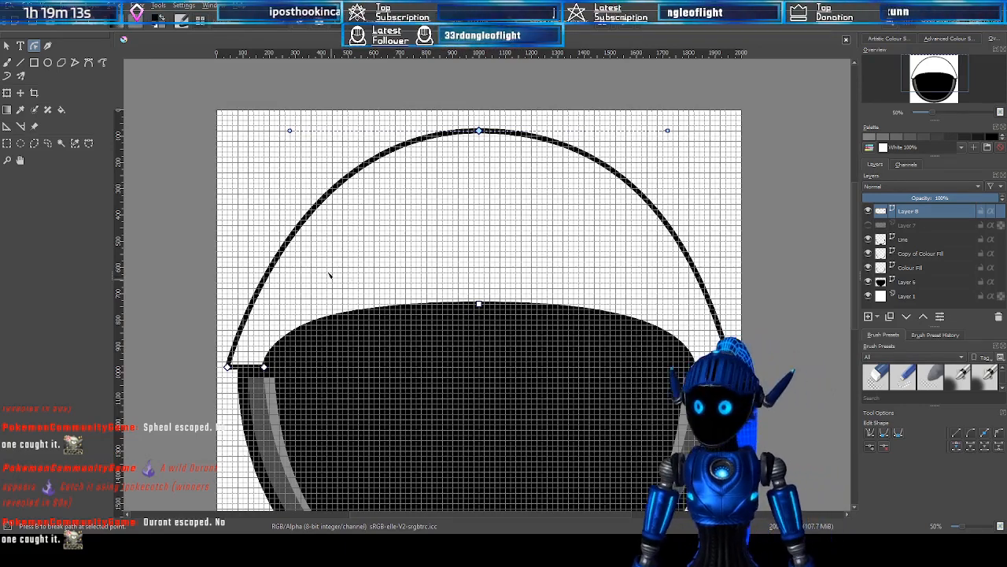
scroll(558, 319, "down", 1)
scroll(457, 336, "up", 1)
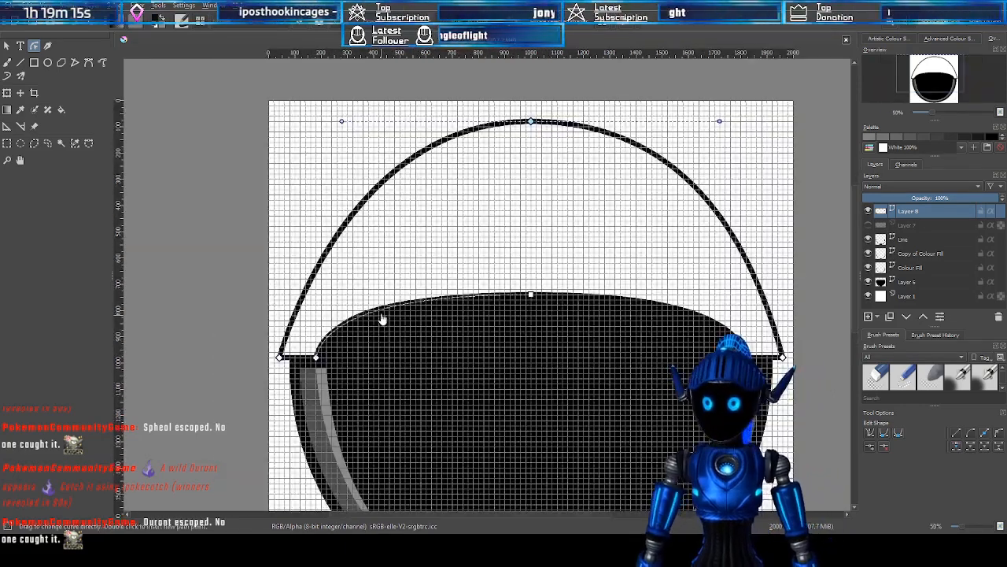
Rename the dome outline's layer as Visor Line
double_click(915, 211)
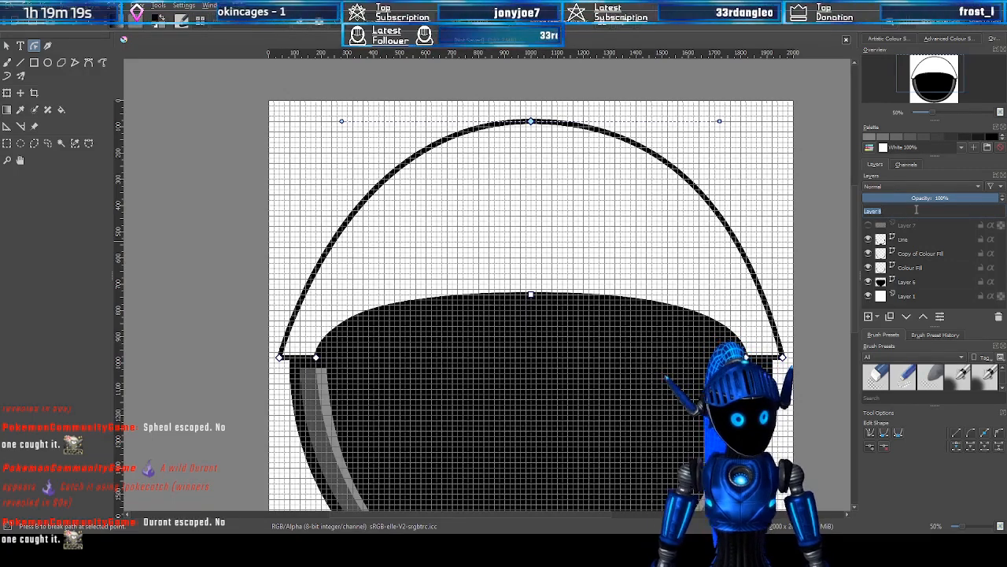
type("vi")
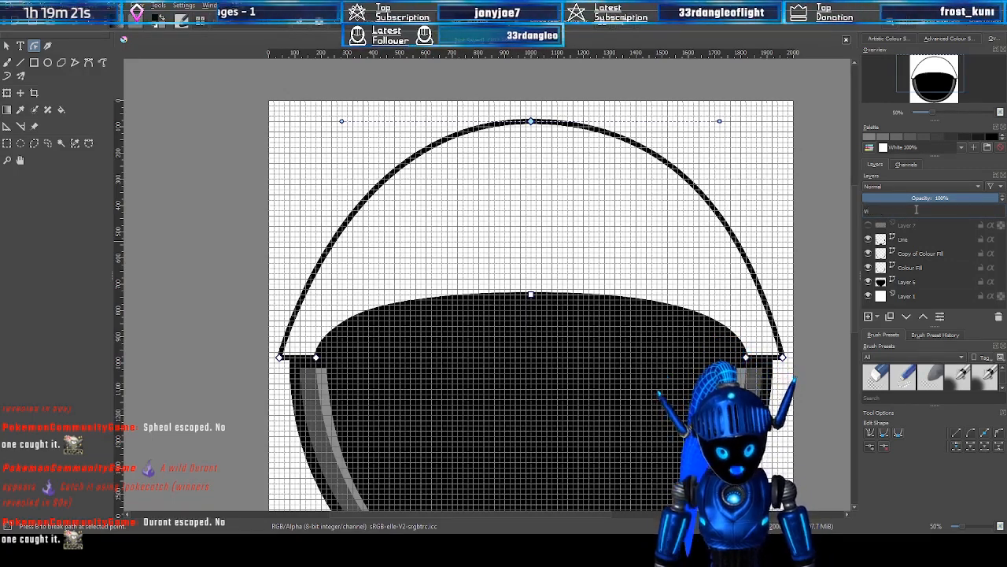
type("sor")
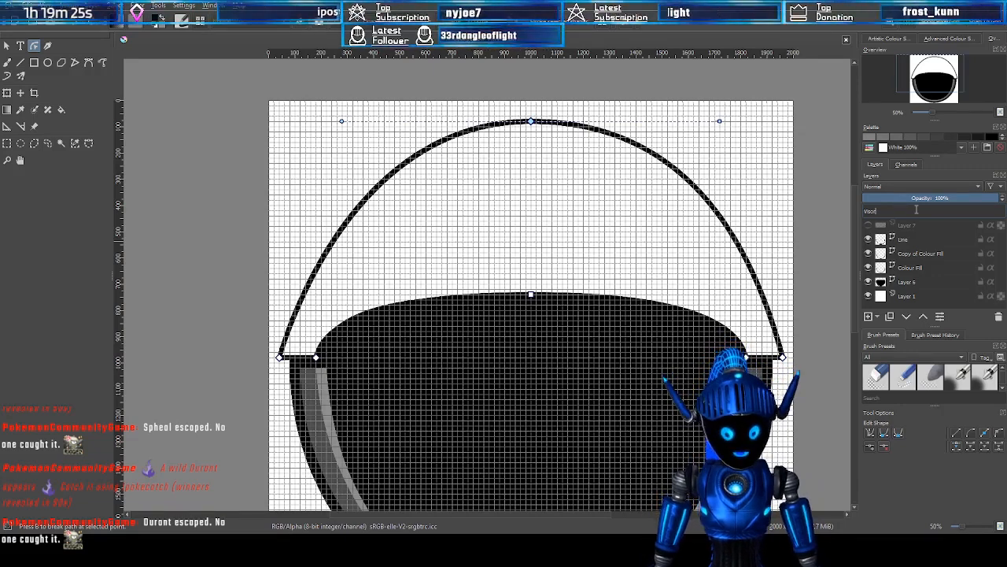
type(" Line")
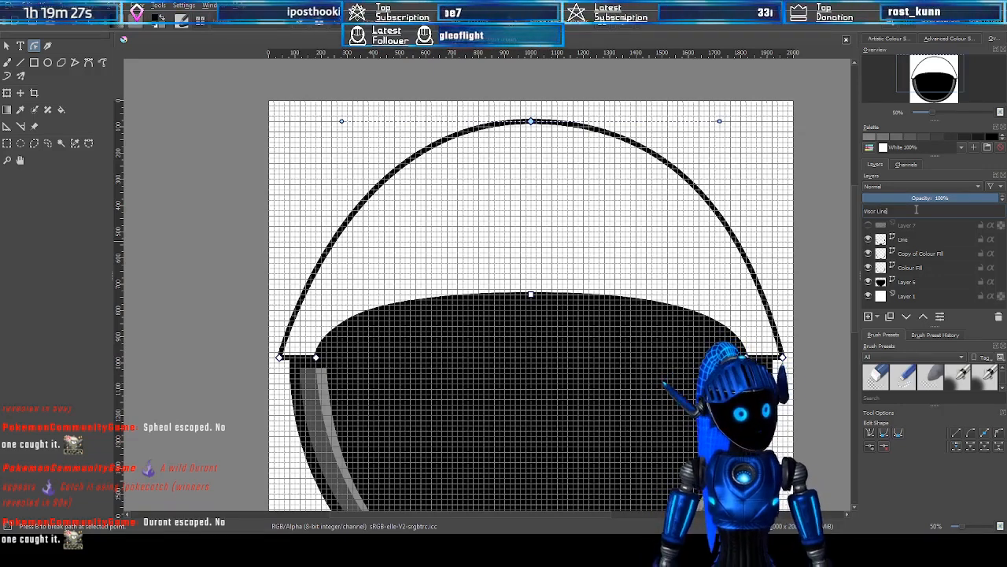
Group the Line layer and name the new group Screen Face
left_click(918, 239)
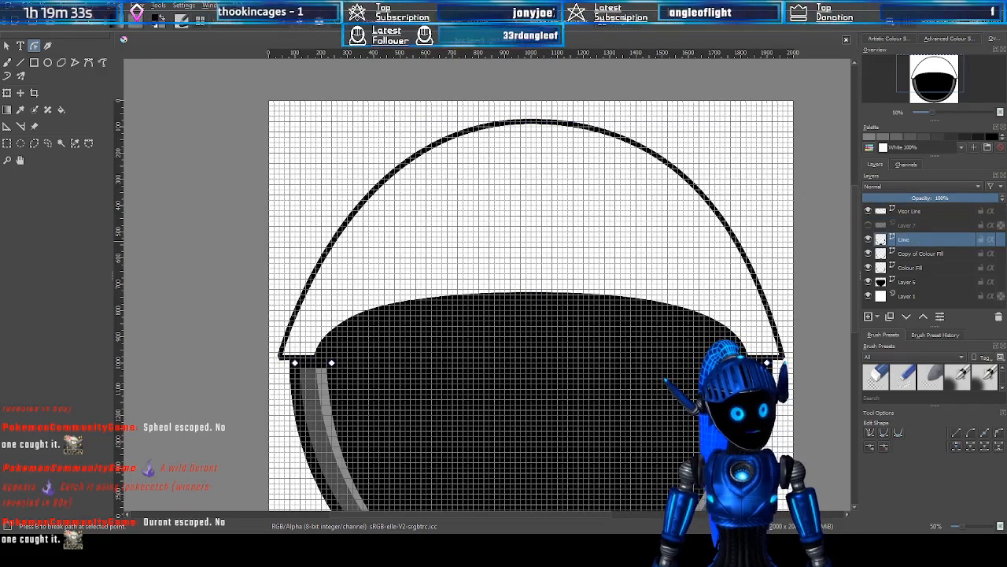
key("ctrl+g")
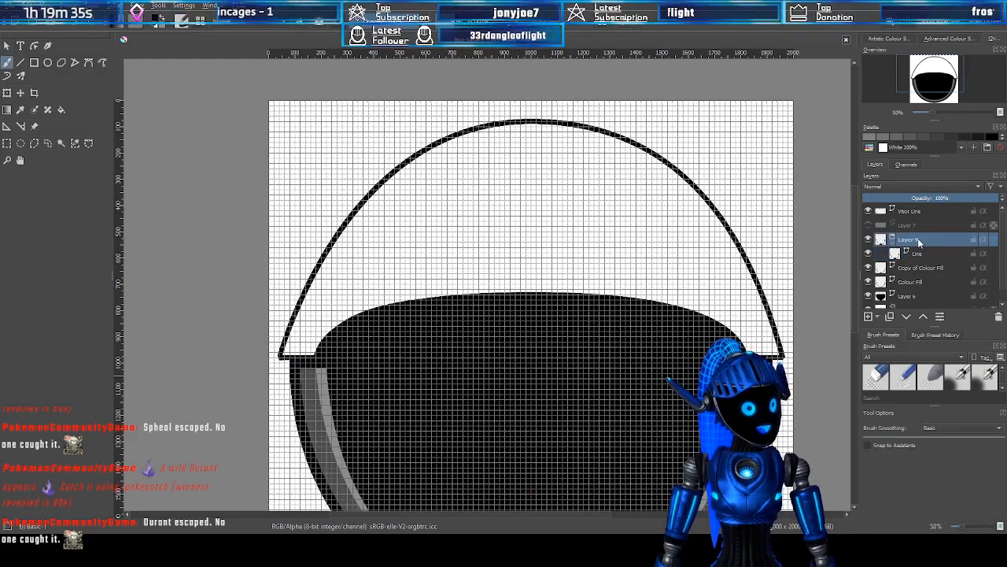
double_click(919, 238)
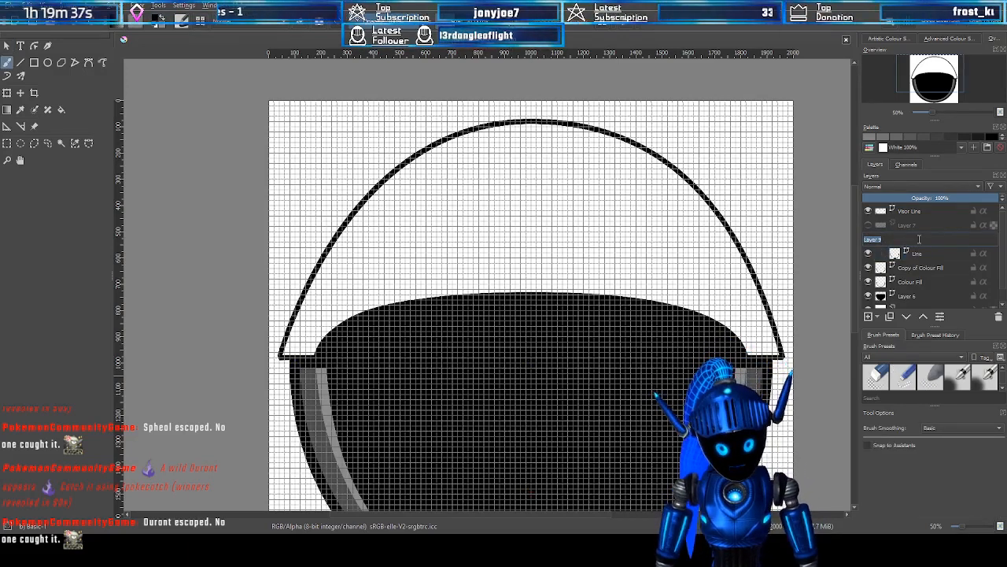
type("Screen")
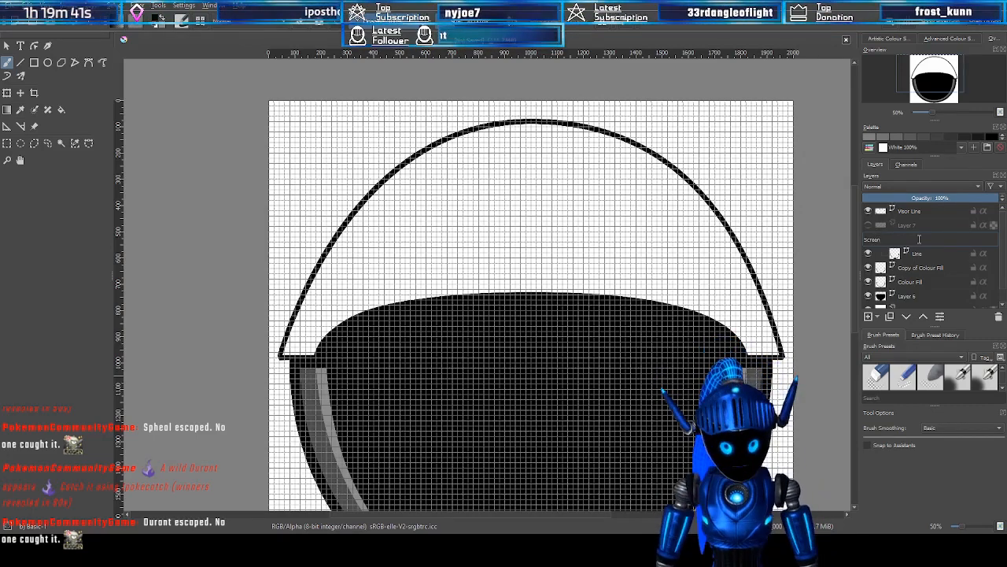
type(" Face")
Move the Copy of Colour Fill, Colour Fill and Layer 6 layers into the Screen Face group, and check the collapsed group by toggling its visibility
left_click(935, 268)
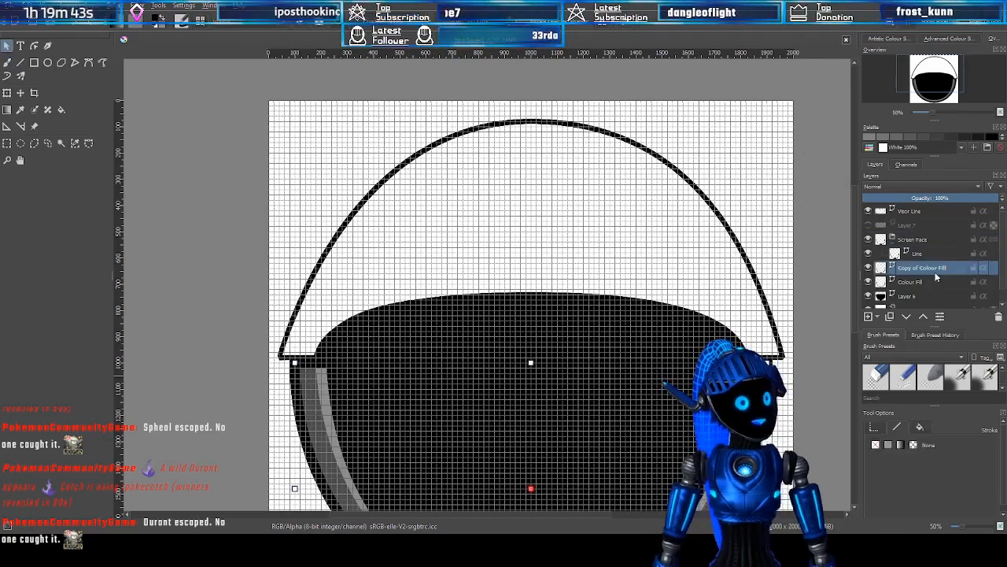
scroll(922, 272, "down", 1)
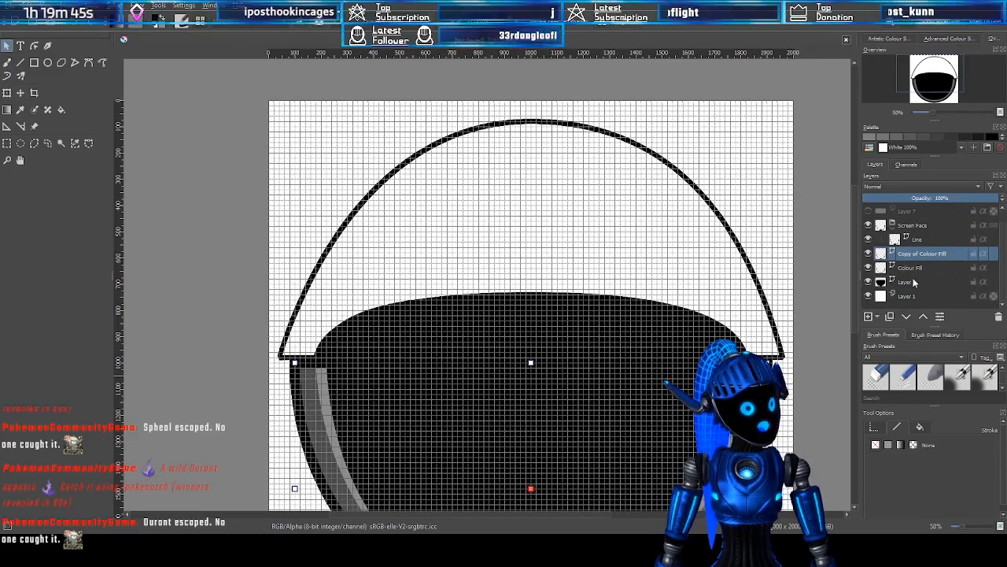
left_click(913, 281, "shift")
scroll(917, 251, "up", 1)
left_click_drag(921, 267, 932, 258)
left_click(891, 238)
left_click(905, 240)
left_click(868, 239)
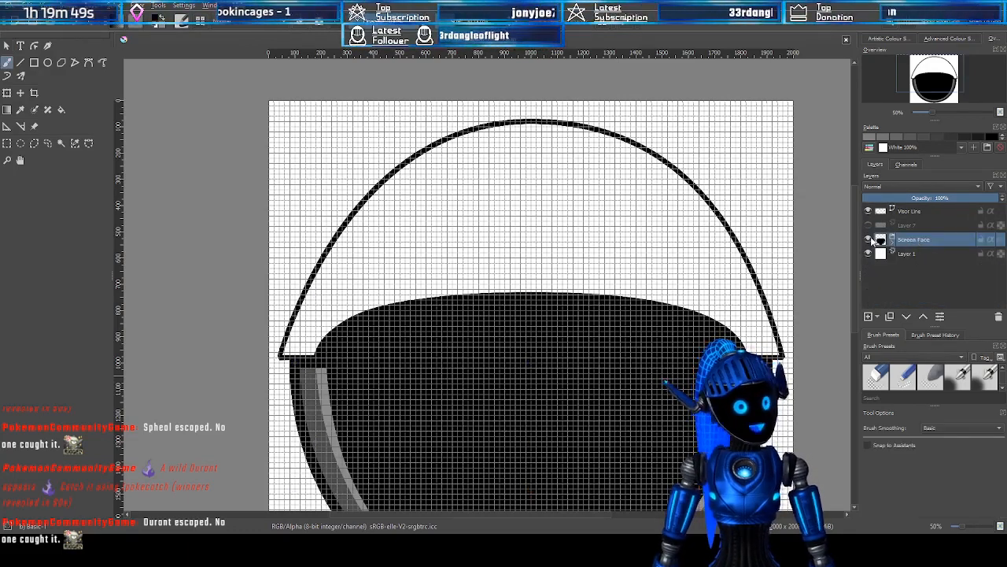
left_click(869, 238)
left_click(869, 238)
left_click(869, 239)
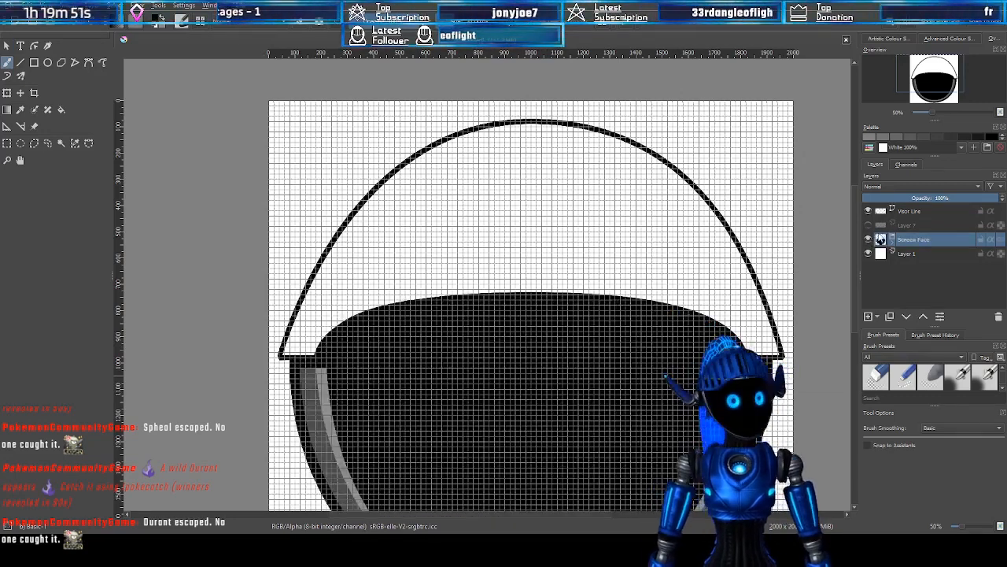
Group the Visor Line layer on its own and name the new group Visor
left_click(913, 211)
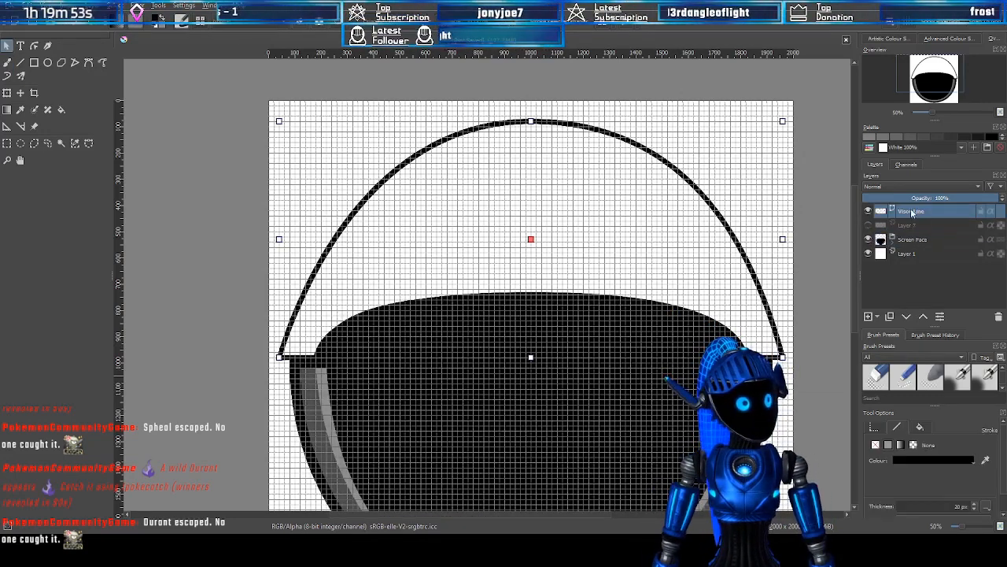
left_click(868, 211)
left_click(868, 211)
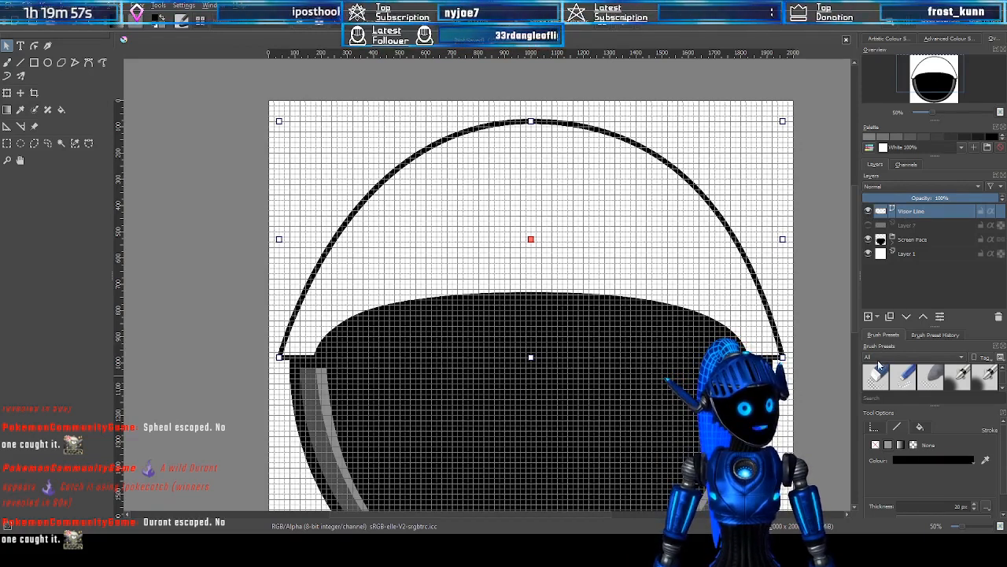
key("ctrl+g")
double_click(931, 211)
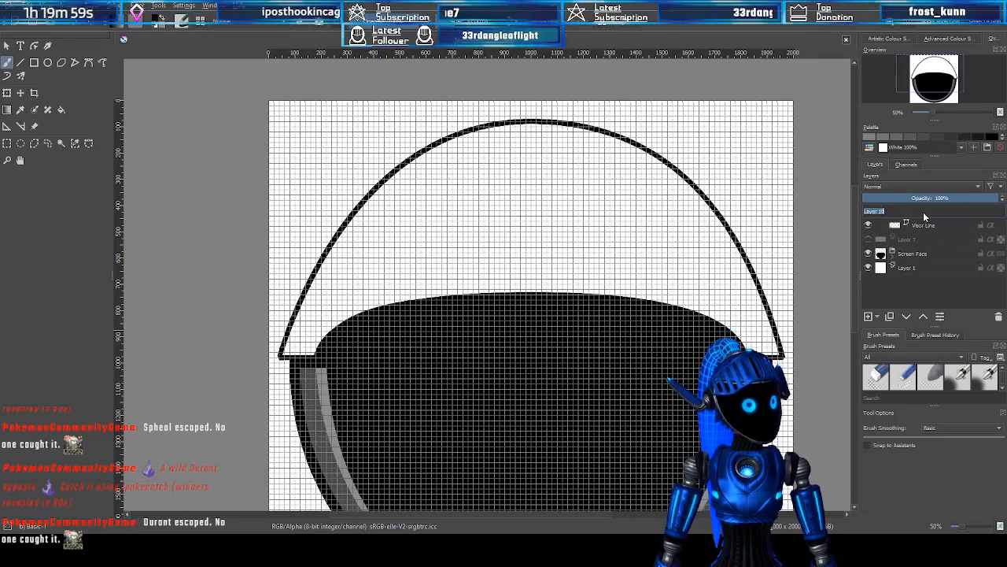
type("V")
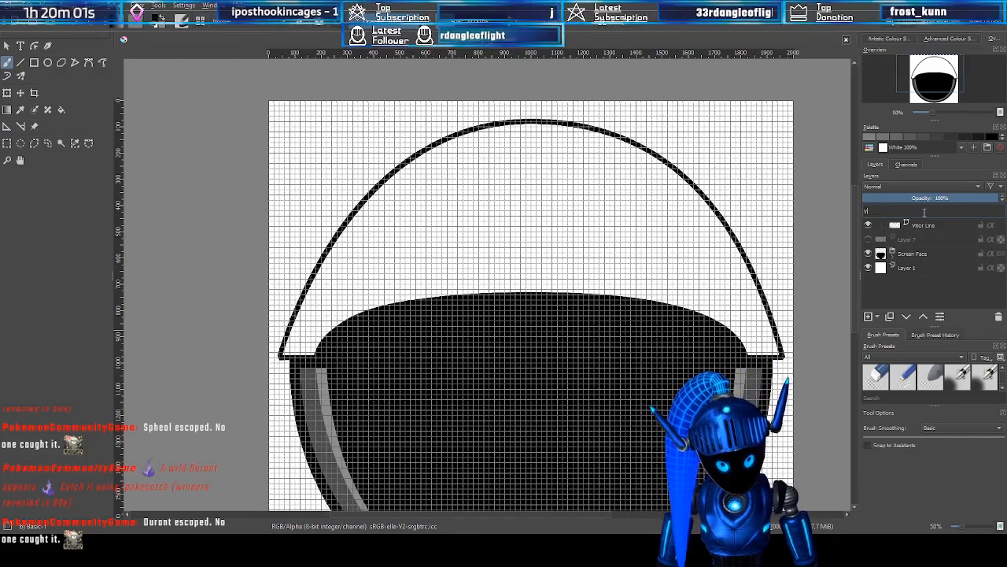
type("isor")
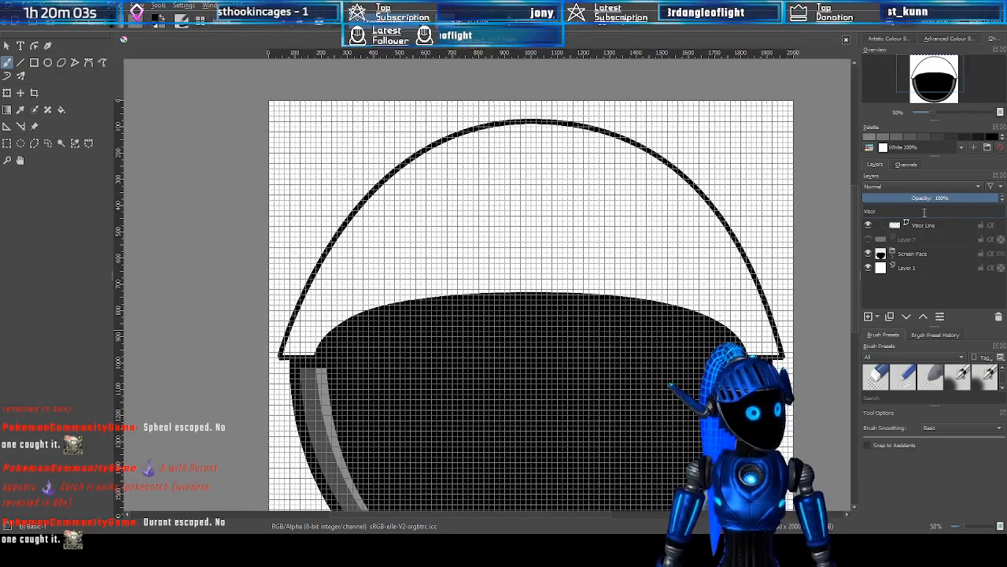
key("Return")
Examine the layers inside the Screen Face group and how the dome outline meets the U-shaped band
left_click(910, 253)
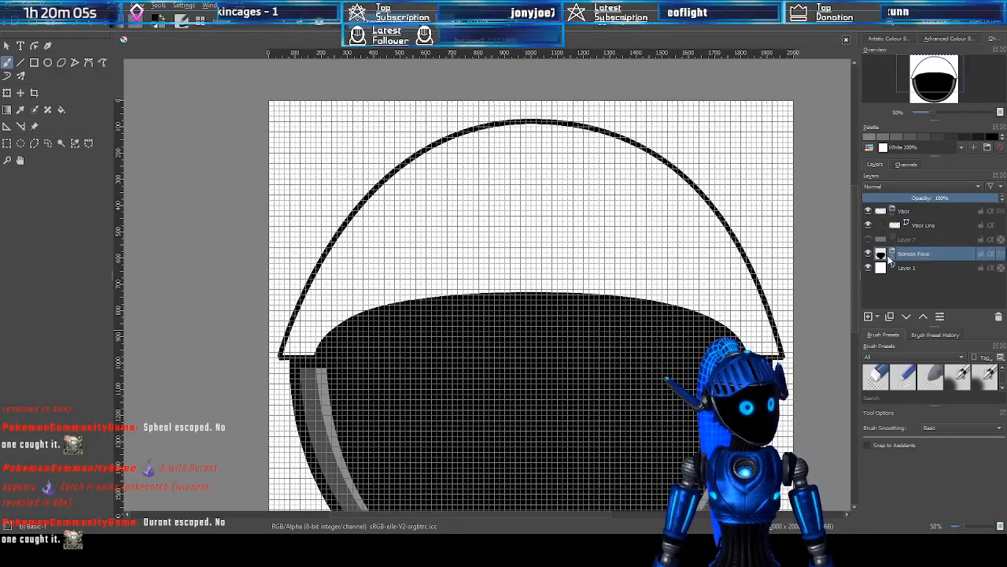
left_click(891, 255)
scroll(936, 253, "down", 1)
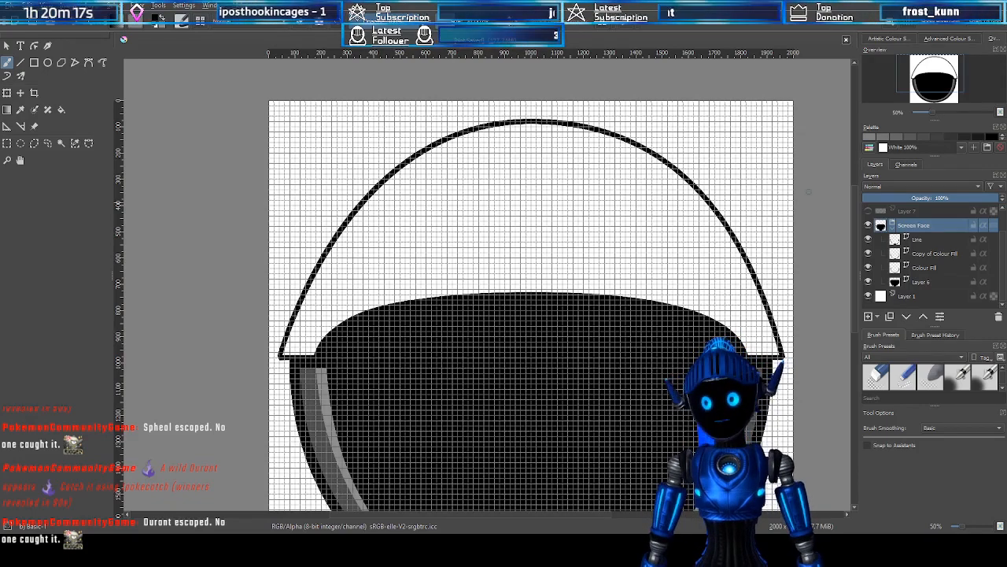
scroll(557, 287, "down", 3)
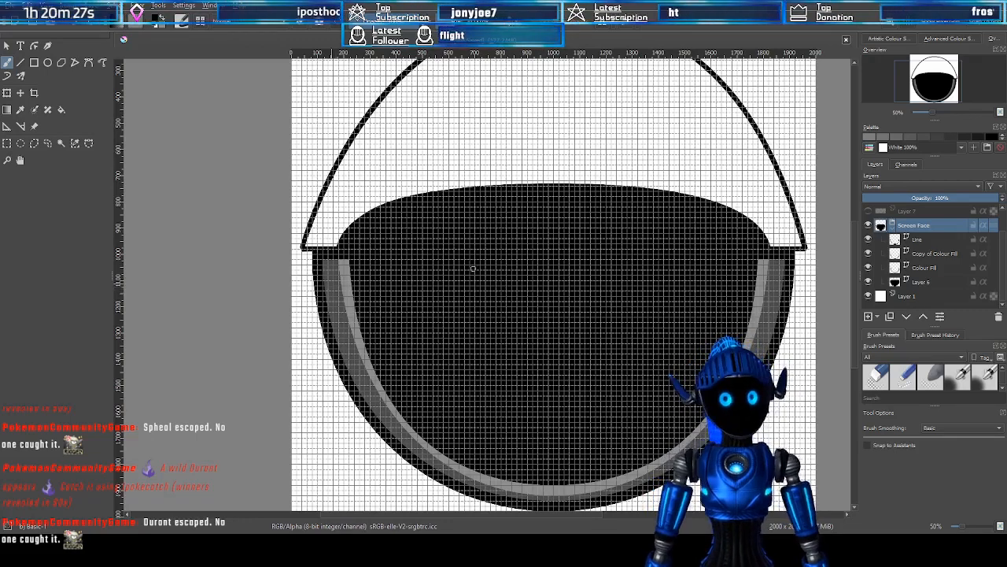
left_click_drag(922, 95, 920, 88)
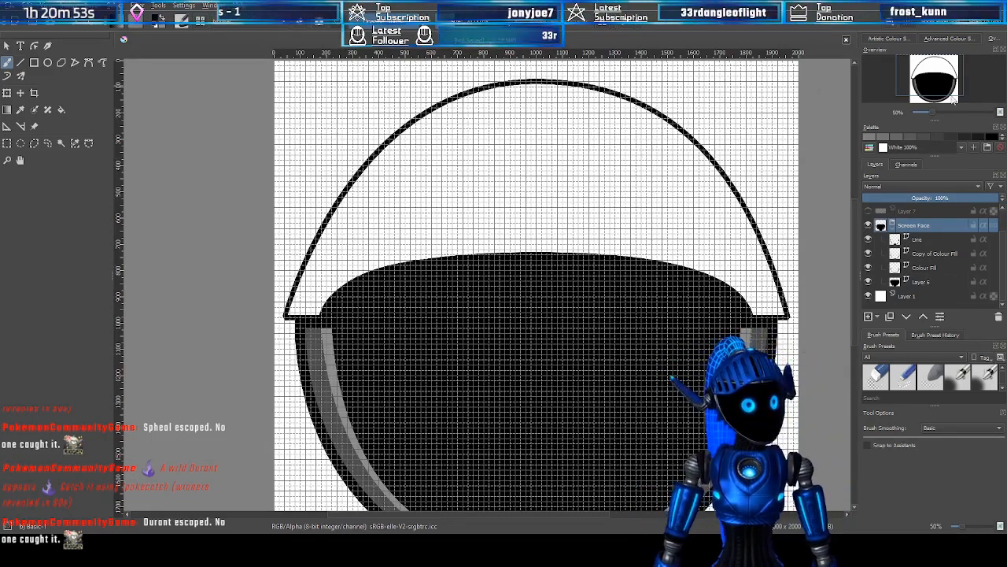
mouse_move(953, 100)
left_mouse_down()
mouse_move(949, 70)
mouse_move(949, 81)
mouse_move(935, 78)
left_mouse_up()
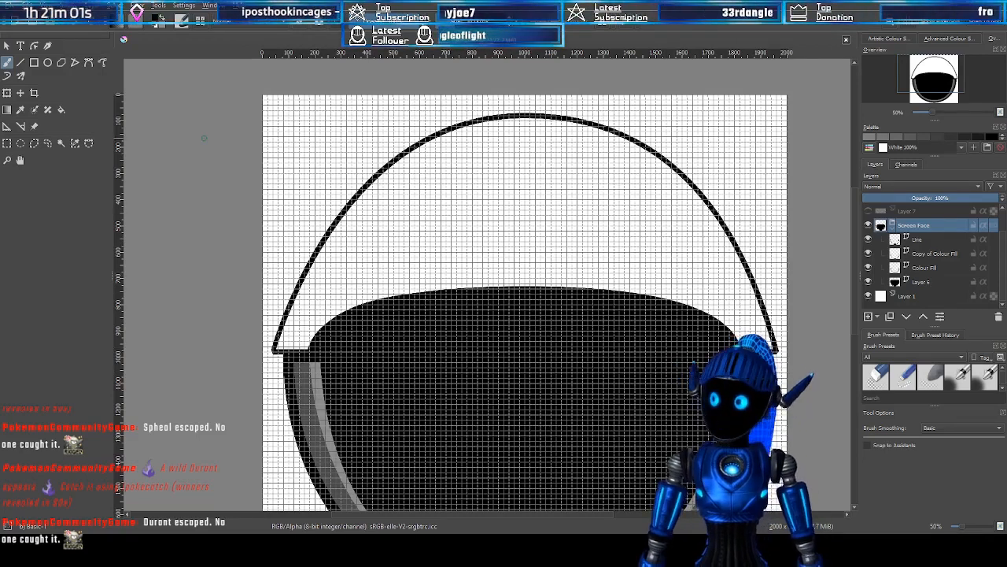
left_click(48, 63)
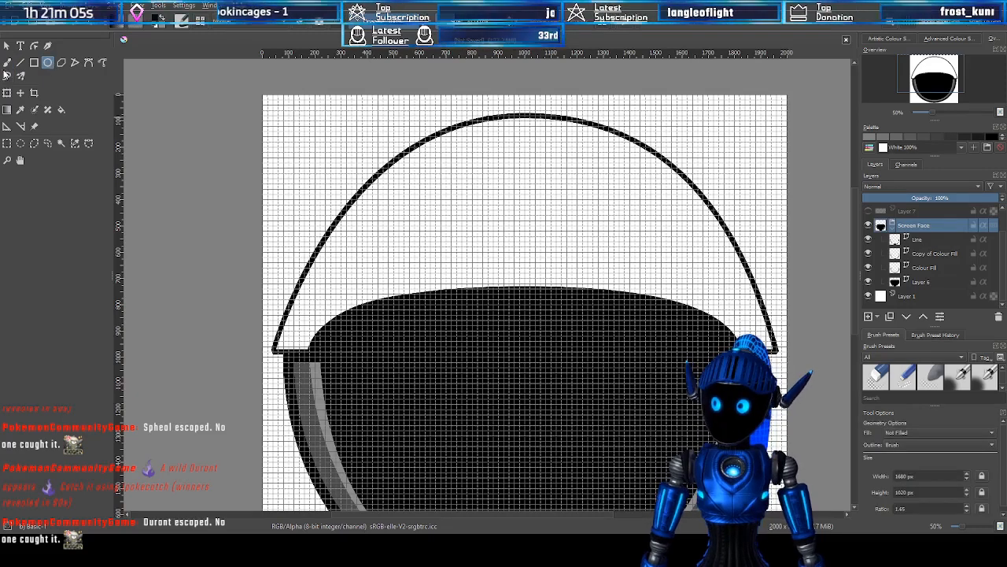
left_click(7, 46)
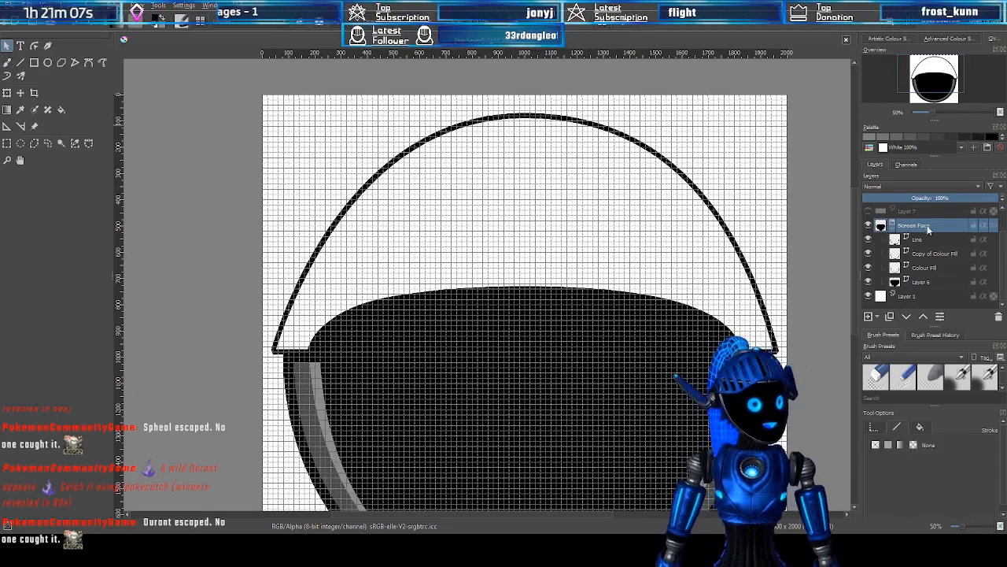
left_click(892, 227)
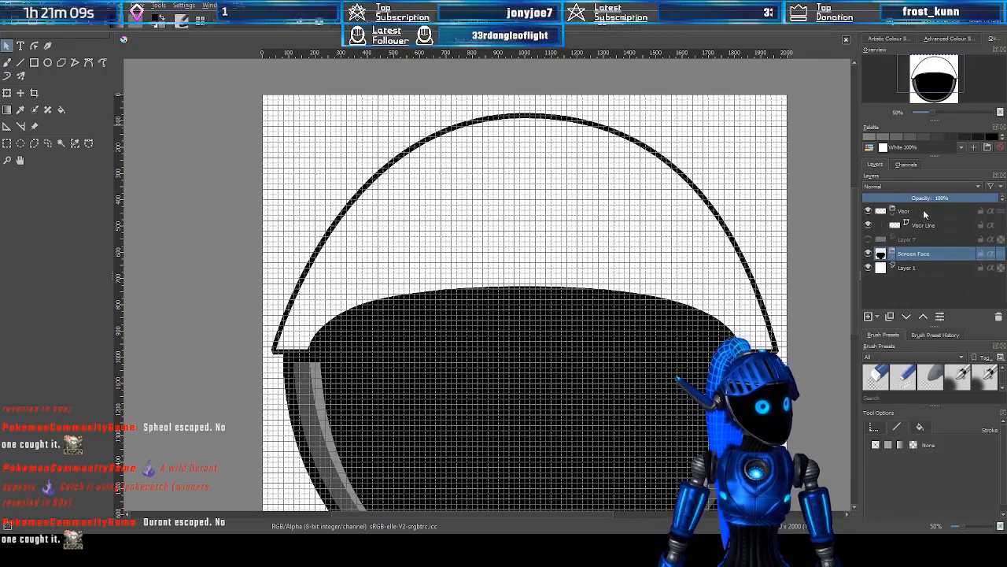
Add a new vector layer above Visor Line inside the Visor group
left_click(925, 226)
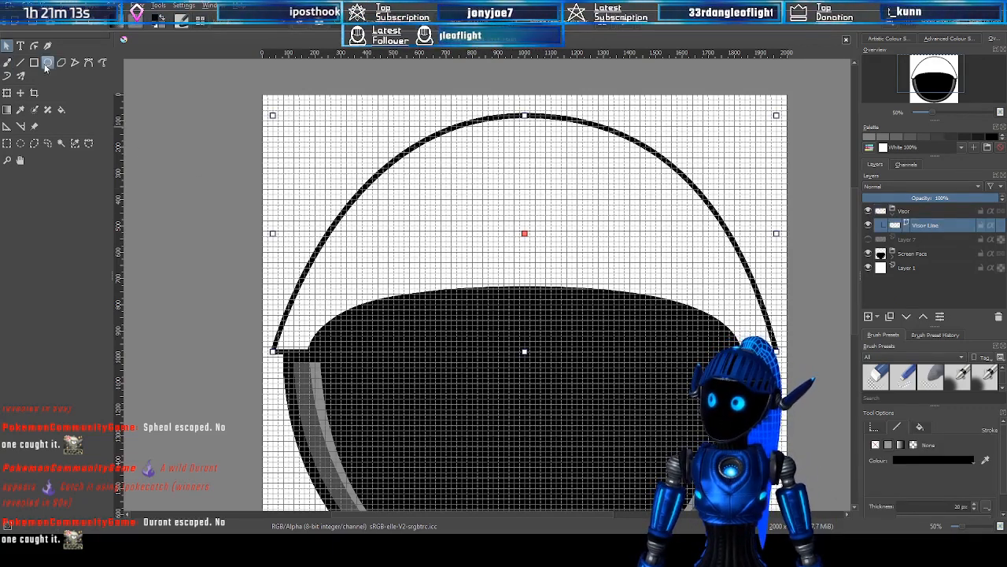
left_click(87, 64)
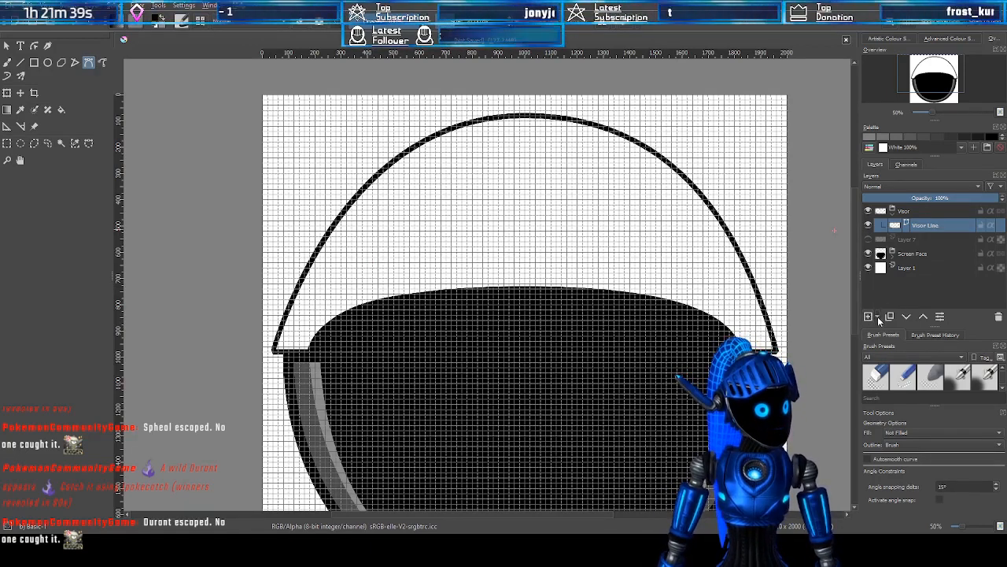
key("Insert")
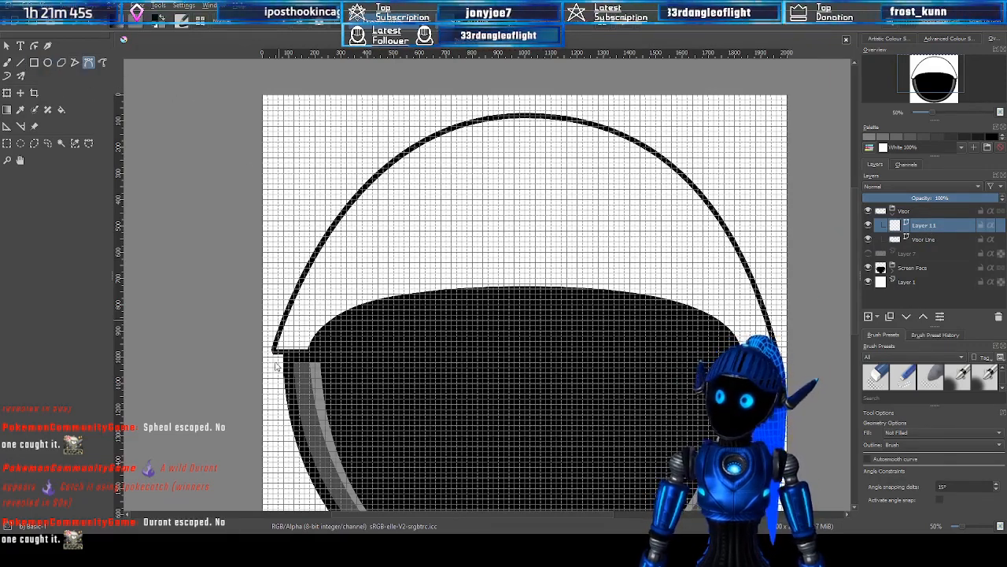
Change the dome outline's corner joins on the Visor Line layer to sharp miter joins and check both lower corners up close
scroll(679, 321, "up", 1)
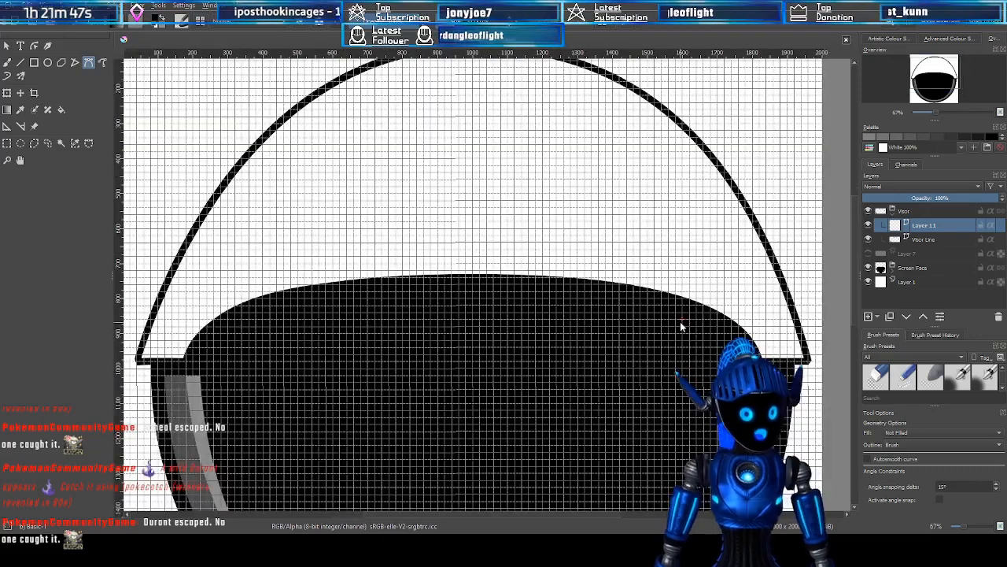
left_click(7, 45)
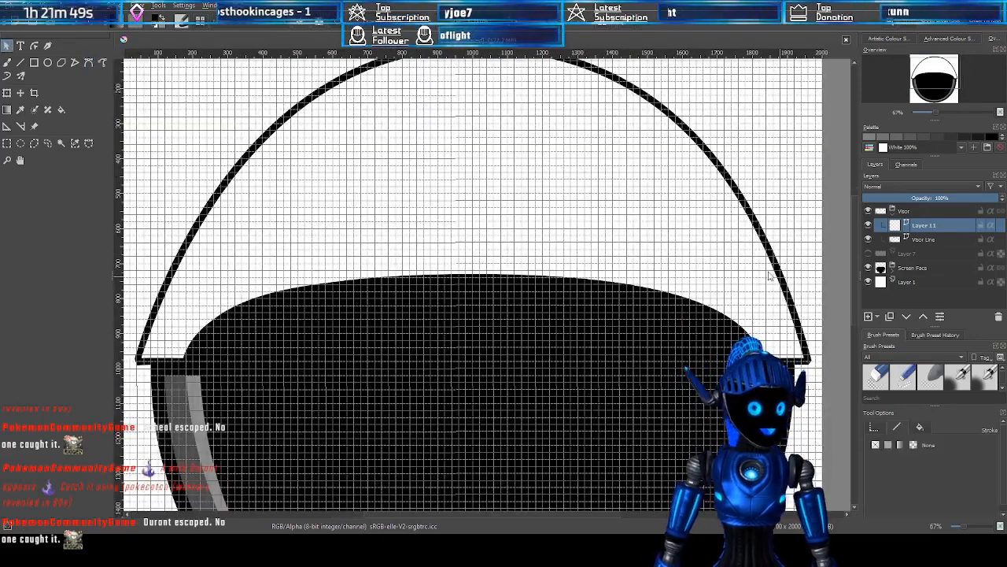
scroll(561, 159, "down", 1)
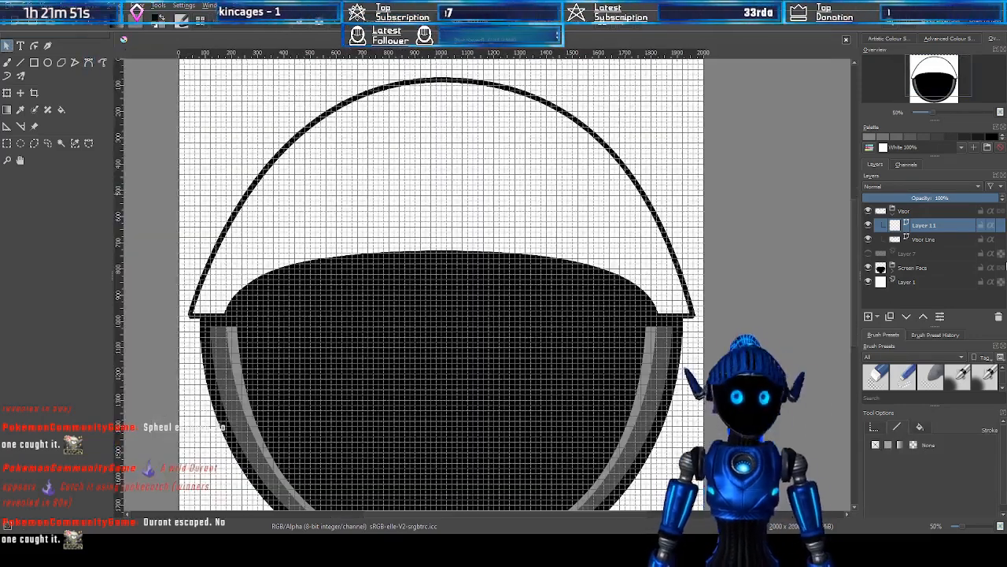
key("Page_Down")
left_click(607, 147)
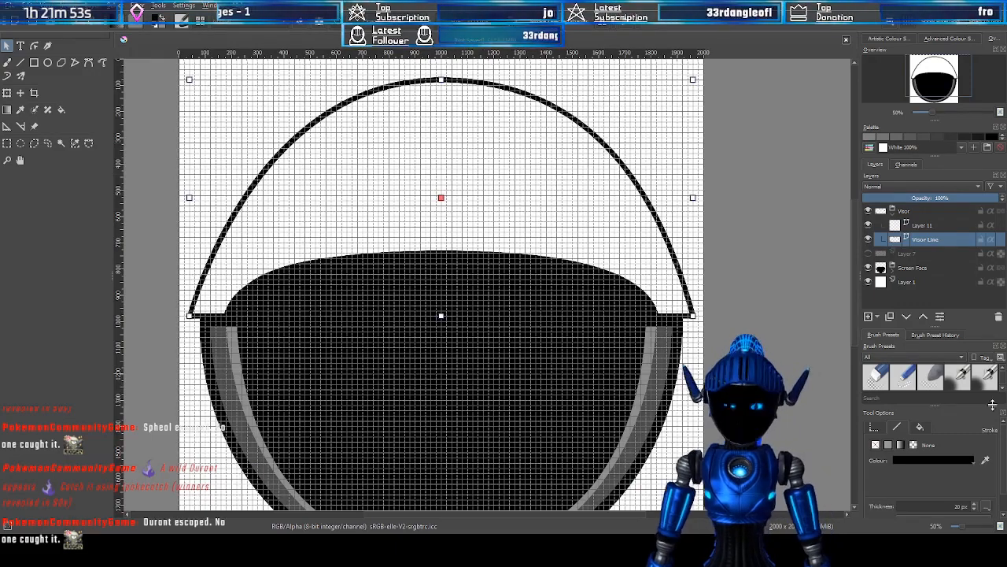
scroll(933, 474, "down", 1)
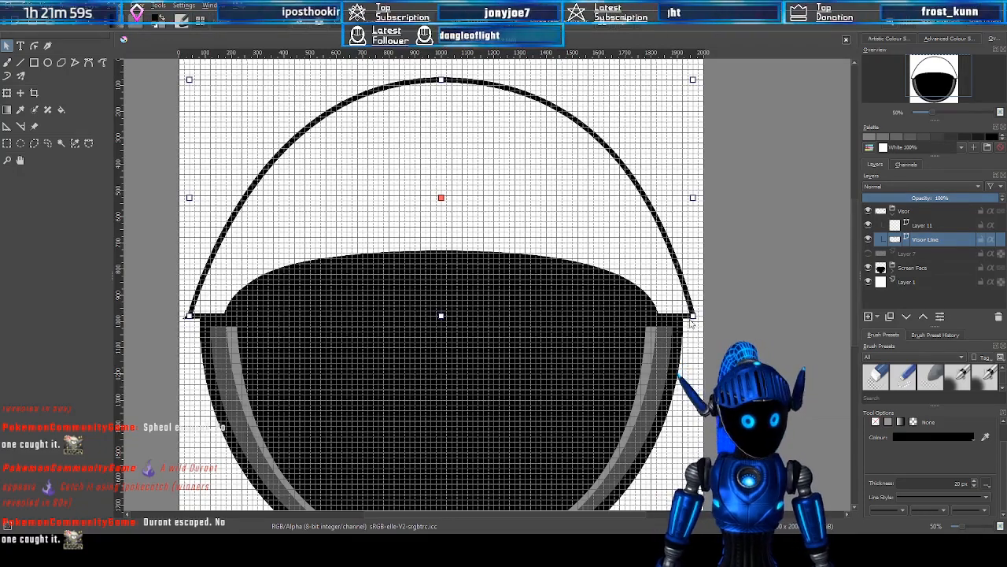
left_click(704, 296)
scroll(722, 313, "up", 3)
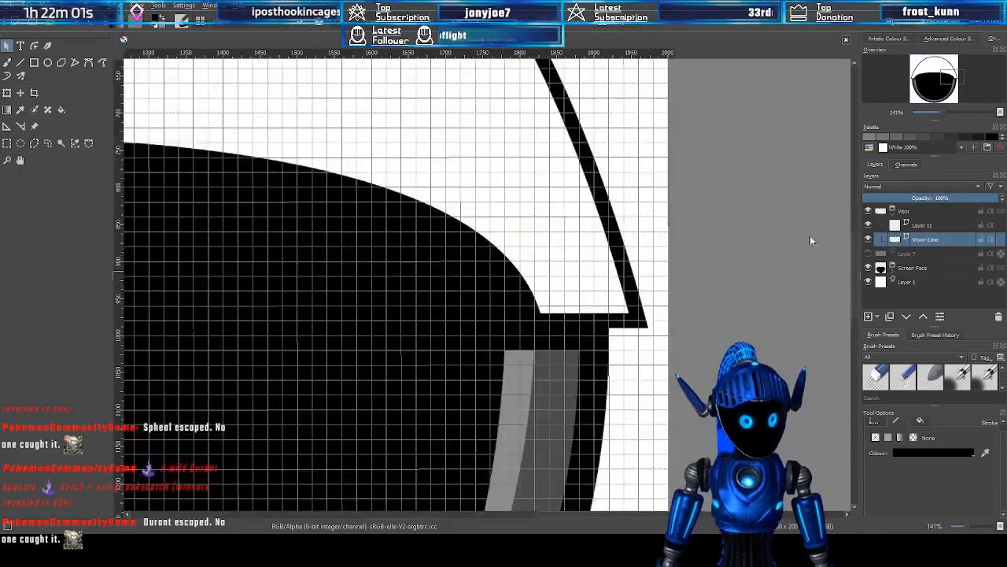
left_click_drag(931, 67, 913, 74)
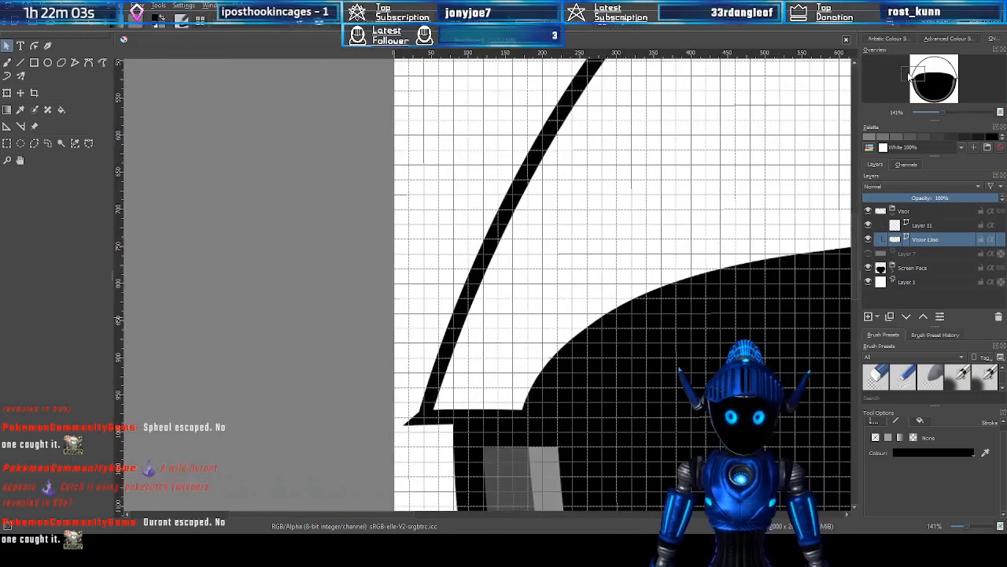
Adjust the upward control handle at the dome outline's lower-left node so the side and base lines meet in a clean pointed corner
left_click(453, 310)
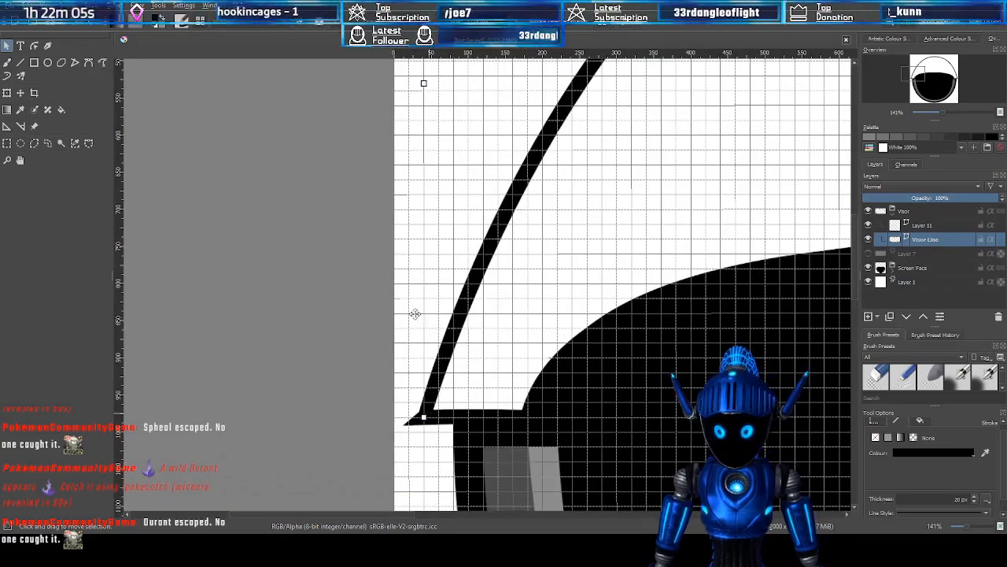
left_click(33, 46)
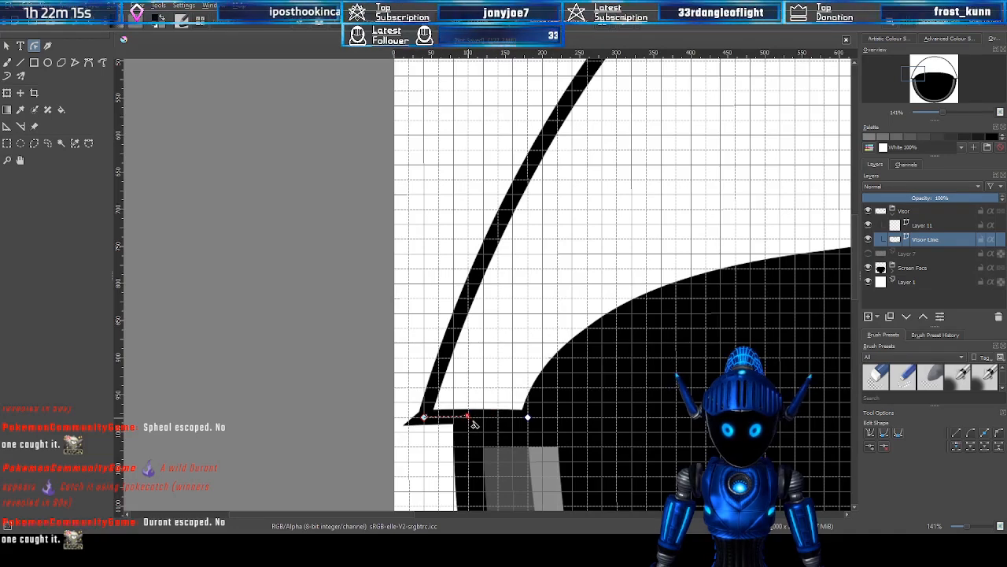
scroll(474, 425, "up", 2)
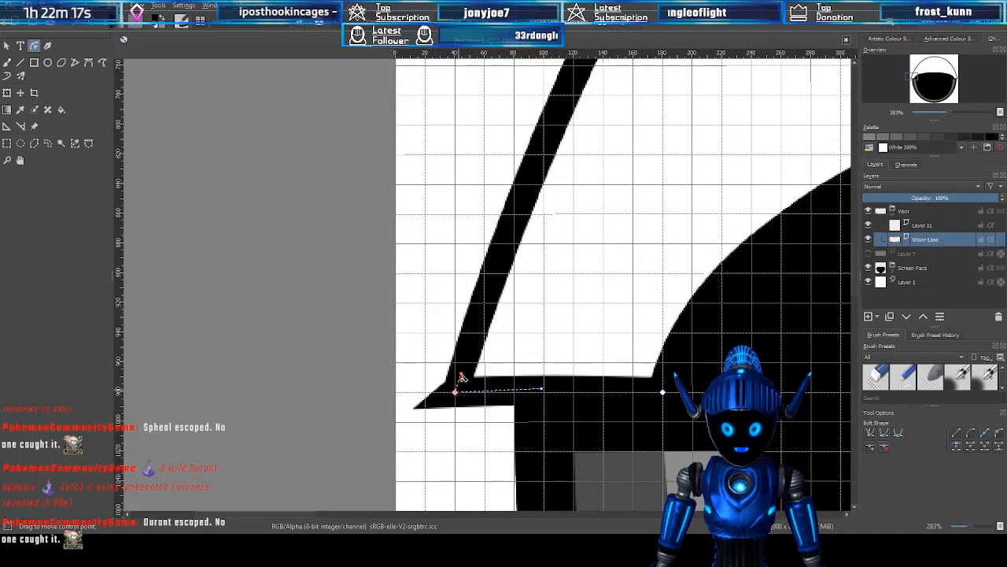
mouse_move(462, 378)
left_mouse_down()
mouse_move(462, 363)
mouse_move(483, 364)
mouse_move(456, 354)
mouse_move(462, 378)
left_mouse_up()
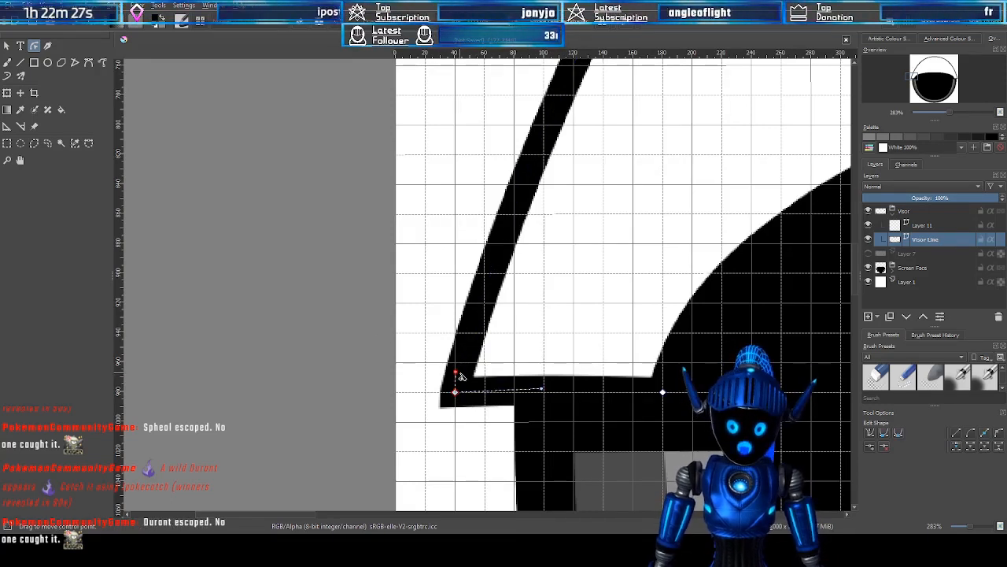
key("Delete")
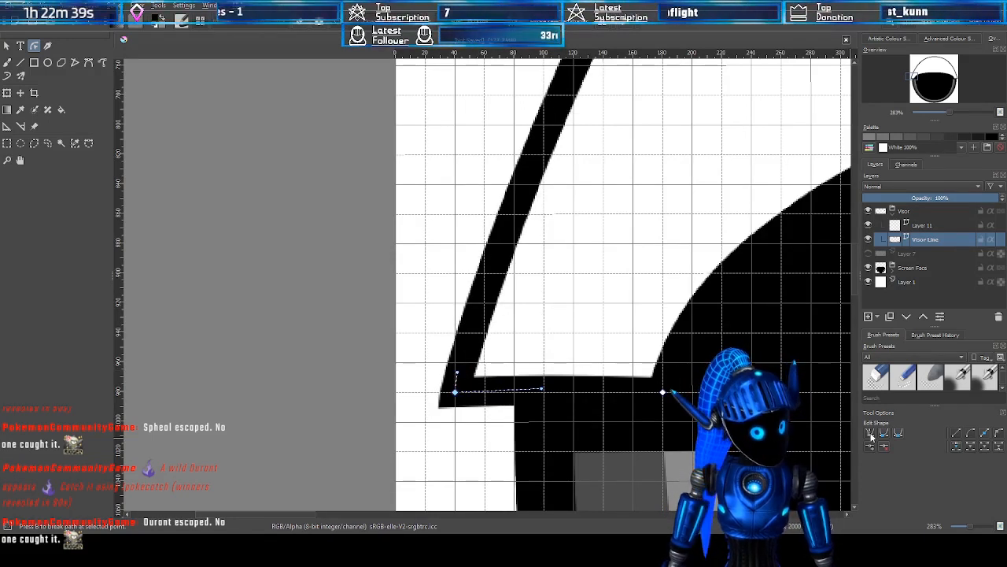
left_click_drag(484, 366, 461, 373)
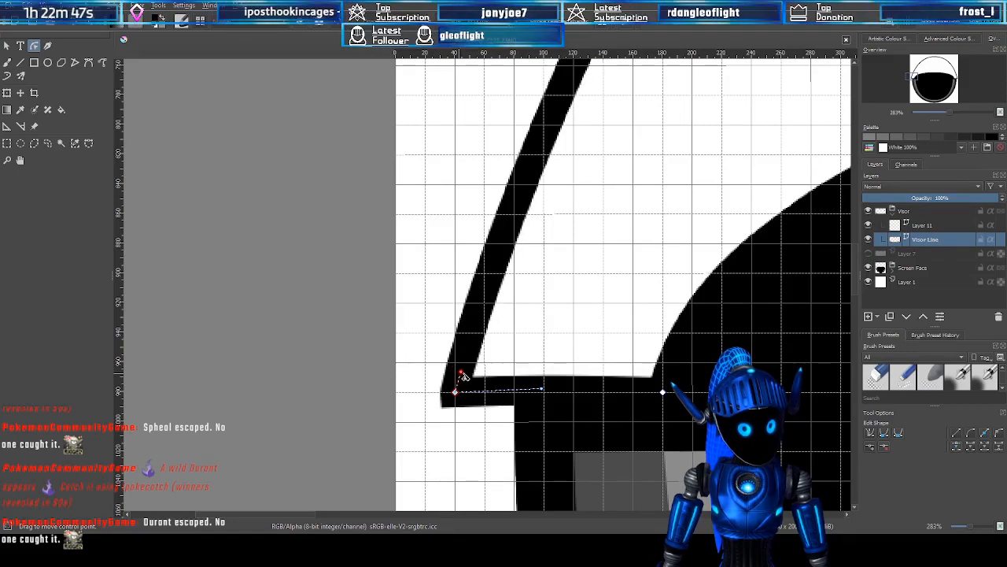
scroll(548, 383, "down", 1)
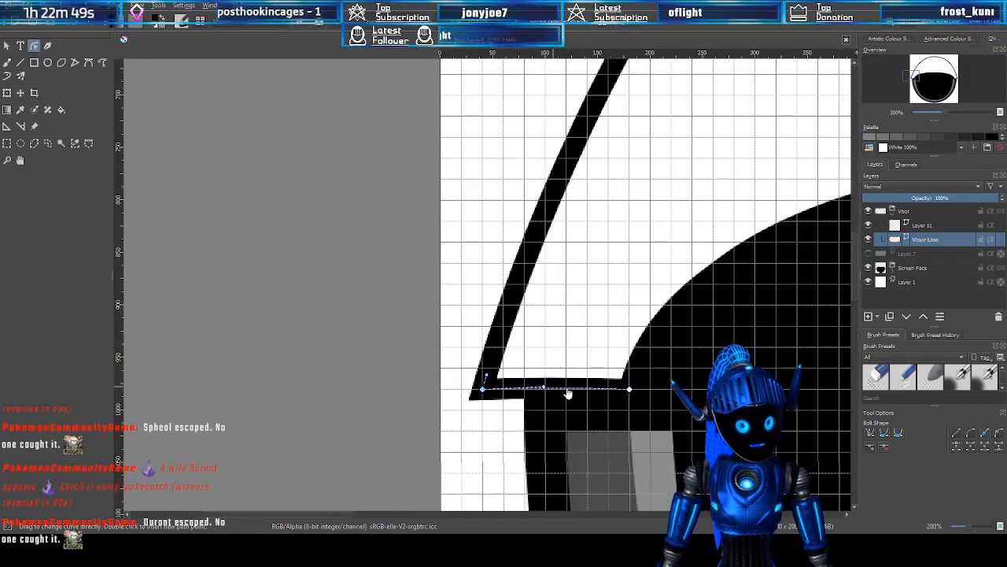
Level the horizontal control handle at the dome outline's lower-left node so the short base edge is straight, and check the whole outline
mouse_move(925, 88)
left_mouse_down()
mouse_move(955, 77)
mouse_move(923, 80)
mouse_move(957, 77)
mouse_move(887, 74)
left_mouse_up()
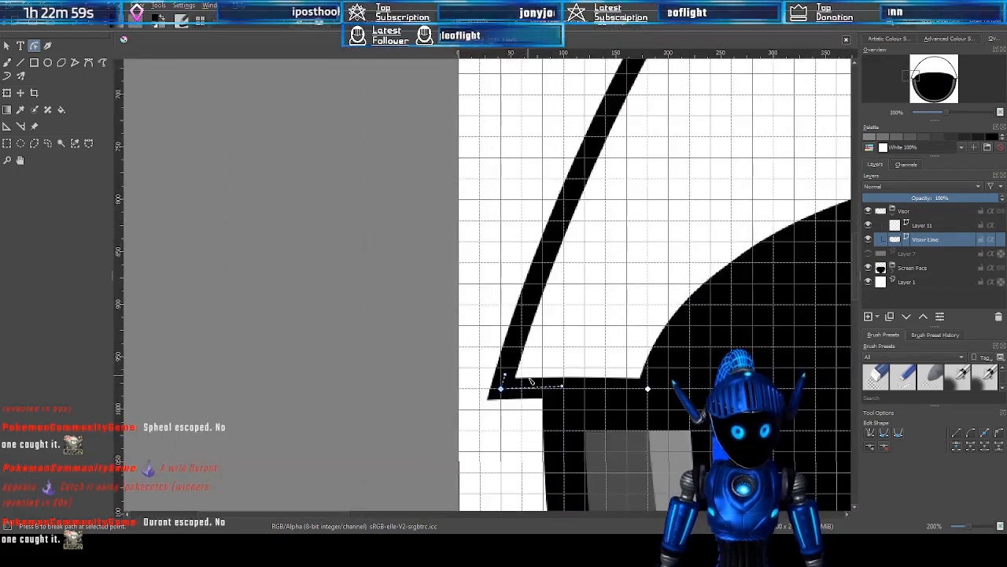
scroll(568, 410, "up", 2)
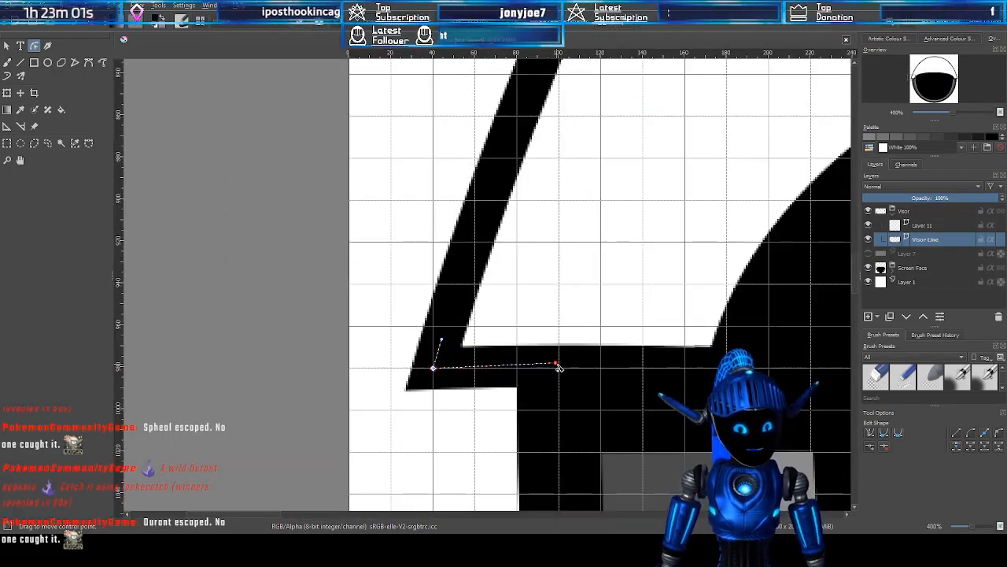
left_click_drag(555, 363, 558, 367)
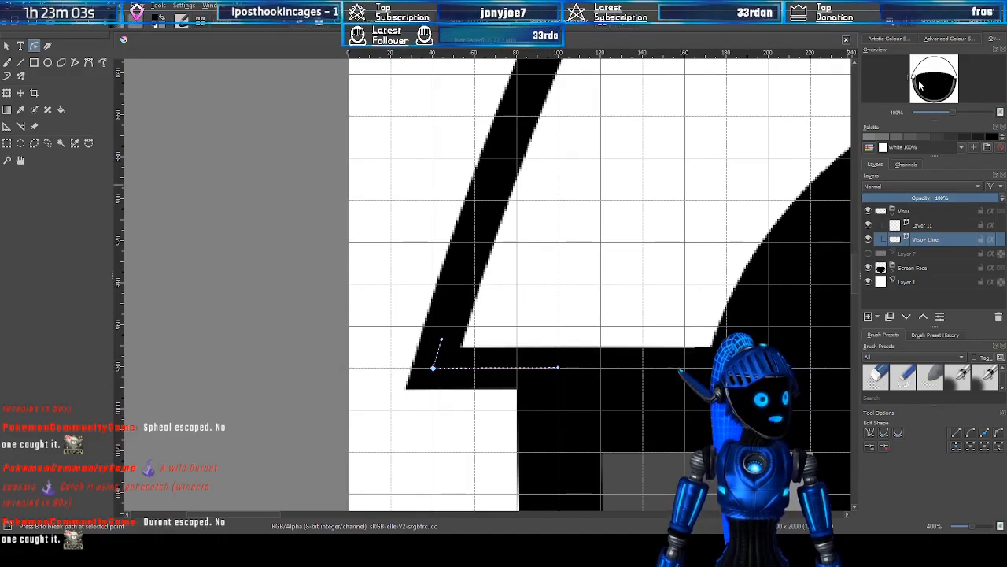
scroll(919, 85, "down", 5)
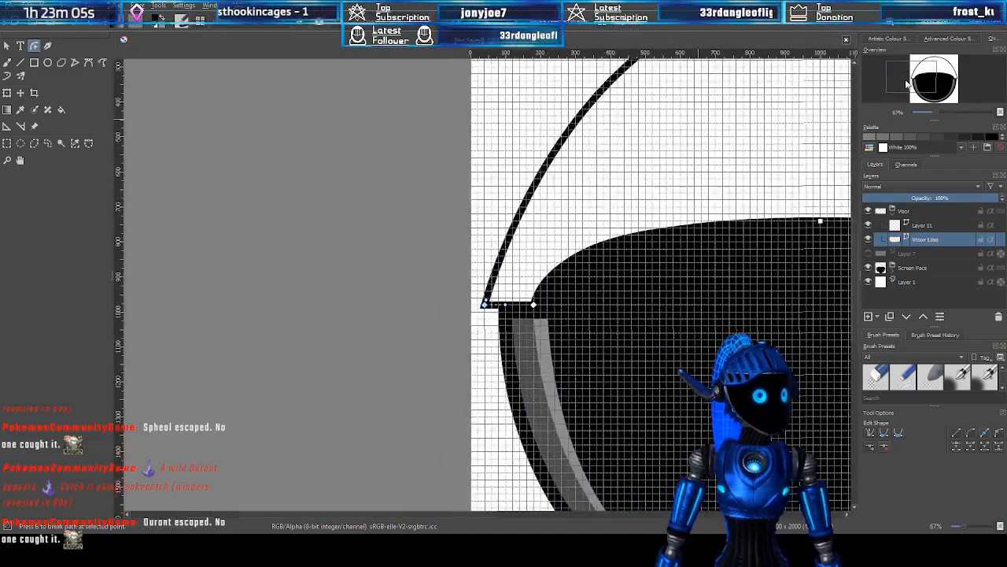
left_click_drag(907, 83, 931, 81)
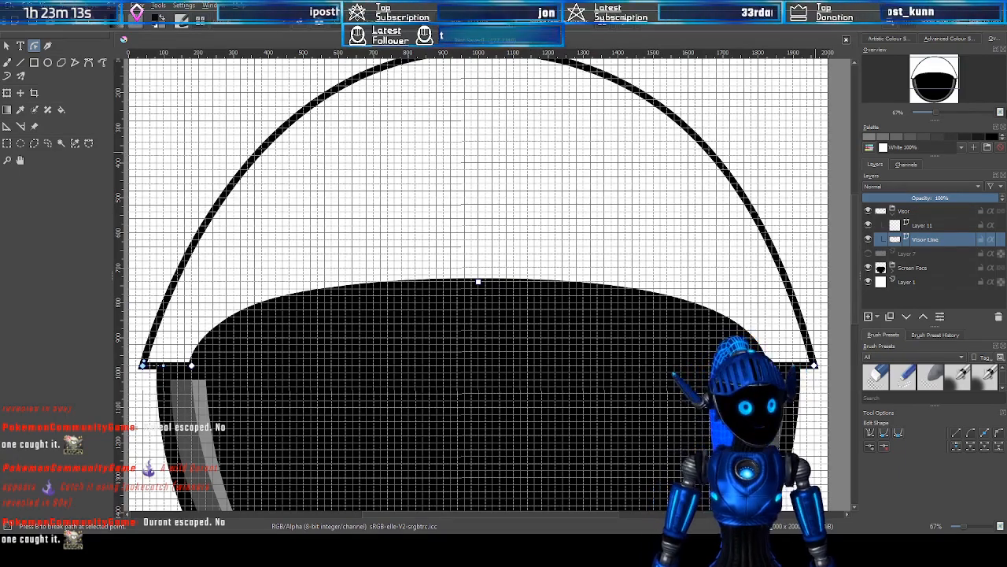
mouse_move(935, 78)
left_mouse_down()
mouse_move(931, 68)
mouse_move(938, 85)
left_mouse_up()
scroll(640, 265, "down", 1)
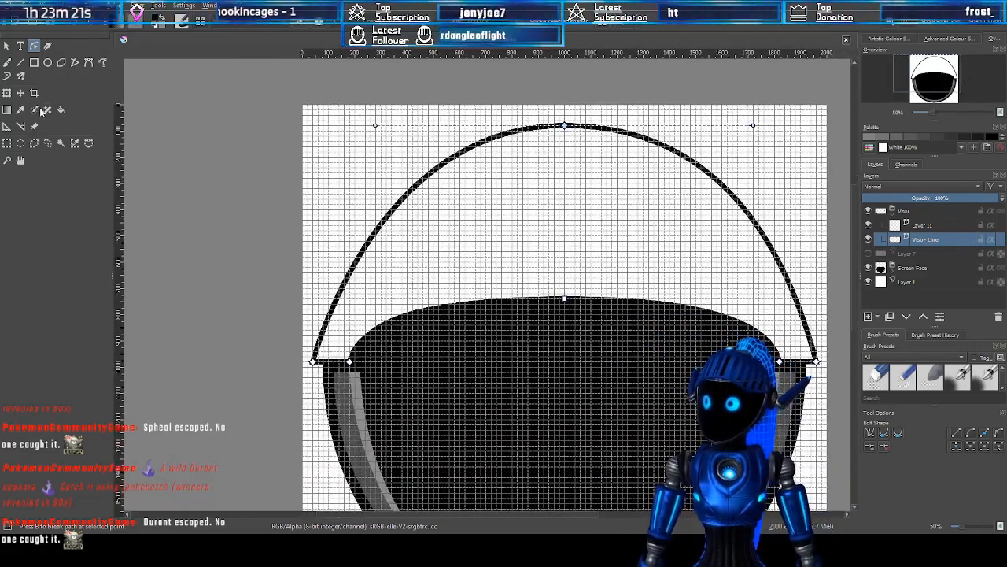
Move Layer 11 below Visor Line inside the Visor group
left_click(920, 225)
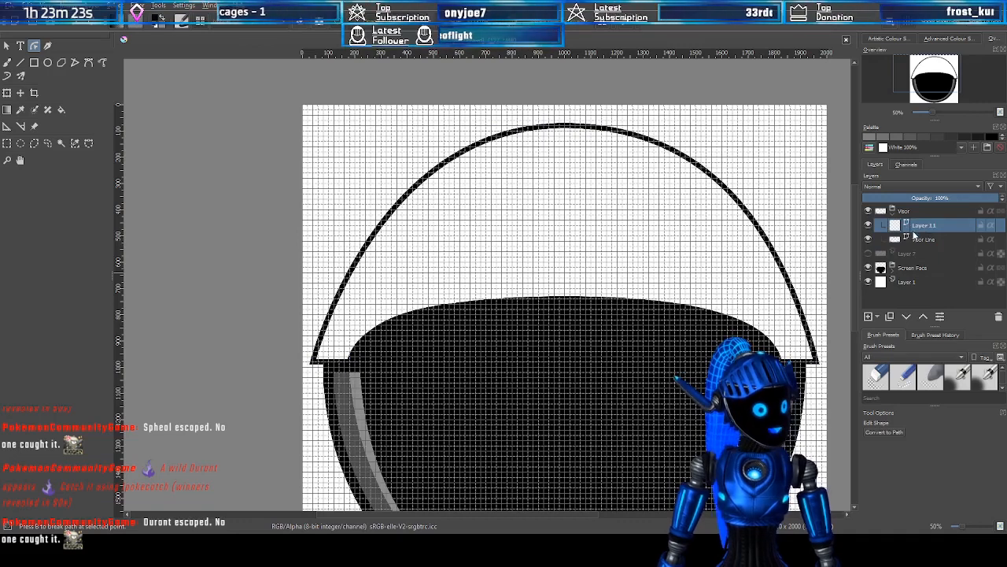
left_click(915, 237)
left_click(935, 226)
left_click_drag(928, 226, 942, 239)
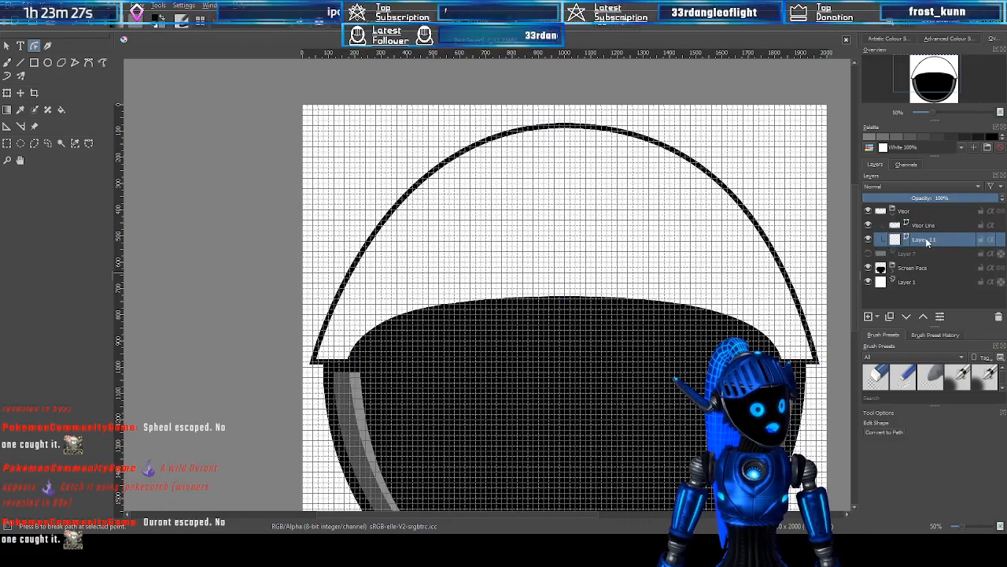
Duplicate the Visor Line layer and place the copy directly beneath the original
left_click(916, 230)
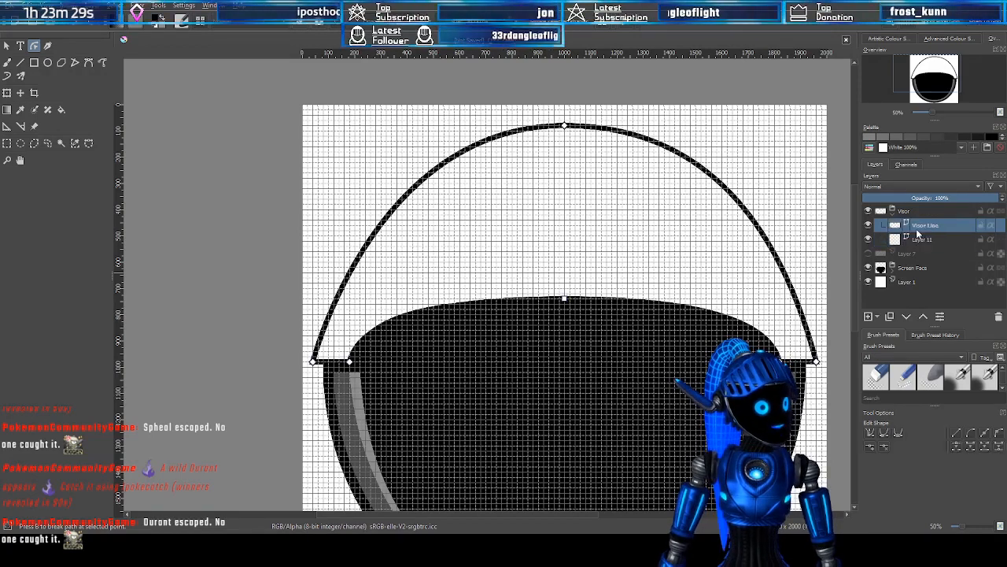
left_click(922, 240)
left_click(927, 227)
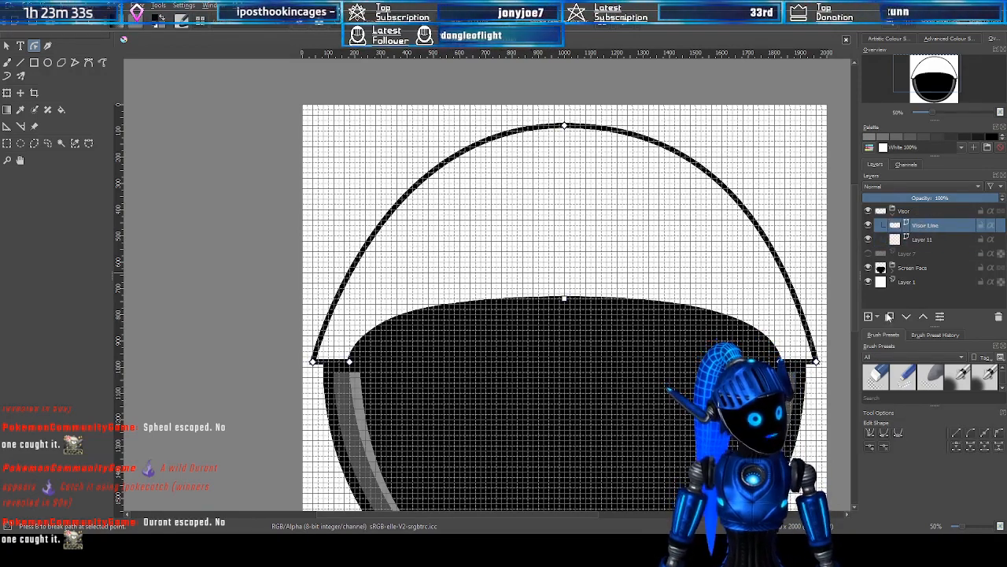
left_click(890, 316)
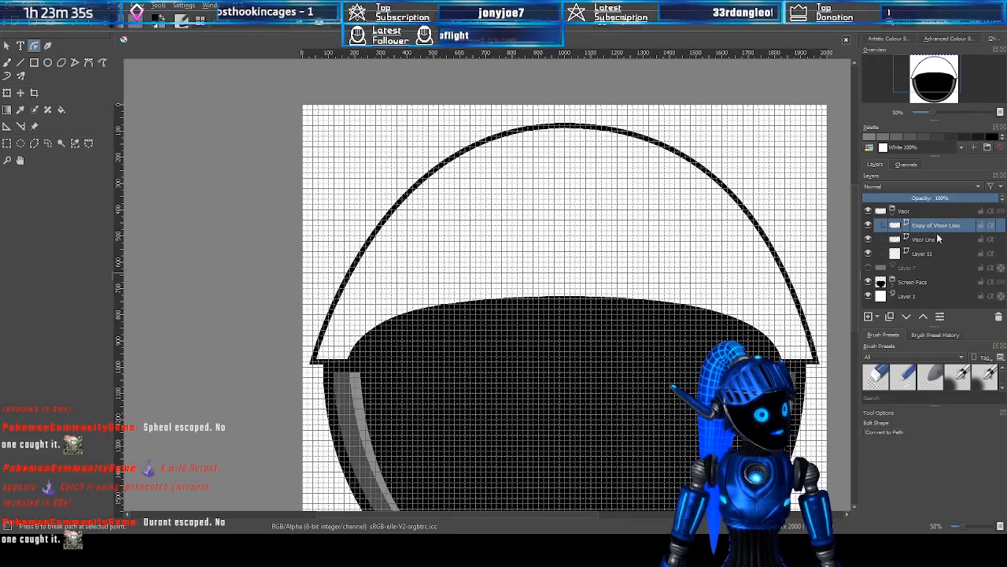
left_click_drag(937, 233, 940, 244)
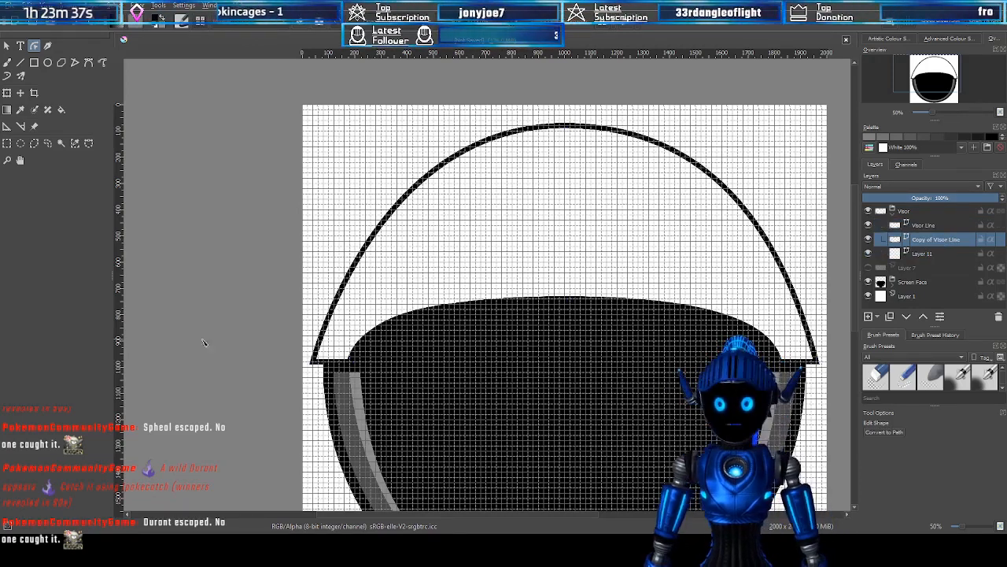
Delete the empty Layer 11 from the Visor group
left_click(931, 225)
left_click(935, 241)
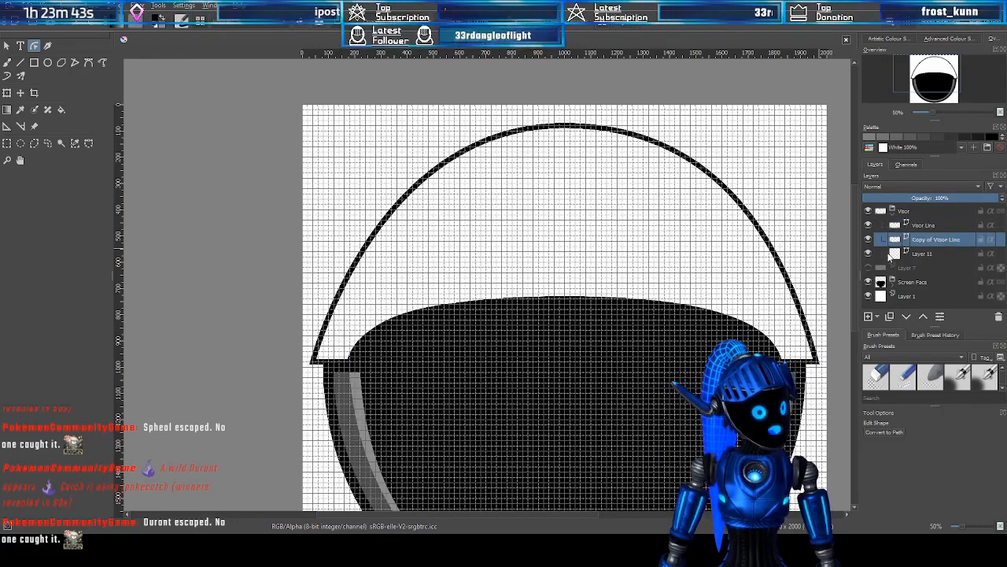
left_click(930, 254)
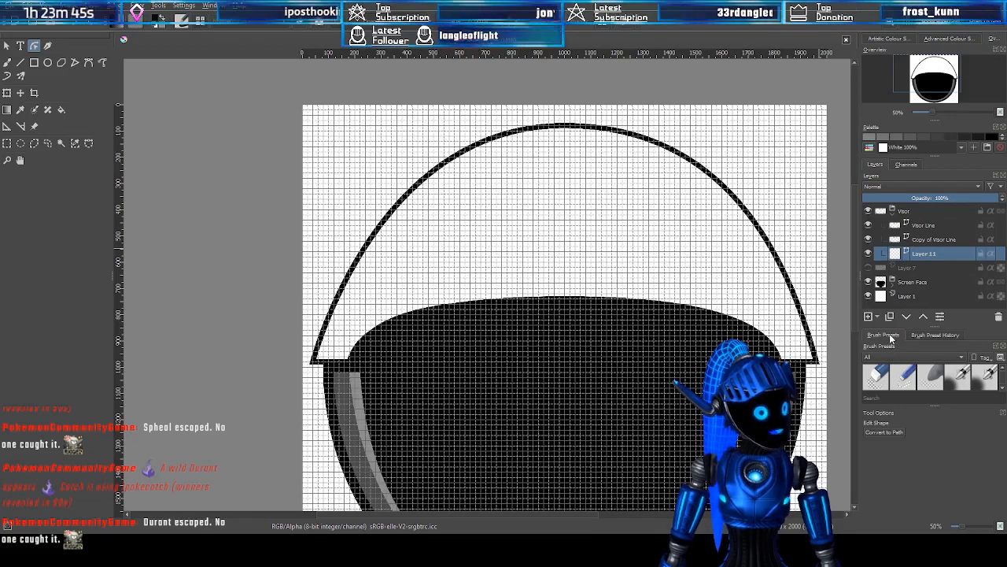
key("shift+Delete")
Rename the copy of Visor Line as Shadow and hide that layer
double_click(936, 239)
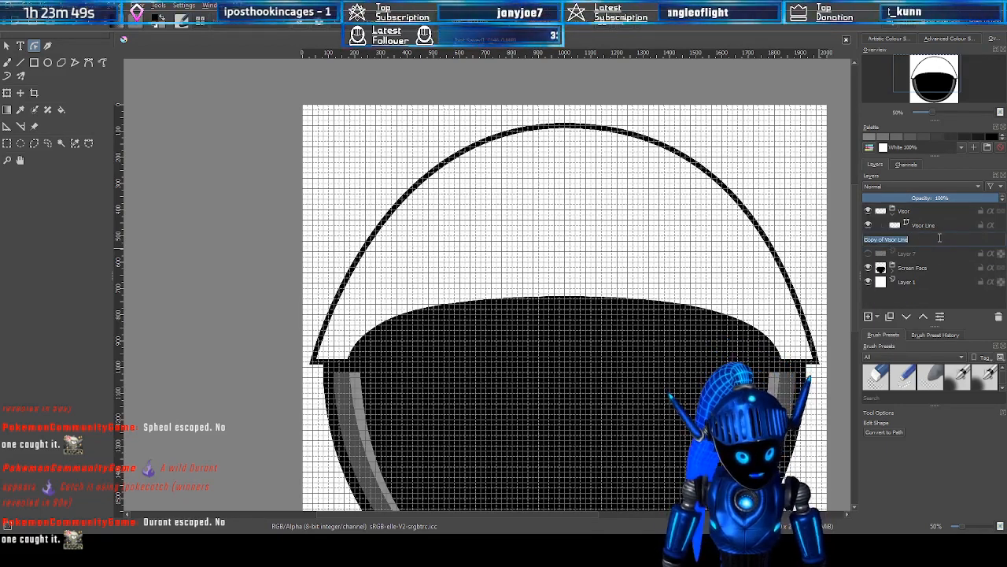
type("S")
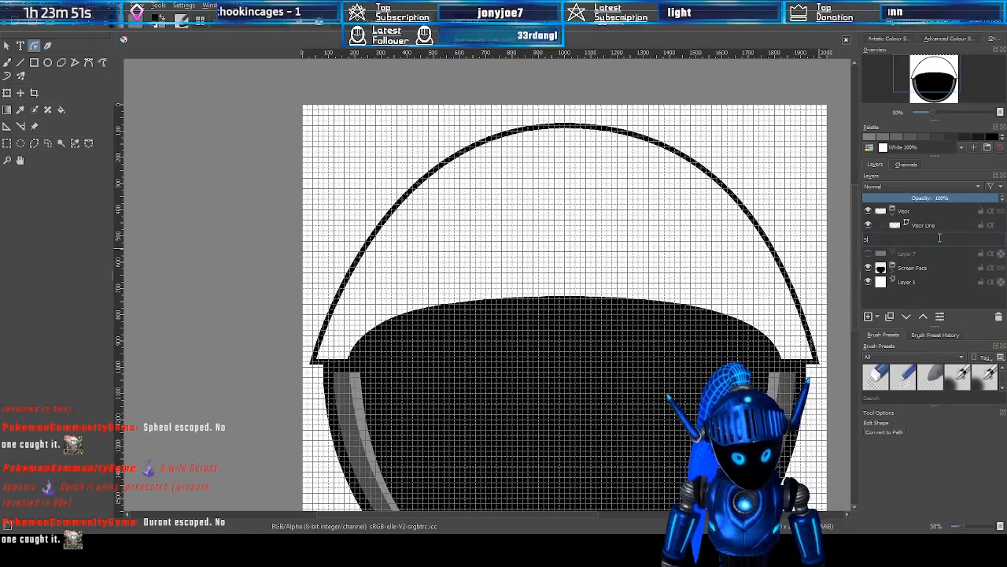
type("h")
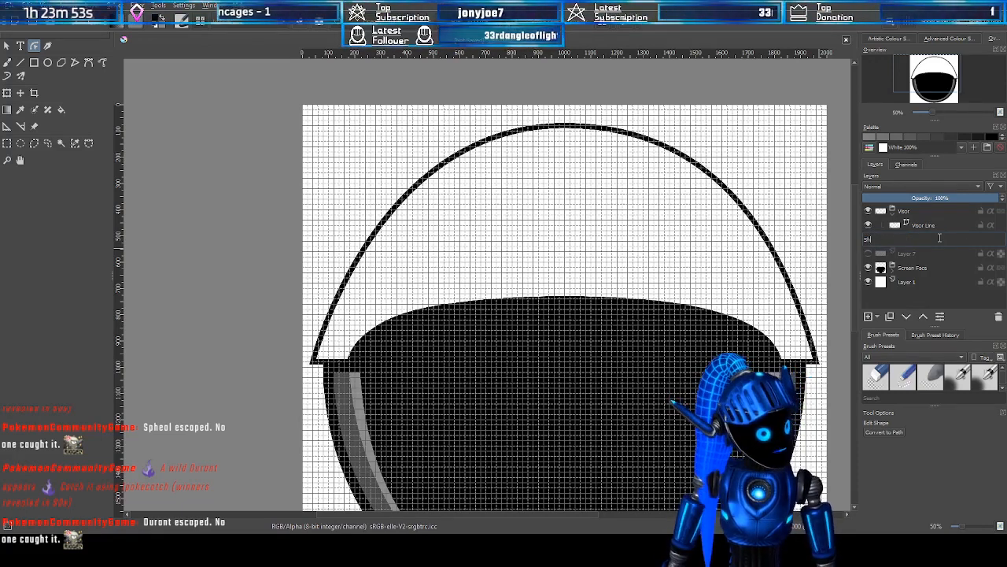
type("ado")
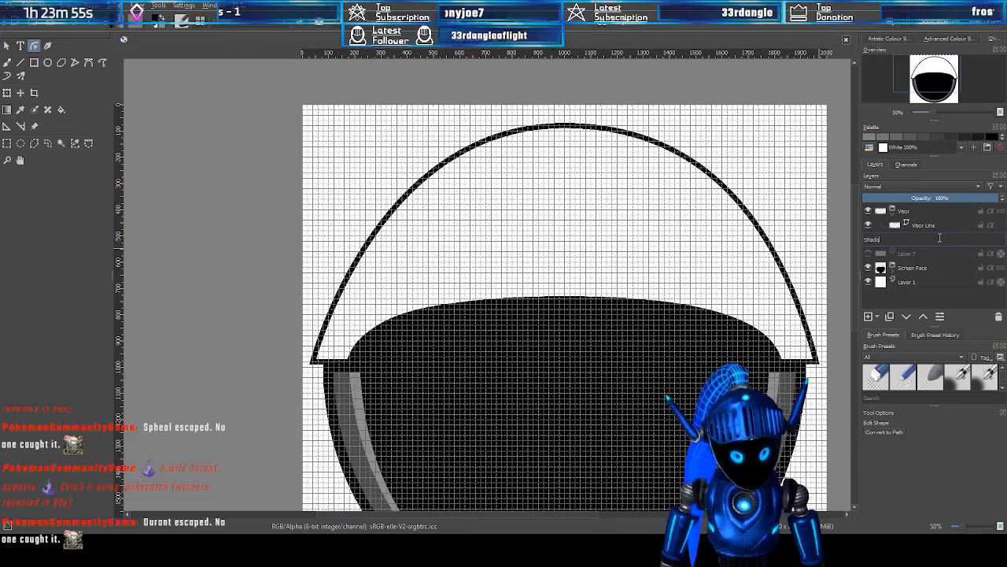
type("w")
key("Return")
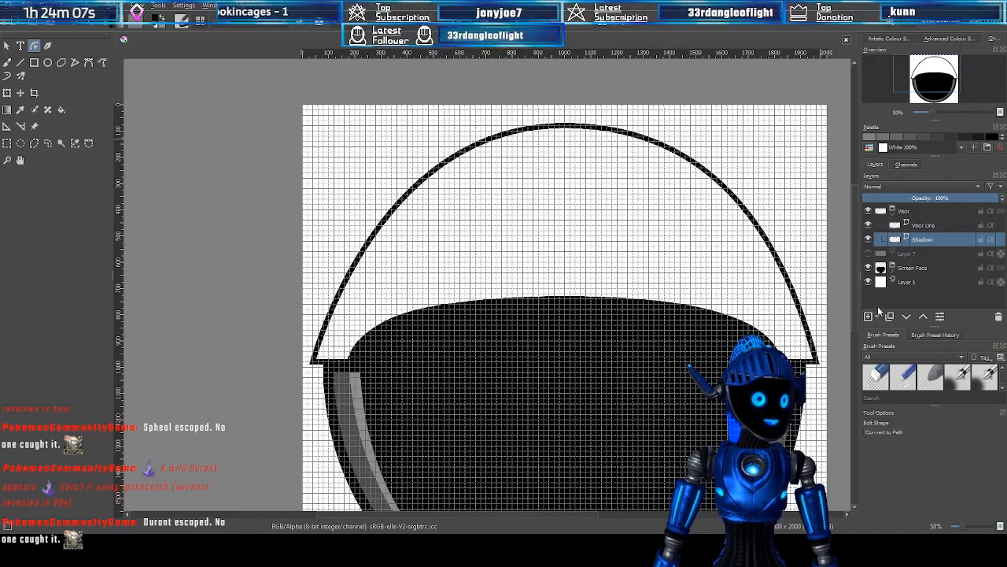
left_click(867, 239)
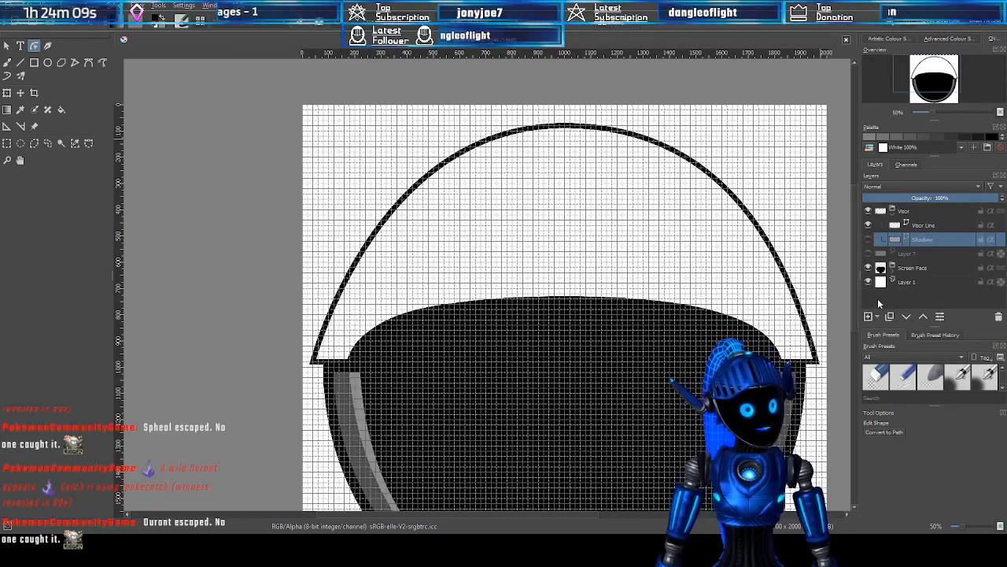
Add a paint layer above Shadow, and duplicate Visor Line with its copy placed beneath Shadow in the Visor group
left_click(867, 316)
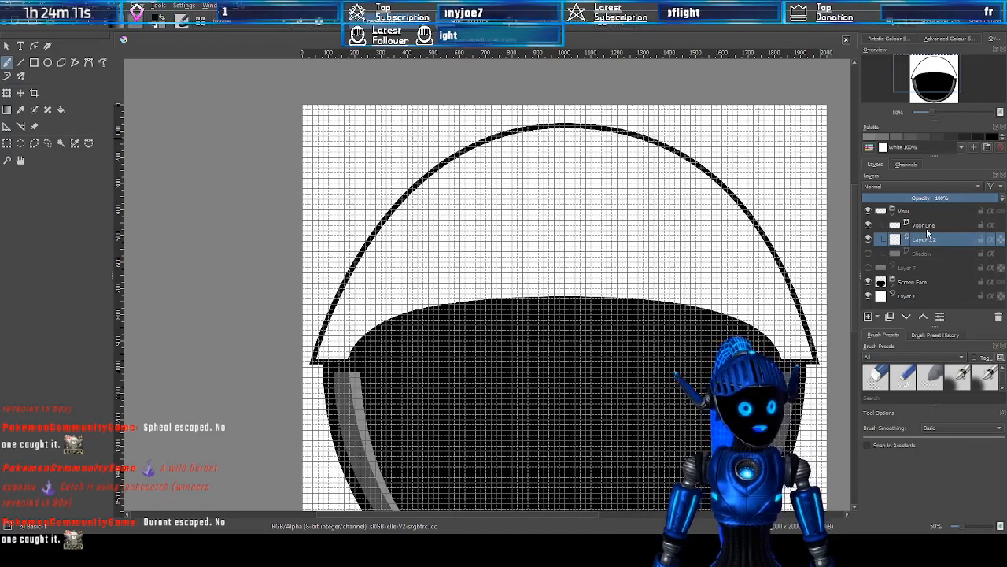
left_click(926, 226)
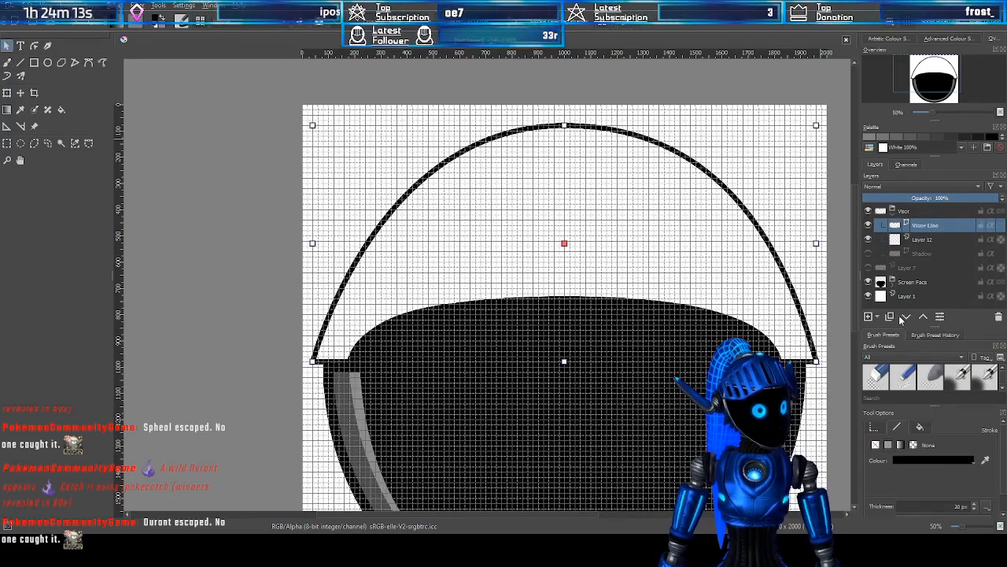
key("ctrl+j")
left_click(924, 240)
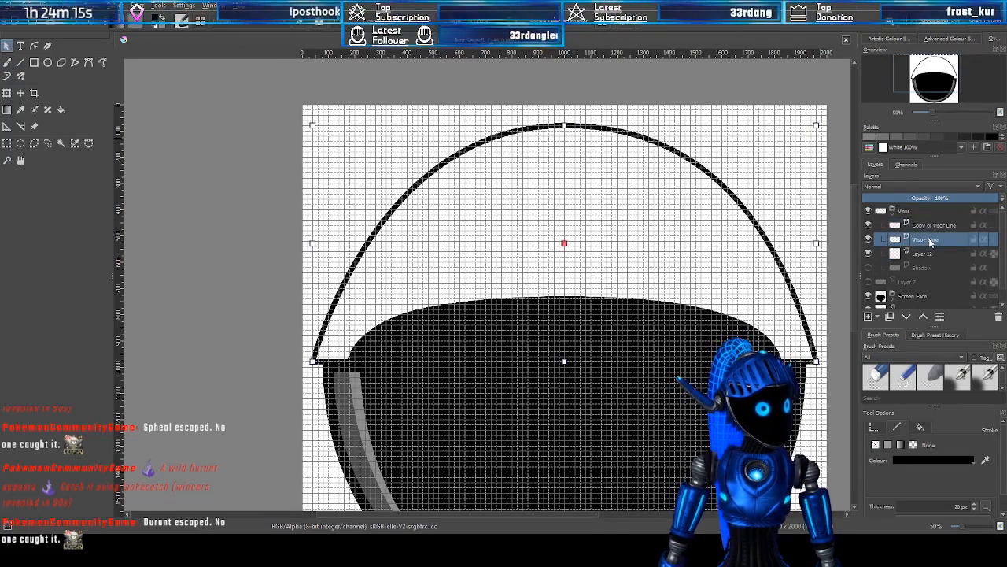
left_click(930, 226)
left_click_drag(924, 229, 940, 248)
Delete the empty Layer 12 and rename the copy of Visor Line beneath Shadow as Fill
left_click(933, 241)
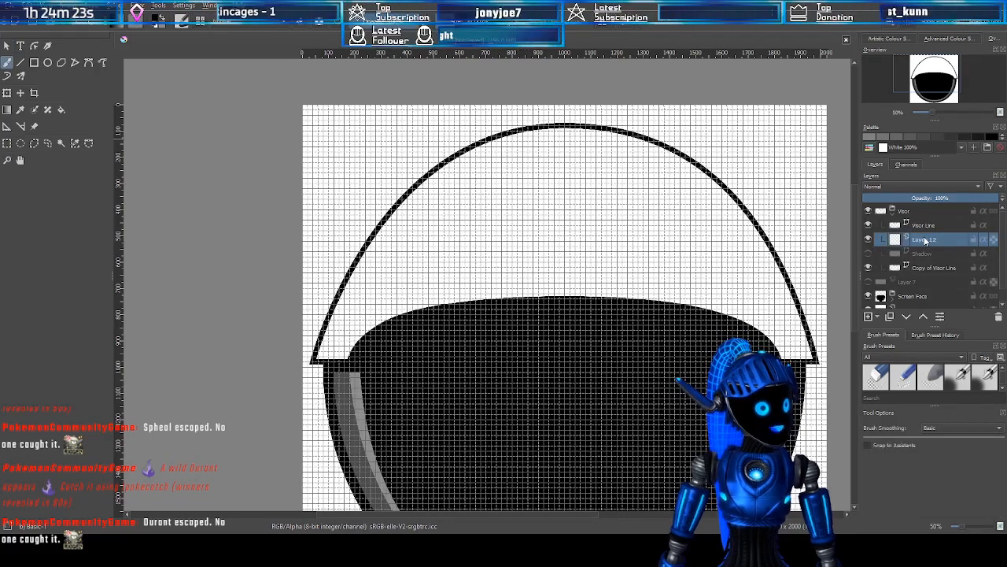
key("shift+Delete")
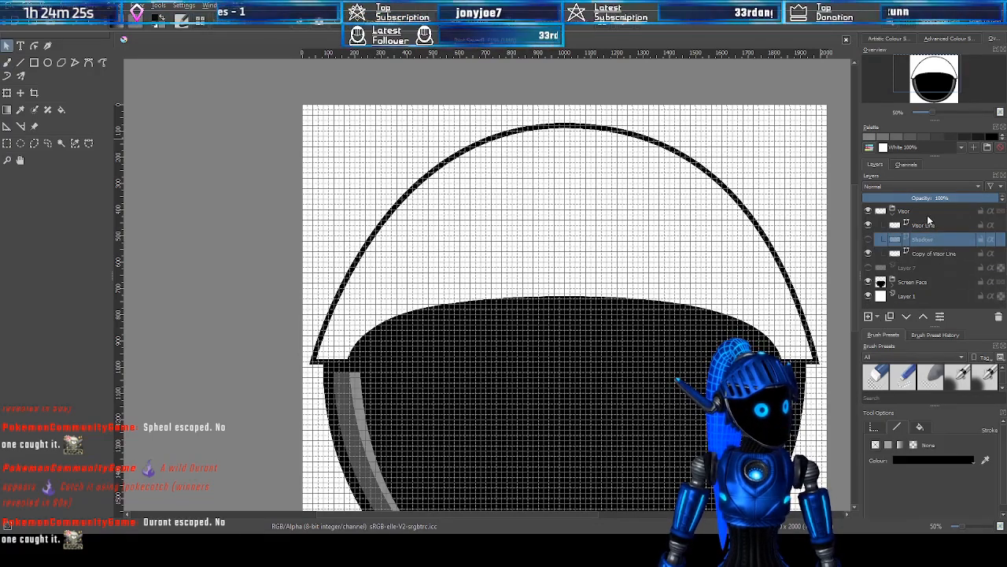
left_click(933, 226)
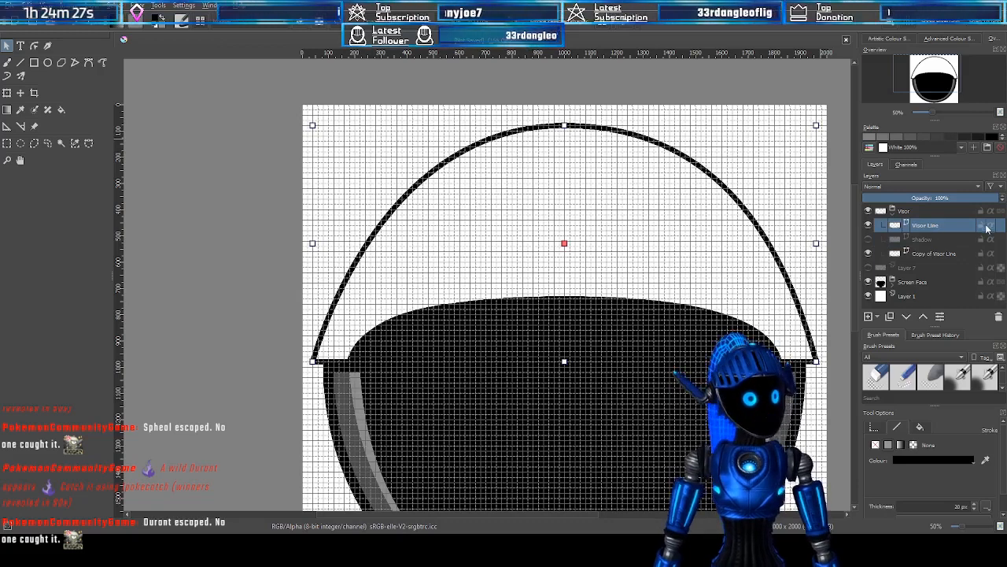
left_click(944, 251)
double_click(935, 254)
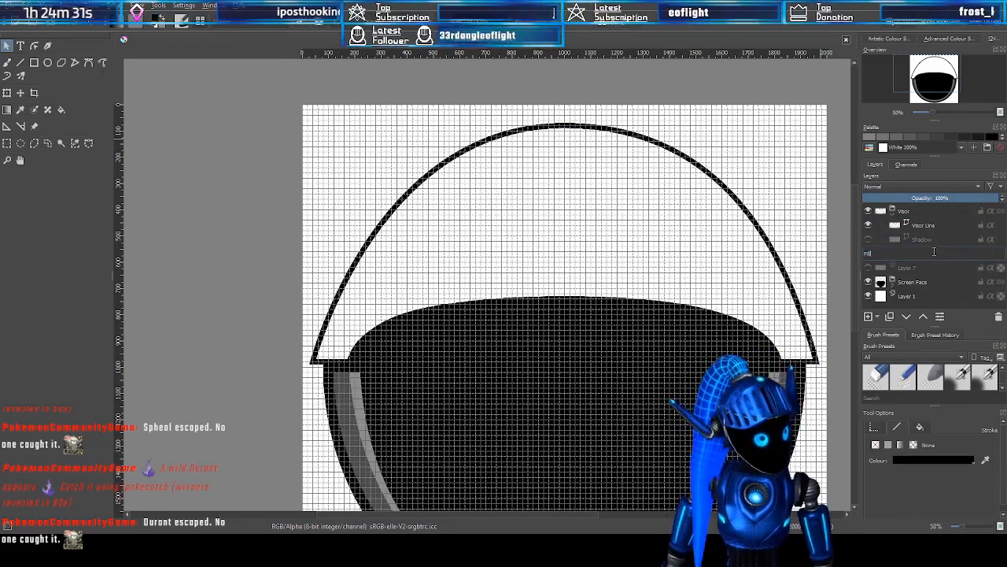
type("Fill")
key("Return")
left_click(925, 240)
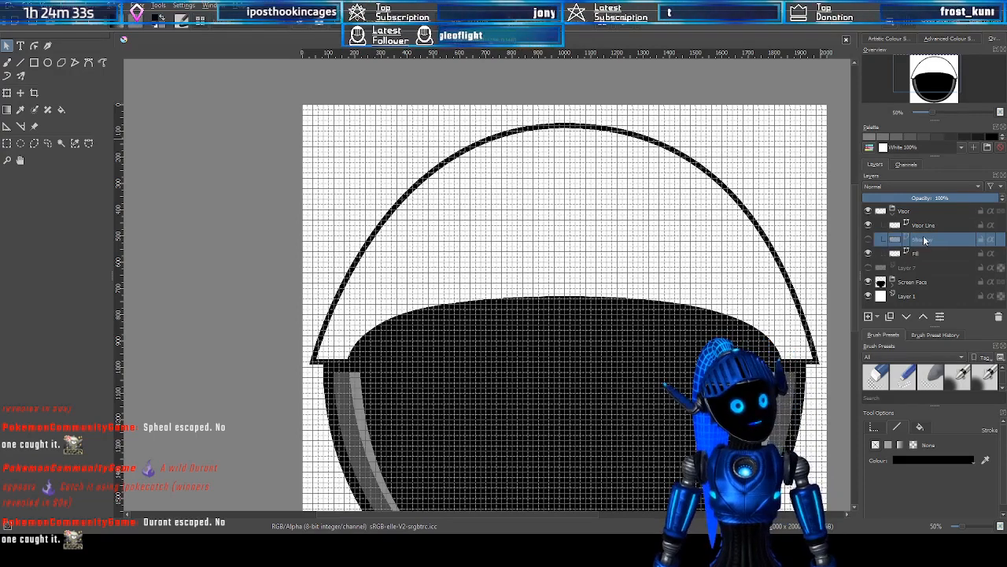
Insert the Knightscreen metal texture as a layer between Shadow and Fill in the Visor group
left_click(932, 226)
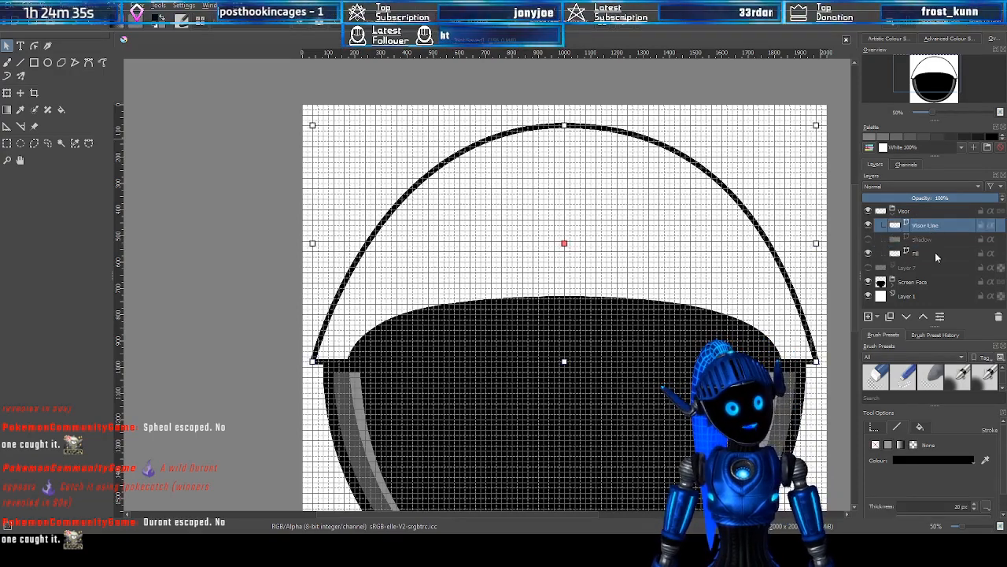
left_click(932, 255)
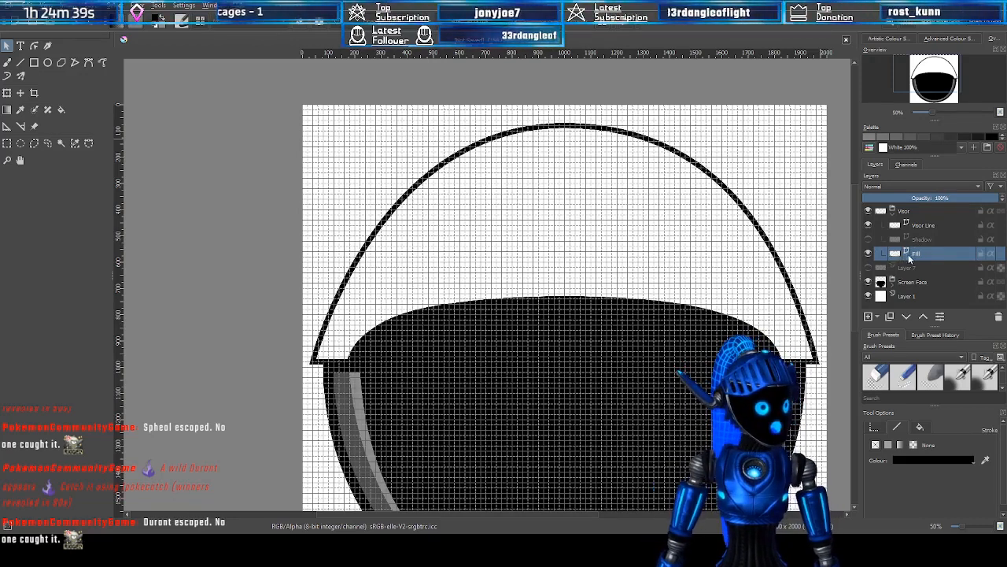
left_click(917, 240)
left_click(928, 256)
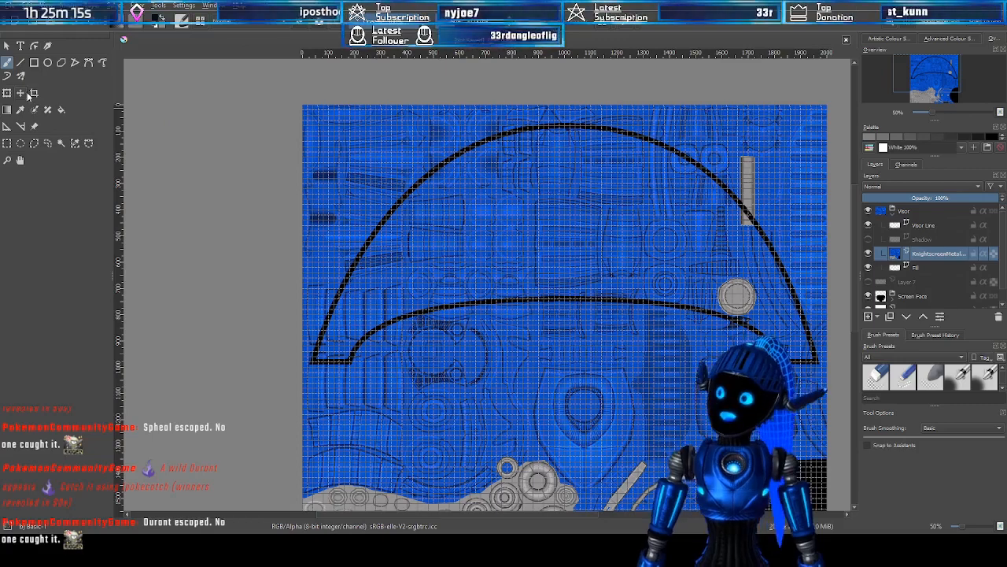
key("t")
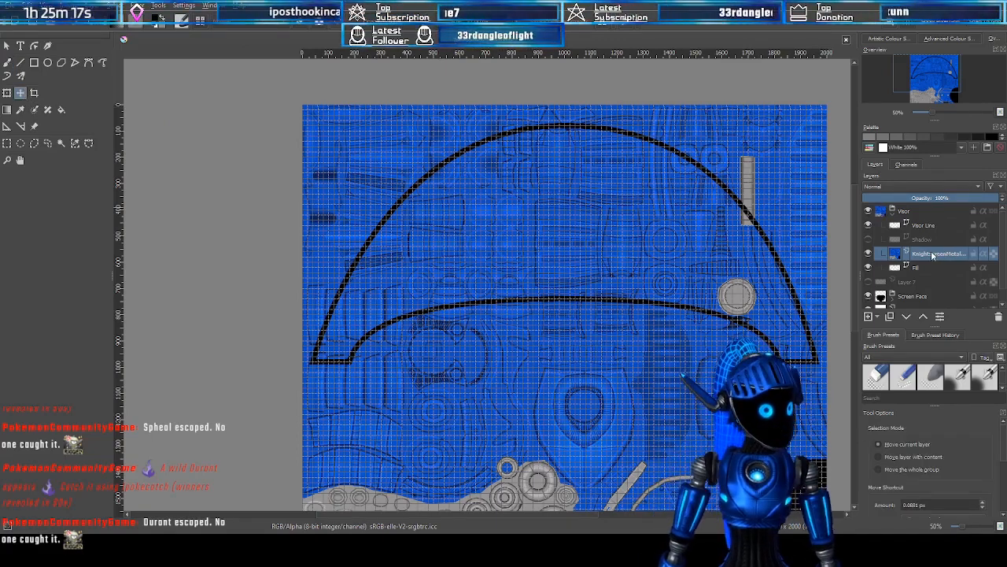
Hide the grid, examine the texture's blue and grey metal regions, and sample its blue
scroll(787, 245, "up", 1)
scroll(787, 245, "up", 1)
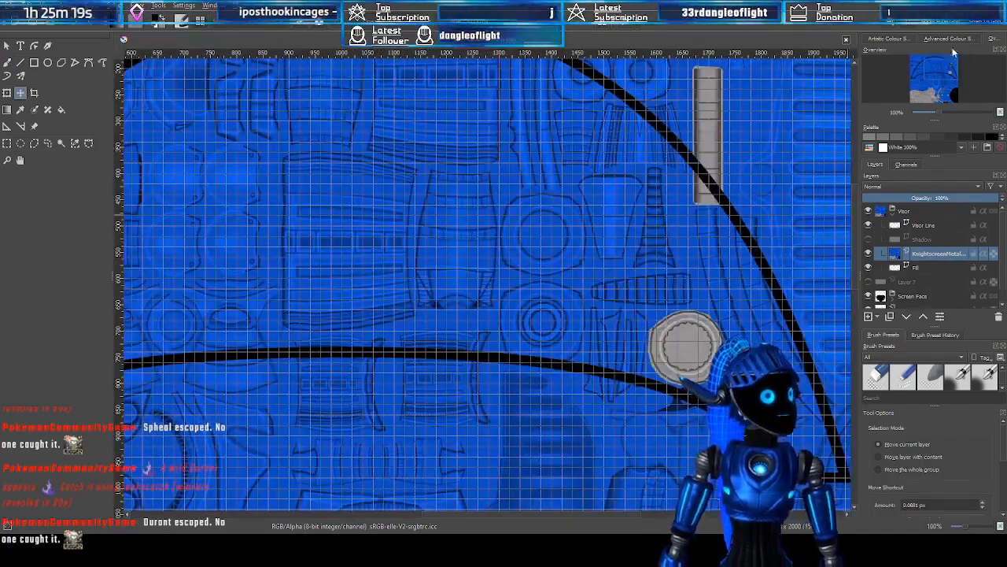
scroll(667, 296, "down", 2)
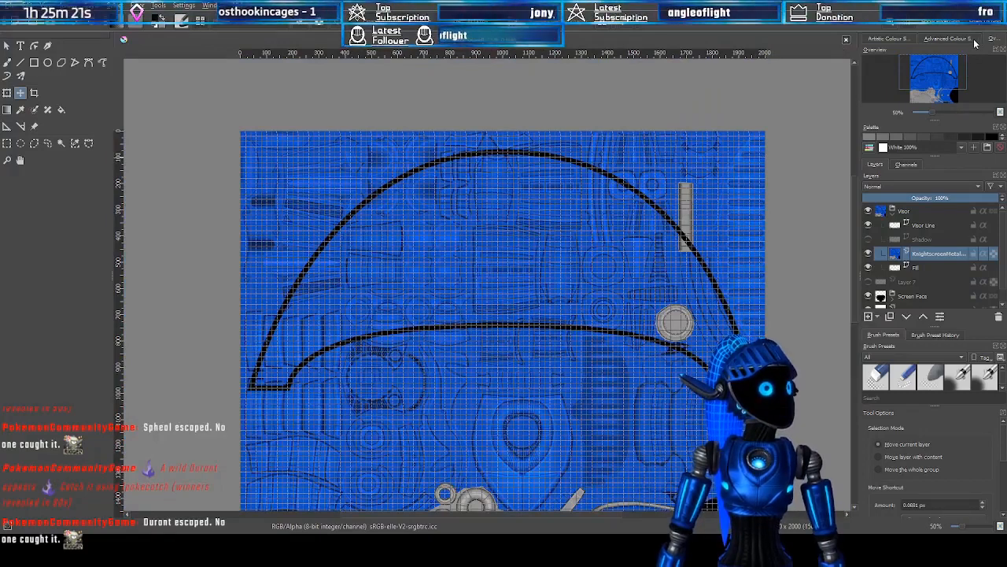
left_click(910, 22)
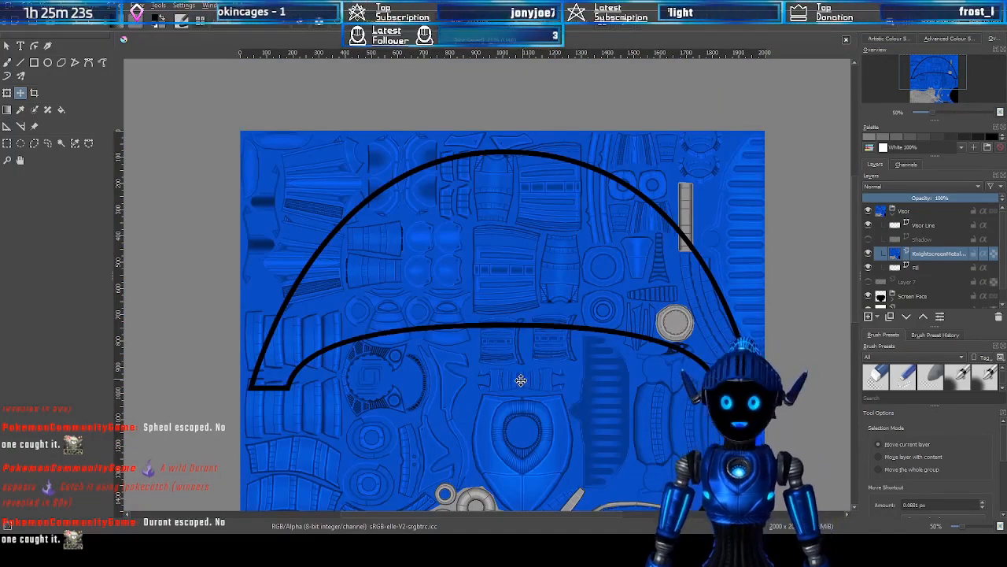
left_click_drag(911, 65, 907, 74)
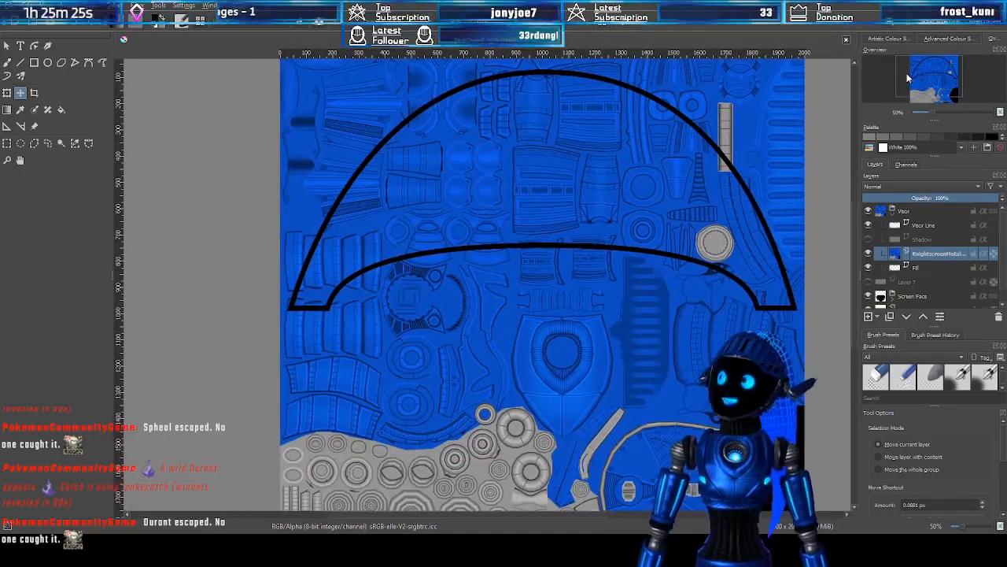
scroll(564, 357, "down", 1)
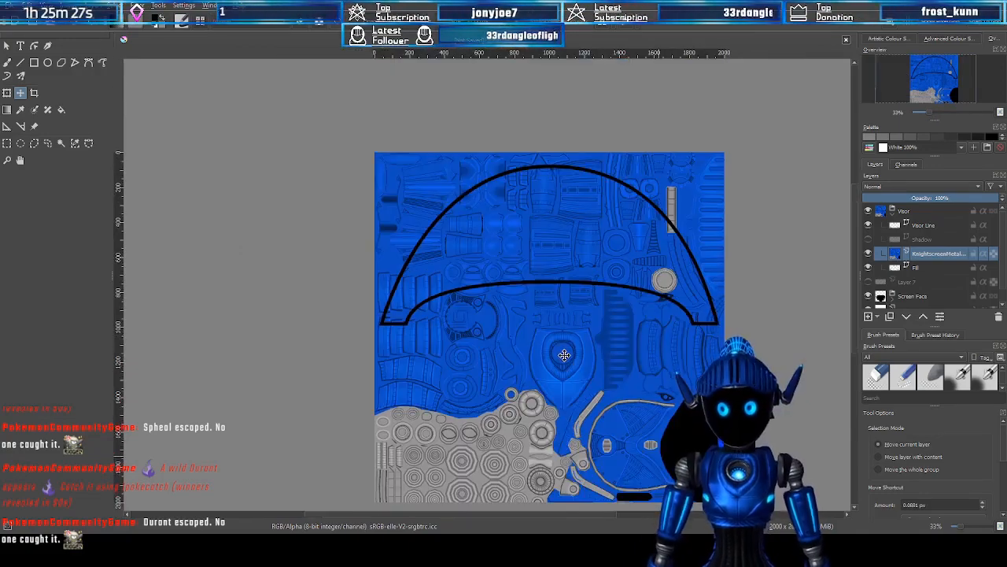
scroll(564, 355, "up", 1)
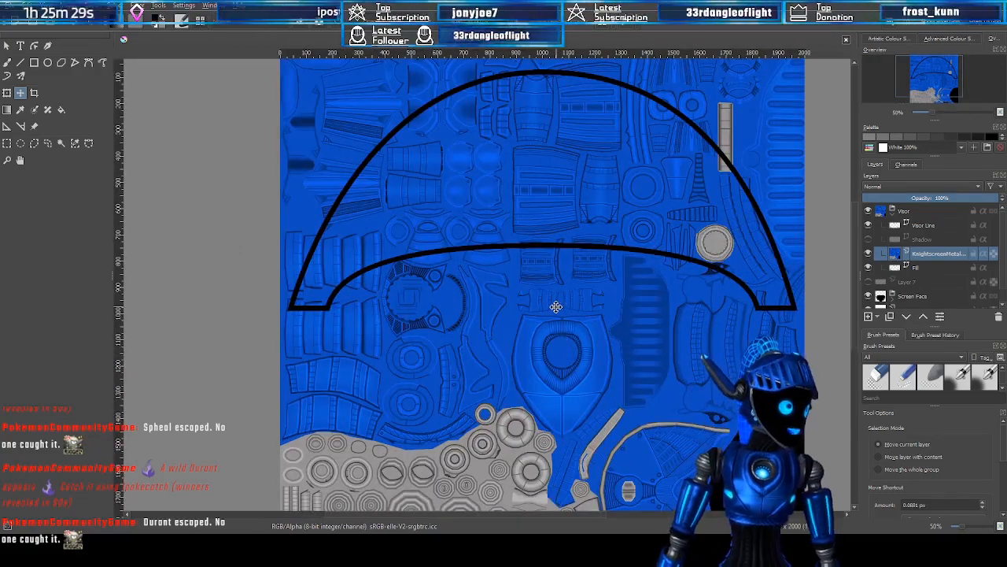
scroll(553, 310, "down", 1)
scroll(553, 310, "up", 1)
left_click_drag(933, 86, 929, 95)
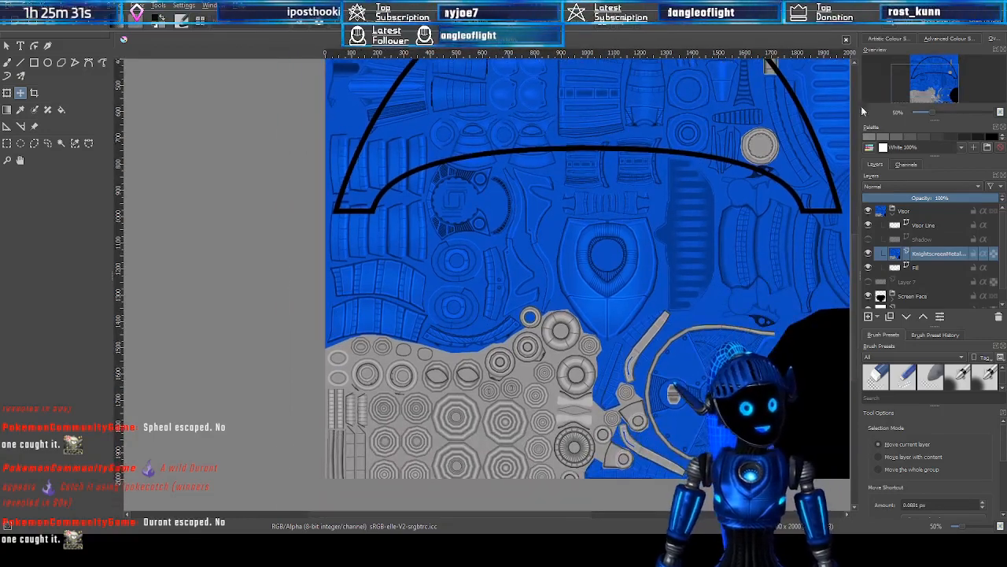
scroll(399, 170, "up", 1)
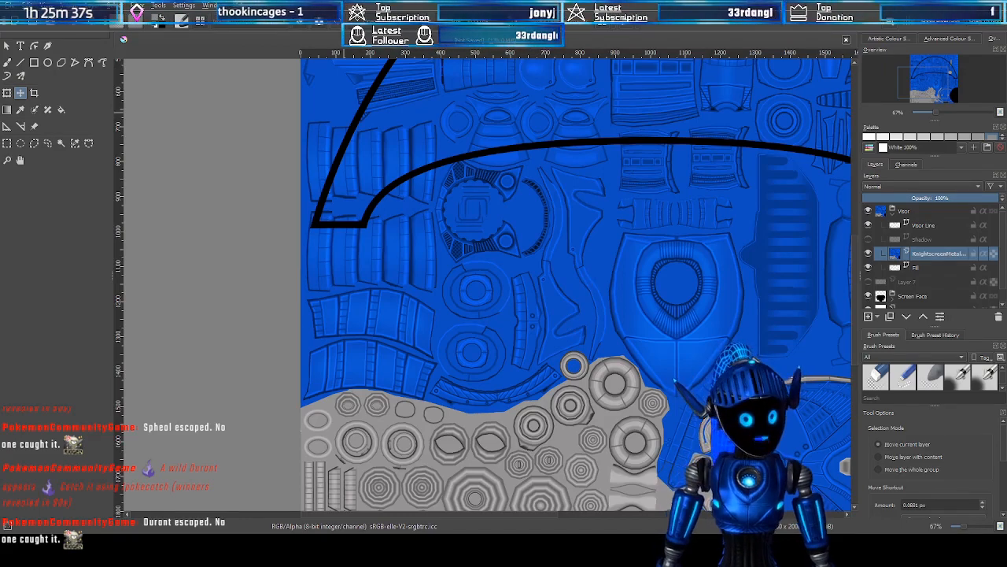
left_click(808, 359)
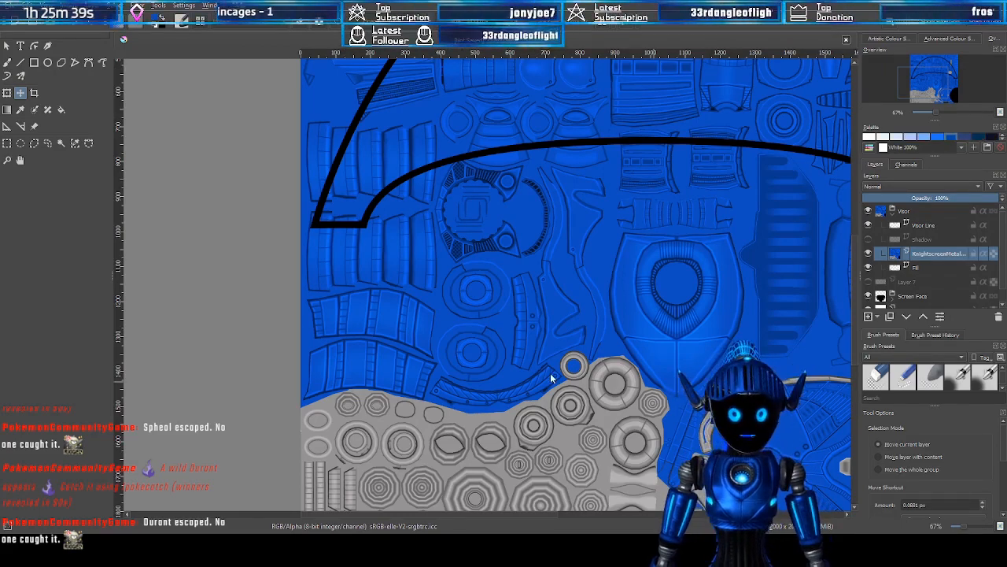
left_click_drag(923, 95, 929, 81)
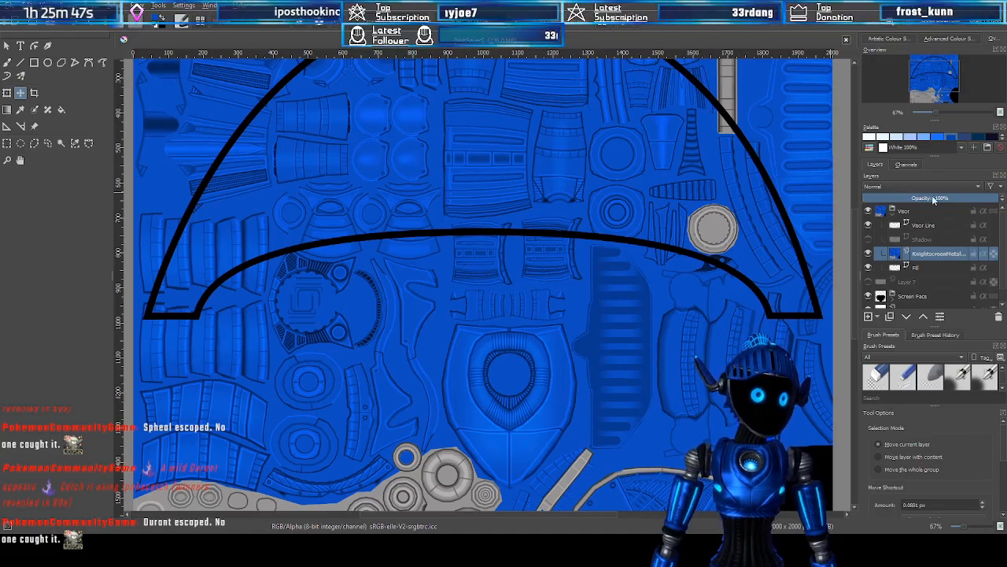
mouse_move(953, 74)
left_mouse_down()
mouse_move(947, 91)
mouse_move(935, 61)
mouse_move(938, 95)
mouse_move(942, 72)
left_mouse_up()
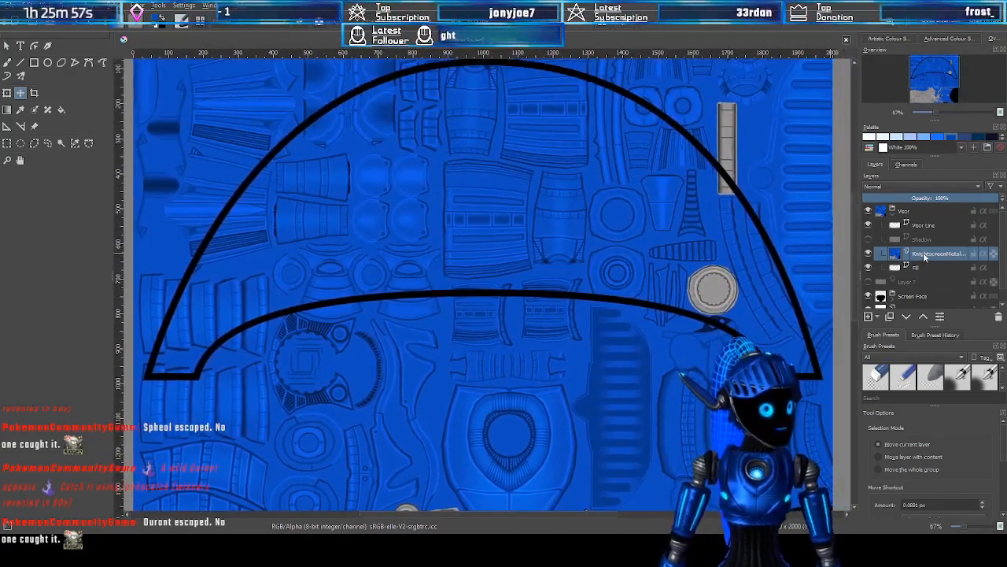
Delete the metal texture layer above Fill and show the grid again
key("shift+Delete")
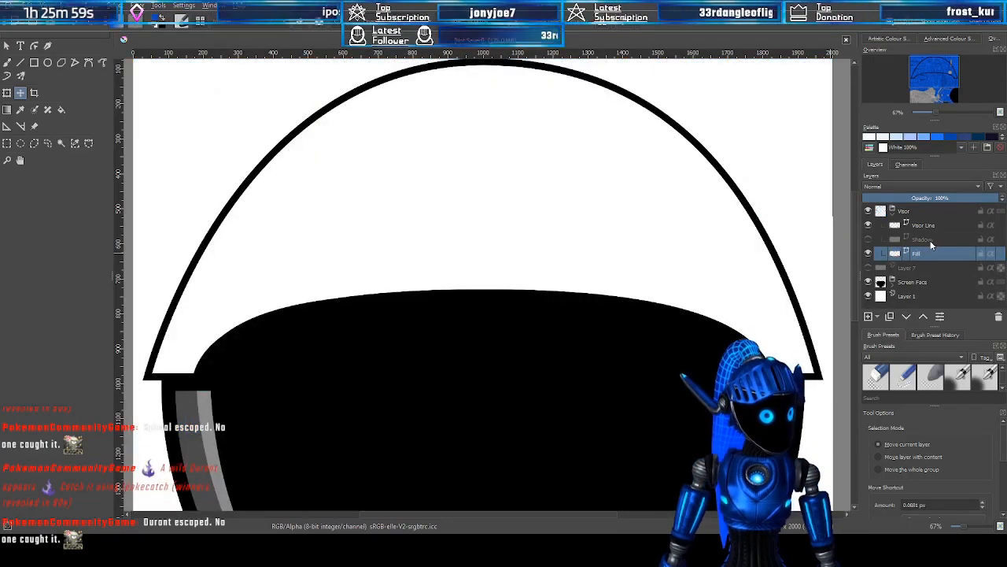
left_click(949, 76)
left_click_drag(947, 74, 940, 74)
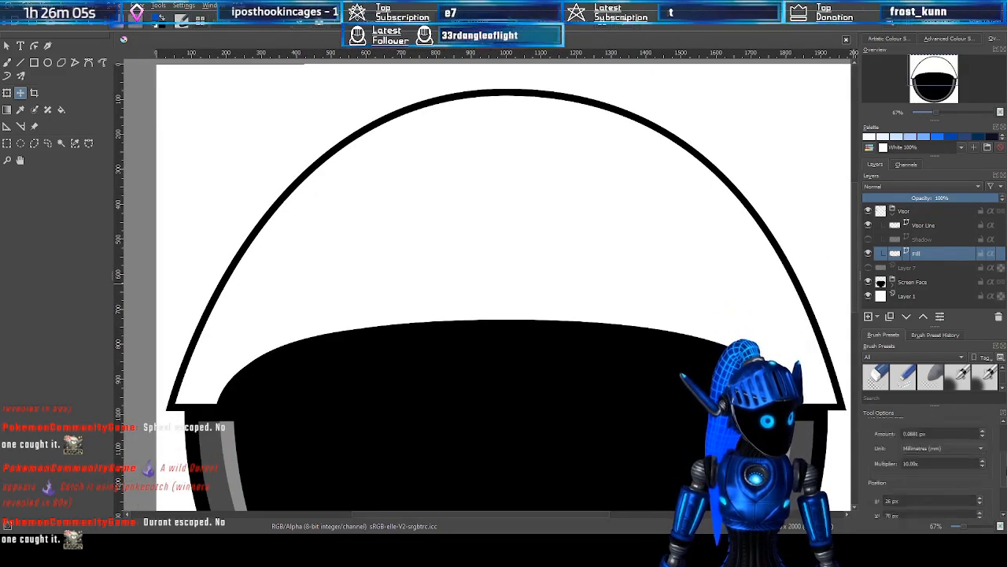
scroll(585, 215, "down", 1)
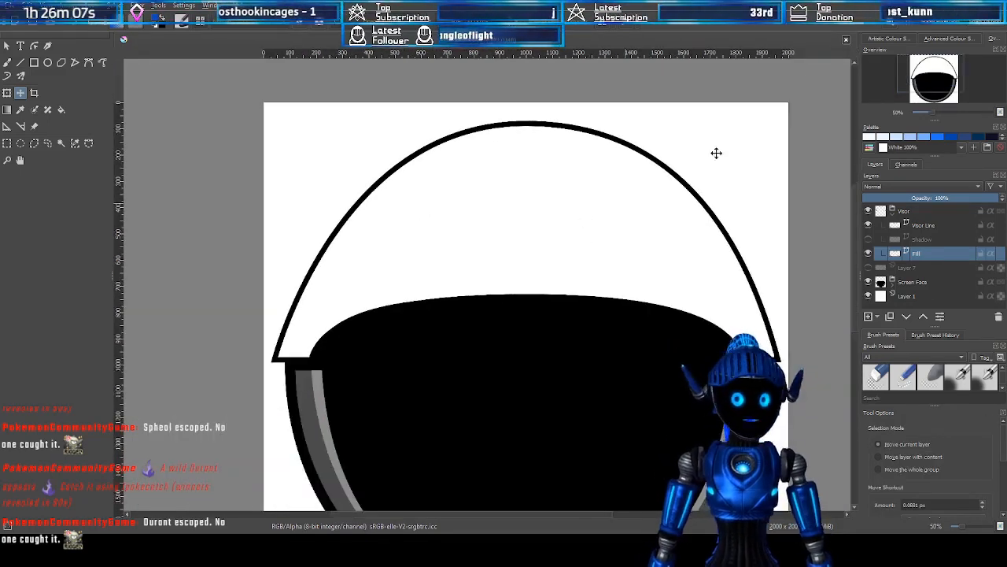
left_click(906, 23)
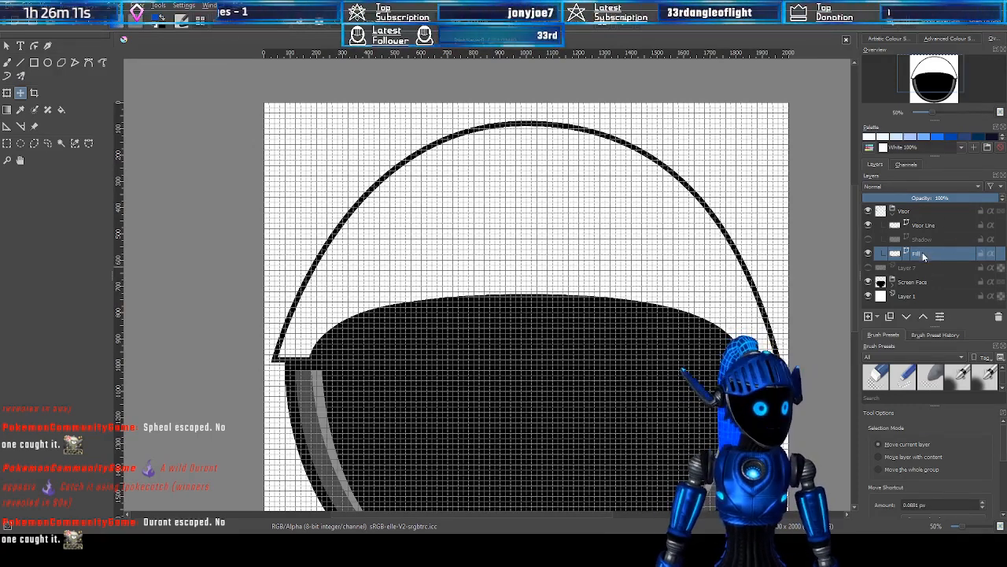
Hide Visor Line and give the visor shape on the Fill layer a solid dark grey fill
left_click(6, 45)
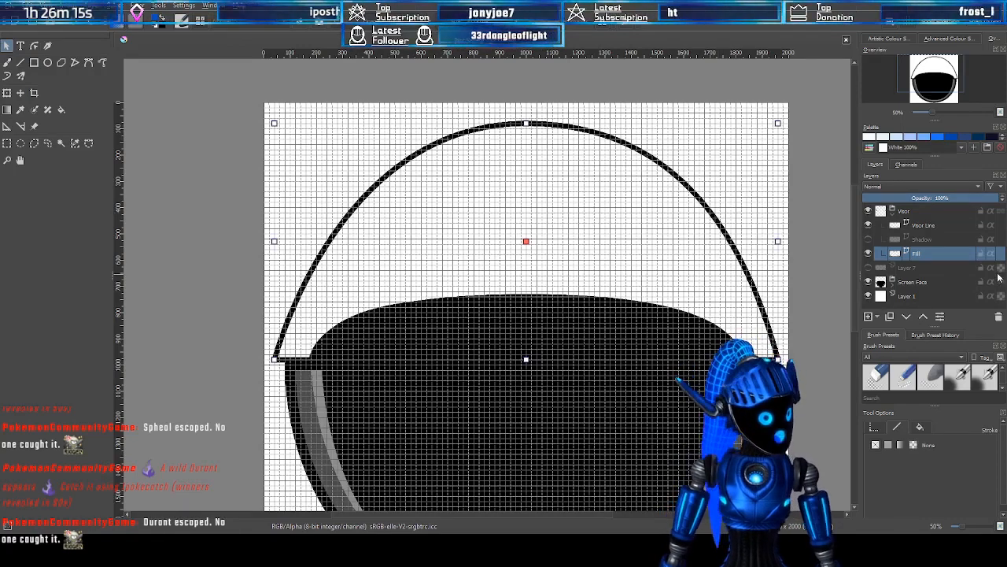
left_click(902, 428)
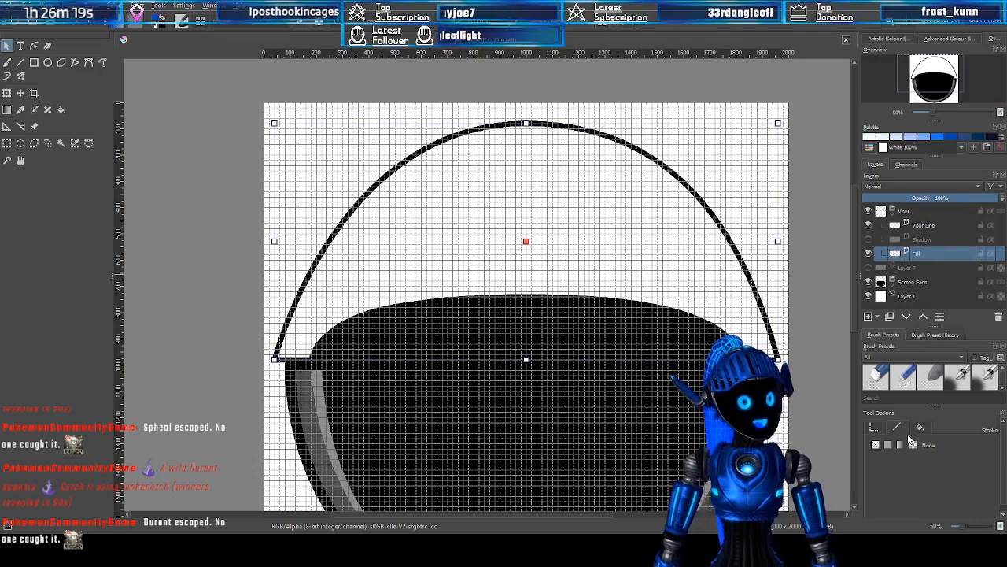
left_click(920, 426)
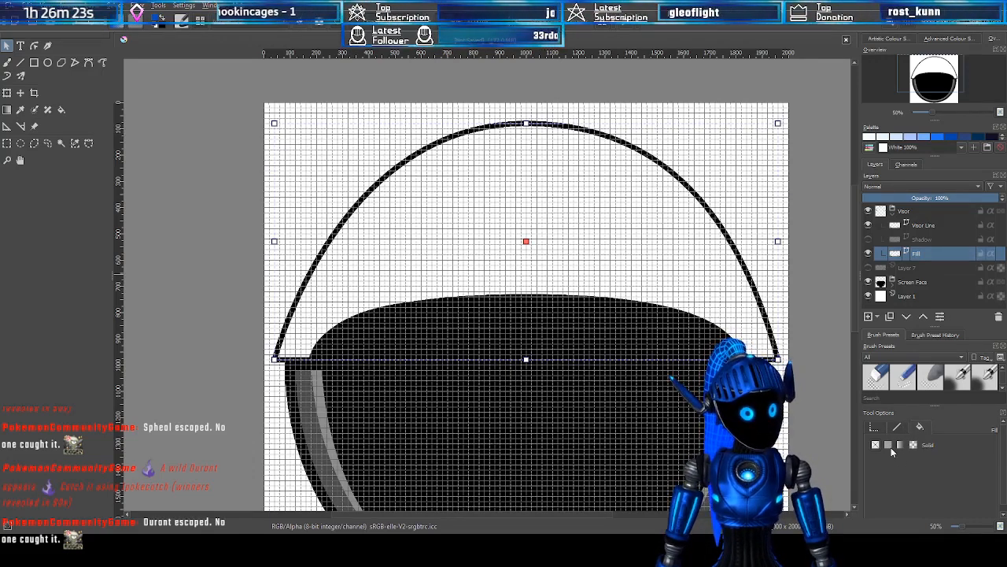
left_click(32, 47)
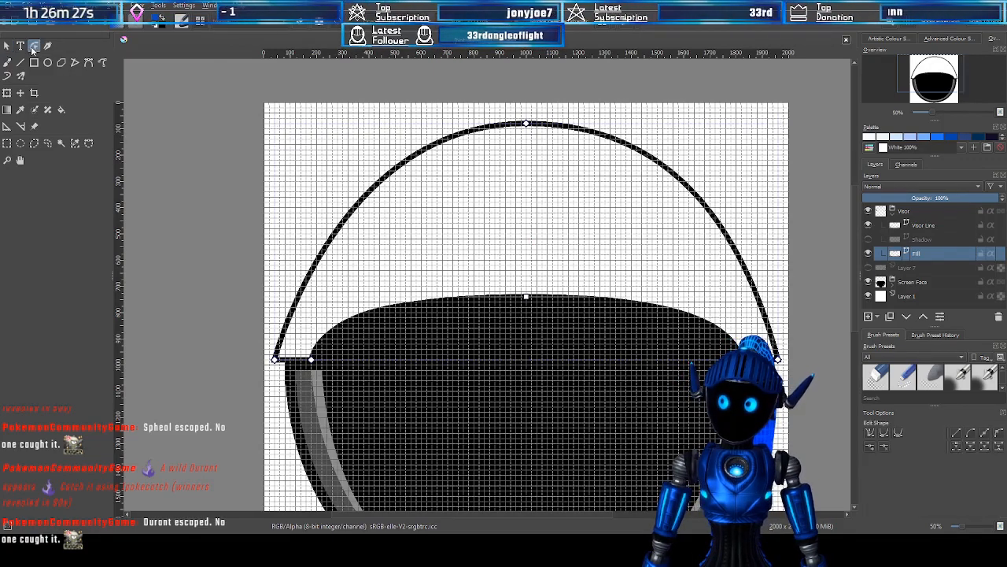
left_click(7, 45)
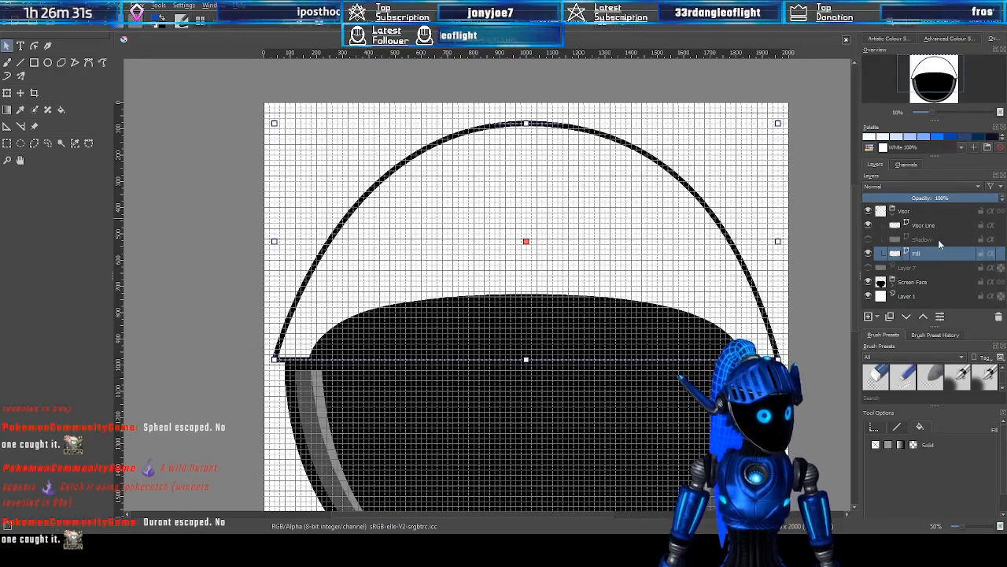
left_click(868, 225)
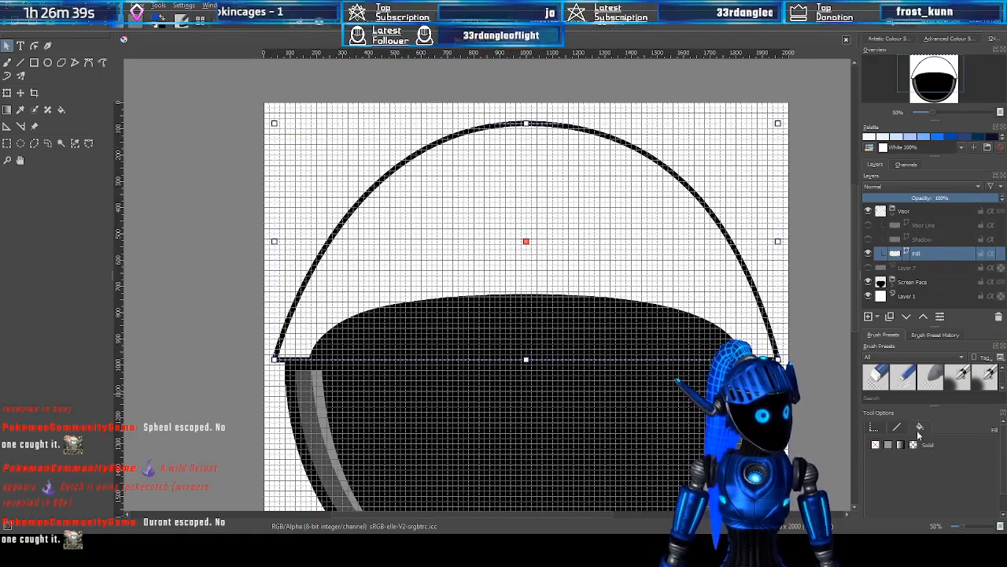
left_click(889, 445)
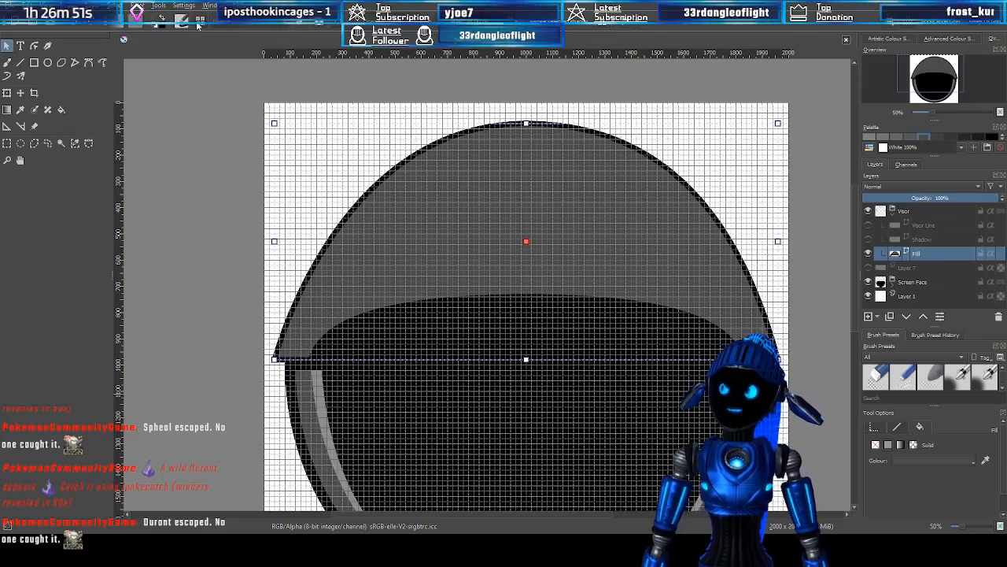
left_click(8, 63)
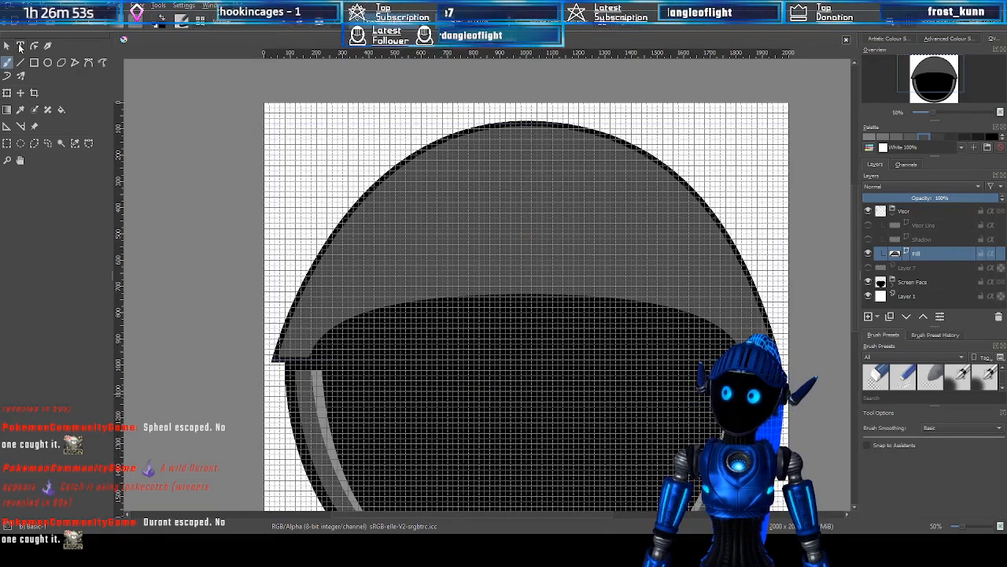
left_click(7, 46)
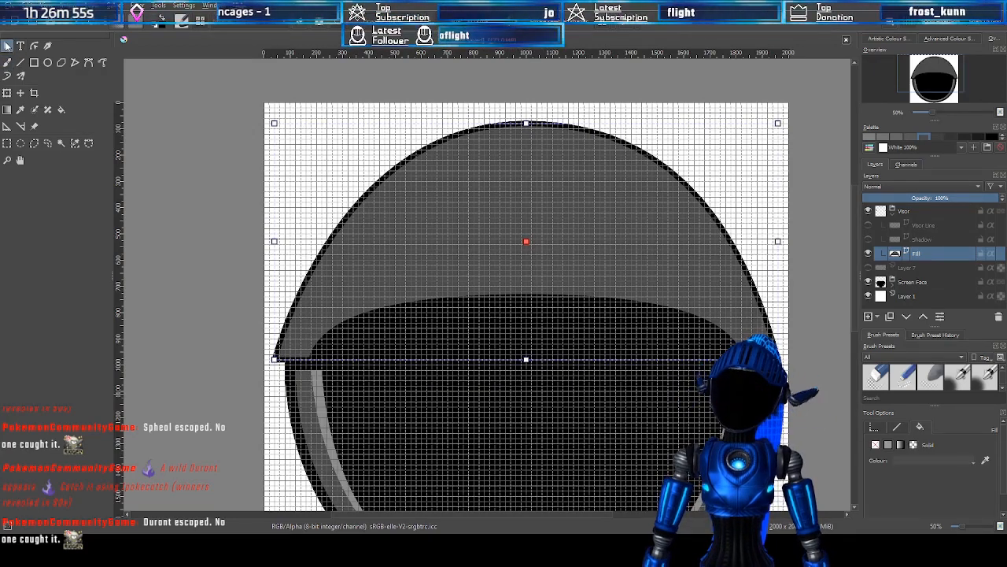
Insert the Knightscreen metal texture as a layer above Shadow in the Visor group and hide the grid
left_click(939, 237)
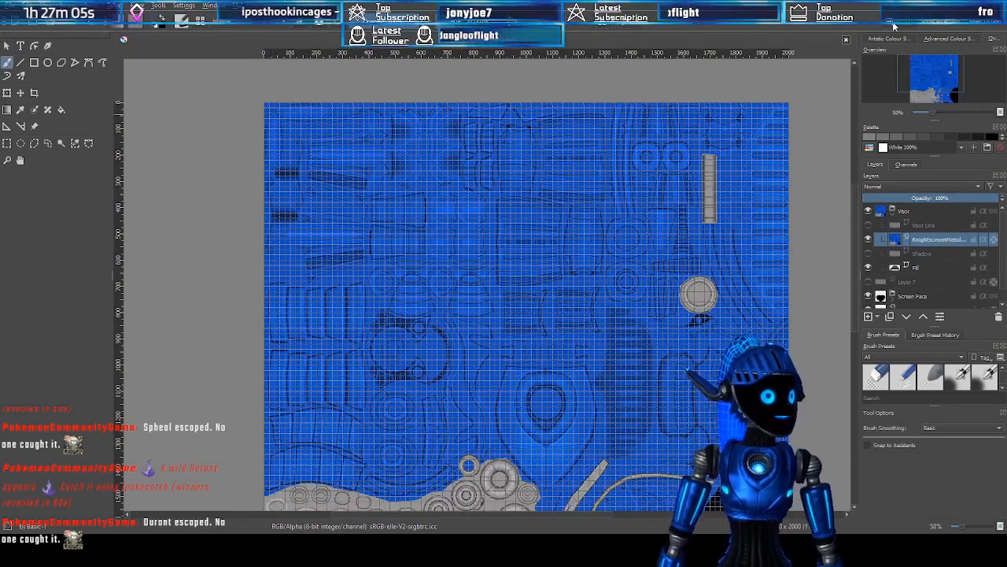
scroll(692, 148, "up", 1)
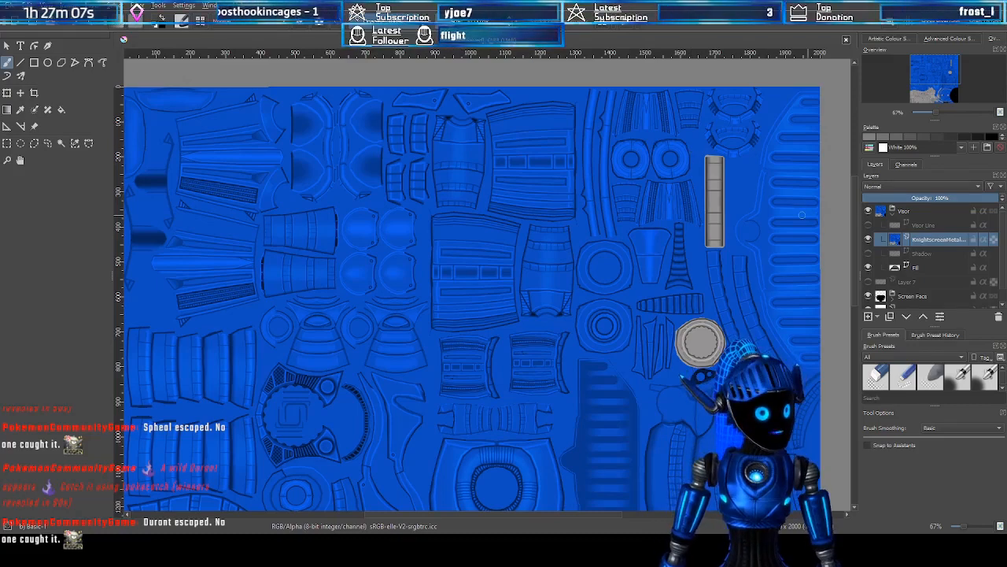
scroll(772, 219, "up", 1)
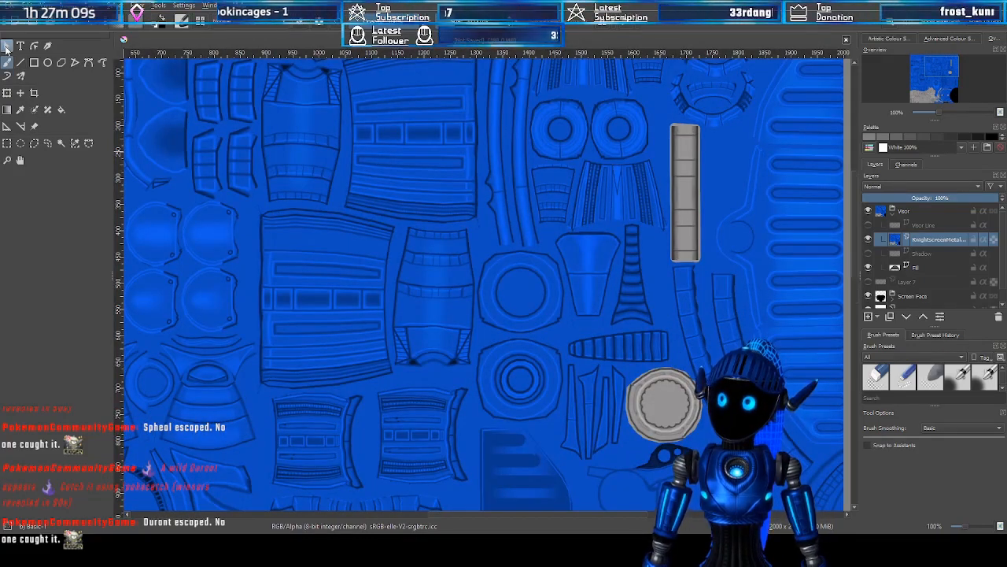
Sample the texture's blue, add a paint layer above the texture, and stamp a large round blue brush dab
left_click(7, 47)
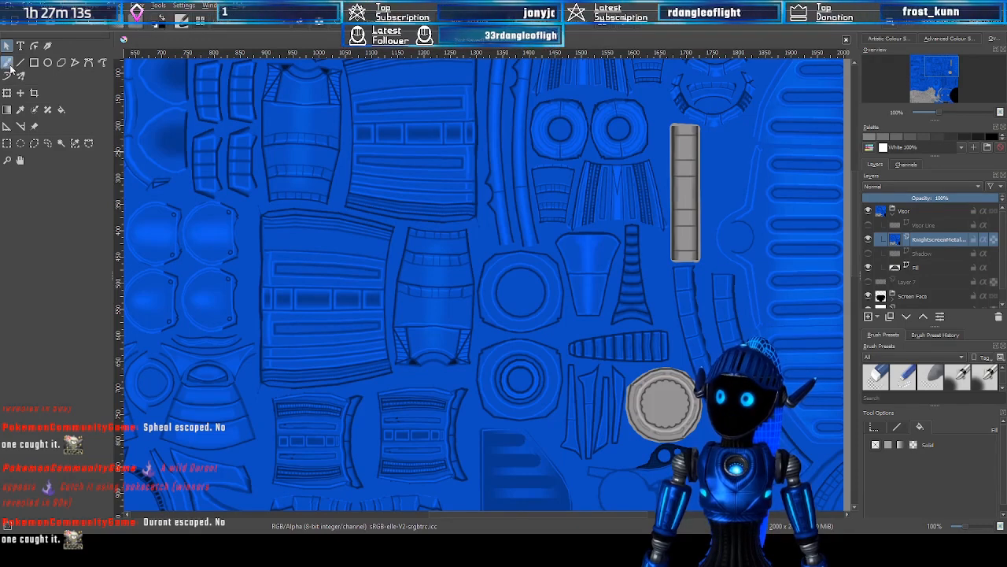
left_click(9, 64)
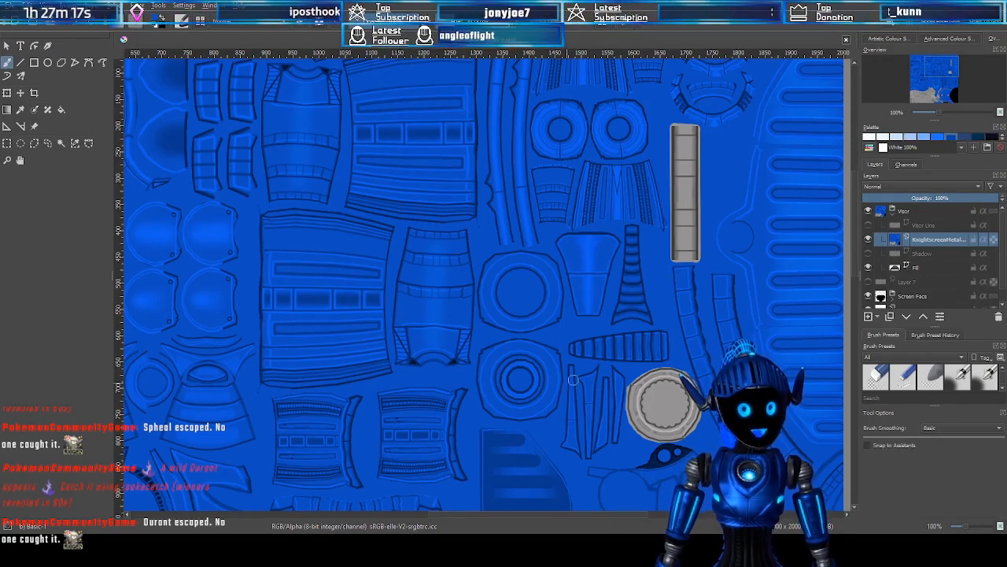
left_click(869, 316)
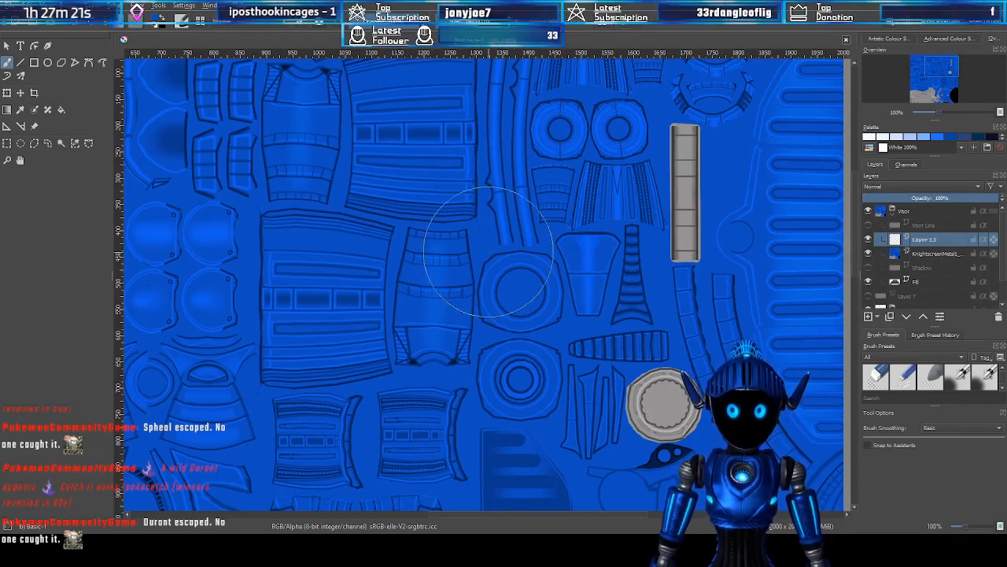
left_click(460, 242)
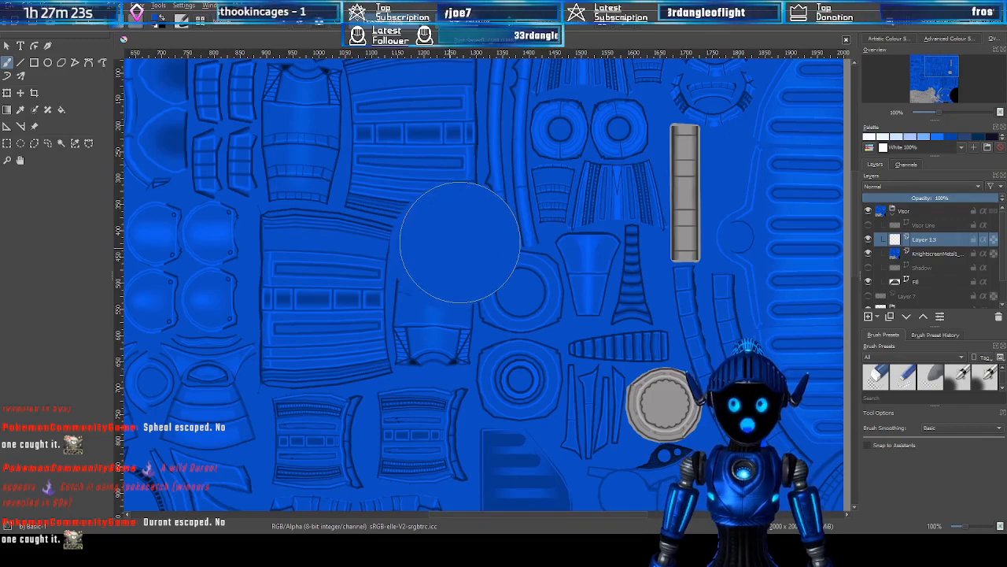
Delete the Knightscreen metal texture layer from the Visor group and select the visor shape on the Fill layer
left_click(937, 255)
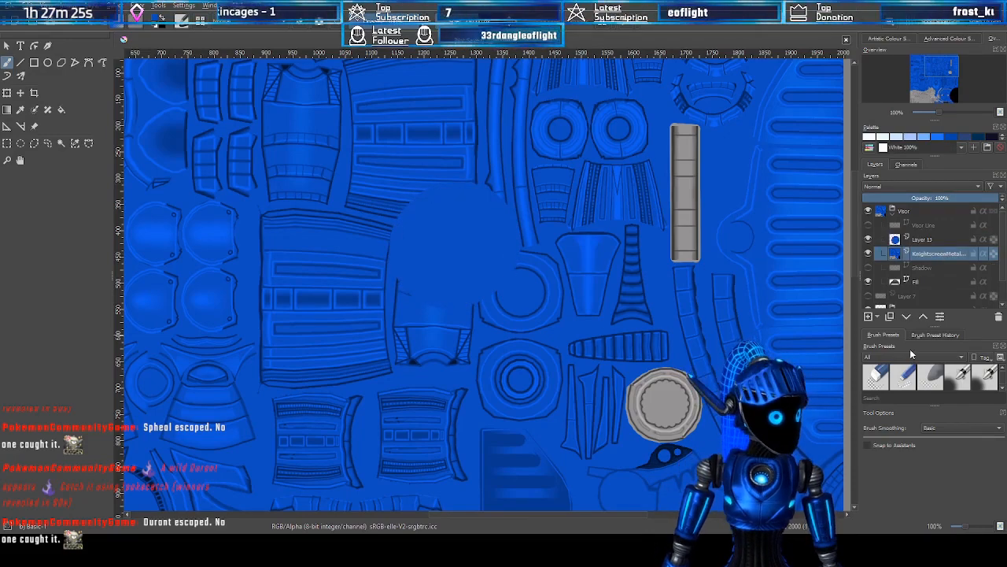
key("shift+Delete")
scroll(613, 258, "down", 2)
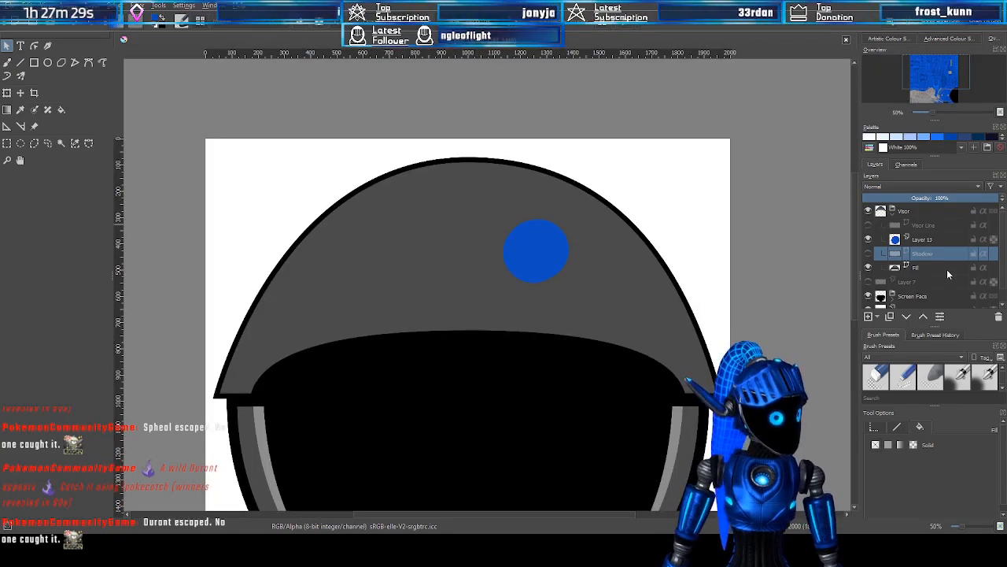
left_click(937, 267)
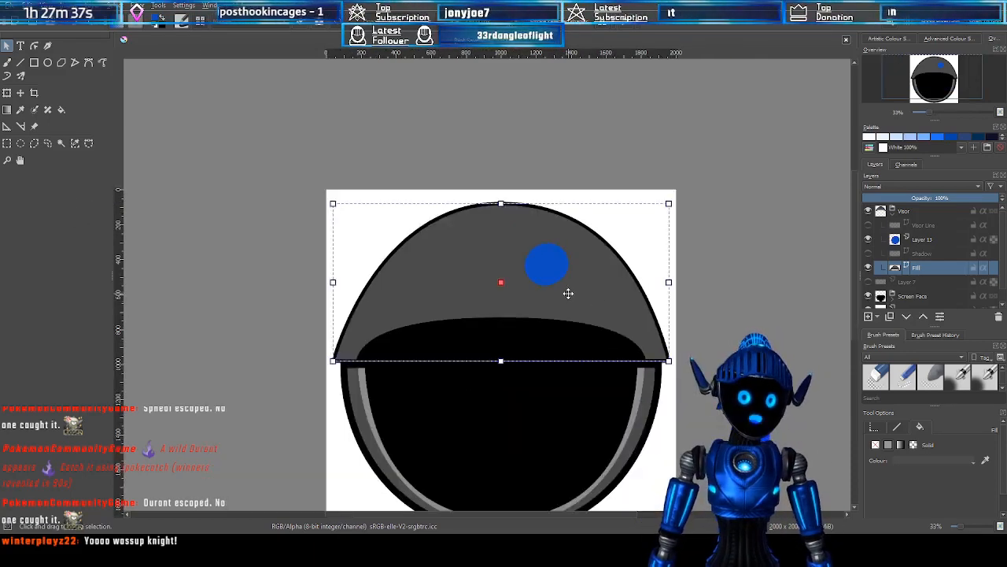
scroll(567, 292, "down", 1)
scroll(565, 292, "up", 1)
scroll(567, 299, "down", 1)
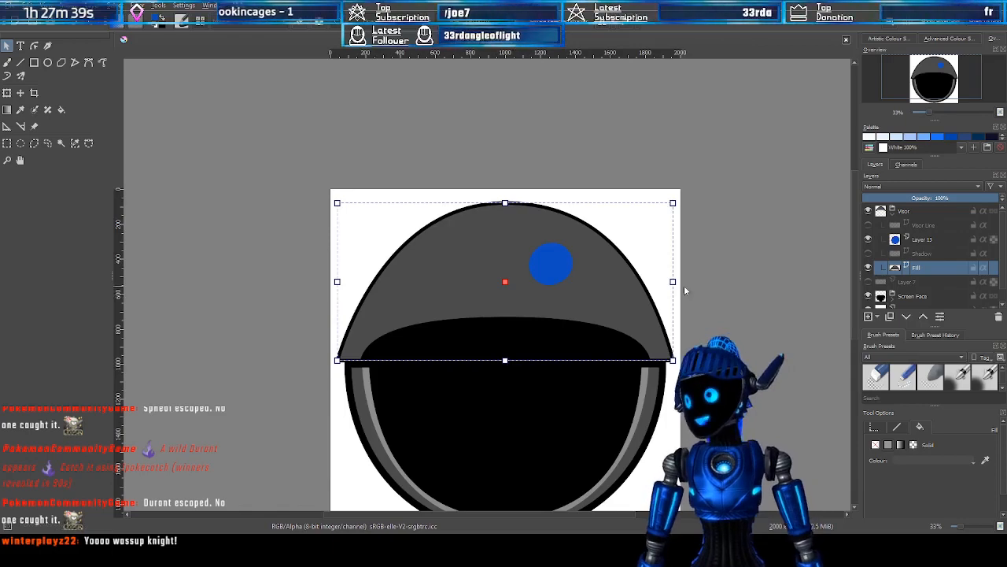
left_click(924, 101)
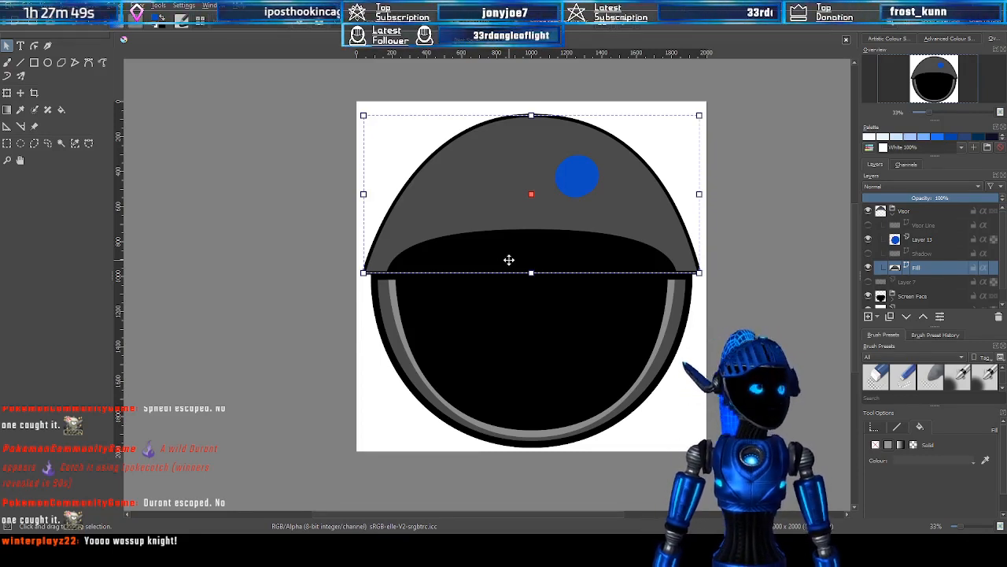
scroll(225, 329, "up", 2)
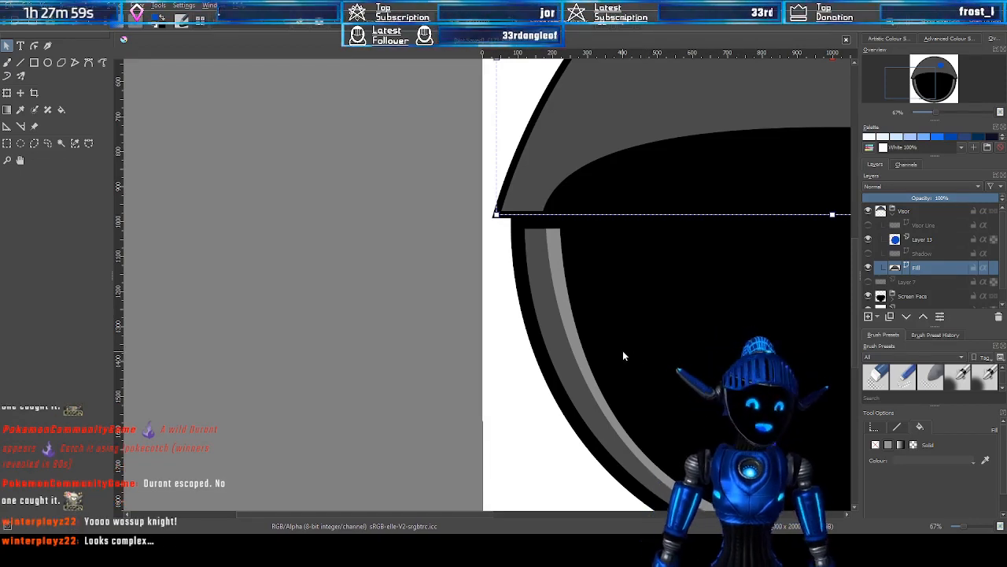
scroll(624, 355, "down", 1)
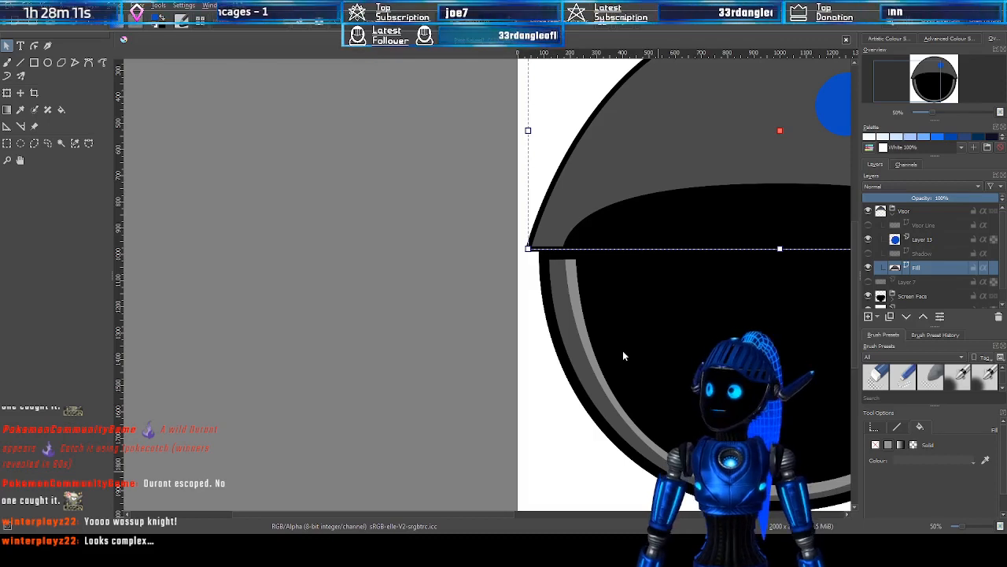
left_click_drag(881, 89, 902, 87)
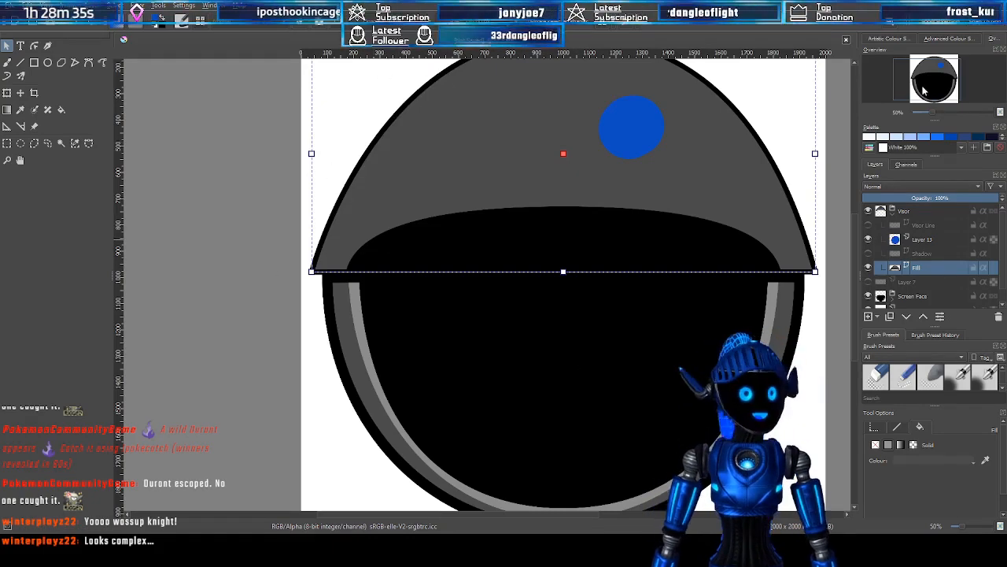
left_click_drag(924, 92, 931, 88)
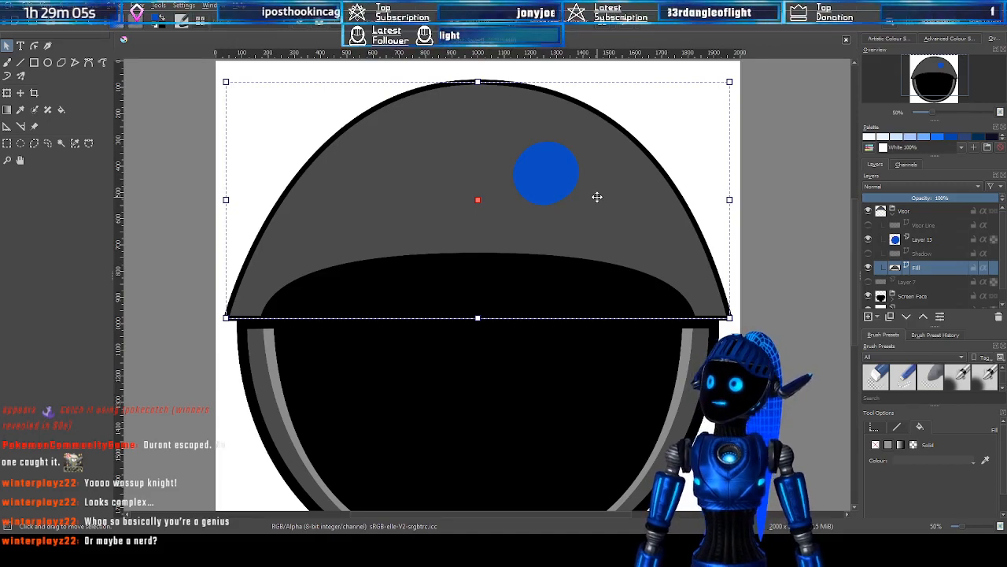
left_click_drag(931, 66, 927, 78)
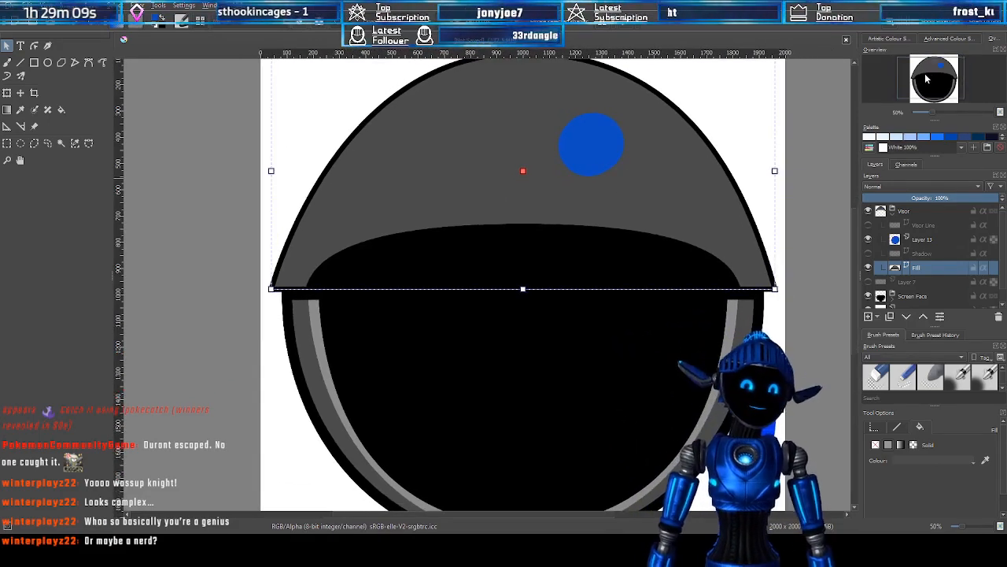
scroll(567, 338, "up", 1)
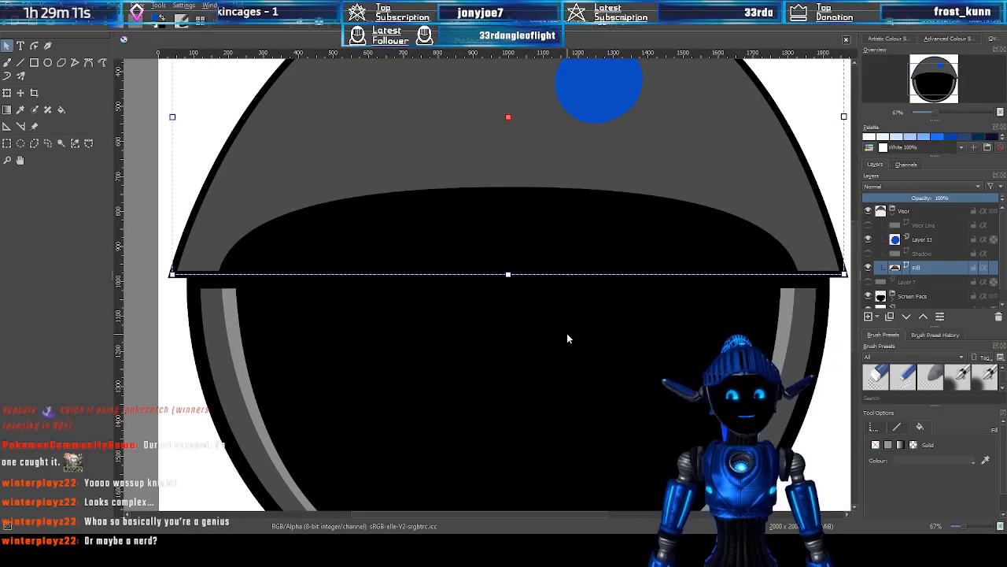
left_click_drag(940, 84, 937, 67)
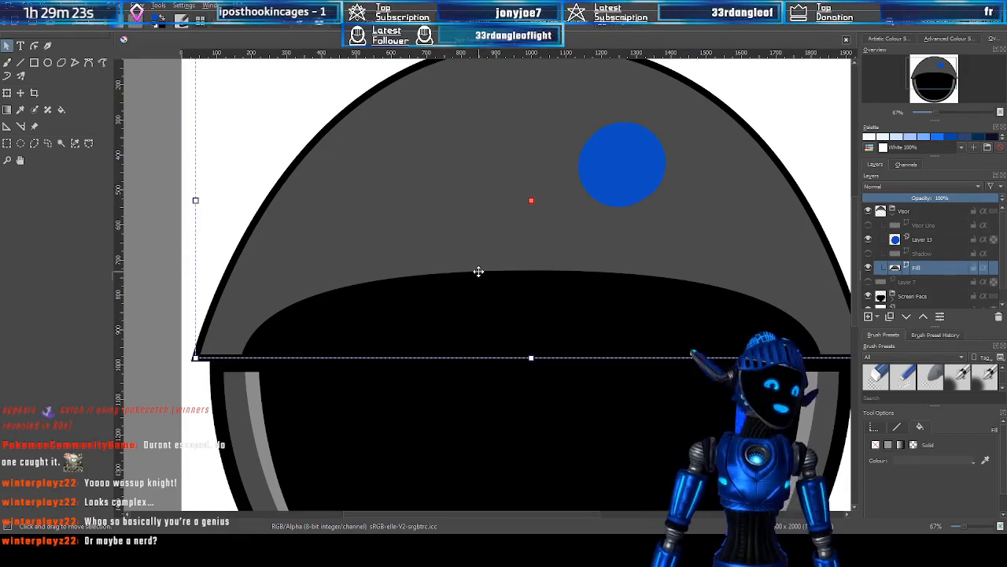
left_click_drag(966, 94, 936, 82)
scroll(661, 254, "down", 1)
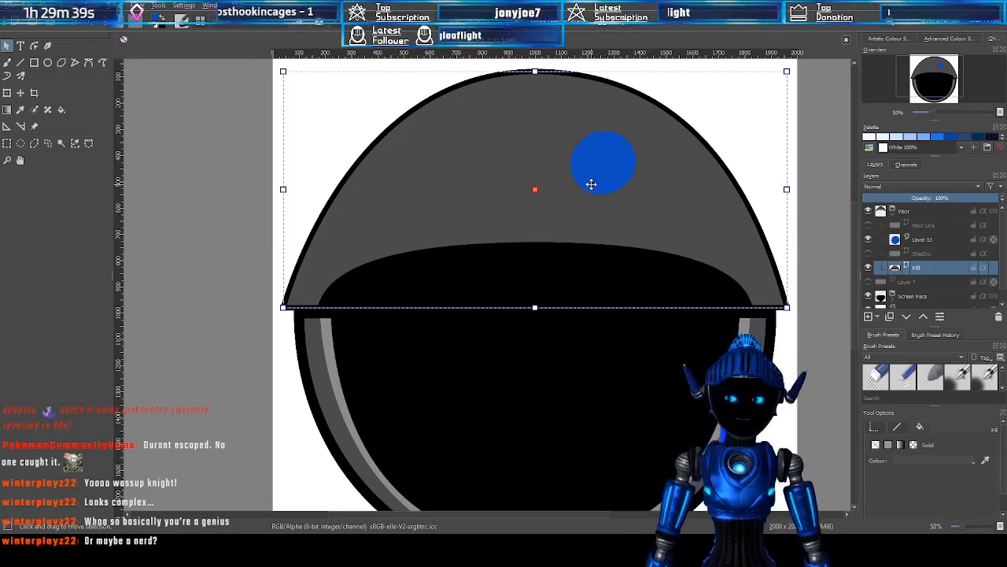
left_click_drag(928, 91, 930, 93)
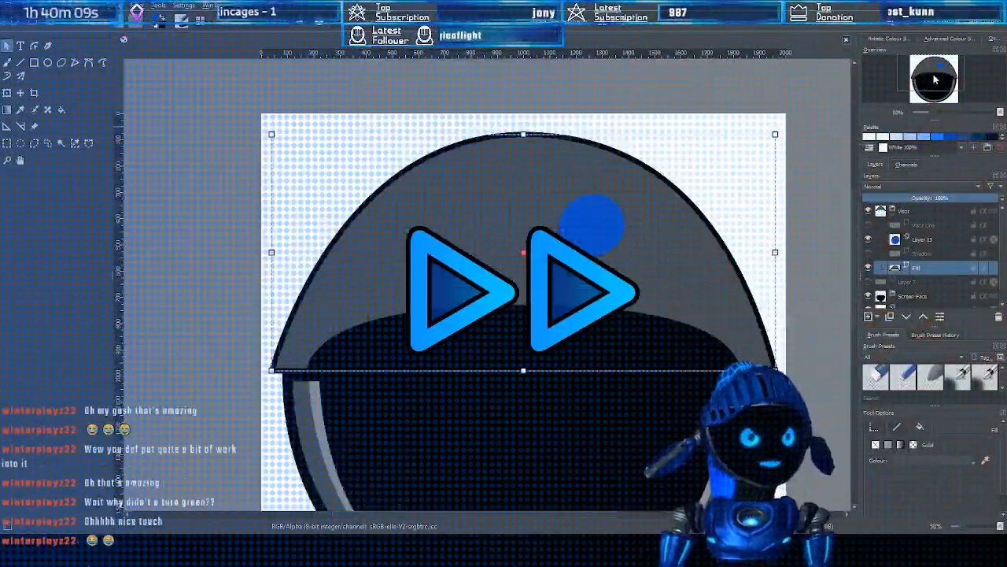
left_click_drag(934, 75, 930, 82)
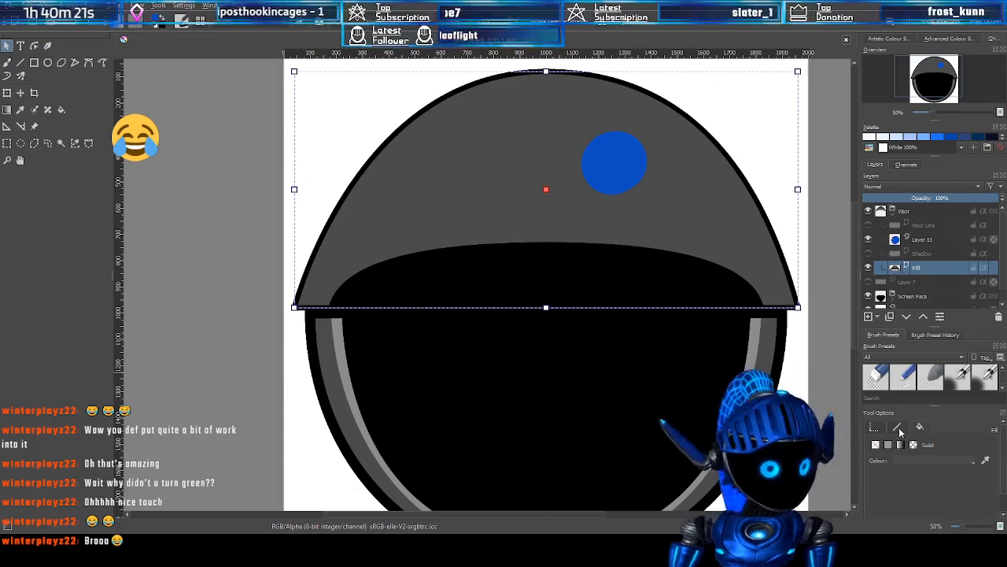
Try bright and darker blue solid fills on the visor shape and undo the colour changes
left_click(932, 332)
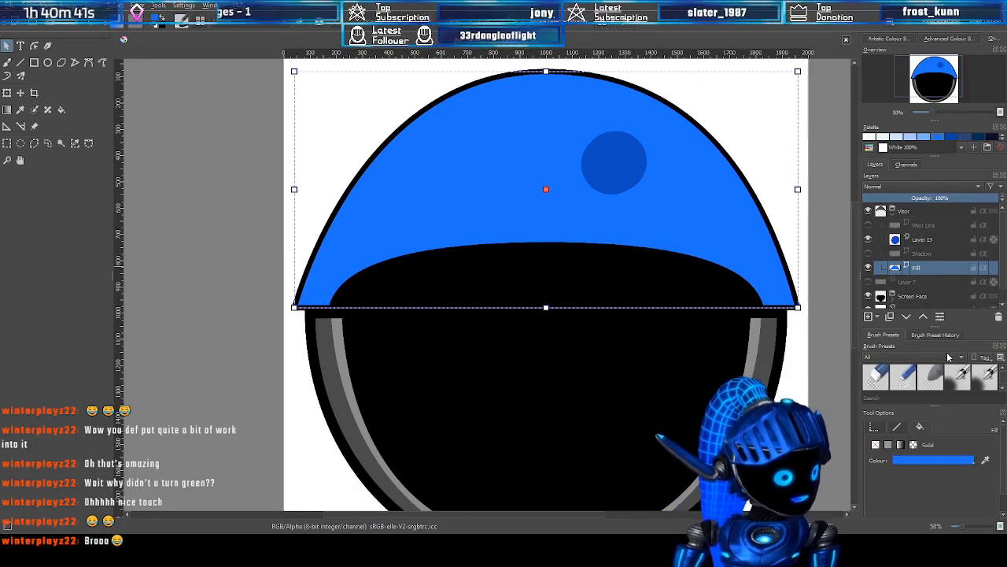
left_click(948, 443)
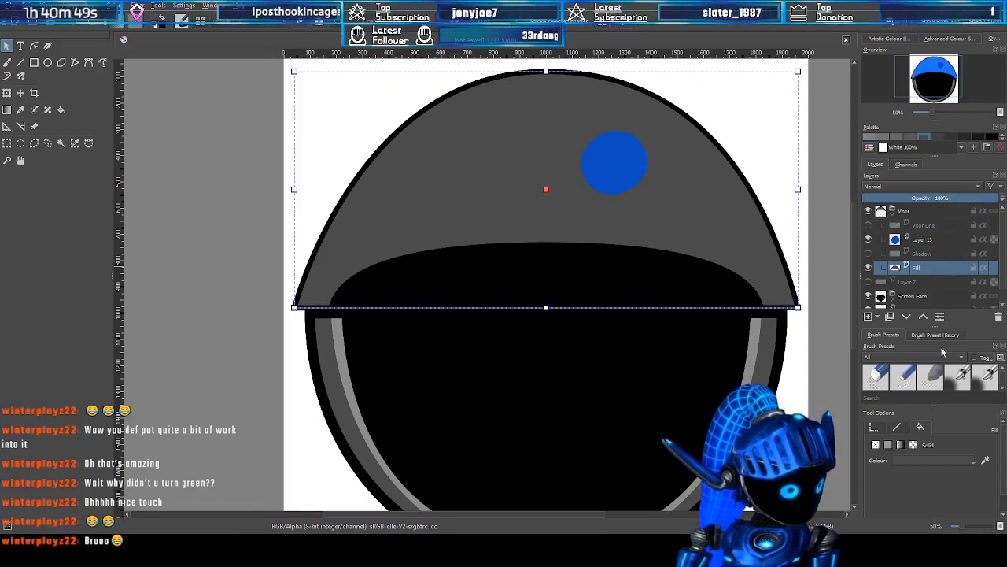
left_click(918, 444)
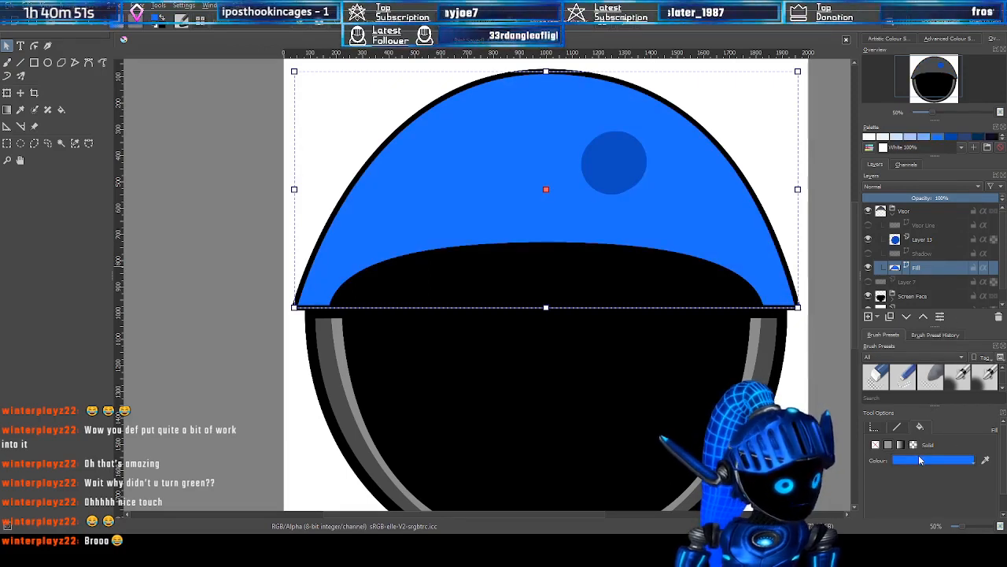
key("k")
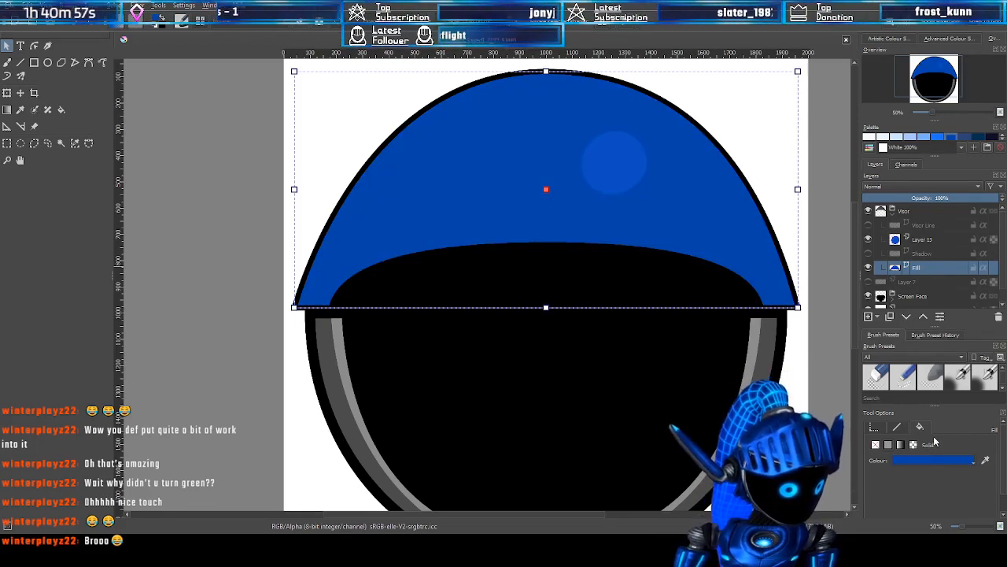
key("ctrl+z")
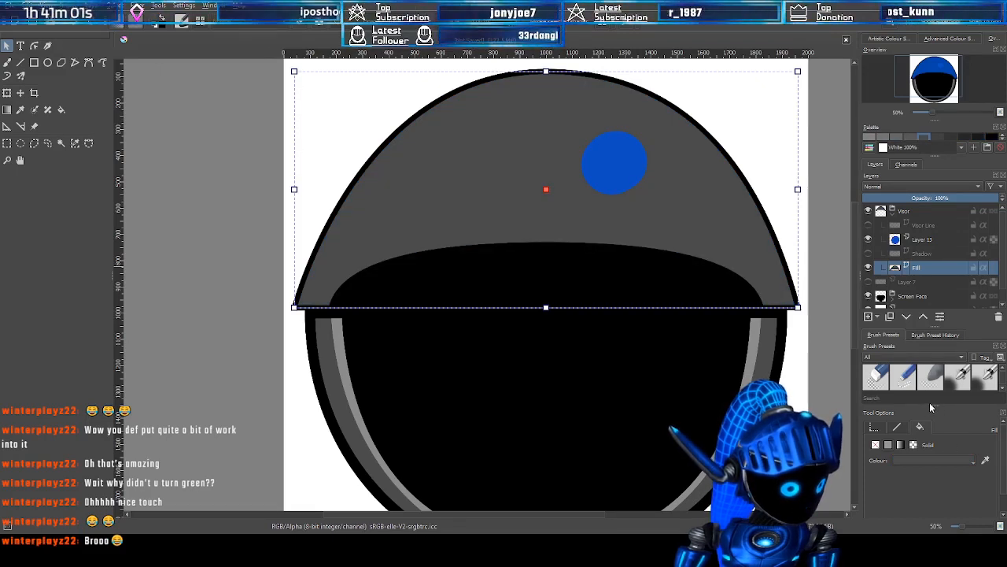
key("ctrl+z")
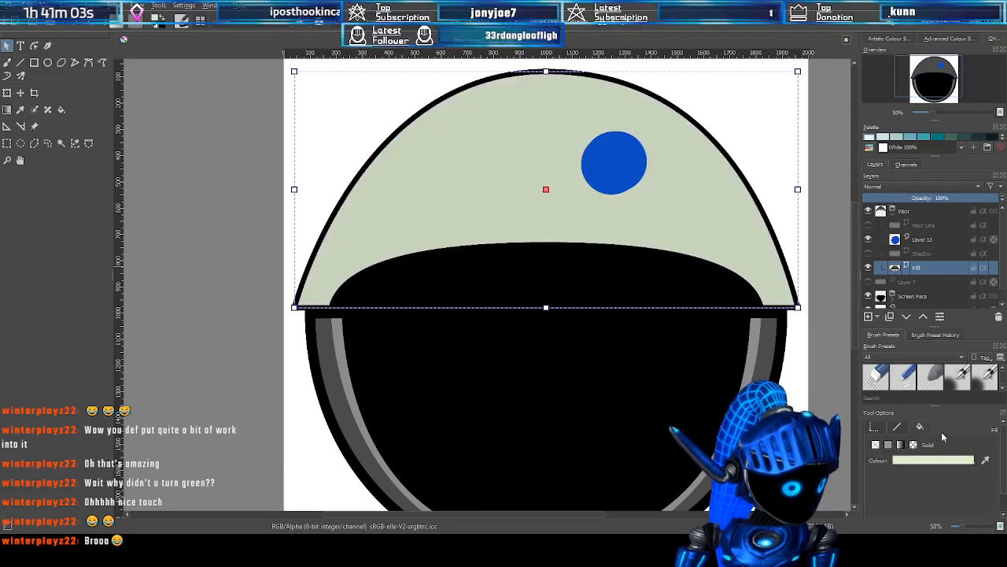
key("ctrl+z")
key("ctrl+z")
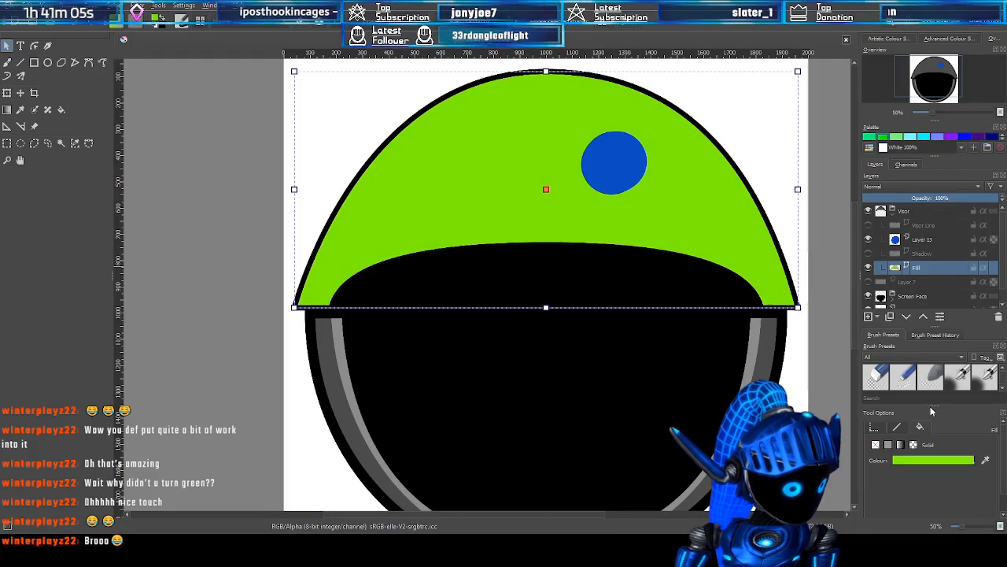
Set the solid fill of the visor shape on the Fill layer to a vivid blue close to the sampled dab
left_click_drag(930, 406, 954, 445)
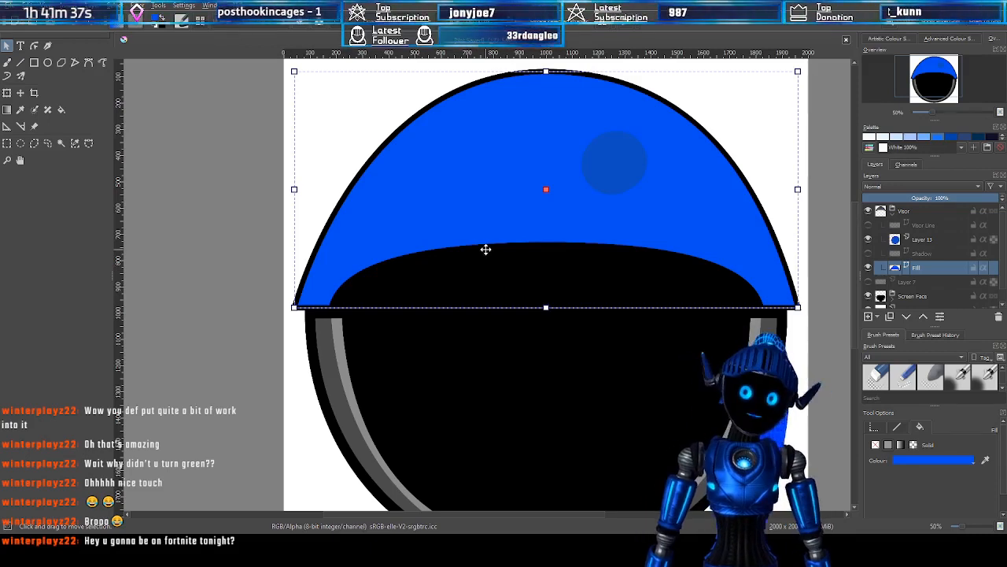
left_click(931, 71)
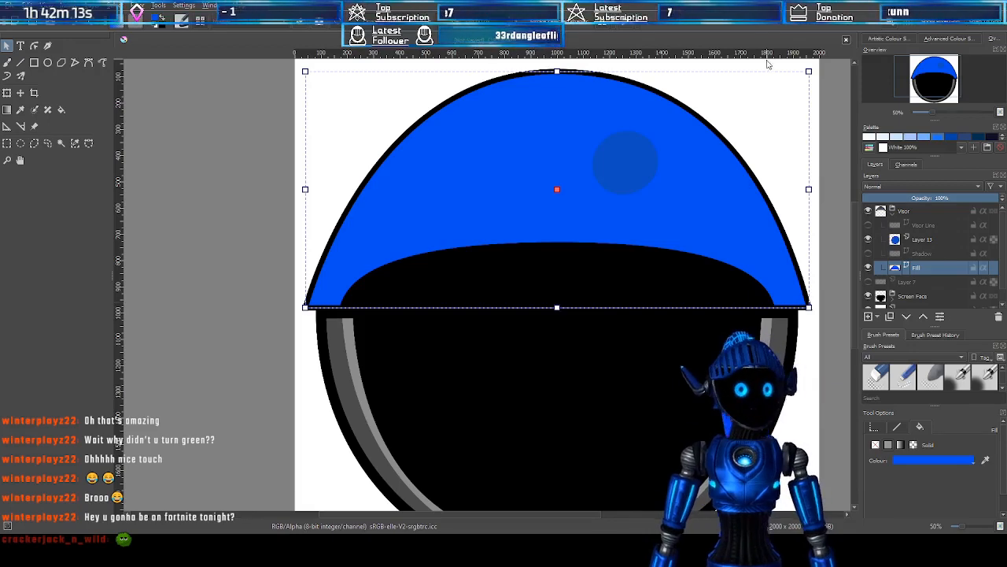
left_click_drag(829, 85, 795, 108)
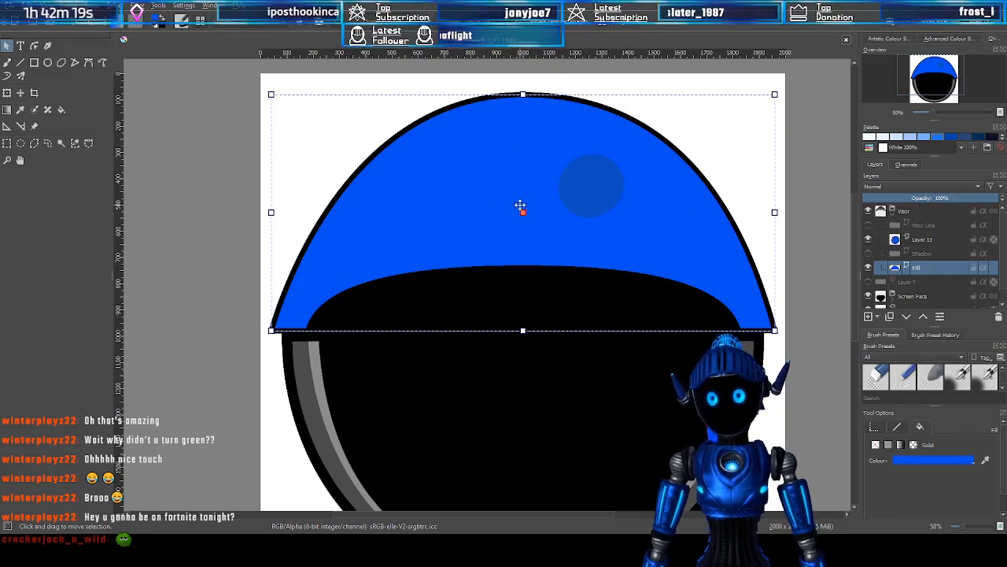
Delete the Layer 13 paint layer holding the sampled blue dab
left_click(924, 240)
key("b")
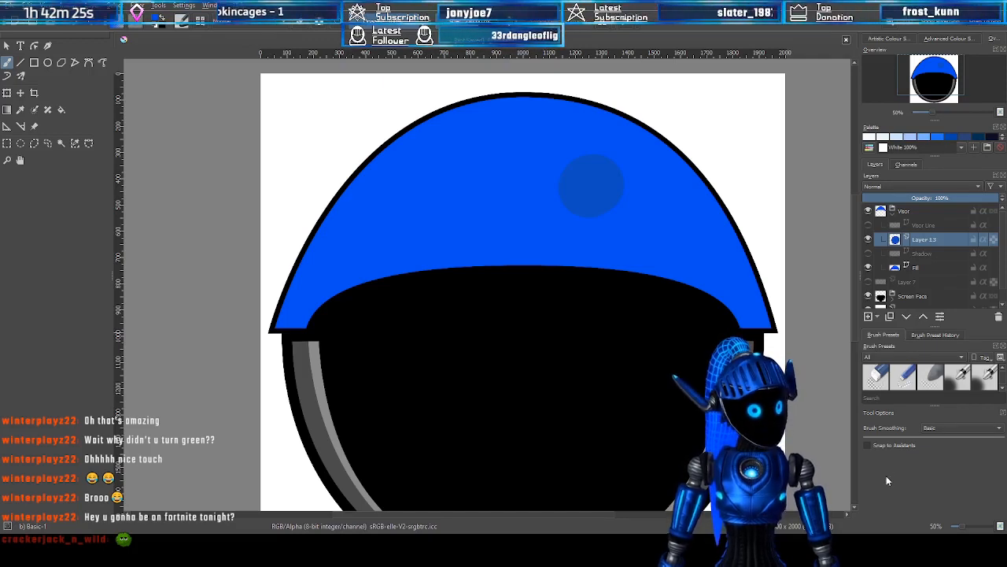
key("shift+Delete")
mouse_move(944, 82)
left_mouse_down()
mouse_move(922, 86)
mouse_move(942, 82)
left_mouse_up()
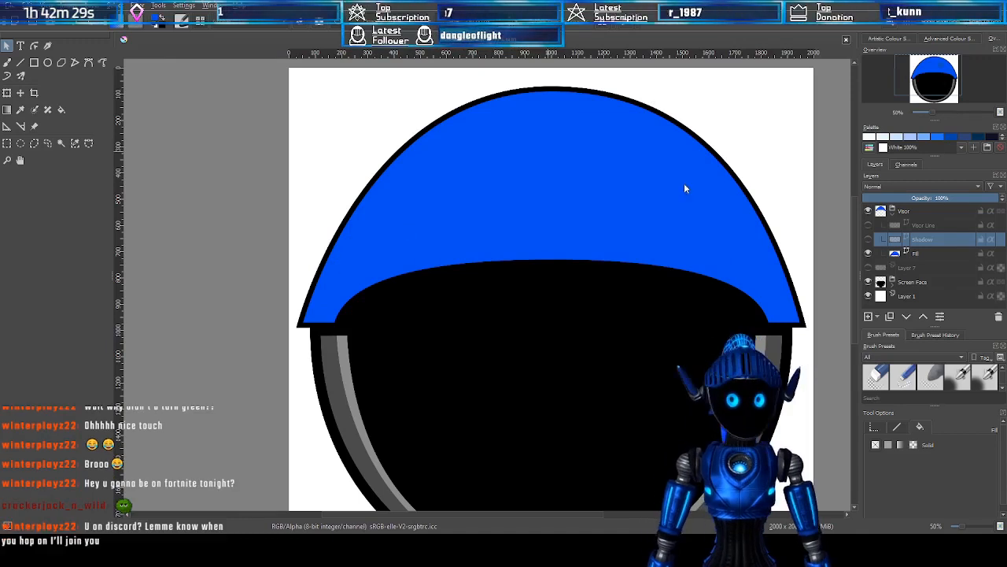
Show the Shadow layer, hide the Fill layer, and select the visor shape on Shadow
left_click(931, 252)
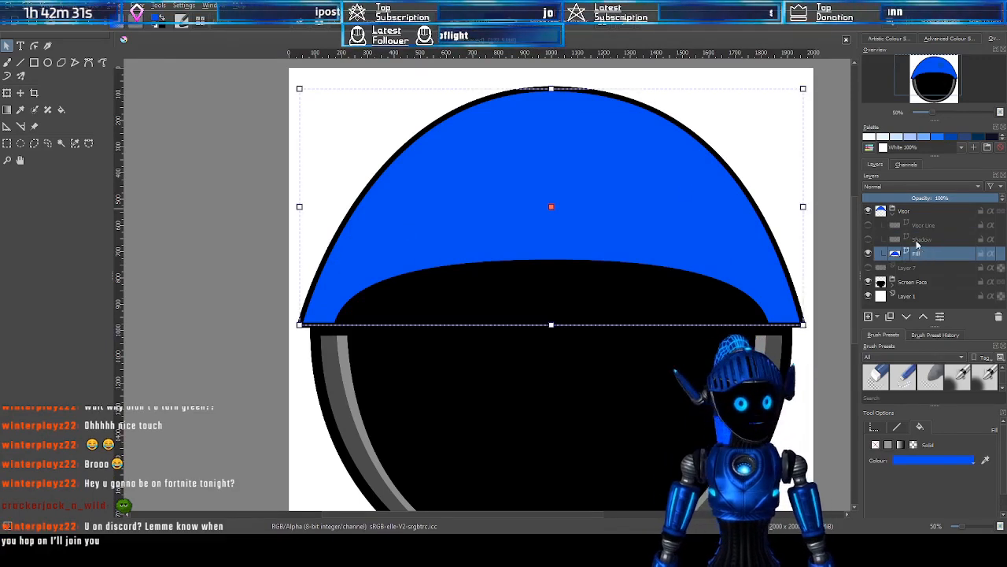
left_click(925, 239)
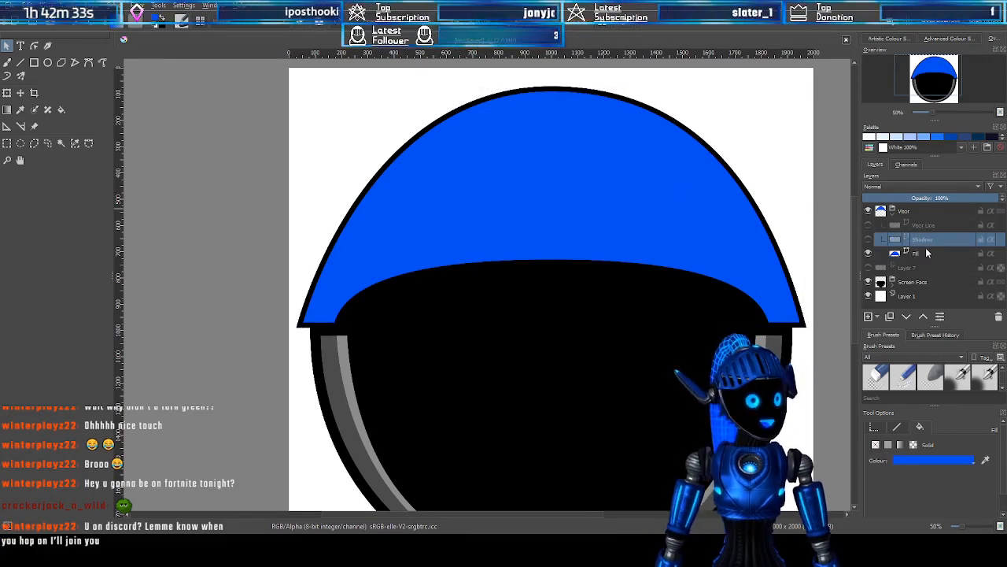
left_click(868, 239)
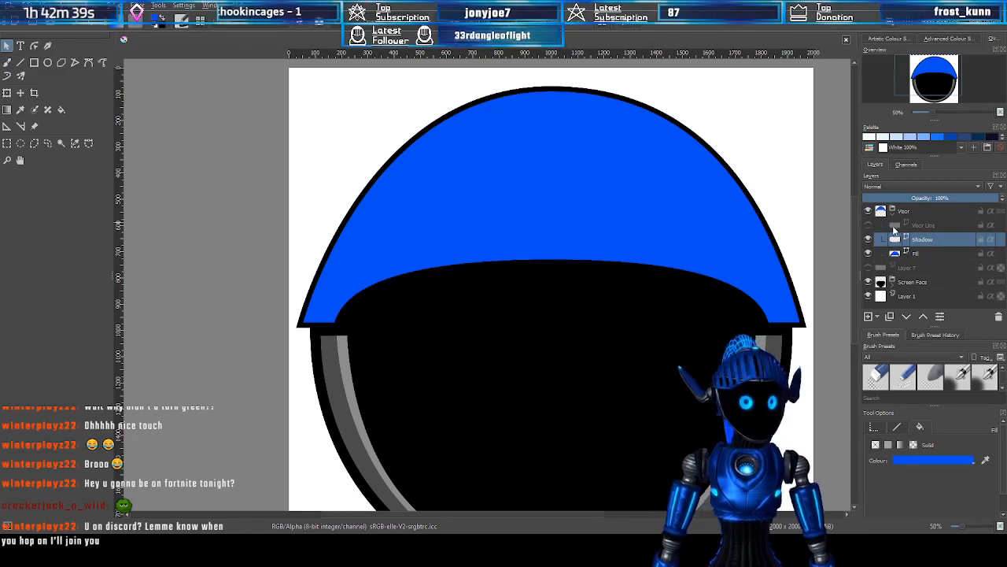
left_click(868, 253)
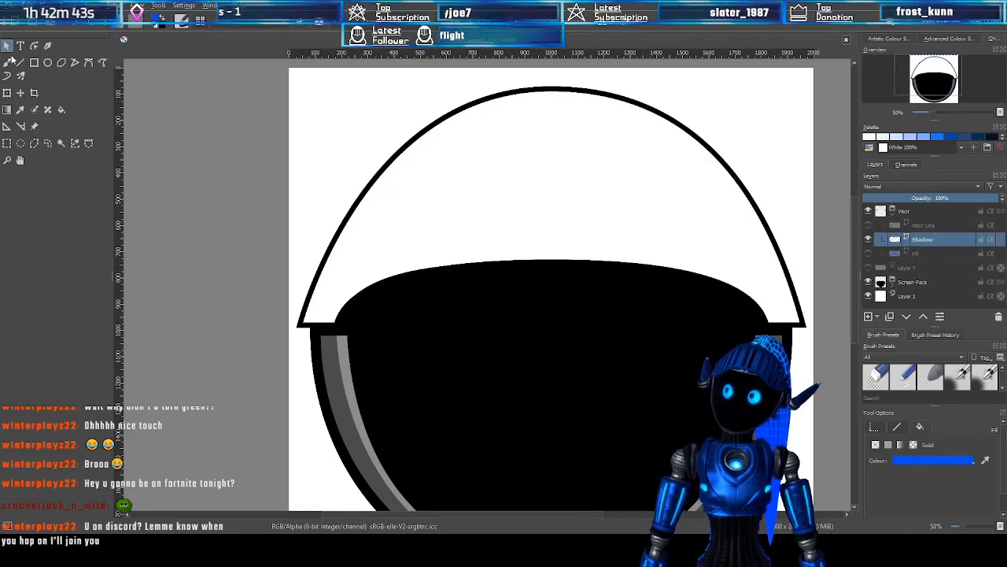
left_click(446, 129)
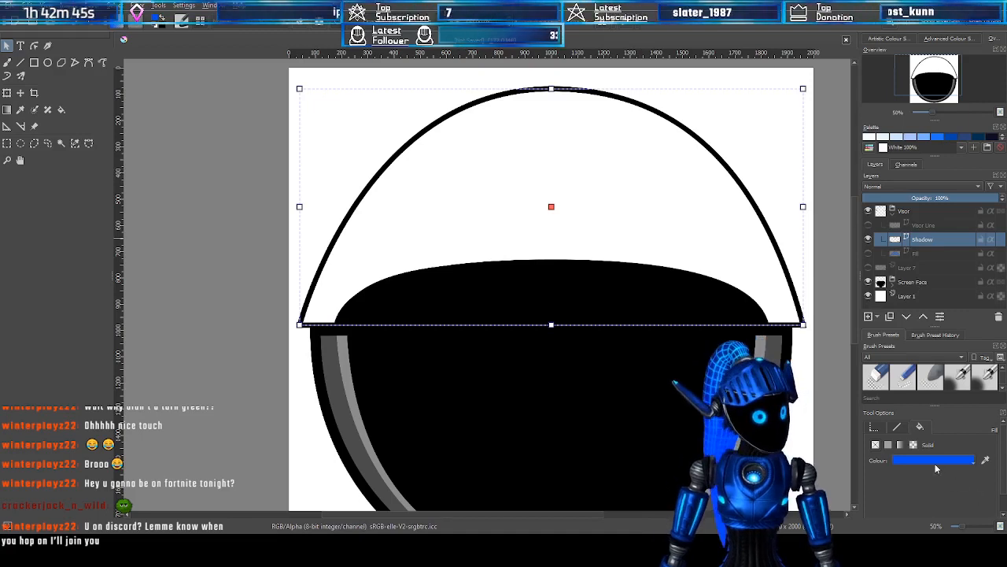
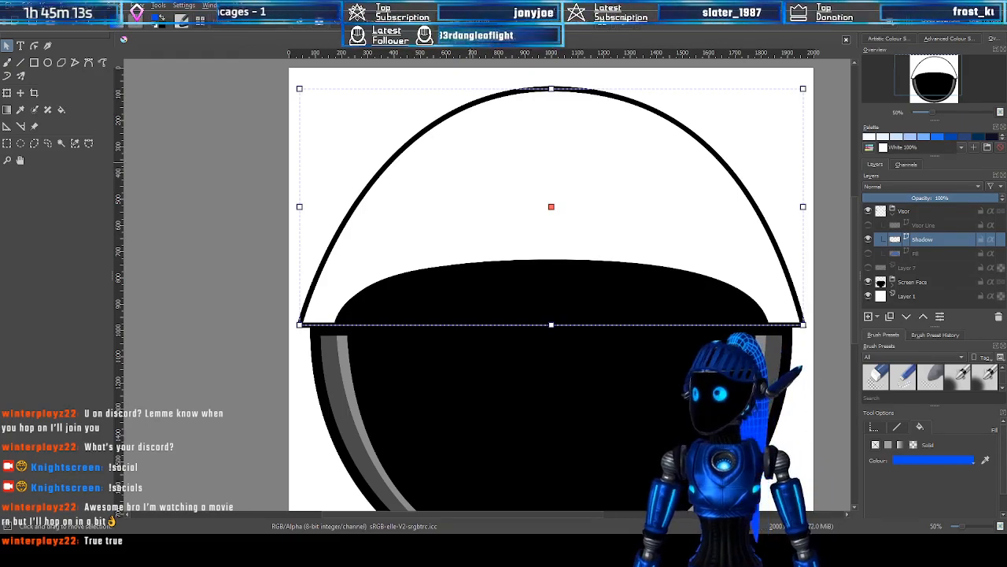
left_click_drag(939, 75, 949, 78)
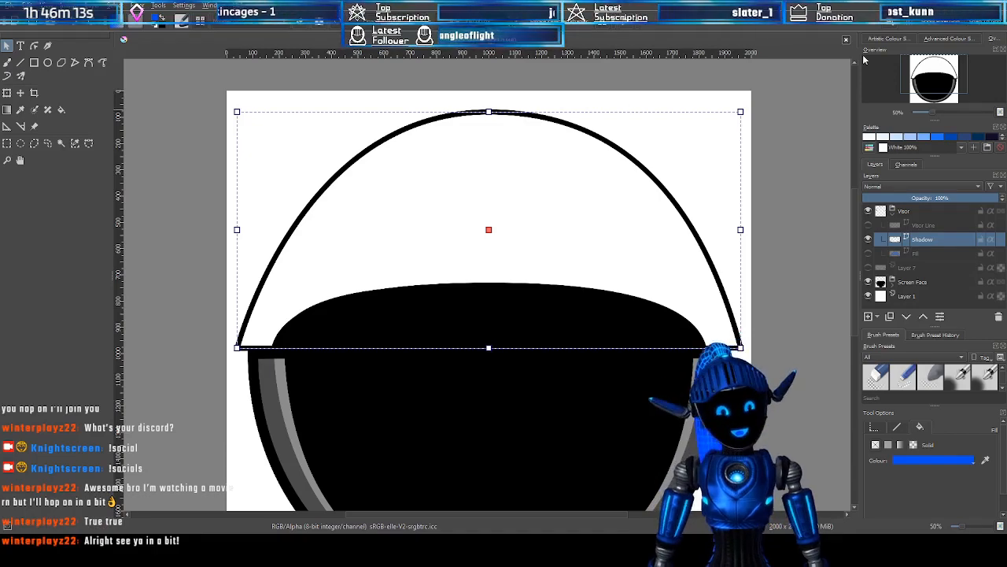
left_click_drag(921, 79, 922, 79)
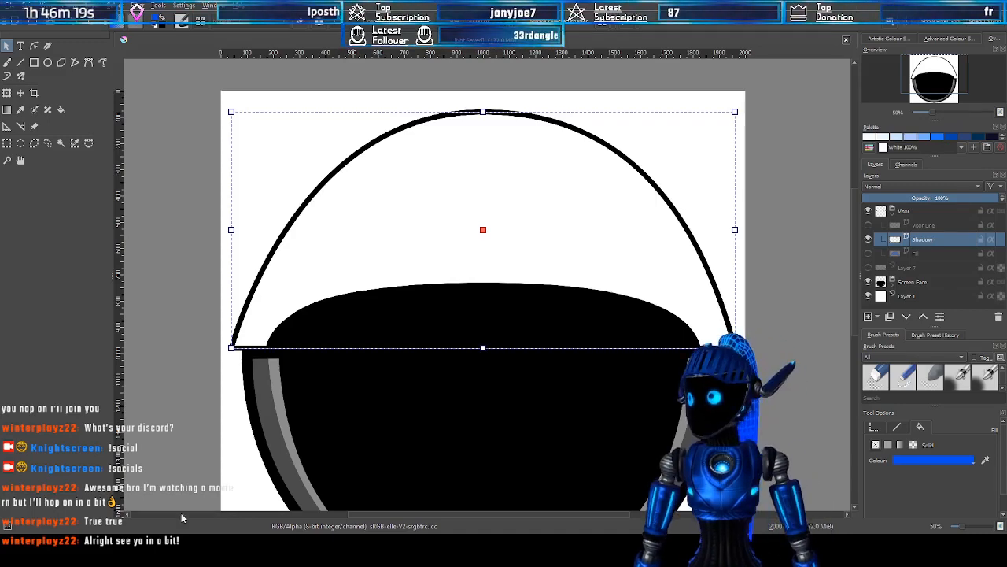
Examine the visor outline on the Shadow layer against the black interior, hiding and reshowing the layer to compare
left_click_drag(947, 81, 945, 77)
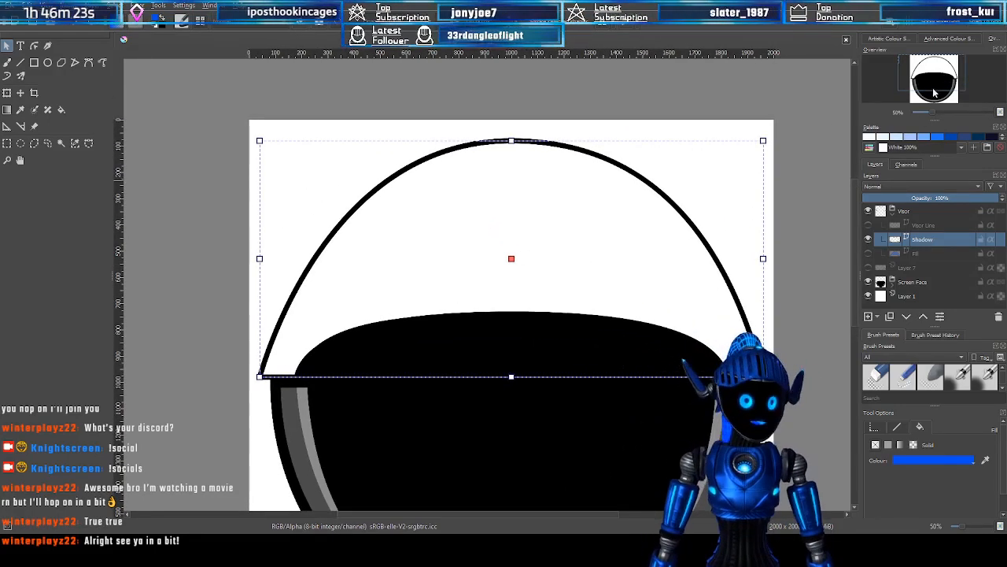
left_click_drag(933, 90, 929, 89)
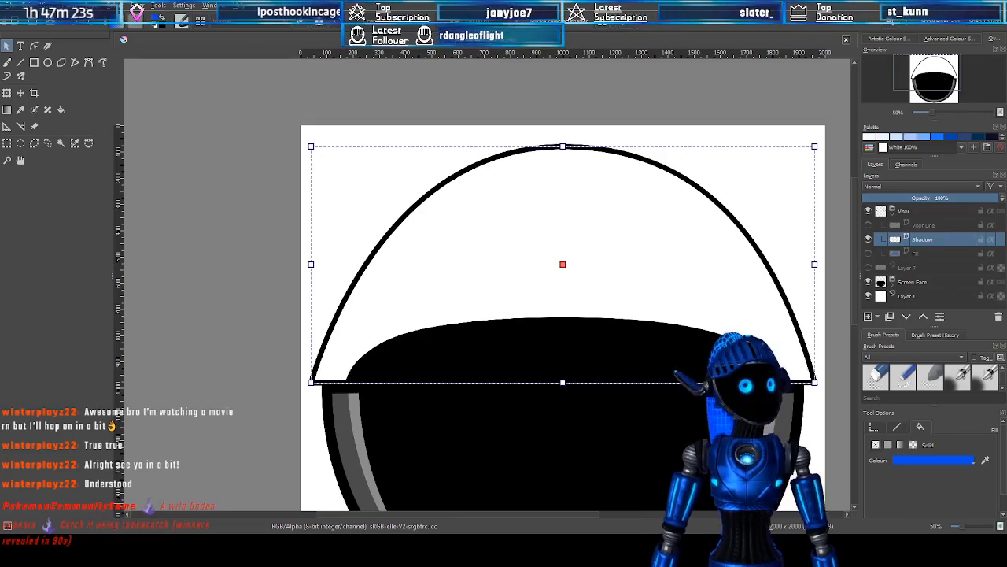
left_click_drag(933, 74, 942, 76)
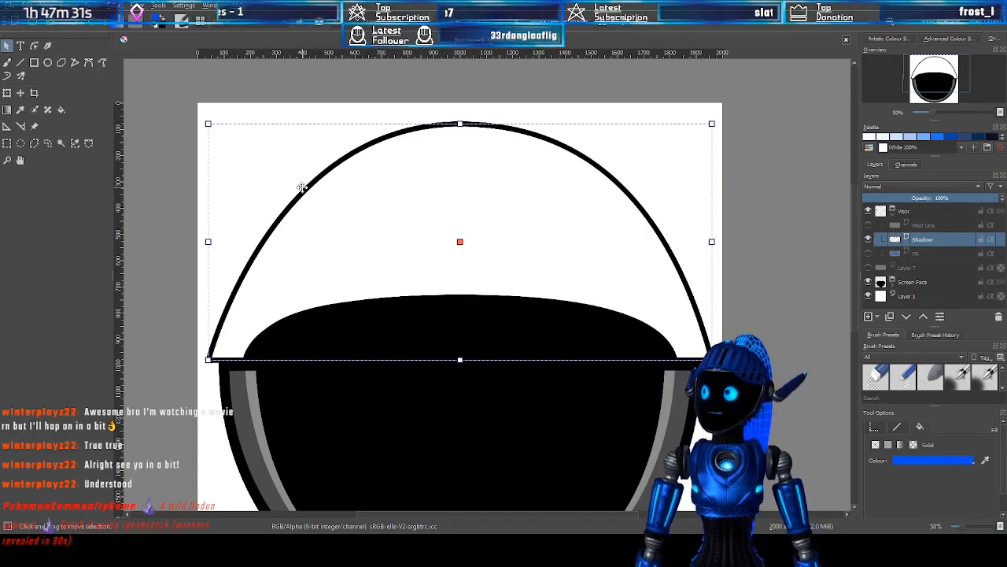
mouse_move(943, 68)
left_mouse_down()
mouse_move(941, 79)
mouse_move(935, 71)
left_mouse_up()
scroll(575, 238, "up", 1)
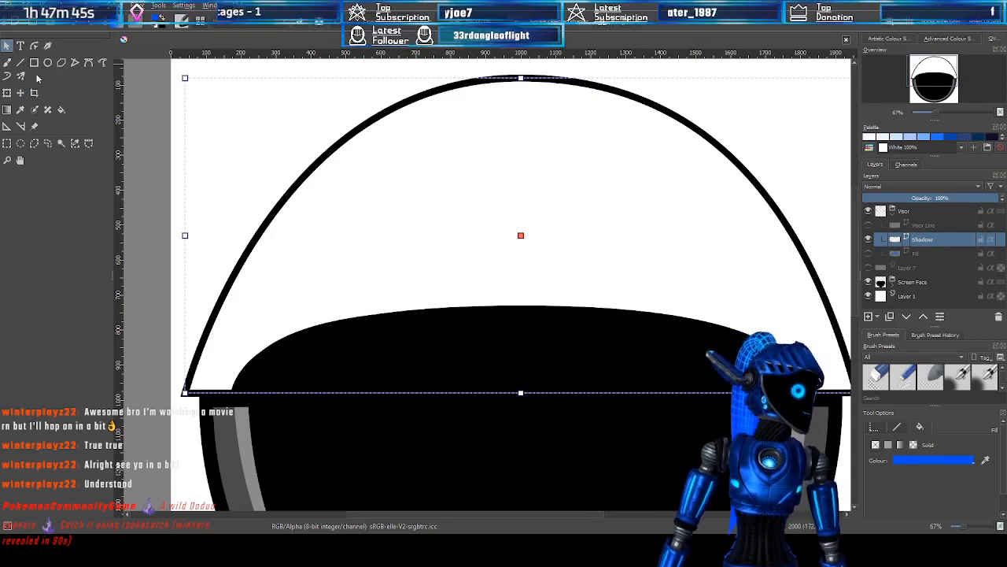
left_click_drag(930, 67, 932, 71)
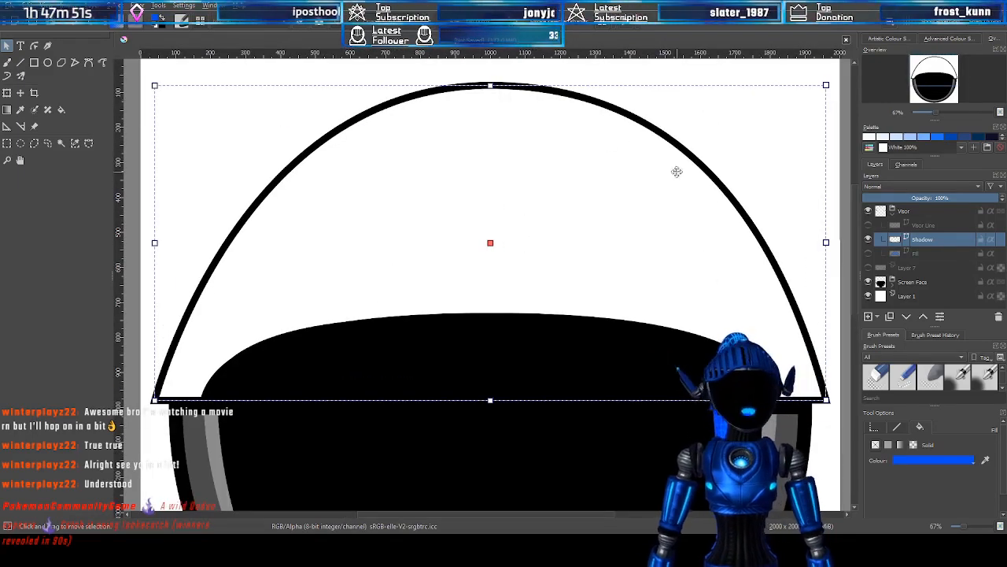
scroll(634, 218, "down", 1)
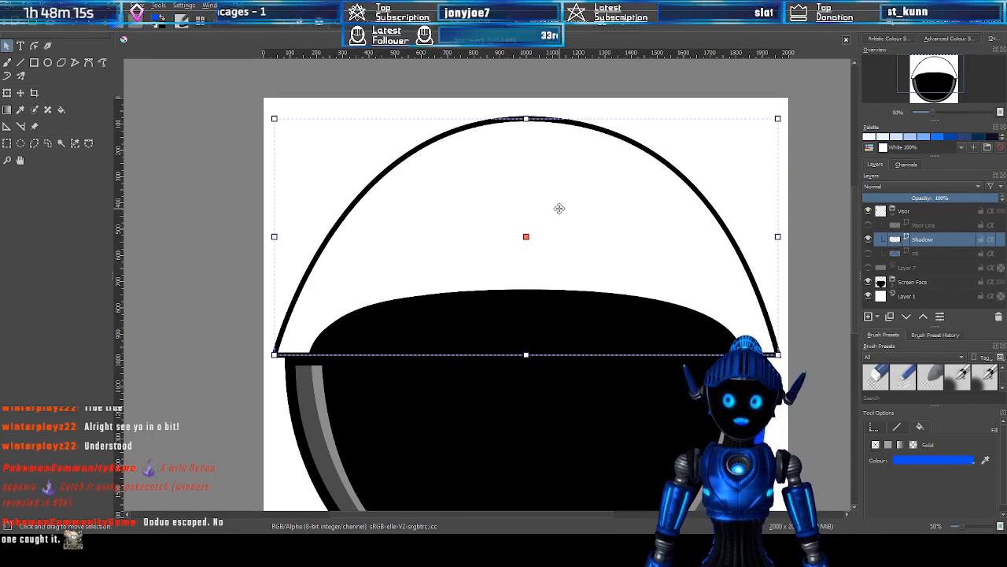
left_click(870, 239)
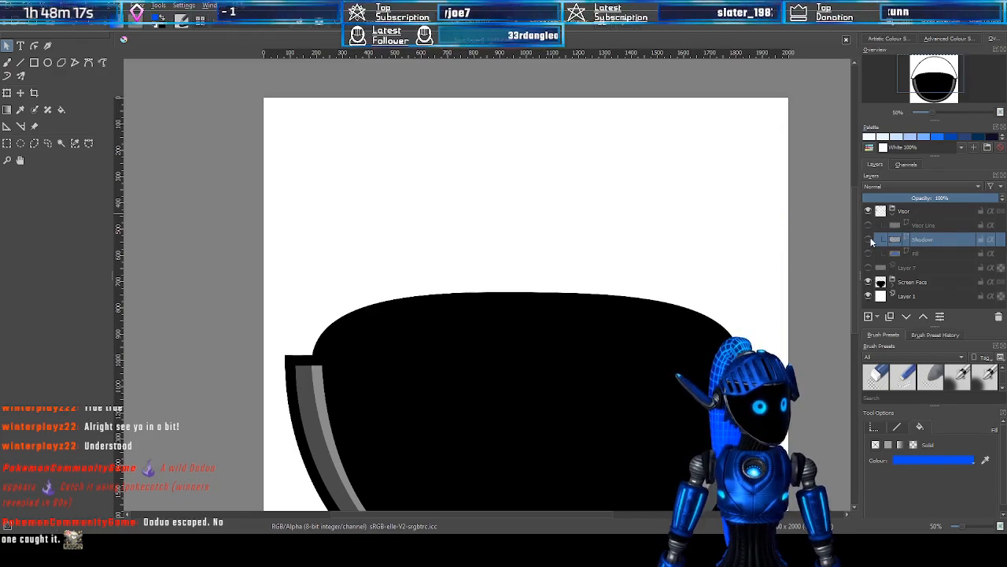
left_click(869, 238)
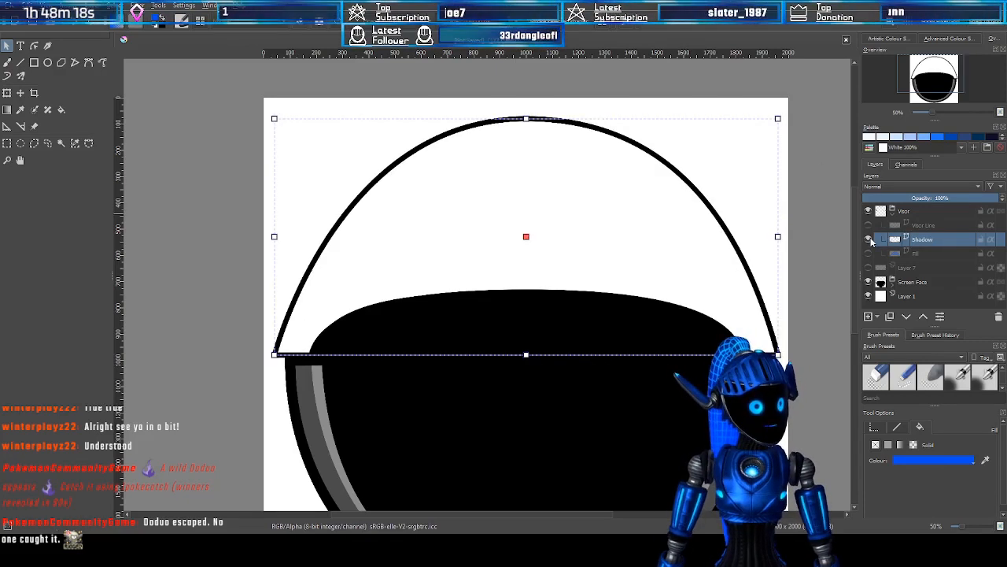
Remove the solid fill from the selected visor shape on the Shadow layer
left_click(34, 46)
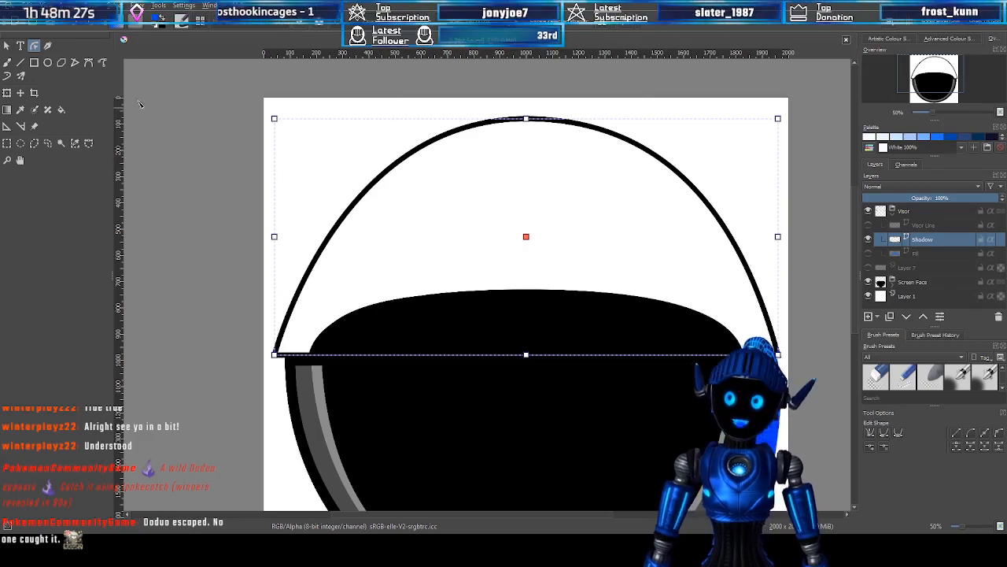
left_click(6, 45)
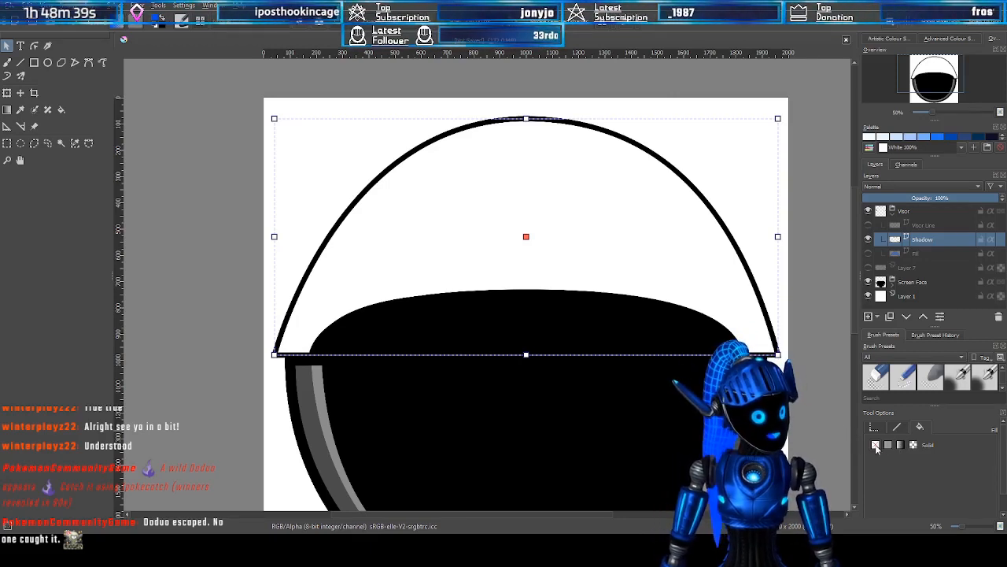
Remove the outline from the visor shape on the Shadow layer and give it a solid dark blue fill
left_click(898, 427)
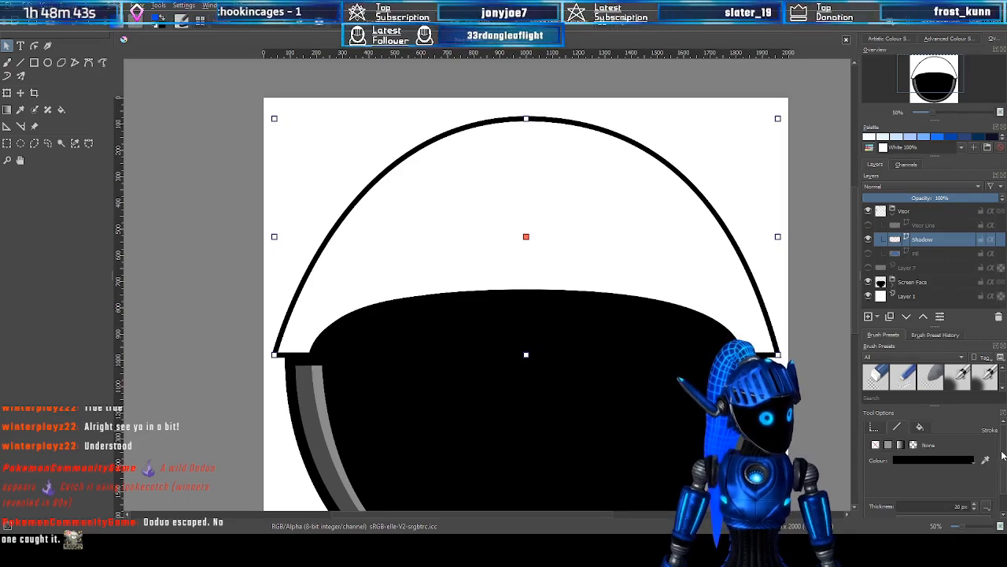
left_click_drag(1005, 456, 1004, 460)
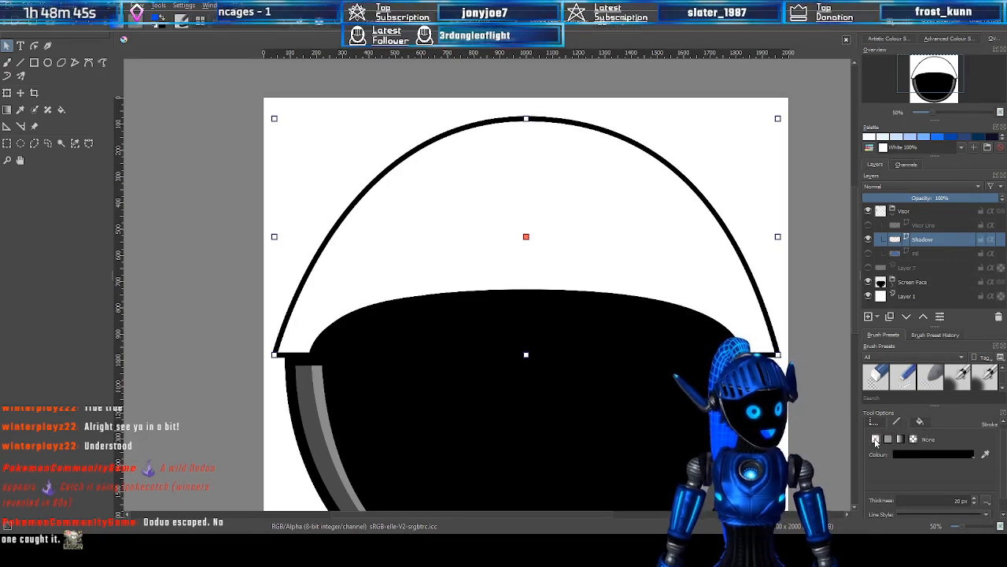
left_click(875, 437)
left_click(924, 422)
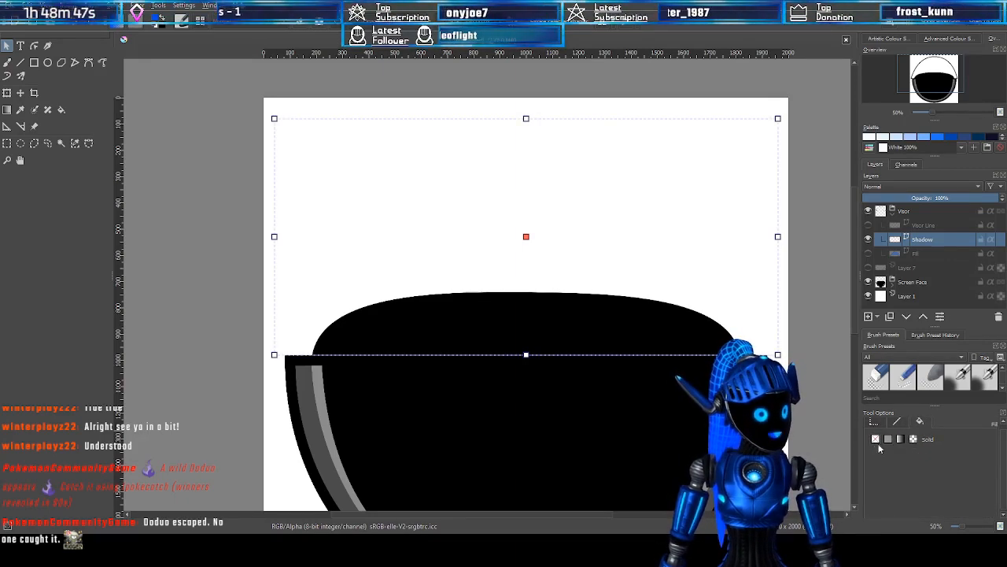
left_click(939, 424)
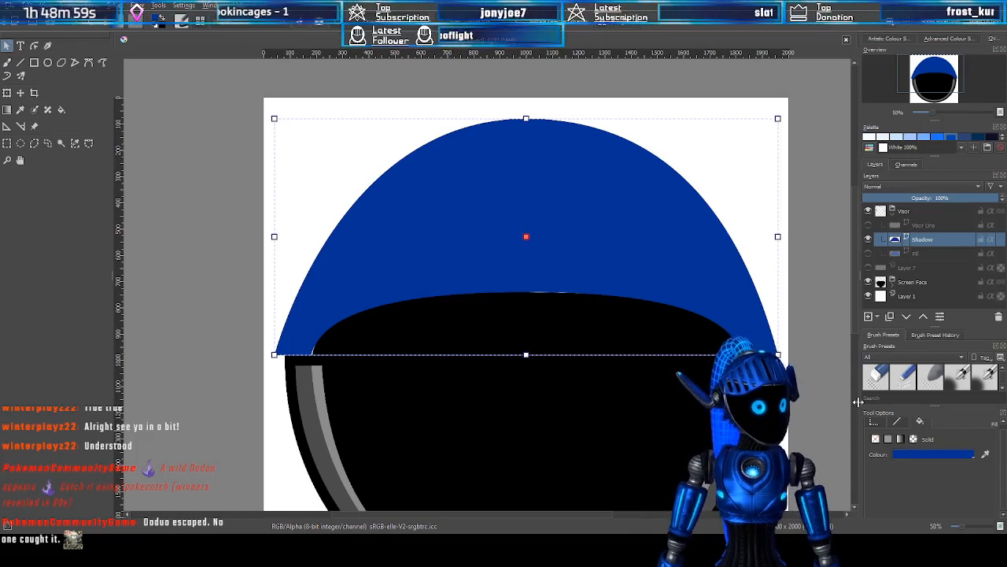
Compare the Shadow shape with the Fill and Visor Line layers by showing both, and hide them again with Shadow selected
left_click(869, 251)
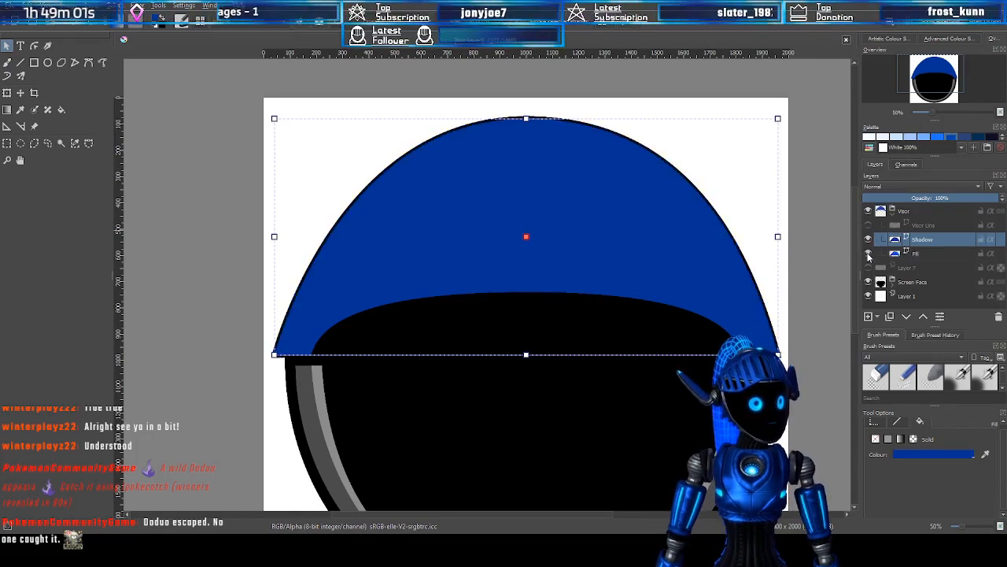
left_click(869, 226)
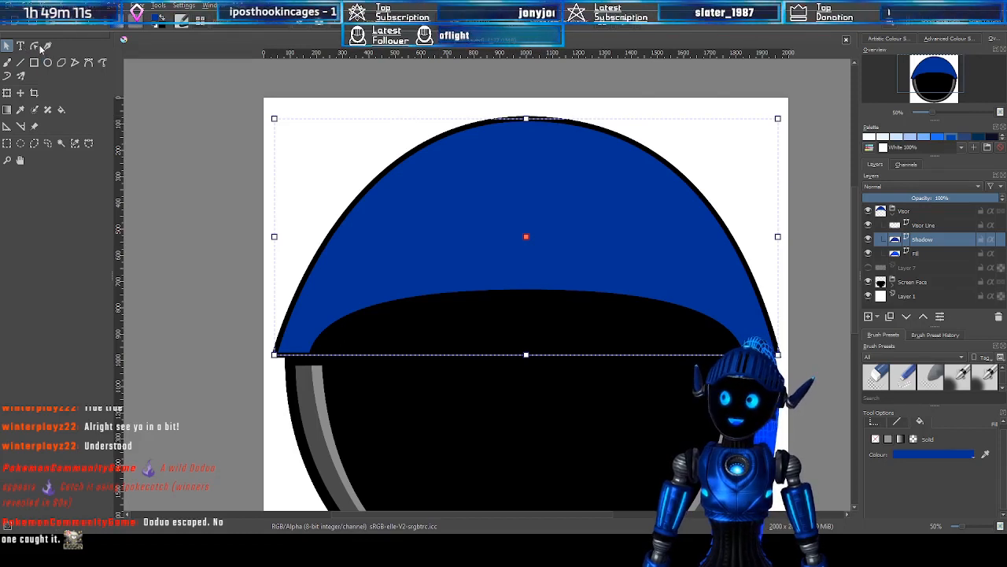
left_click(867, 225)
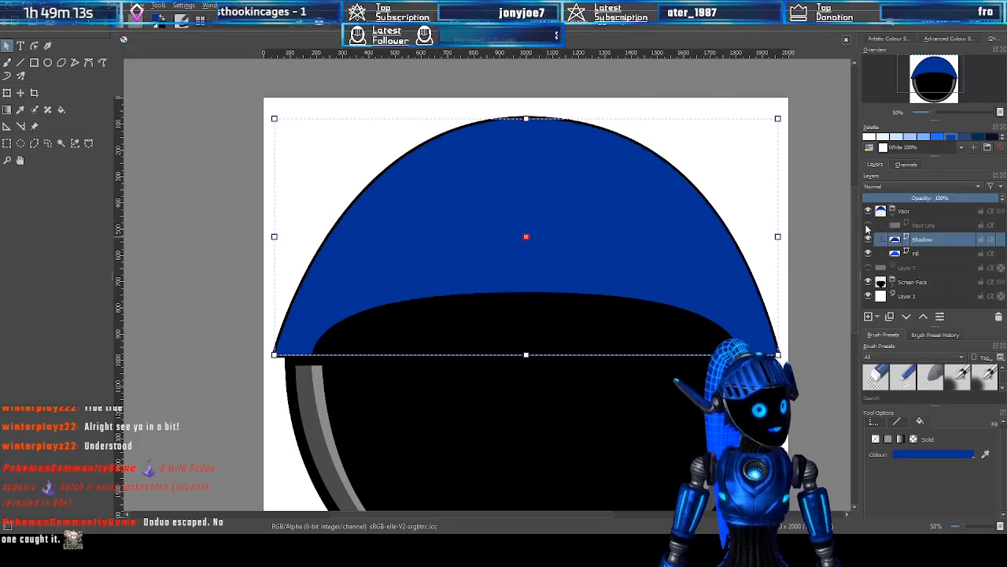
left_click(868, 253)
left_click(923, 227)
left_click(924, 239)
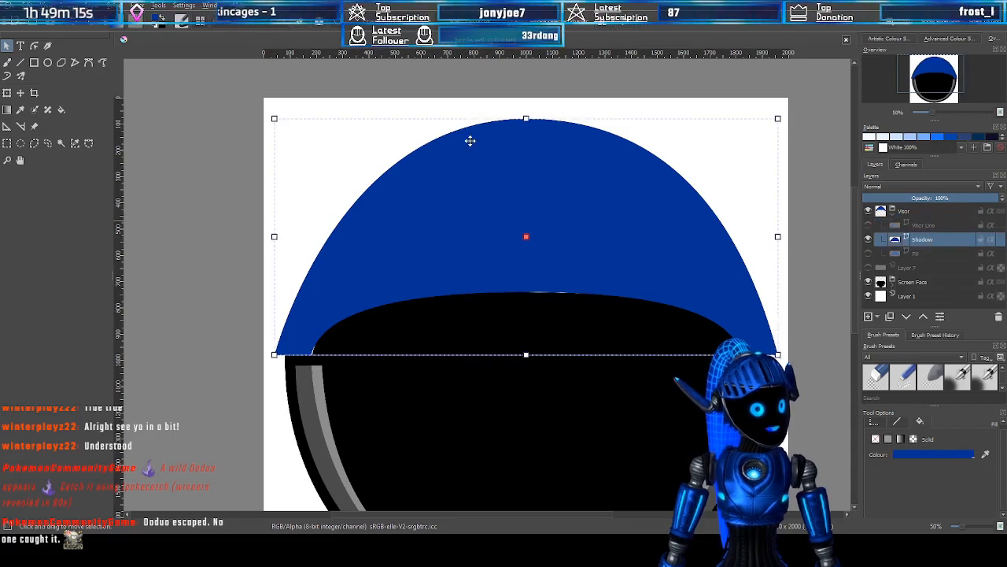
Show the grid and lower the Shadow shape's top centre node to about 620 px on the vertical ruler, leaving a thin curved band
left_click(34, 44)
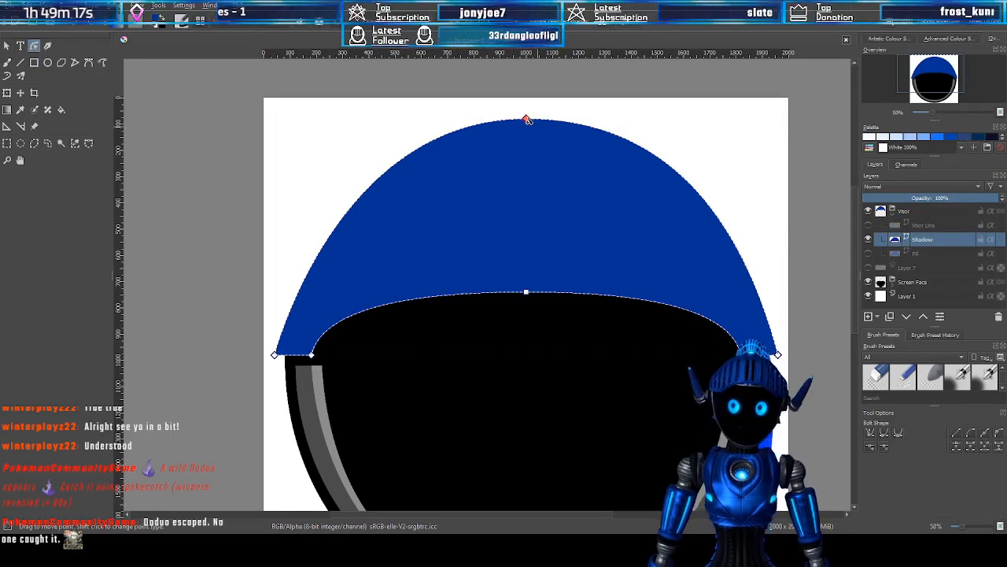
left_click_drag(527, 120, 526, 162)
key("ctrl+shift+apostrophe")
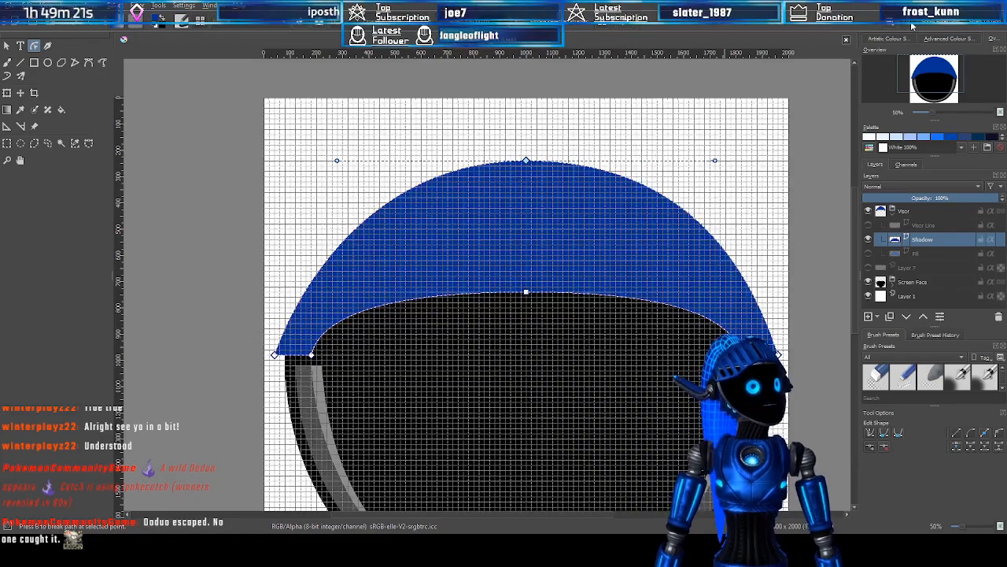
scroll(518, 169, "up", 1)
left_click_drag(526, 160, 529, 294)
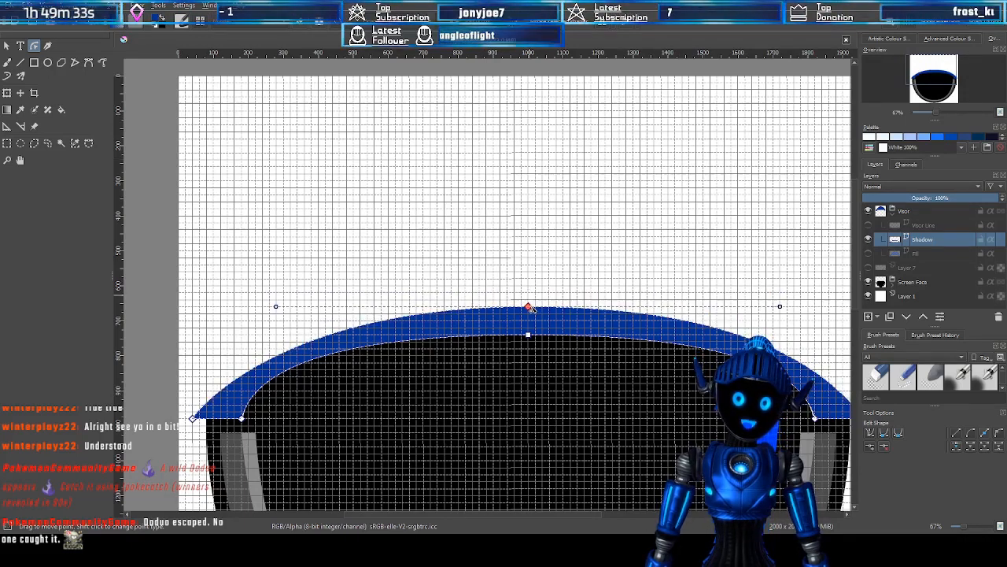
left_click_drag(530, 307, 531, 297)
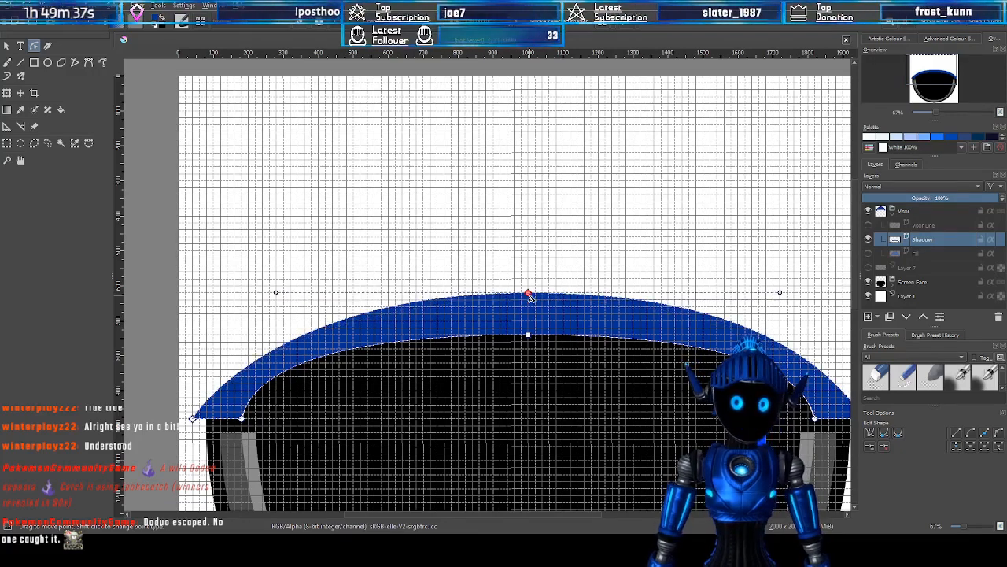
Show the Fill and Visor Line layers again around the shadow band
left_click(868, 253)
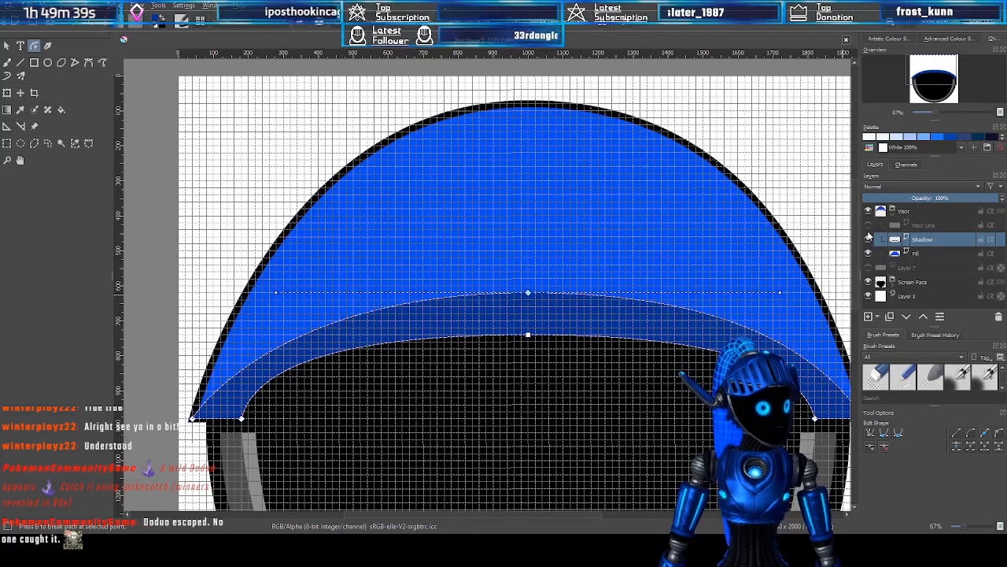
scroll(592, 220, "down", 2)
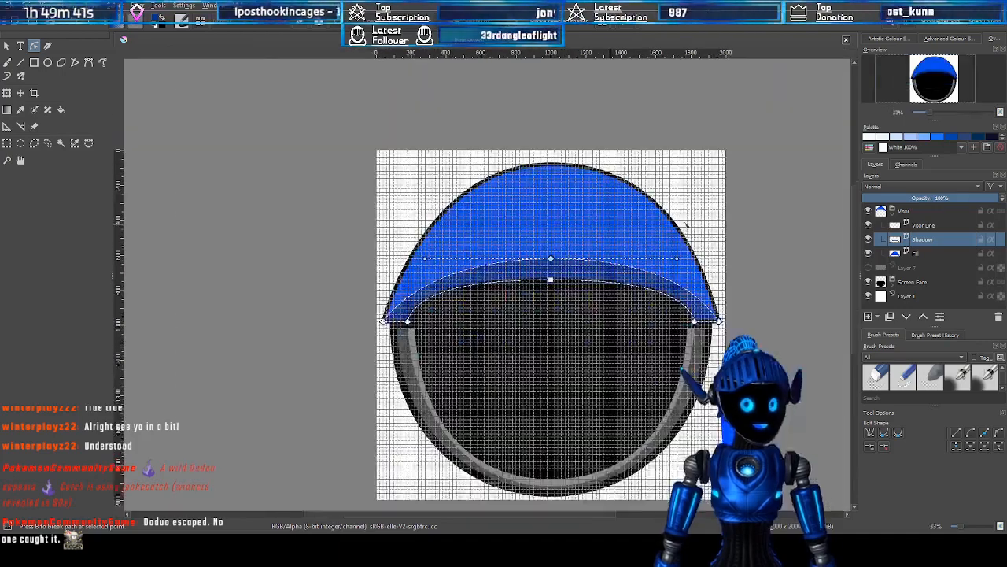
scroll(701, 224, "up", 1)
left_click_drag(960, 76, 953, 78)
scroll(617, 230, "up", 1)
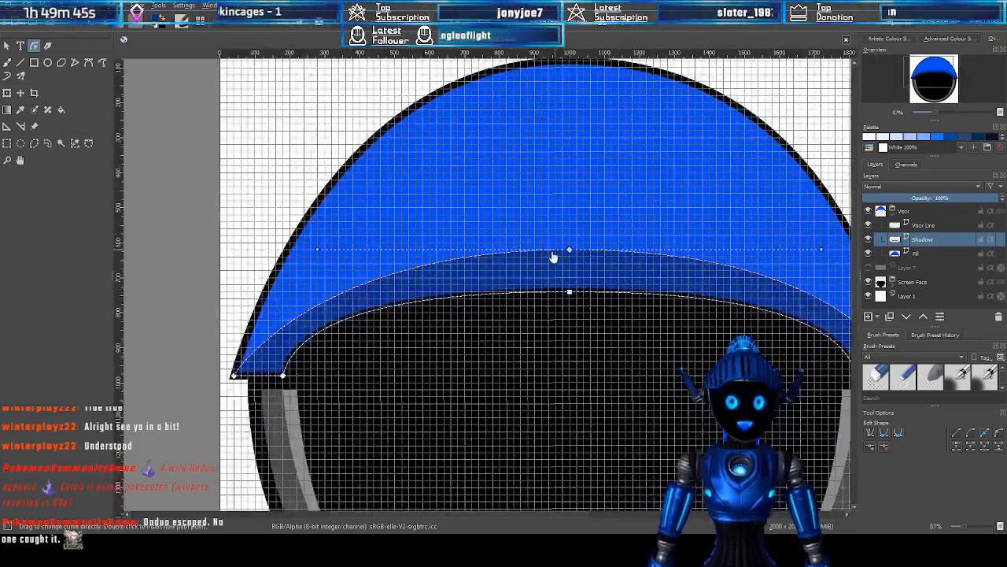
Try raising the shadow band's top centre node to about 600 px, and move it back down to about 620 px
left_click(571, 252)
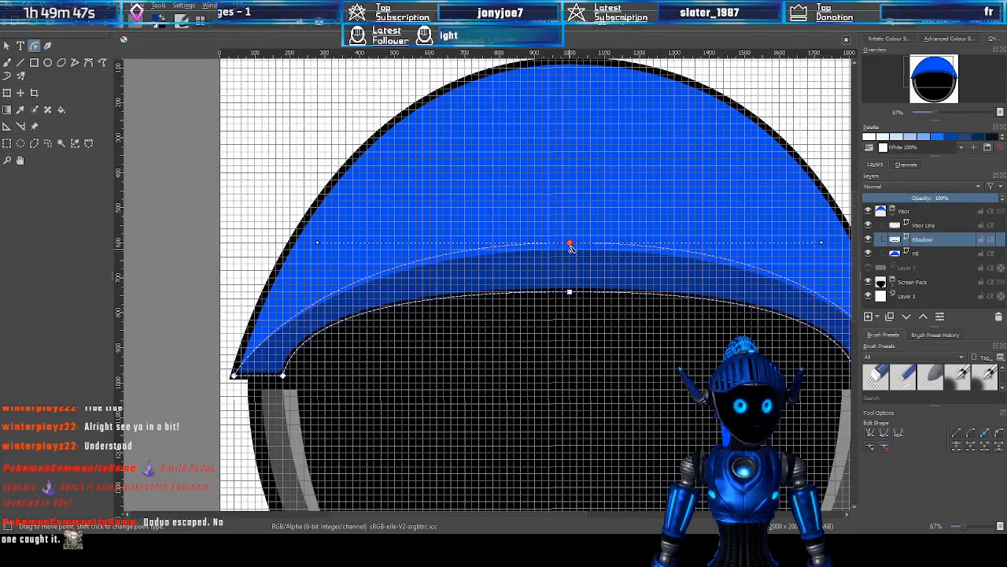
scroll(701, 209, "down", 2)
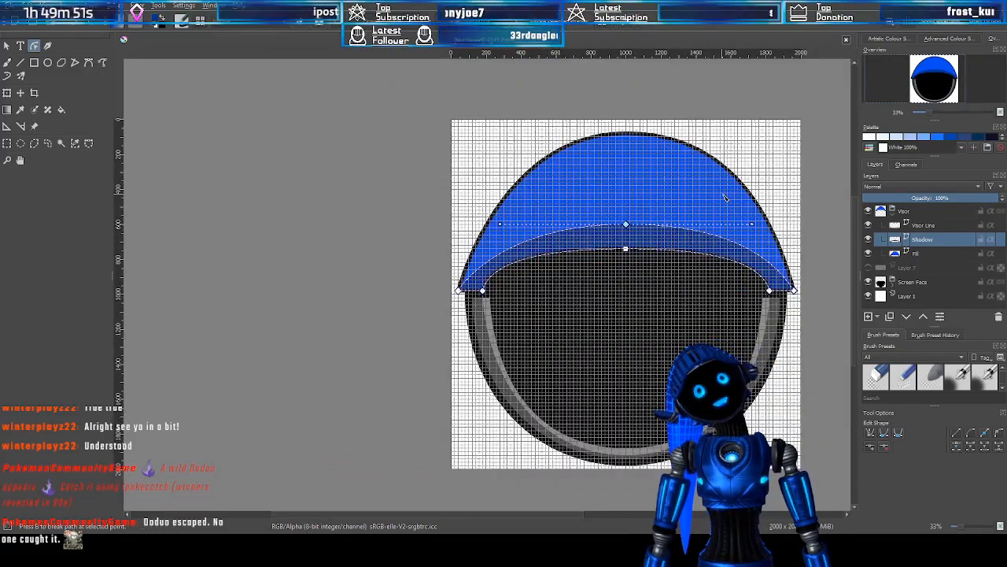
scroll(677, 197, "up", 1)
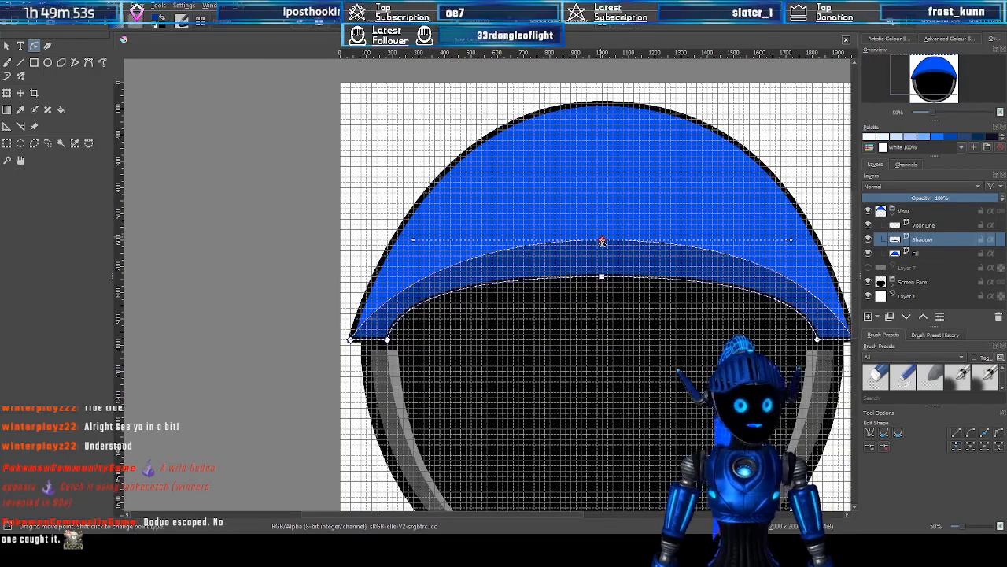
left_click_drag(602, 241, 602, 245)
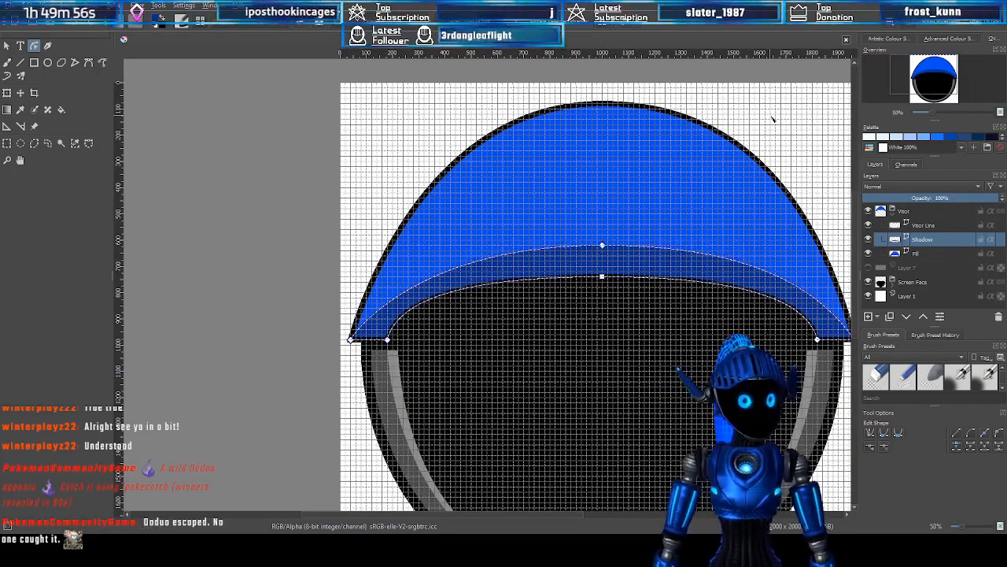
Deselect the Shadow shape and hide the grid
left_click(8, 47)
left_click(808, 135)
scroll(717, 182, "down", 1)
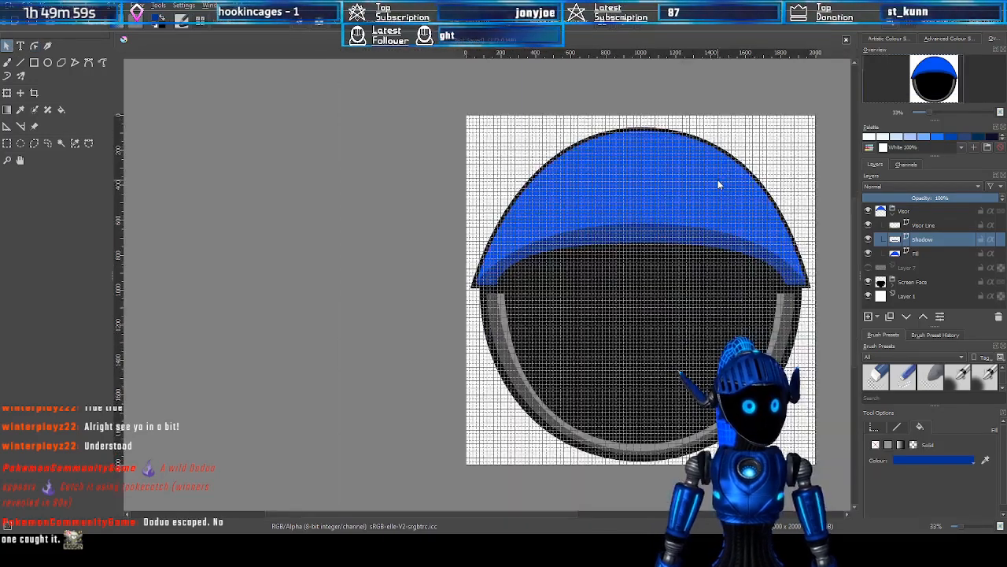
scroll(763, 185, "up", 1)
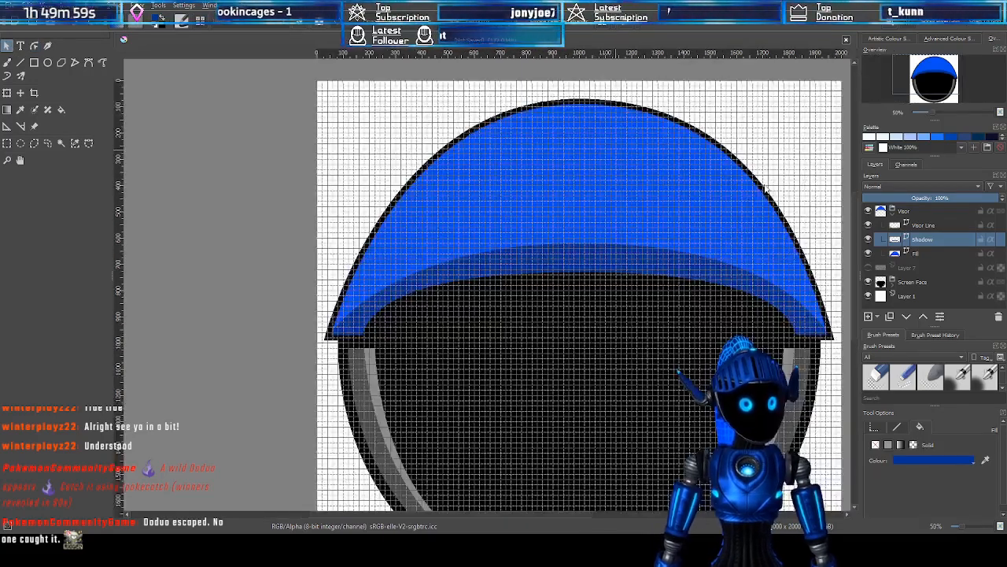
left_click(909, 26)
Examine the visor's shading and outline up close and as a whole
scroll(609, 277, "down", 2)
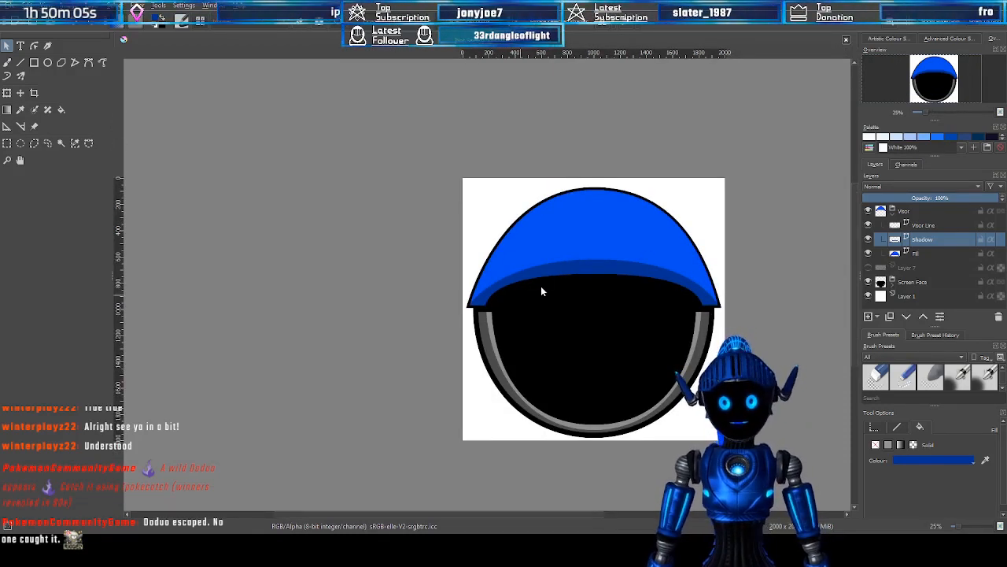
scroll(665, 286, "up", 1)
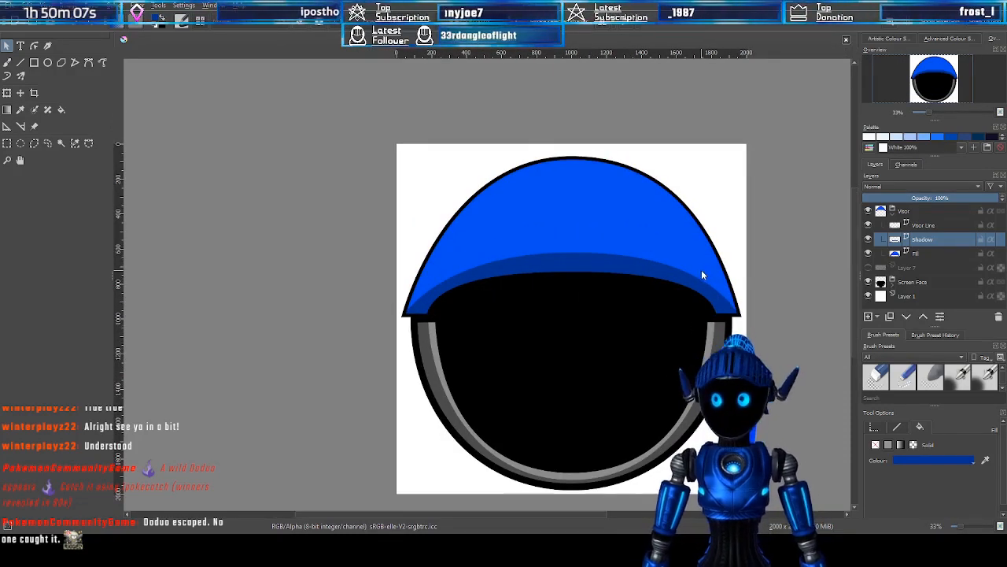
left_click_drag(940, 76, 947, 74)
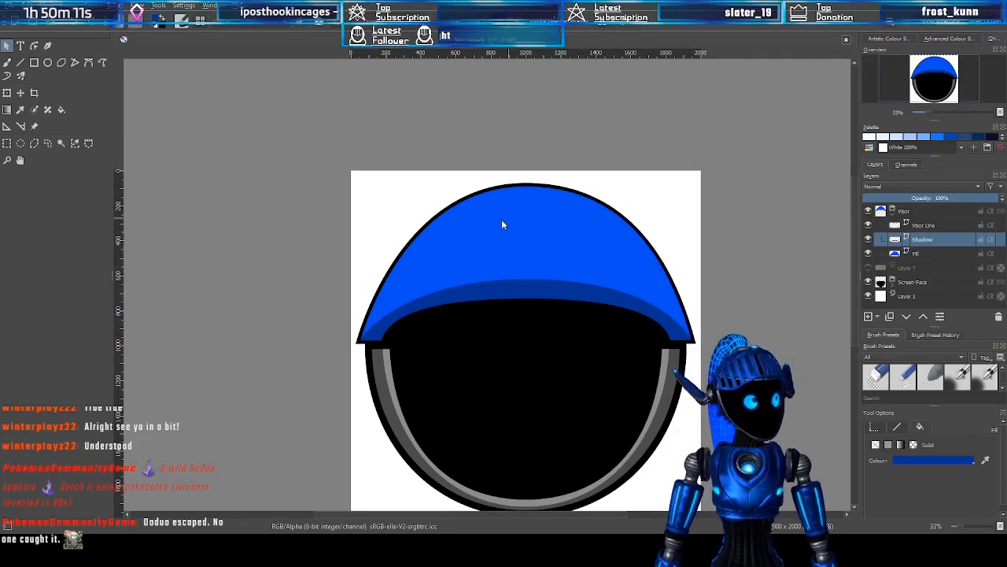
scroll(502, 219, "up", 1)
scroll(554, 254, "down", 1)
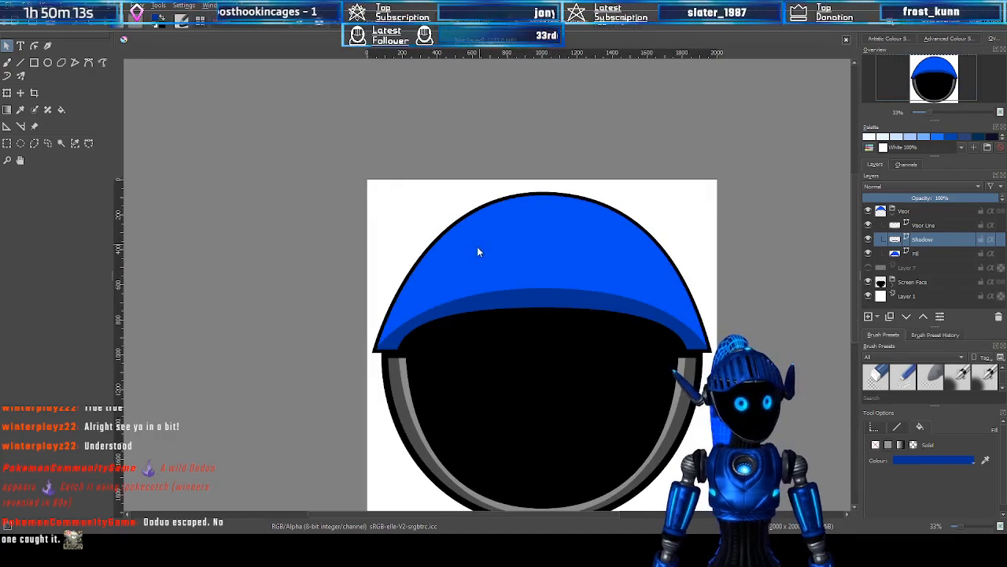
scroll(542, 253, "up", 1)
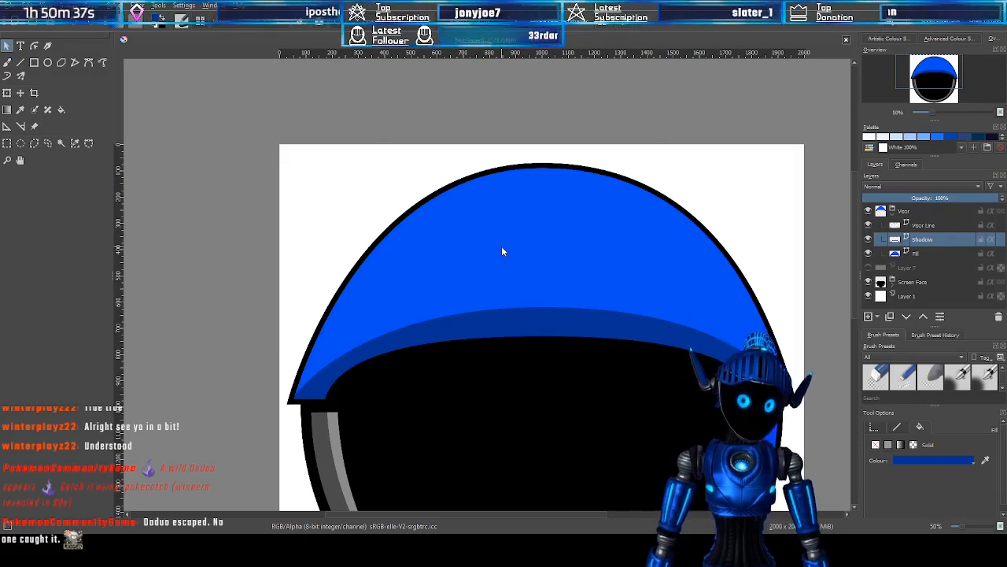
scroll(479, 260, "down", 3)
scroll(482, 265, "up", 3)
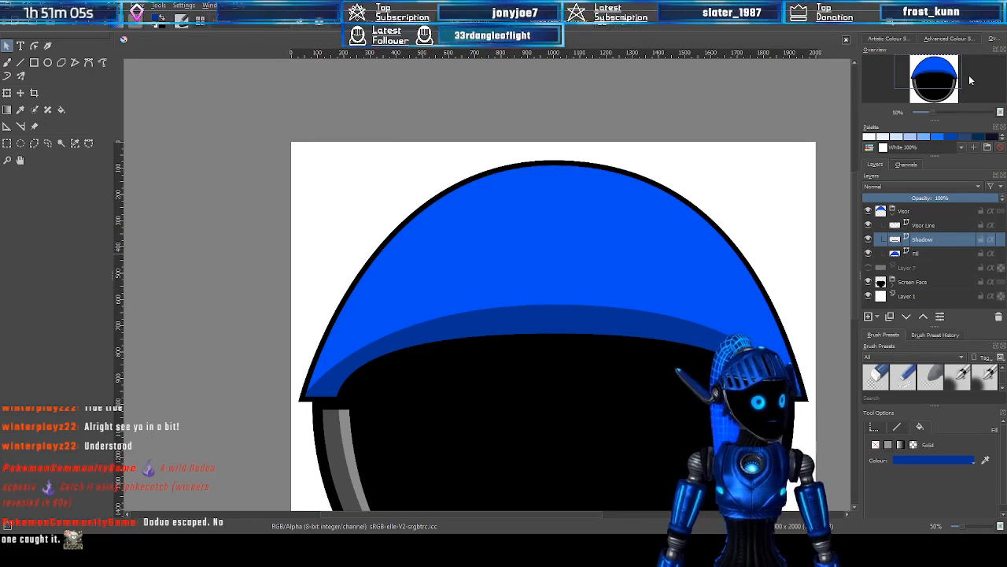
left_click_drag(936, 61, 940, 70)
scroll(668, 248, "down", 1)
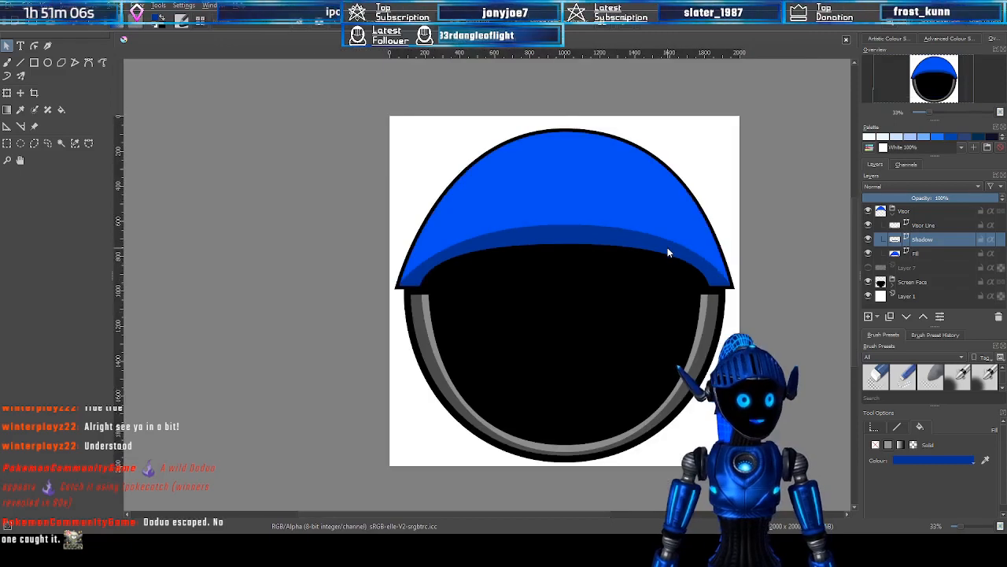
Add a new paint layer directly above Layer 1 and paint the whole canvas black behind the helmet
left_click(925, 297)
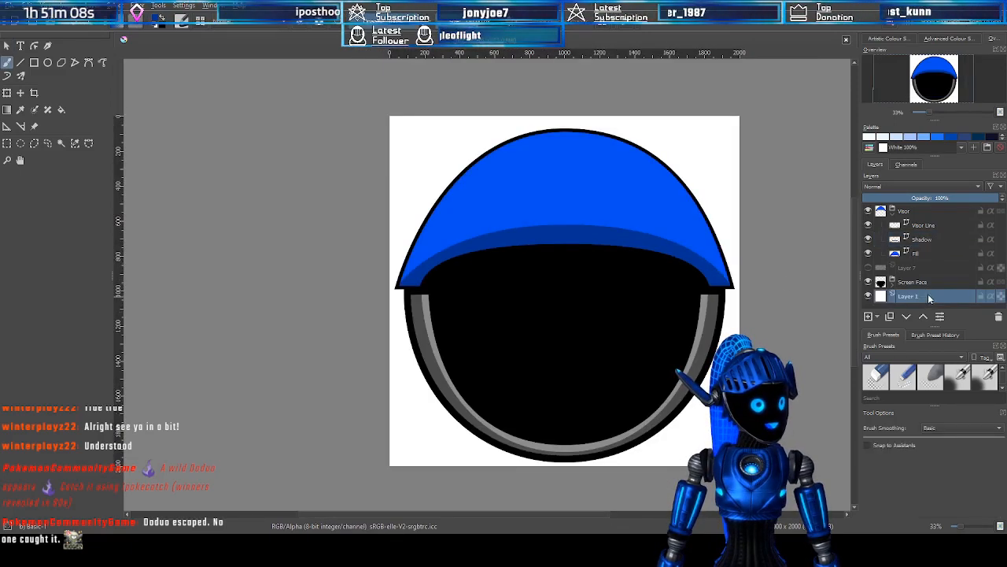
left_click(869, 316)
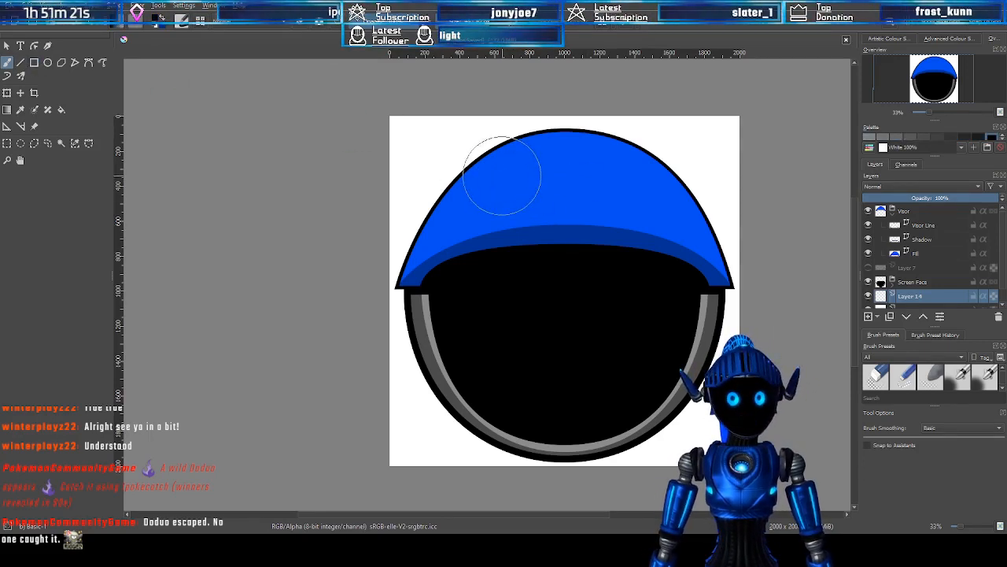
mouse_move(429, 140)
left_mouse_down()
mouse_move(450, 130)
mouse_move(303, 116)
mouse_move(320, 162)
mouse_move(800, 229)
mouse_move(701, 265)
mouse_move(395, 333)
mouse_move(429, 425)
mouse_move(619, 463)
left_mouse_up()
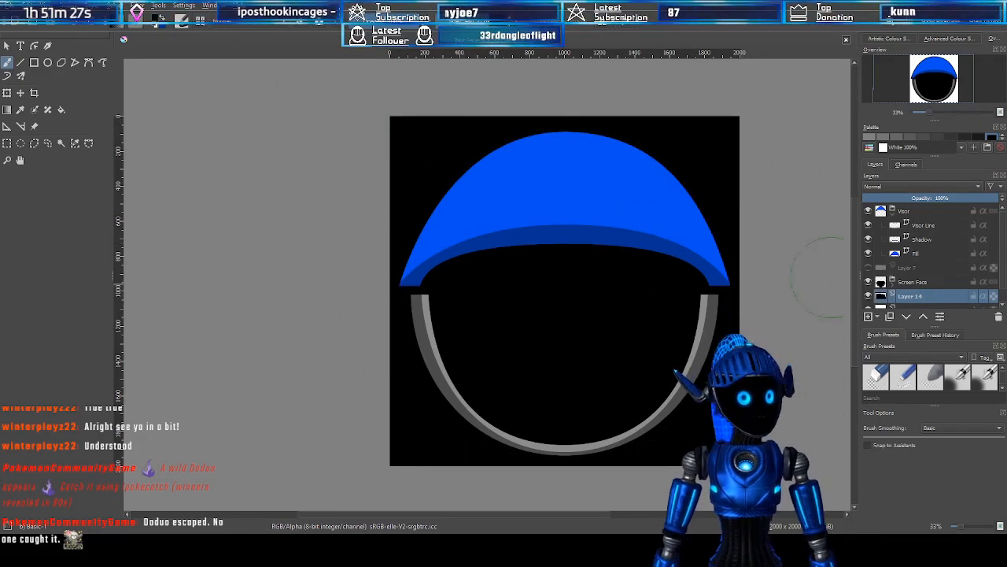
Toggle the black background layer's visibility repeatedly to compare the helmet on black and white, leaving the layer shown
scroll(883, 284, "down", 1)
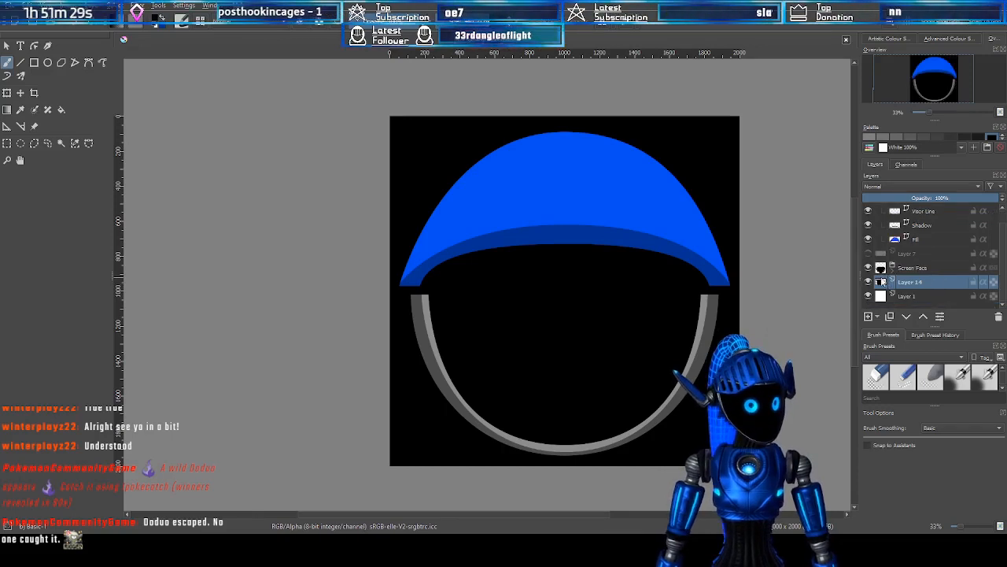
left_click(868, 281)
left_click(868, 281)
left_click(868, 282)
left_click(868, 282)
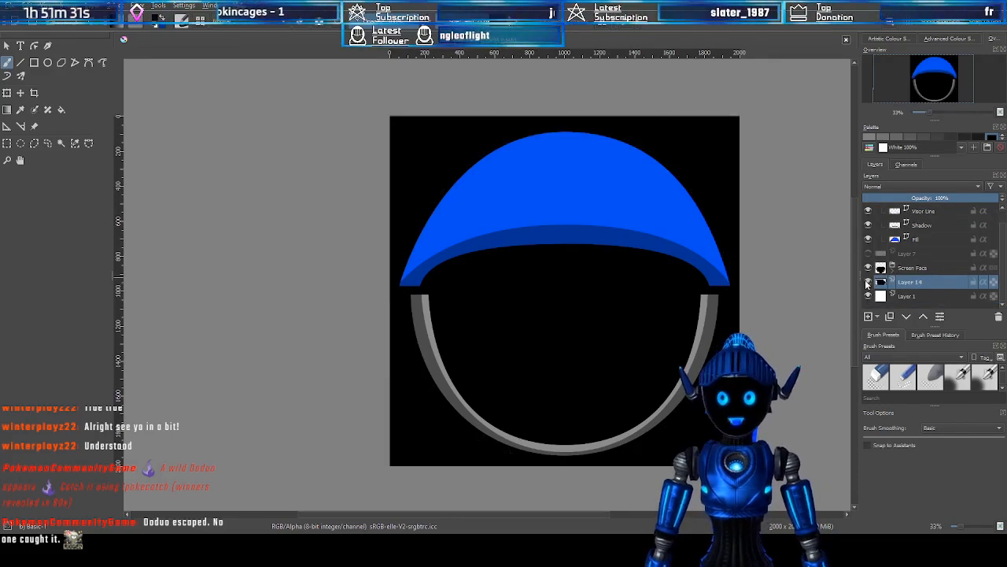
left_click(868, 281)
left_click(868, 281)
left_click(868, 282)
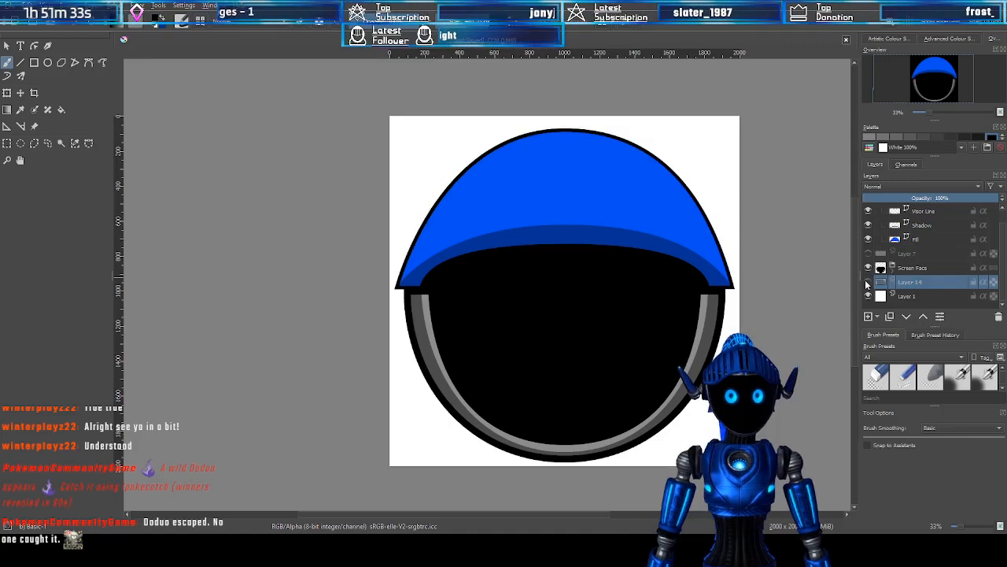
left_click(868, 281)
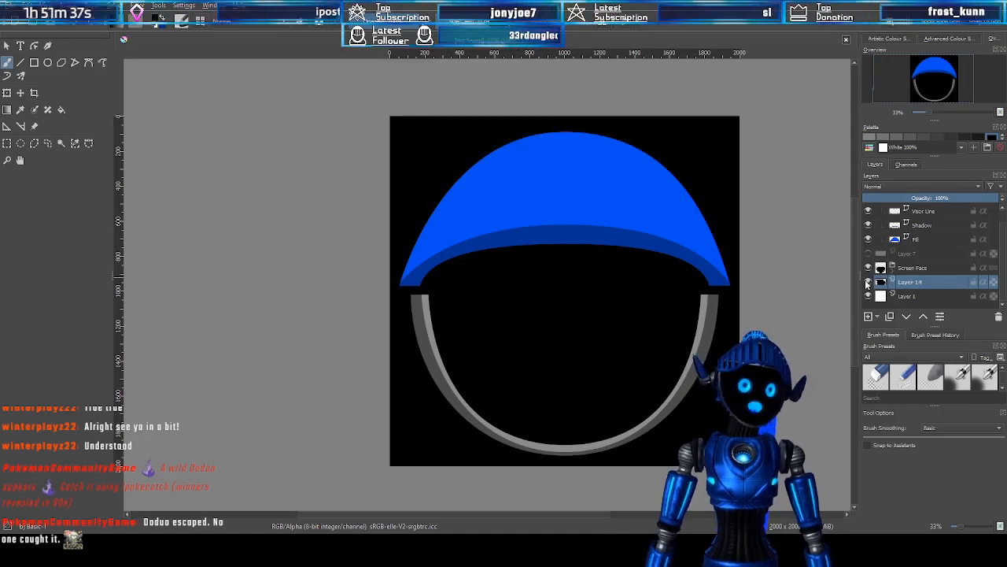
Toggle the visibility of the black Layer 14 and white Layer 1 to compare the helmet's outline, leaving both layers shown
left_click(867, 281)
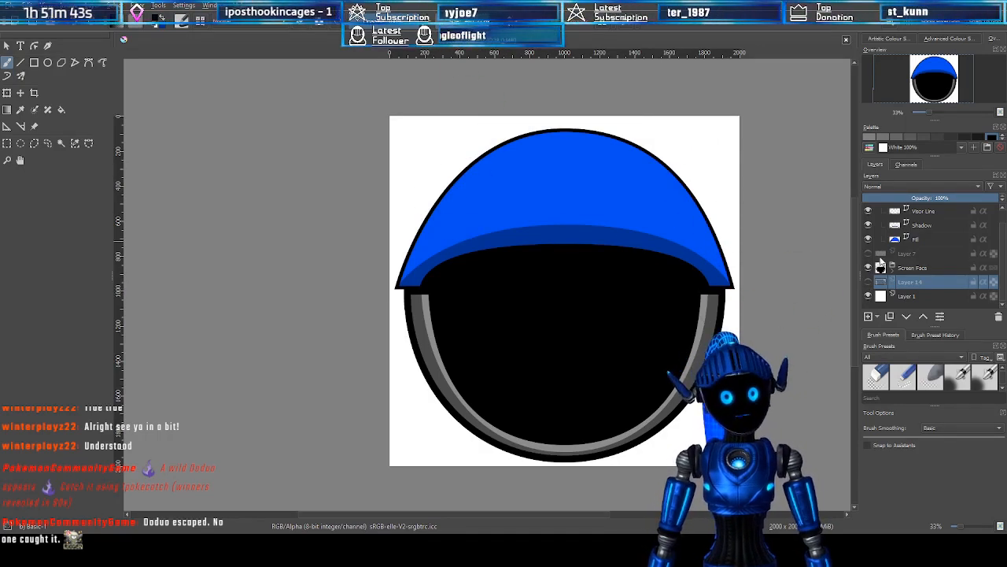
left_click(868, 282)
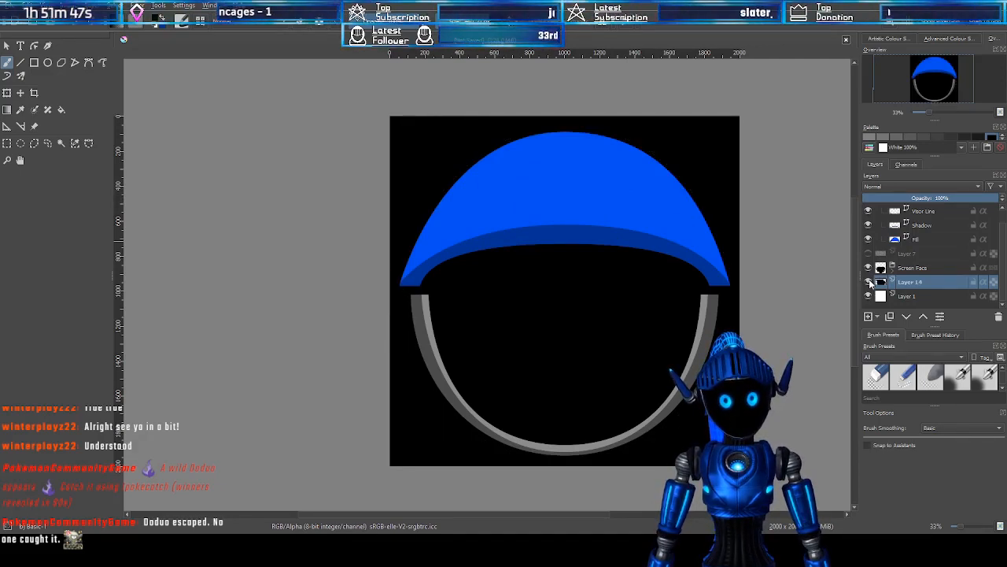
left_click(868, 282)
left_click(868, 282)
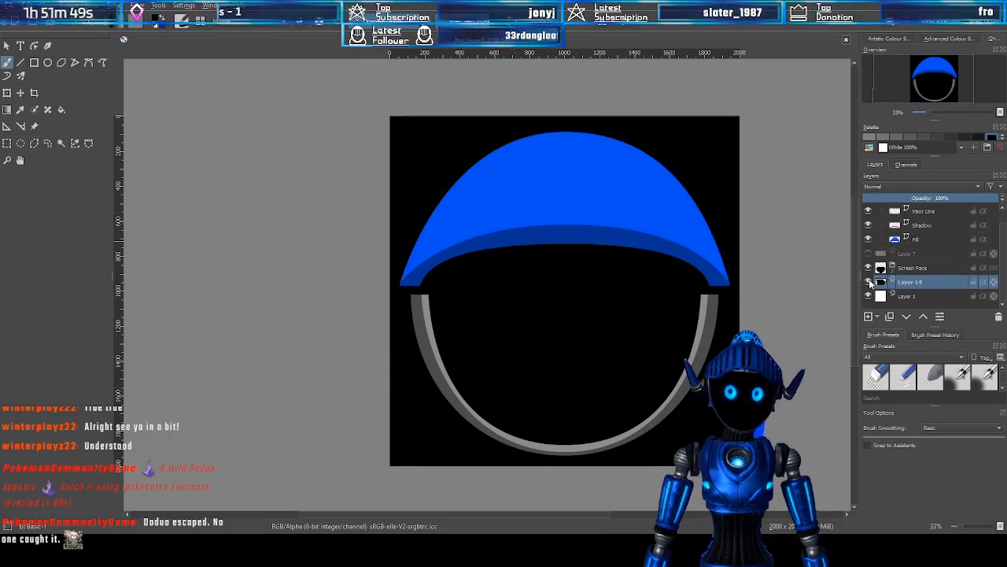
left_click(869, 282)
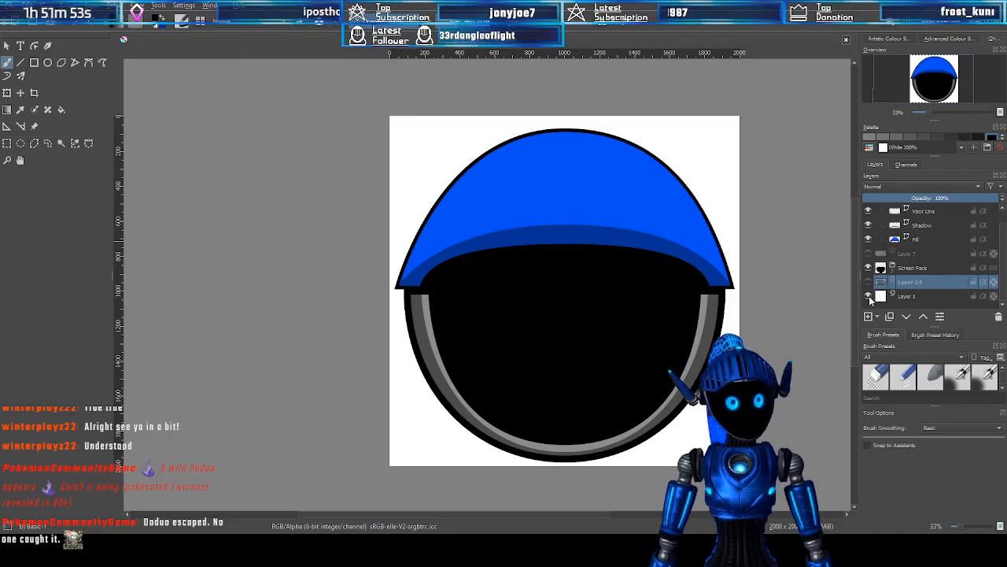
left_click(868, 296)
left_click(869, 296)
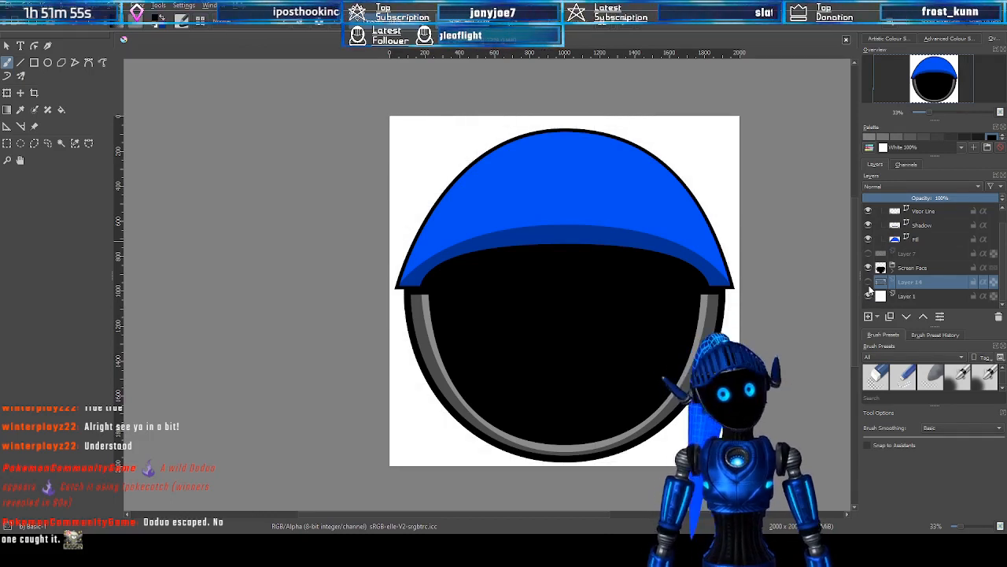
left_click(868, 283)
left_click(868, 283)
left_click(869, 283)
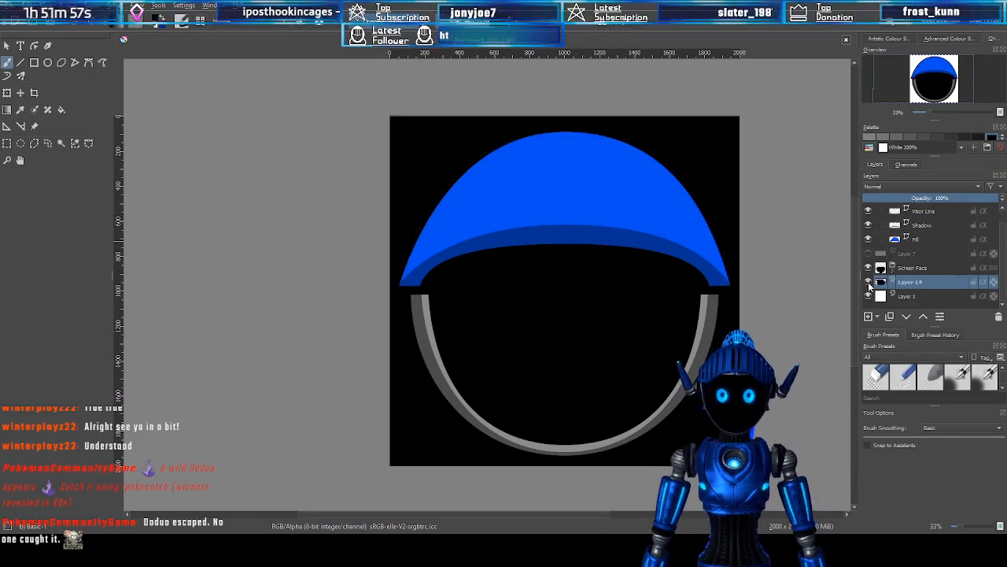
left_click(869, 284)
left_click(869, 283)
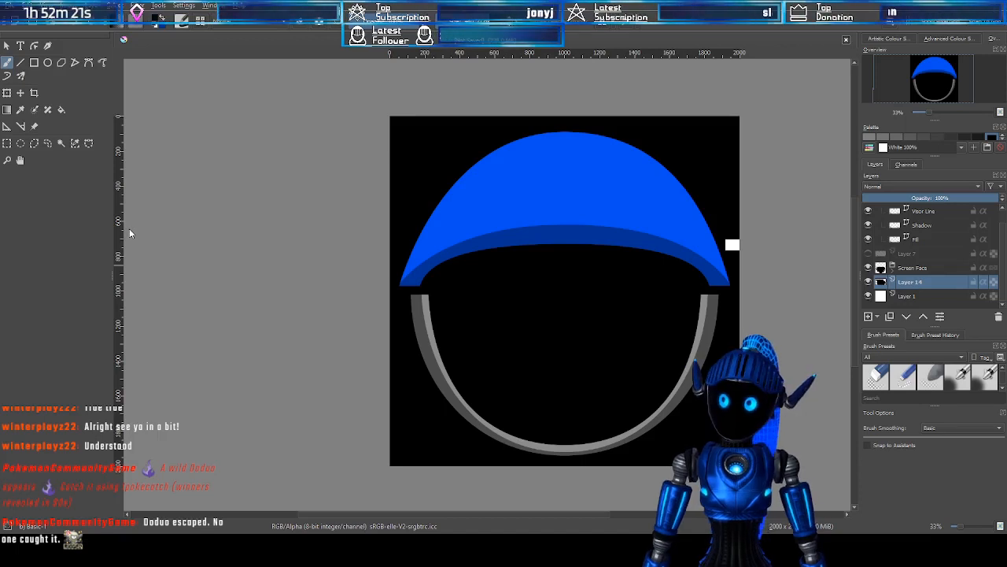
Undo and redo through Layer 14's background shades, from mid grey to black, and leave the background at near-black grey
key("ctrl+z")
key("ctrl+z")
key("ctrl+shift+z")
key("ctrl+shift+z")
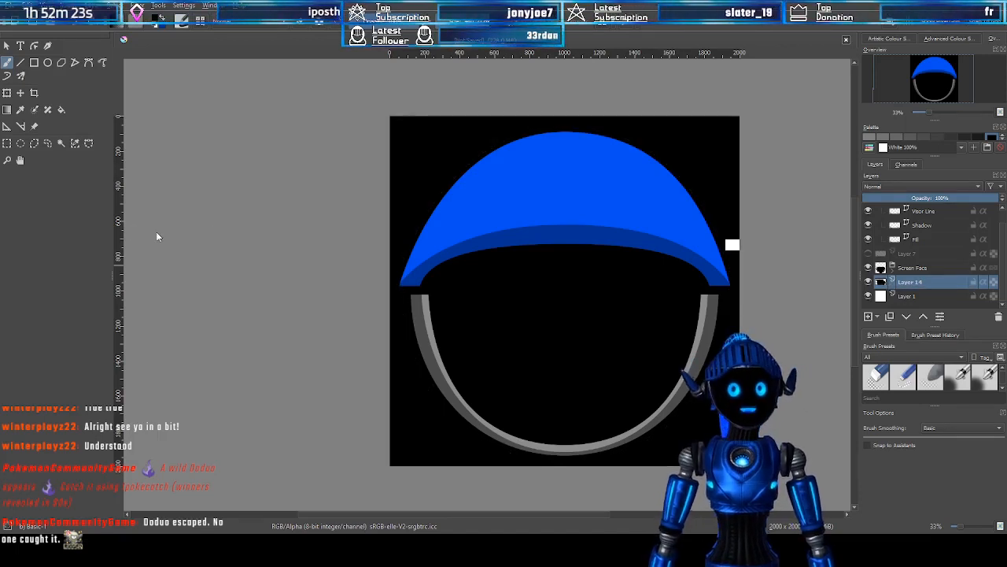
key("ctrl+z")
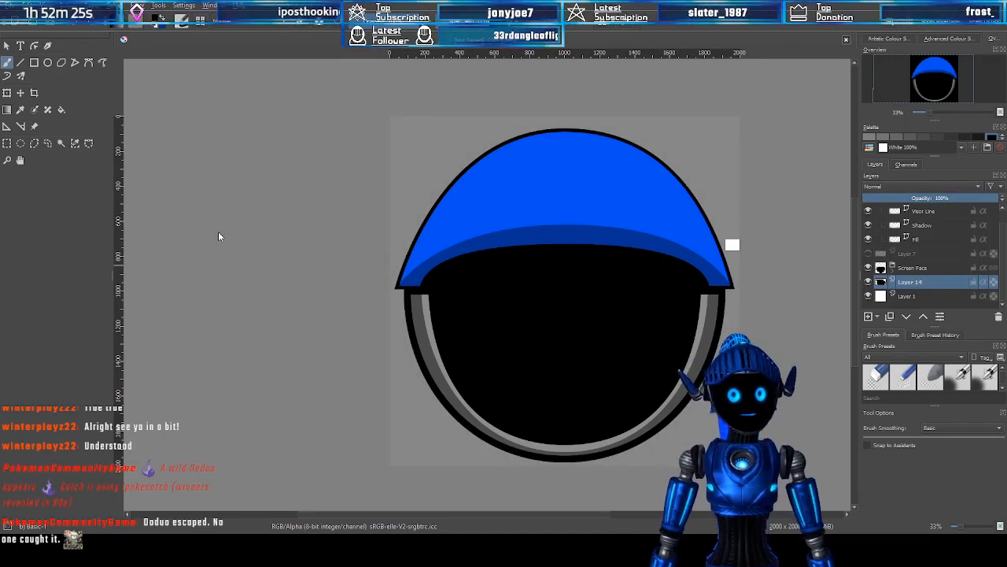
key("ctrl+shift+z")
key("ctrl+shift+z")
key("ctrl+shift+z")
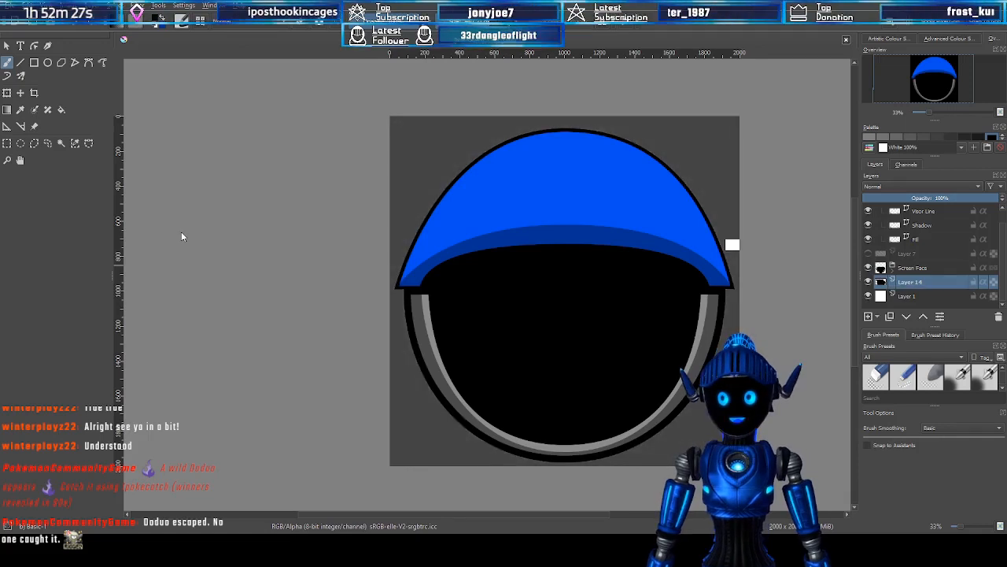
key("ctrl+shift+z")
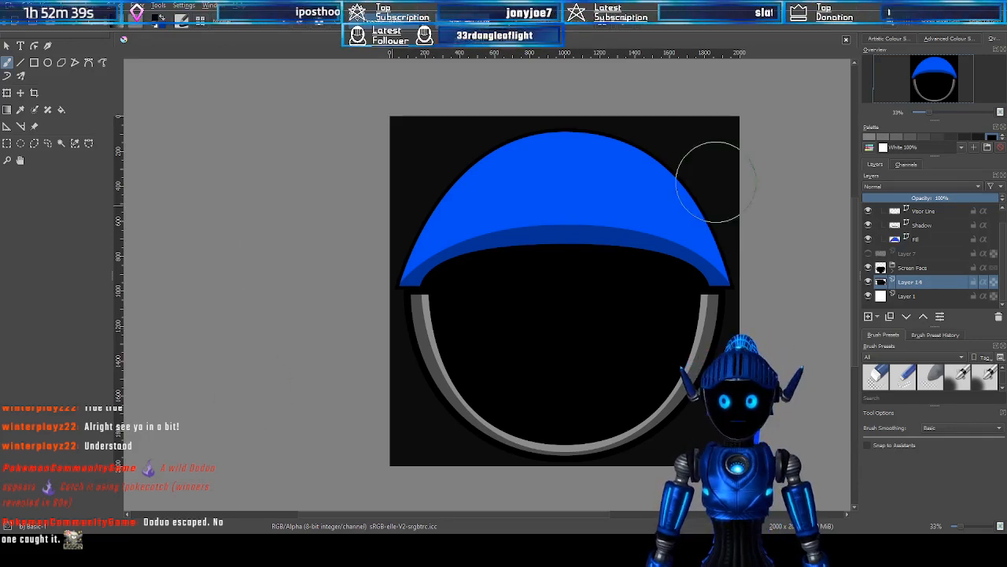
left_click(958, 72)
left_click_drag(959, 72, 954, 77)
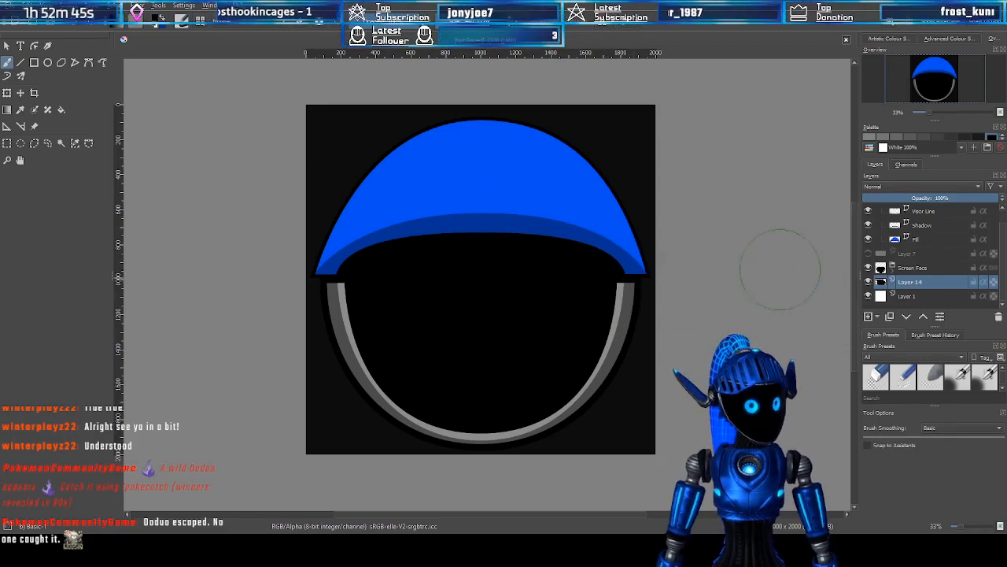
Compare the helmet with and without the near-black background, leaving Layer 14 hidden
left_click(868, 282)
left_click(867, 282)
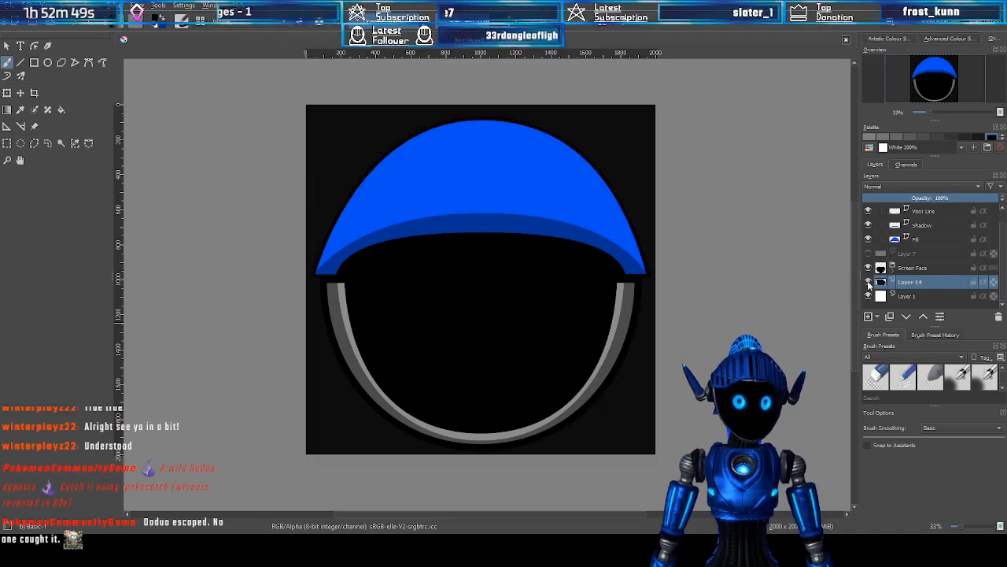
left_click(868, 283)
left_click(868, 282)
left_click(868, 283)
Add a new vector layer directly above the Line layer in the Screen Face group
scroll(925, 266, "up", 1)
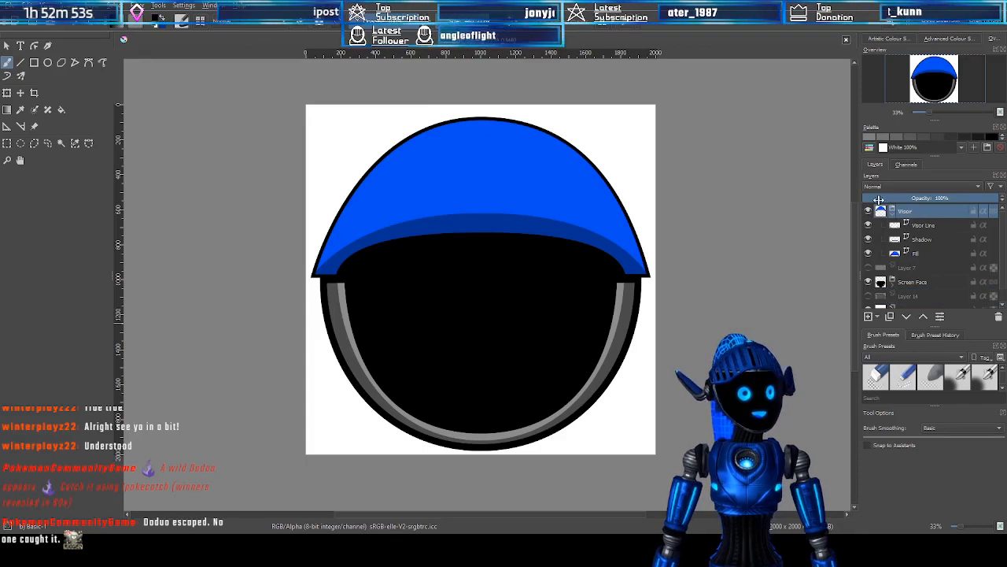
left_click(943, 226)
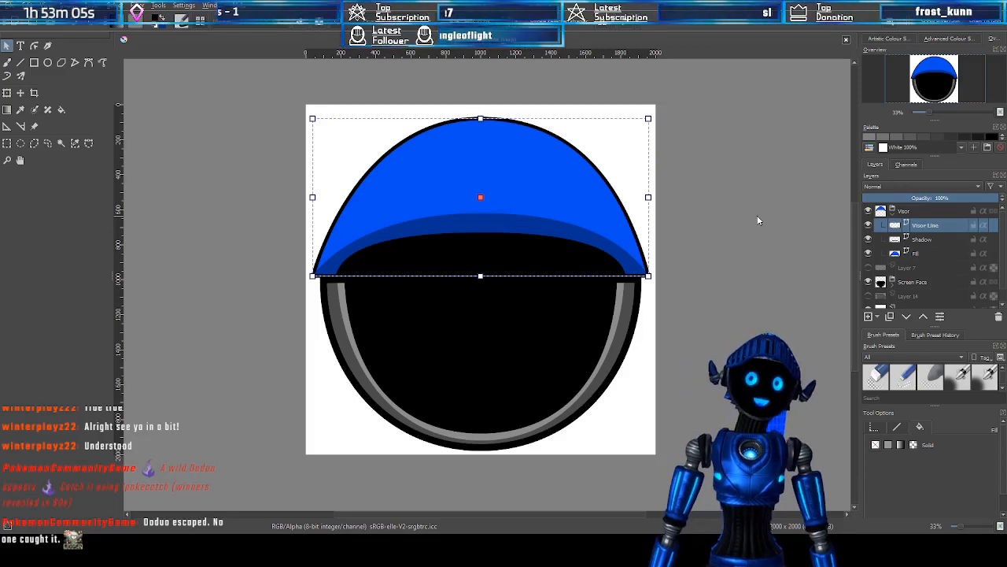
left_click(917, 283)
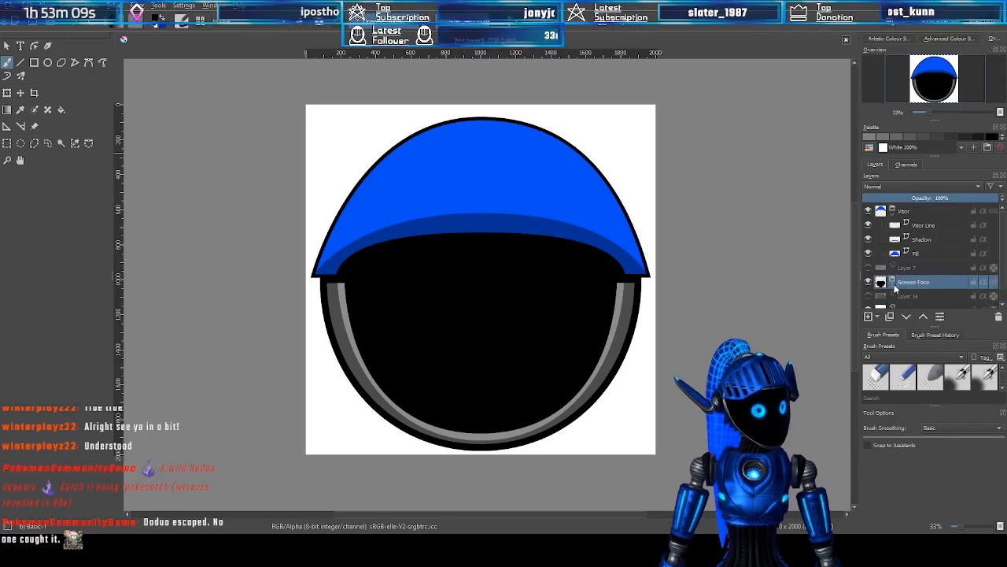
scroll(944, 271, "down", 1)
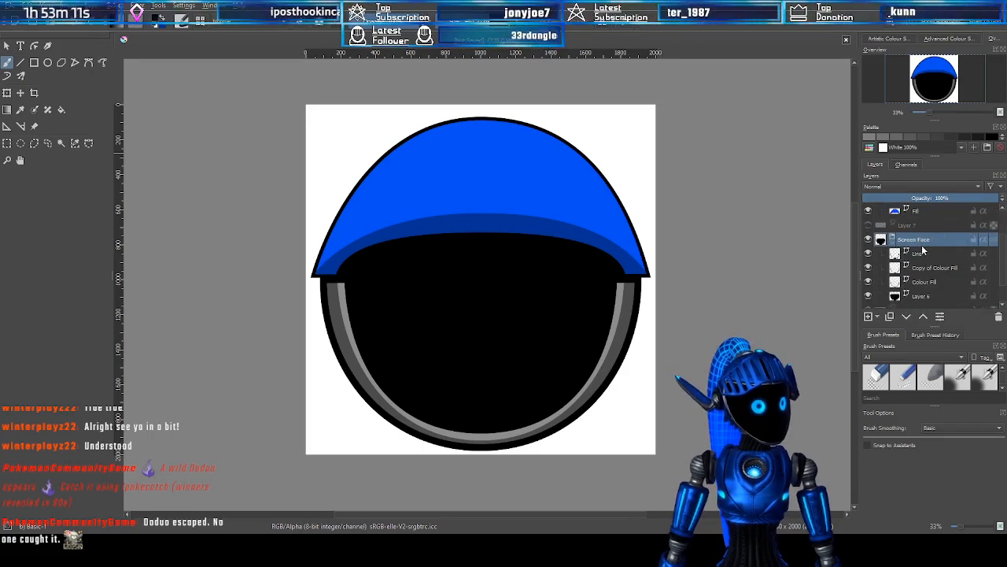
left_click(927, 252)
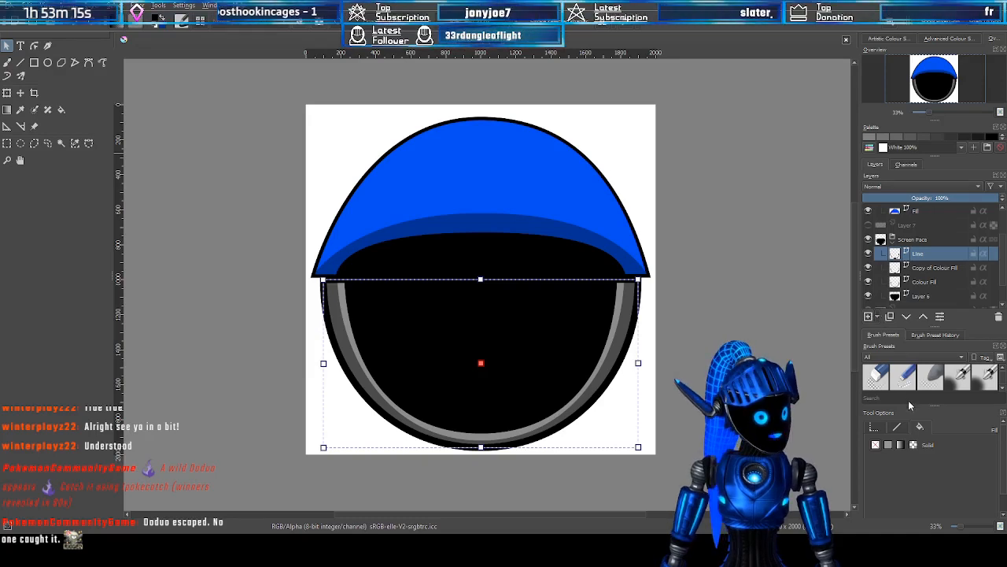
key("Insert")
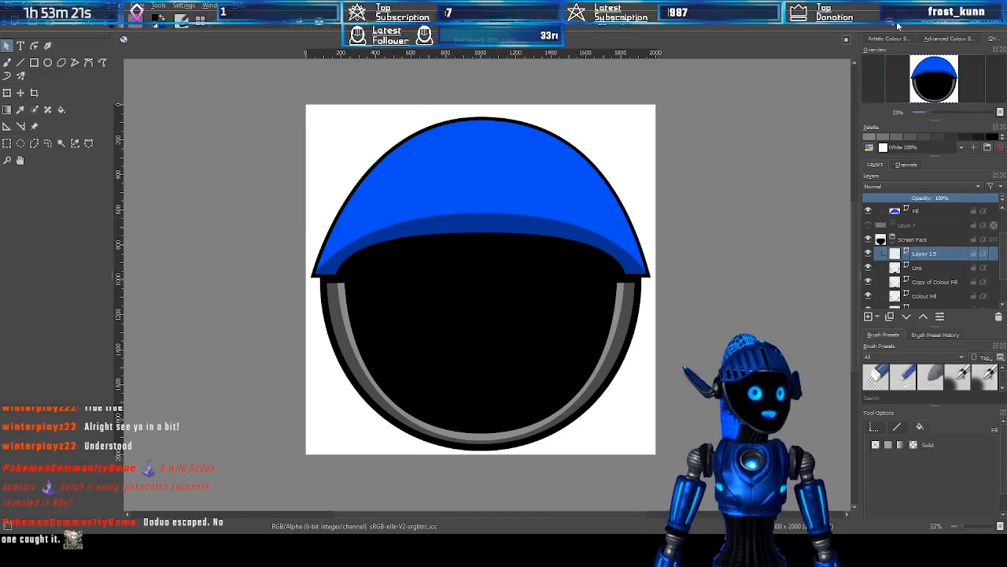
Show the grid and draw a closed Bezier triangle about 640 px wide and 300 px high on the left half of the black face
key("ctrl+shift+apostrophe")
scroll(377, 285, "up", 2)
left_click_drag(923, 80, 920, 82)
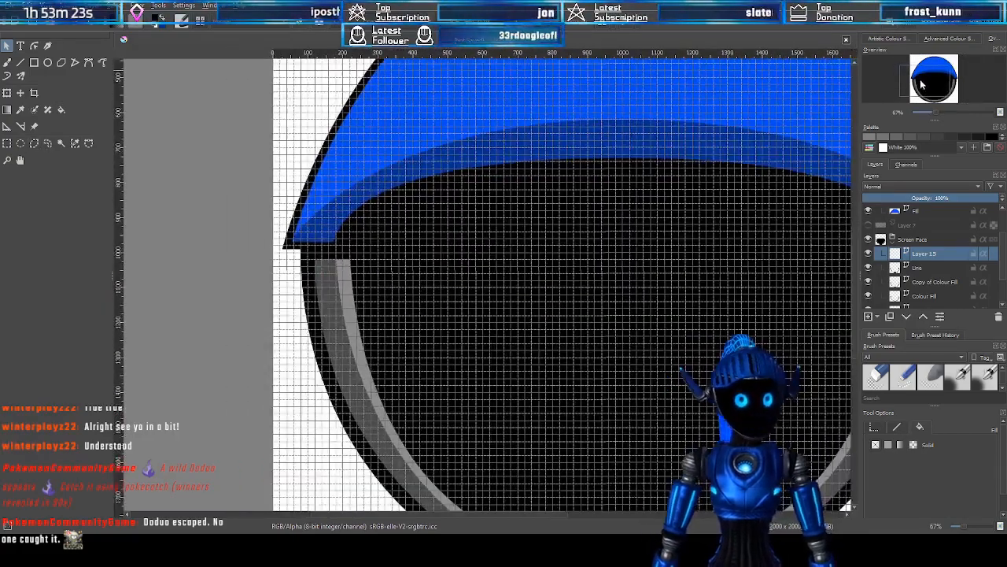
left_click(21, 67)
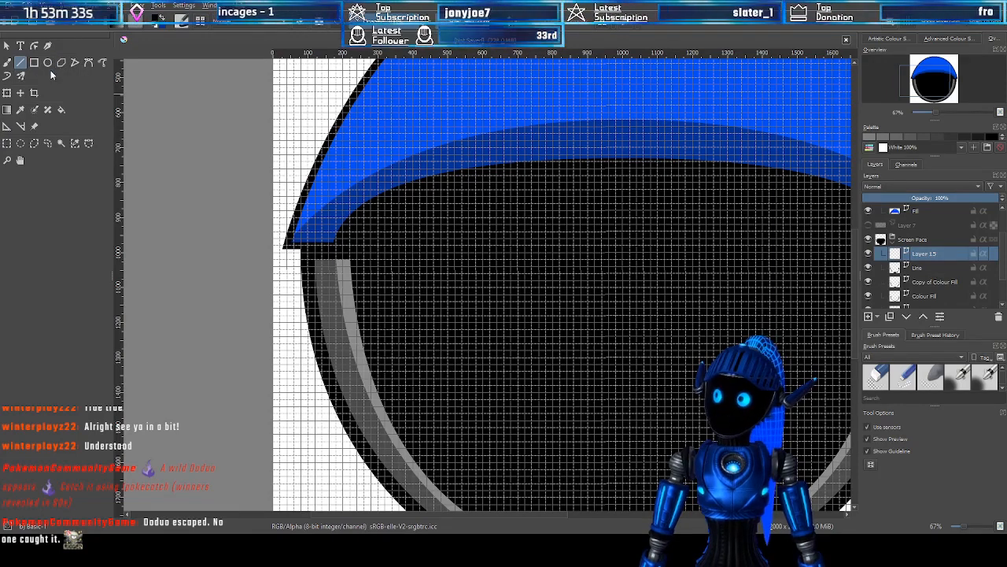
left_click(87, 63)
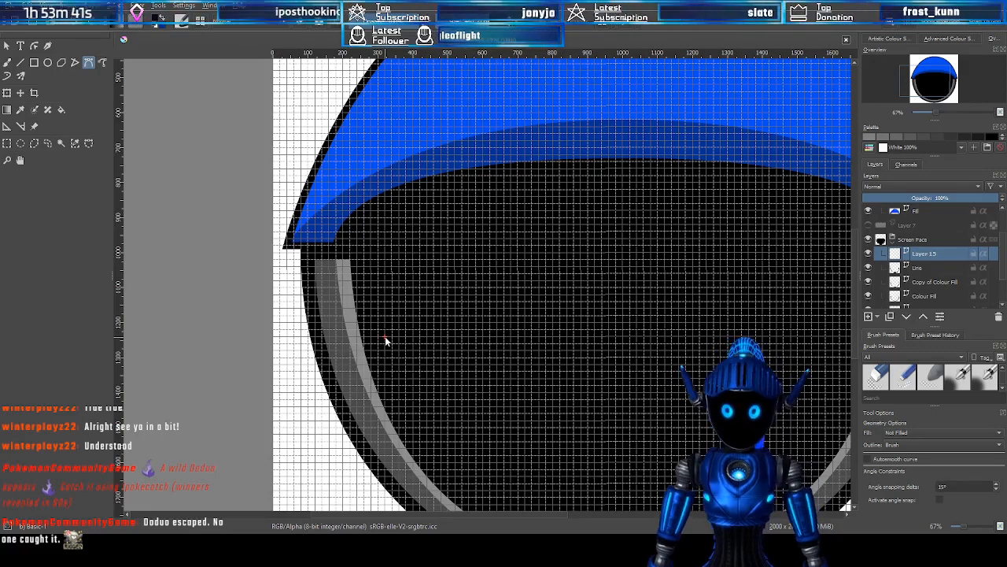
left_click(491, 238)
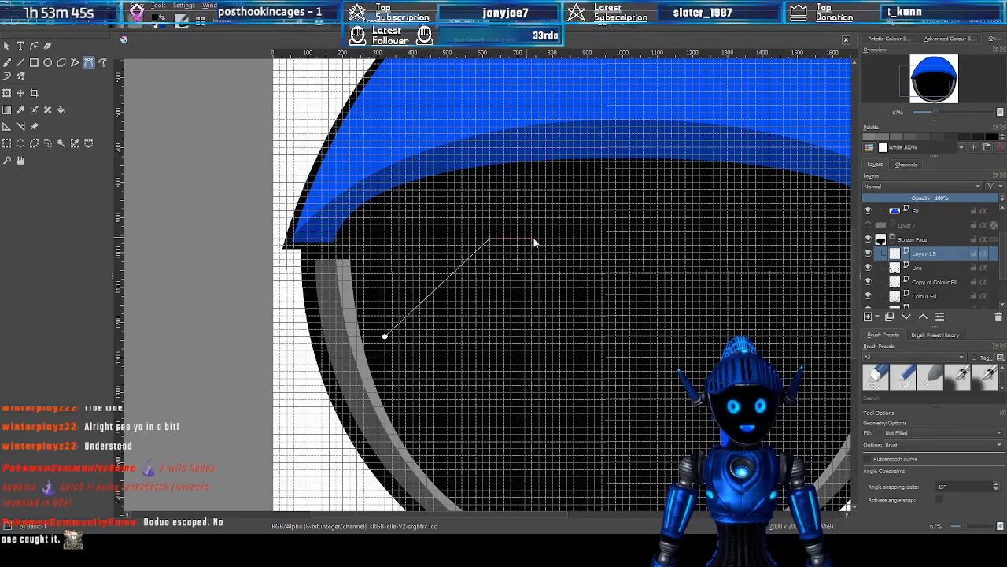
left_click(607, 344)
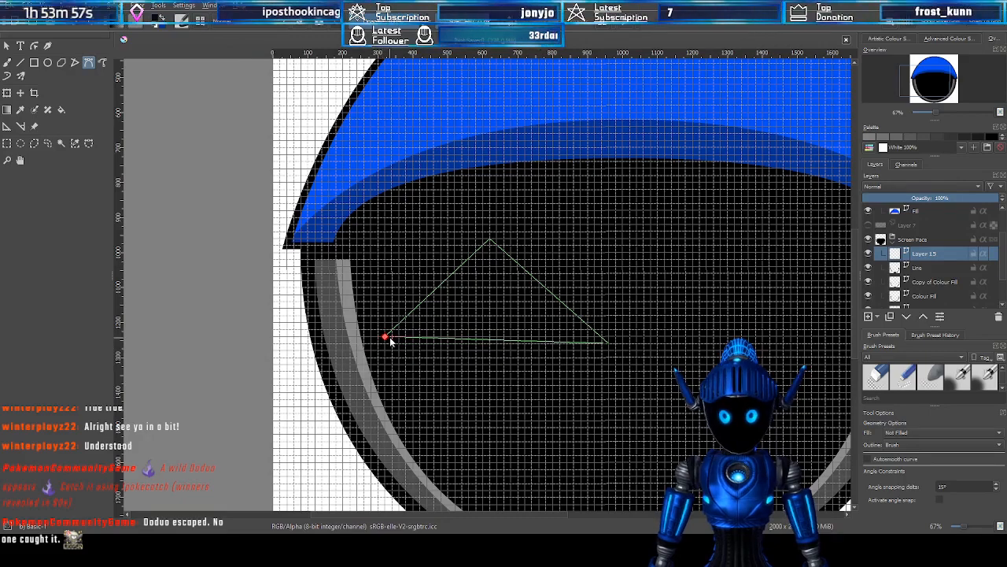
left_click(386, 338)
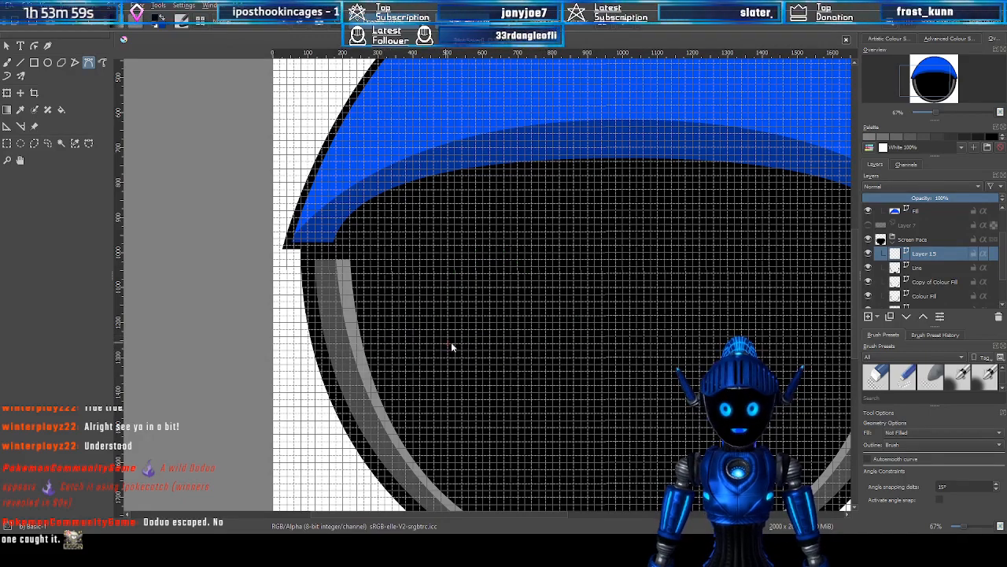
Remove the triangle's outline stroke and give it a solid bright cyan fill
left_click(7, 46)
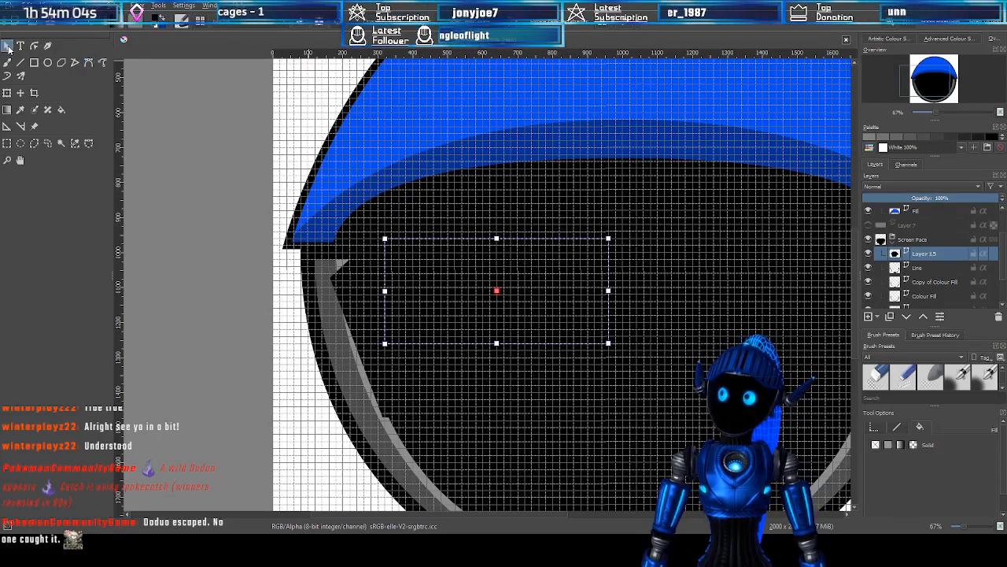
left_click(898, 427)
left_click(877, 446)
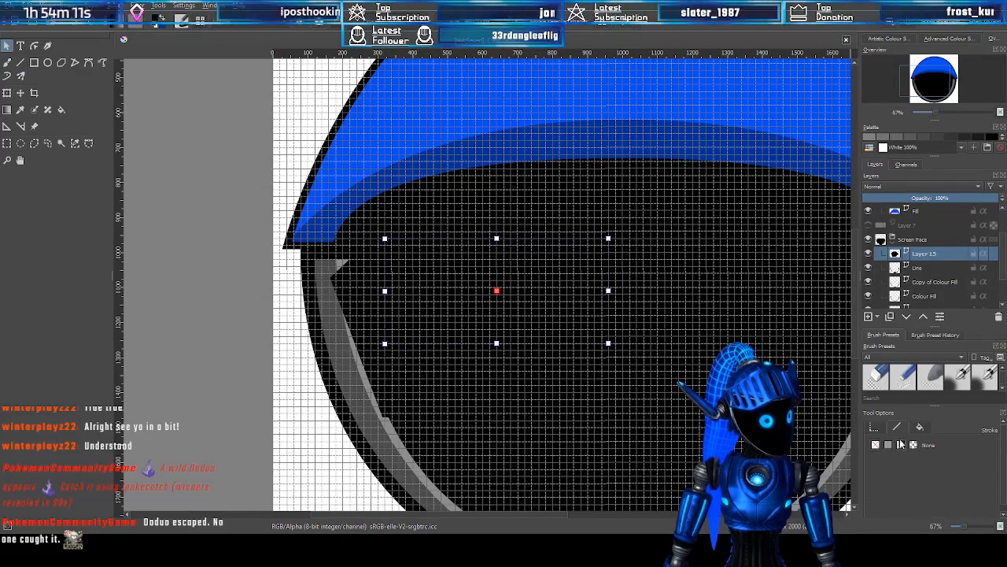
left_click(922, 428)
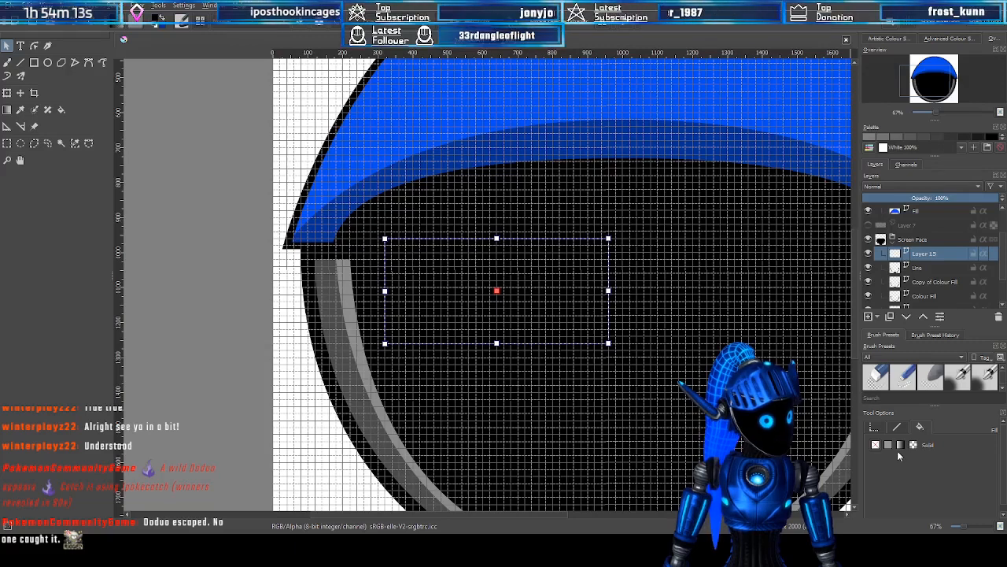
left_click(890, 445)
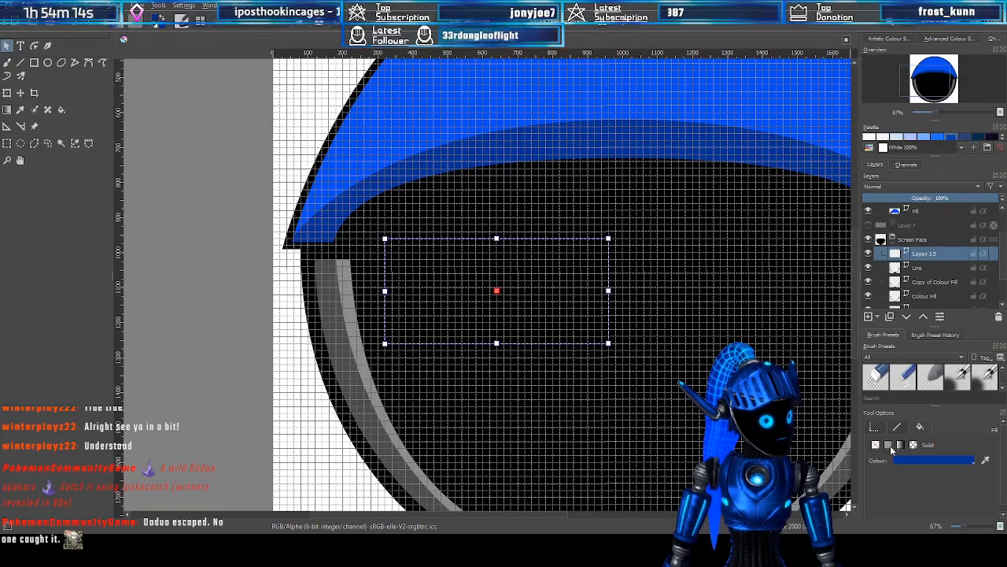
left_click(934, 461)
left_click(926, 357)
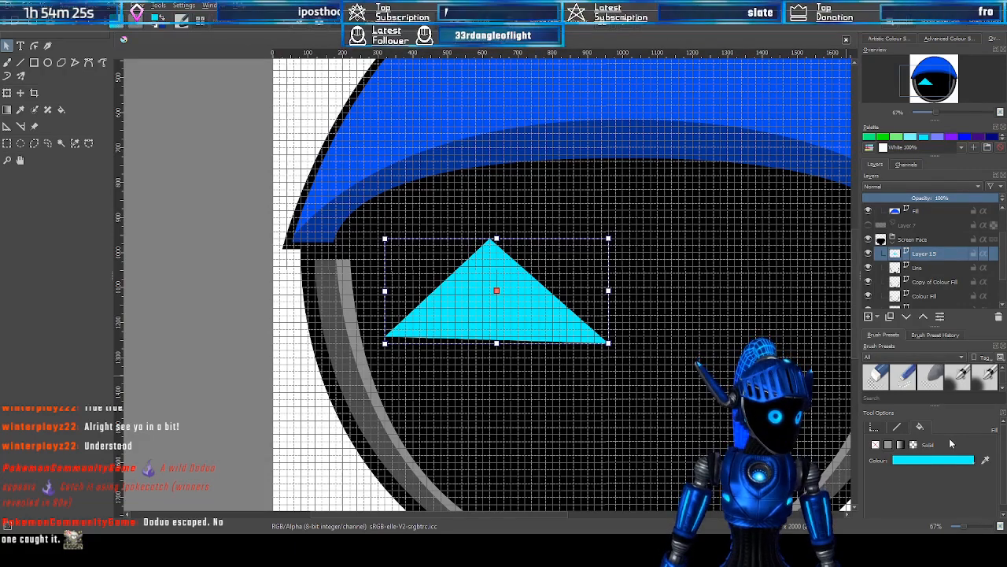
Undo and redo through the triangle's trial fill colours and leave it filled with light sky blue
key("ctrl+z")
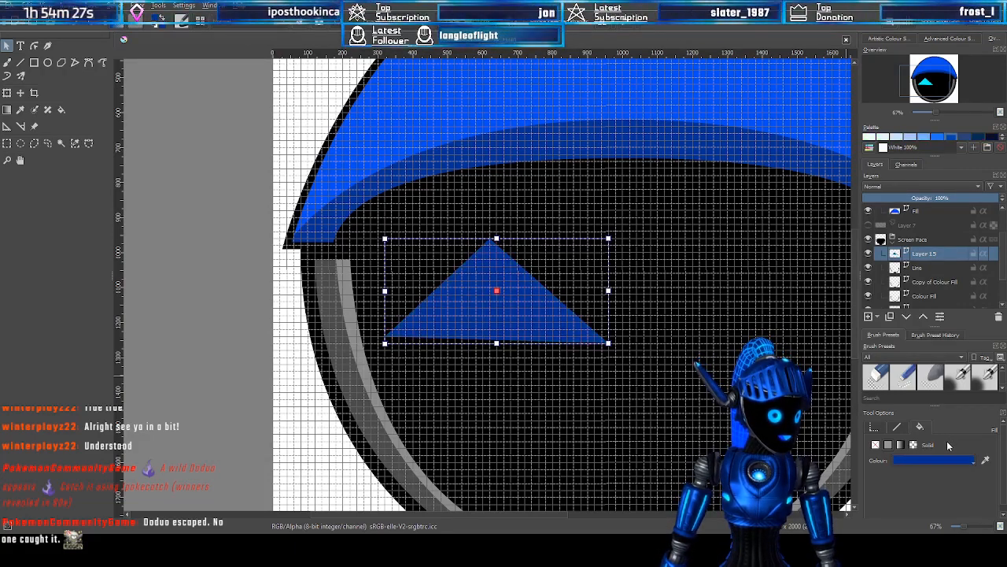
key("ctrl+shift+z")
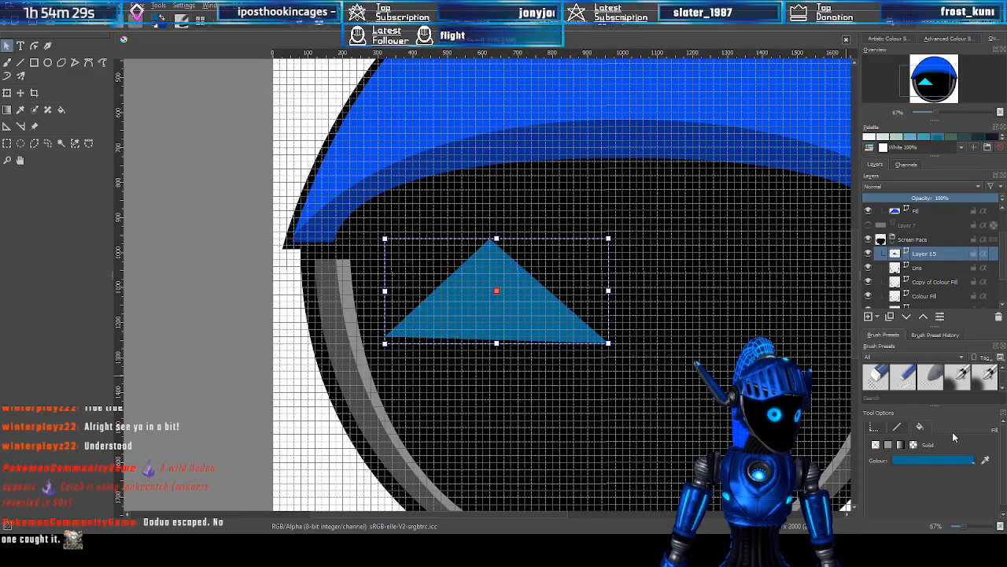
key("ctrl+z")
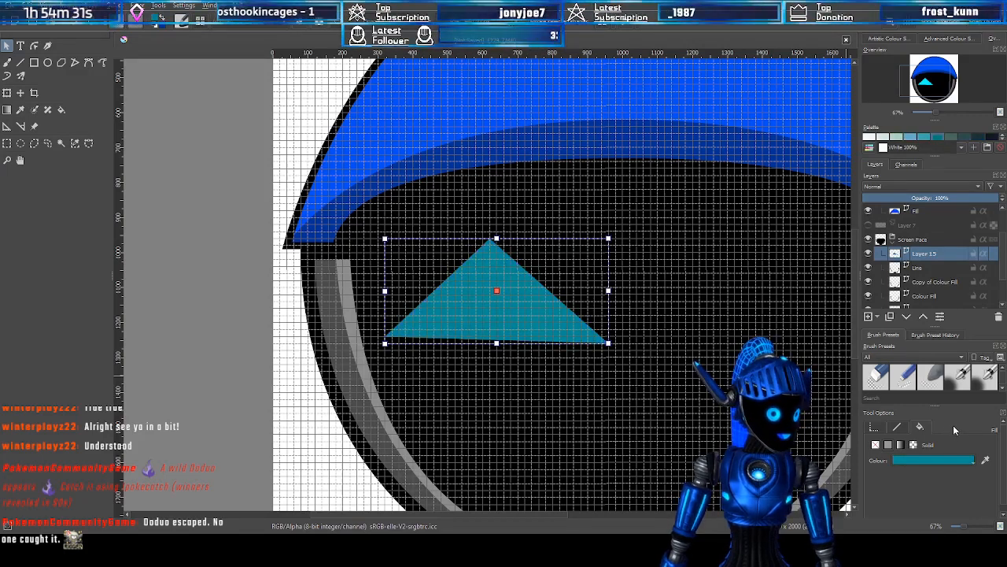
key("ctrl+z")
key("ctrl+z")
key("ctrl+z")
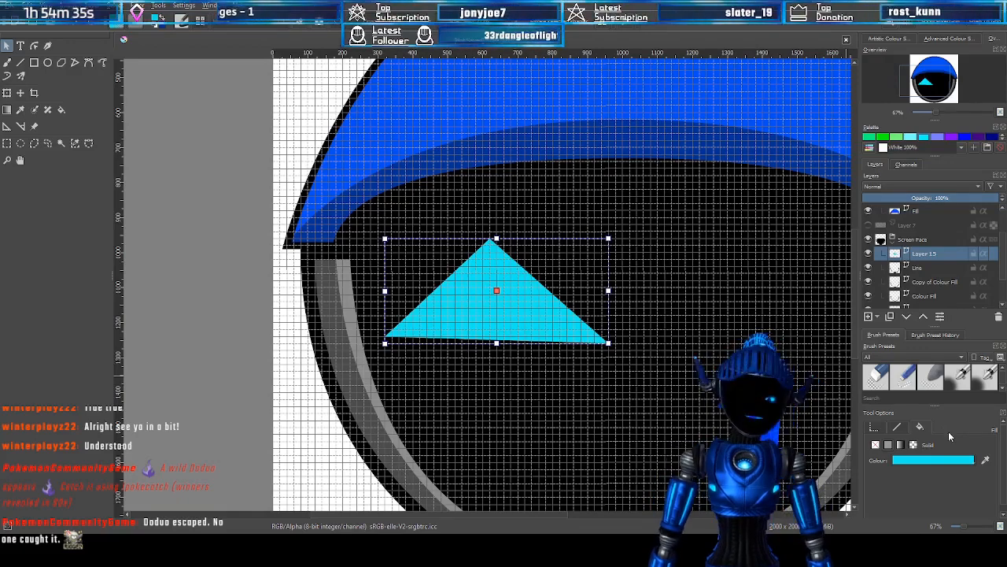
key("ctrl+z")
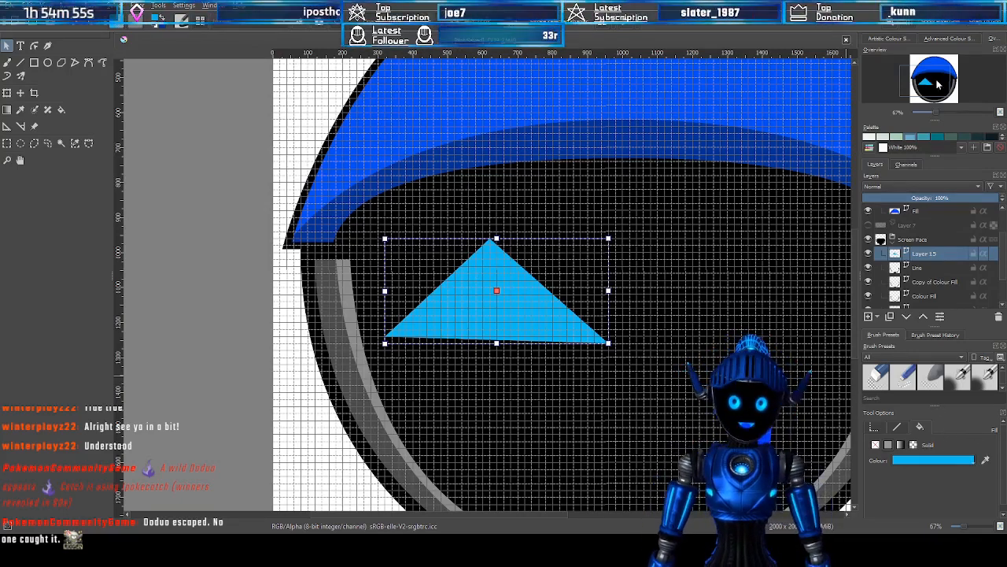
Convert the top, right and left corner points of the blue triangle to curve points
left_click_drag(938, 84, 948, 86)
scroll(686, 151, "down", 1)
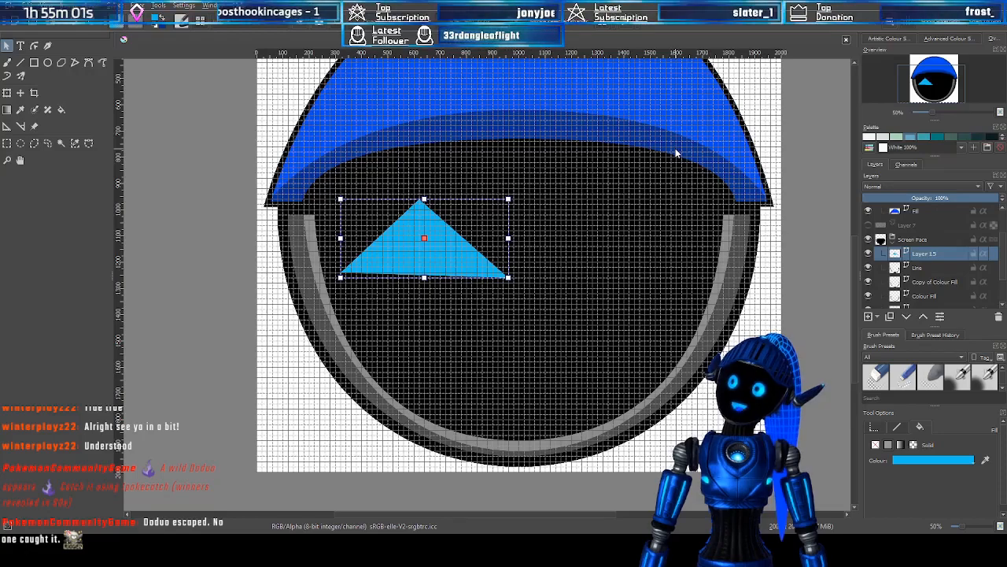
scroll(624, 161, "up", 1)
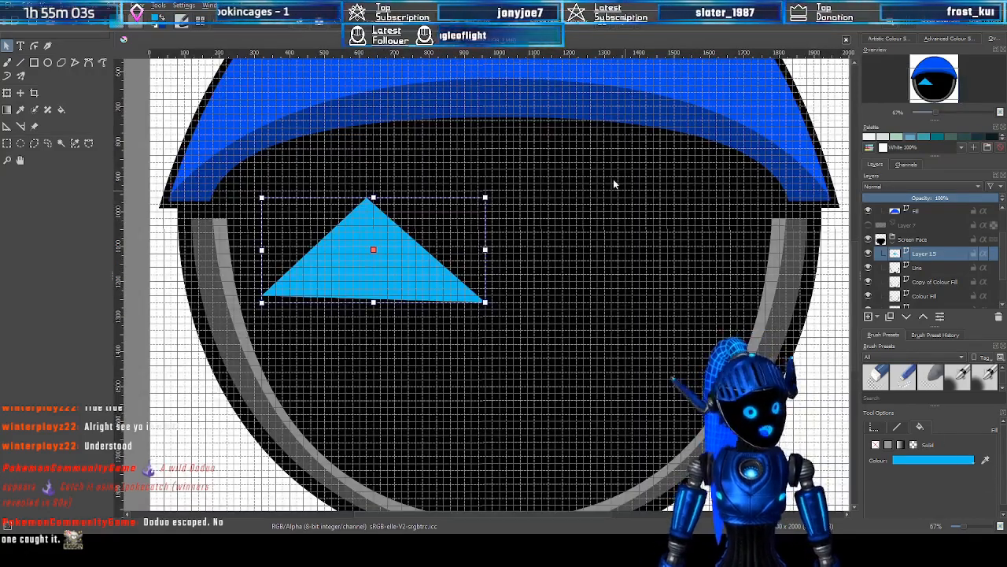
scroll(594, 194, "down", 1)
left_click_drag(926, 79, 914, 78)
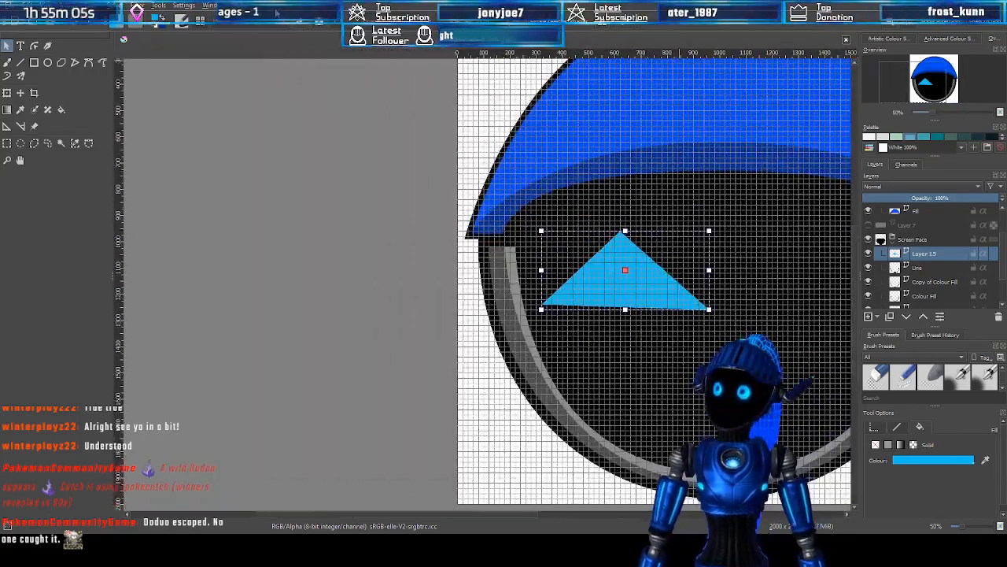
left_click(34, 45)
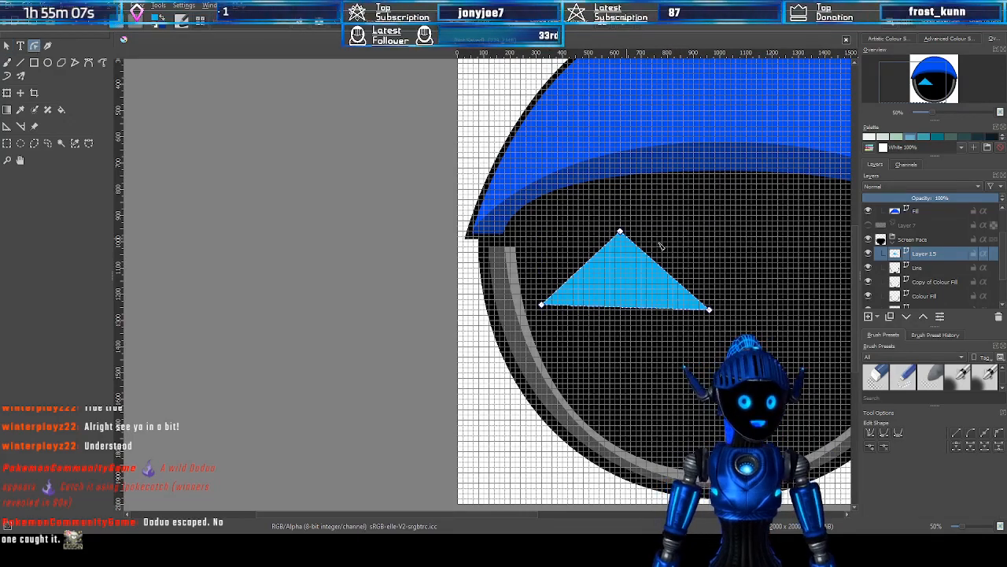
scroll(727, 228, "up", 1)
left_click(584, 234)
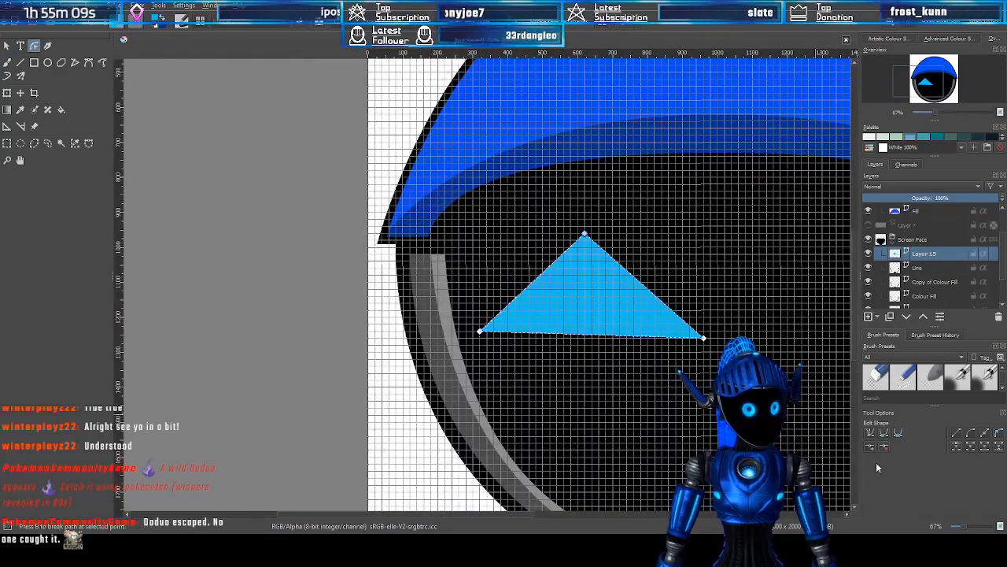
left_click(884, 432)
left_click(704, 338)
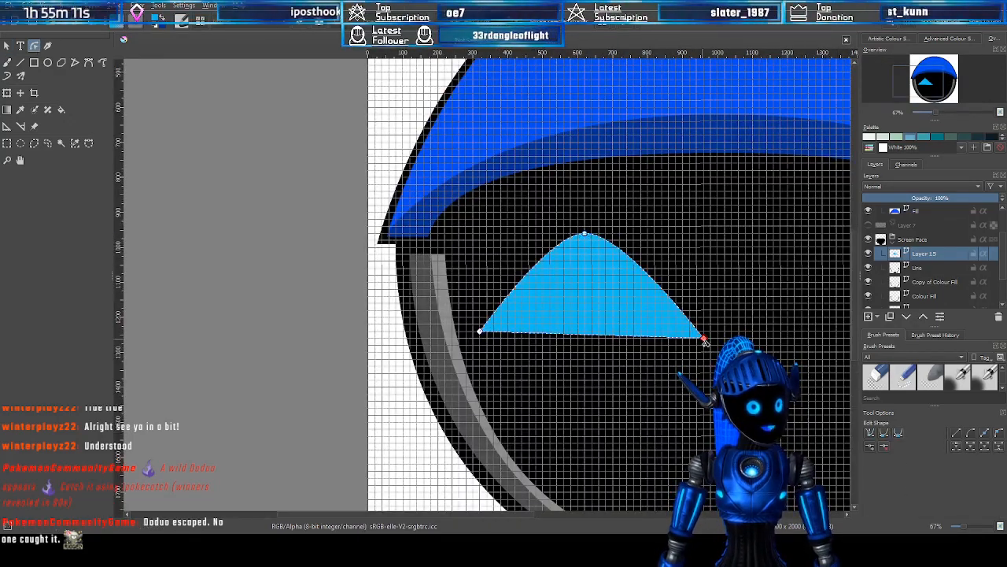
left_click(883, 432)
left_click(480, 332)
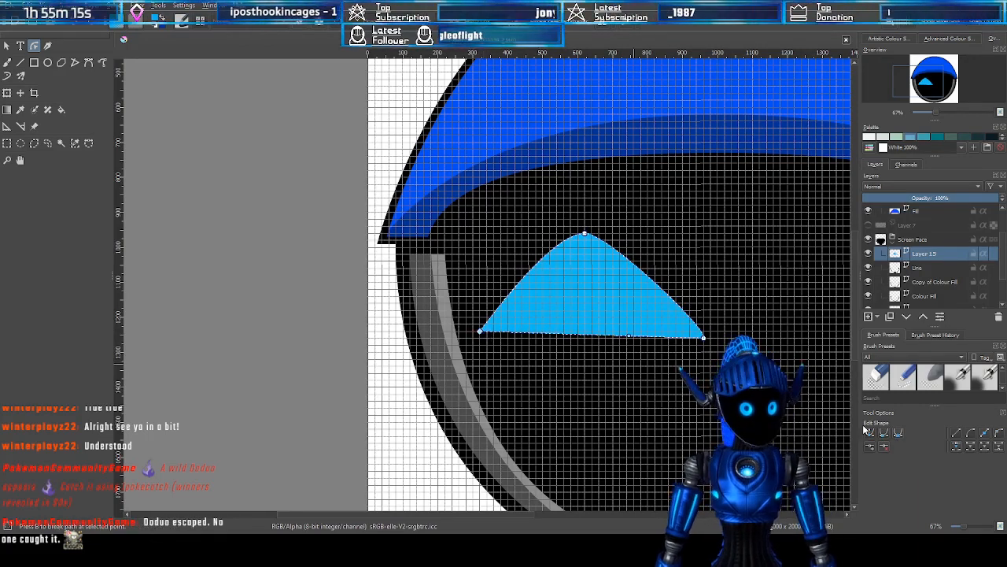
left_click(886, 431)
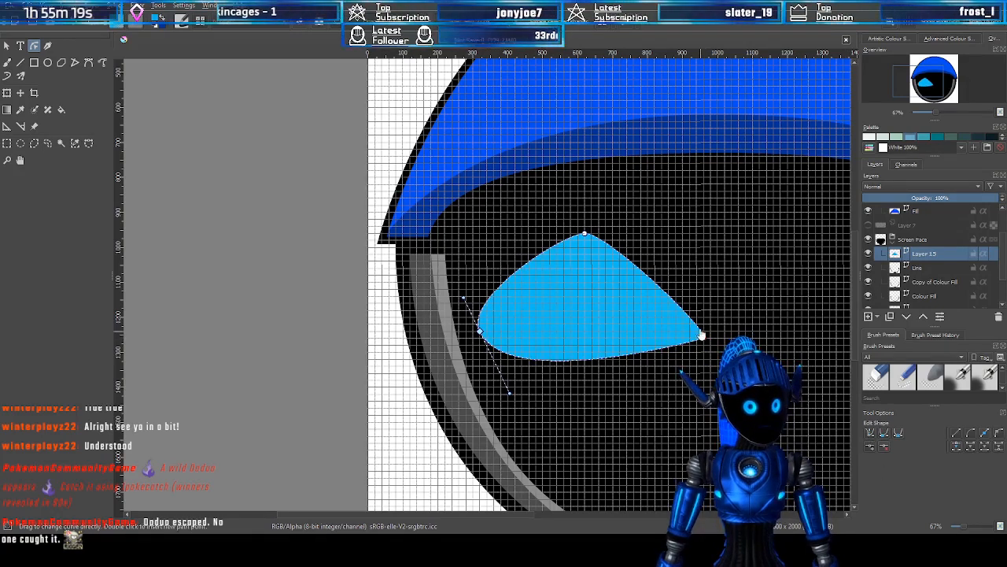
Lower the eye shape's left corner point slightly and swing its lower handle up into the shape to arch the bottom edge
left_click_drag(556, 203, 727, 339)
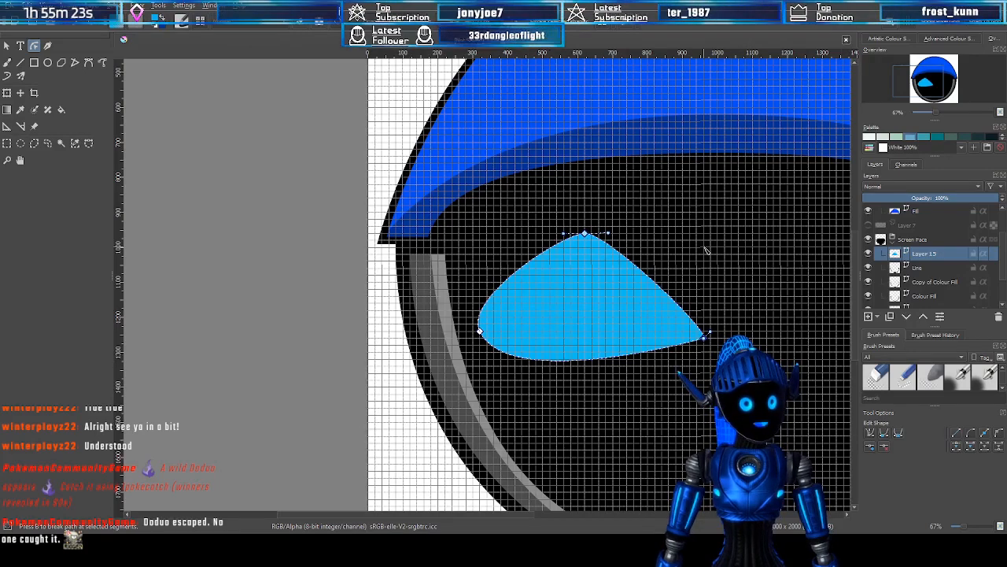
left_click(703, 336)
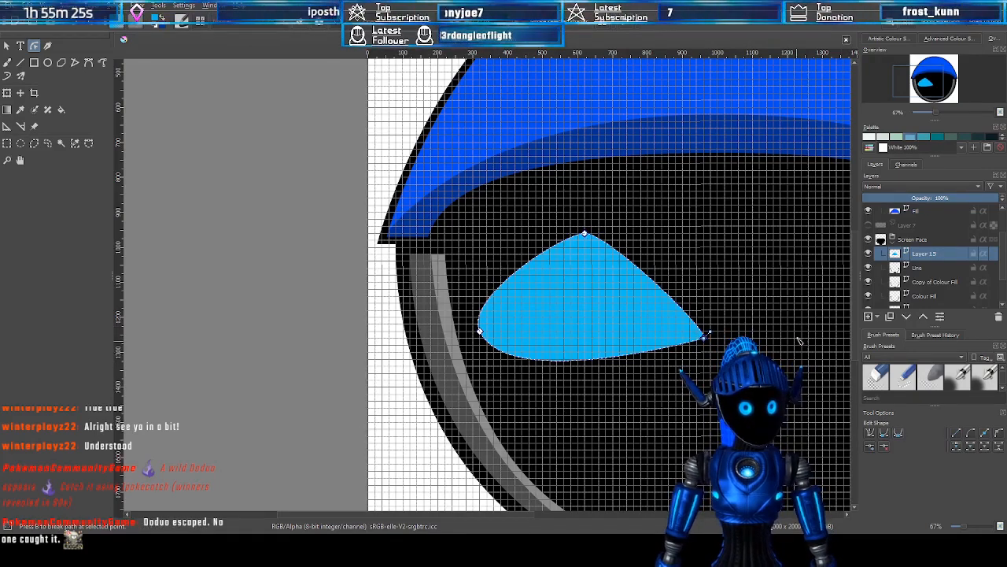
left_click_drag(728, 346, 622, 362)
left_click(376, 347)
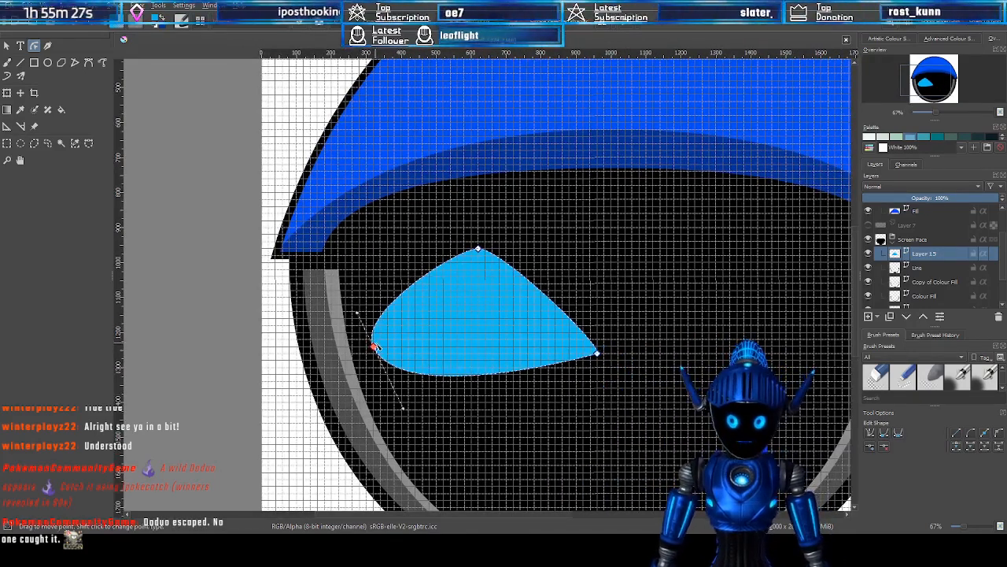
left_click_drag(374, 349, 374, 360)
left_click_drag(405, 423, 459, 288)
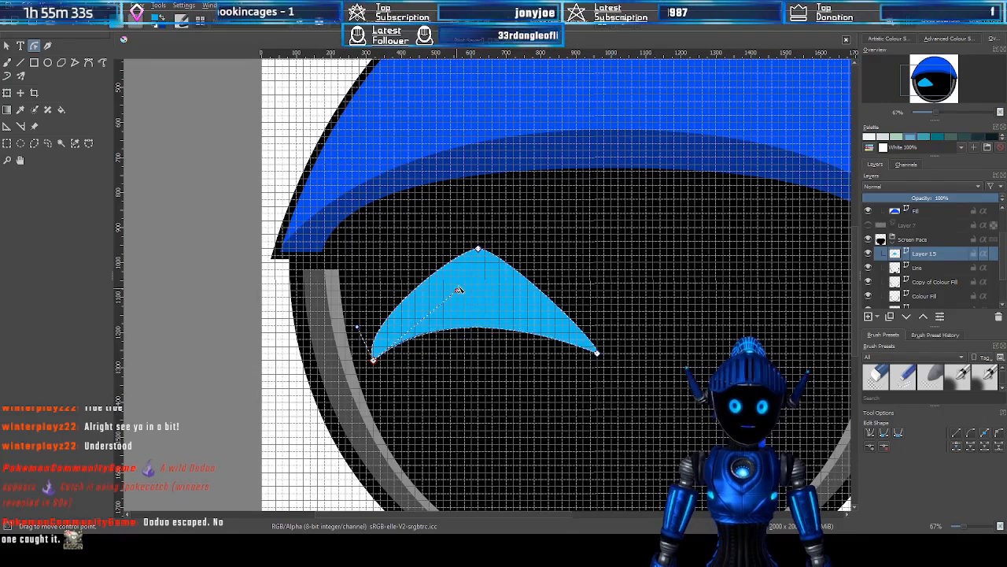
Raise the eye's top point to about 600 px across the canvas and extend both its handles horizontally into a rounded dome
left_click_drag(478, 248, 471, 215)
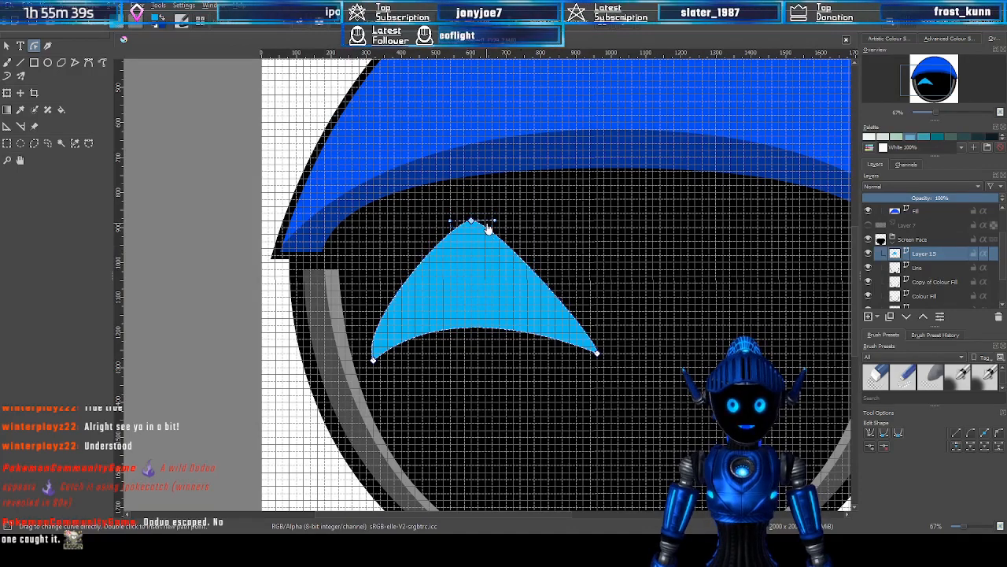
left_click_drag(494, 220, 580, 222)
left_click_drag(450, 221, 391, 223)
scroll(616, 225, "down", 5)
scroll(726, 225, "up", 2)
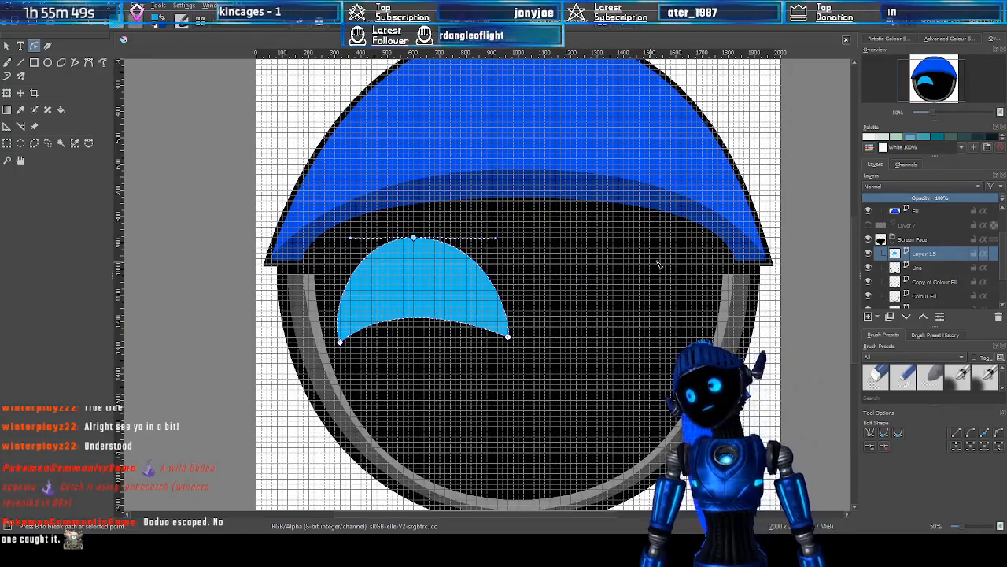
Reposition the right corner point's handles, one up along the outer curve and one inward along the bottom edge
left_click_drag(920, 84, 923, 84)
scroll(605, 322, "up", 1)
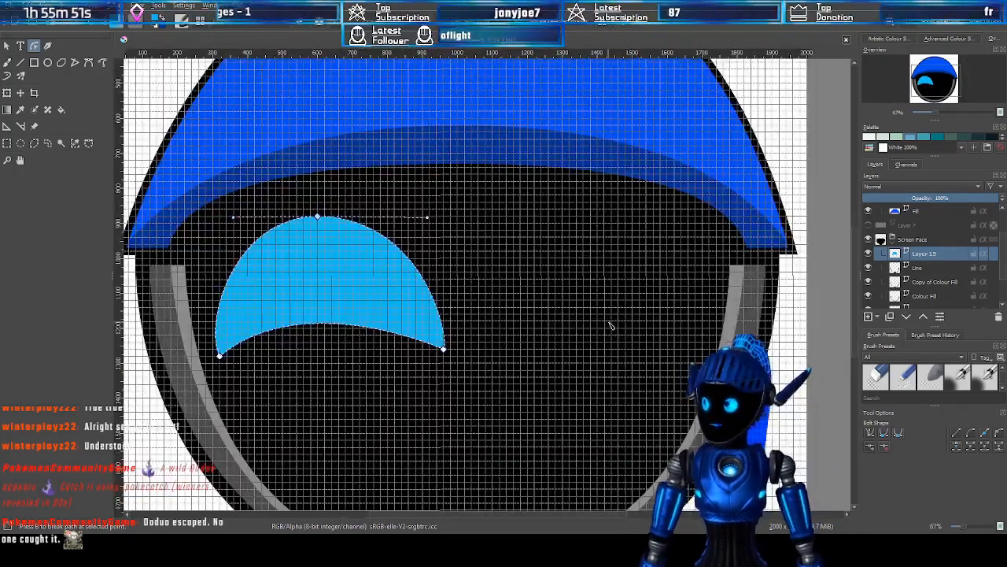
left_click(444, 349)
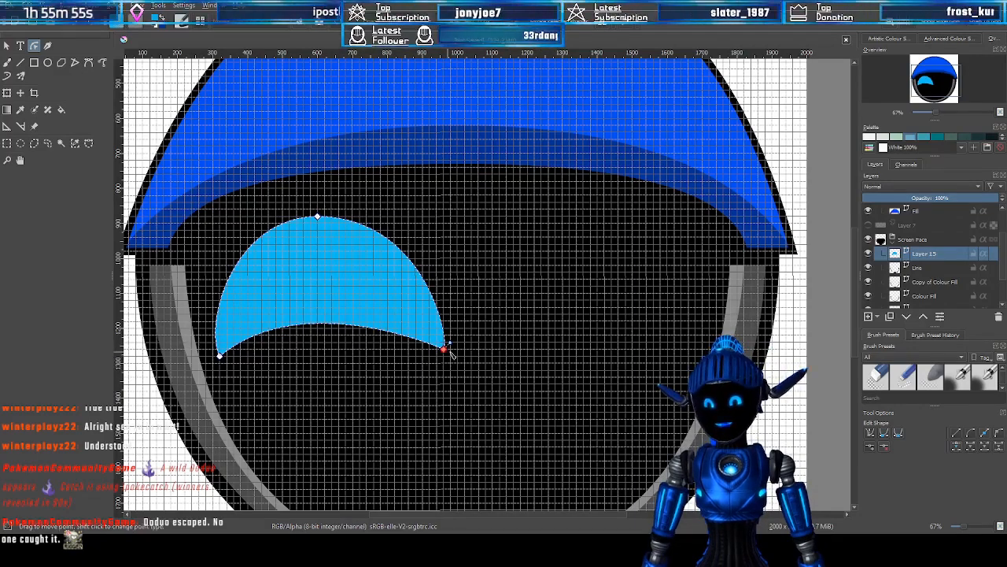
scroll(444, 346, "up", 1)
scroll(444, 352, "down", 1)
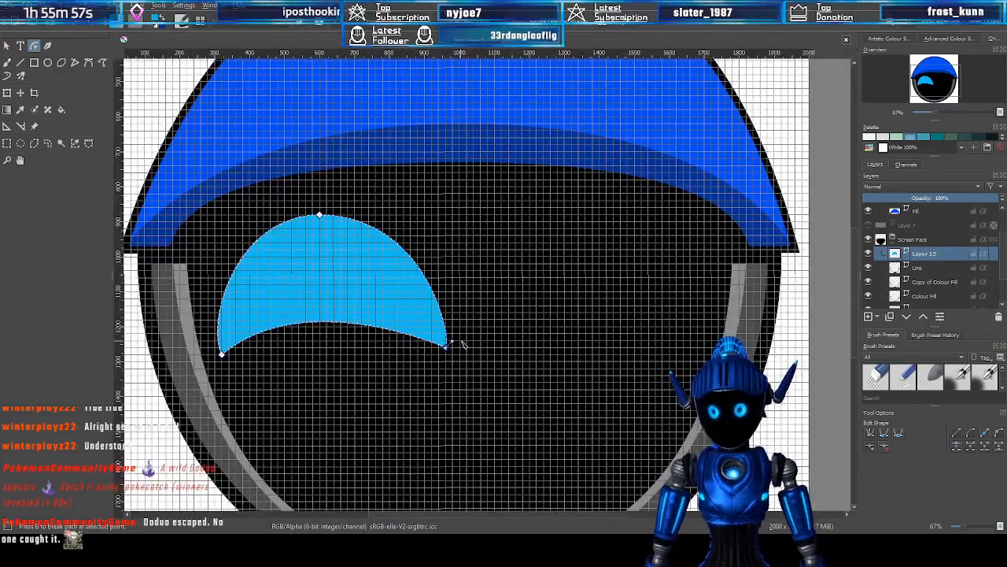
mouse_move(452, 342)
left_mouse_down()
mouse_move(460, 339)
mouse_move(438, 327)
mouse_move(435, 336)
mouse_move(439, 322)
mouse_move(438, 337)
mouse_move(470, 337)
left_mouse_up()
scroll(428, 360, "up", 2)
scroll(482, 343, "up", 3)
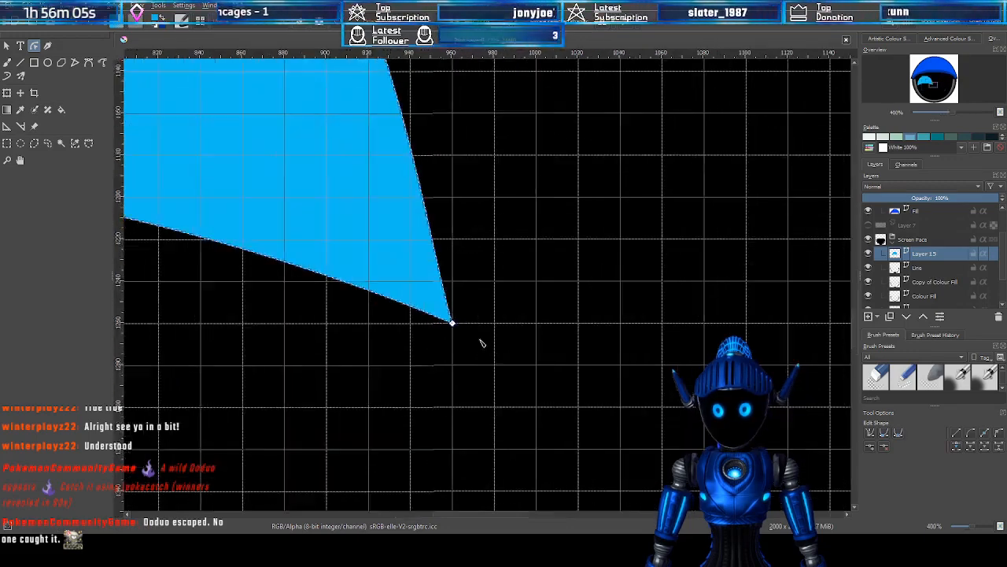
scroll(480, 342, "up", 1)
left_click_drag(443, 320, 330, 267)
scroll(375, 286, "down", 4)
scroll(525, 292, "down", 3)
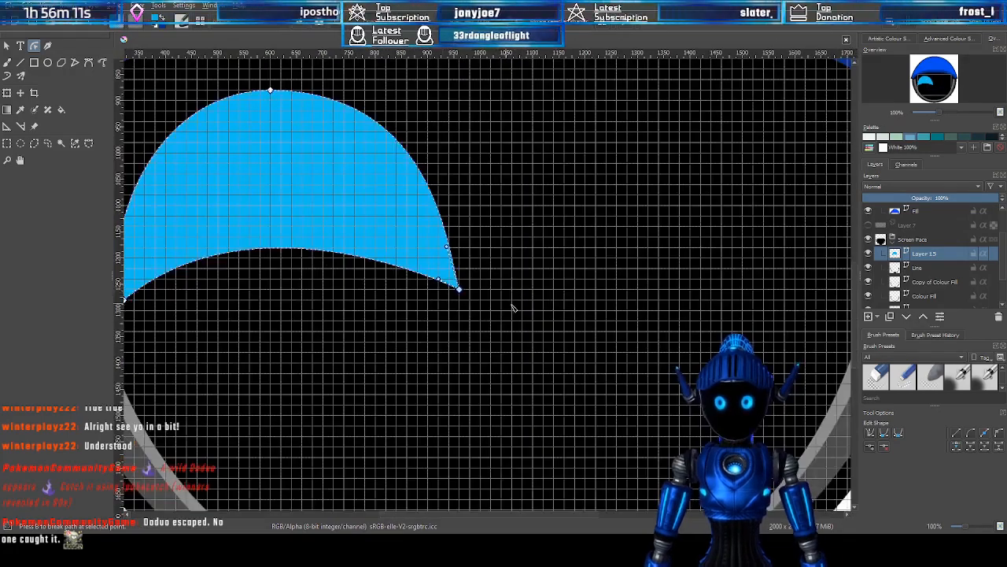
Reshape the eye's bottom edge into a shallow upward arch using the left corner's lower handle
scroll(417, 307, "up", 4)
left_click(410, 344)
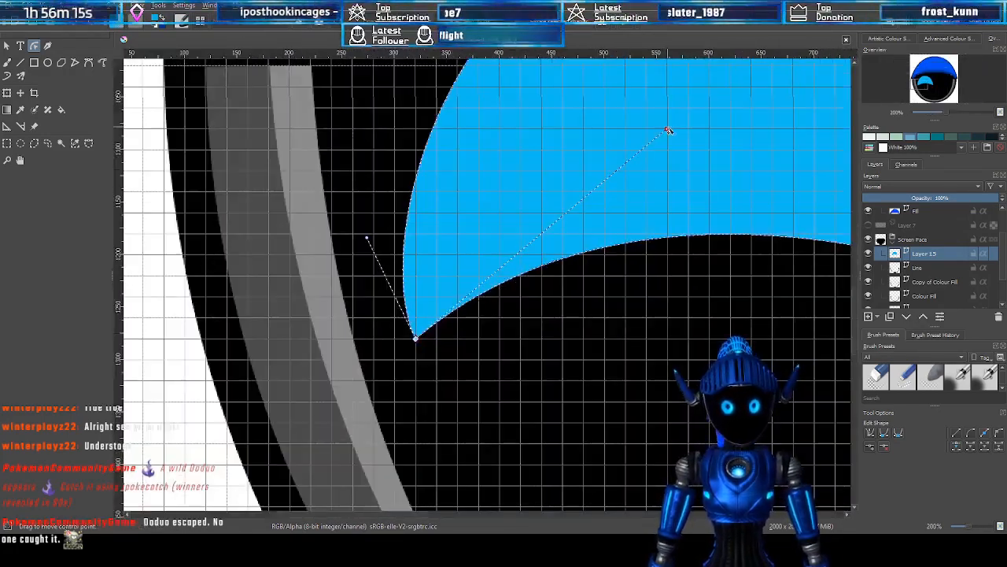
left_click_drag(666, 129, 438, 320)
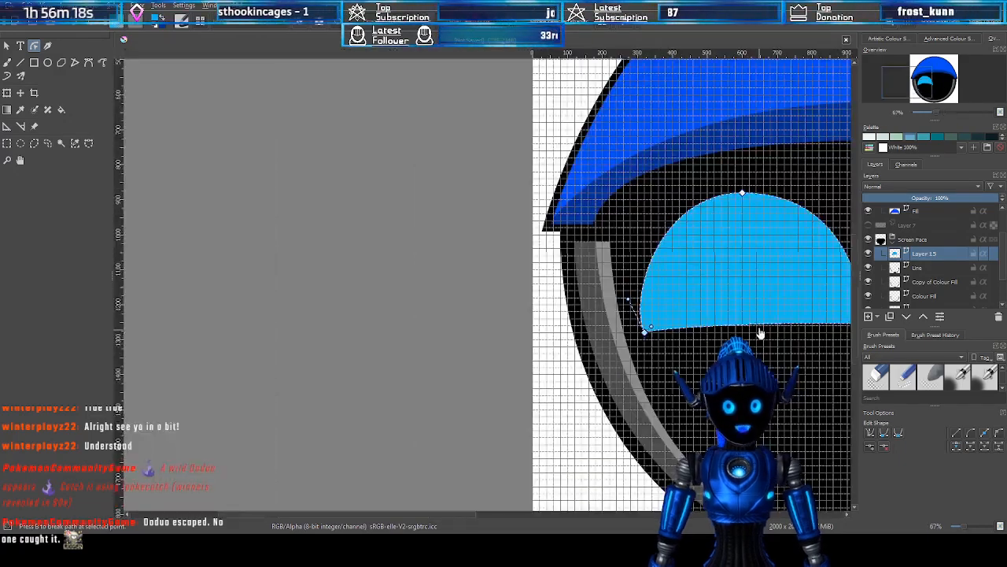
key("1")
left_click_drag(928, 82, 939, 85)
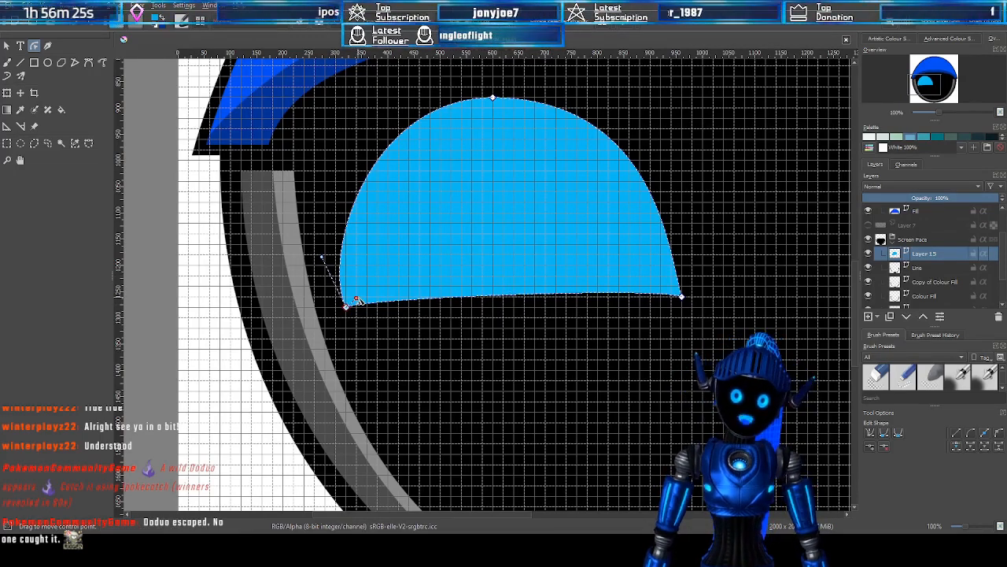
left_click_drag(357, 299, 491, 235)
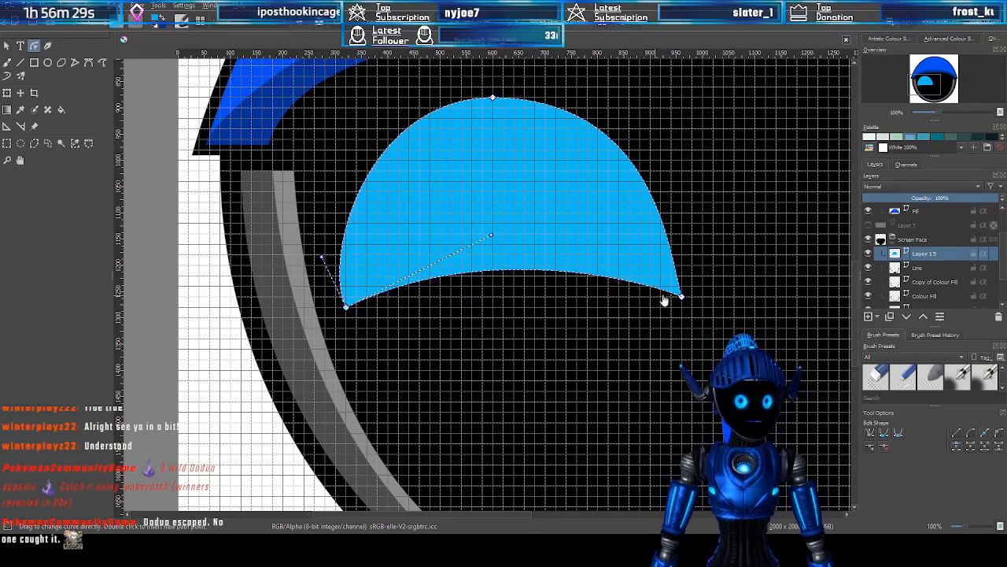
Pull the right corner's lower handle inward and rebalance the left one to form an even arch along the bottom edge
left_click_drag(653, 288, 495, 228)
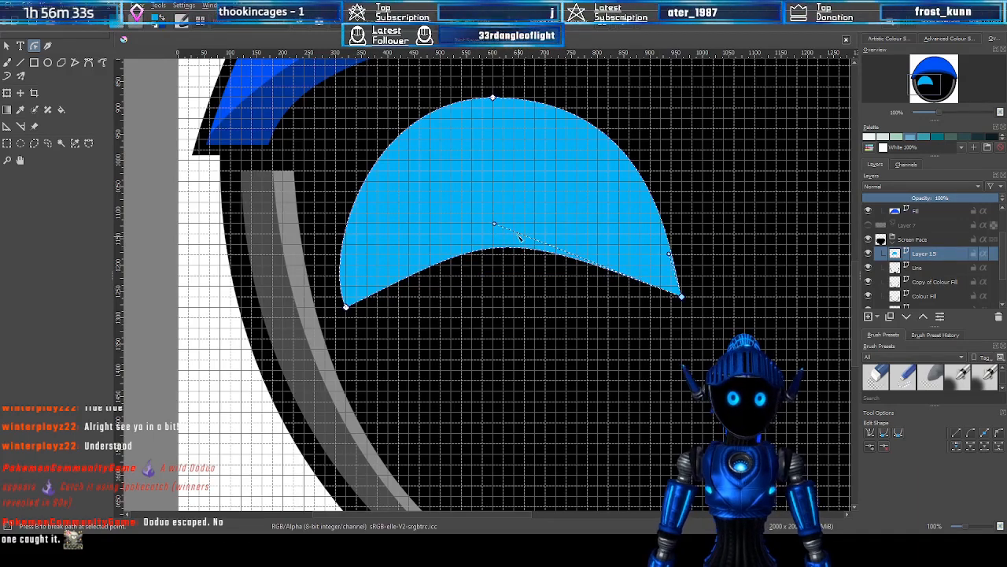
scroll(738, 213, "down", 1)
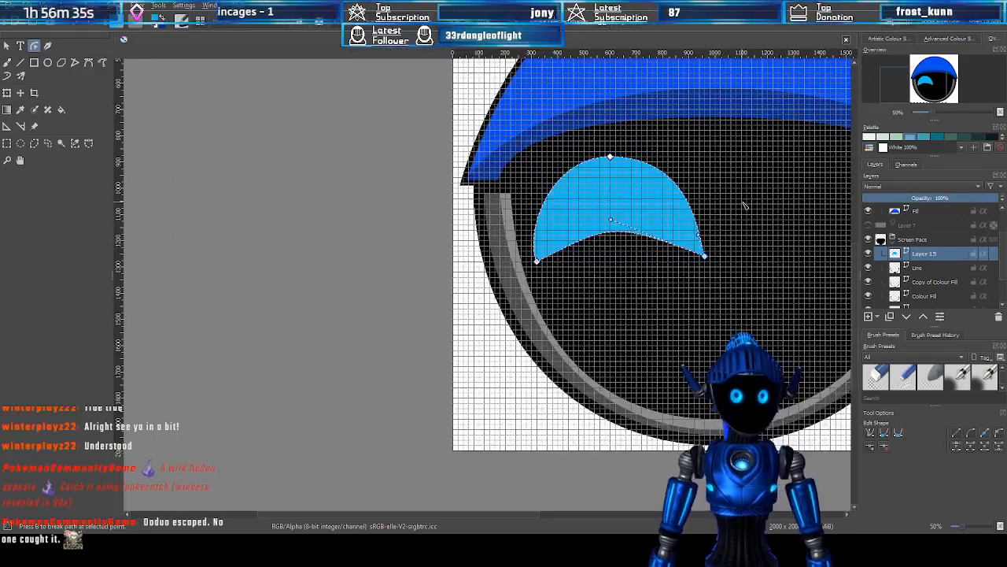
left_click(930, 88)
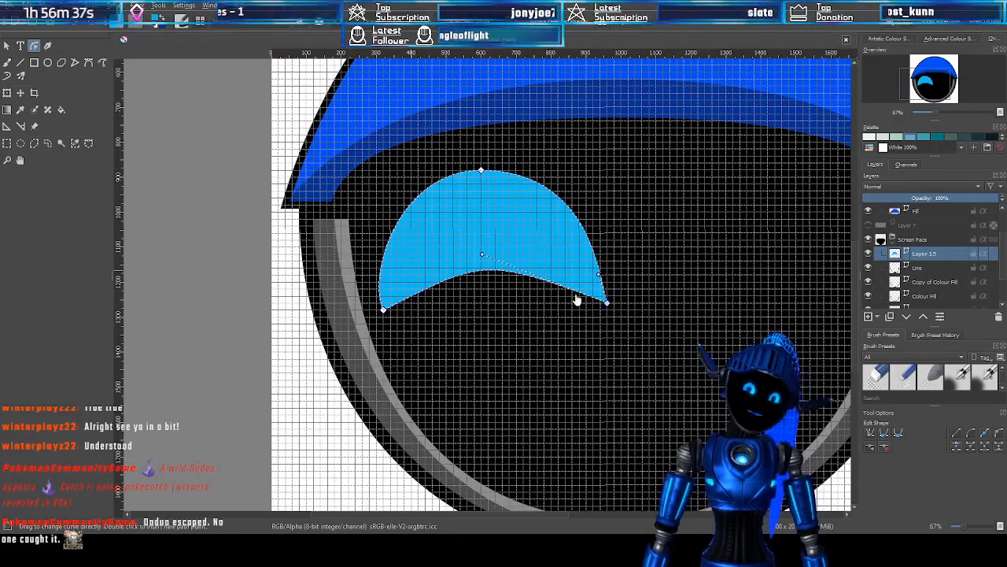
scroll(559, 291, "up", 1)
left_click_drag(445, 239, 520, 244)
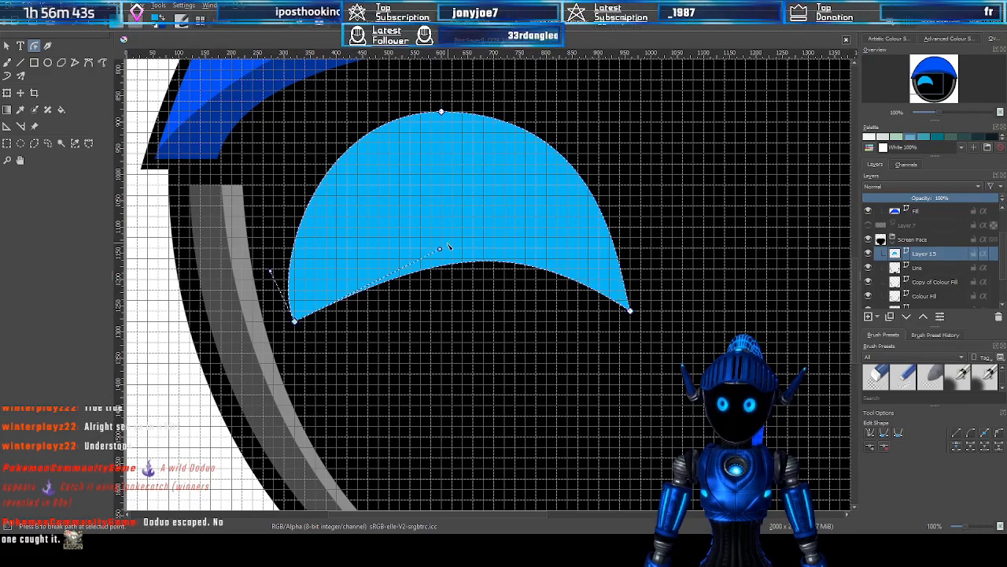
left_click_drag(294, 320, 380, 248)
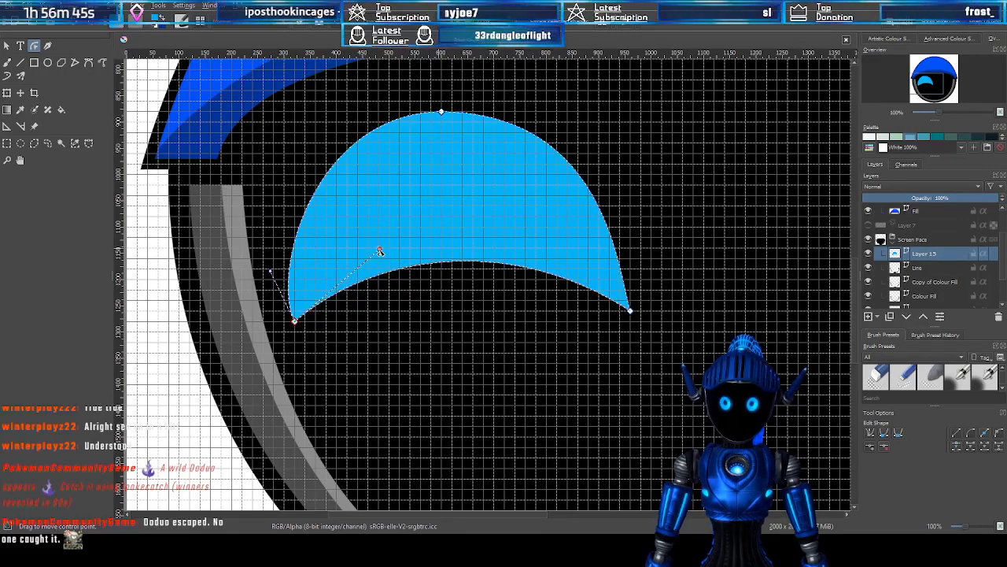
scroll(553, 380, "down", 2)
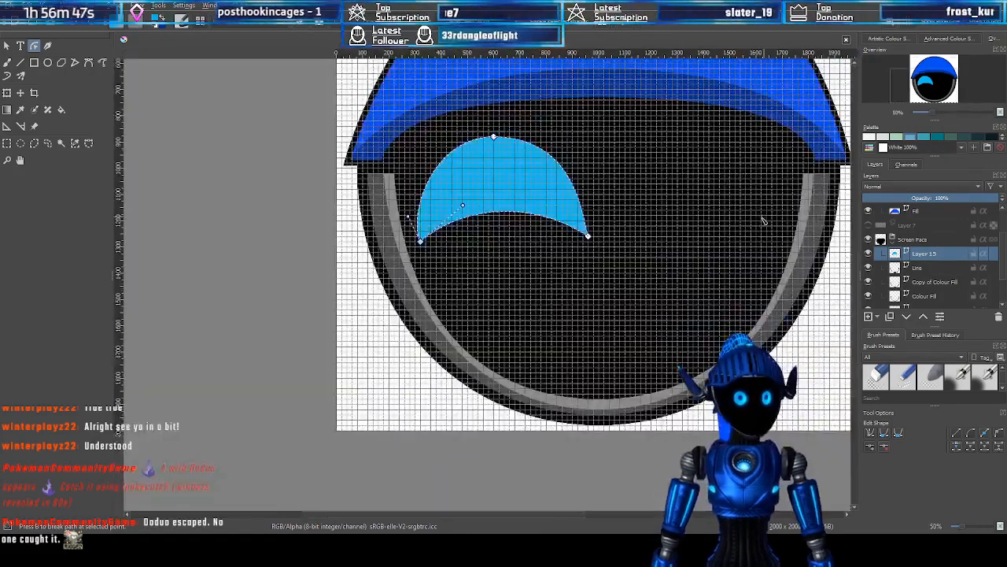
Move the eye's right corner point inward to about 900 px across the canvas, keeping its height
scroll(611, 212, "up", 1)
left_click_drag(922, 88, 923, 84)
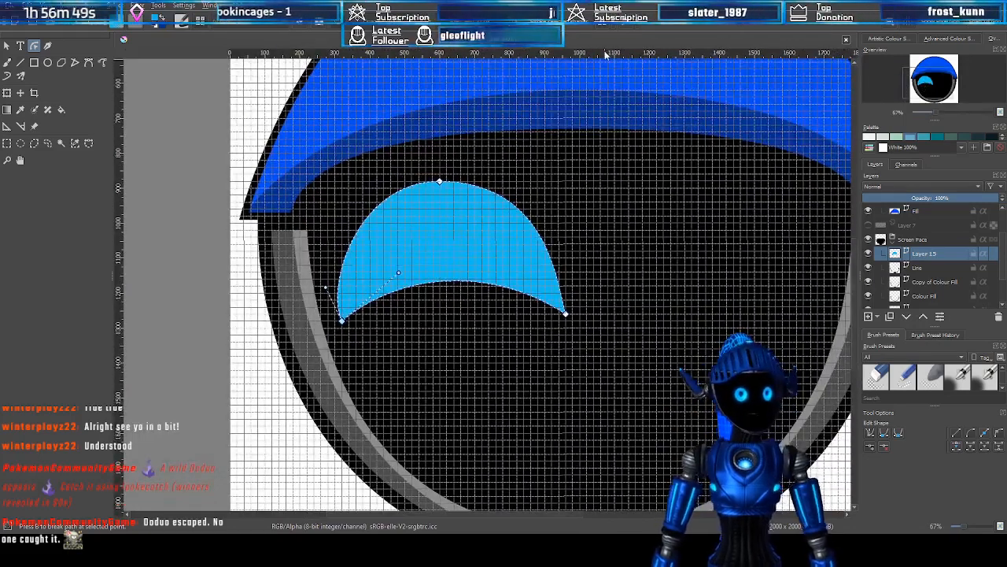
left_click(580, 320)
scroll(581, 322, "up", 1)
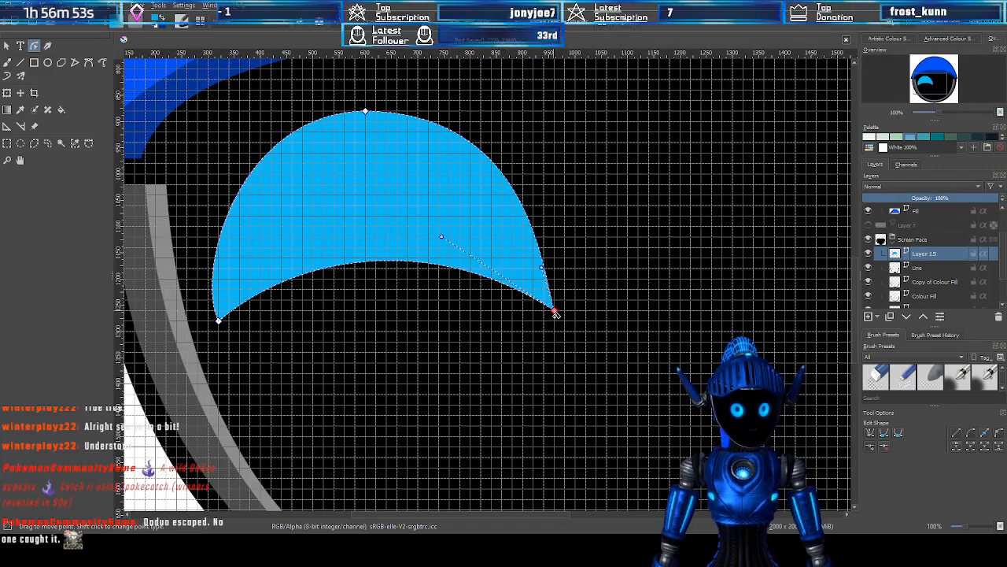
left_click_drag(555, 313, 523, 313)
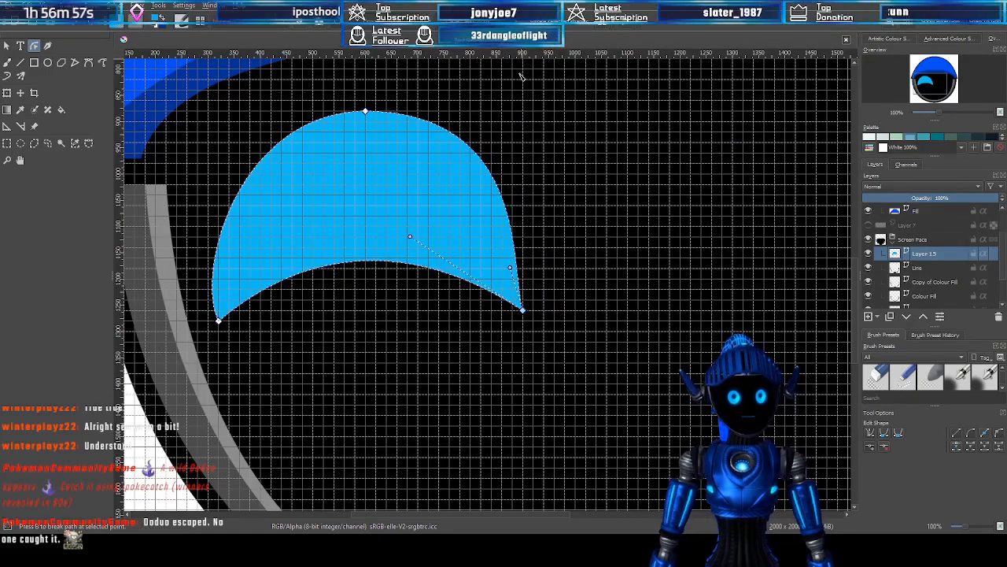
scroll(657, 283, "down", 3)
scroll(661, 286, "up", 1)
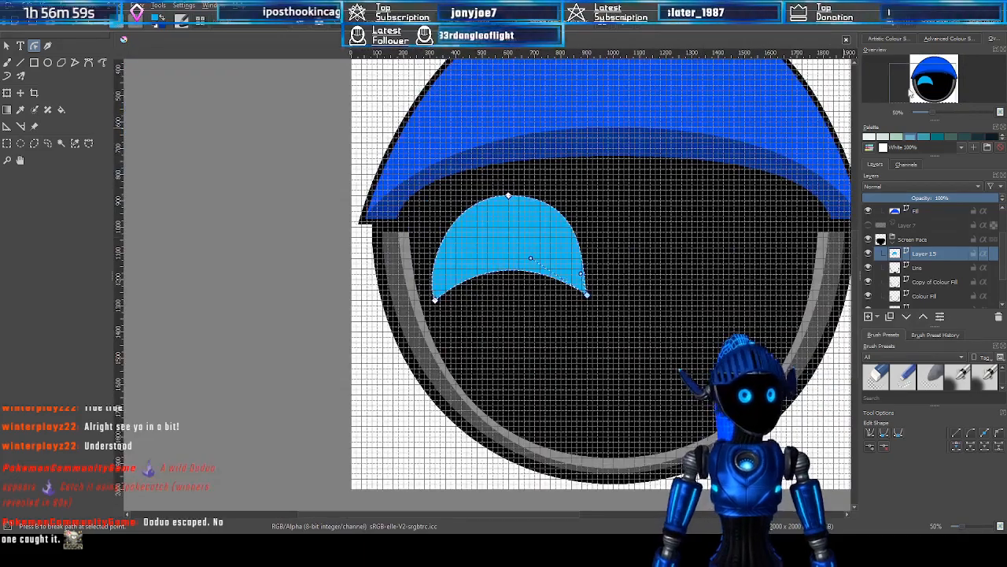
Pull the right corner's lower handle back toward that corner to round the right half of the bottom arch
scroll(598, 252, "up", 1)
scroll(337, 314, "up", 1)
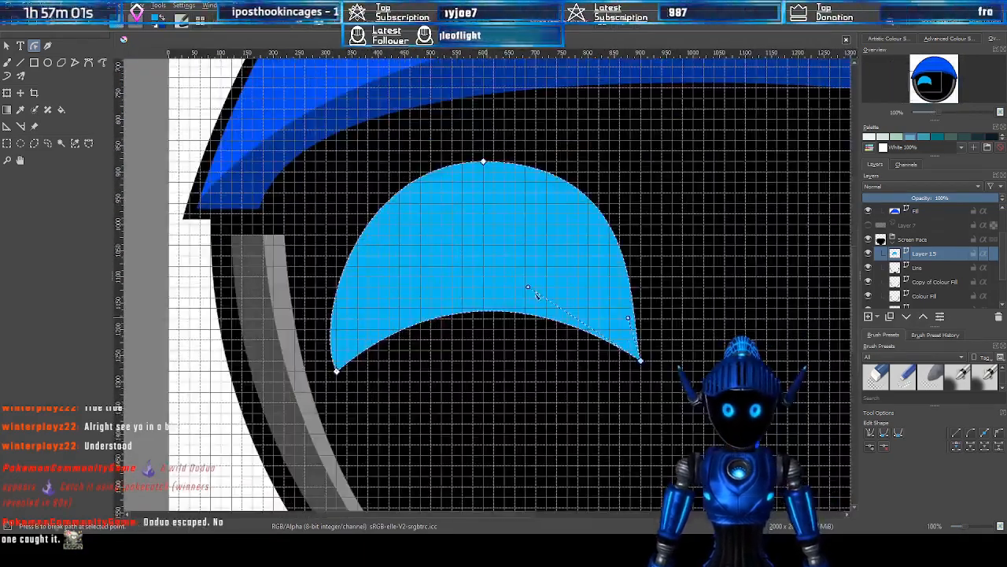
left_click_drag(531, 291, 579, 300)
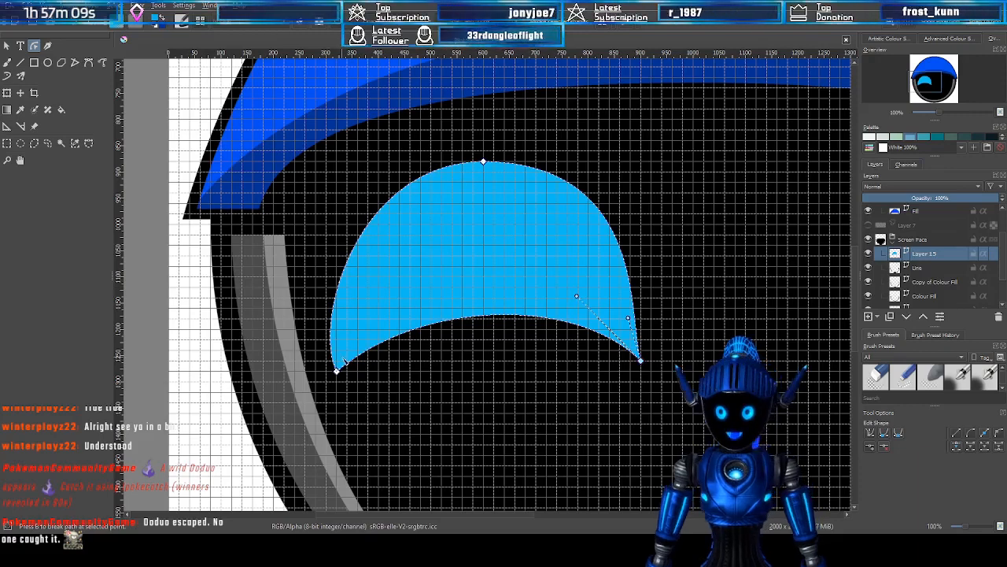
Pull the left corner's lower handle back toward that corner and set its upper handle vertical to straighten the eye's left side
left_click(337, 370)
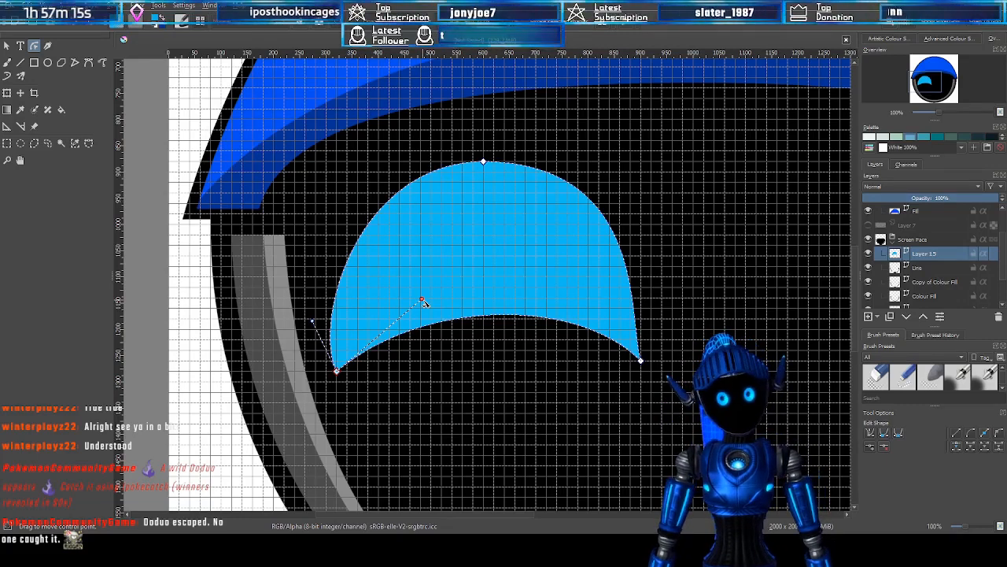
left_click_drag(422, 301, 388, 300)
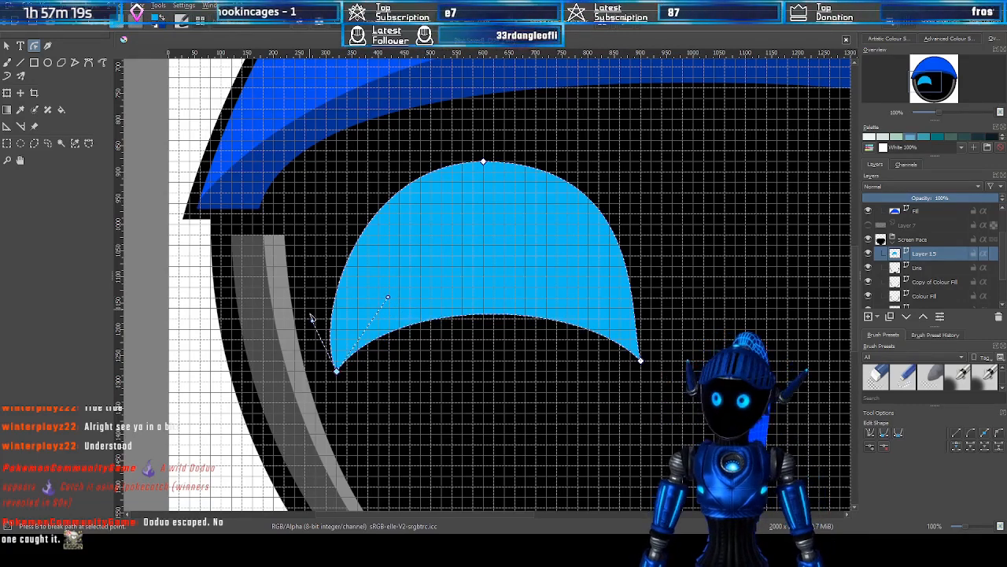
left_click_drag(312, 322, 337, 297)
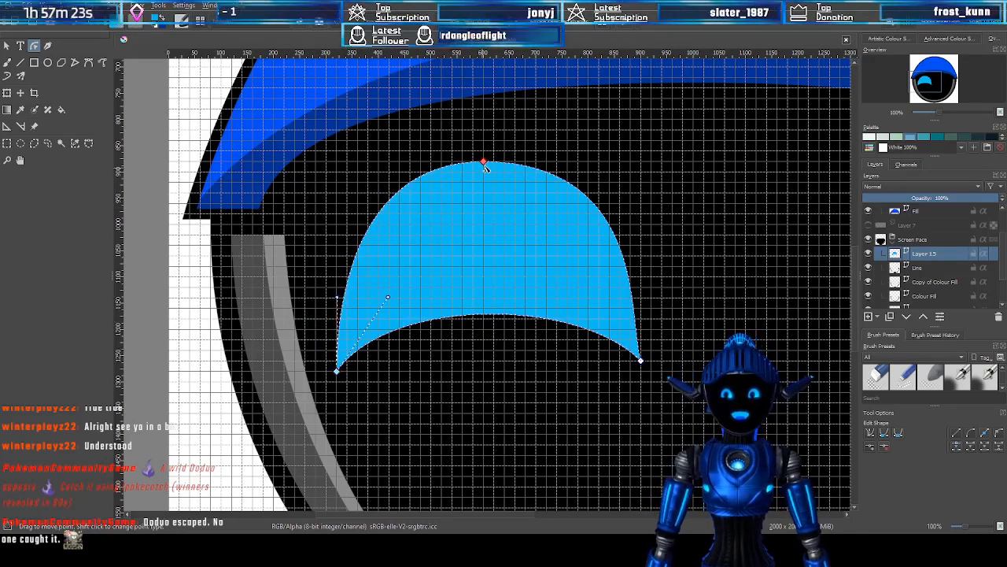
left_click(484, 163)
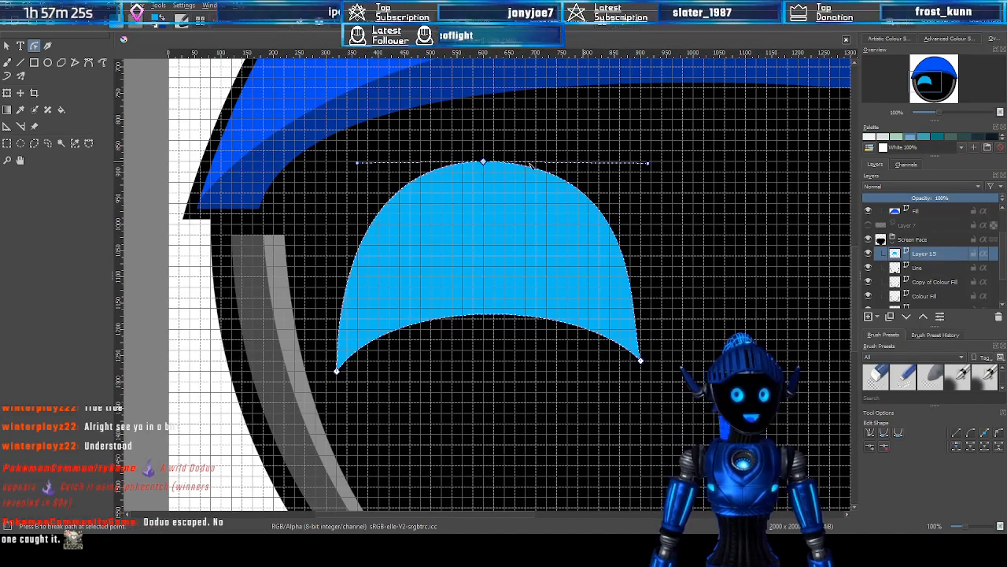
scroll(638, 308, "down", 2)
left_click_drag(925, 82, 938, 83)
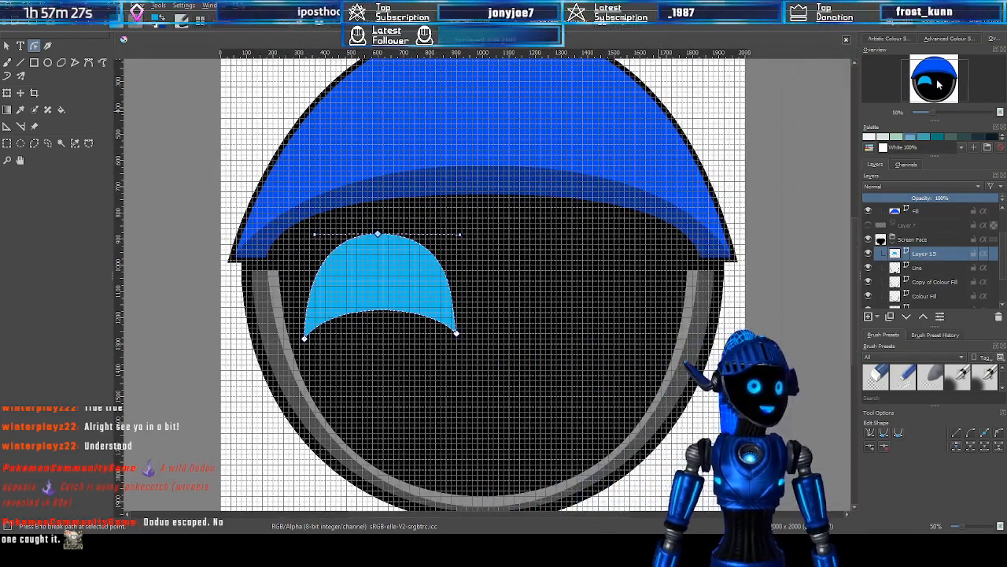
scroll(532, 273, "up", 1)
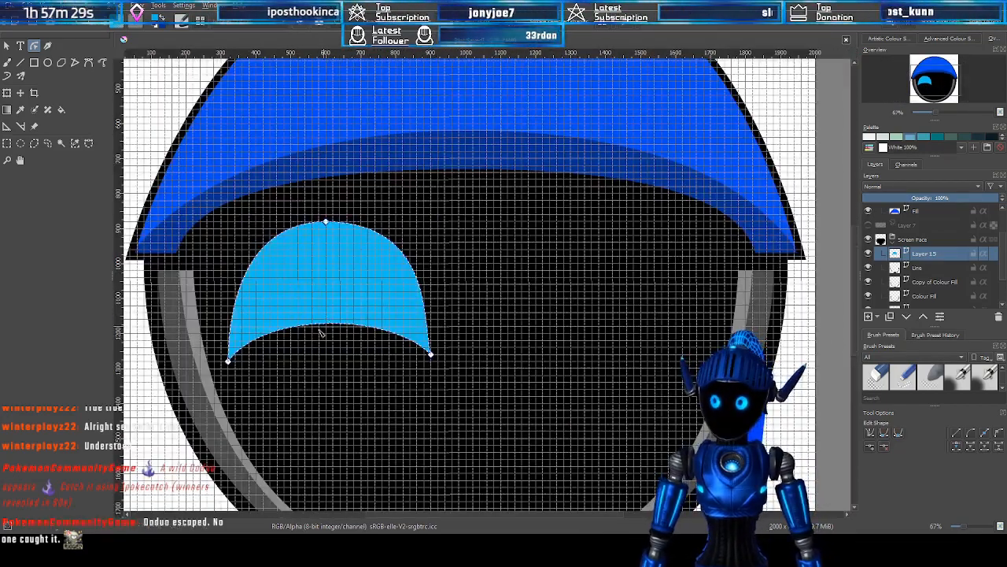
Flatten the bottom arch slightly with both corners' lower handles and turn the right corner's upper handle closer to vertical
left_click(227, 361)
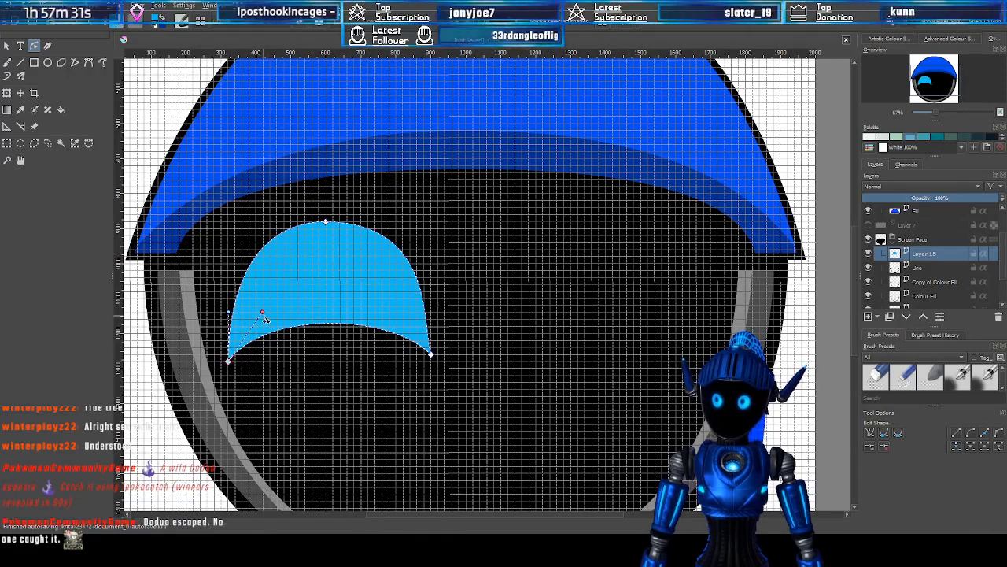
left_click_drag(262, 312, 268, 316)
left_click(431, 355)
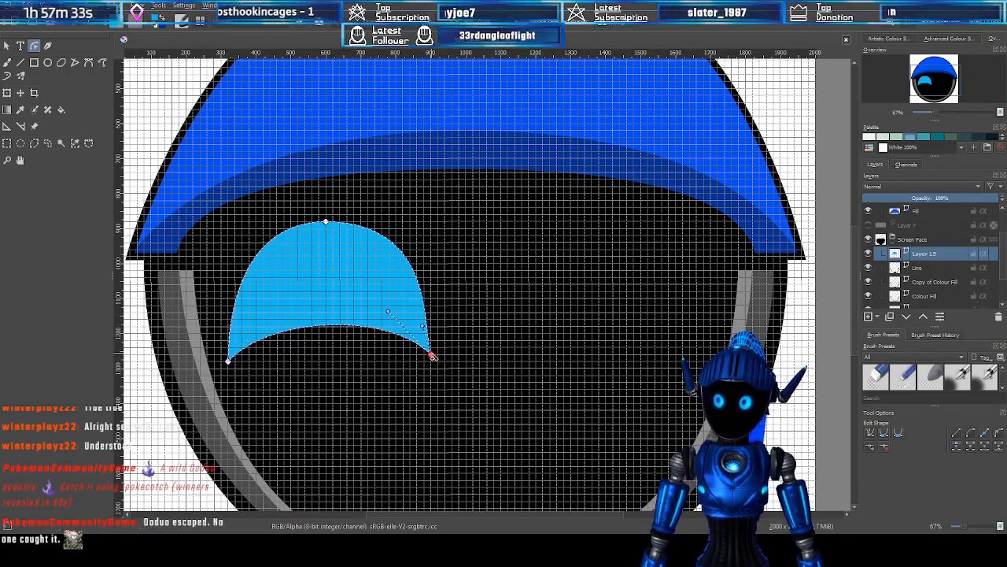
left_click_drag(390, 314, 425, 321)
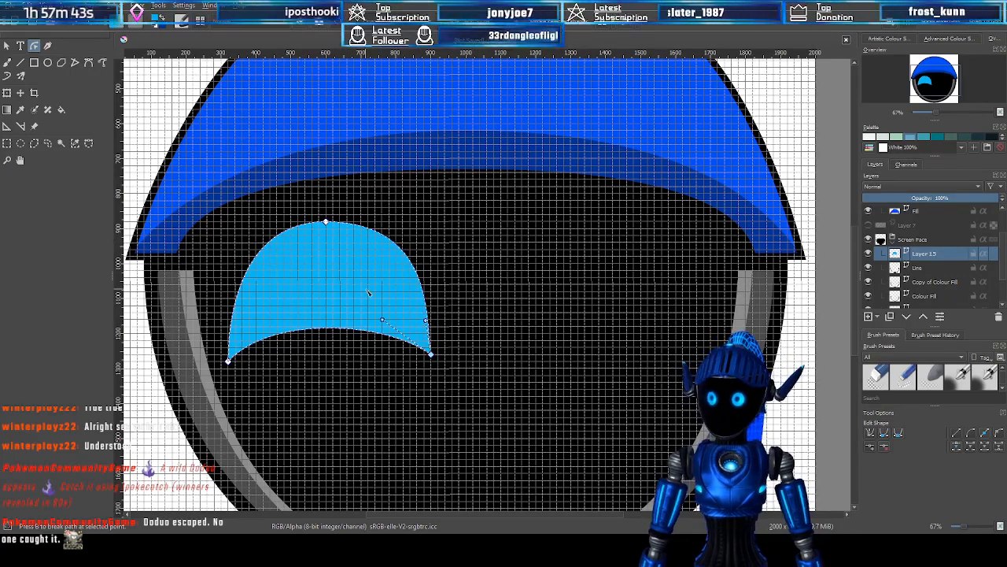
scroll(380, 348, "up", 1)
scroll(380, 349, "down", 1)
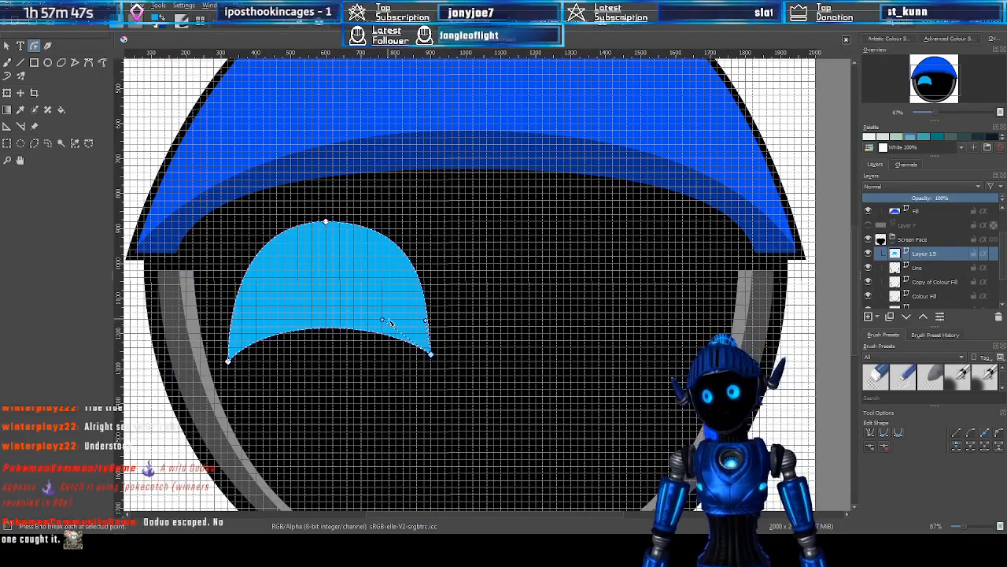
Raise the bottom arch by lifting the right corner's lower handle, and match it with the left corner's lower handle
left_click_drag(381, 320, 367, 300)
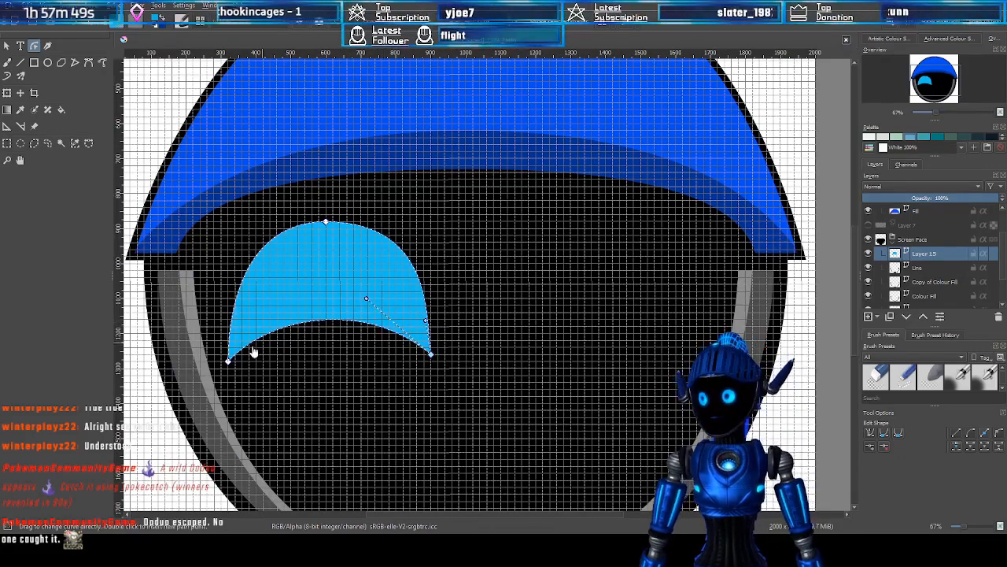
left_click(228, 358)
left_click_drag(231, 350, 265, 305)
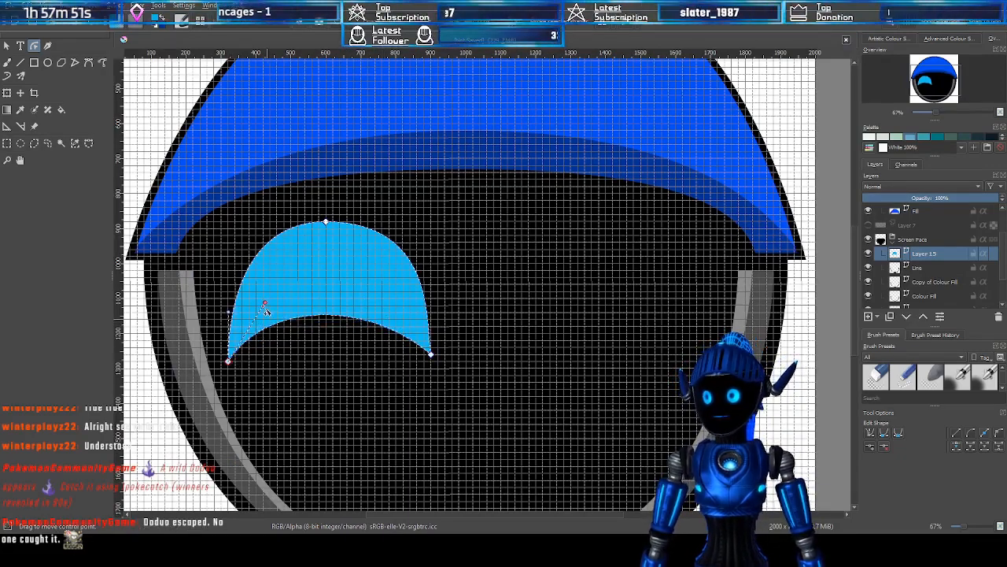
scroll(521, 330, "down", 2)
scroll(634, 326, "up", 1)
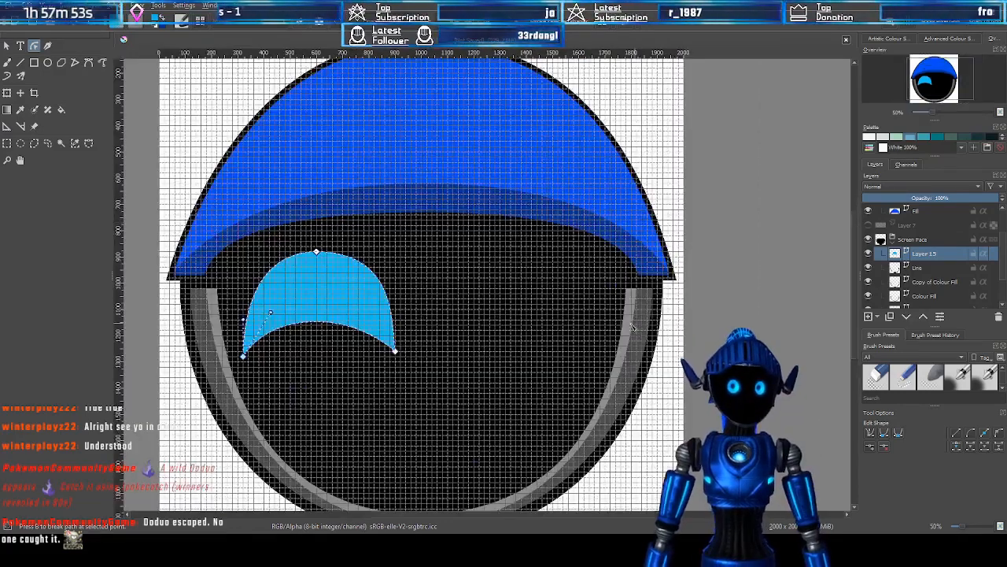
scroll(381, 309, "up", 1)
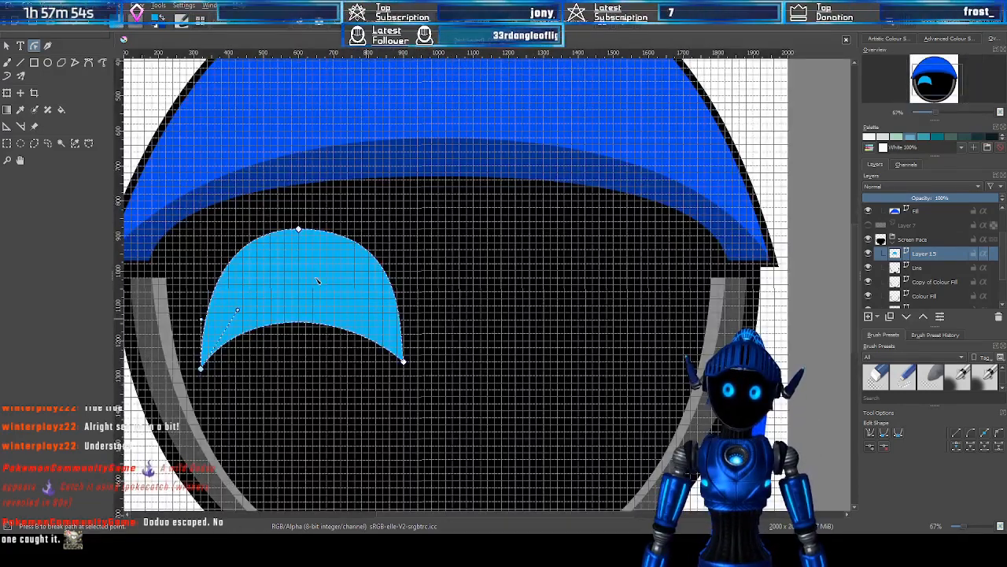
Lift the lower handles of both corners higher to deepen the bottom arch evenly, keeping the eye's top point in place
left_click(299, 229)
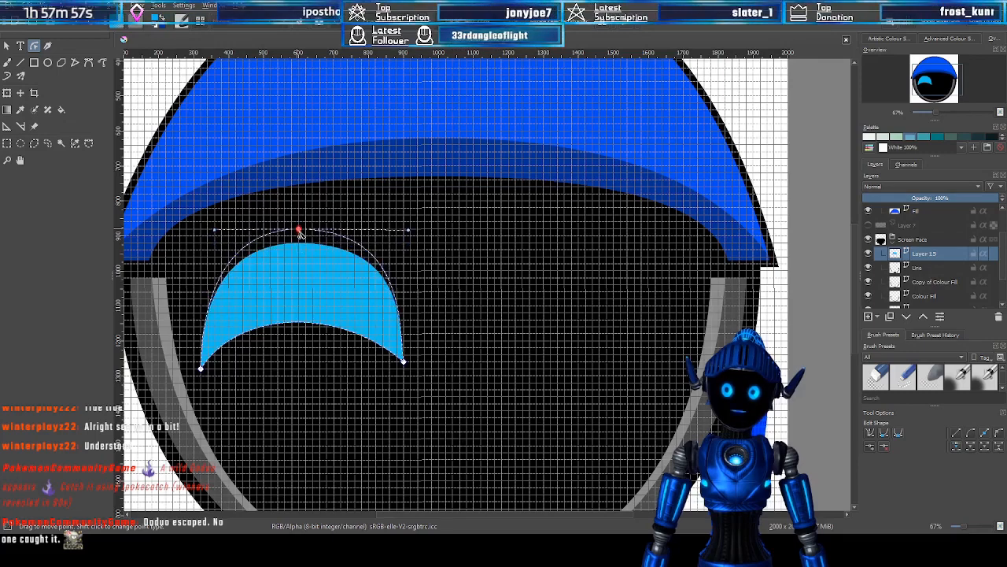
left_click(299, 326)
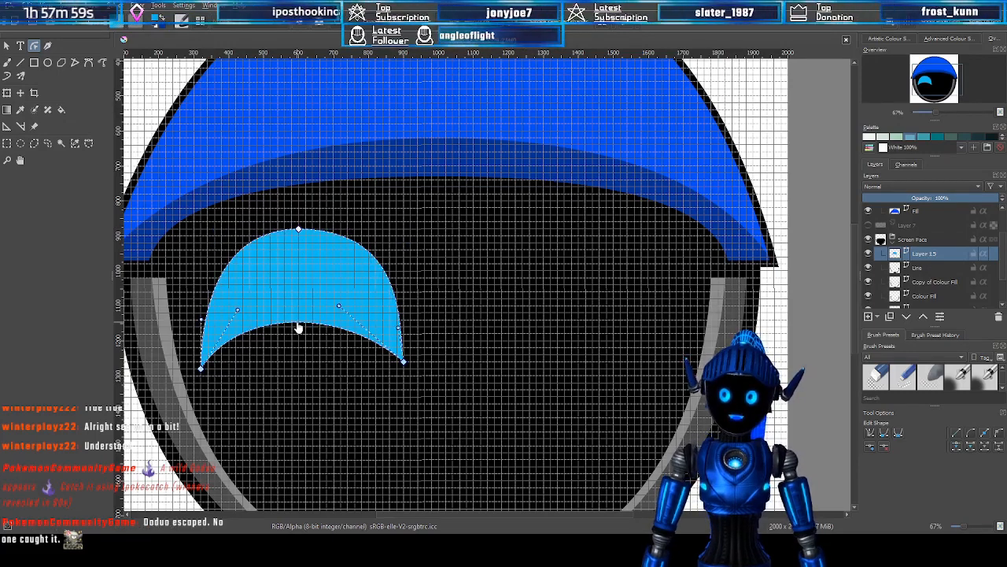
left_click_drag(338, 305, 349, 286)
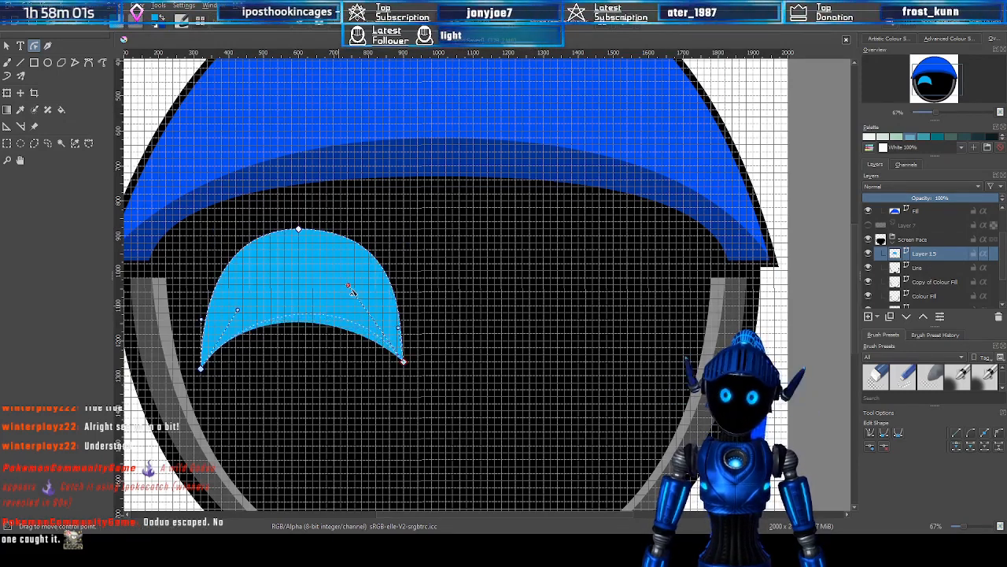
left_click_drag(239, 310, 244, 289)
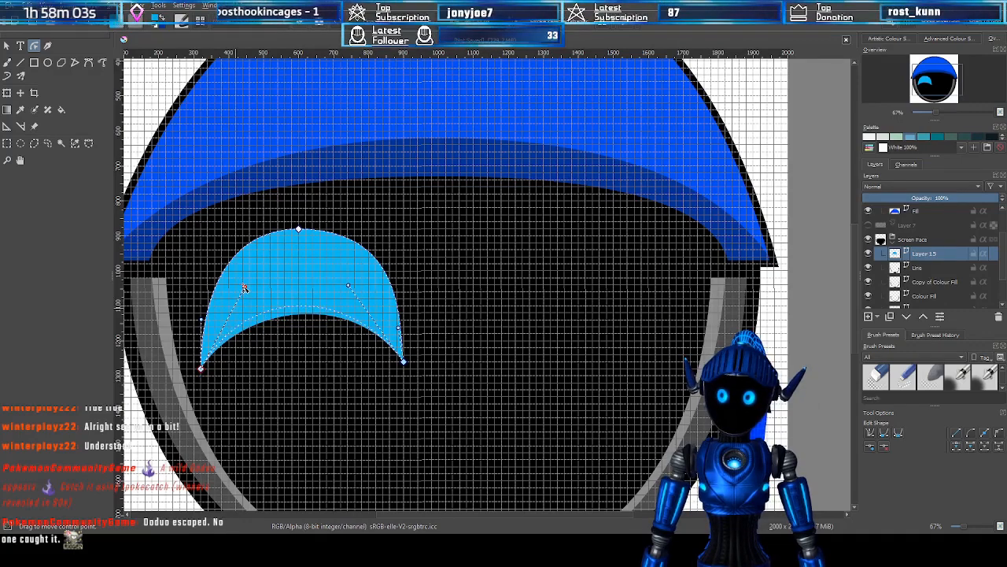
scroll(572, 354, "down", 2)
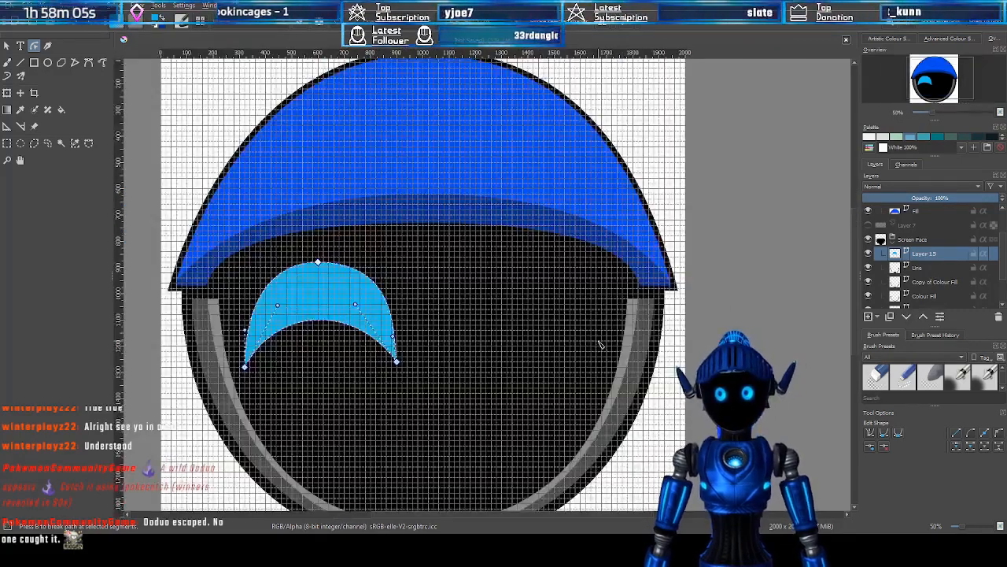
Hide the grid and shorten both horizontal handles of the eye's top point to narrow the upper curve symmetrically
key("ctrl+shift+'")
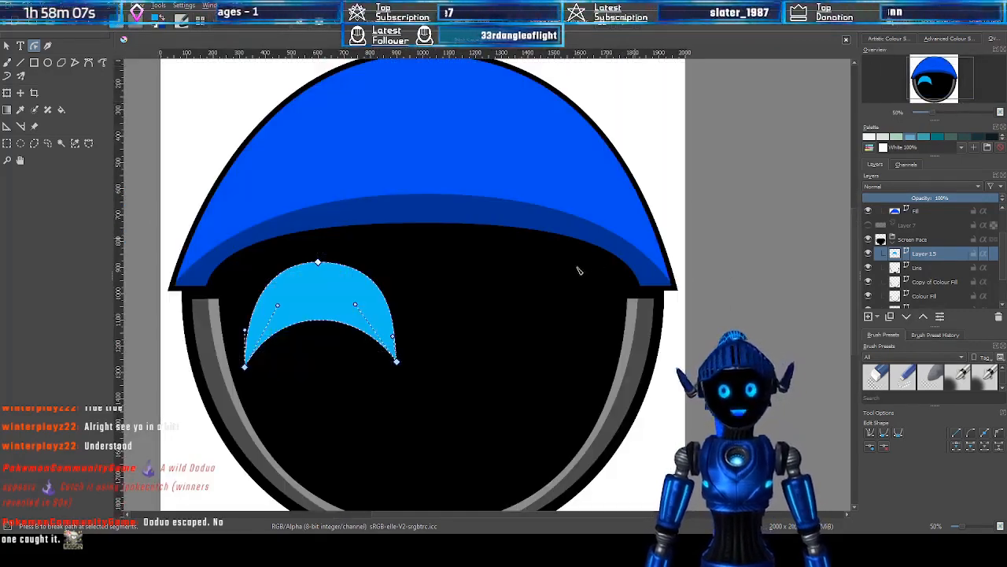
scroll(578, 270, "down", 3)
scroll(659, 287, "up", 1)
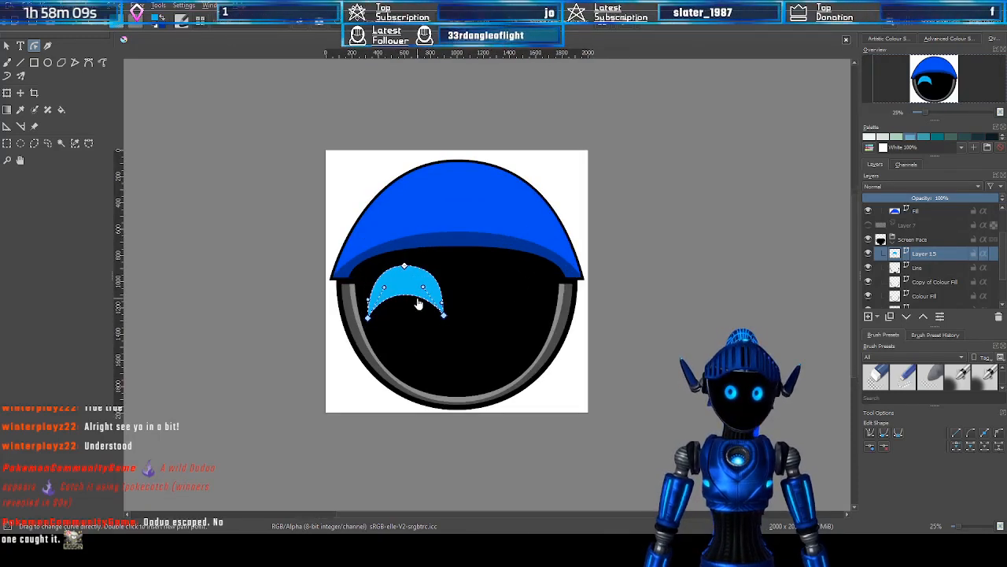
scroll(418, 305, "up", 1)
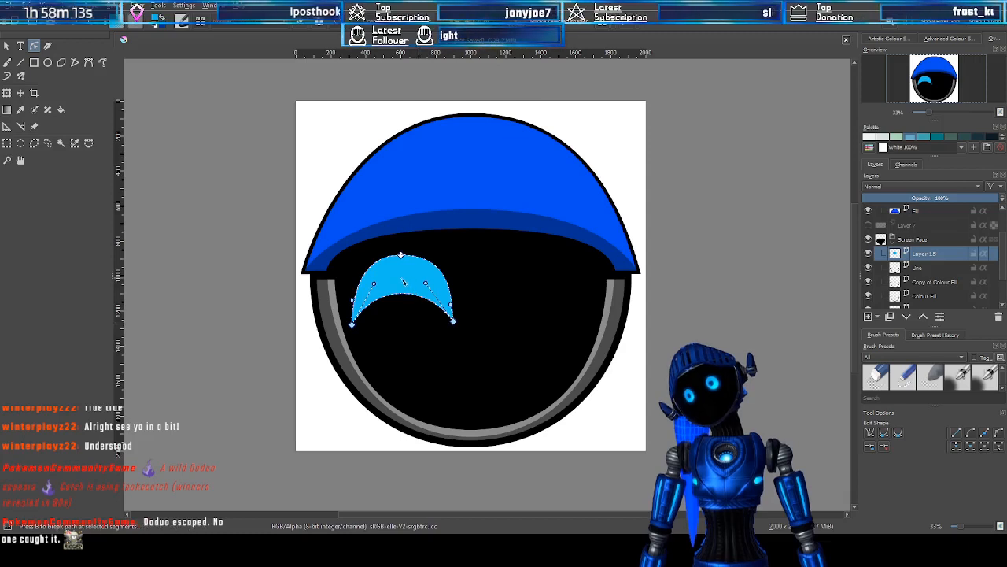
scroll(403, 282, "up", 2)
left_click(404, 234)
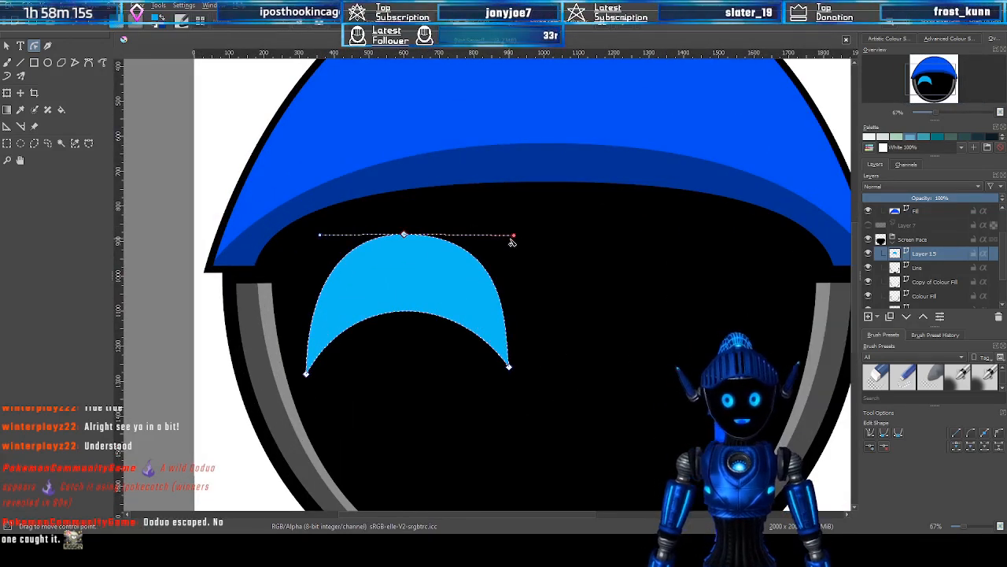
left_click_drag(510, 240, 490, 240)
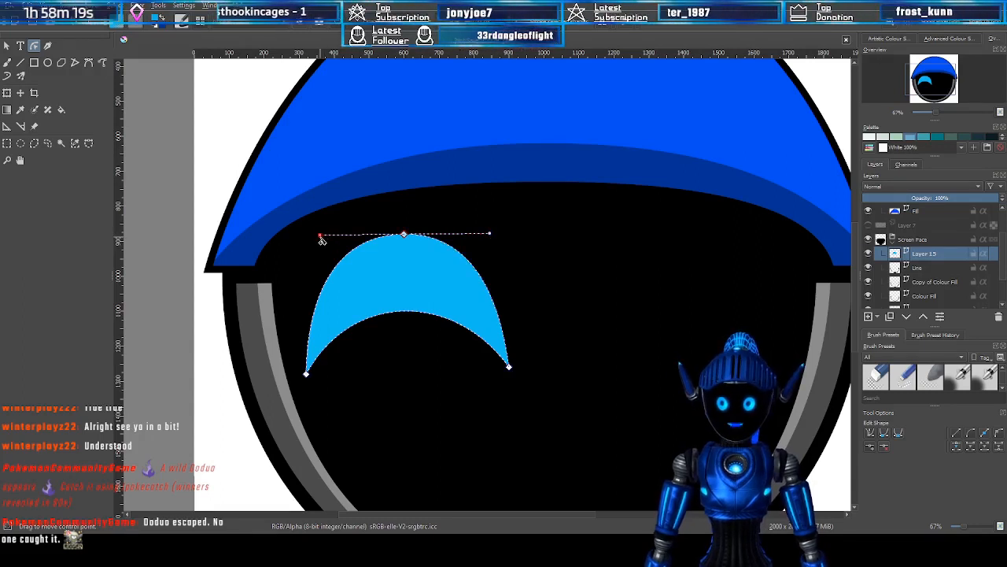
mouse_move(320, 235)
left_mouse_down()
mouse_move(309, 240)
mouse_move(329, 240)
left_mouse_up()
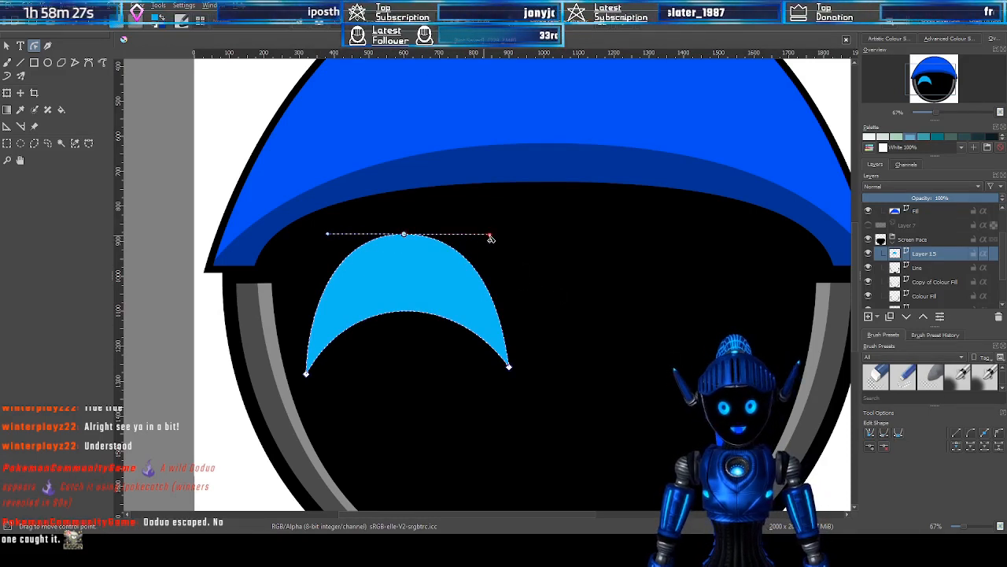
mouse_move(490, 234)
left_mouse_down()
mouse_move(510, 228)
mouse_move(482, 235)
left_mouse_up()
left_click_drag(329, 234, 333, 239)
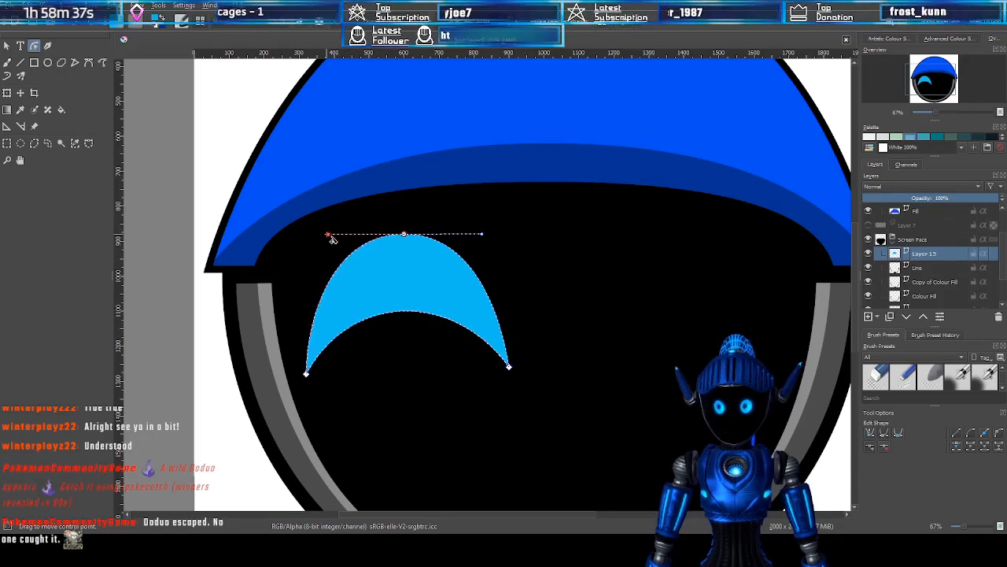
Examine the eye's shape and proportions against the whole robot head at several magnifications
scroll(583, 293, "down", 3)
scroll(666, 301, "up", 1)
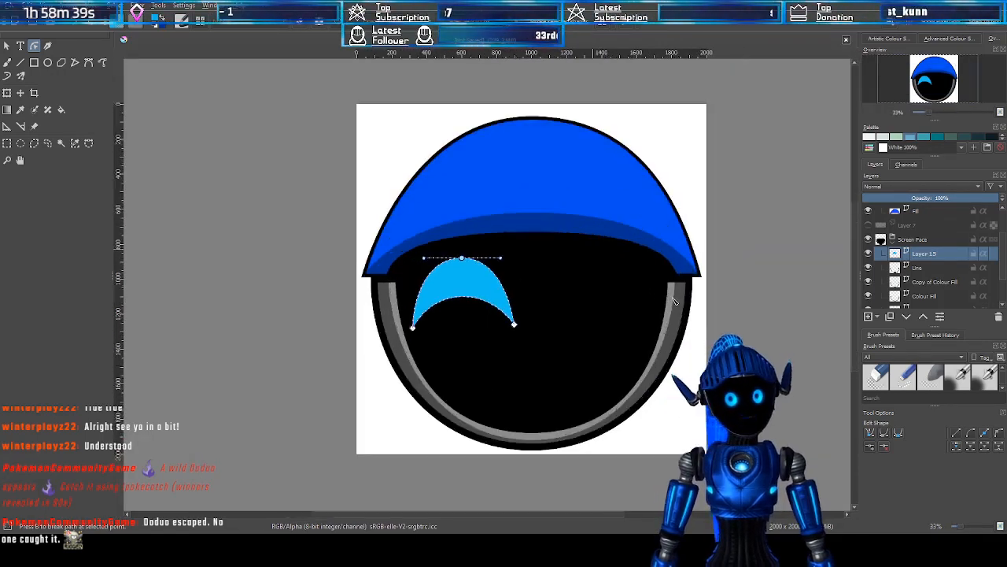
left_click_drag(947, 88, 955, 88)
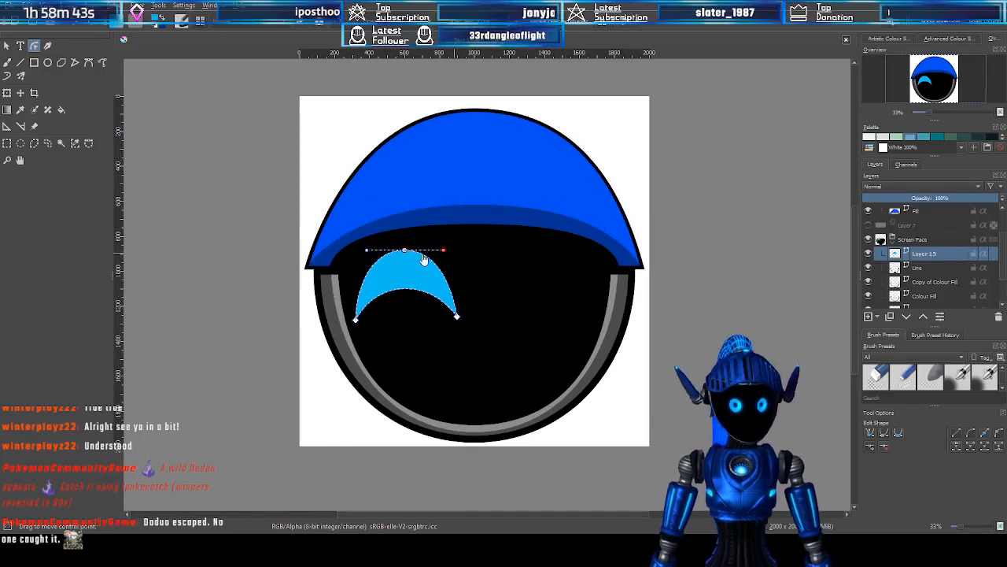
scroll(401, 265, "up", 1)
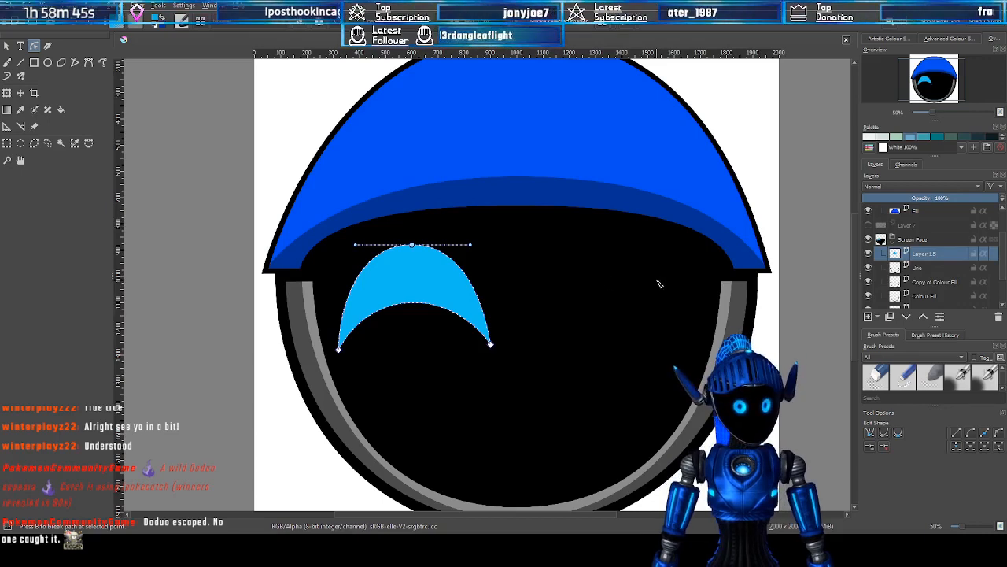
scroll(658, 283, "down", 1)
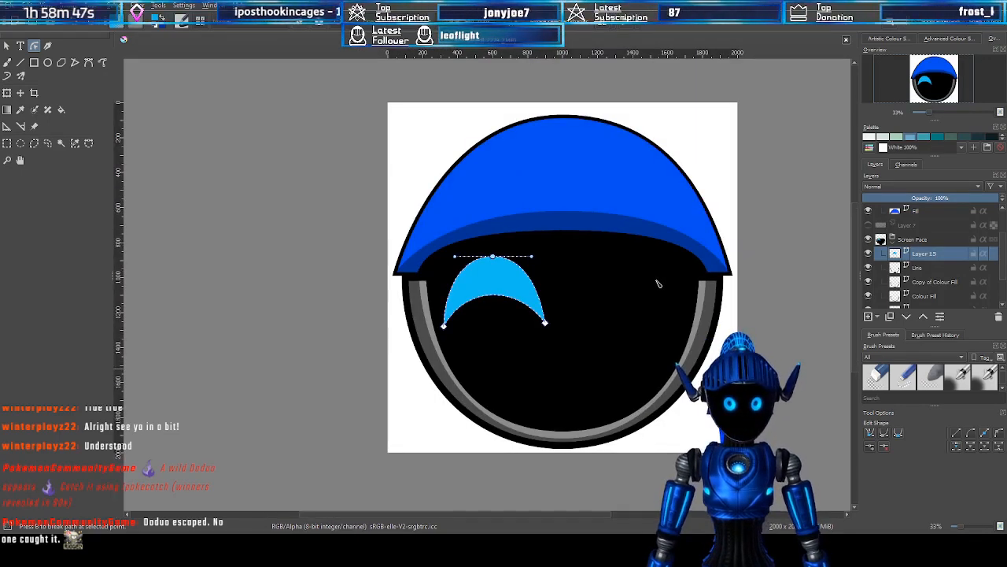
scroll(658, 283, "up", 1)
scroll(369, 296, "up", 1)
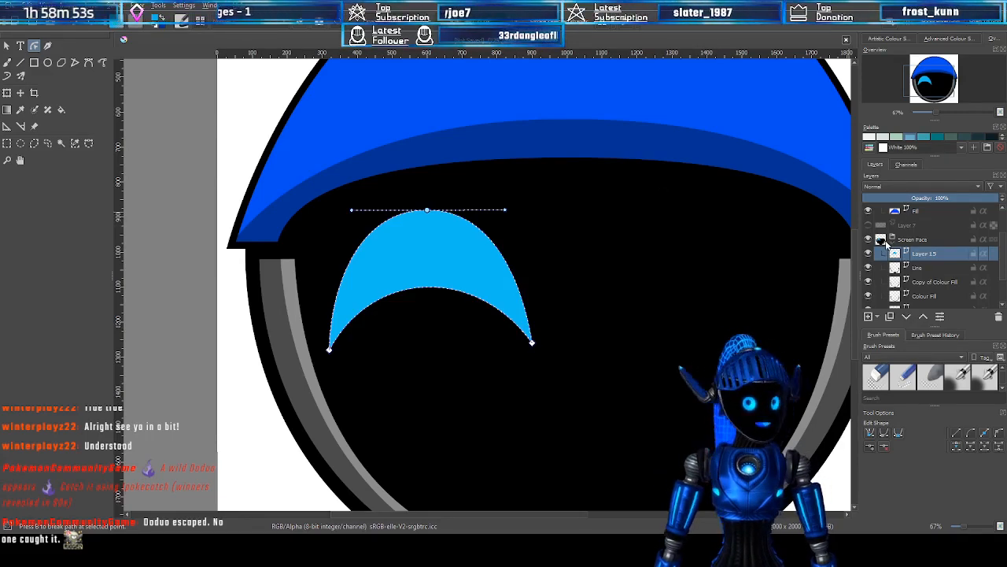
Show the grid again and move the eye's layer below Colour Fill, directly above Layer 6, in the Screen Face group
key("ctrl+shift+apostrophe")
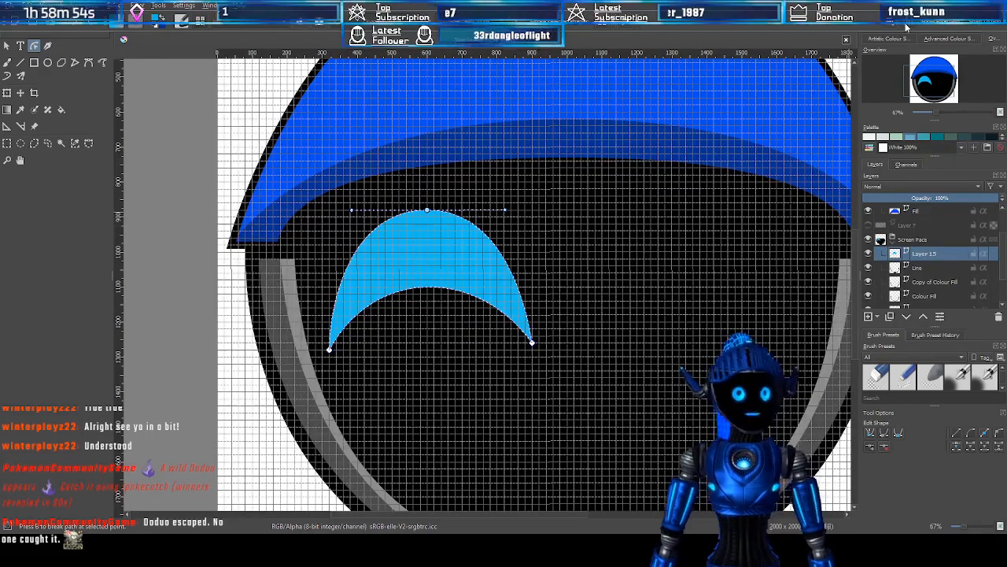
left_click(933, 269)
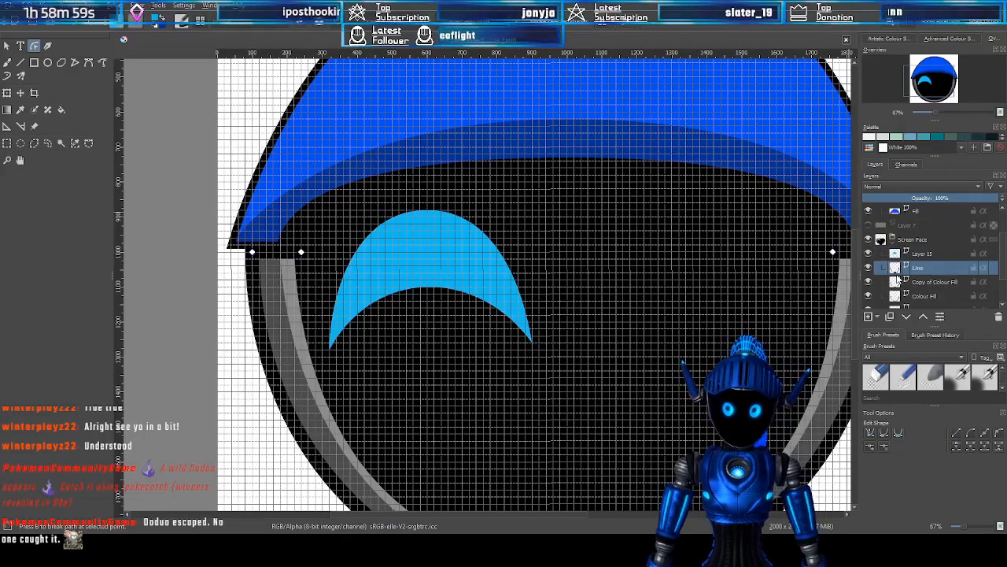
left_click(934, 254)
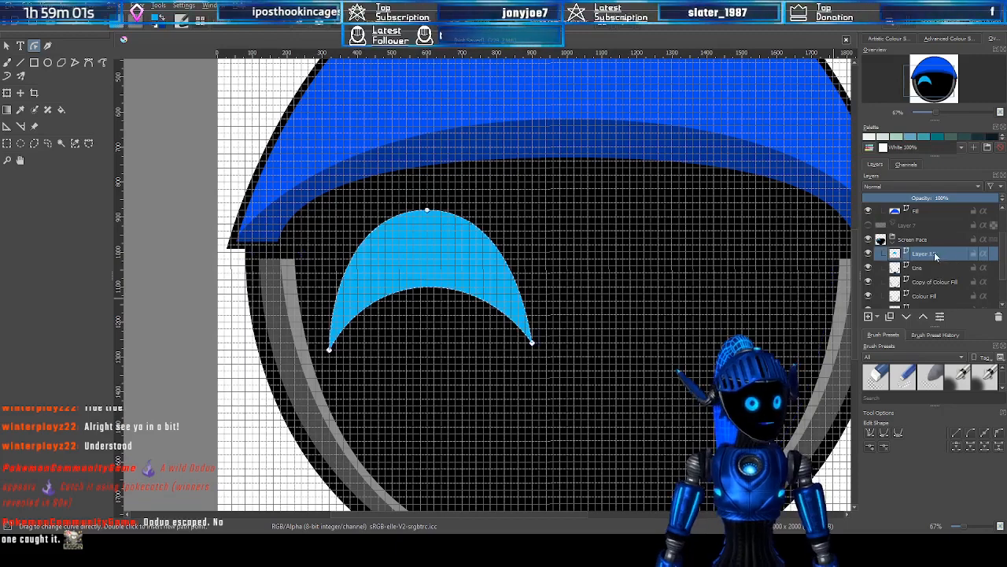
mouse_move(937, 257)
left_mouse_down()
mouse_move(949, 303)
mouse_move(952, 261)
left_mouse_up()
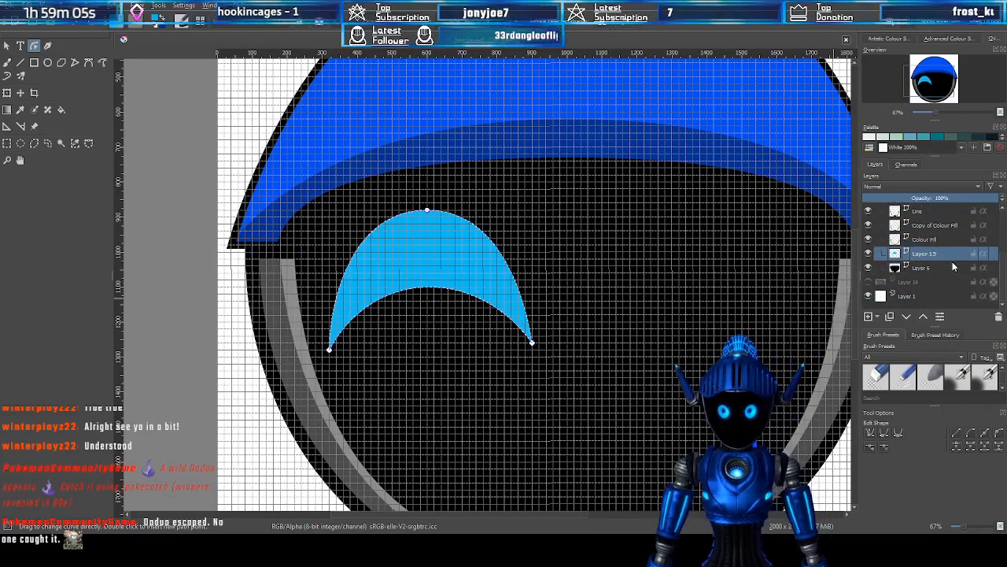
Duplicate the finished eye's layer and mirror the copy horizontally onto the opposite side of the black face
scroll(303, 335, "up", 2)
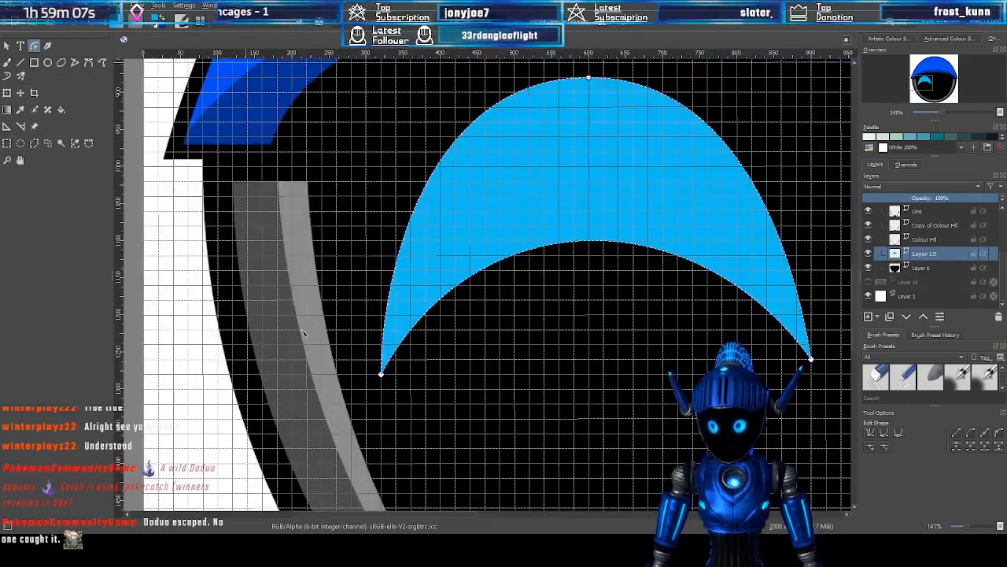
scroll(313, 333, "down", 3)
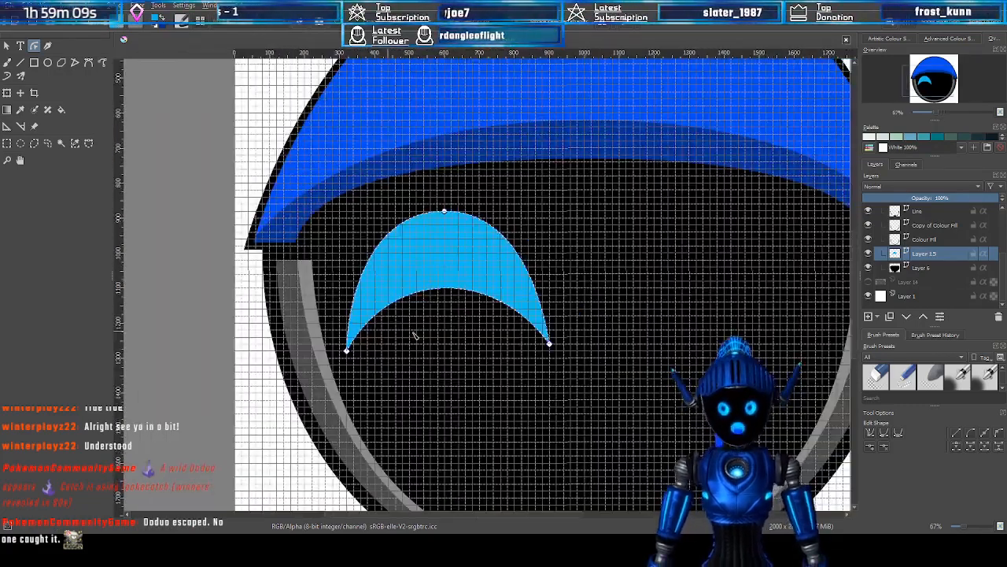
scroll(346, 357, "up", 3)
scroll(346, 356, "up", 1)
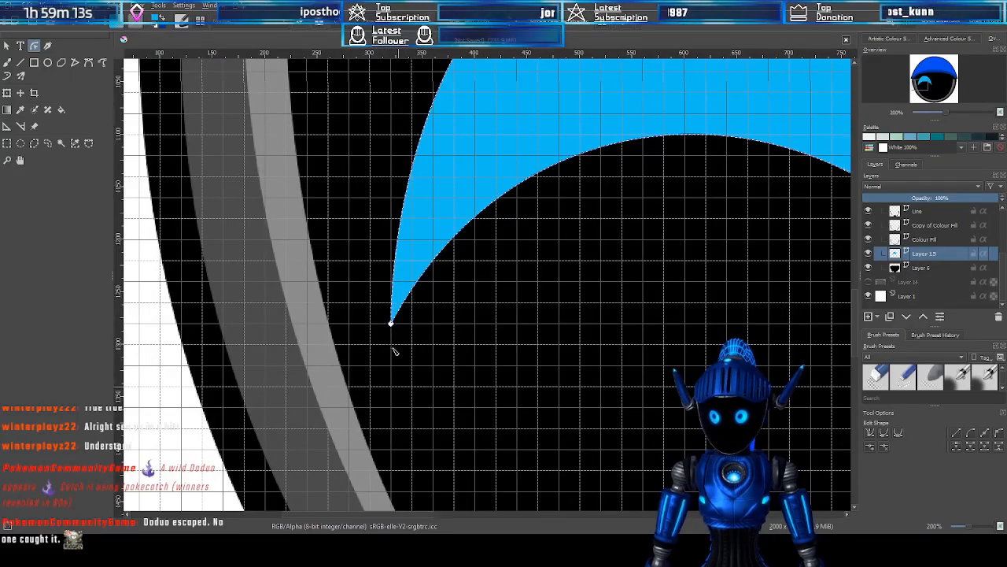
scroll(520, 294, "down", 4)
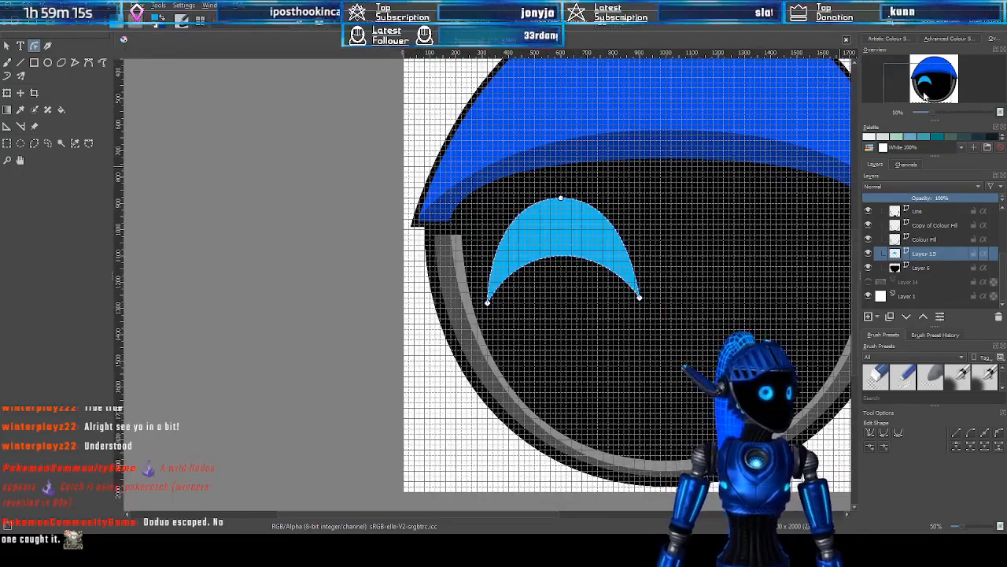
left_click_drag(924, 92, 937, 90)
scroll(532, 247, "up", 1)
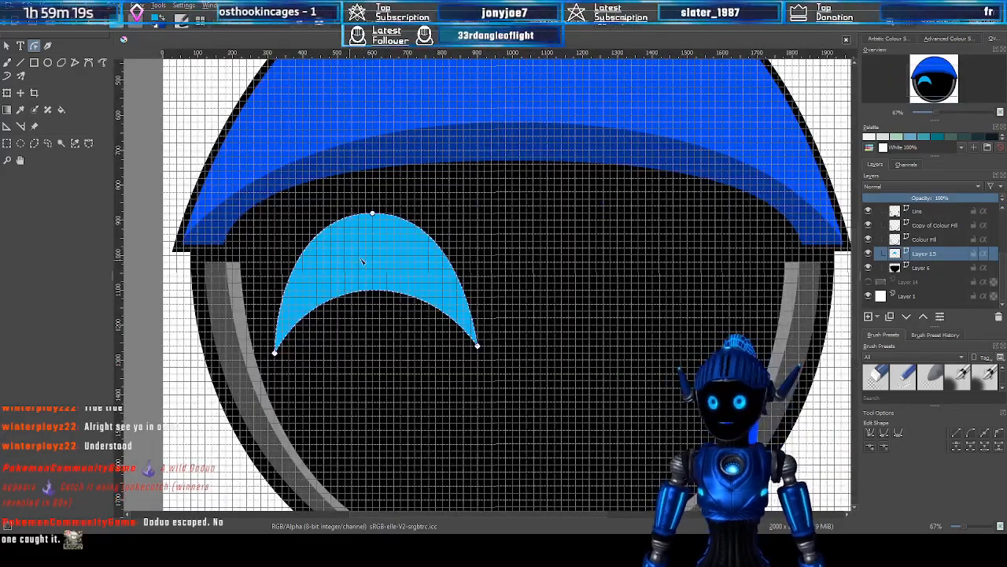
left_click(8, 46)
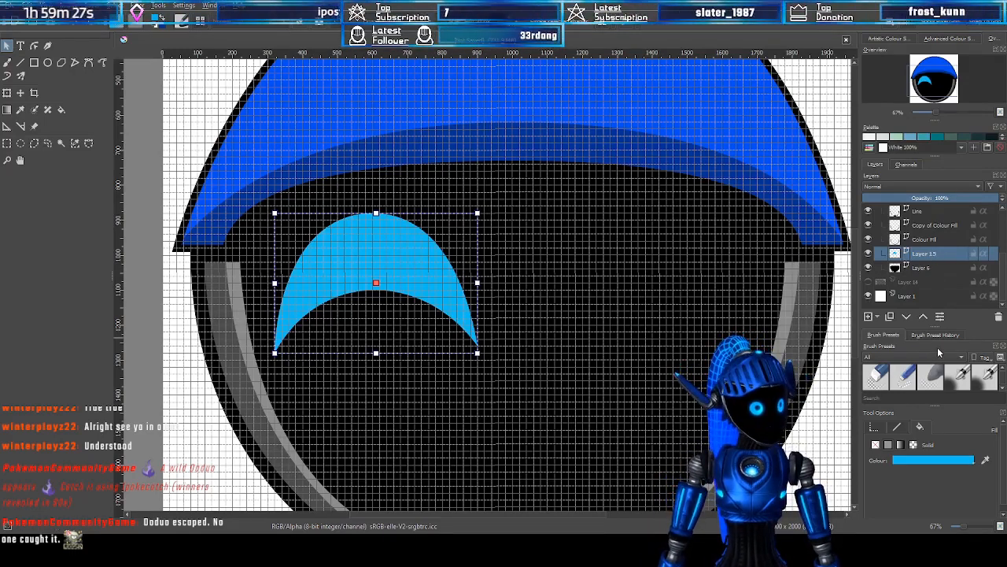
key("ctrl+j")
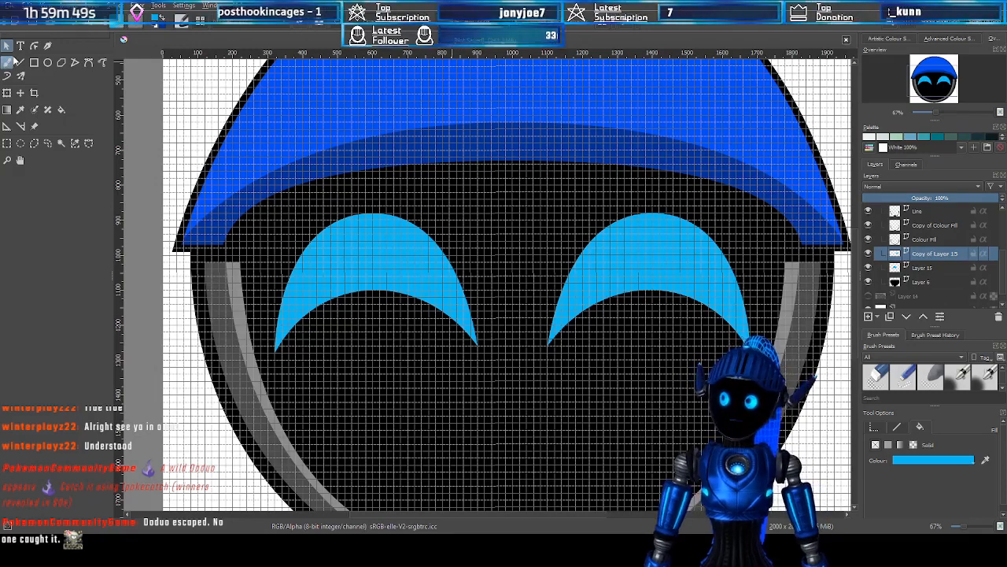
Examine the mirrored eye's outline, points and placement against the first eye and the whole head
key("ctrl+t")
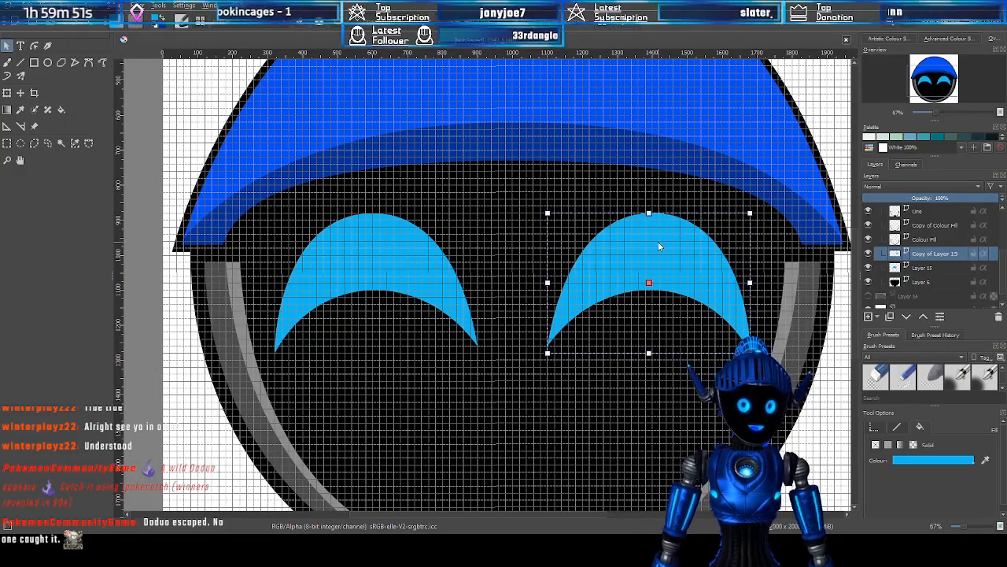
left_click(33, 47)
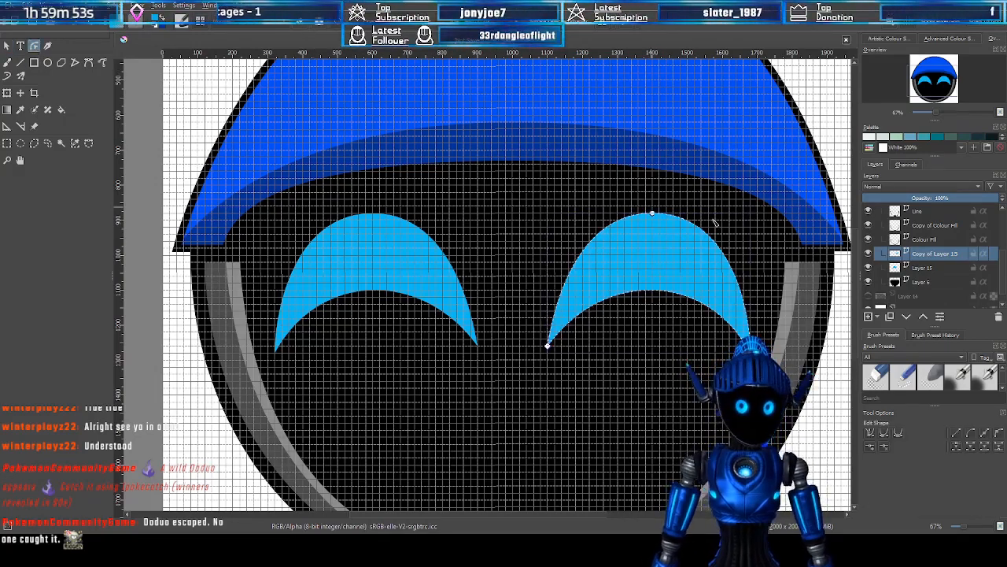
left_click(653, 212)
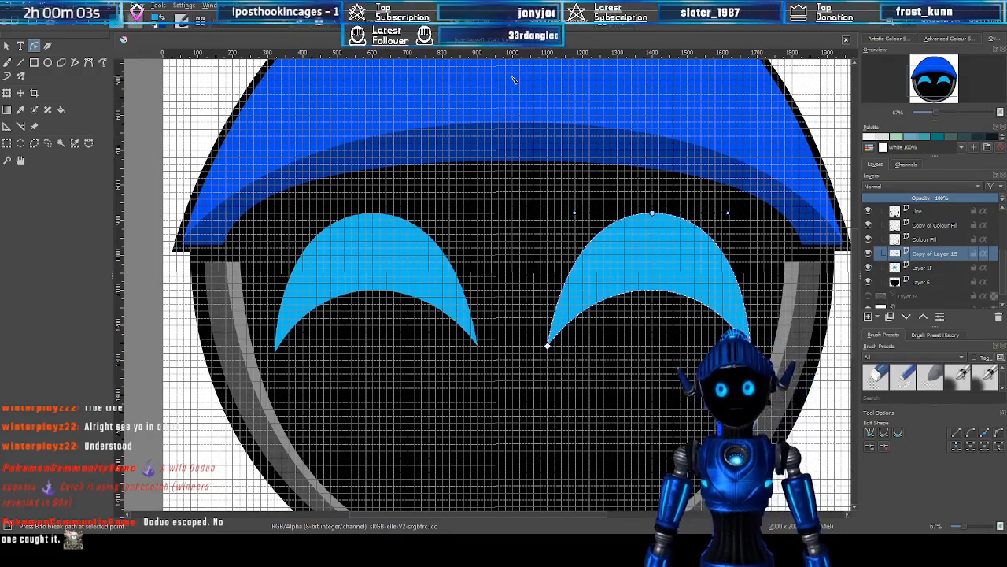
left_click_drag(918, 85, 924, 82)
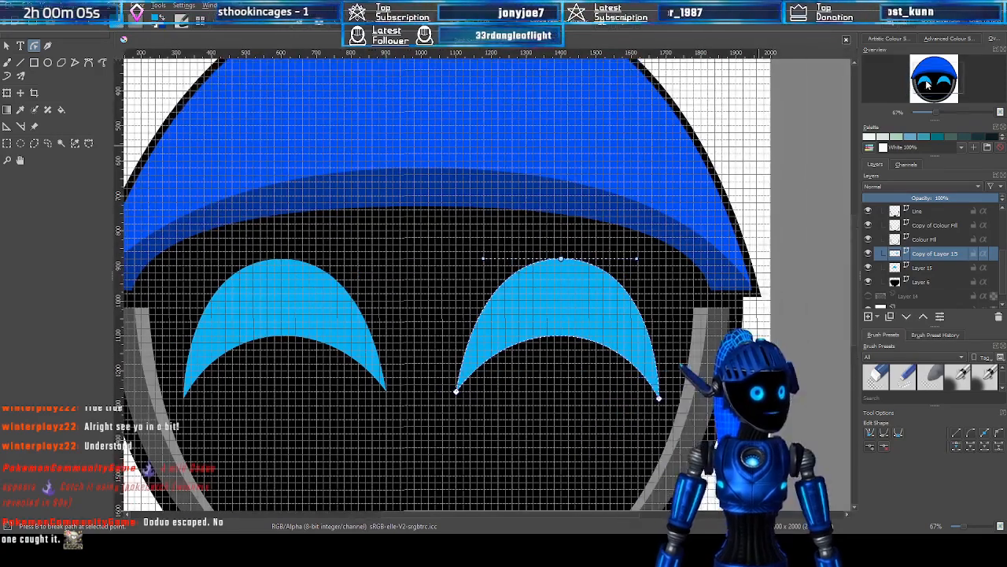
scroll(663, 180, "down", 2)
scroll(626, 150, "up", 1)
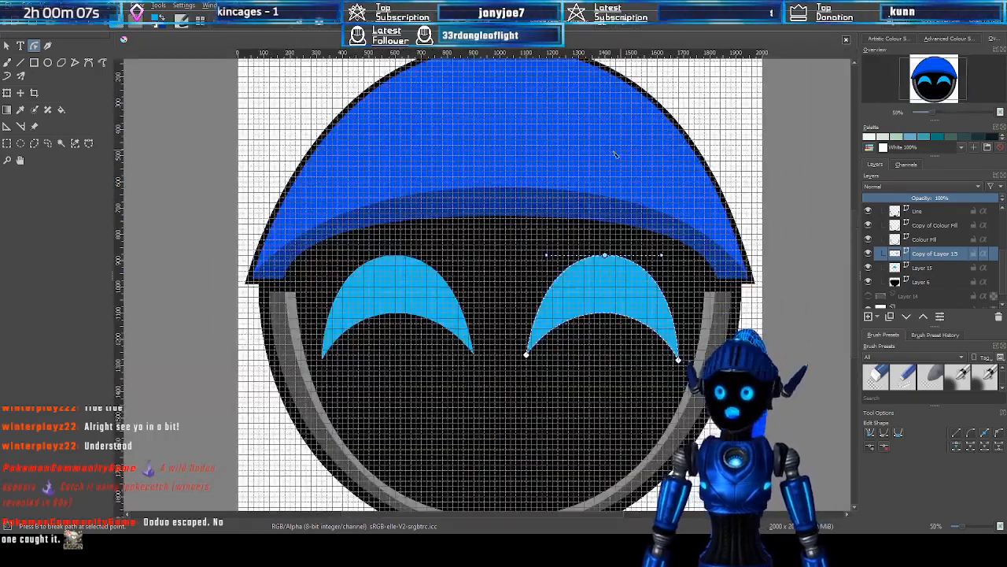
left_click(7, 46)
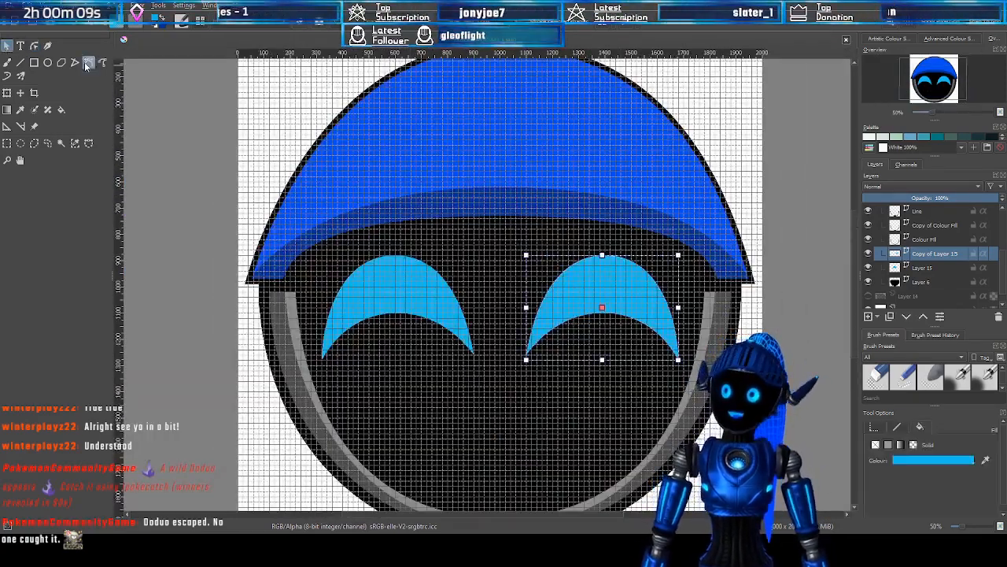
left_click(786, 206)
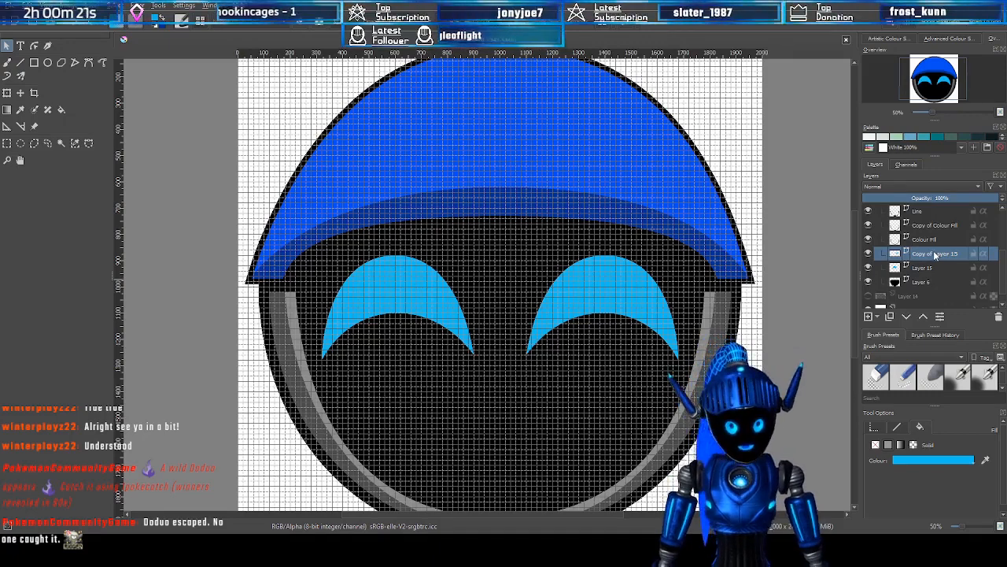
Merge the mirrored eye's layer down into Layer 15 and toggle the merged layer's visibility to check its contents
key("ctrl+j")
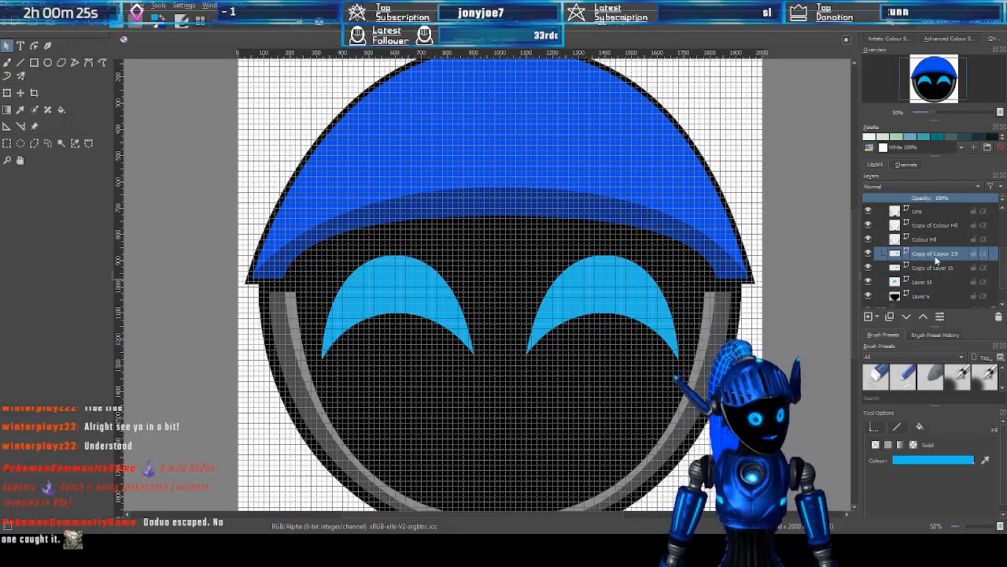
key("ctrl+z")
key("ctrl+e")
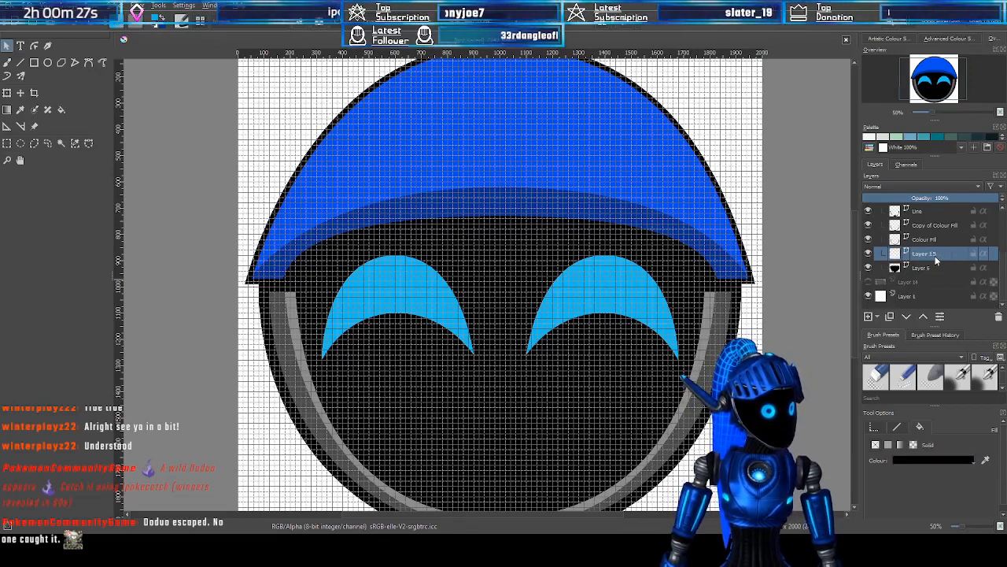
left_click(868, 253)
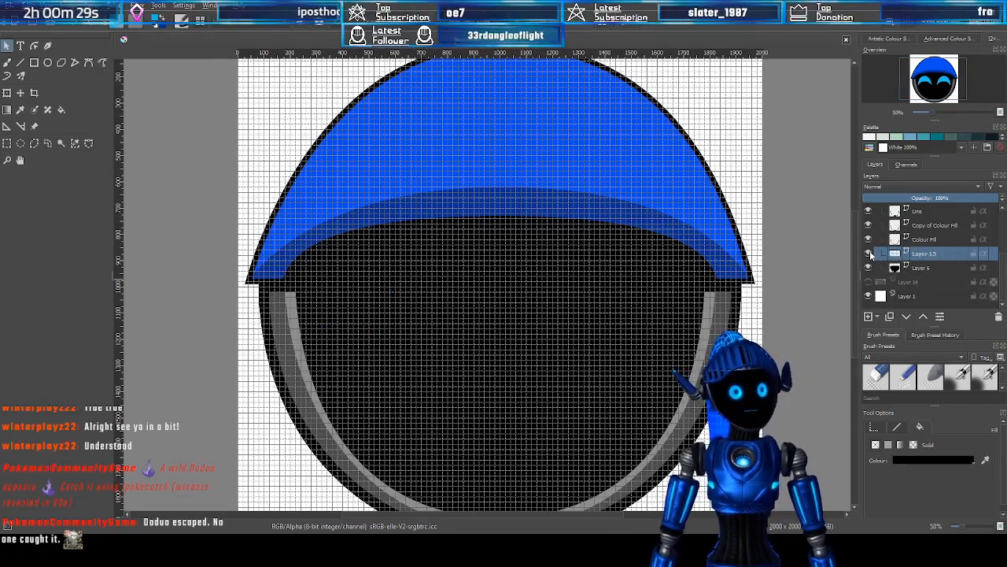
left_click(869, 252)
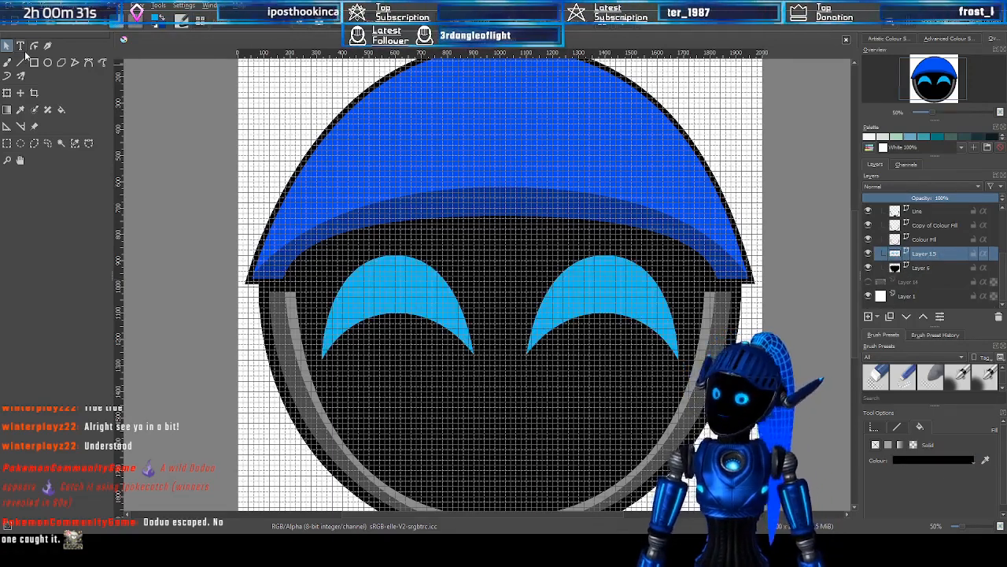
Select each eye in turn to check that both are still separate, editable vector shapes on the merged layer
left_click(397, 293)
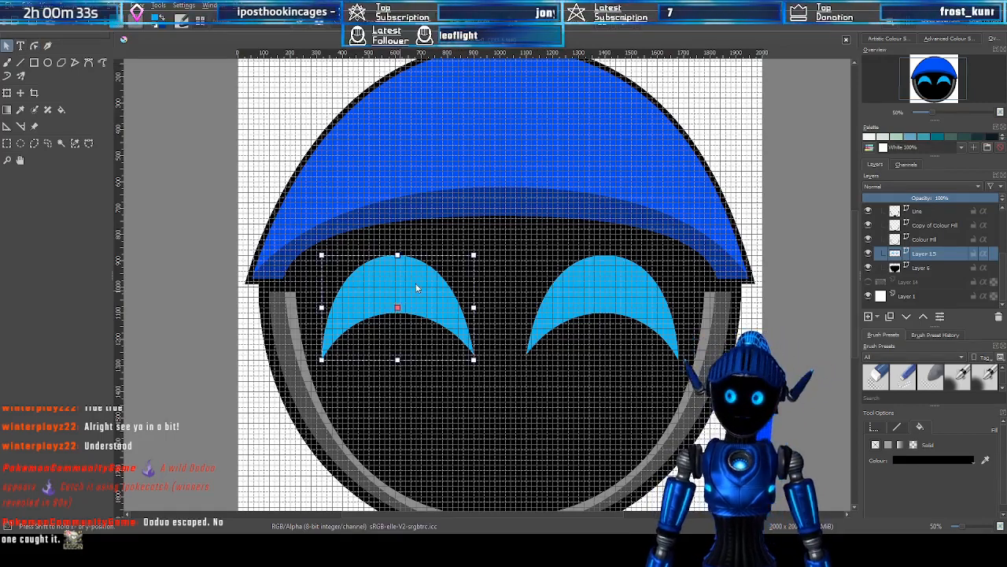
left_click(600, 289)
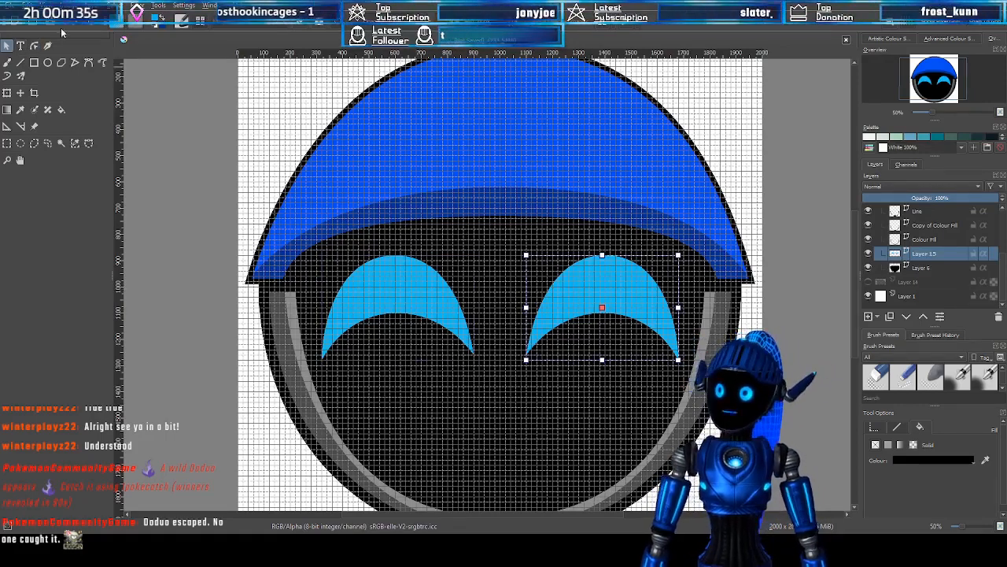
double_click(578, 302)
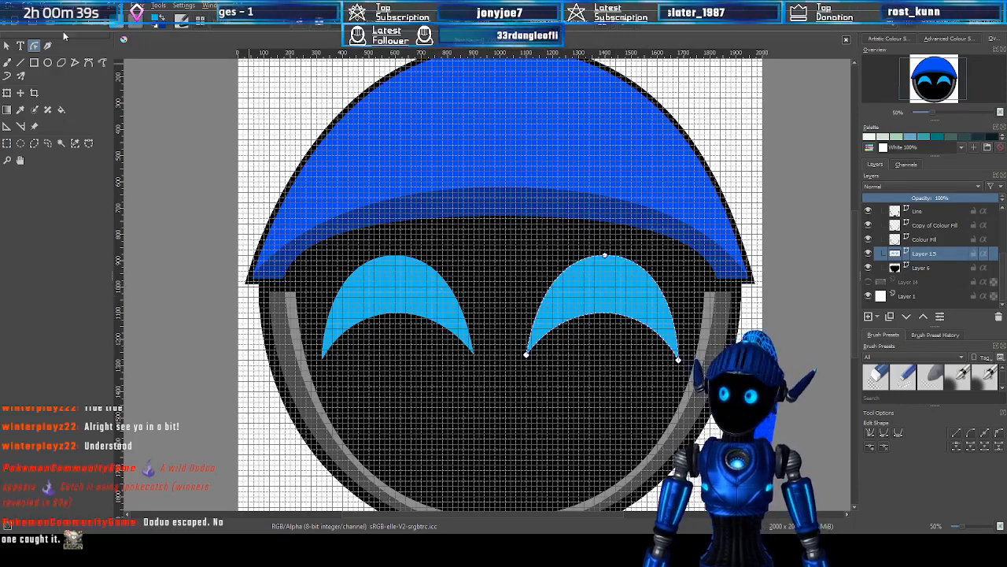
left_click(7, 46)
left_click(424, 288)
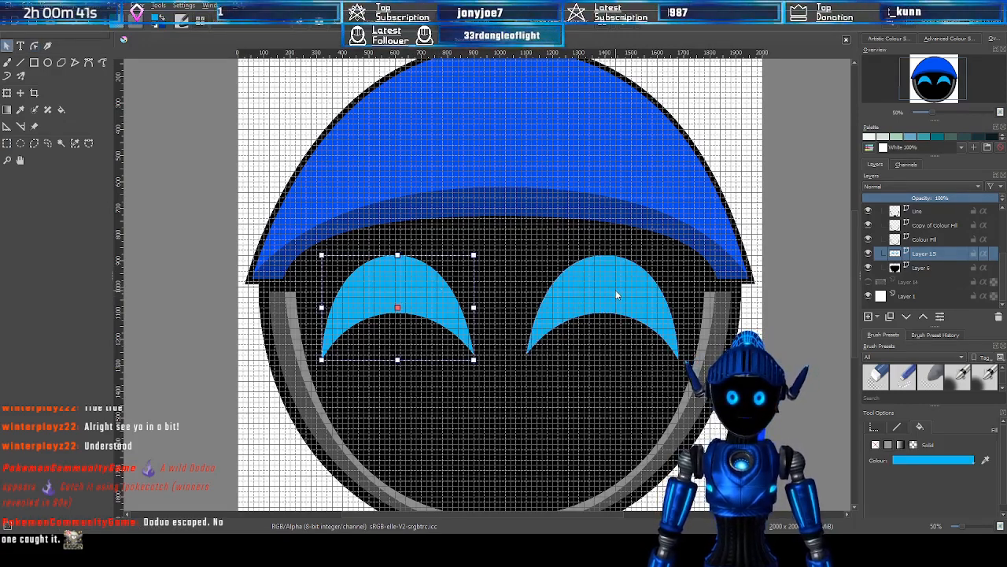
left_click(558, 289)
left_click(387, 289)
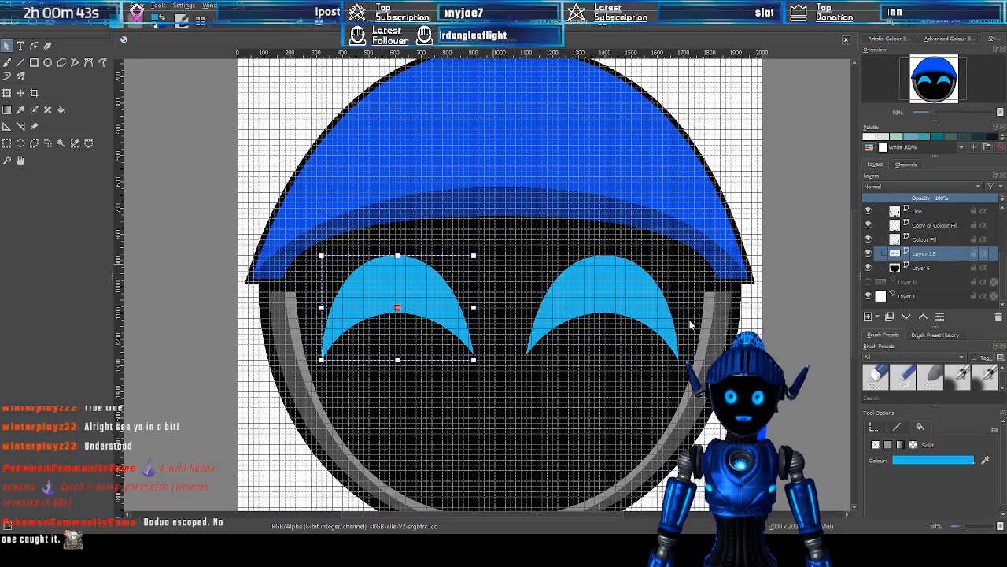
left_click(598, 291)
left_click(407, 276)
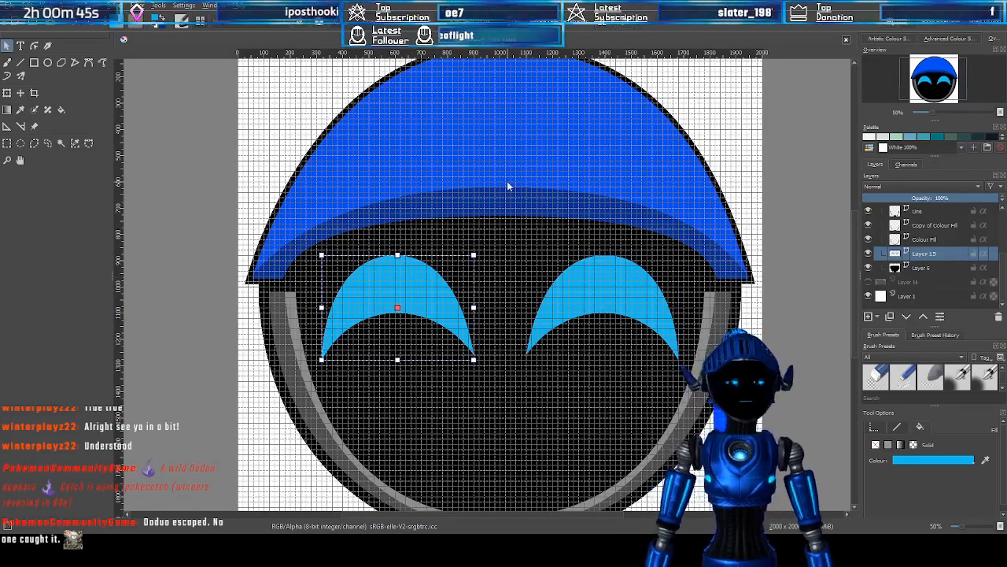
Enlarge the overview preview so the whole robot head is shown at a bigger size
left_click_drag(916, 75, 916, 69)
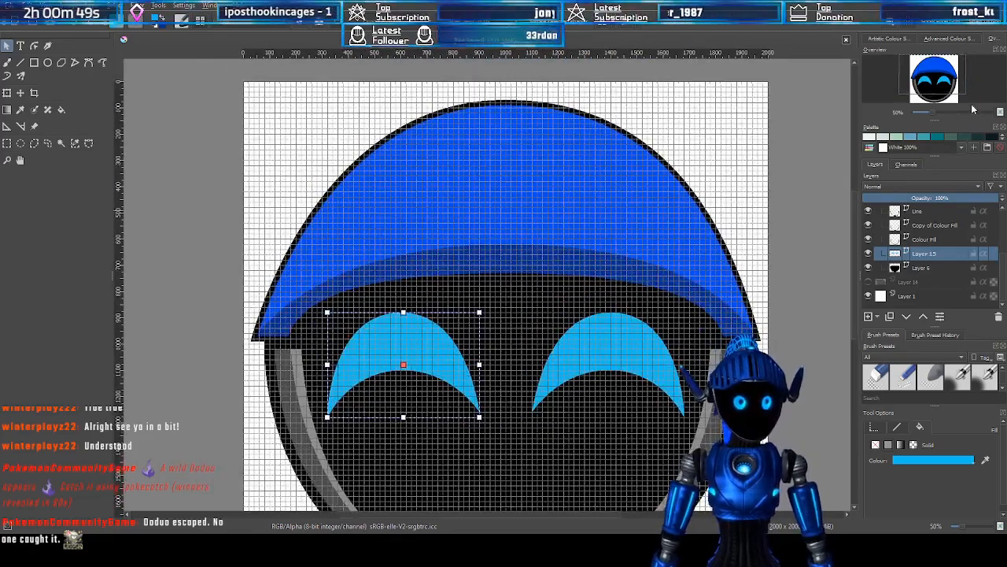
left_click_drag(960, 119, 966, 172)
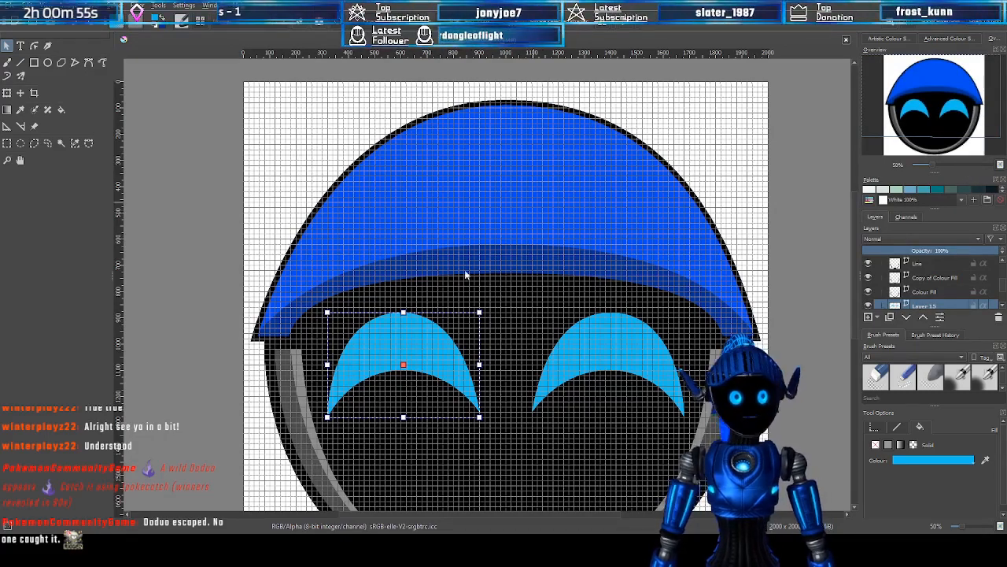
mouse_move(915, 101)
left_mouse_down()
mouse_move(910, 120)
mouse_move(920, 123)
mouse_move(919, 100)
left_mouse_up()
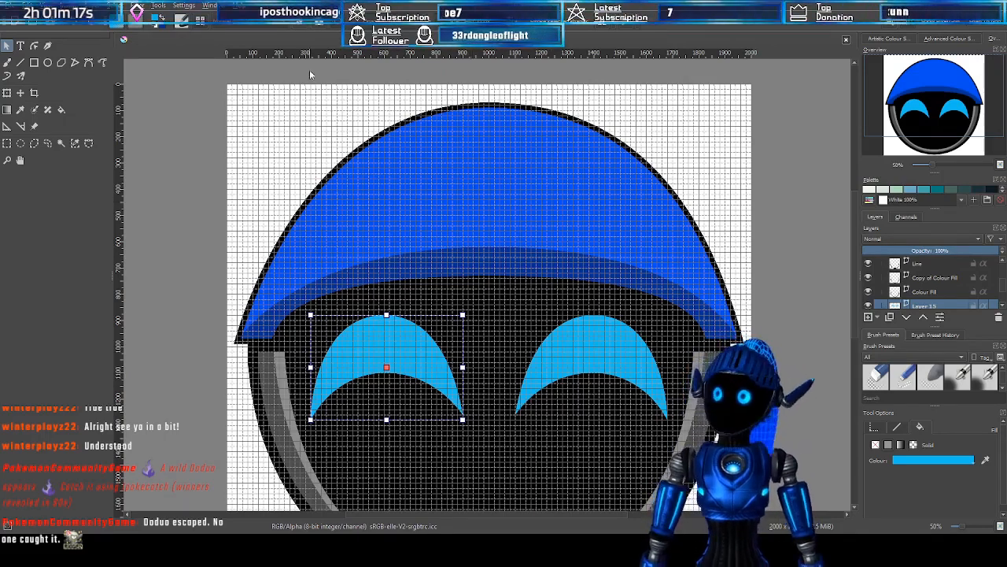
Choose the Ellipse tool and add a new vector layer directly above Visor Line in the Visor group
left_click(49, 63)
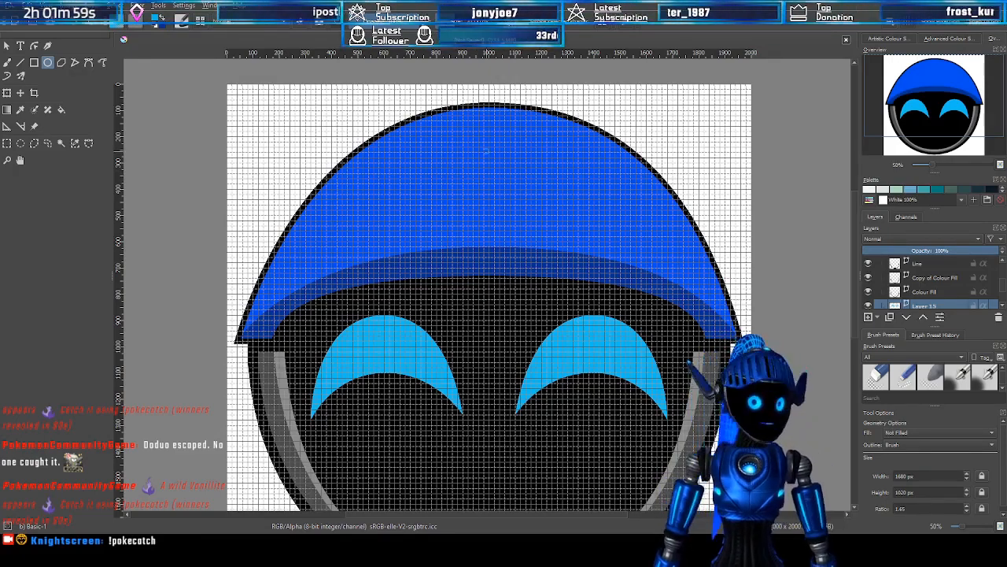
mouse_move(946, 120)
left_mouse_down()
mouse_move(928, 129)
mouse_move(941, 119)
left_mouse_up()
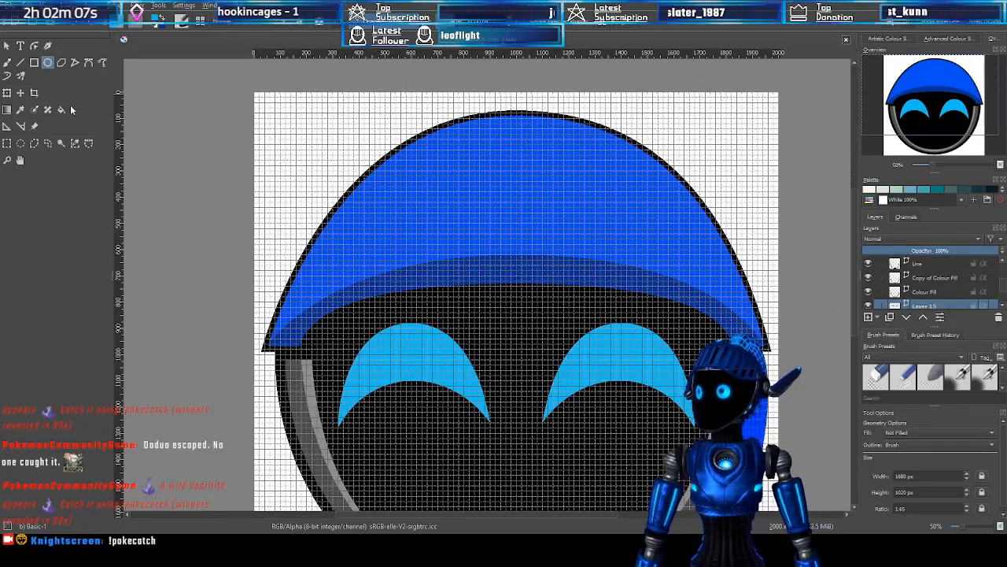
scroll(493, 128, "up", 1)
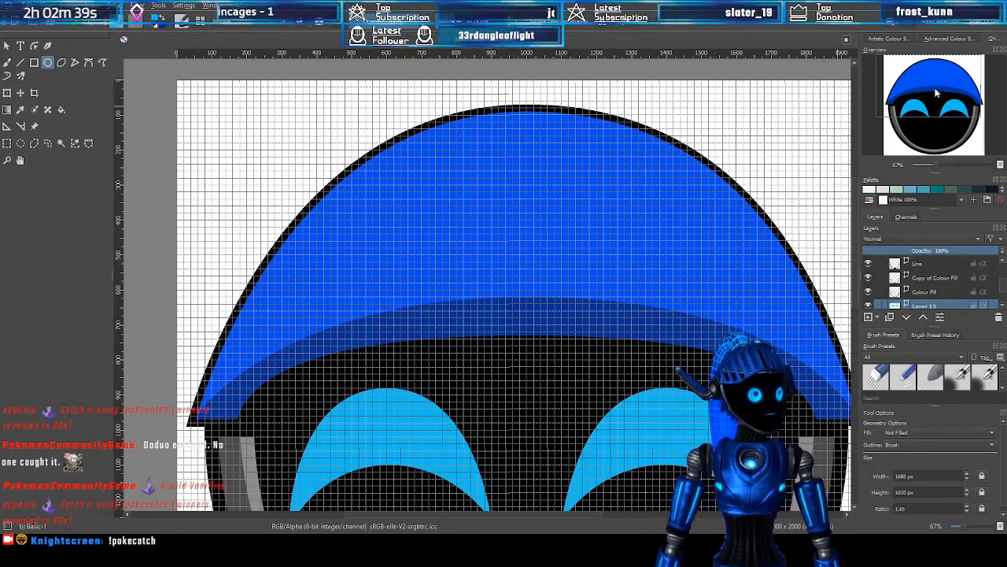
left_click_drag(937, 93, 931, 102)
scroll(960, 298, "up", 3)
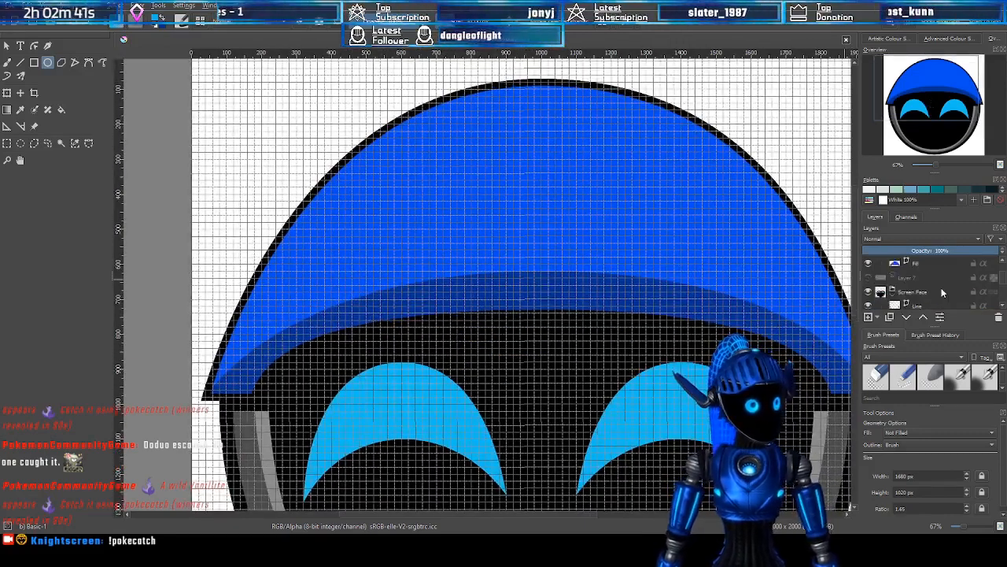
left_click(931, 278)
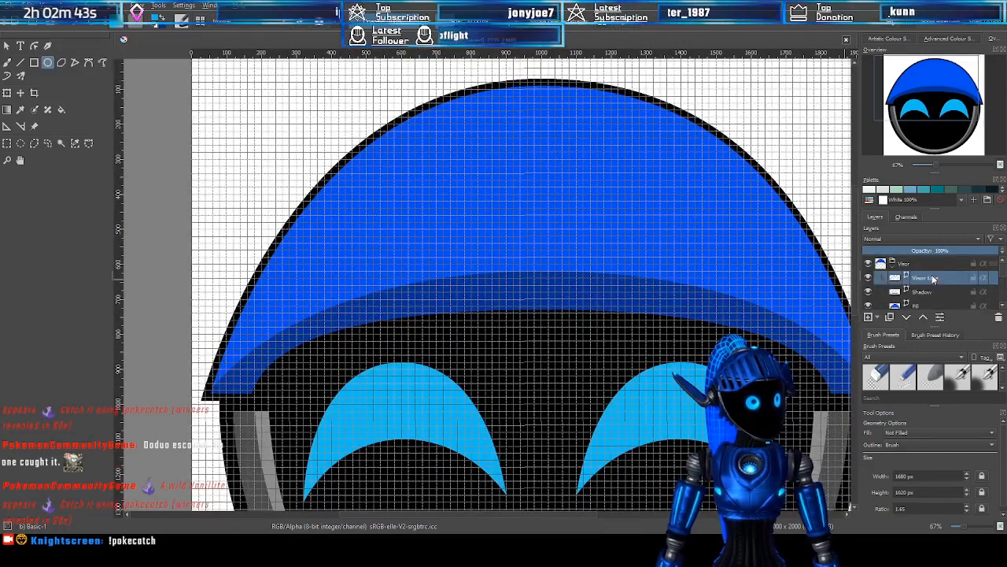
left_click(869, 317)
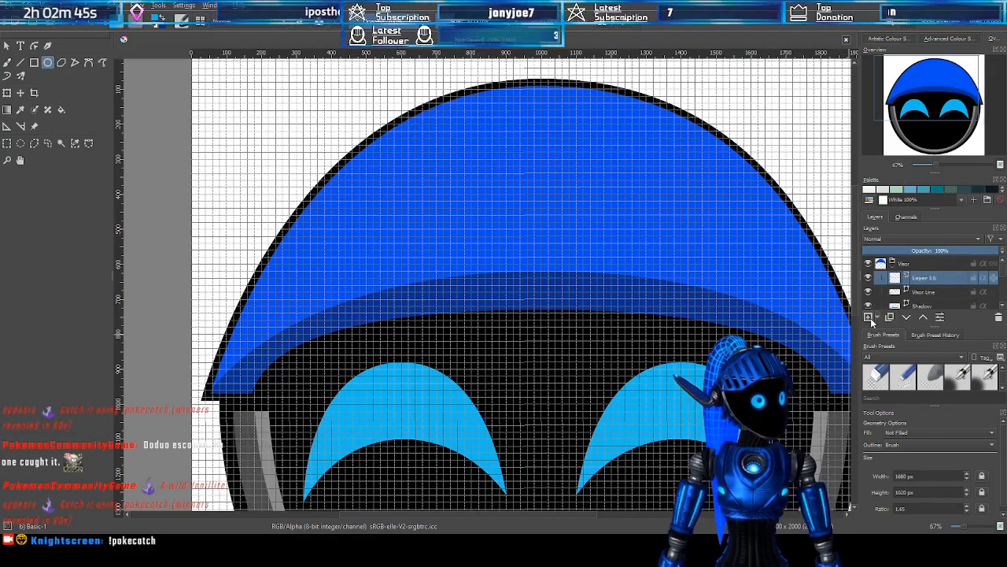
key("ctrl+z")
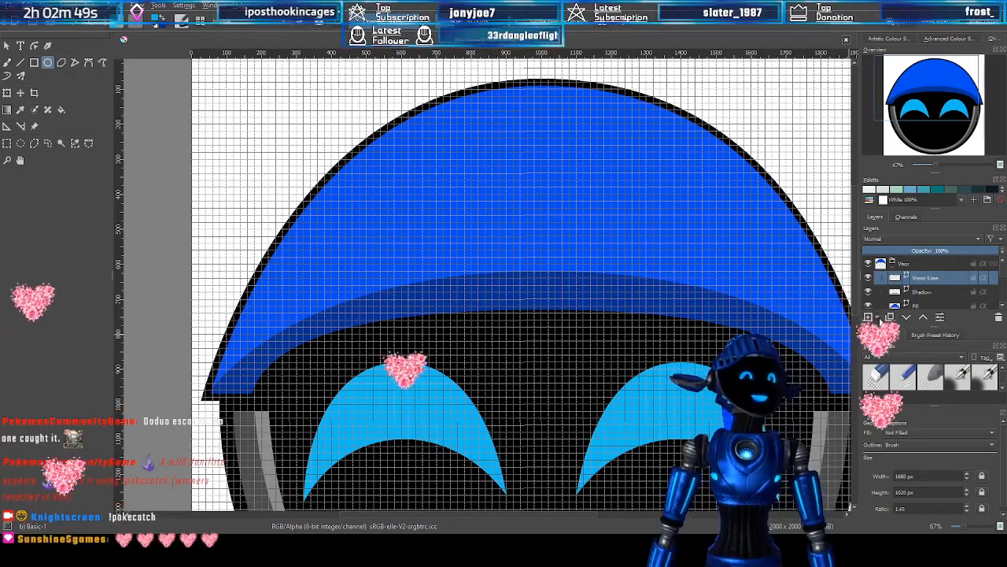
left_click(870, 317)
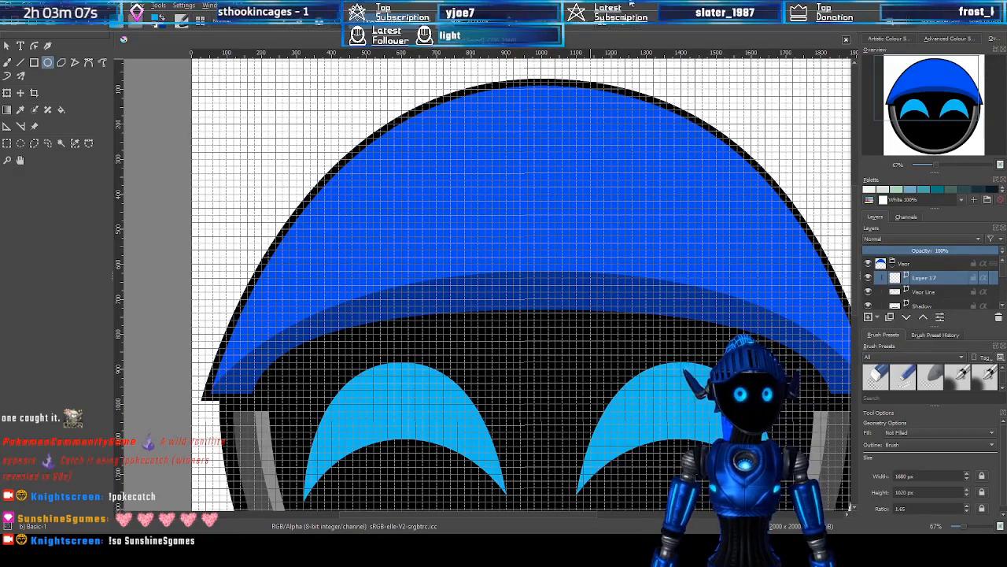
Examine the robot head with the grid shown, both close up on the visor and as a whole
scroll(602, 214, "down", 2)
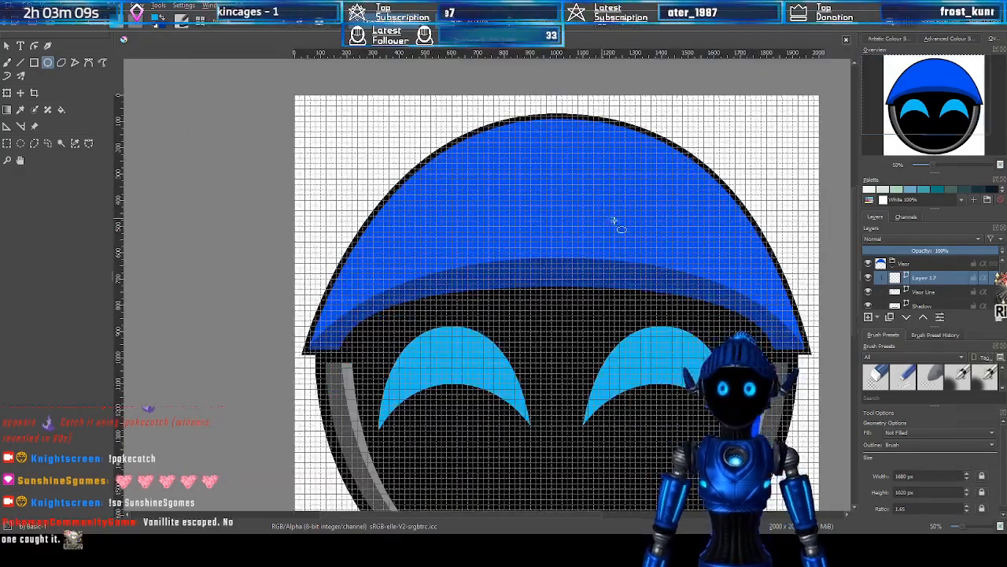
scroll(641, 225, "up", 1)
mouse_move(931, 86)
left_mouse_down()
mouse_move(922, 105)
mouse_move(936, 103)
left_mouse_up()
scroll(324, 343, "down", 1)
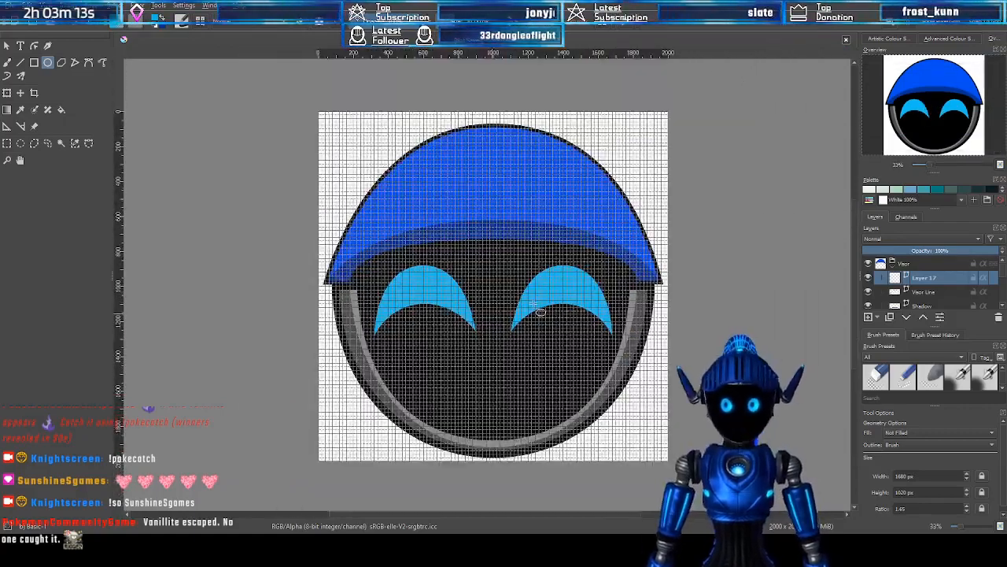
scroll(409, 282, "up", 1)
scroll(440, 271, "down", 1)
scroll(442, 274, "up", 1)
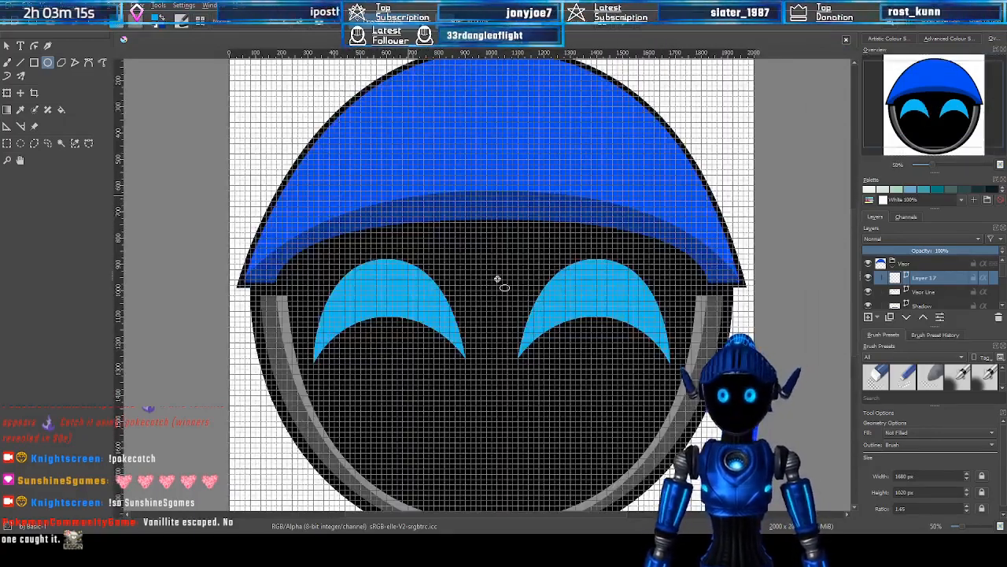
scroll(513, 276, "down", 1)
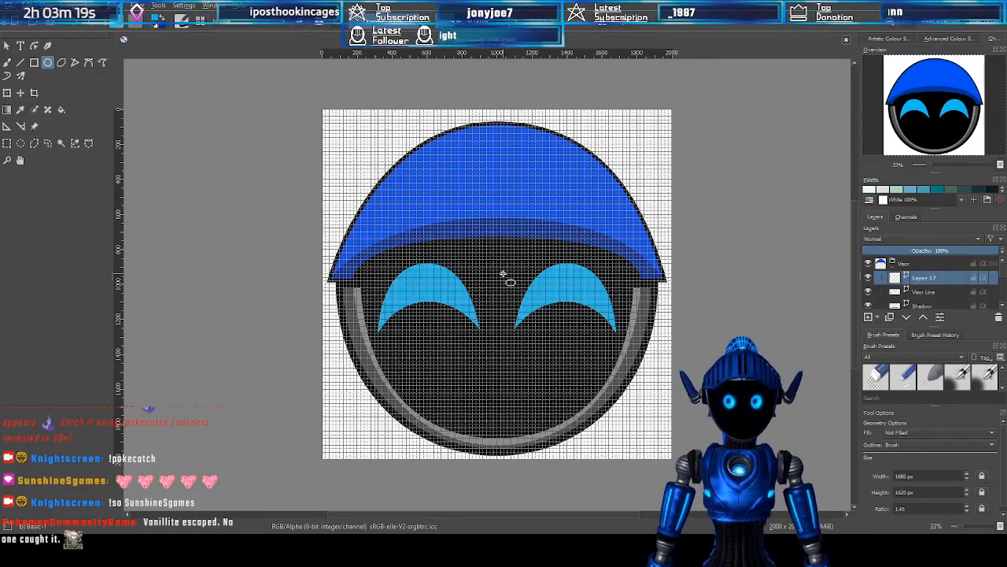
scroll(505, 267, "up", 1)
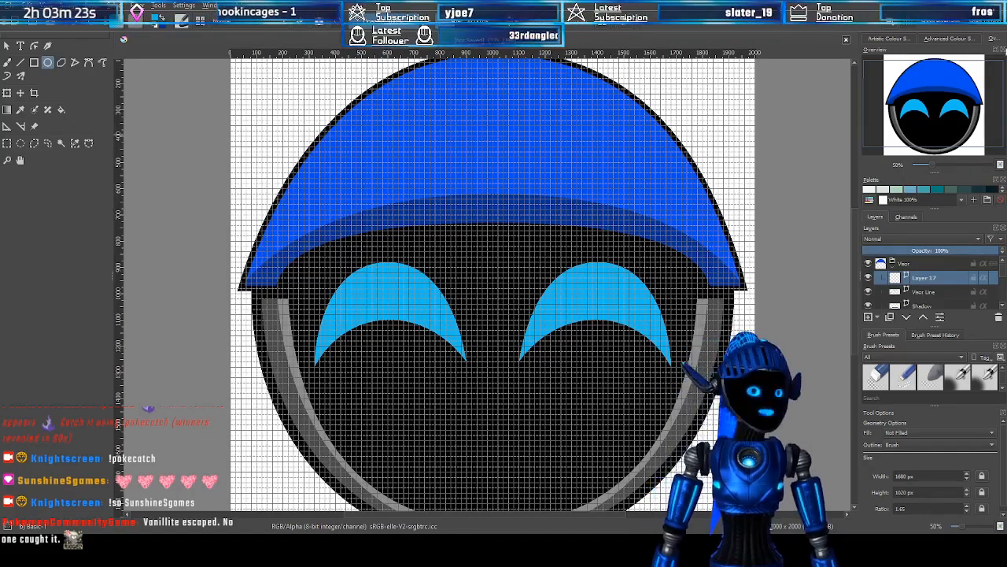
scroll(599, 173, "up", 1)
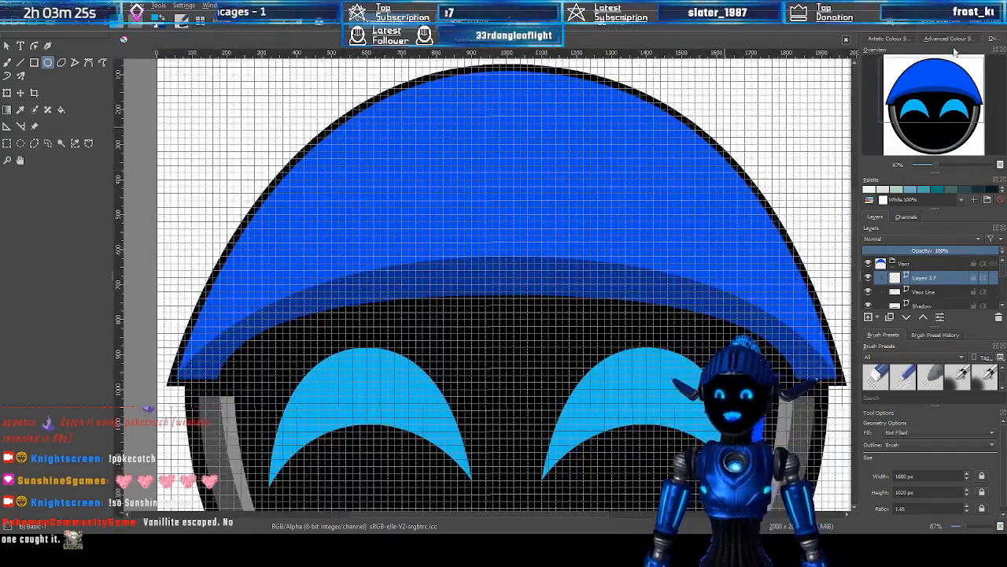
scroll(590, 167, "up", 2)
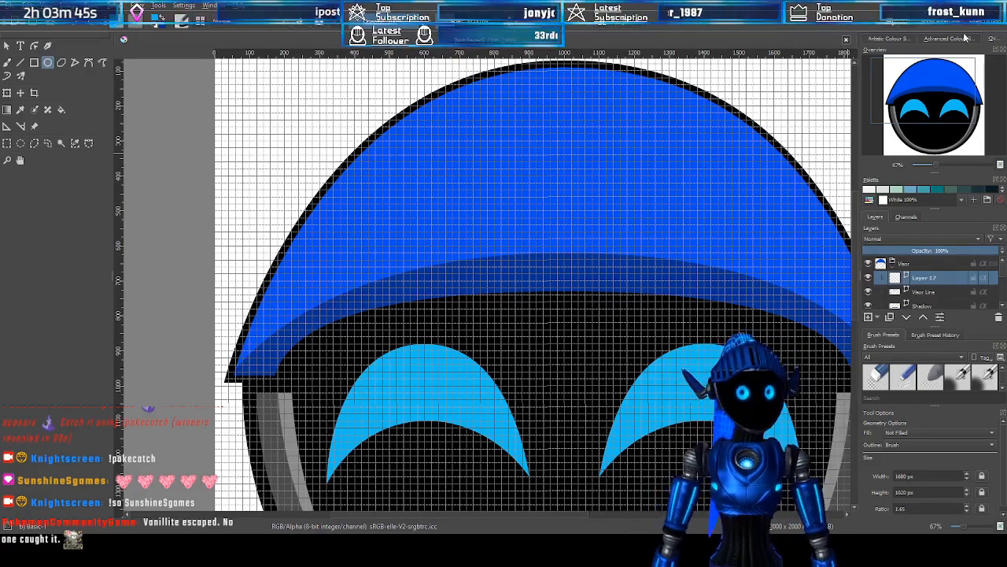
mouse_move(925, 84)
left_mouse_down()
mouse_move(967, 93)
mouse_move(915, 92)
left_mouse_up()
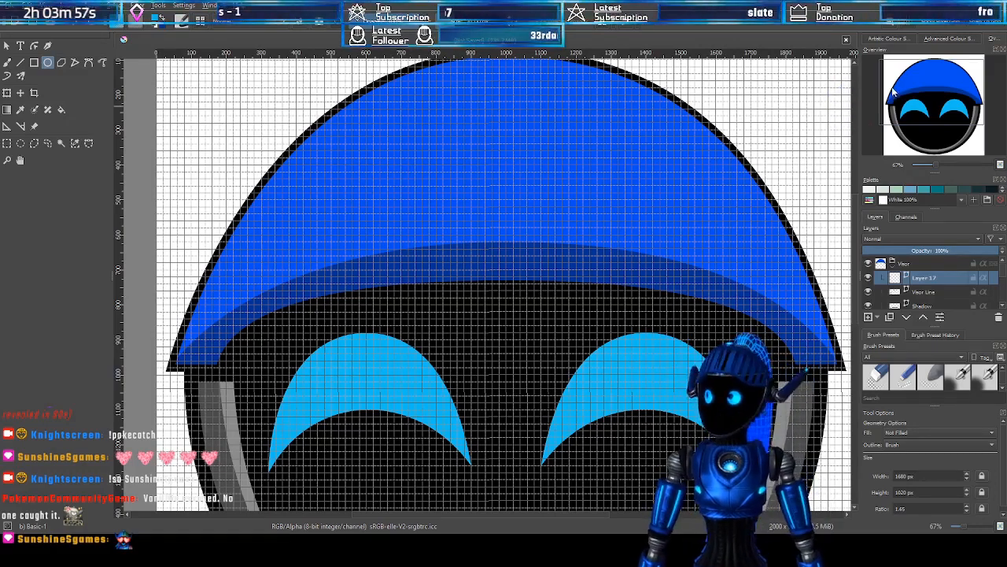
left_click_drag(906, 89, 933, 79)
scroll(535, 235, "down", 3)
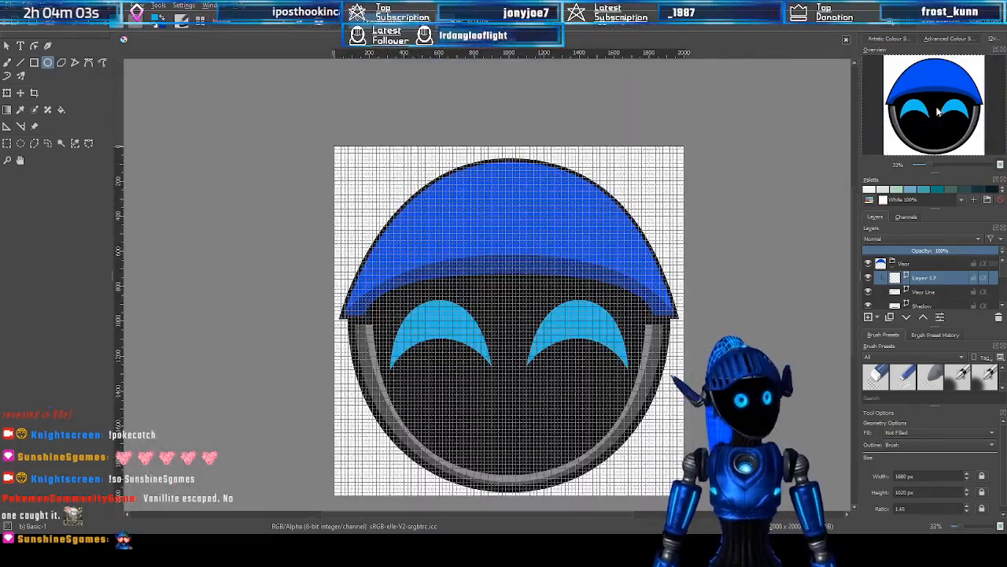
left_click_drag(932, 131, 934, 118)
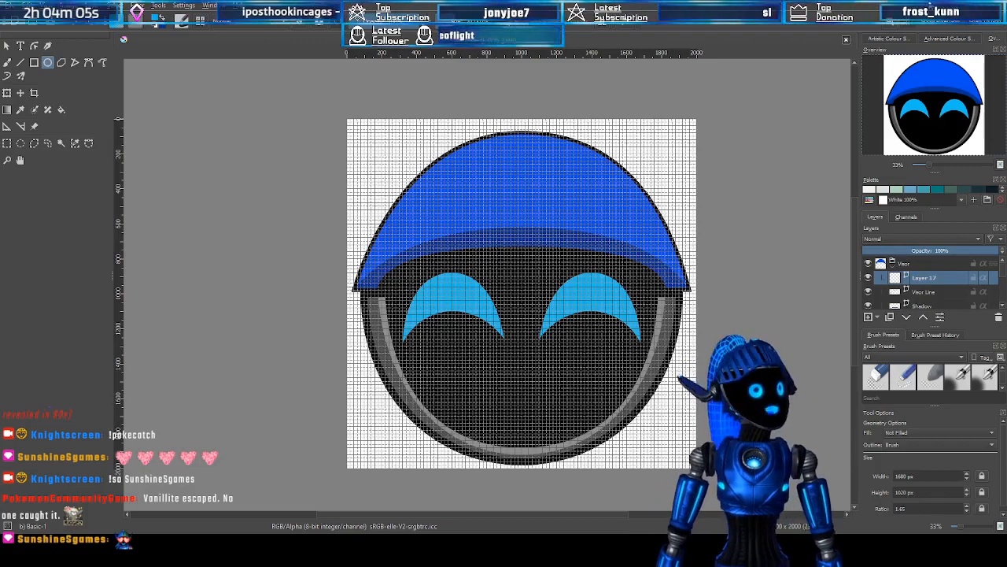
Hide the grid and examine the clean robot head, focusing on the blue visor area
left_click(903, 22)
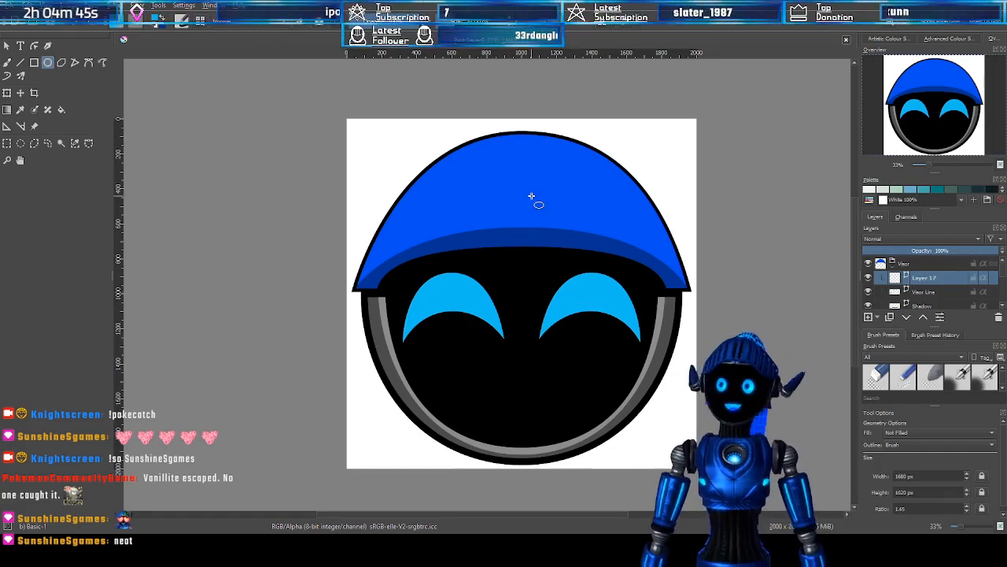
scroll(525, 208, "up", 1)
scroll(526, 209, "down", 1)
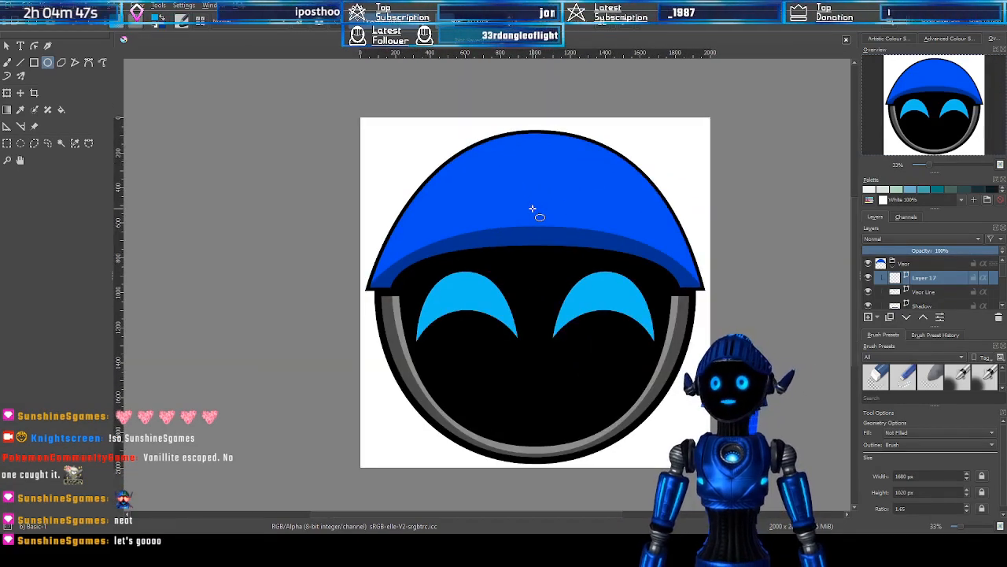
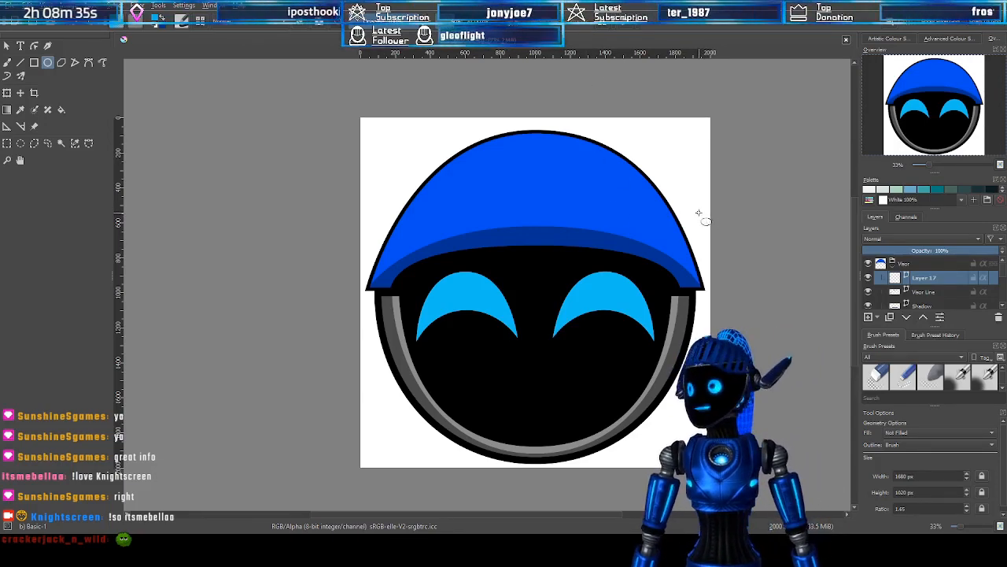
left_click_drag(954, 109, 950, 112)
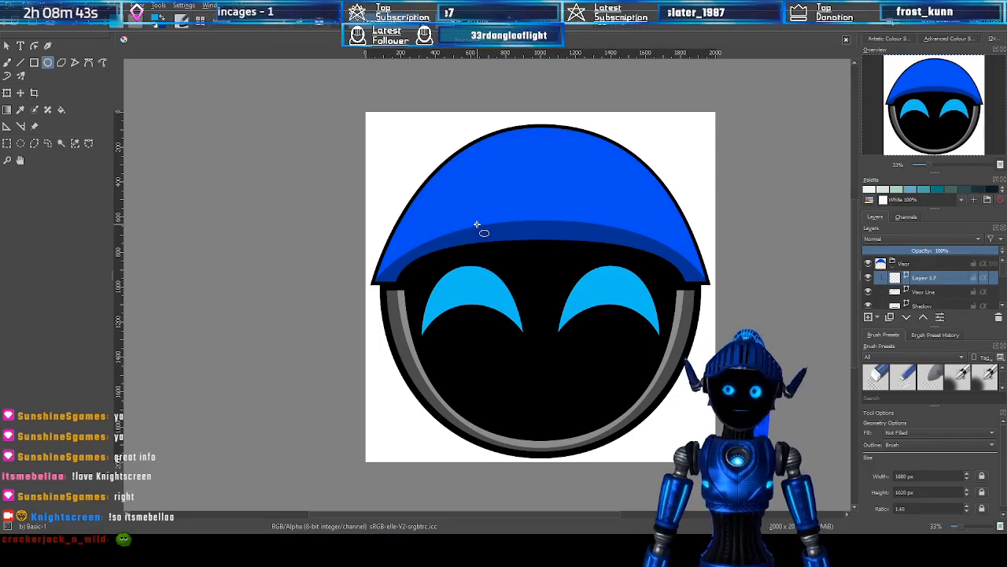
scroll(598, 227, "up", 1)
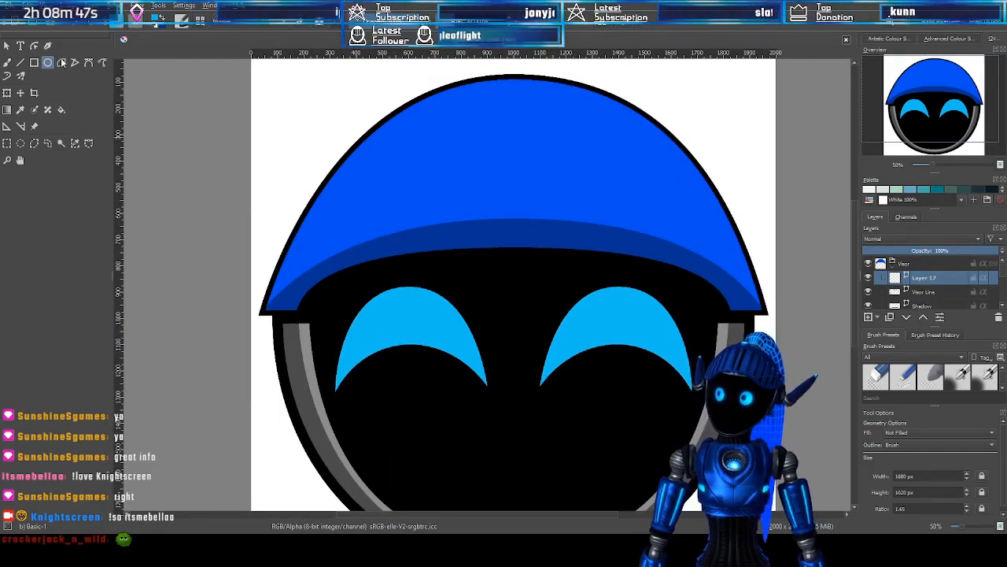
mouse_move(949, 100)
left_mouse_down()
mouse_move(946, 112)
mouse_move(954, 95)
left_mouse_up()
left_click_drag(958, 155, 934, 99)
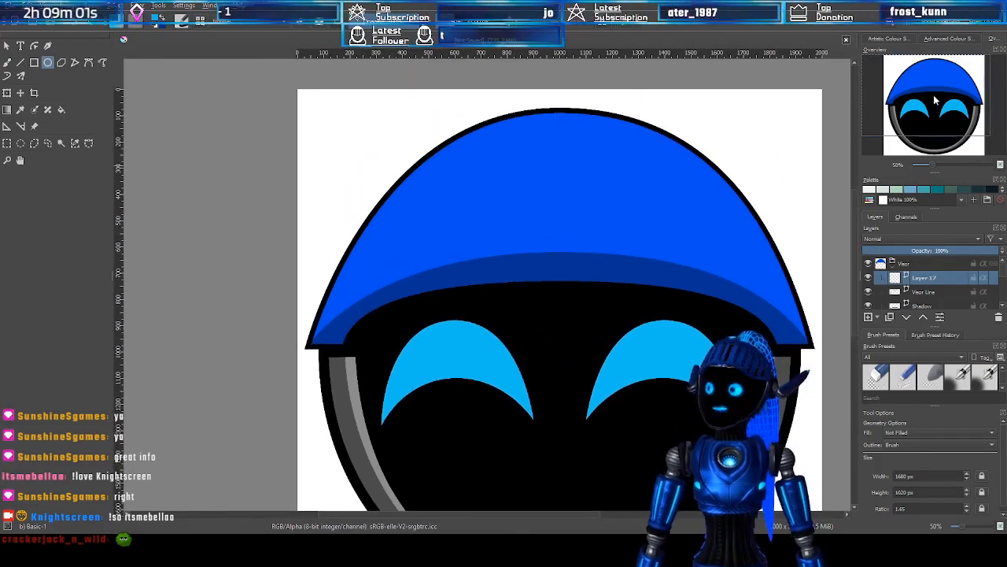
left_click_drag(925, 133, 936, 136)
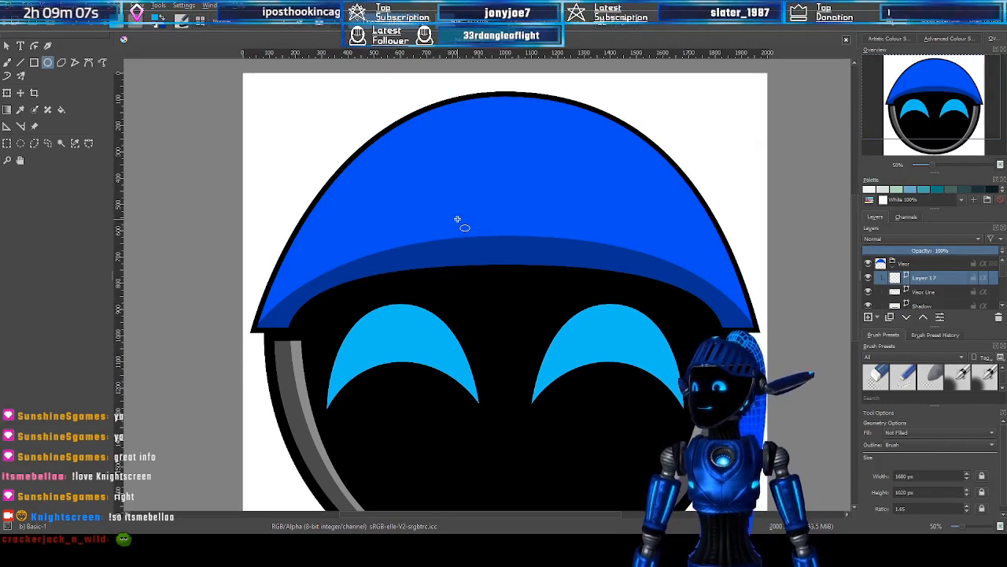
left_click_drag(960, 112, 958, 113)
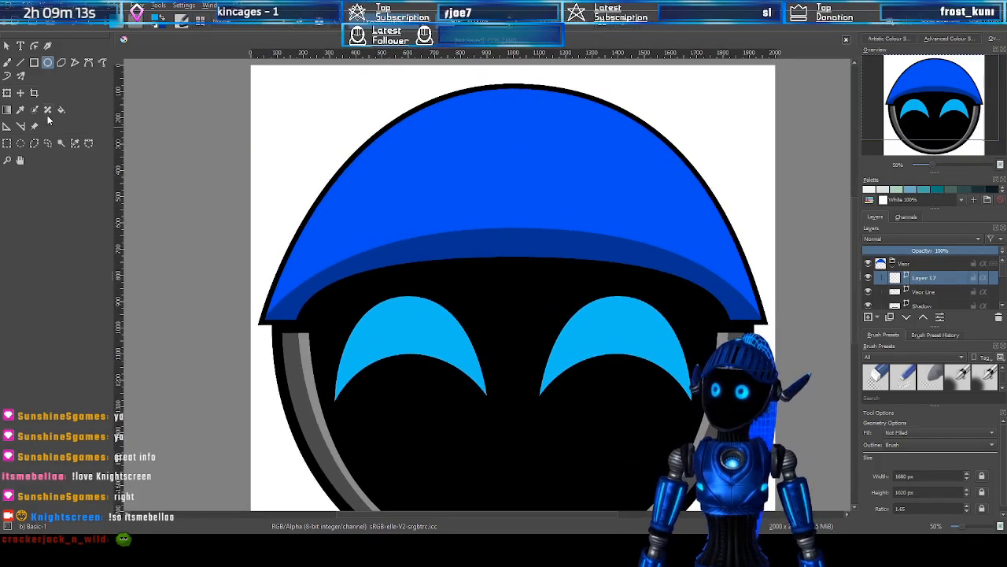
Rename the new vector layer above Visor Line as "Visor Holes"
double_click(919, 276)
type("Visor")
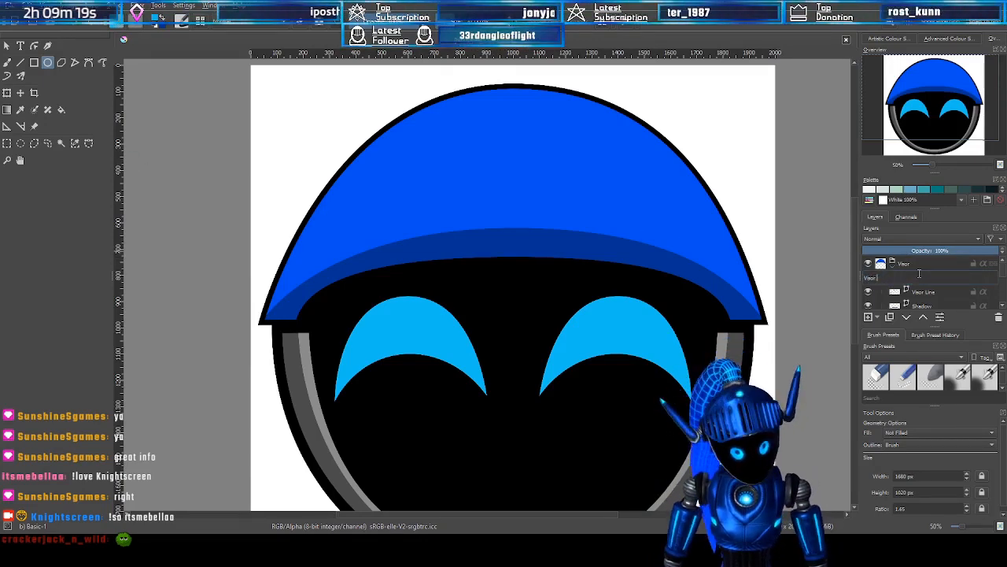
type(" Holes")
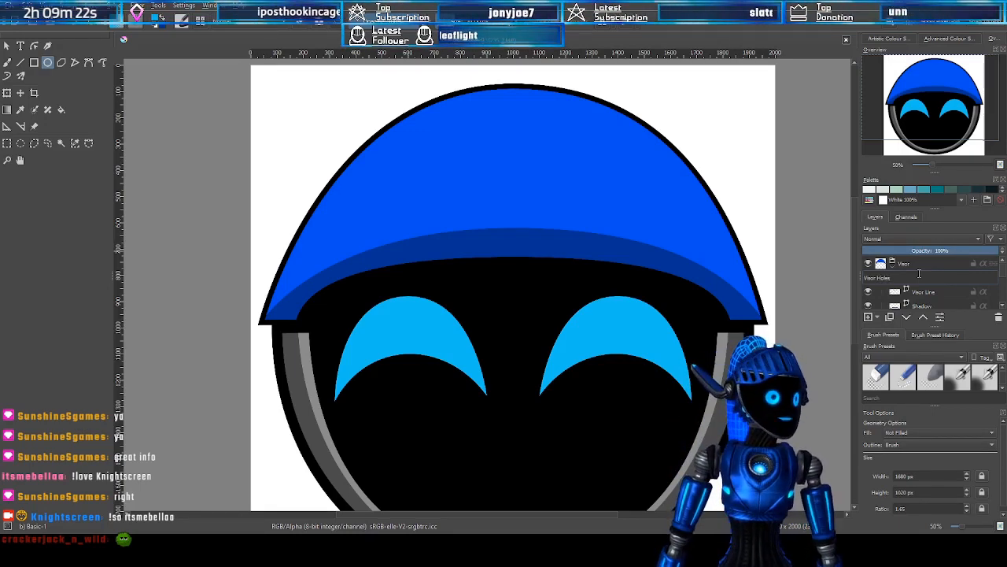
key("Return")
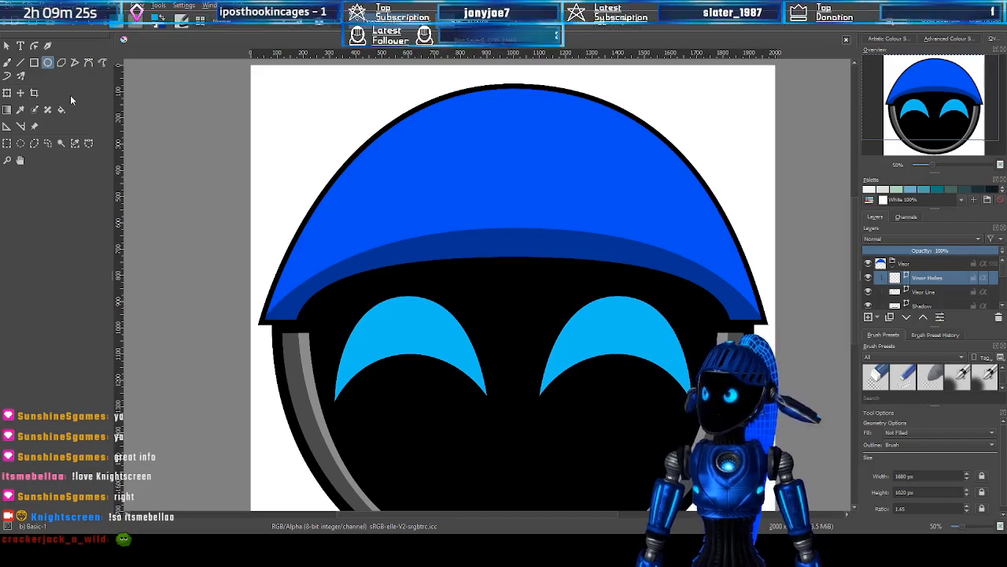
Show the grid again and draw an unfilled upright ellipse about 140 by 400 px on the visor, just left of its centre line
left_click(913, 25)
scroll(423, 172, "up", 1)
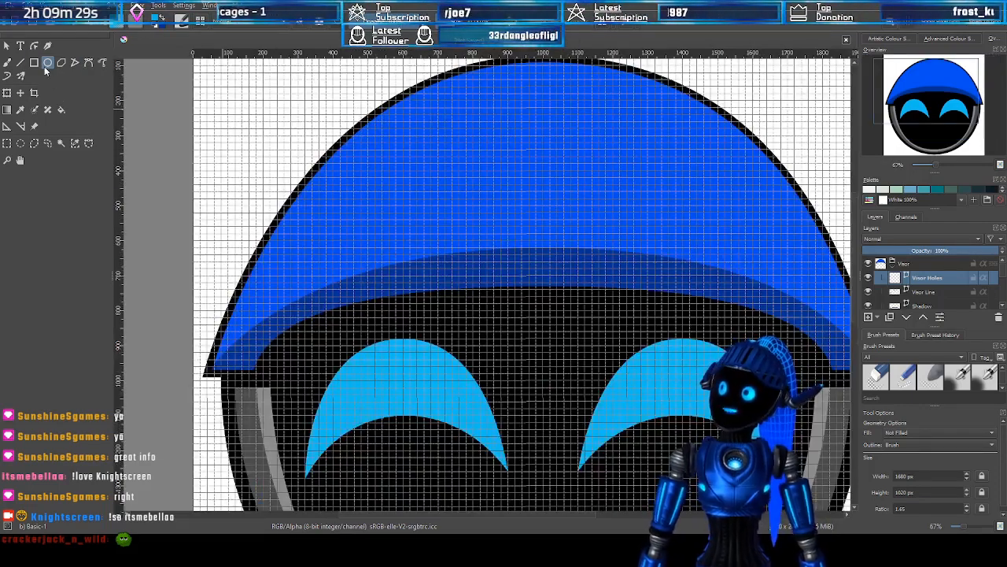
left_click(87, 62)
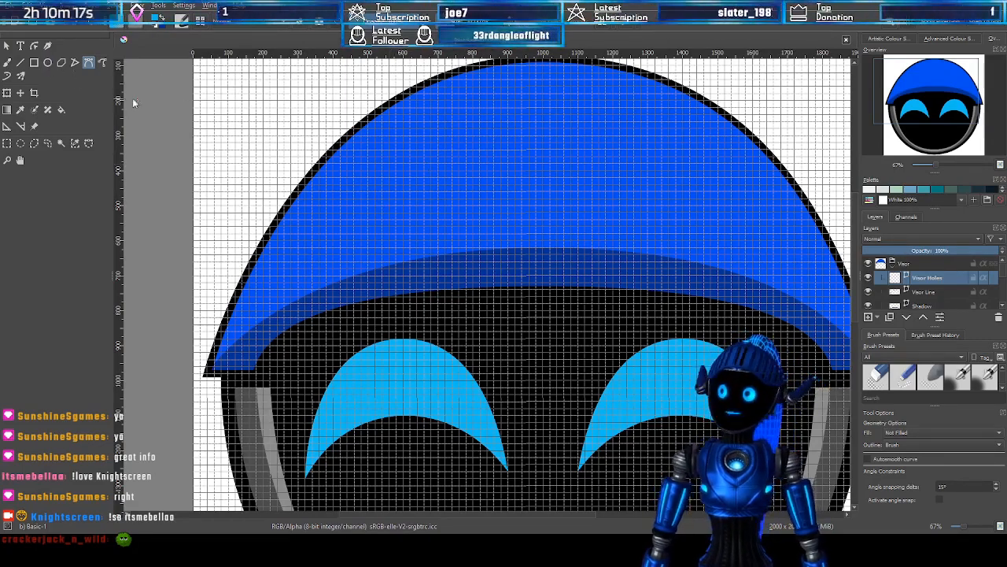
left_click(49, 65)
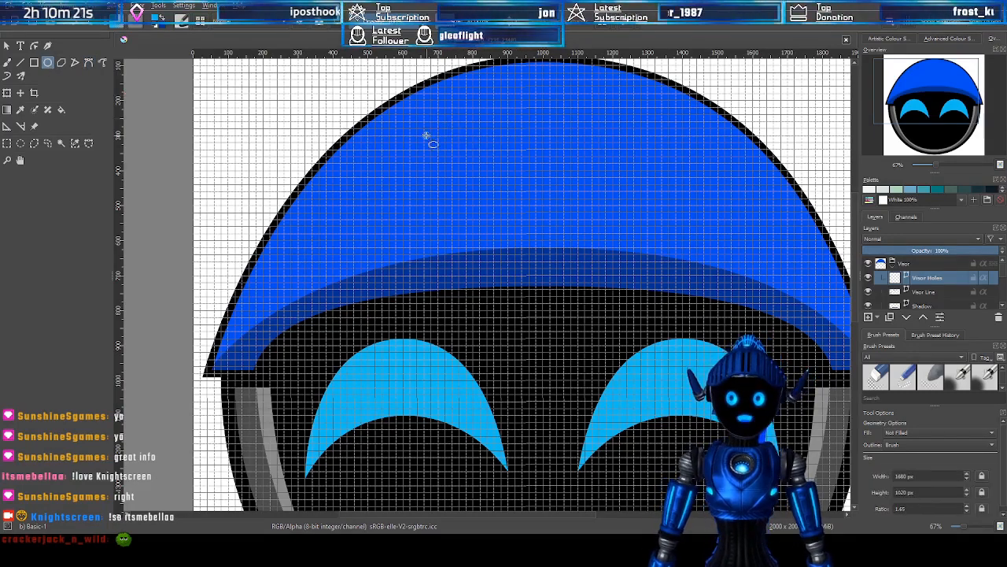
mouse_move(408, 129)
left_mouse_down()
mouse_move(515, 221)
mouse_move(472, 232)
mouse_move(456, 260)
mouse_move(484, 231)
mouse_move(558, 233)
mouse_move(540, 250)
mouse_move(493, 243)
mouse_move(540, 231)
mouse_move(523, 229)
mouse_move(532, 213)
mouse_move(520, 228)
left_mouse_up()
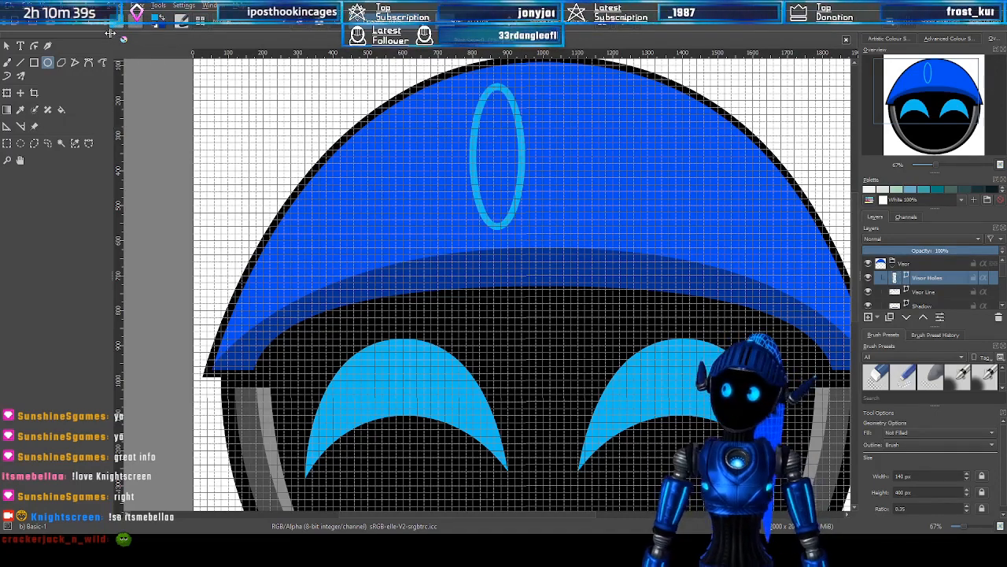
Remove the ellipse's outline and give it a solid dark blue fill
left_click(7, 46)
left_click(512, 127)
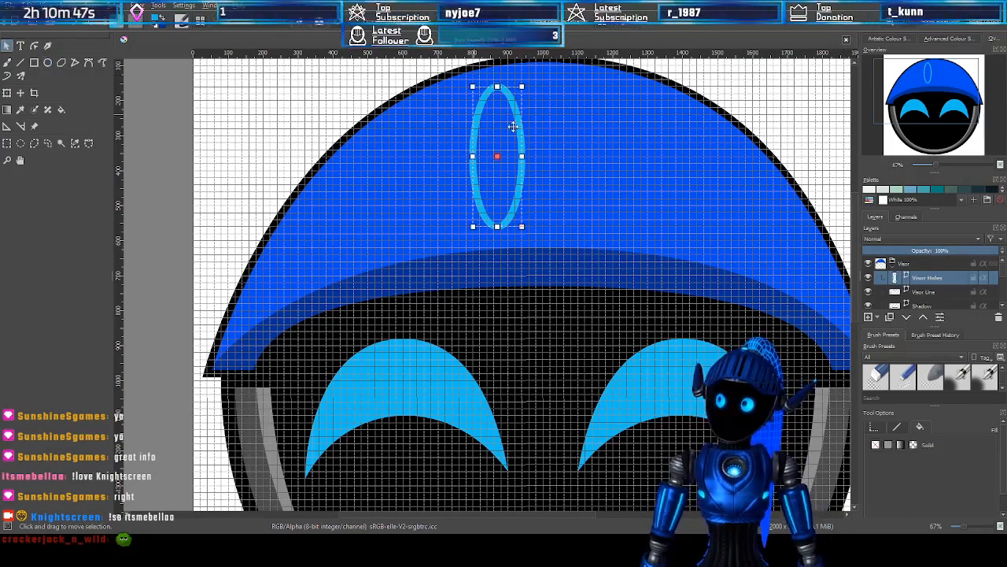
left_click(898, 429)
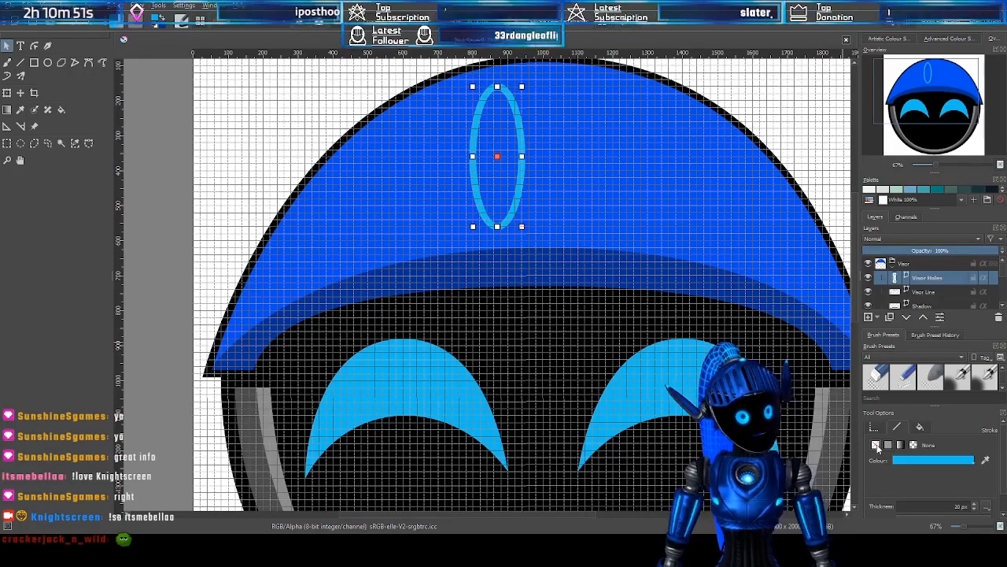
left_click(876, 446)
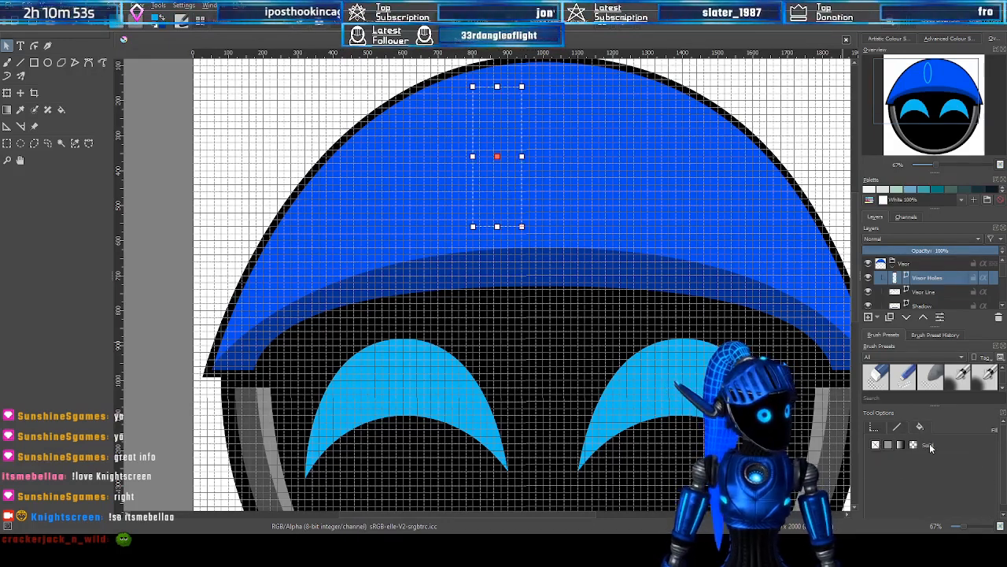
left_click(893, 447)
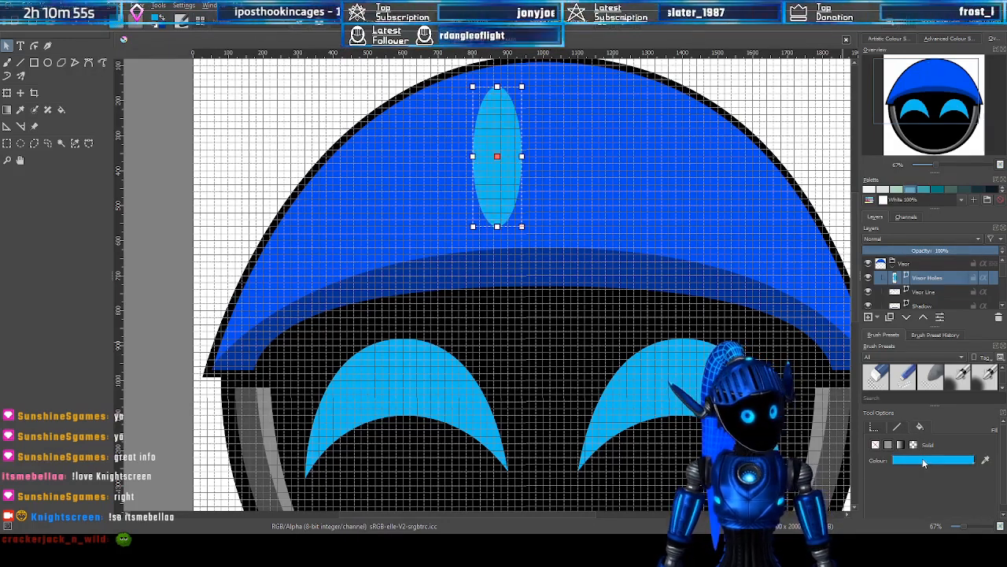
key("x")
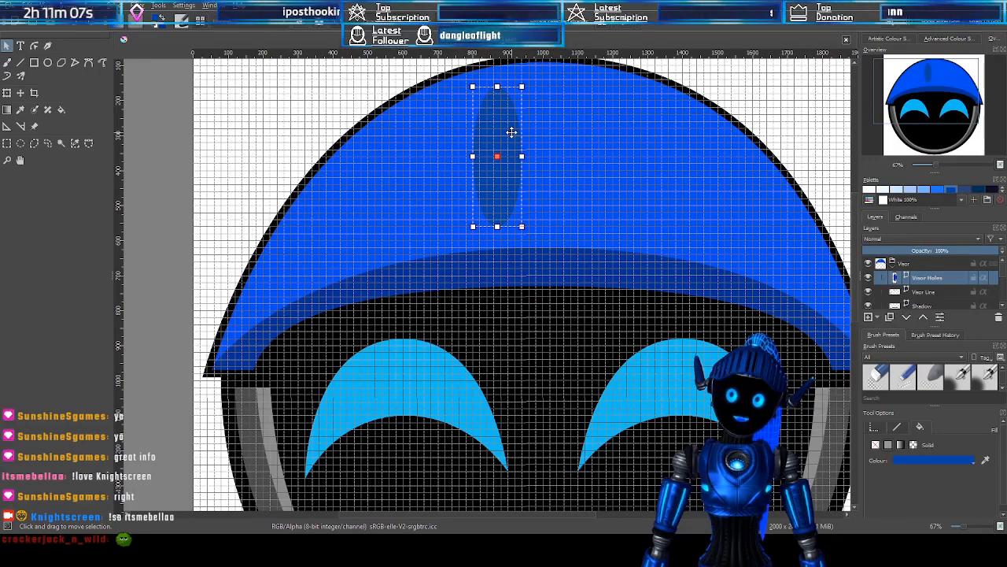
Shift the dark blue ellipse about 10 px right towards the visor's centre line and check its placement against the whole head
mouse_move(502, 134)
left_mouse_down()
mouse_move(485, 135)
mouse_move(510, 135)
left_mouse_up()
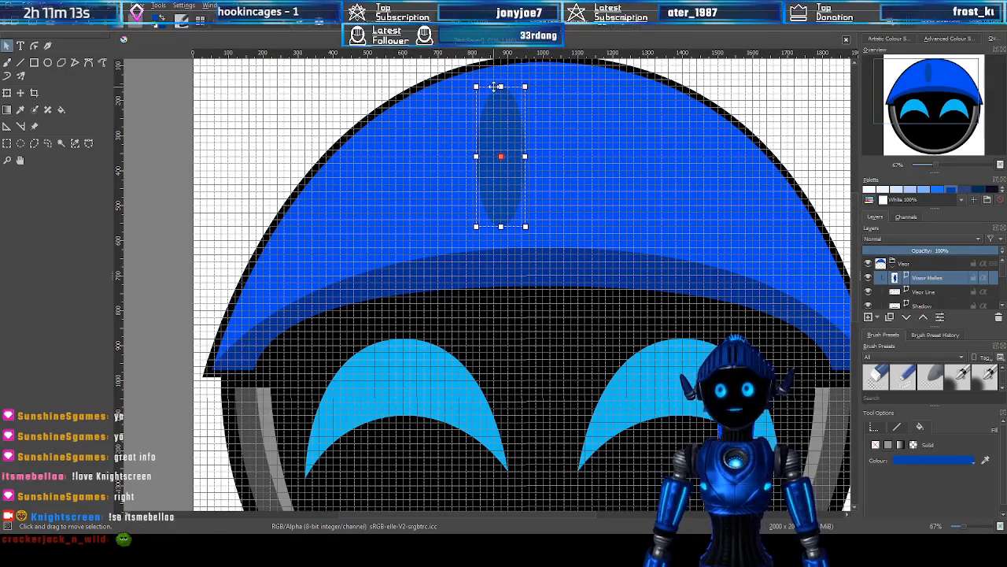
mouse_move(479, 190)
left_mouse_down()
mouse_move(486, 205)
mouse_move(499, 193)
left_mouse_up()
left_click_drag(915, 101, 931, 105)
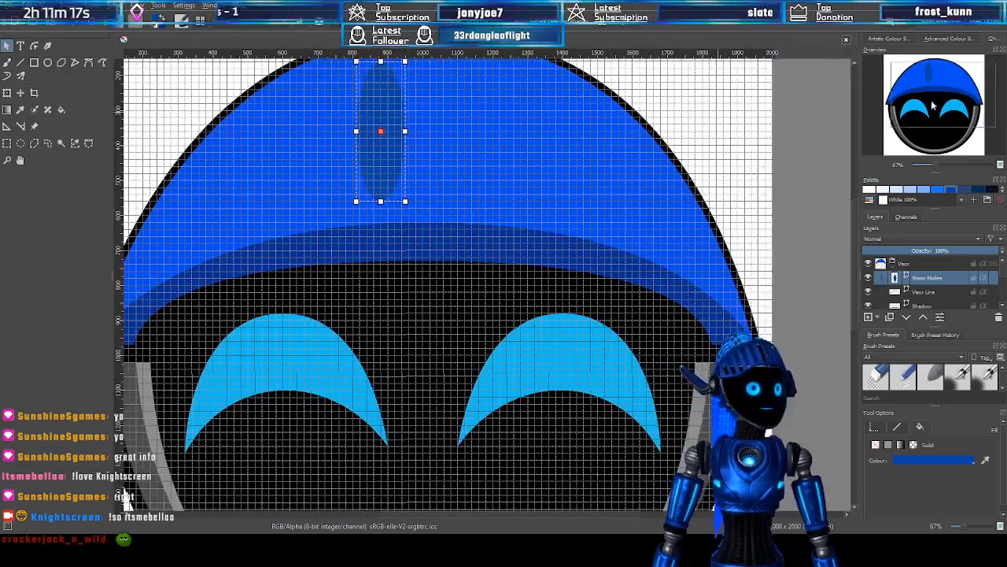
scroll(535, 187, "down", 4)
scroll(536, 187, "up", 1)
scroll(518, 152, "up", 1)
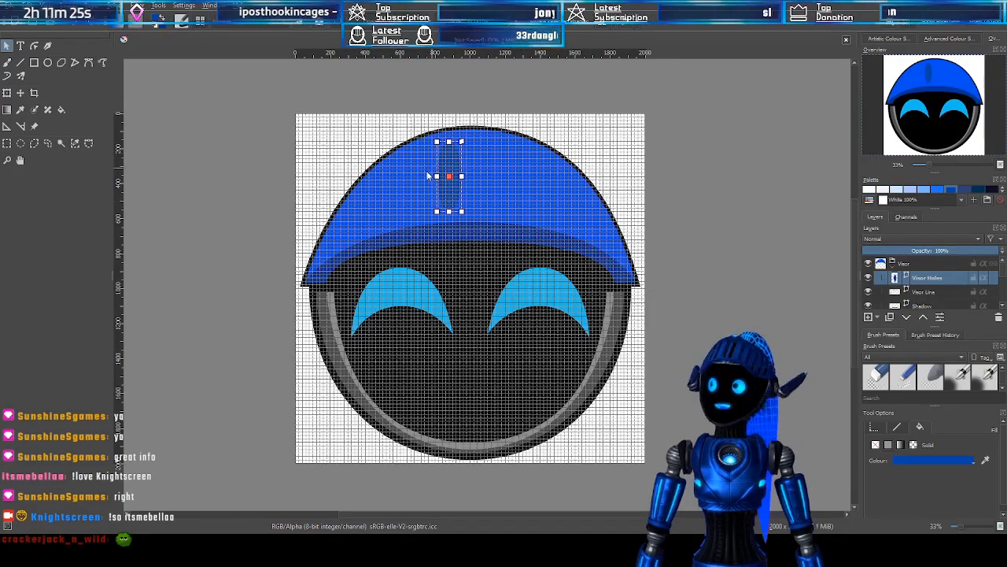
scroll(428, 174, "up", 2)
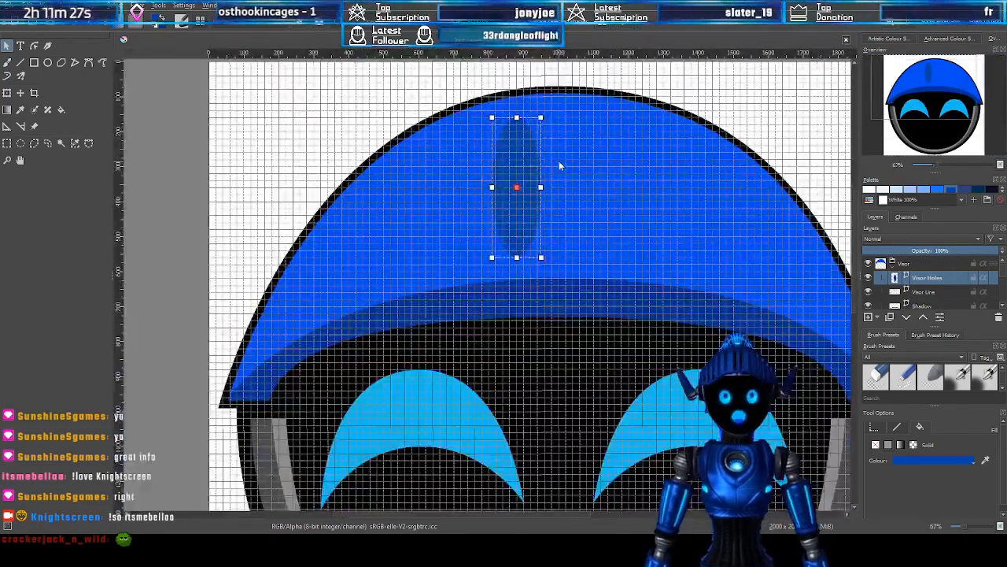
left_click_drag(913, 125, 919, 122)
left_click_drag(487, 173, 487, 173)
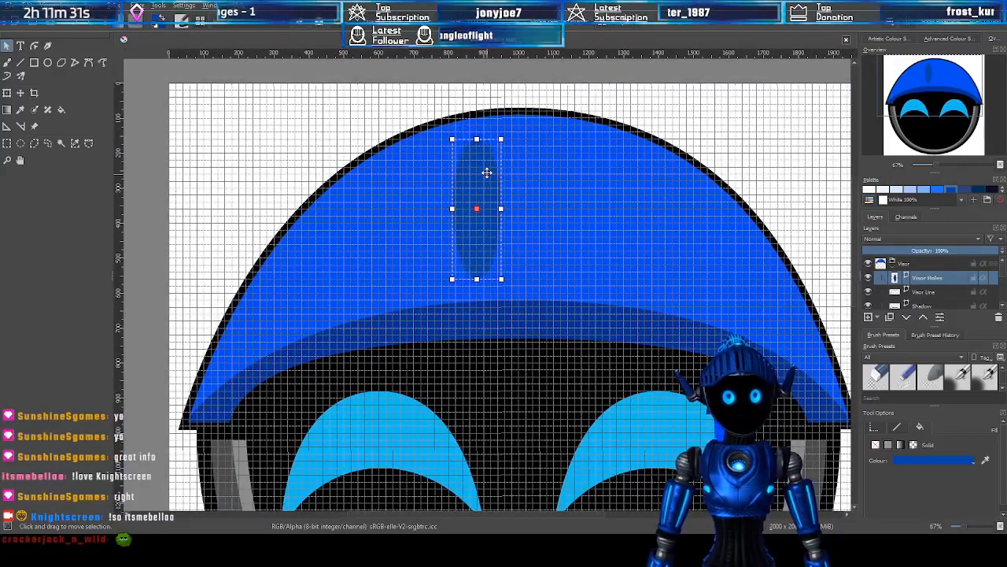
Convert the dark blue ellipse on the visor into an editable path
scroll(531, 184, "up", 1)
scroll(653, 164, "down", 1)
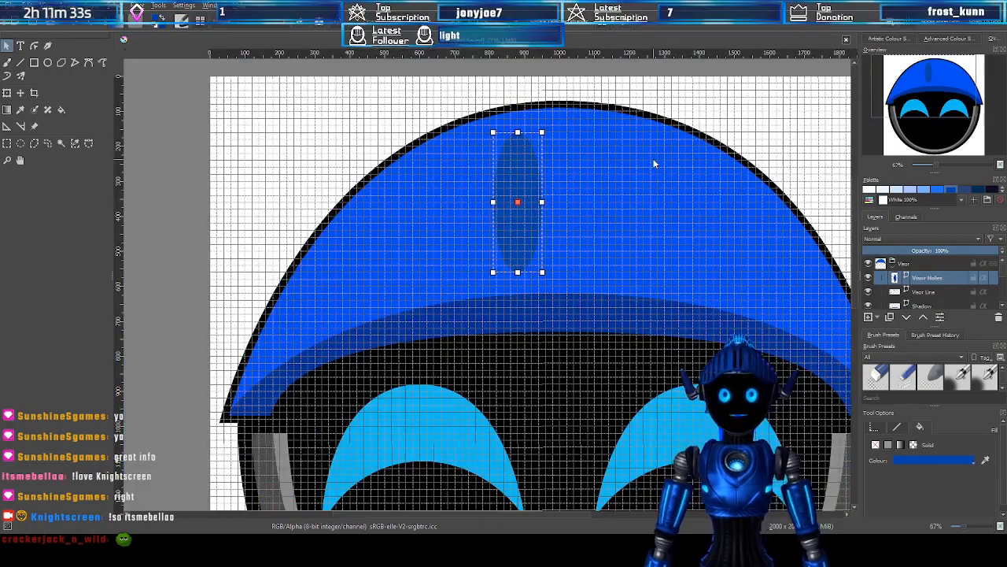
left_click_drag(915, 90, 920, 89)
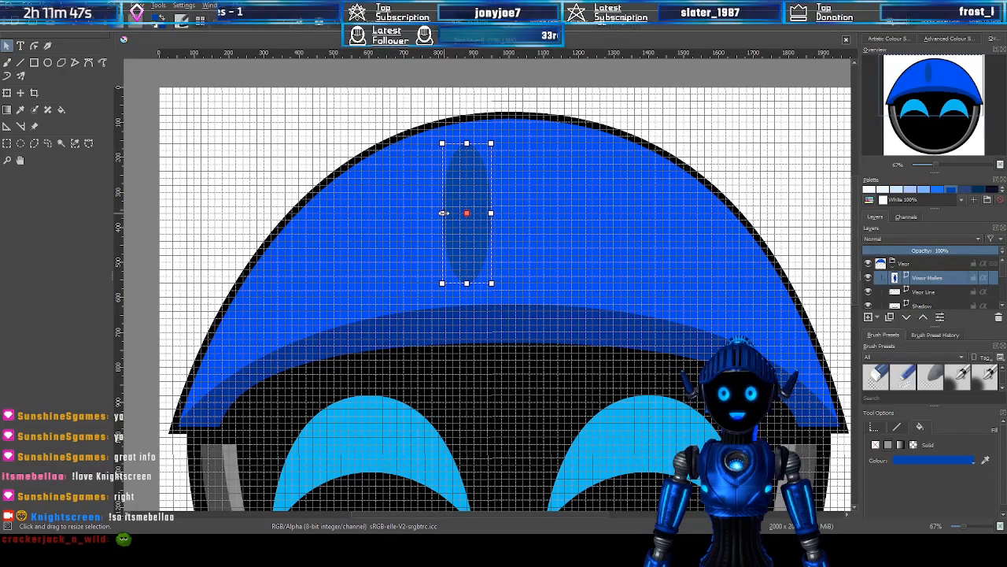
scroll(461, 192, "up", 1)
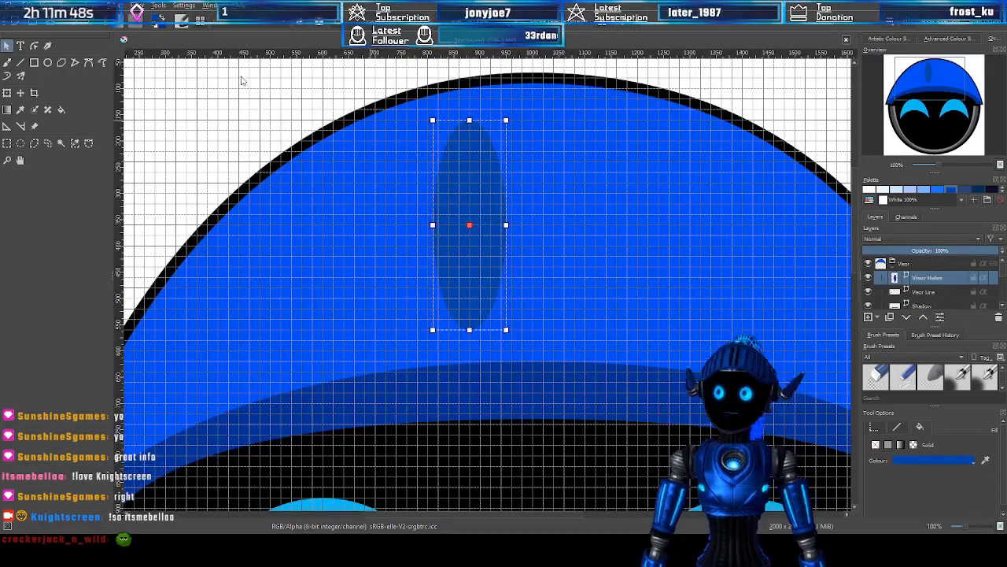
left_click(89, 63)
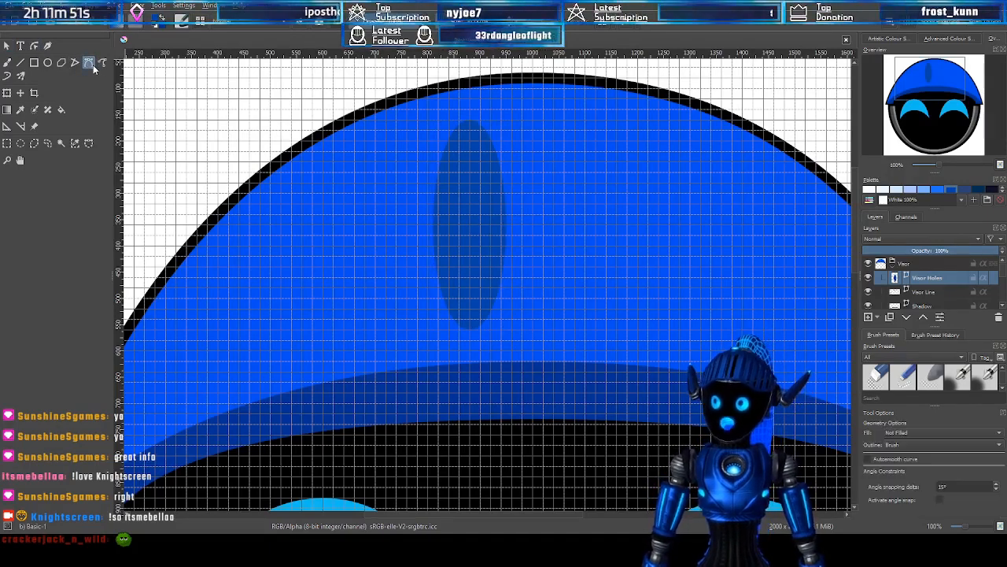
left_click(34, 45)
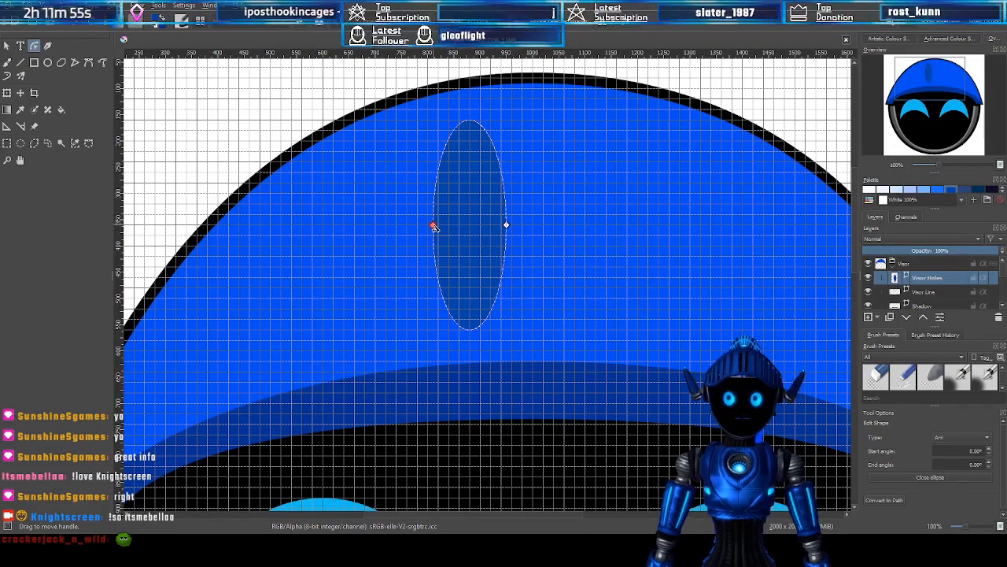
key("p")
Lengthen the curve handles of the ellipse's top and bottom nodes to about 60 px per side, making both ends blunter
left_click(469, 121)
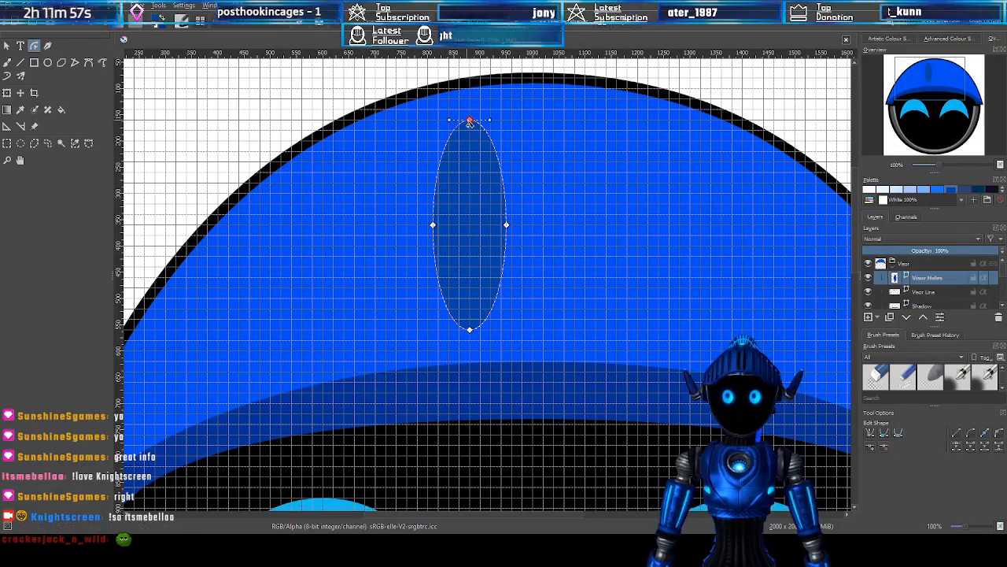
scroll(533, 107, "up", 1)
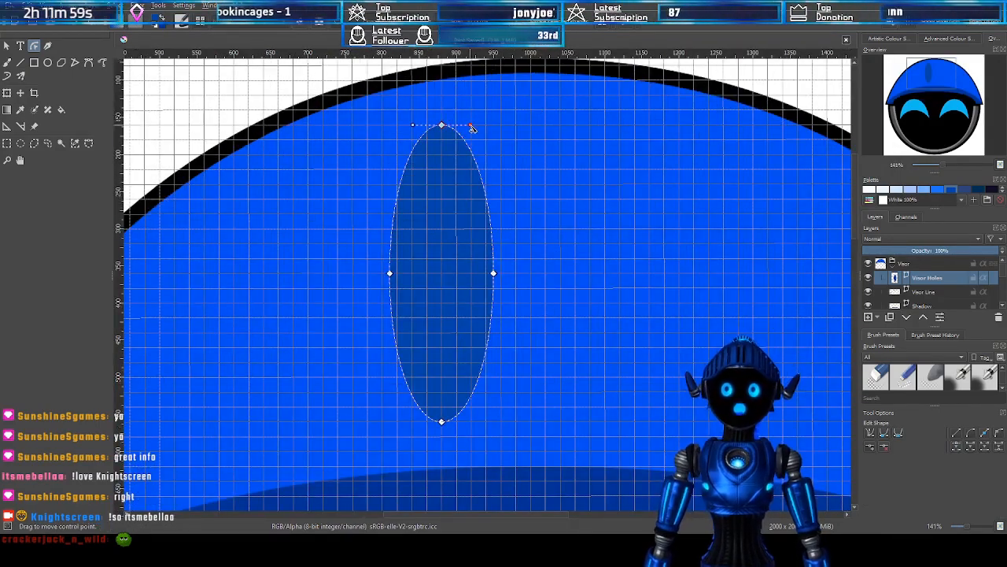
mouse_move(472, 126)
left_mouse_down()
mouse_move(501, 125)
mouse_move(488, 126)
left_mouse_up()
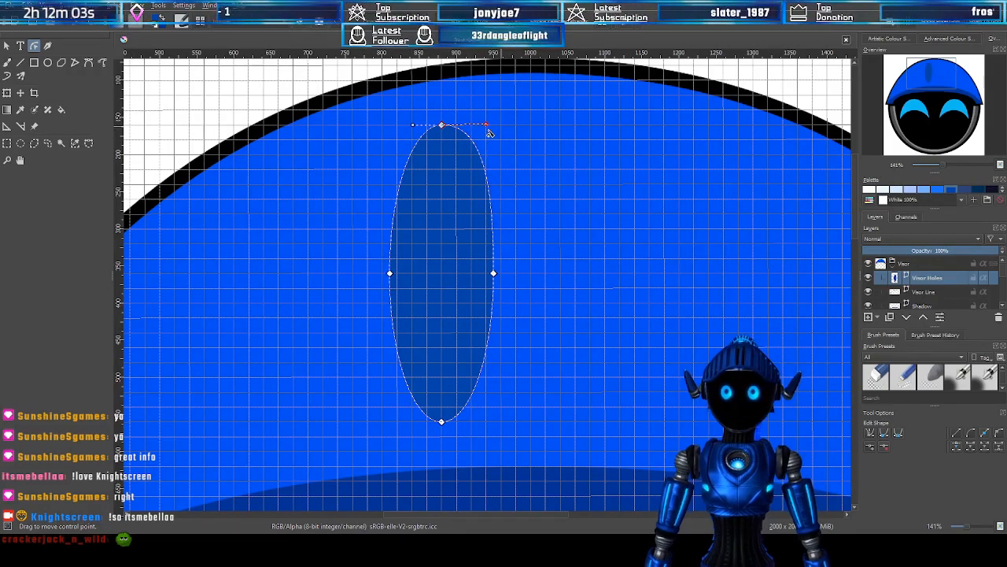
left_click_drag(411, 126, 398, 126)
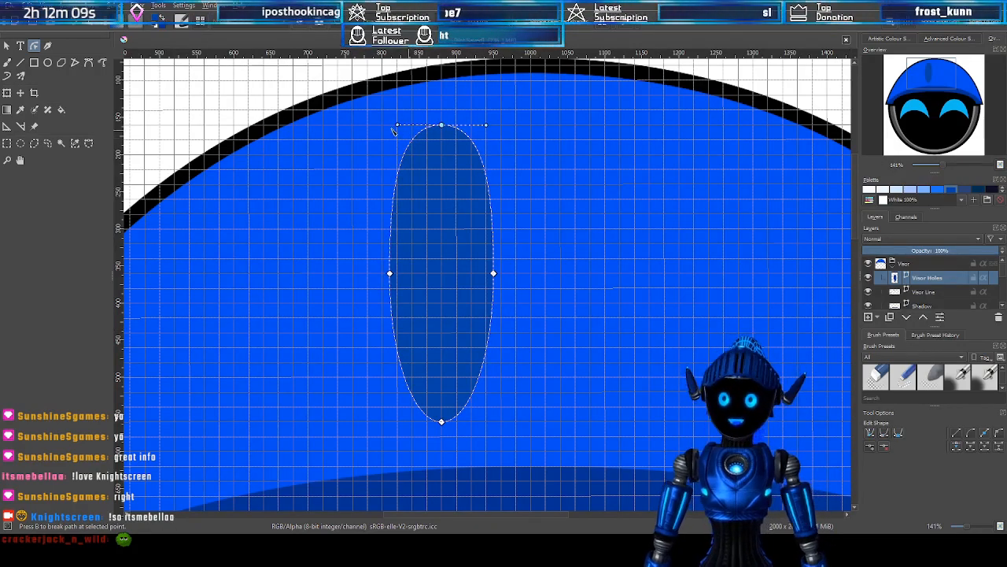
left_click(442, 422)
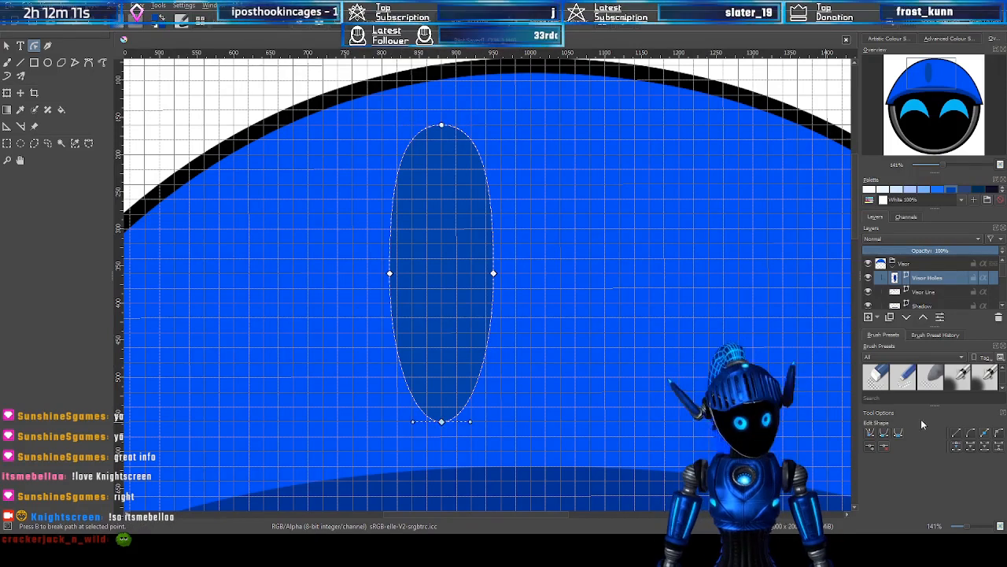
left_click_drag(413, 424, 397, 425)
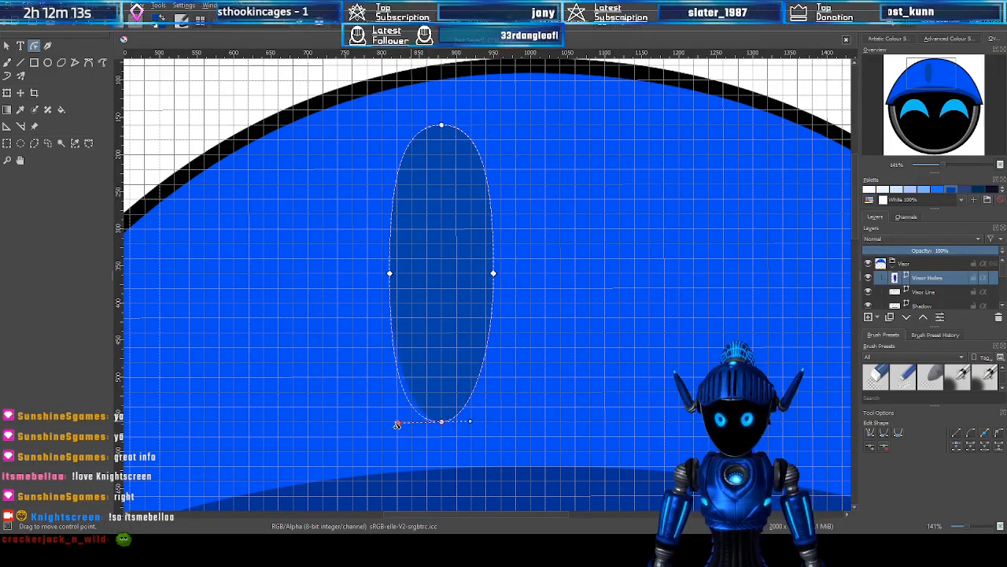
left_click_drag(470, 422, 488, 422)
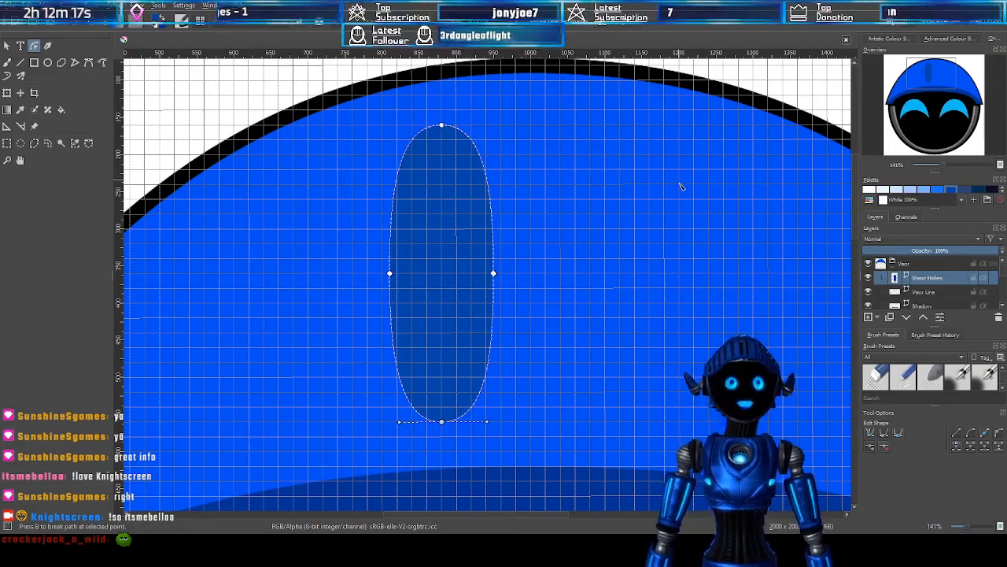
Examine the reshaped hole's outline and position against the visor
scroll(685, 189, "down", 1)
scroll(686, 190, "up", 1)
left_click_drag(927, 82, 927, 89)
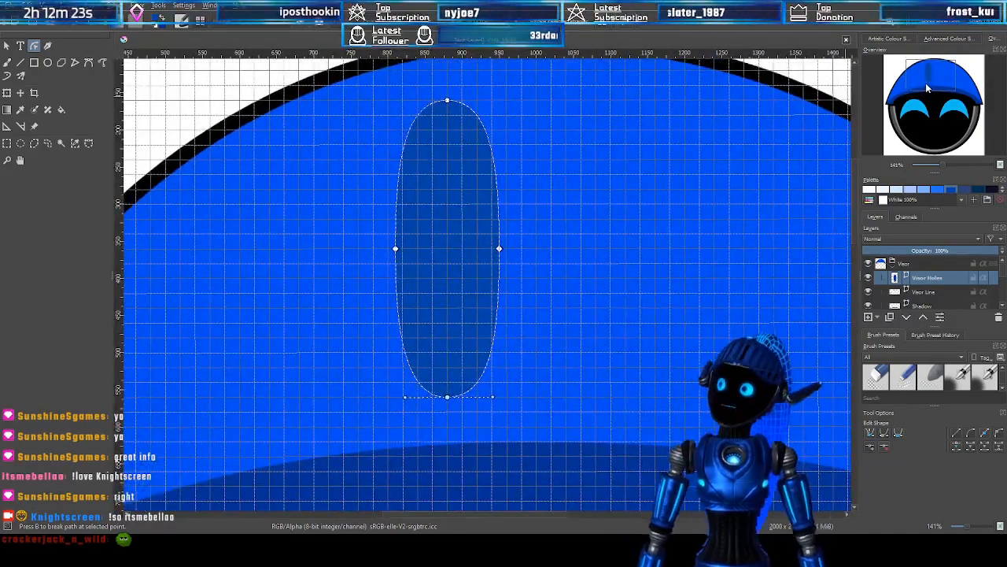
left_click_drag(934, 89, 926, 70)
scroll(632, 227, "down", 1)
scroll(633, 228, "up", 1)
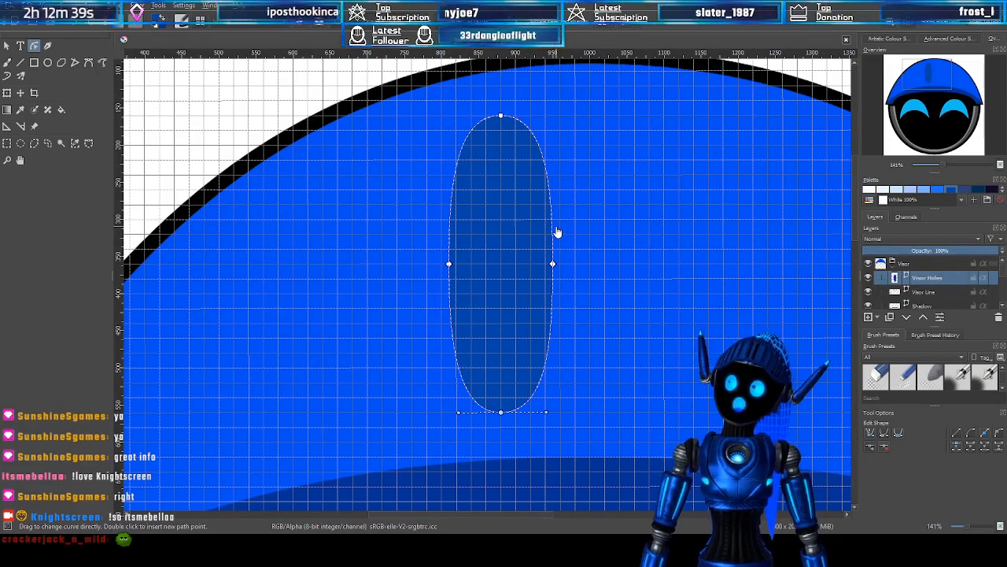
left_click(948, 94)
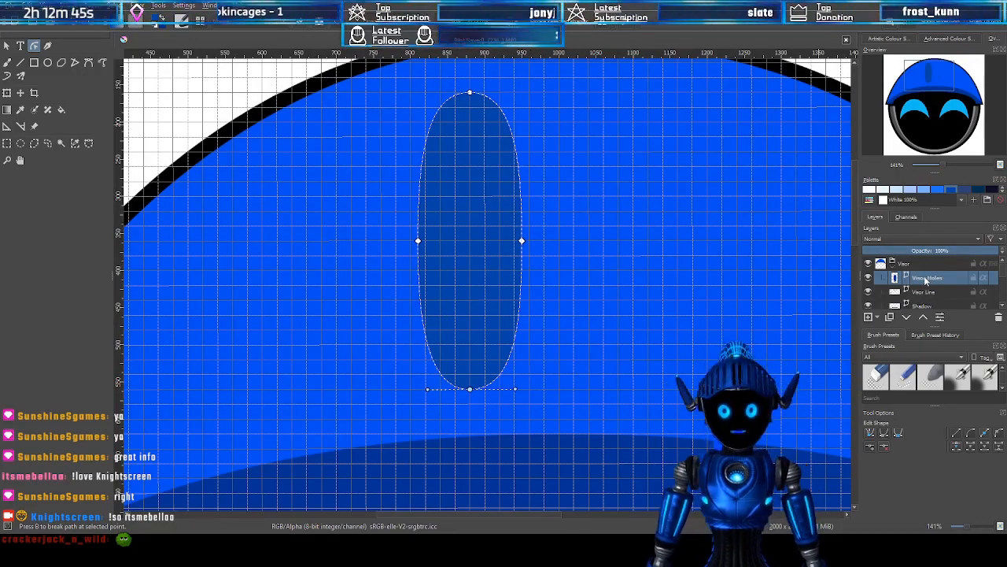
mouse_move(942, 81)
left_mouse_down()
mouse_move(921, 83)
mouse_move(938, 80)
left_mouse_up()
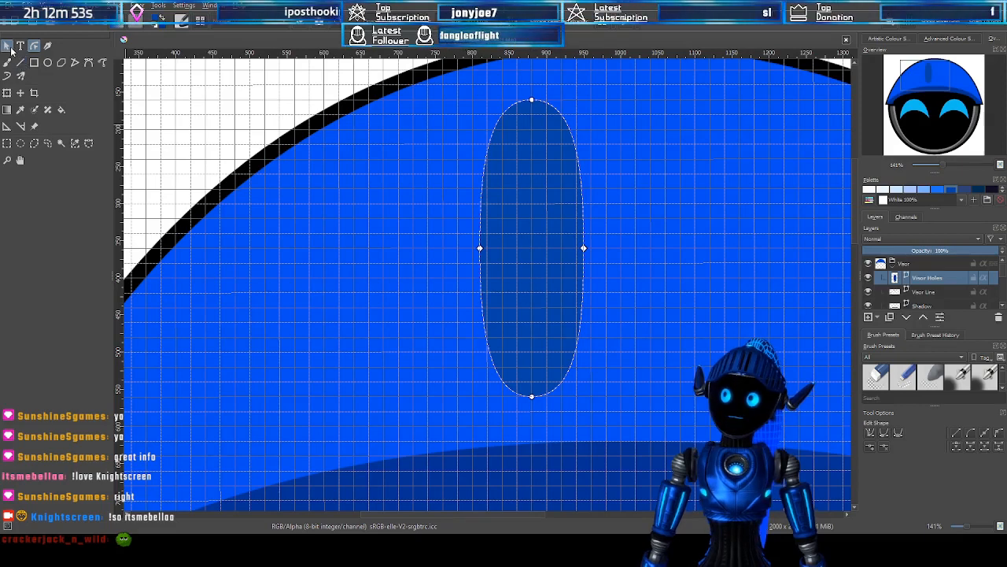
Paste a copy of the hole, place it to the left of the original, and shrink it to about 120 by 360 px
left_click(7, 45)
left_click_drag(580, 215, 437, 221)
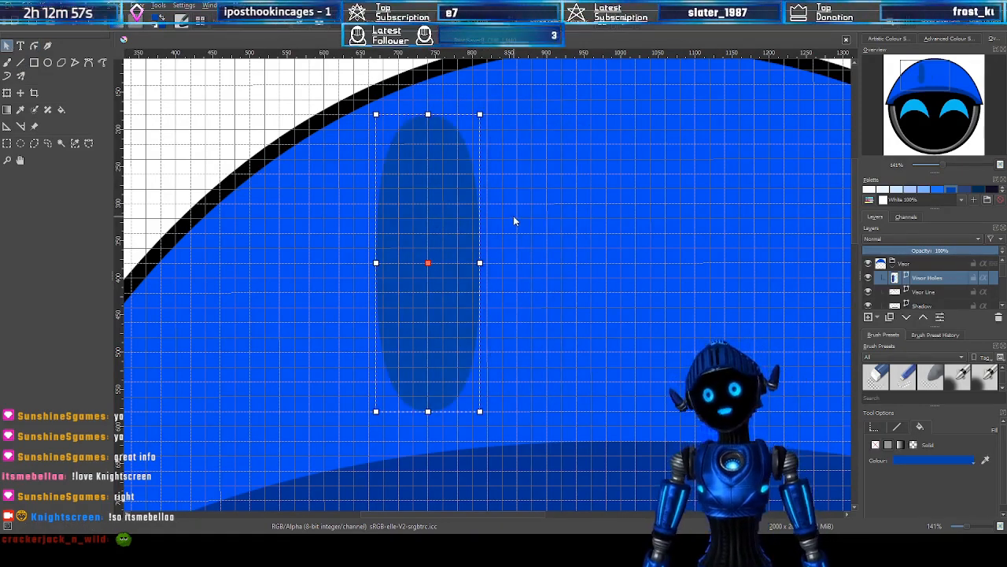
key("ctrl+z")
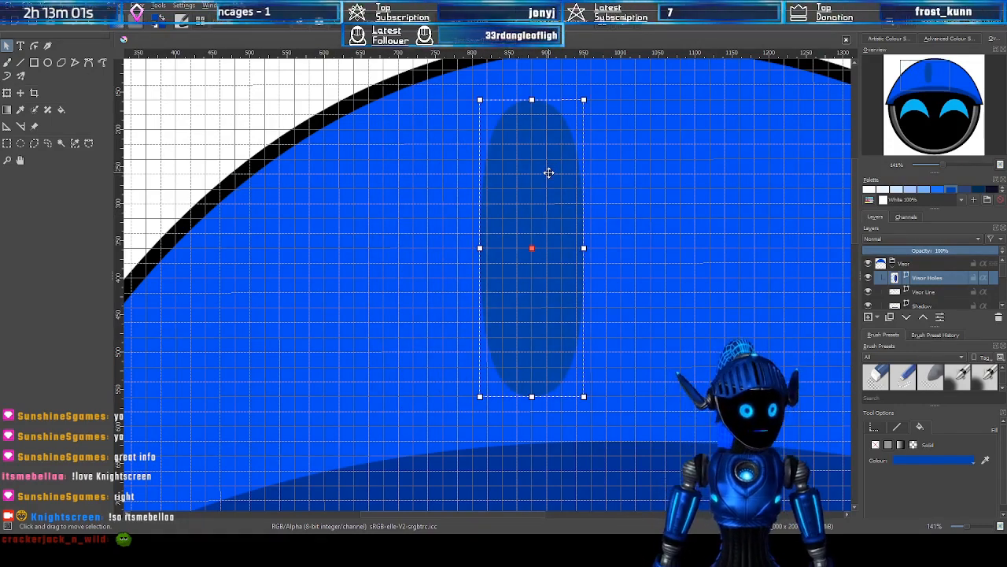
key("ctrl+v")
left_click_drag(550, 185, 373, 208)
left_click_drag(414, 144, 399, 174)
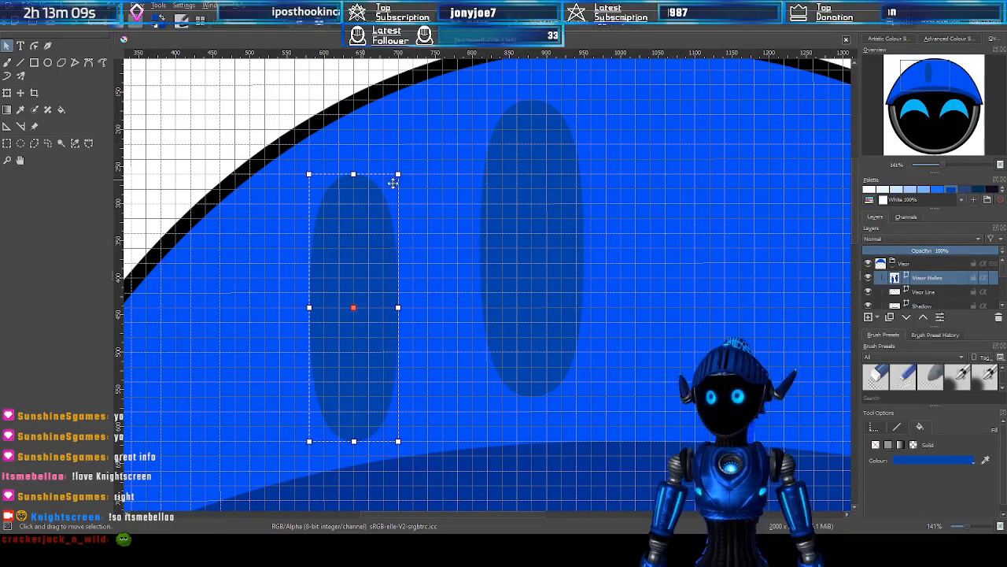
Move the copied hole about 20 px right and 20 px up, and shorten it from its lower end to about 340 px
scroll(408, 293, "up", 2)
scroll(408, 293, "down", 5)
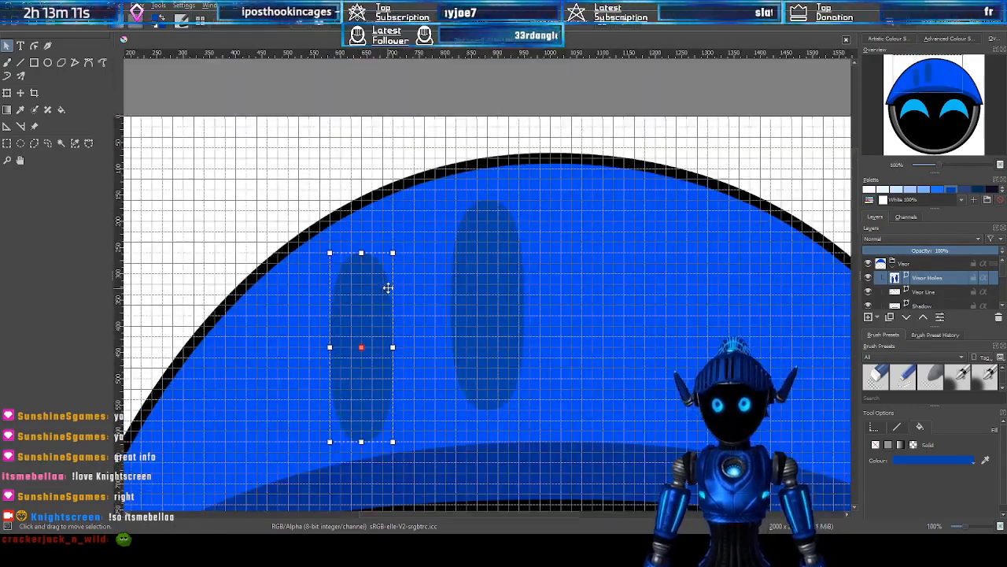
scroll(467, 243, "up", 1)
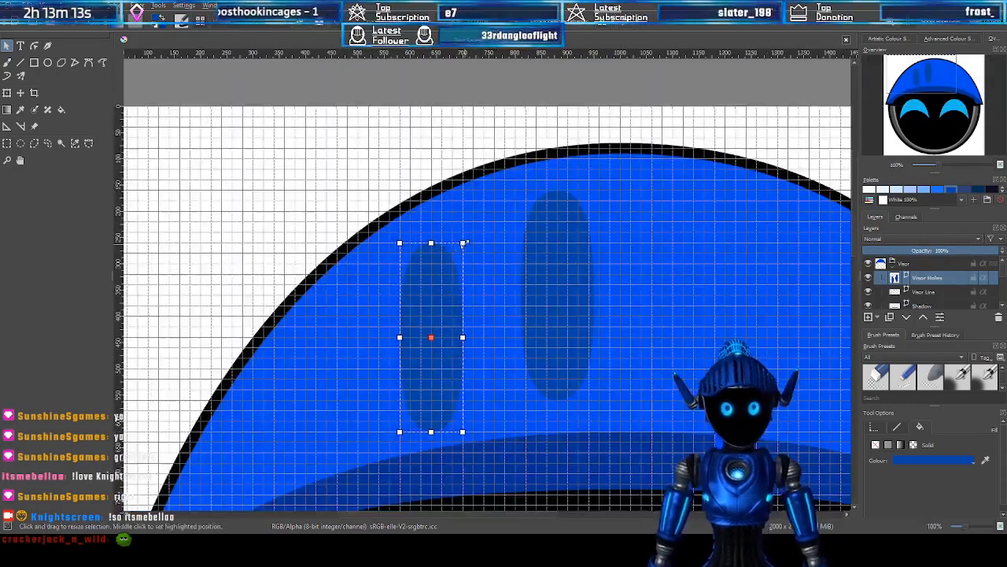
left_click_drag(438, 292, 447, 286)
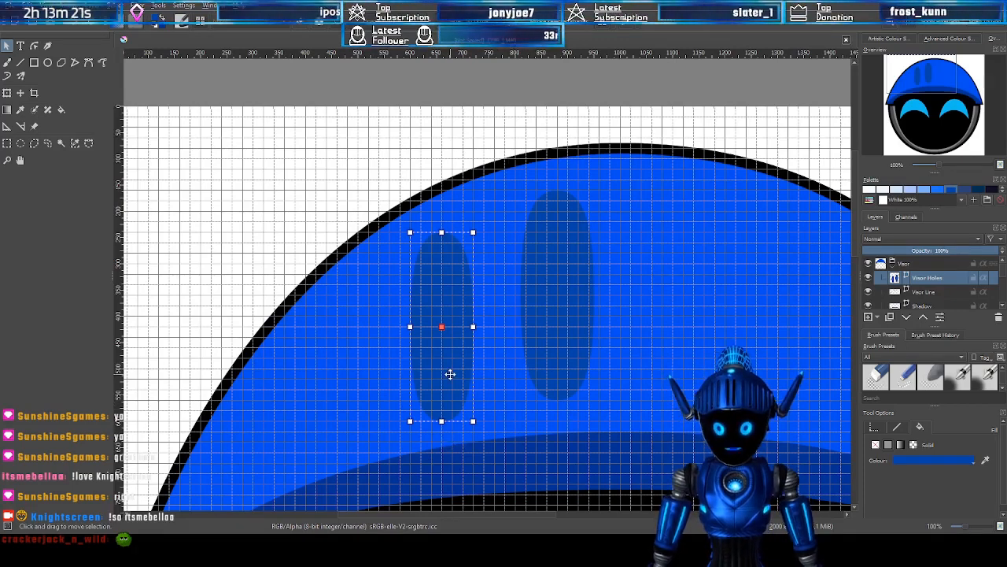
left_click_drag(441, 421, 442, 410)
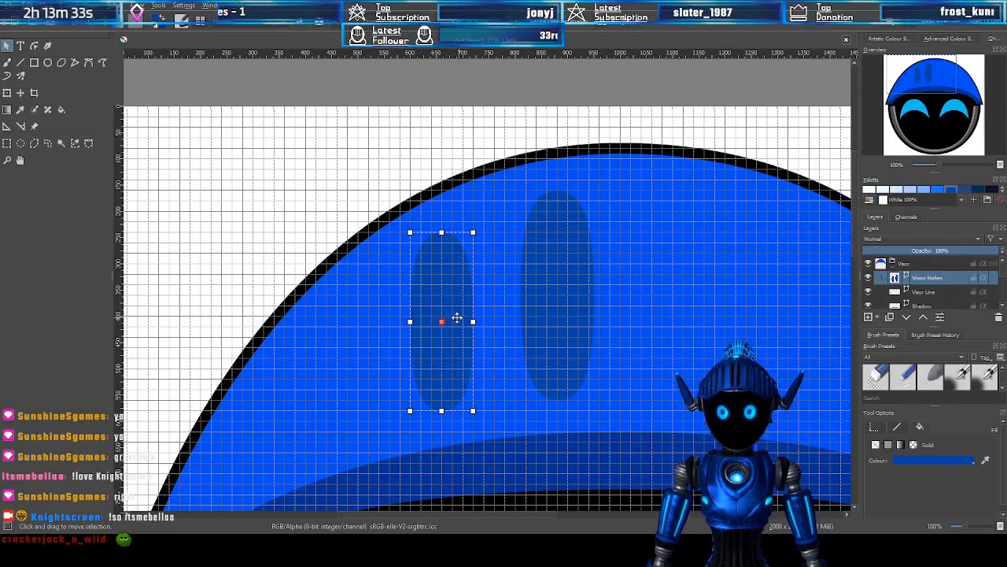
Duplicate the second hole near the visor's left edge, shorten the copy to about 260 px, and nudge it down and left
left_click_drag(928, 86, 917, 90)
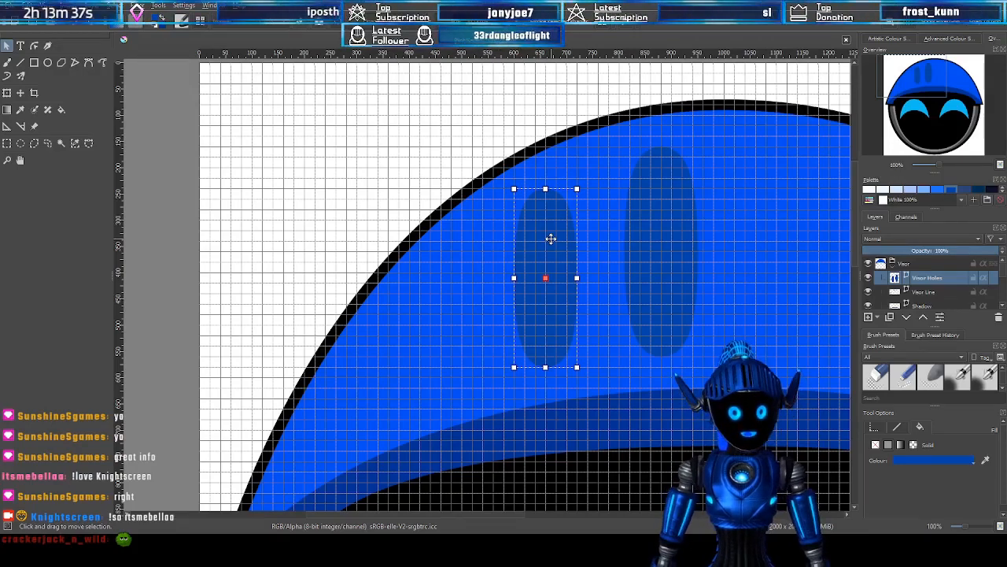
left_click_drag(551, 238, 429, 288)
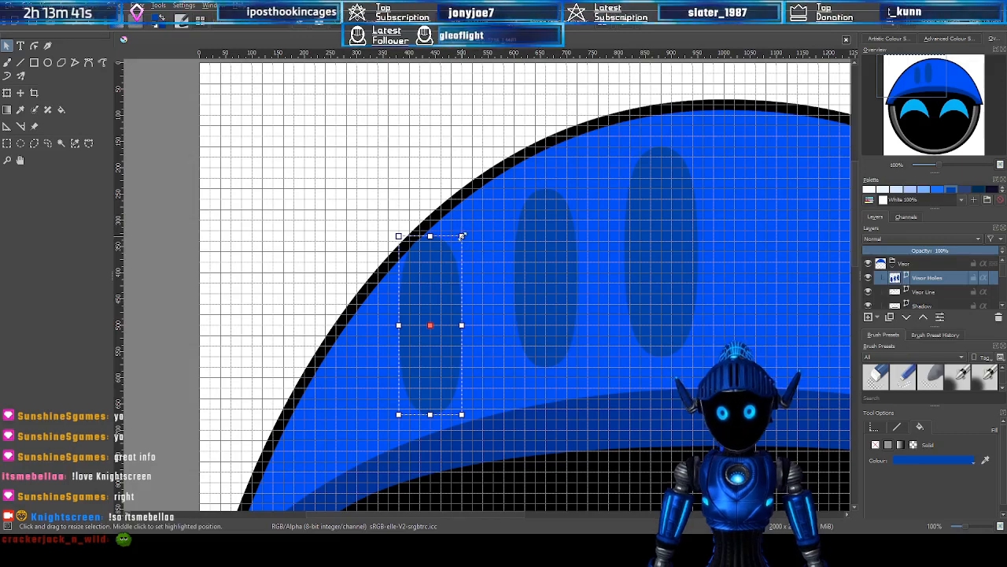
left_click_drag(463, 236, 463, 262)
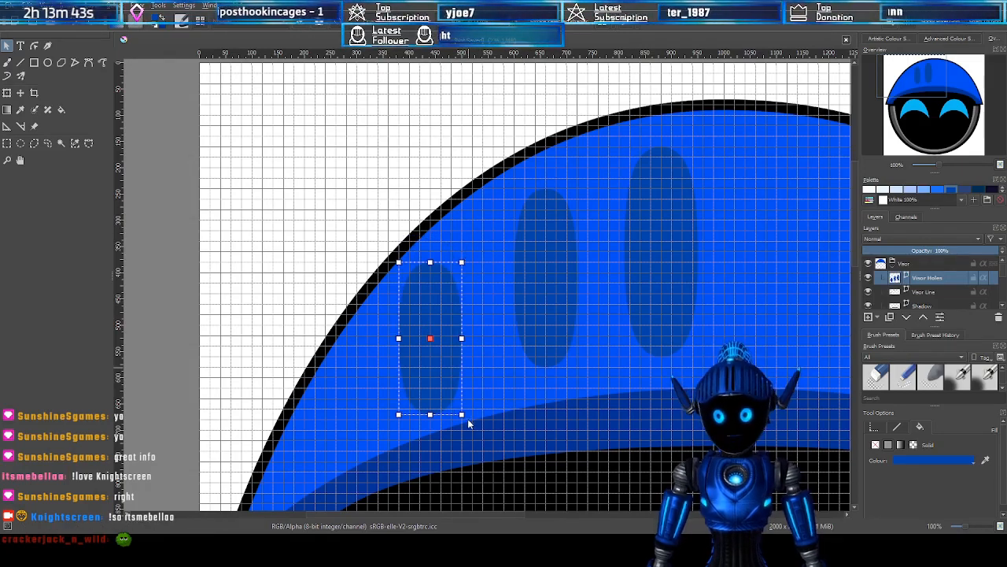
left_click_drag(463, 415, 463, 399)
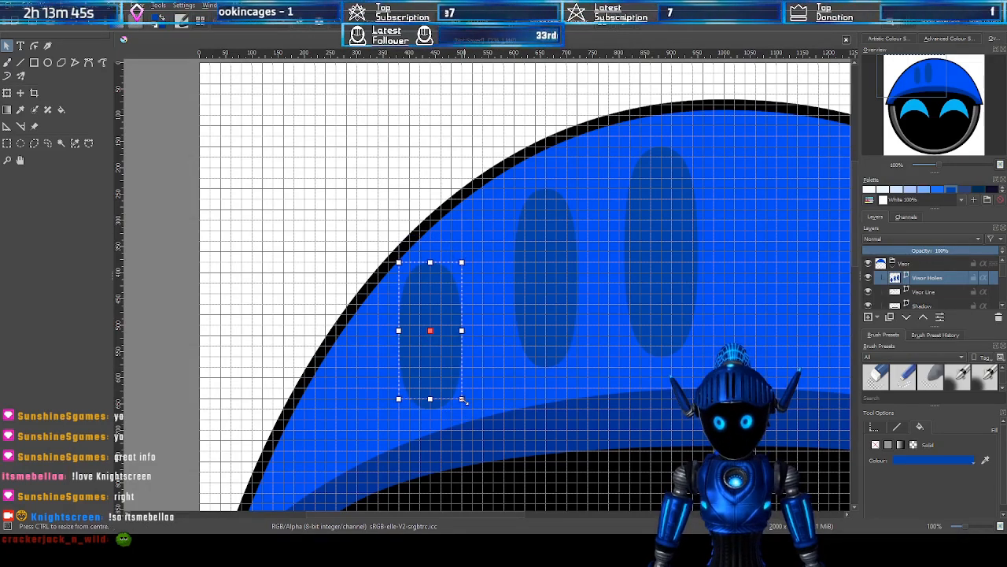
left_click_drag(445, 302, 432, 319)
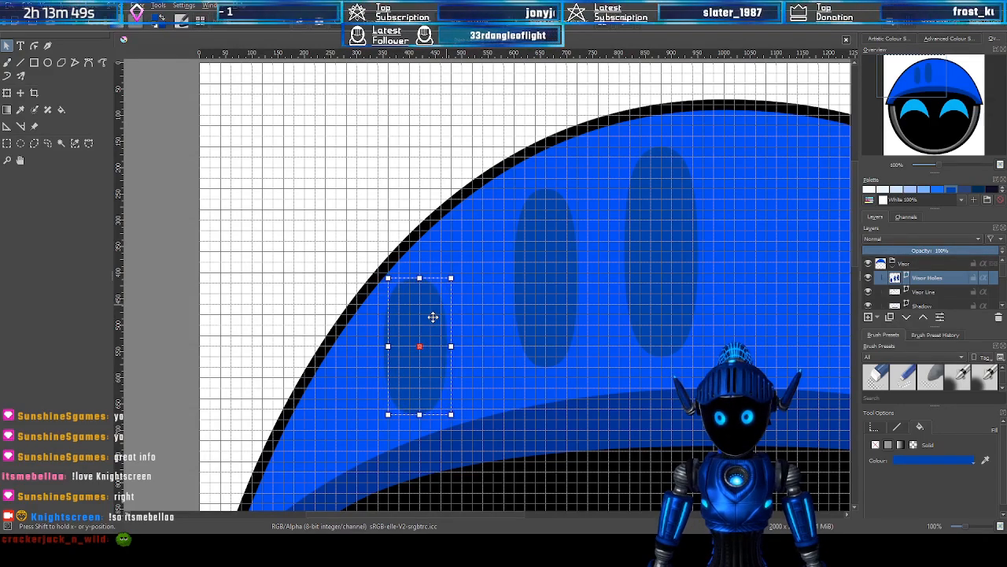
Shift the middle hole about 20 px left and 10 px down, and check the spacing of the three holes across the visor
scroll(536, 281, "down", 5)
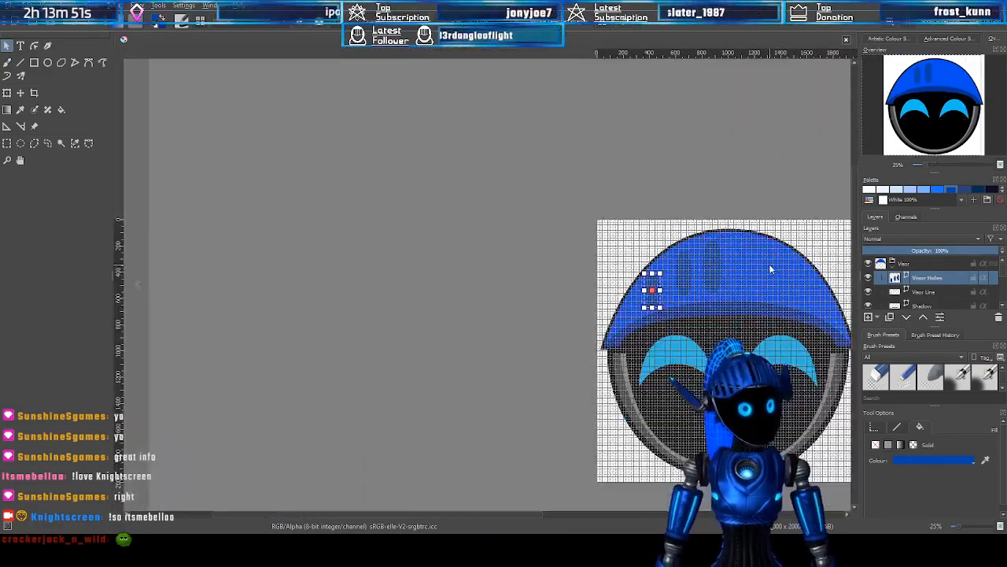
scroll(751, 269, "up", 1)
left_click(551, 308)
scroll(550, 308, "up", 2)
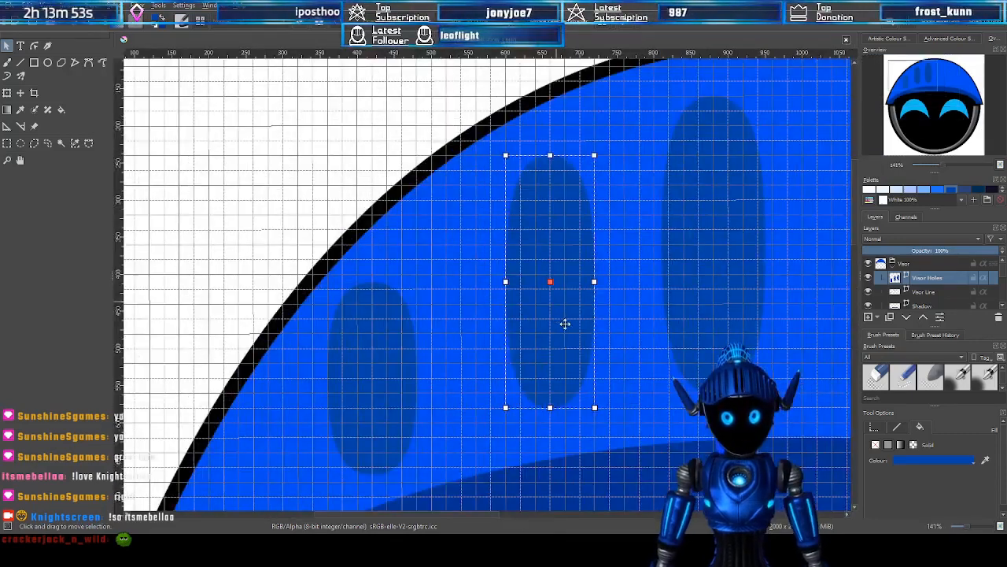
left_click_drag(561, 328, 550, 327)
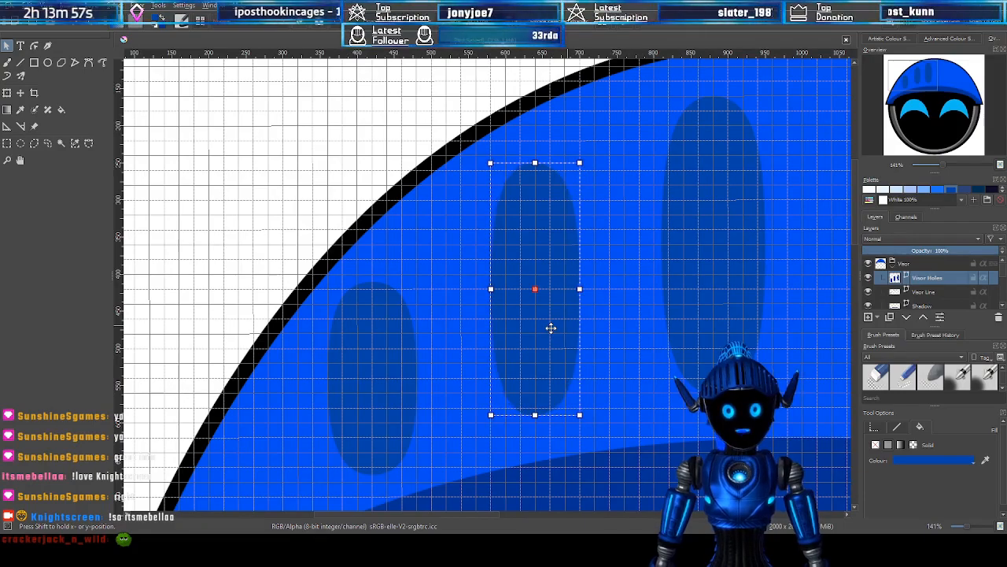
scroll(655, 292, "down", 2)
scroll(685, 294, "up", 1)
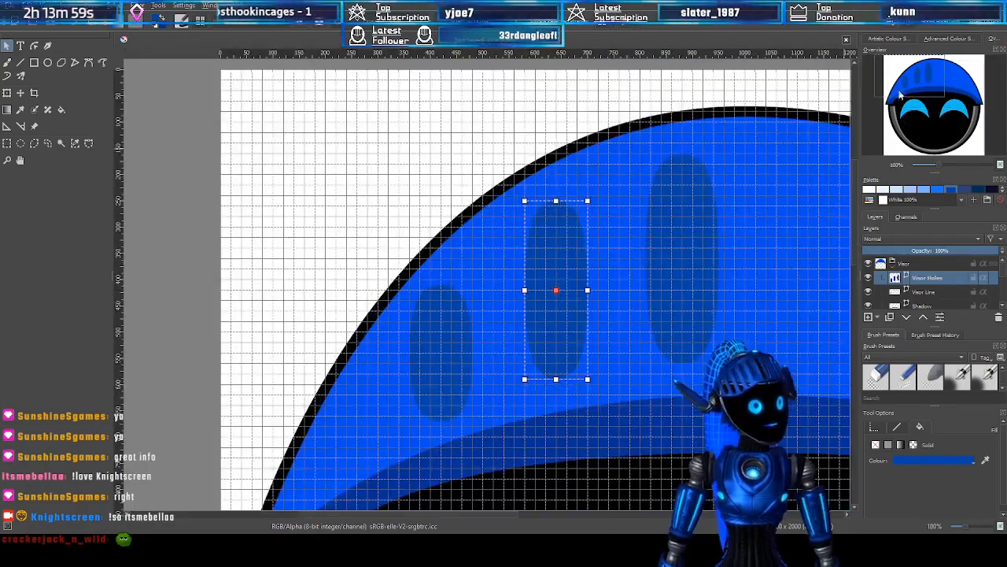
mouse_move(909, 84)
left_mouse_down()
mouse_move(925, 79)
mouse_move(932, 90)
mouse_move(925, 71)
mouse_move(910, 91)
left_mouse_up()
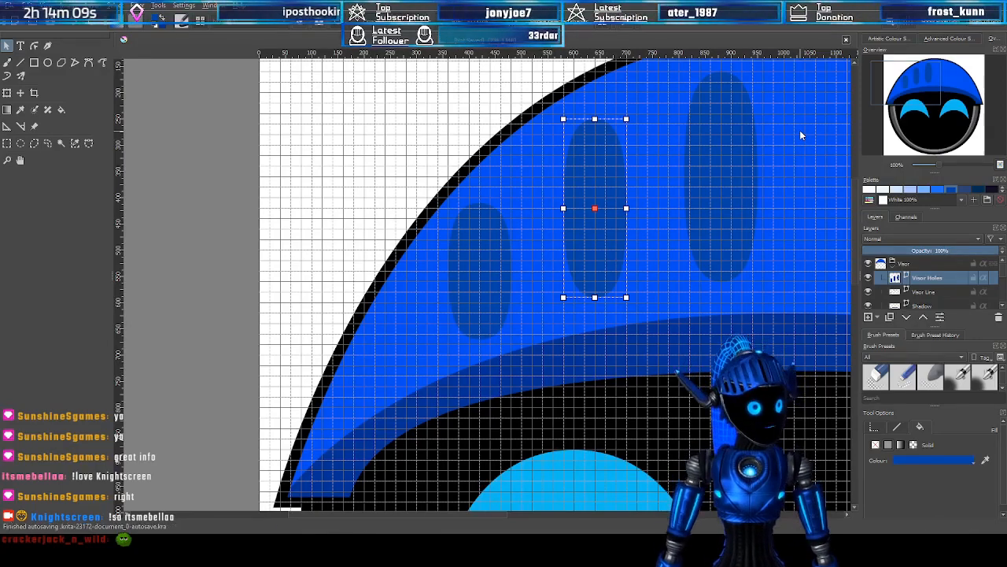
left_click_drag(908, 93, 933, 84)
scroll(629, 240, "down", 1)
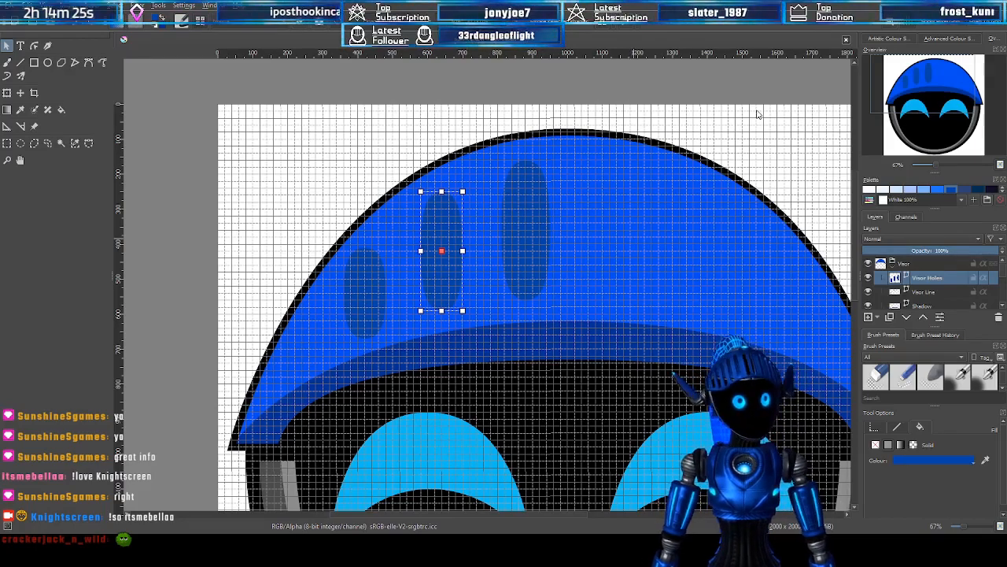
left_click_drag(922, 103, 935, 108)
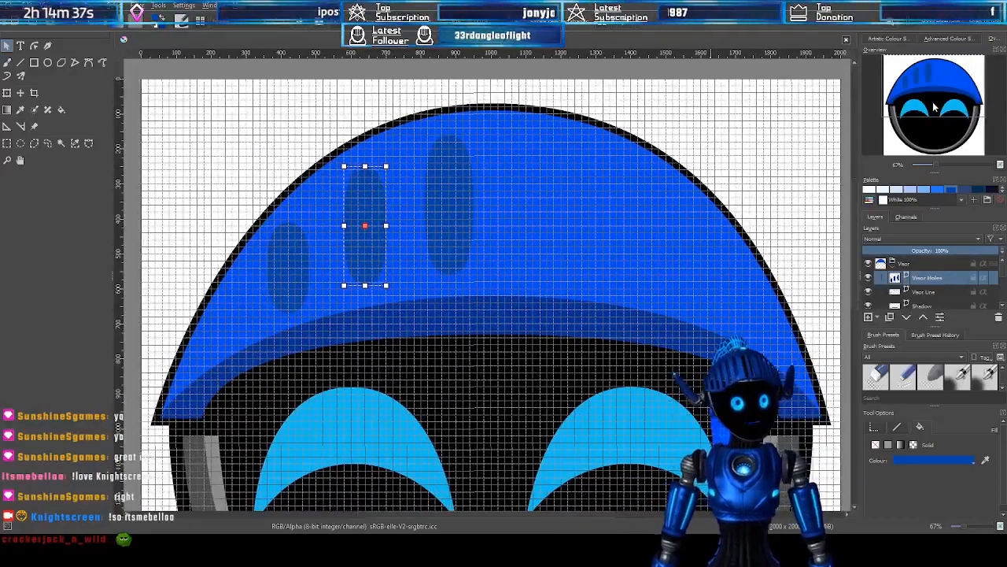
Examine the size, height and spacing of the three visor holes up close and across the whole head
left_click_drag(934, 108, 927, 104)
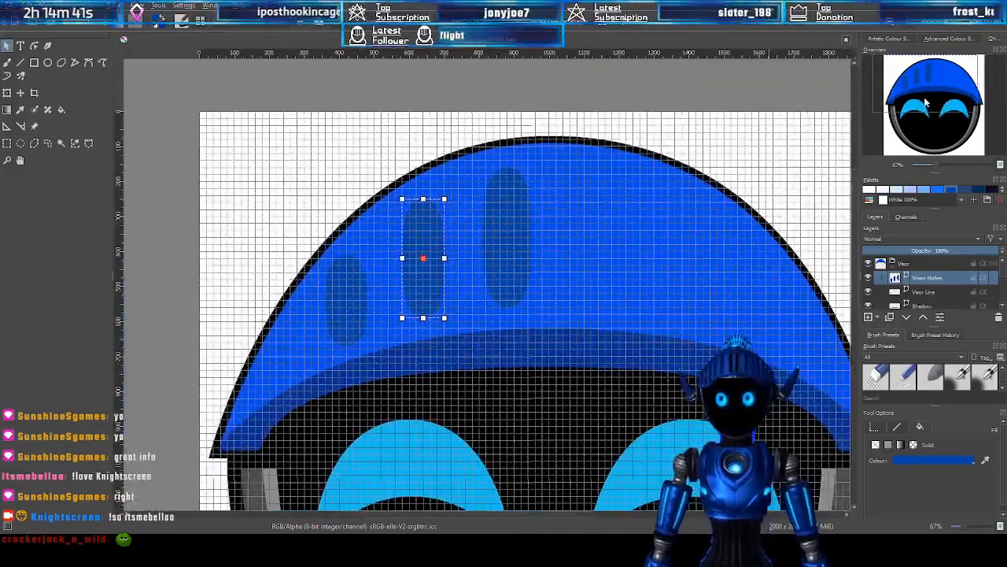
scroll(323, 280, "up", 1)
scroll(423, 249, "down", 1)
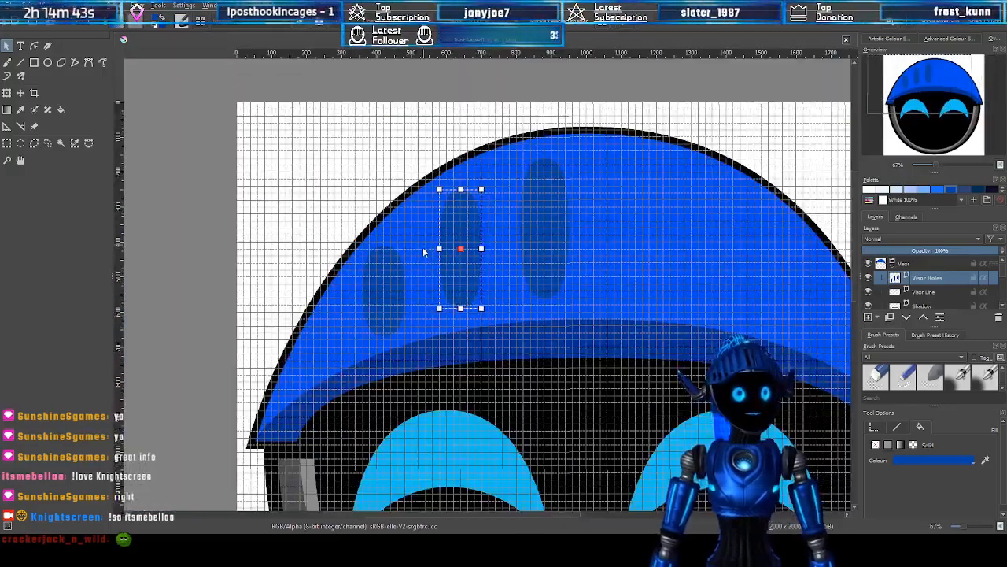
scroll(400, 282, "up", 1)
scroll(604, 264, "down", 1)
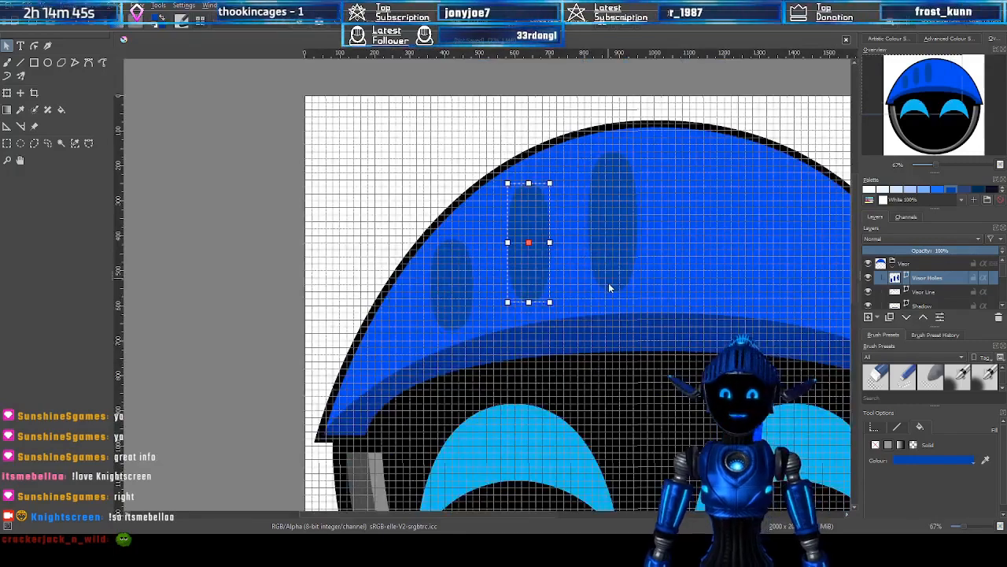
scroll(608, 271, "up", 1)
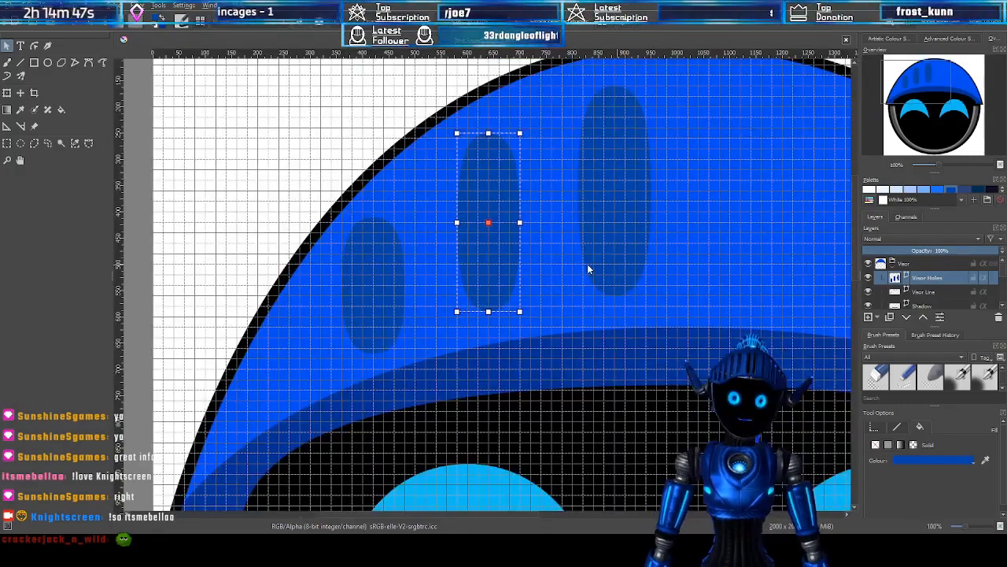
scroll(587, 269, "down", 1)
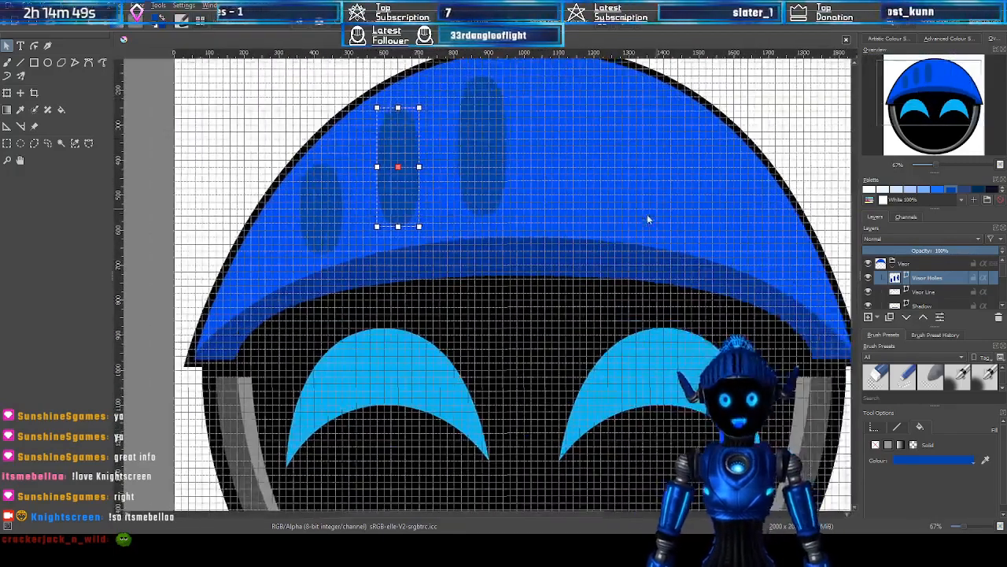
scroll(658, 225, "down", 2)
scroll(669, 224, "up", 1)
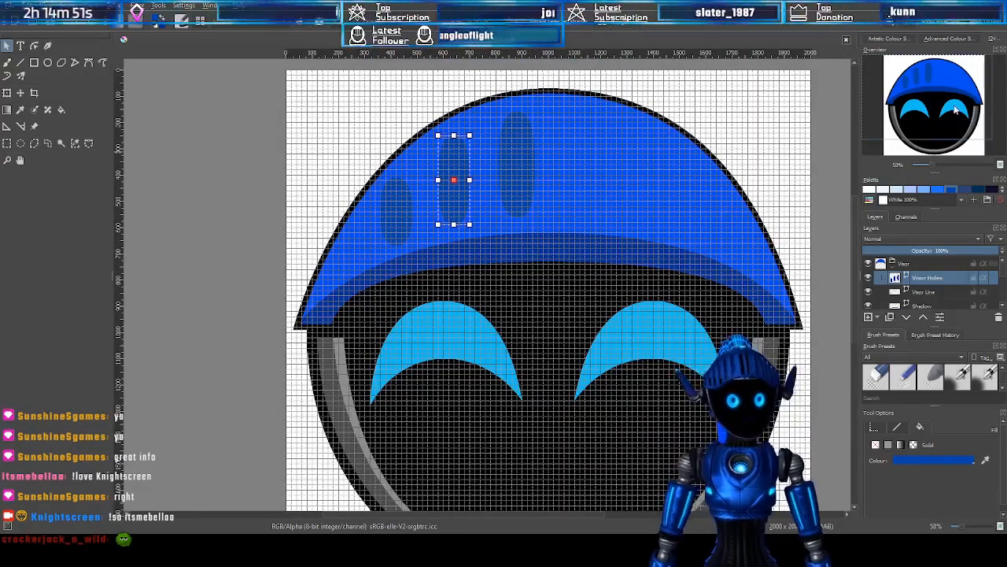
scroll(583, 211, "down", 1)
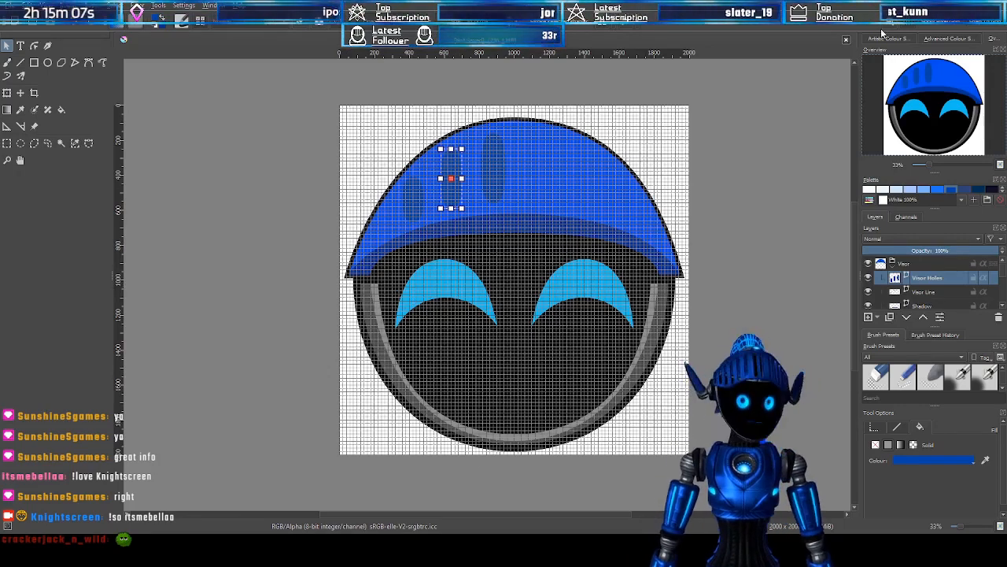
Hide the grid to check how the visor holes look on the emblem, and show the grid again
key("ctrl+shift+apostrophe")
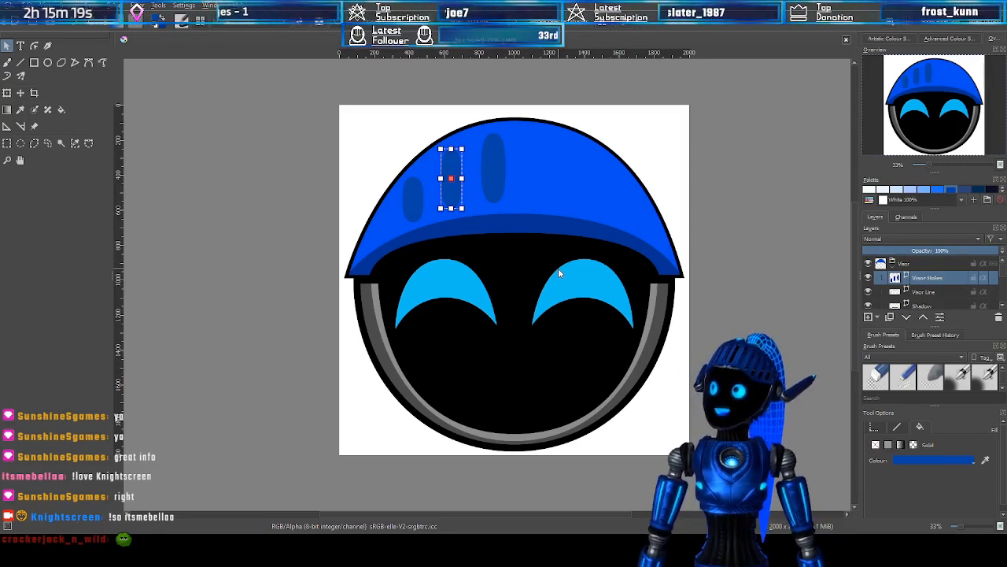
scroll(563, 250, "up", 1)
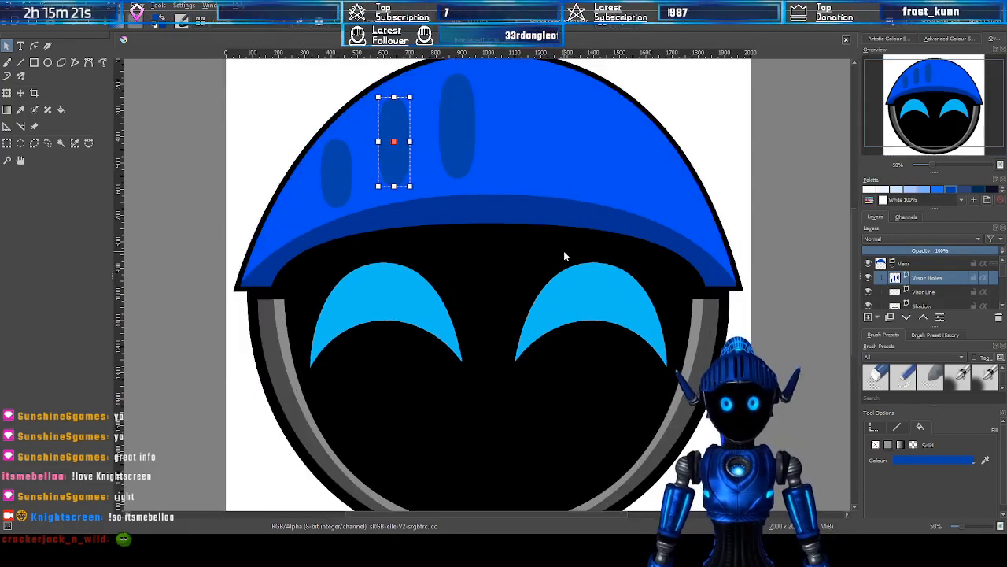
left_click_drag(923, 110, 922, 93)
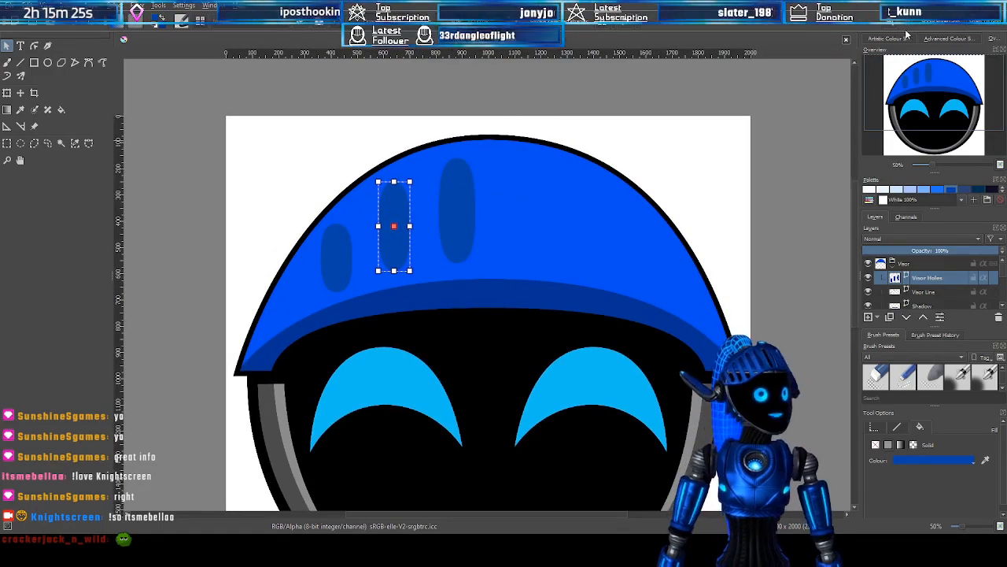
key("ctrl+shift+apostrophe")
scroll(211, 224, "up", 1)
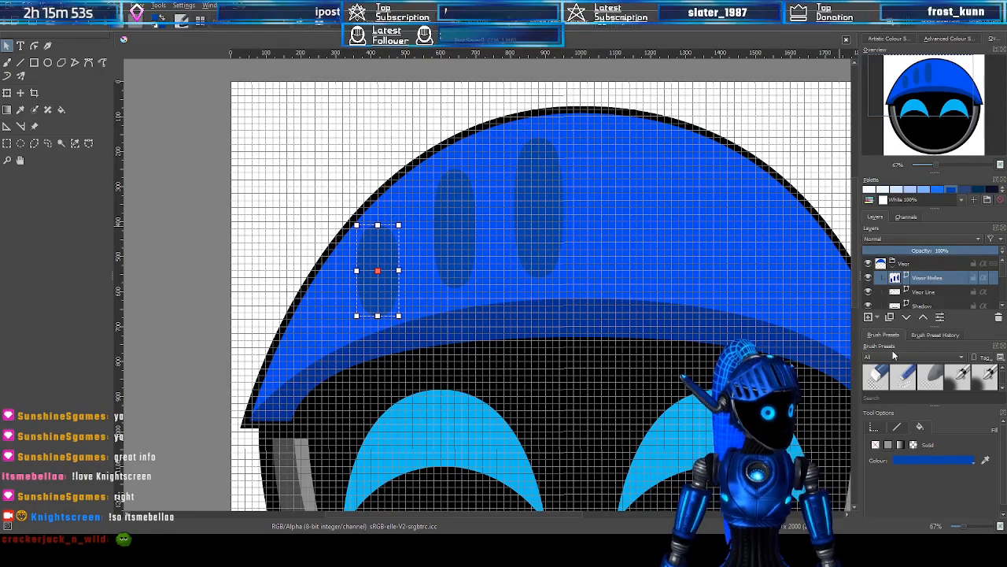
Duplicate the Visor Holes layer and rename the copy as Hole Black
key("ctrl+j")
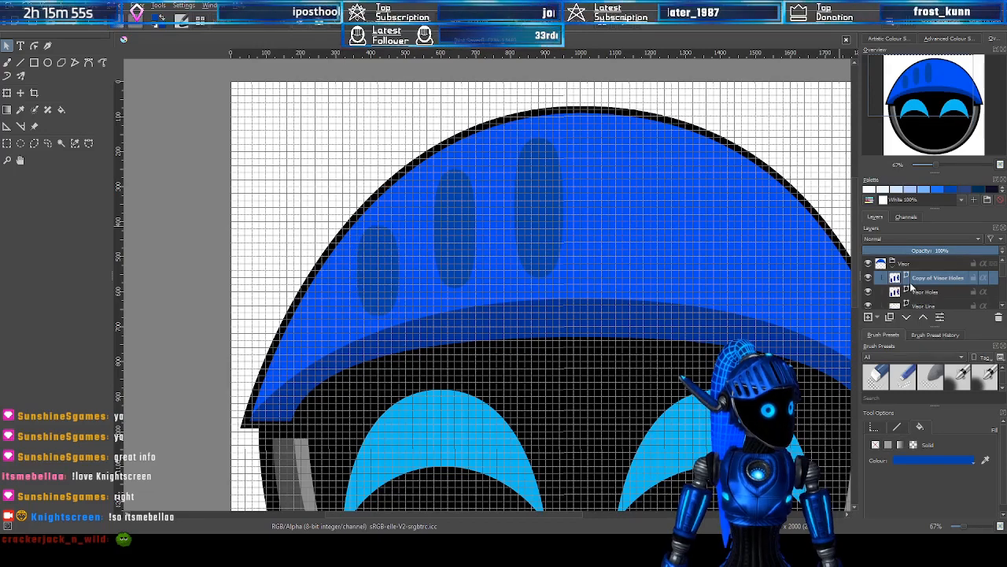
left_click(927, 292)
left_click(930, 276)
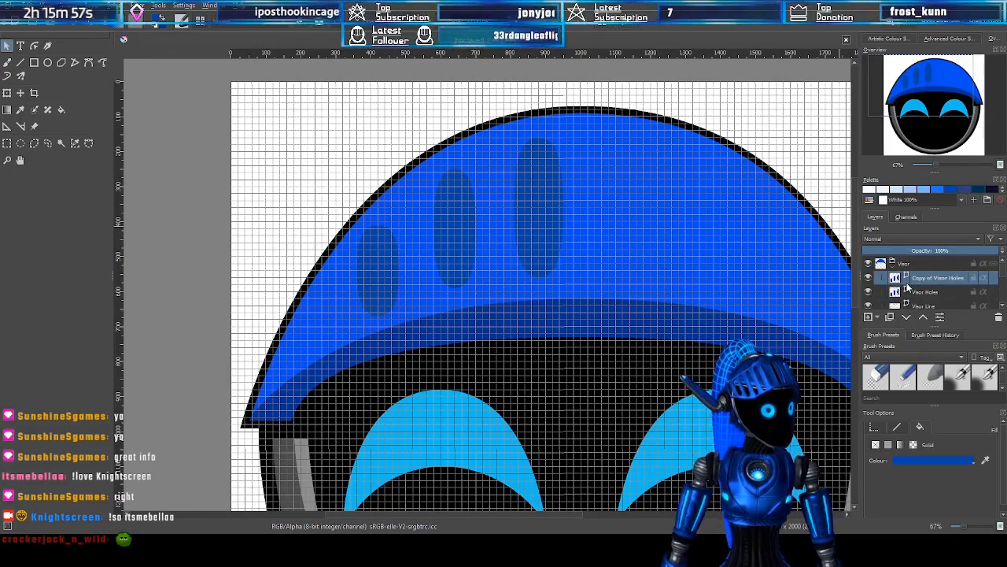
double_click(926, 278)
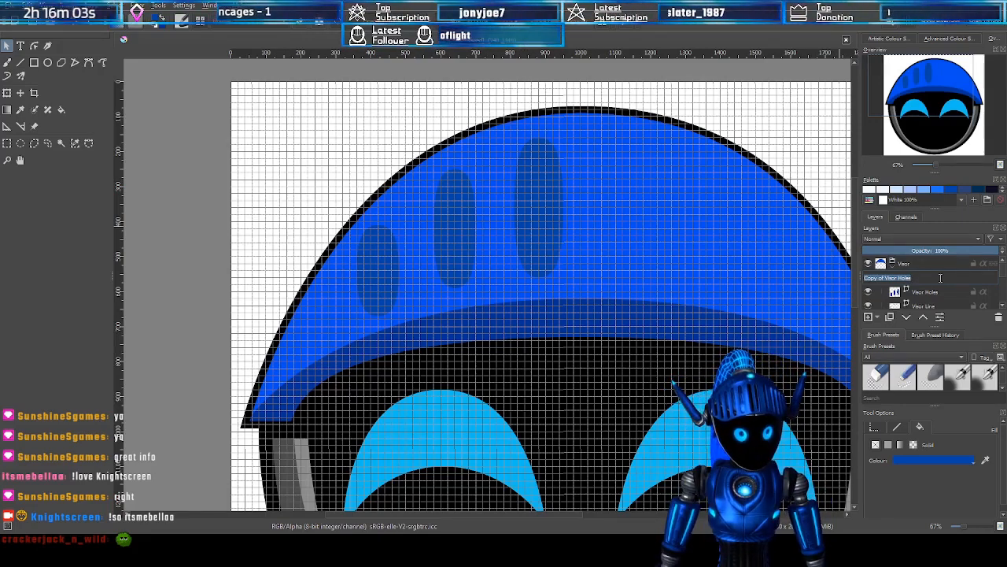
key("BackSpace")
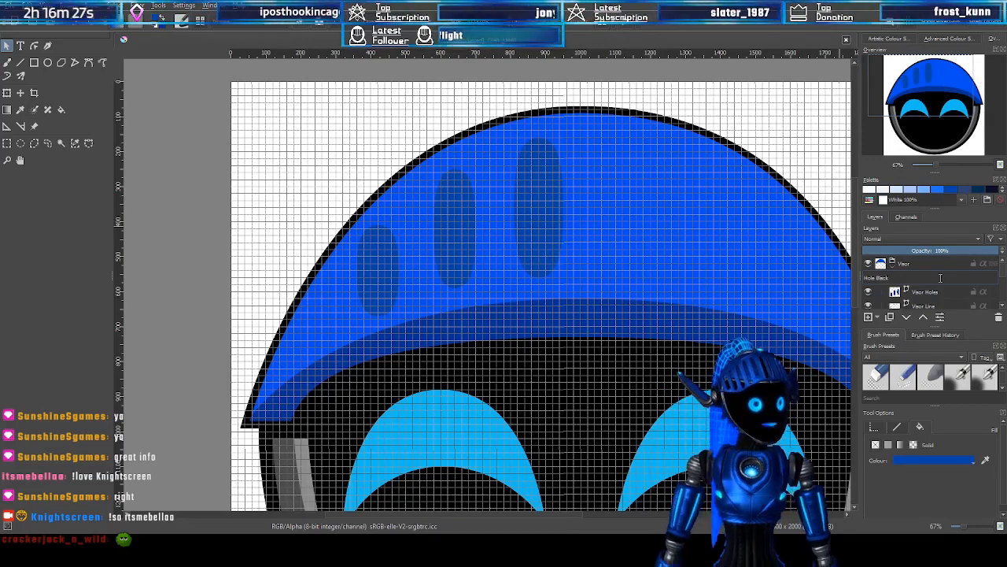
key("Return")
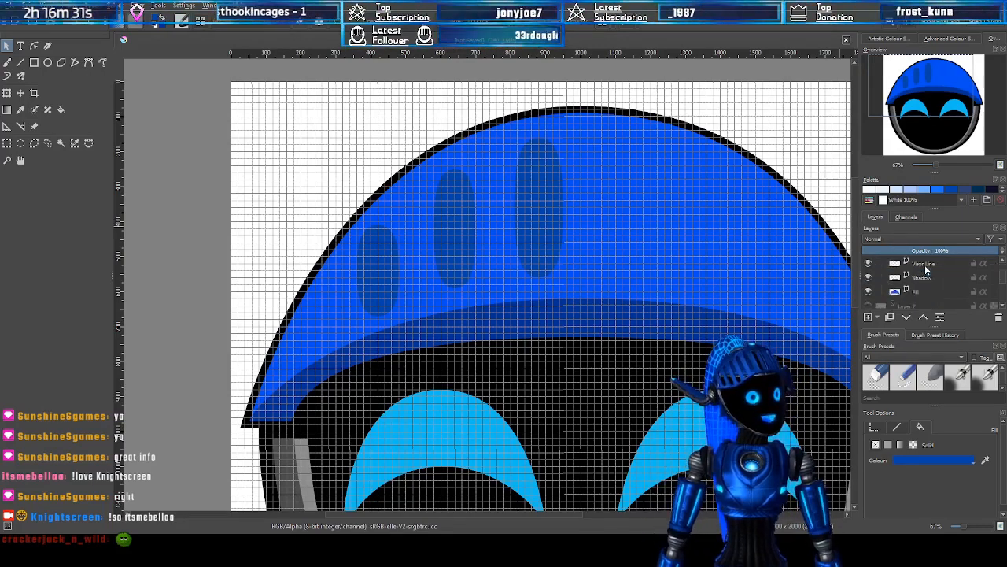
Make Hole Black the active layer and hide the Visor Holes layer beneath it
left_click(932, 293)
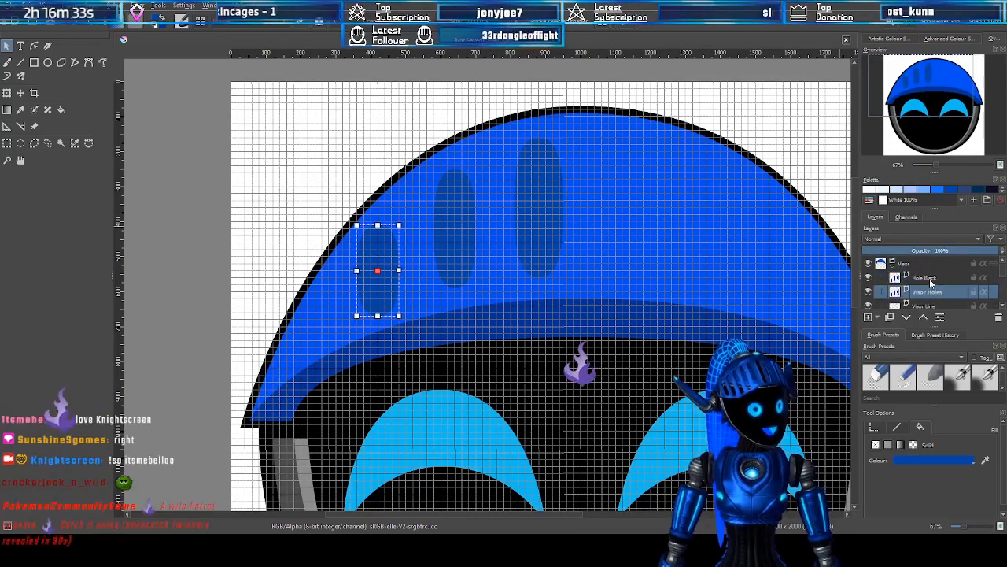
left_click(925, 278)
left_click(869, 292)
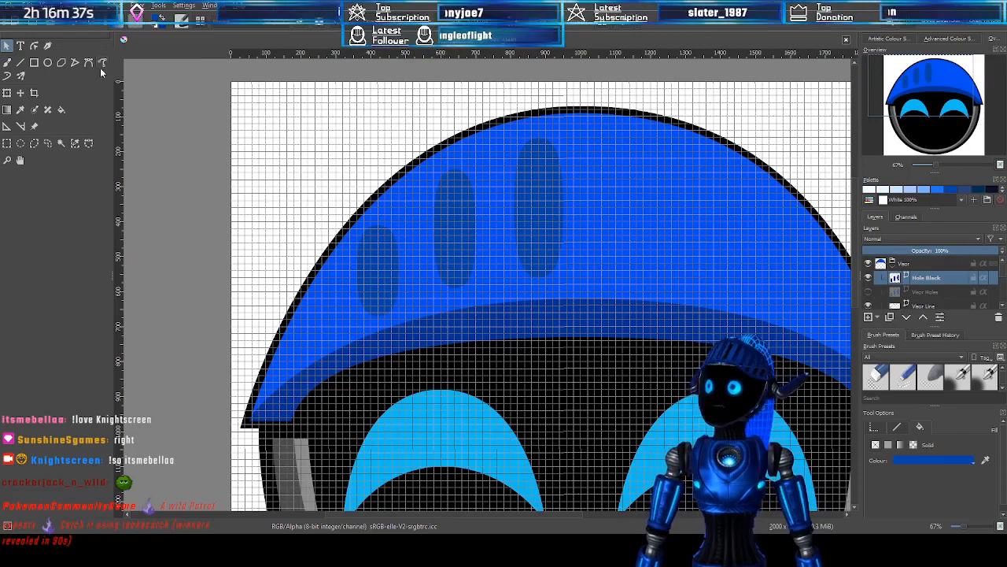
Edit the points of the three holes on Hole Black, try moving the tallest hole's left point about 50 px inward, and undo the move
left_click(520, 204)
left_click(468, 209, "shift")
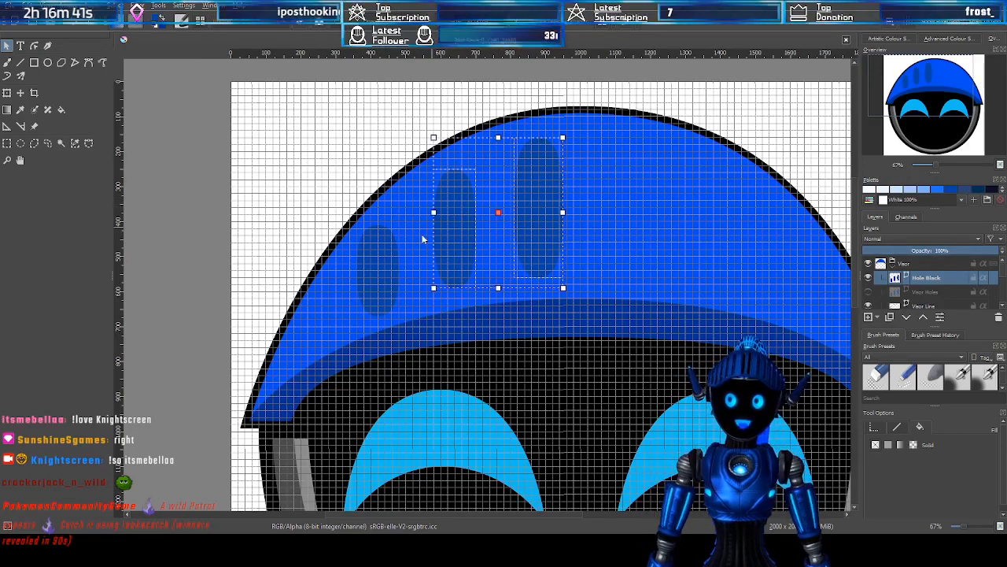
left_click(384, 273, "shift")
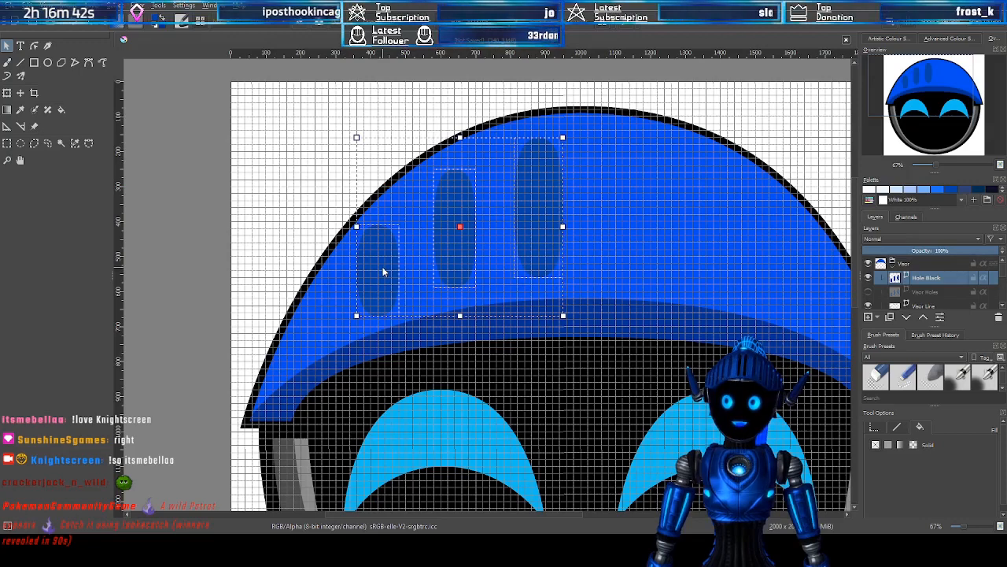
left_click(33, 46)
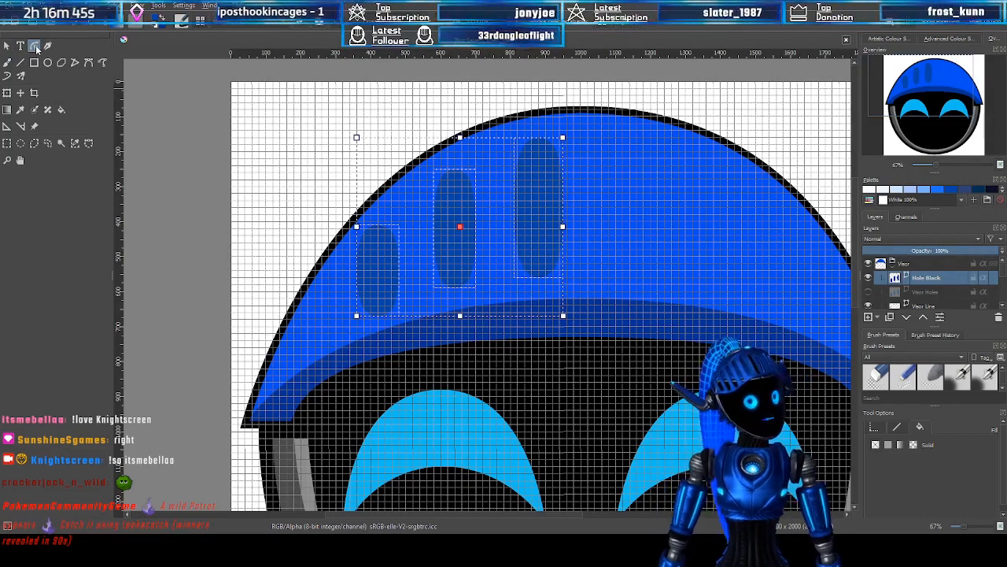
scroll(545, 147, "up", 1)
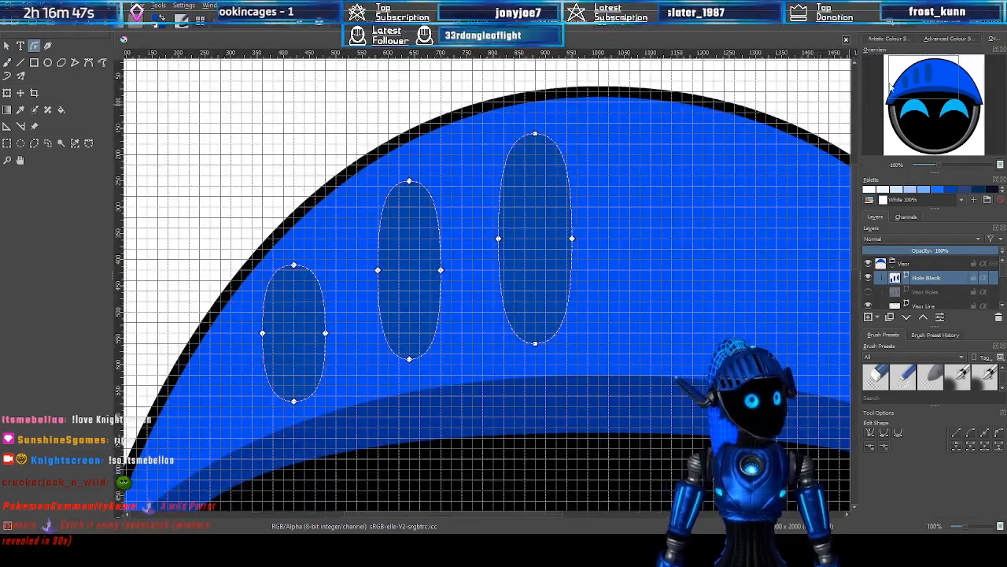
mouse_move(912, 75)
left_mouse_down()
mouse_move(899, 78)
mouse_move(909, 79)
left_mouse_up()
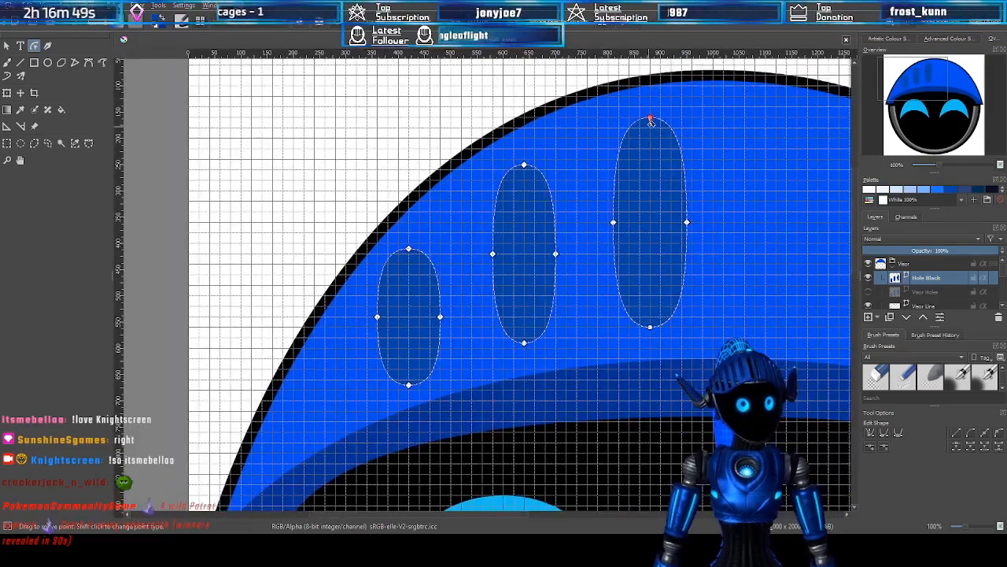
left_click(614, 222)
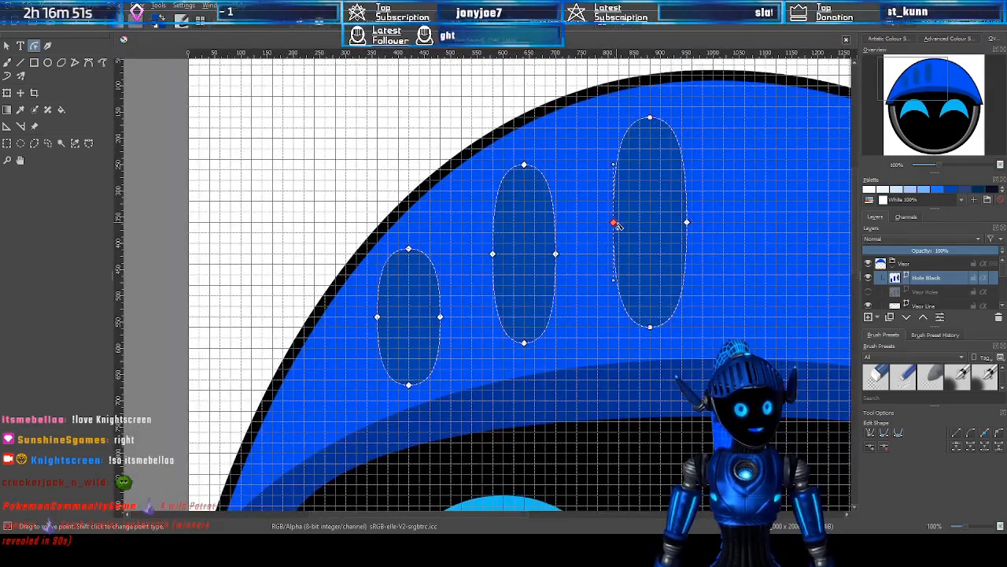
left_click_drag(614, 222, 640, 225)
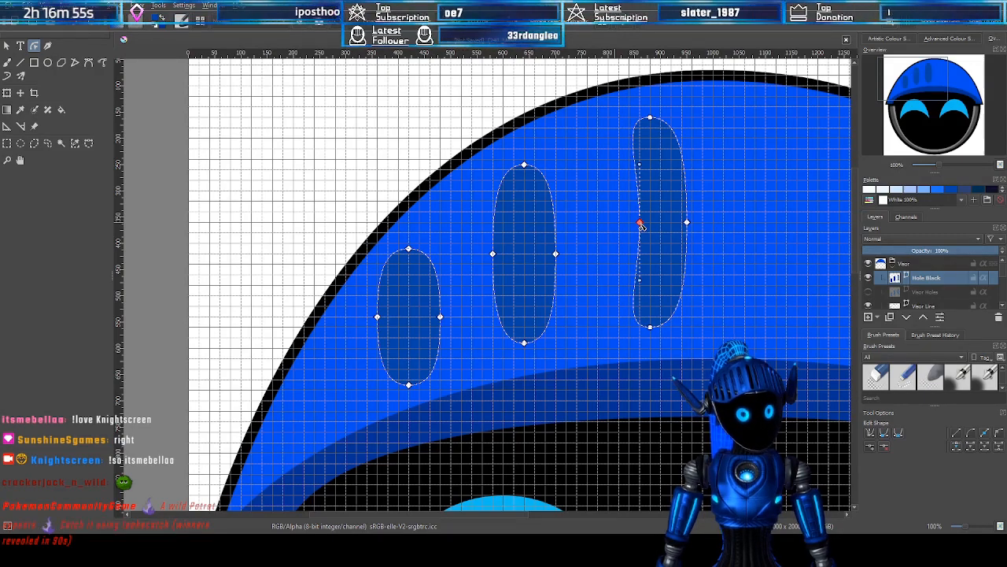
key("ctrl+z")
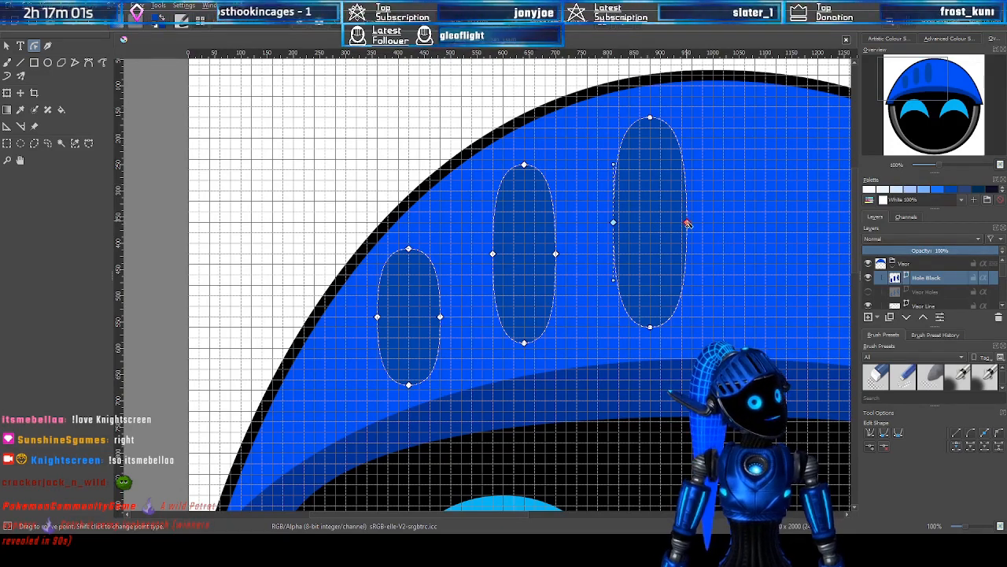
Select the tallest hole on Hole Black as a whole shape and examine its position and size values
left_click_drag(592, 99, 708, 337)
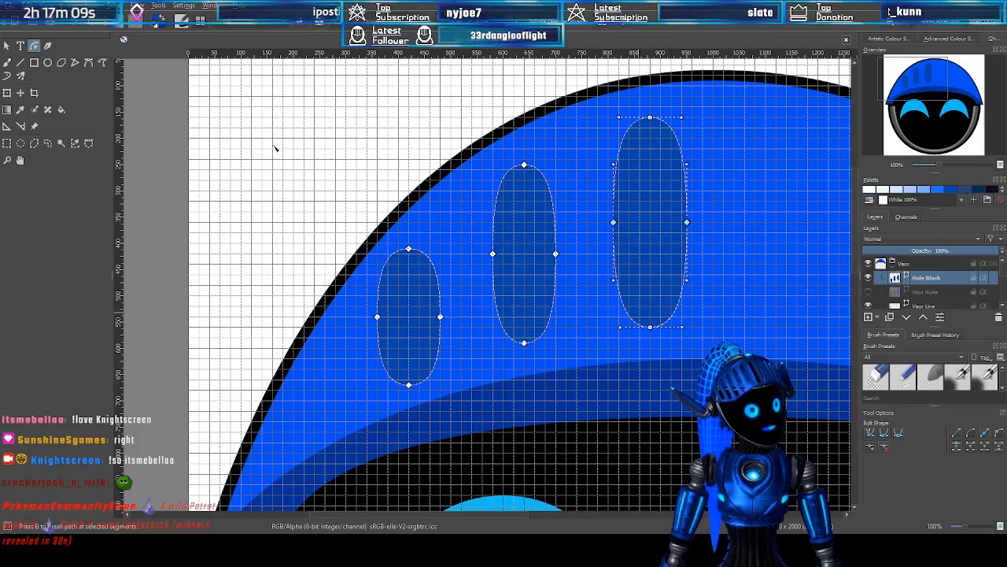
left_click(7, 46)
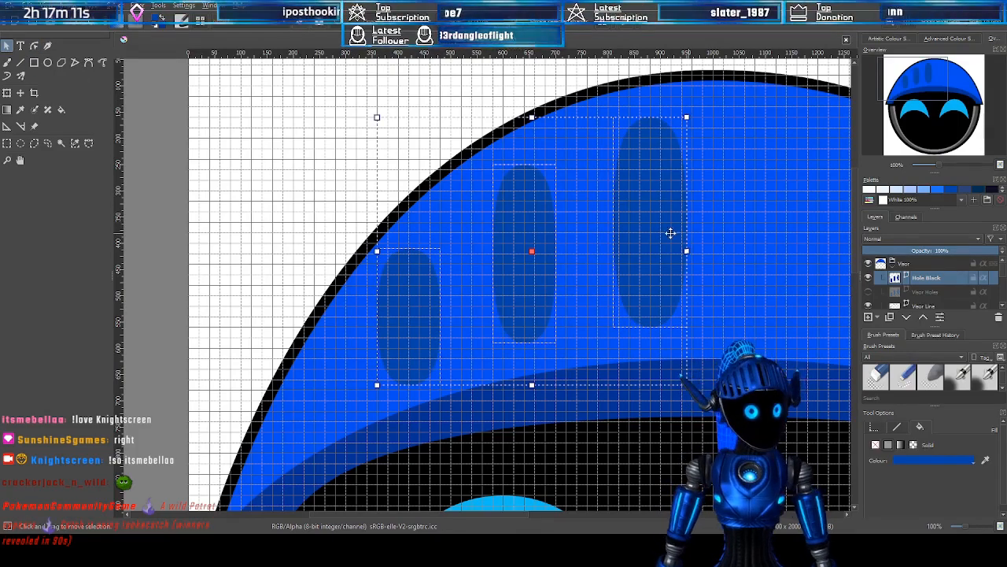
left_click(746, 209)
left_click(649, 219)
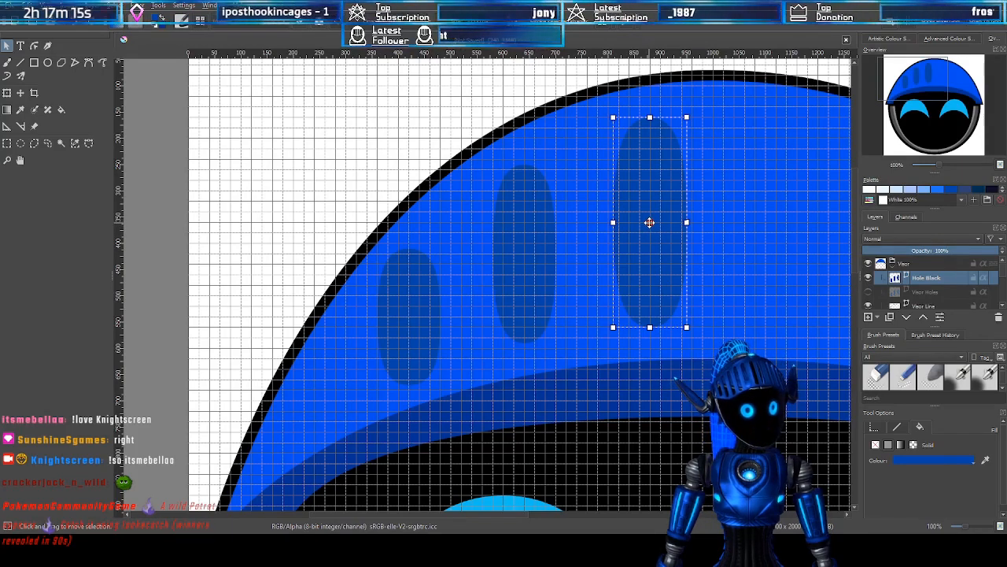
left_click(650, 222)
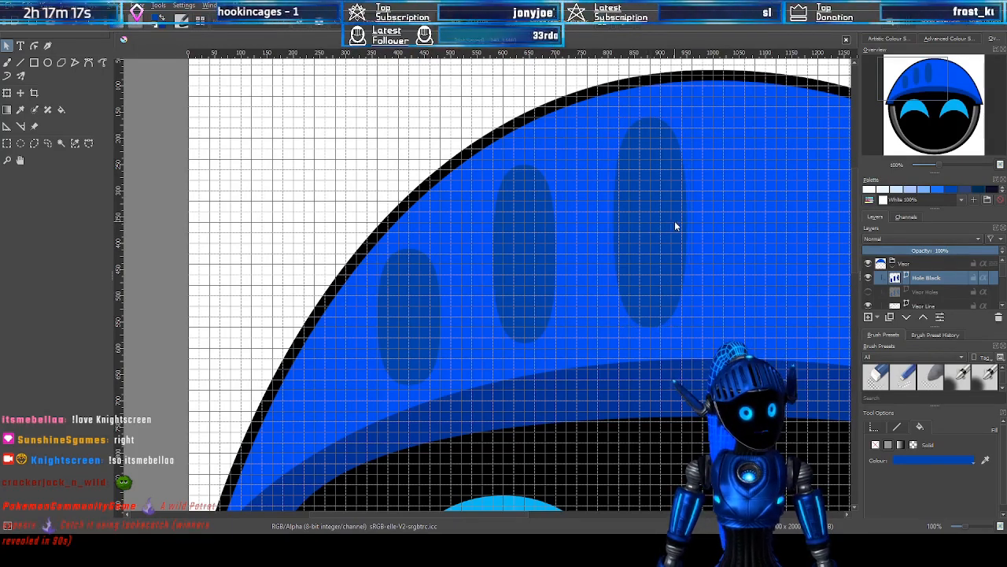
left_click(663, 207)
left_click(650, 223)
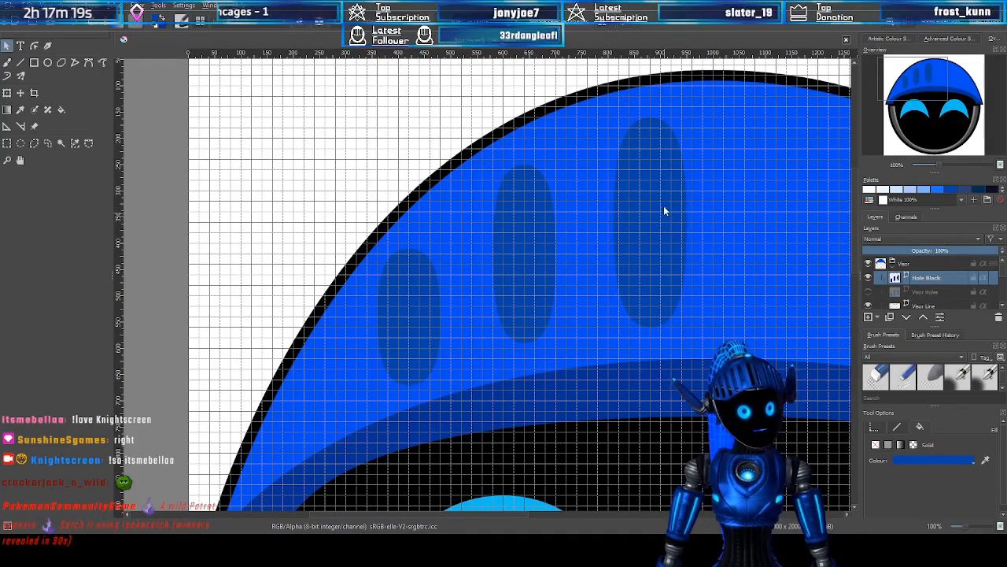
left_click(664, 211)
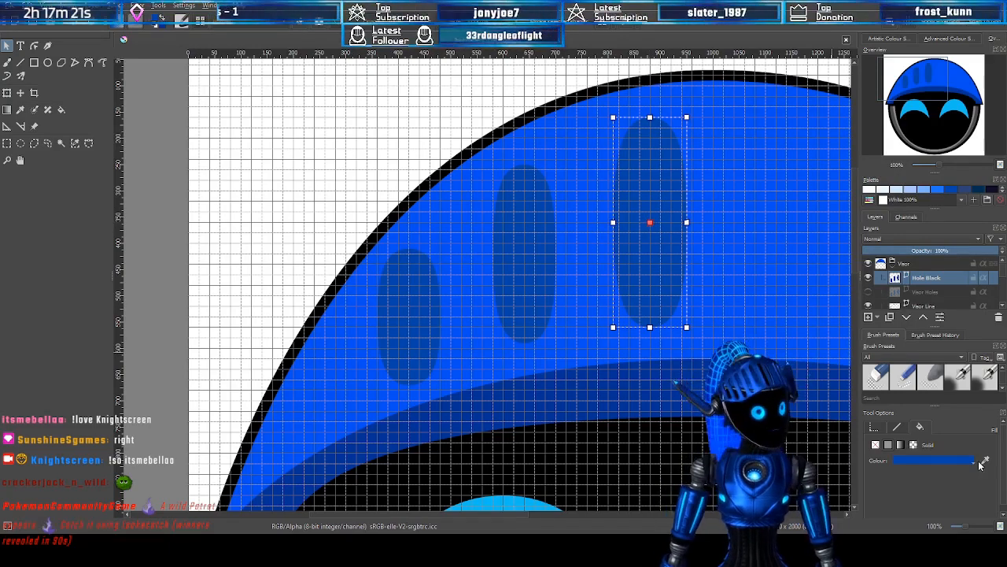
left_click(873, 428)
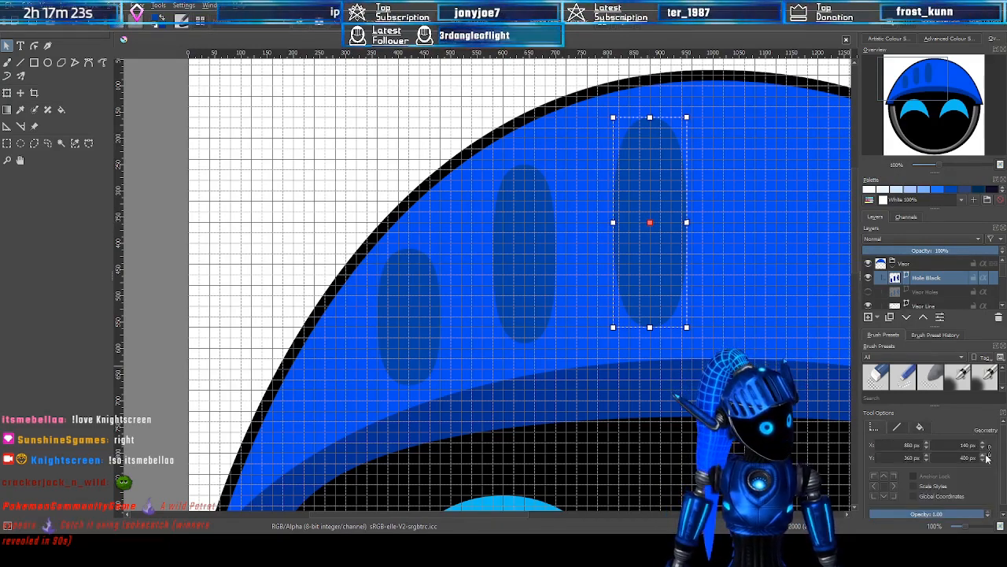
left_click_drag(1004, 449, 1004, 460)
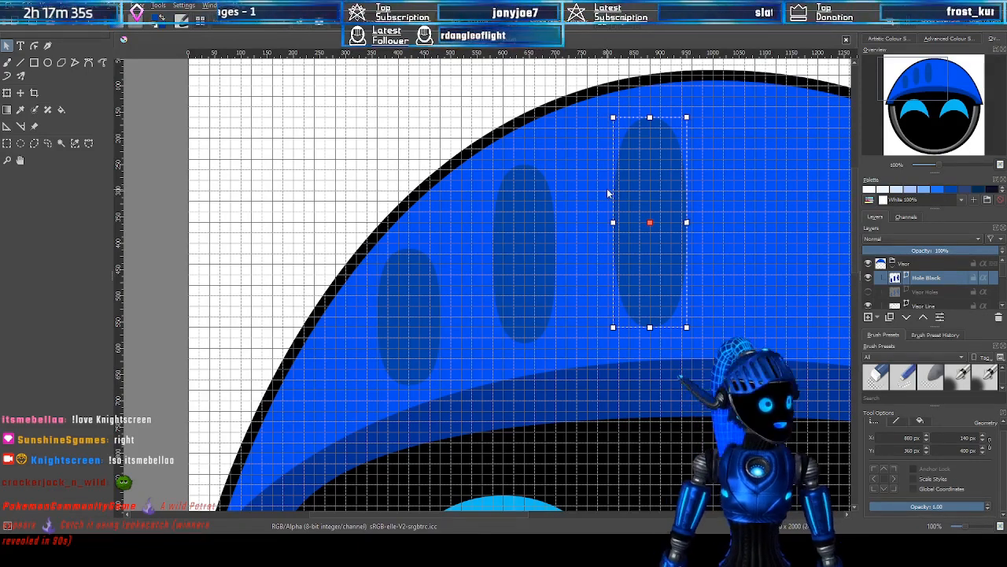
scroll(1000, 445, "up", 1)
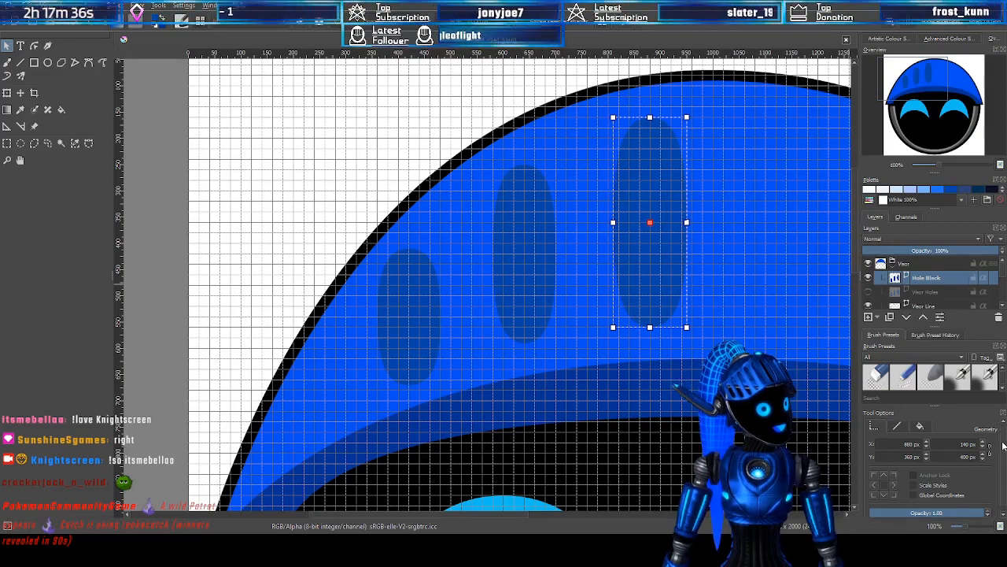
left_click(650, 222, "shift")
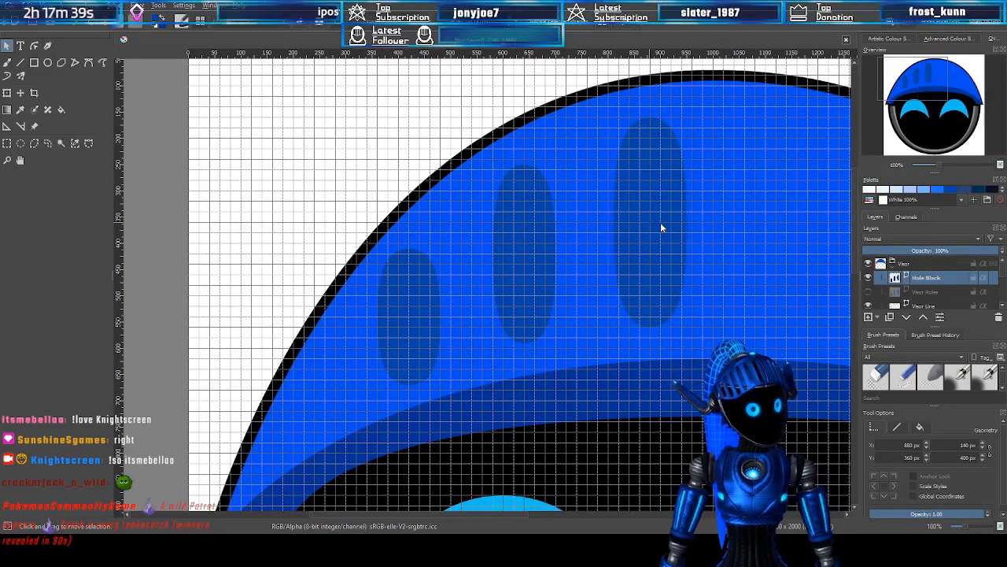
left_click(659, 203)
left_click(652, 222)
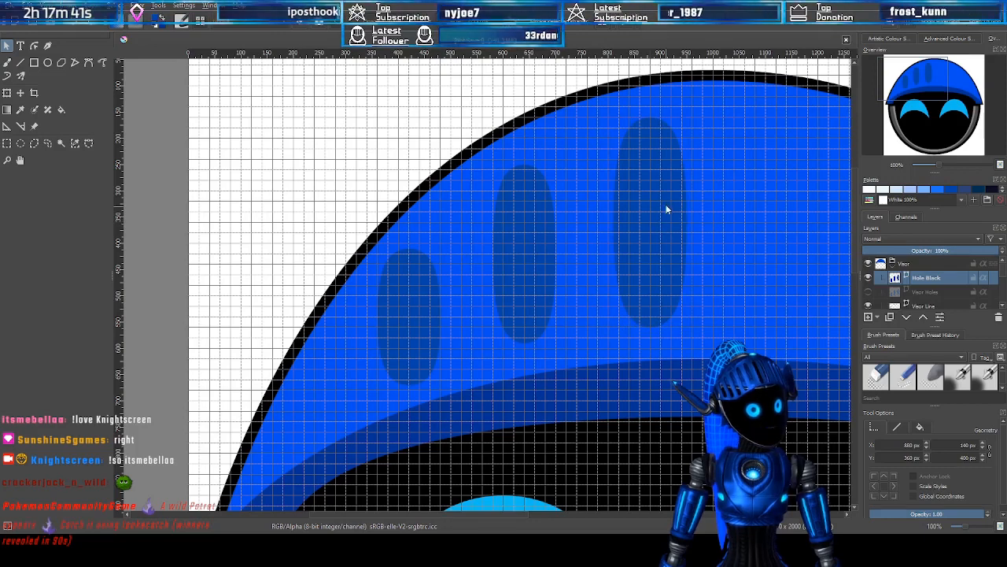
left_click(652, 223)
left_click(652, 224)
left_click(661, 211)
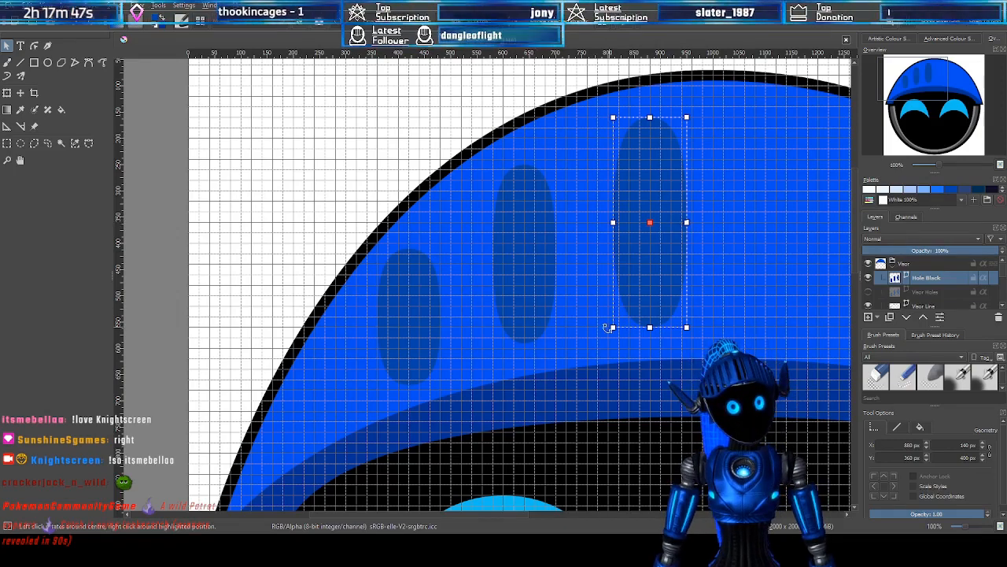
scroll(751, 226, "up", 1)
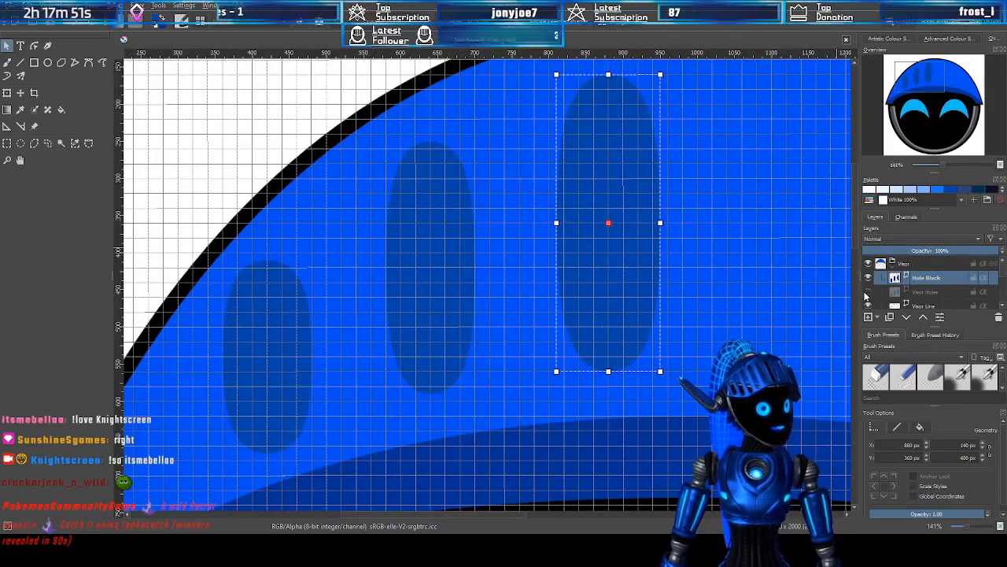
scroll(739, 291, "down", 1)
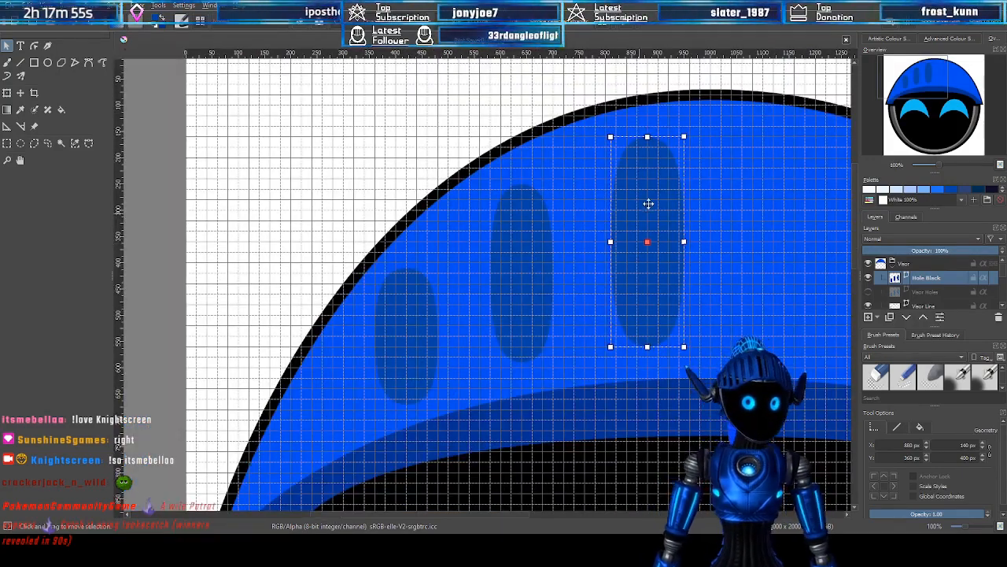
Add the other two holes on Hole Black to the selection and fill all three with solid black
left_click(539, 243, "shift")
left_click(401, 320, "shift")
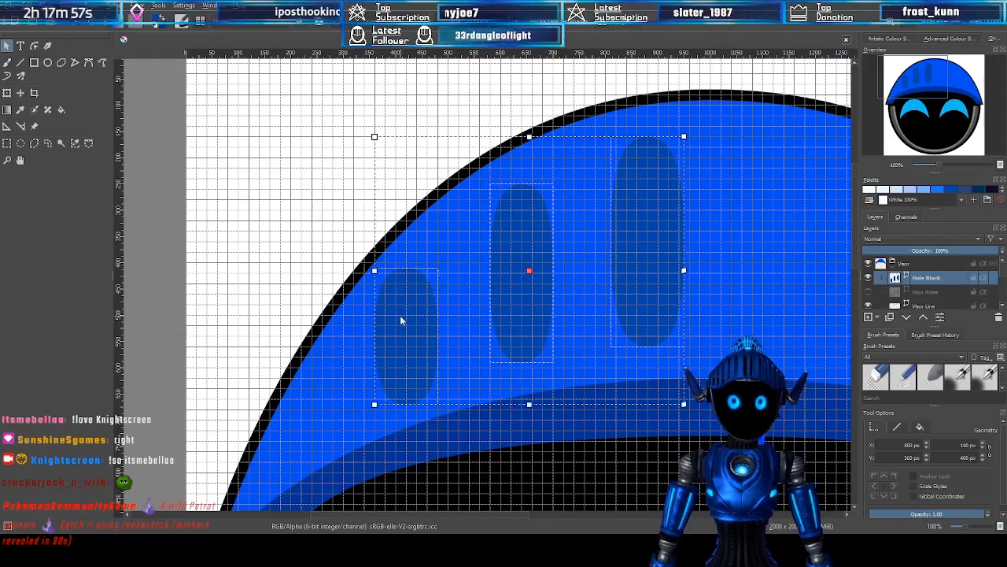
left_click(920, 426)
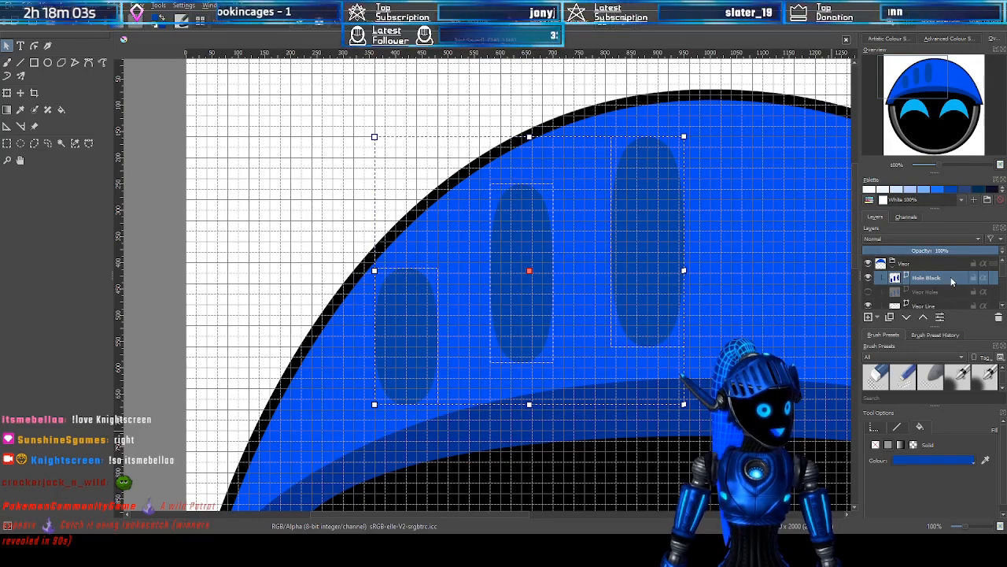
key("d")
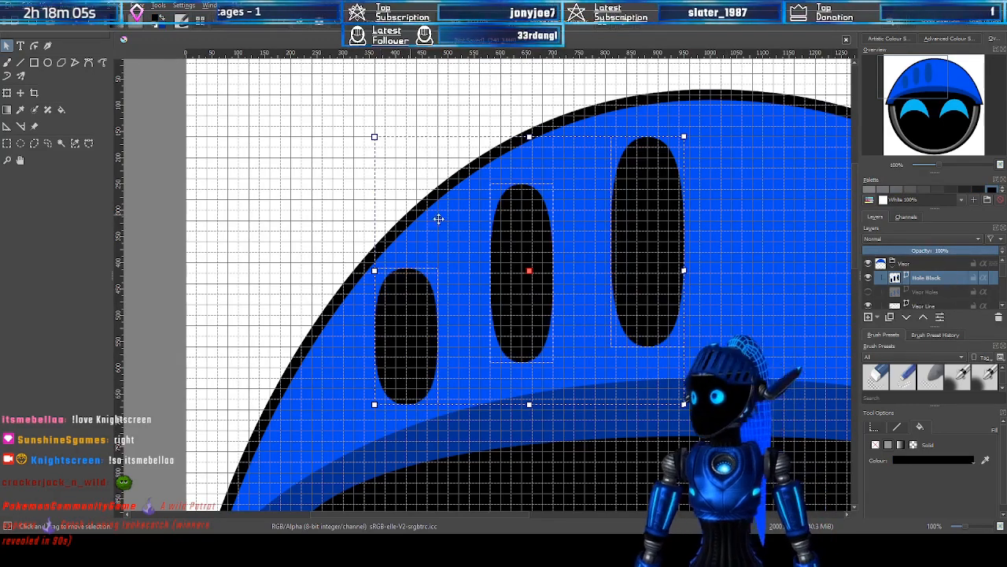
Try shrinking the tallest black hole from its upper-left corner to about 110 by 280 px, and undo the resize
left_click(735, 226)
left_click(637, 238)
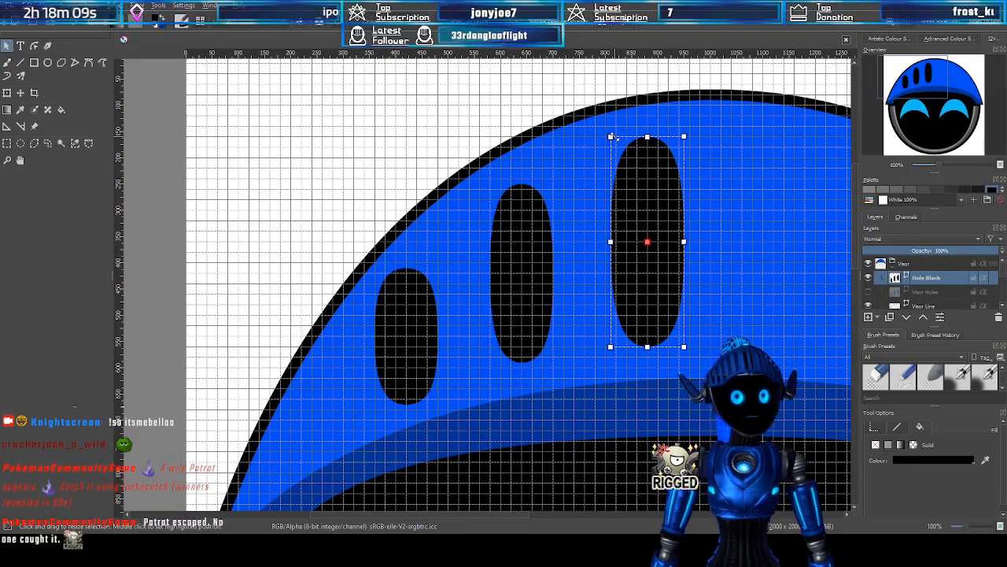
left_click_drag(611, 136, 627, 198)
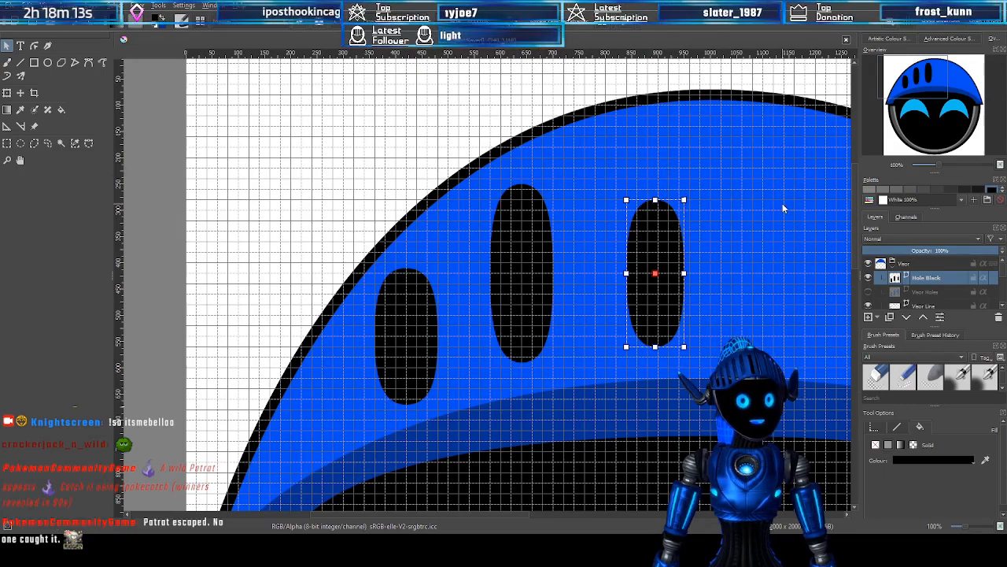
key("ctrl+z")
Show the Visor Holes layer again and shrink Hole Black's tallest shape to about 110 by 340 px, keeping its lower-right corner fixed
left_click(925, 292)
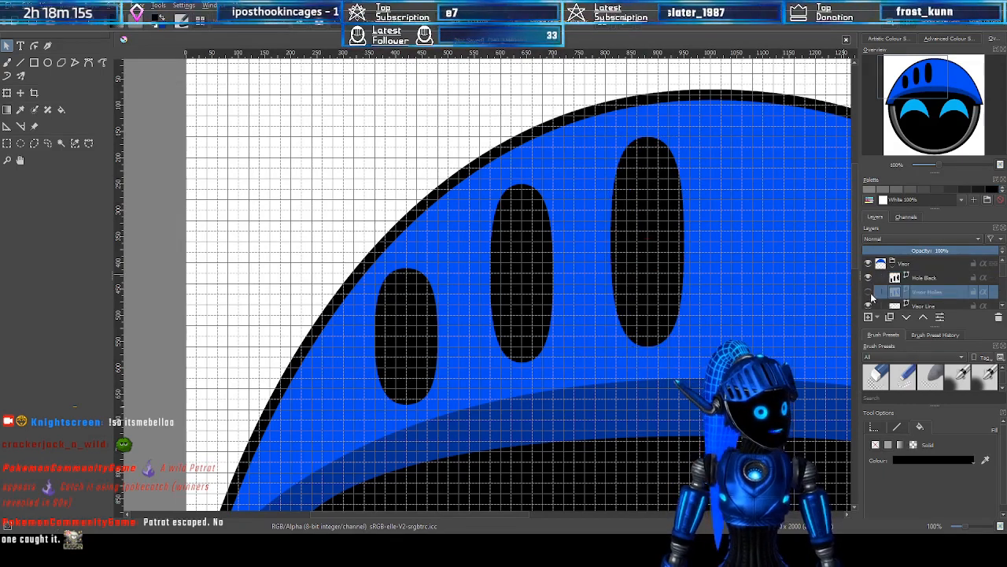
left_click(921, 279)
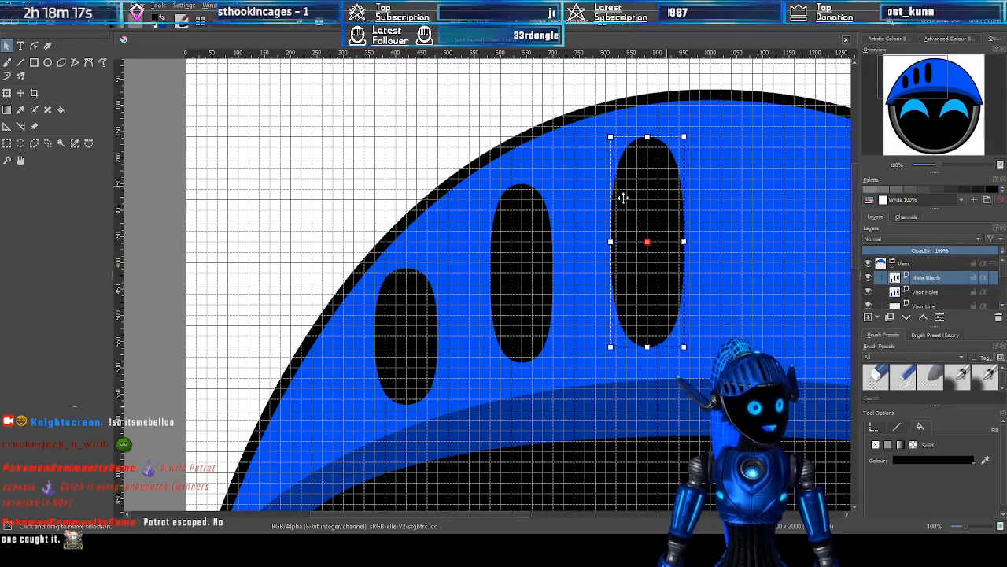
left_click_drag(610, 137, 627, 168)
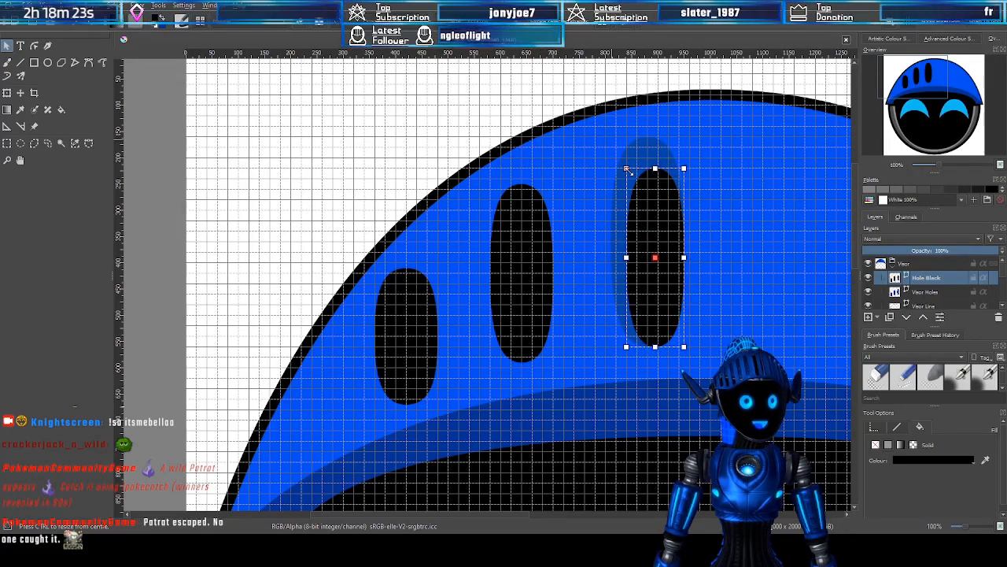
Shrink the middle black hole shape to about 80 by 270 px from its upper-left corner, keeping the lower-right corner fixed
scroll(769, 243, "up", 1)
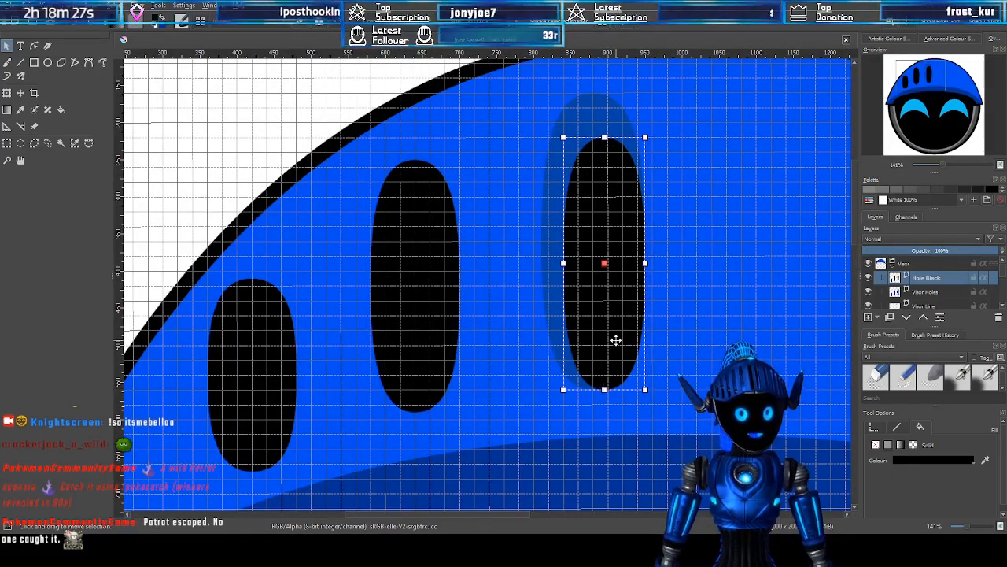
scroll(741, 272, "down", 2)
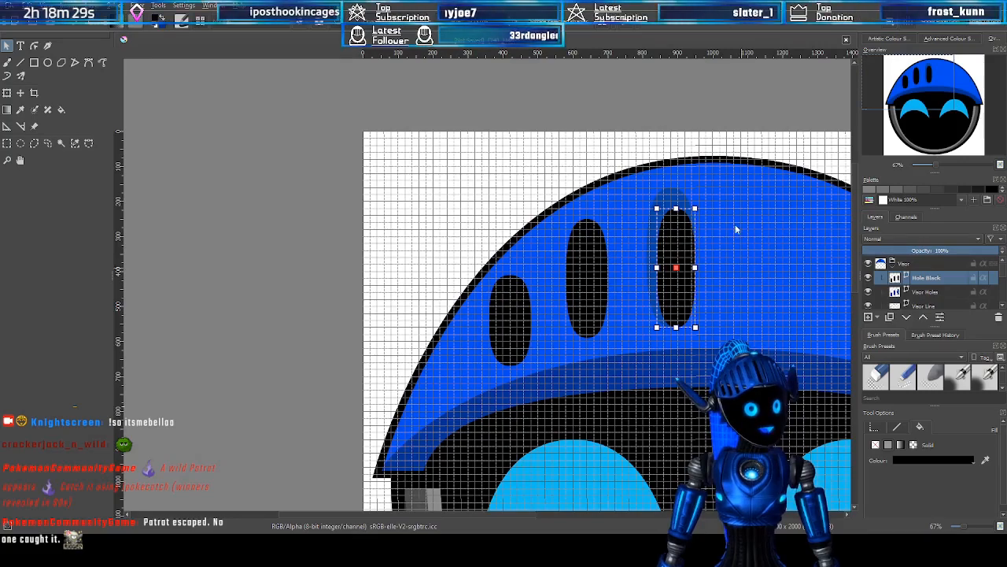
scroll(675, 192, "up", 1)
scroll(736, 287, "down", 1)
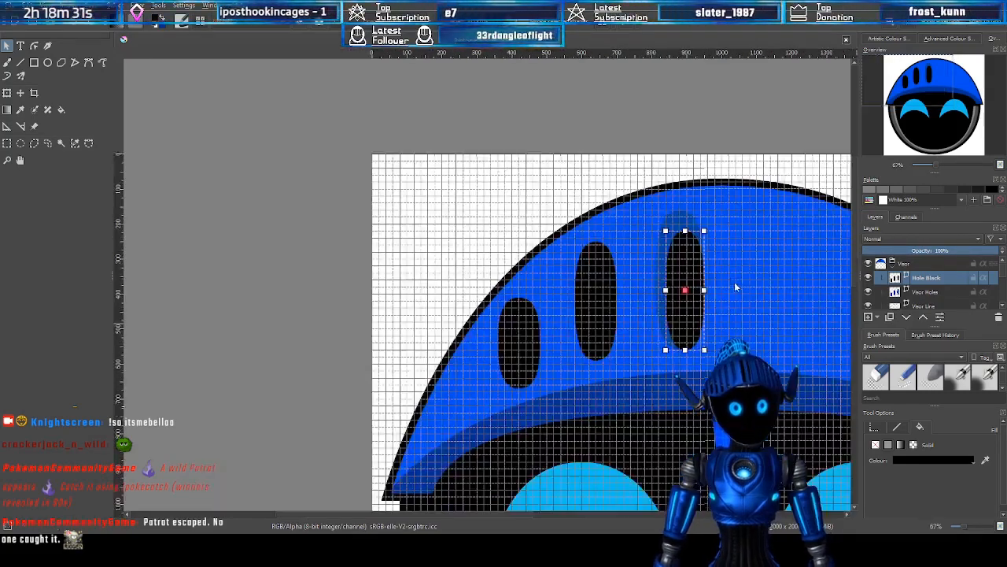
left_click_drag(923, 77, 932, 89)
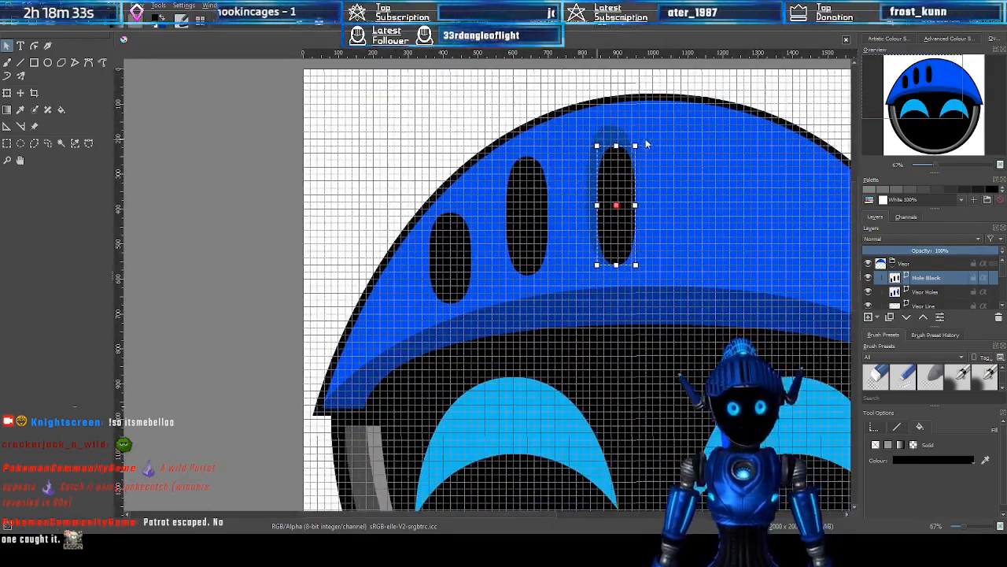
scroll(647, 148, "up", 1)
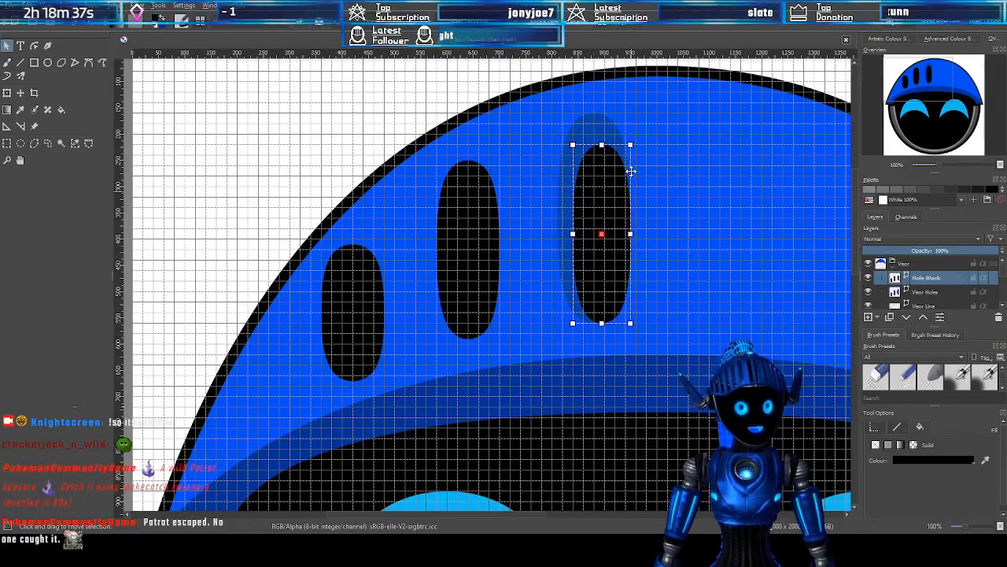
left_click(471, 225)
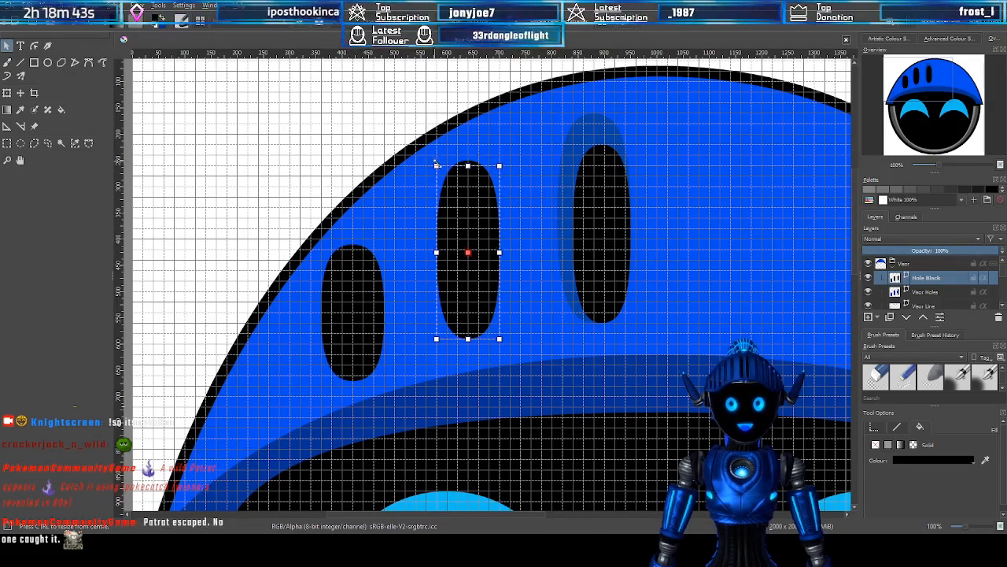
left_click_drag(436, 160, 446, 186)
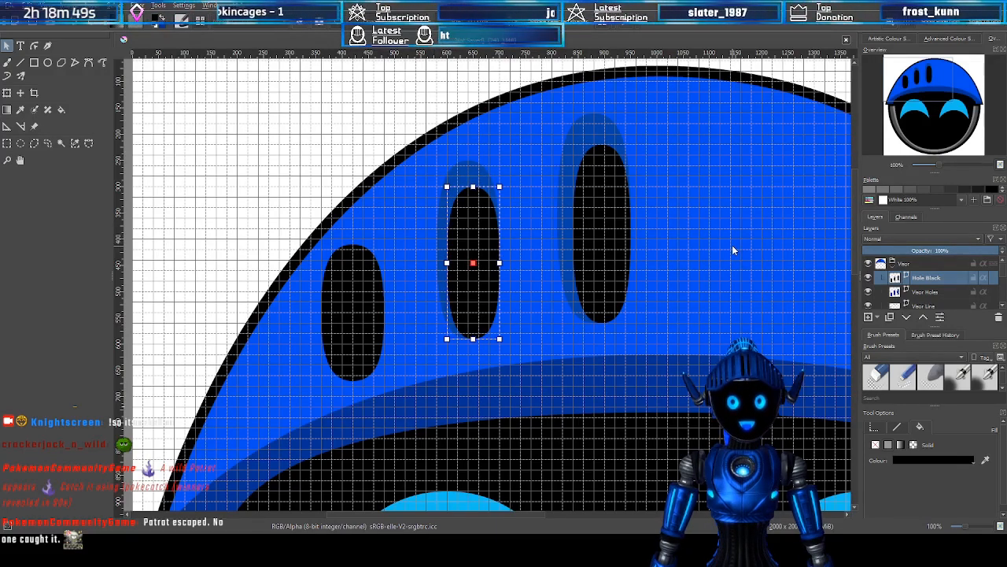
left_click_drag(923, 93, 913, 96)
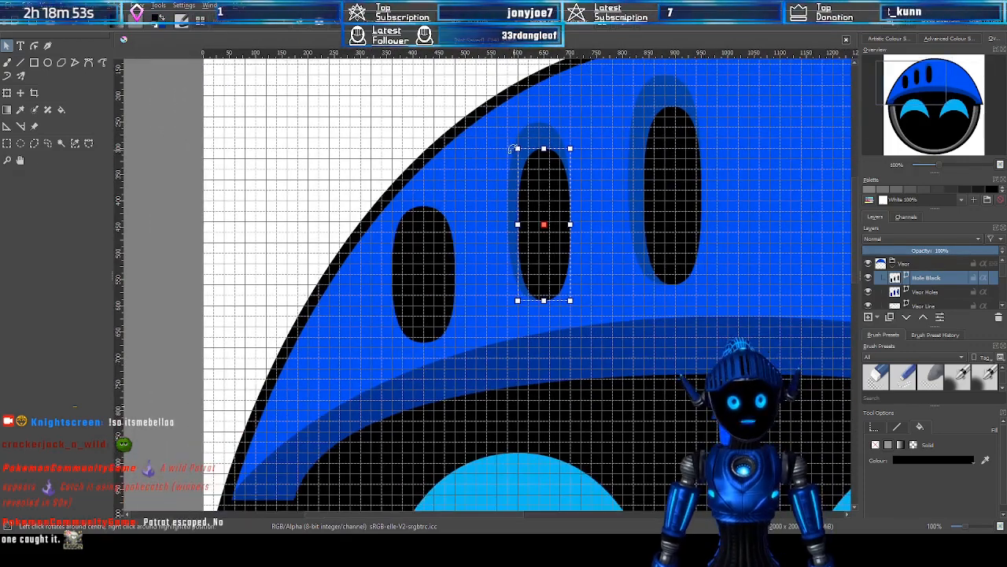
left_click_drag(517, 148, 526, 158)
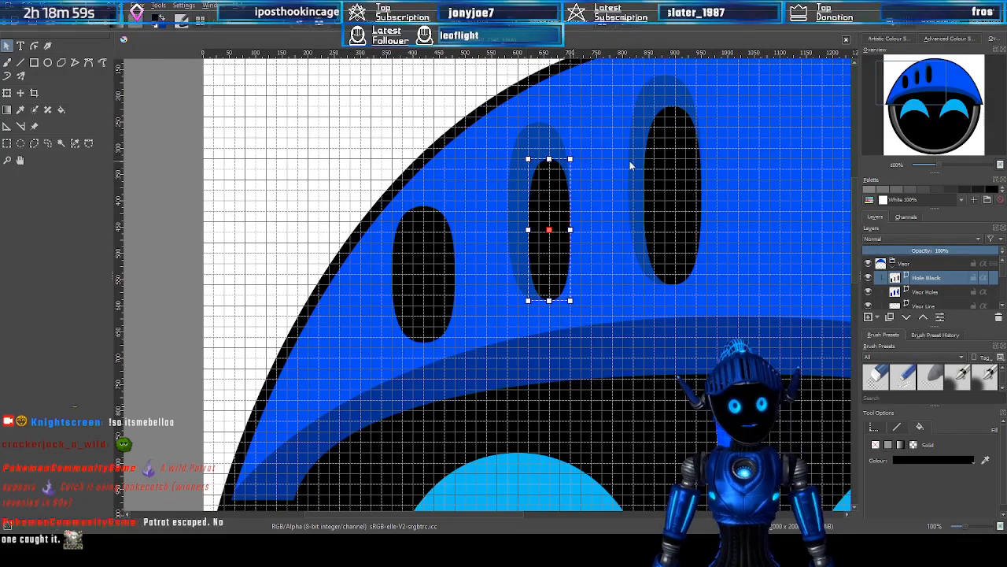
Shrink the tallest black shape to about 100 by 320 px and the shortest to about 80 by 190 px, keeping their lower-right corners fixed
left_click(668, 154)
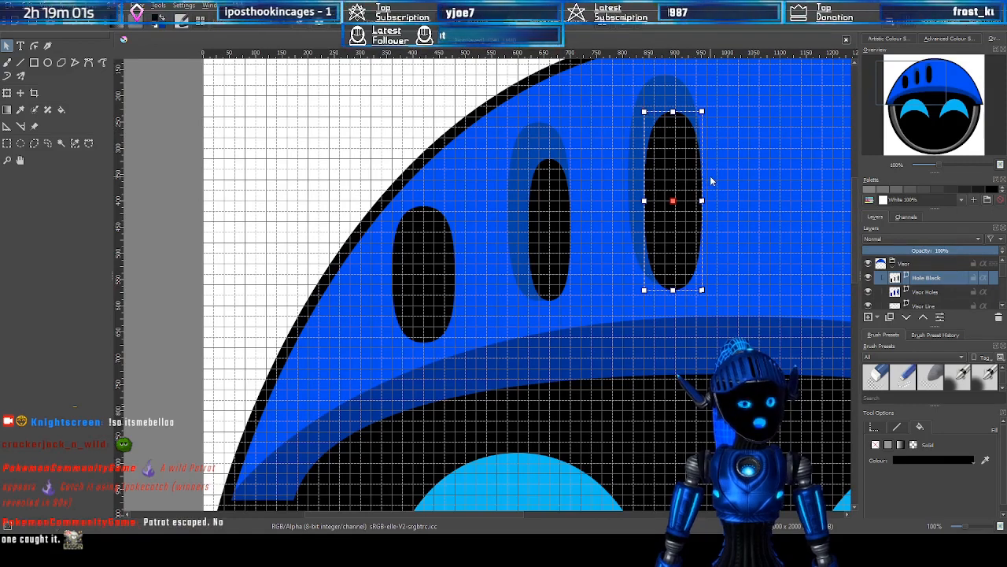
left_click_drag(643, 142, 650, 116)
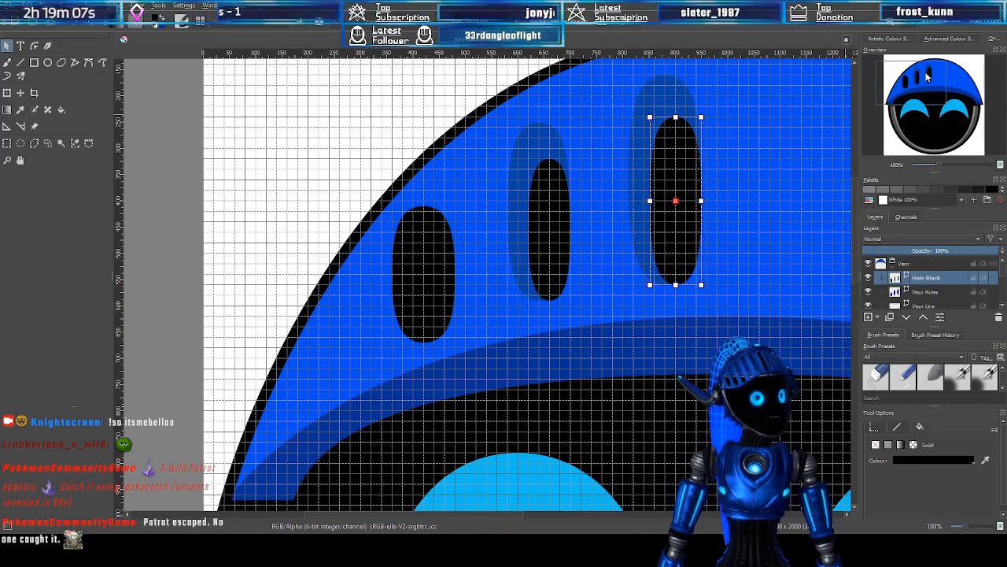
left_click(438, 238)
left_click_drag(394, 207, 412, 244)
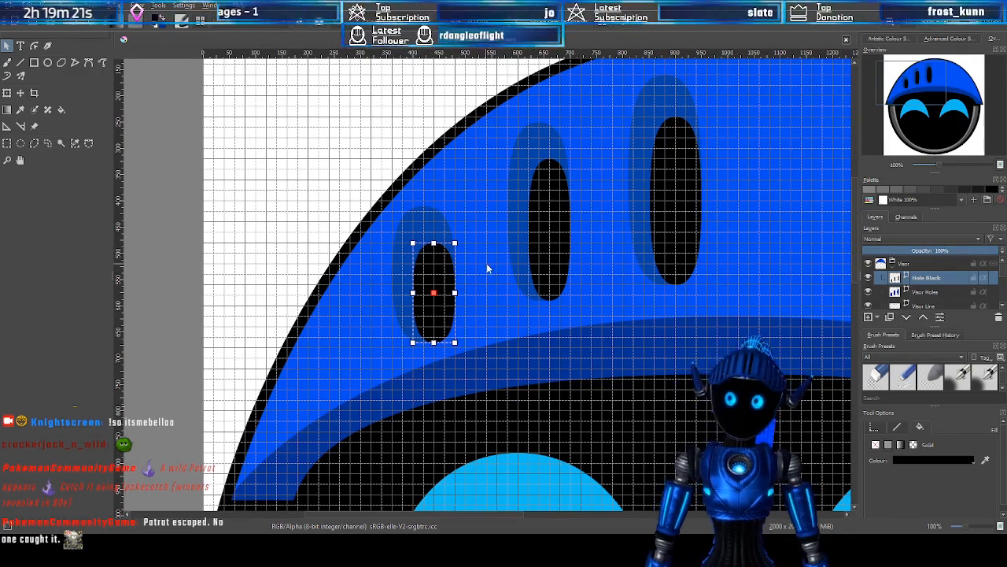
scroll(486, 268, "up", 1)
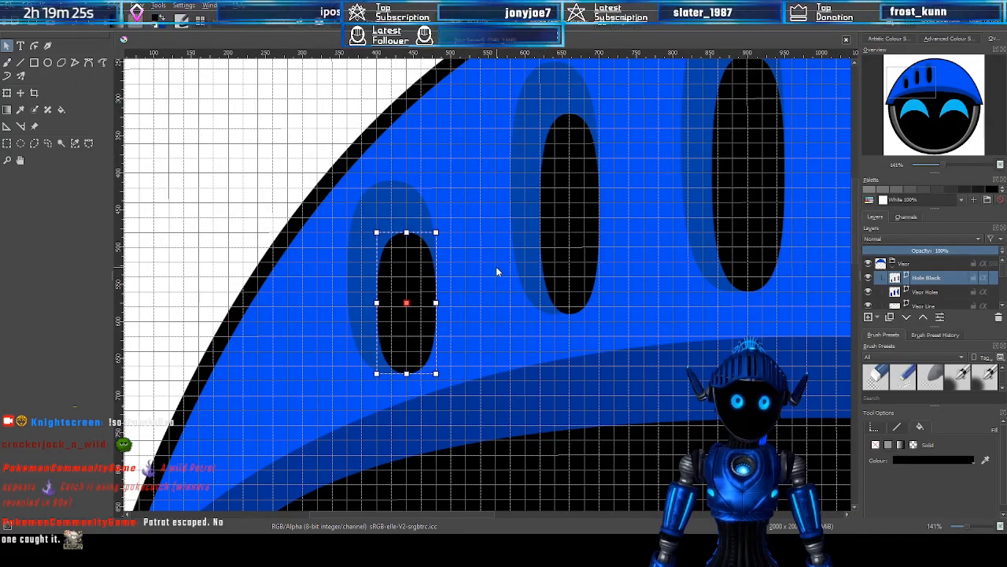
Edit the tallest black hole's points, angling the bottom node's right handle upward and raising the node about 4 px
scroll(496, 271, "up", 1)
left_click_drag(919, 83, 928, 77)
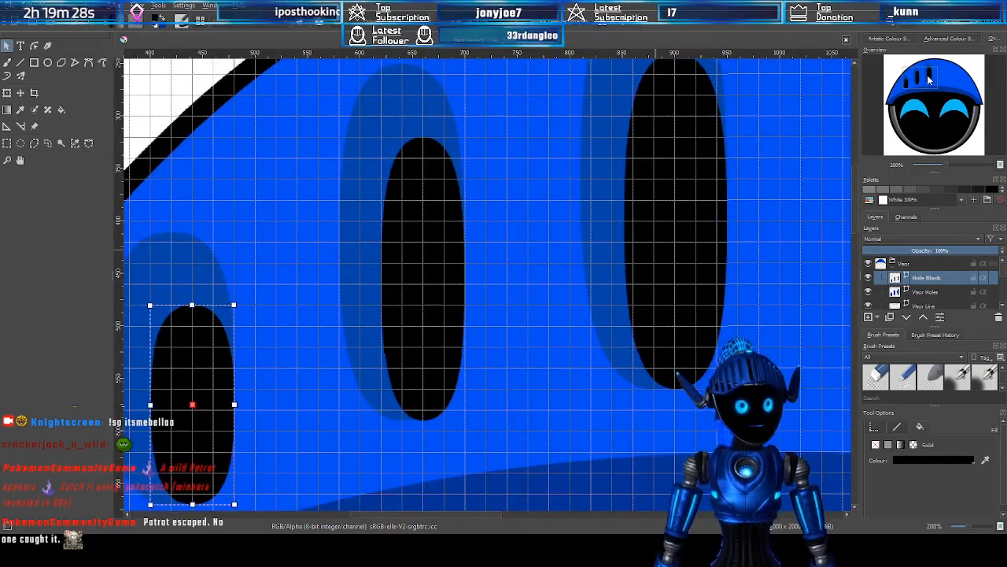
left_click(691, 244)
left_click_drag(946, 95, 936, 80)
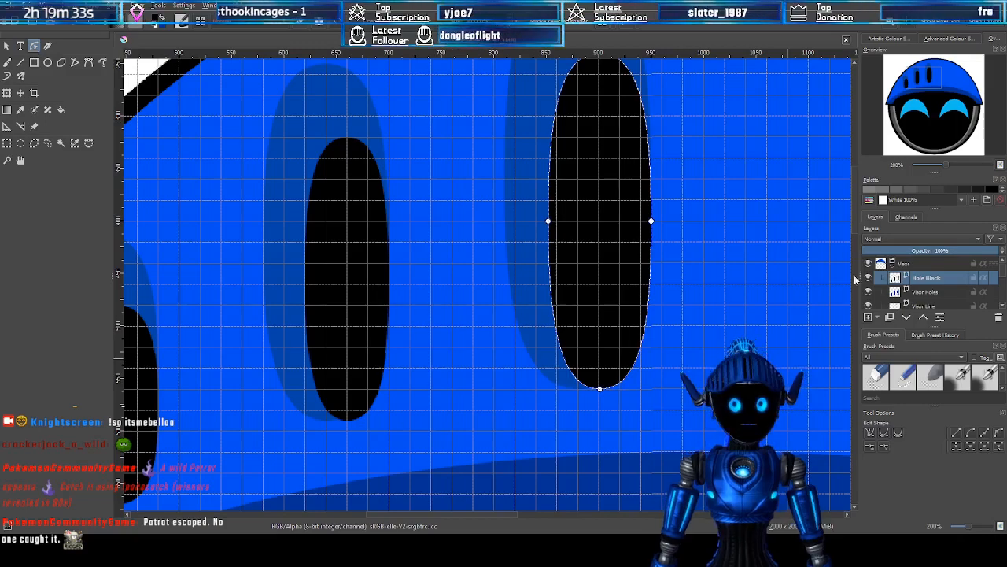
left_click_drag(926, 78, 925, 76)
scroll(728, 204, "up", 2)
scroll(453, 378, "down", 1)
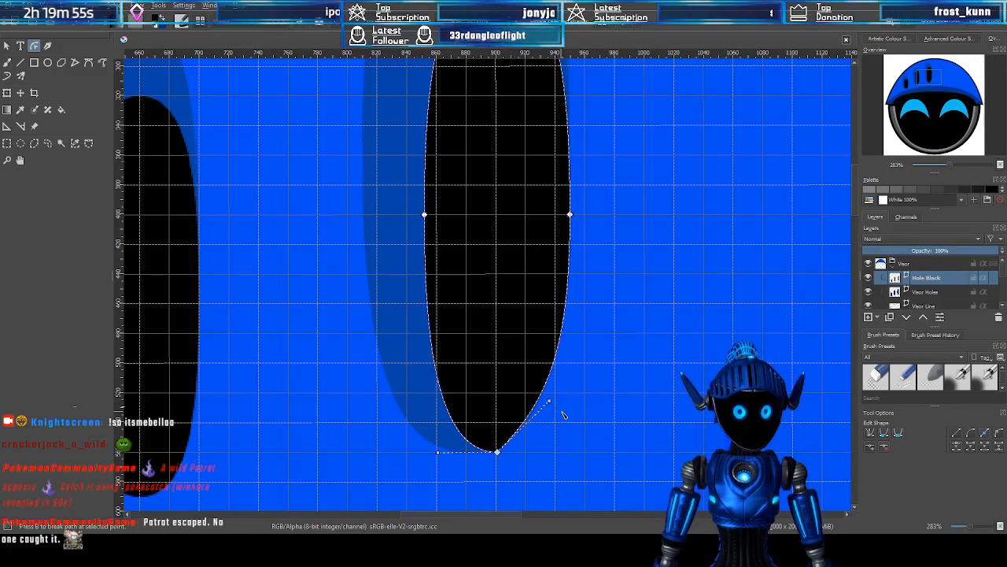
scroll(534, 457, "up", 5)
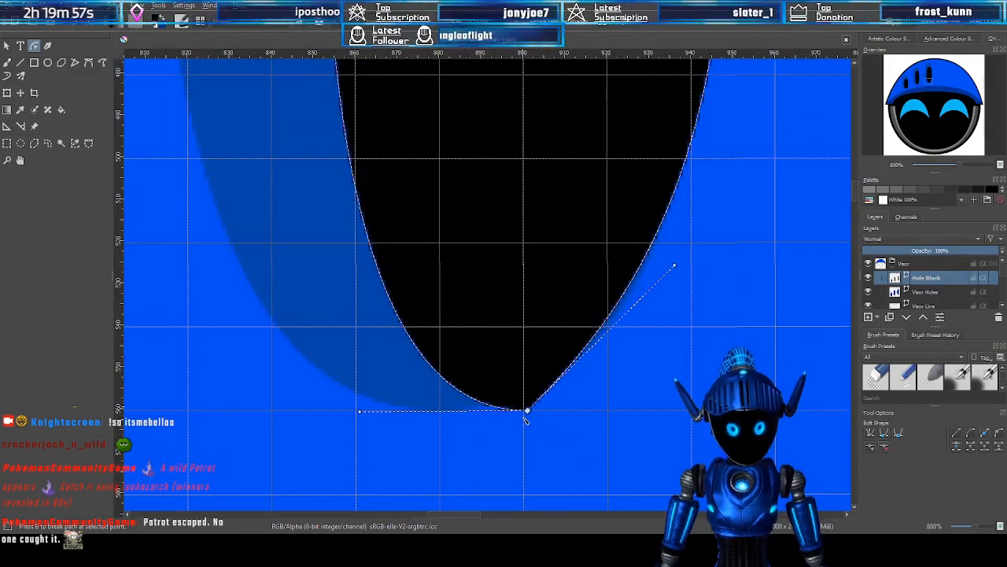
left_click_drag(532, 413, 528, 396)
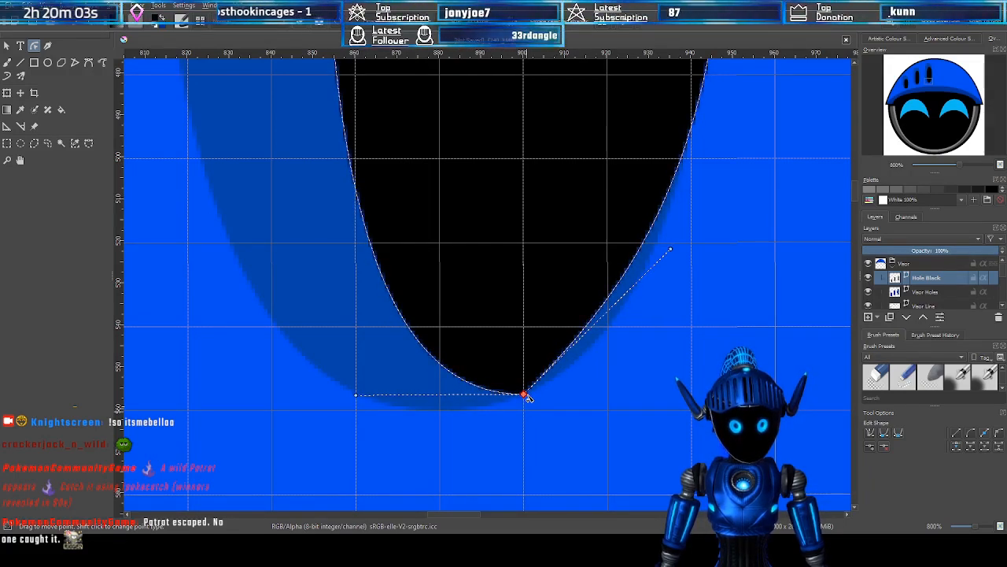
Try pulling the tallest black shape's bottom-node left handle inward and down, and undo the change
left_click_drag(358, 398, 423, 421)
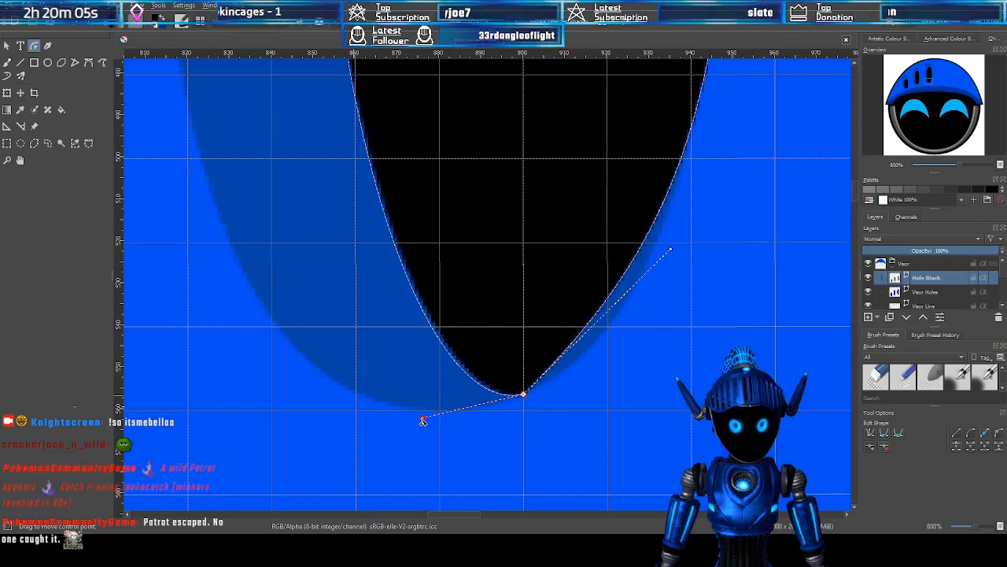
key("ctrl+z")
scroll(561, 403, "down", 2)
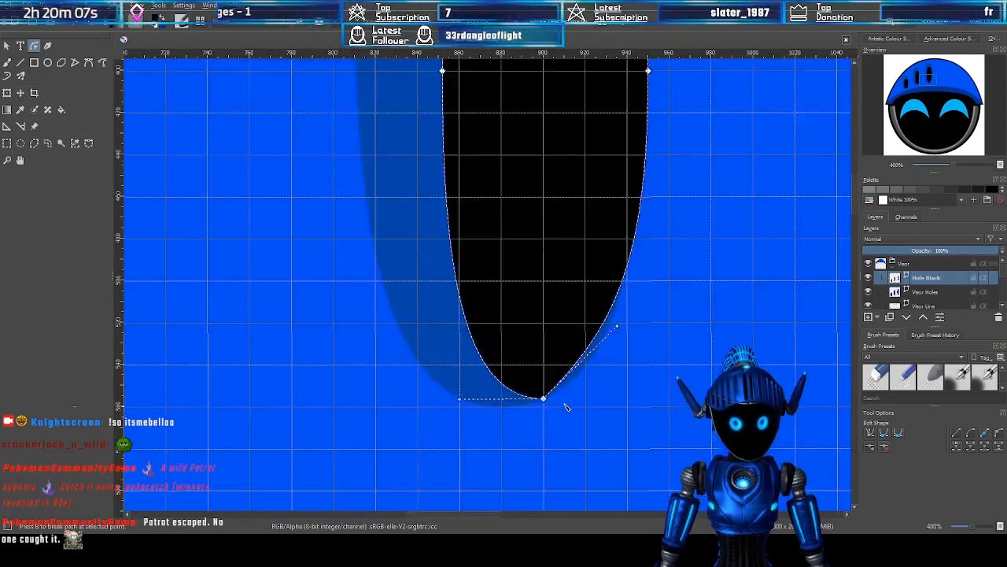
scroll(598, 386, "up", 2)
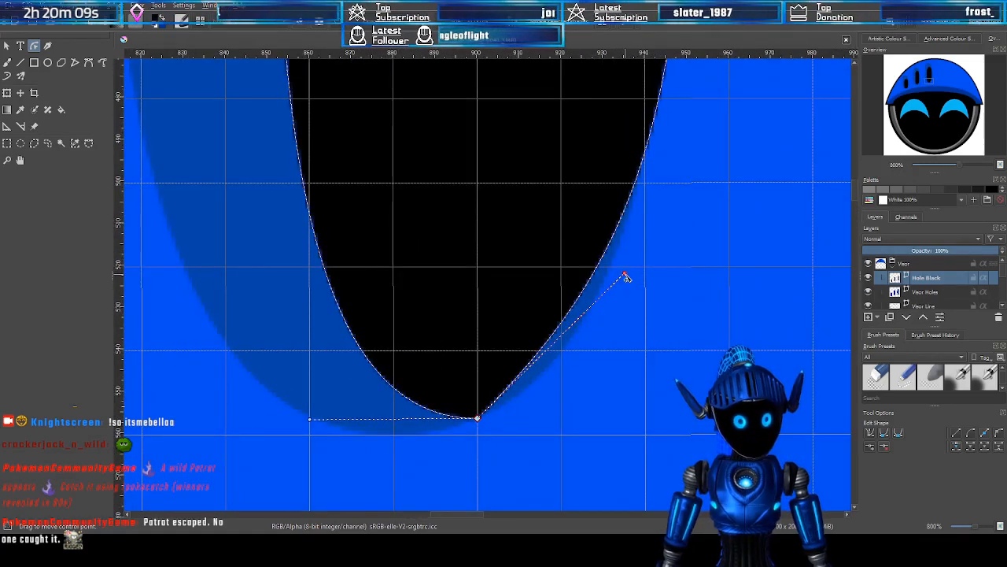
Move the tallest black shape's bottom node down about 4 px and lower its right handle slightly
left_click_drag(477, 415, 480, 435)
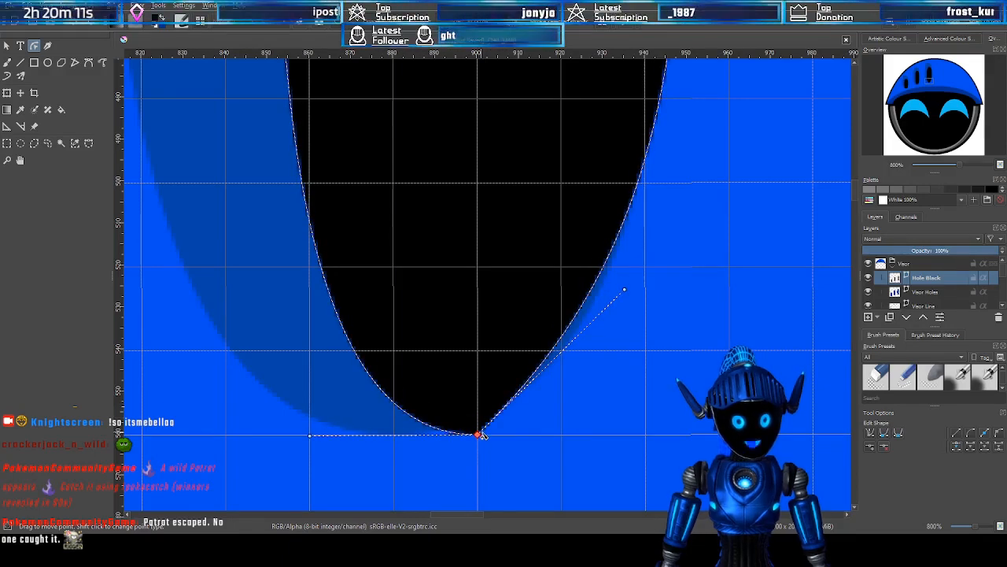
left_click_drag(628, 296, 635, 318)
scroll(656, 261, "down", 4)
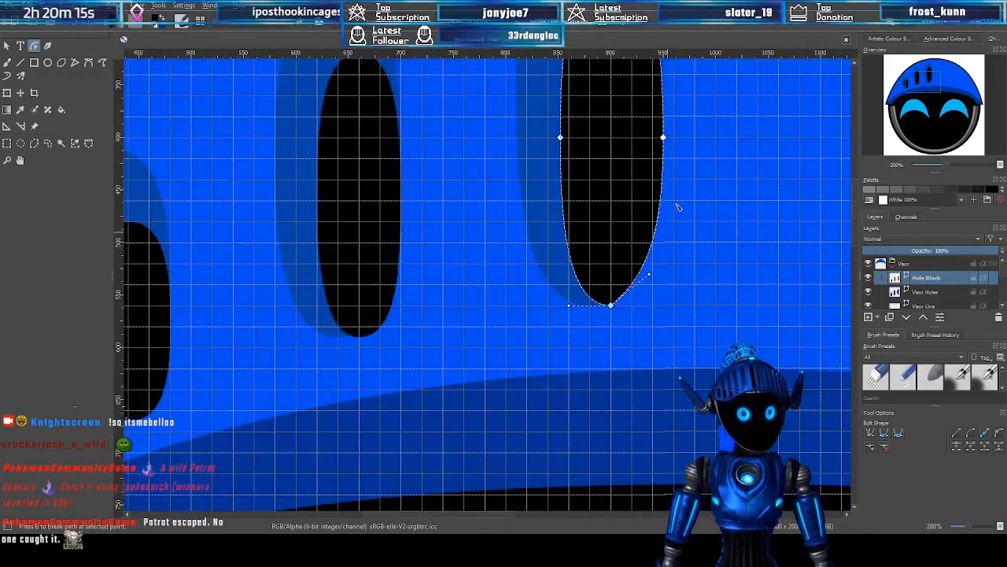
scroll(649, 220, "up", 3)
scroll(629, 384, "up", 1)
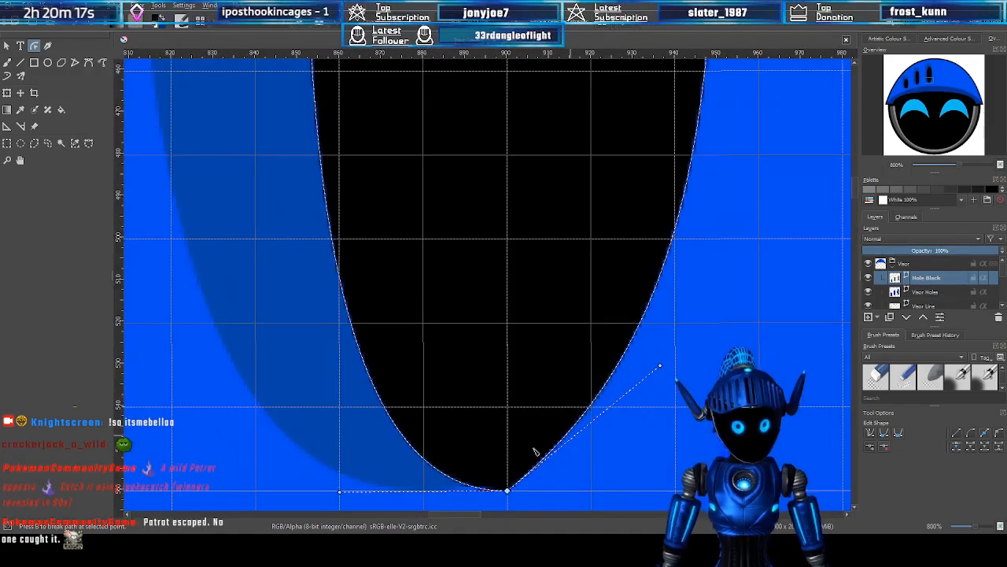
Raise the tallest shape's bottom node about 4 px, lower its right handle for a fuller curve, and nudge the left handle down
left_click_drag(929, 81, 929, 82)
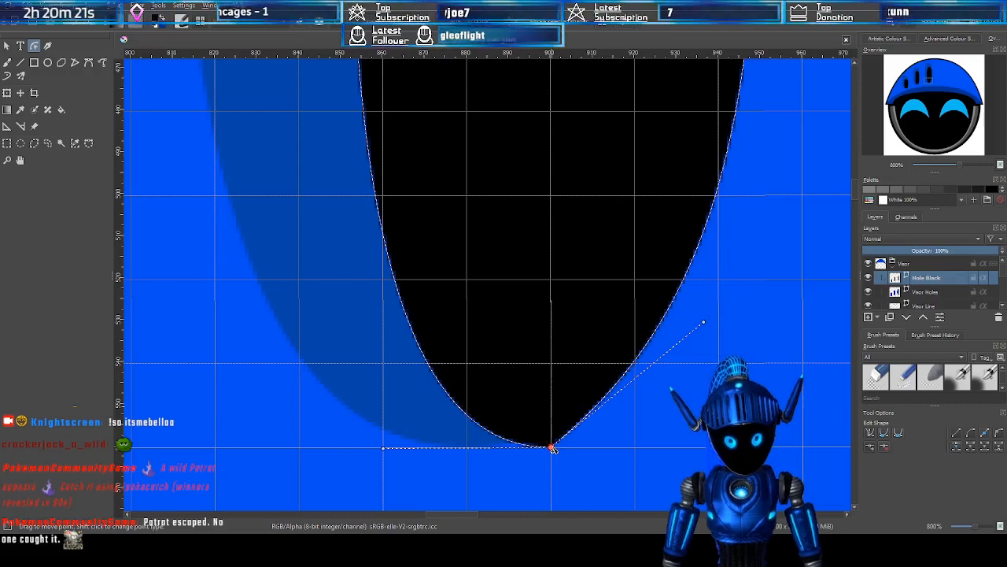
left_click_drag(553, 447, 553, 432)
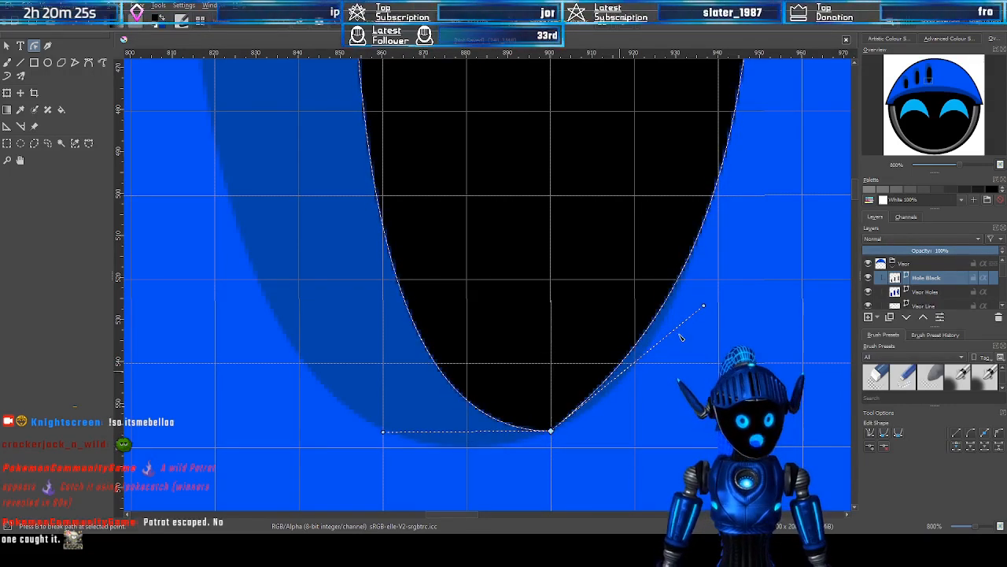
left_click_drag(705, 307, 698, 358)
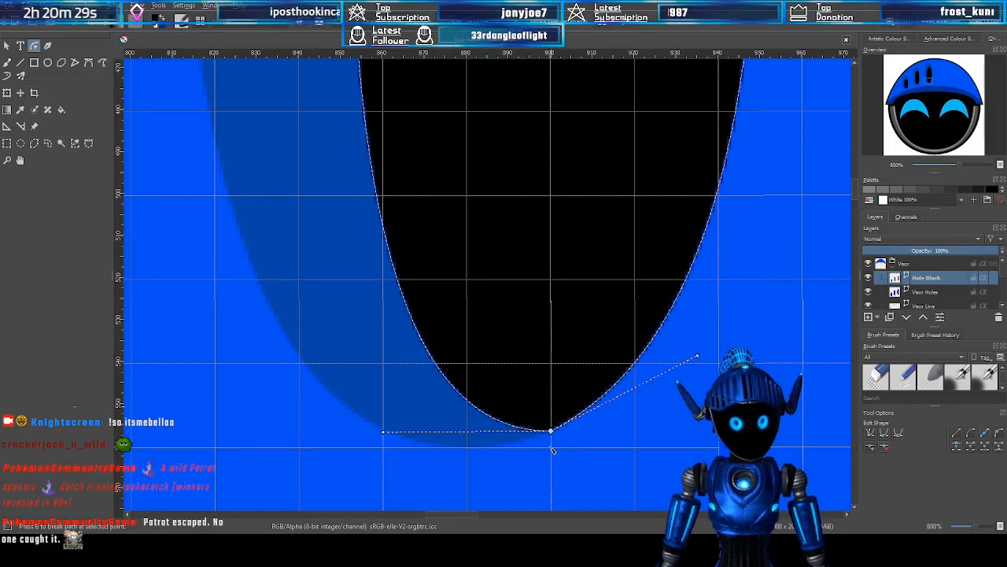
left_click_drag(383, 432, 383, 435)
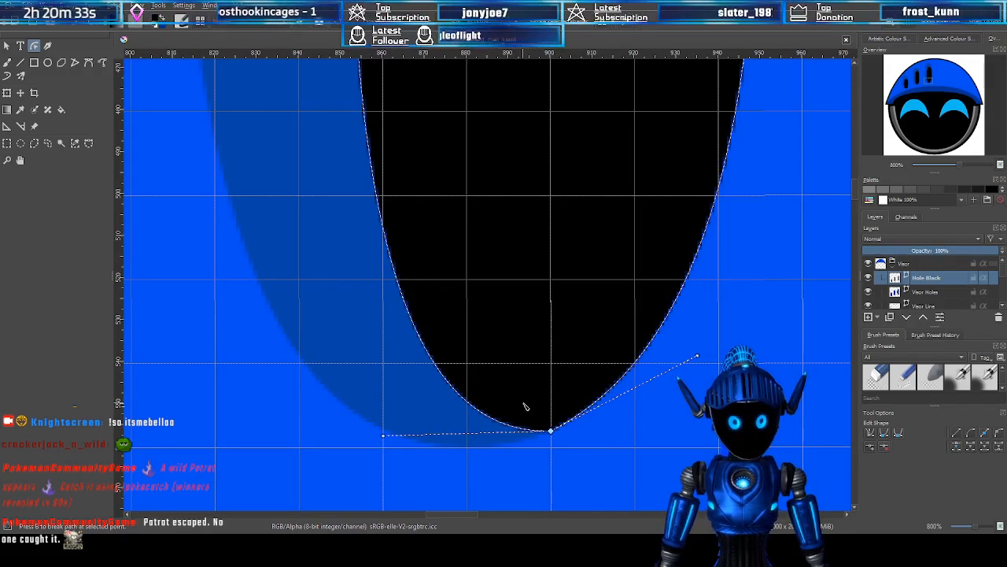
scroll(524, 409, "down", 6)
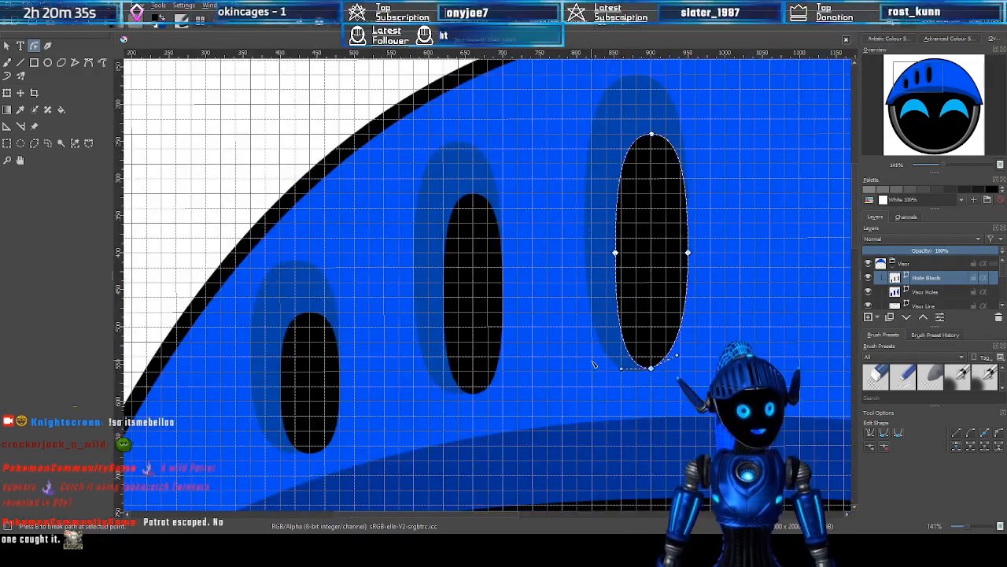
left_click(835, 277)
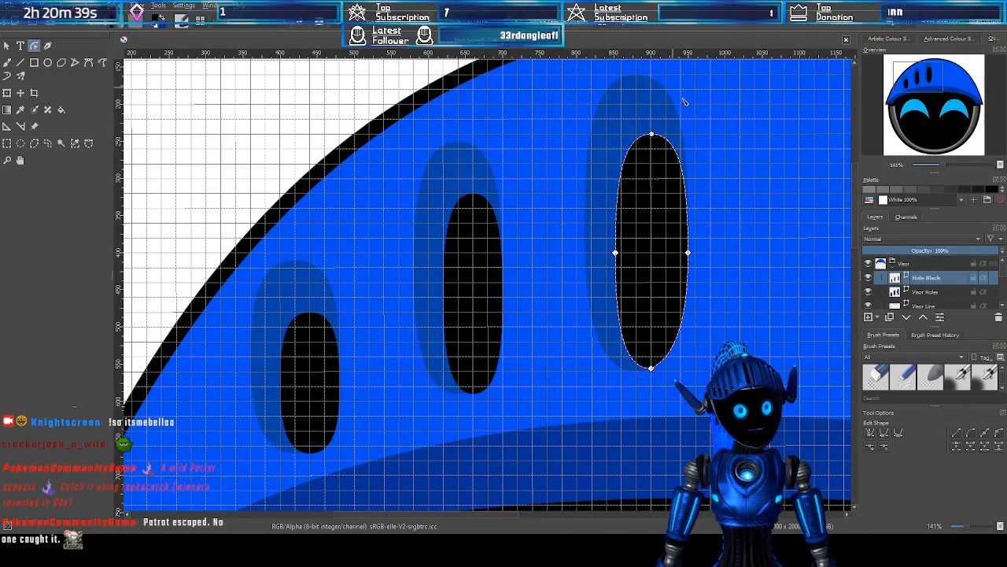
Edit the middle black hole's points, raising the bottom node about 5 px and pulling its right handle upward and inward
left_click_drag(929, 70, 920, 77)
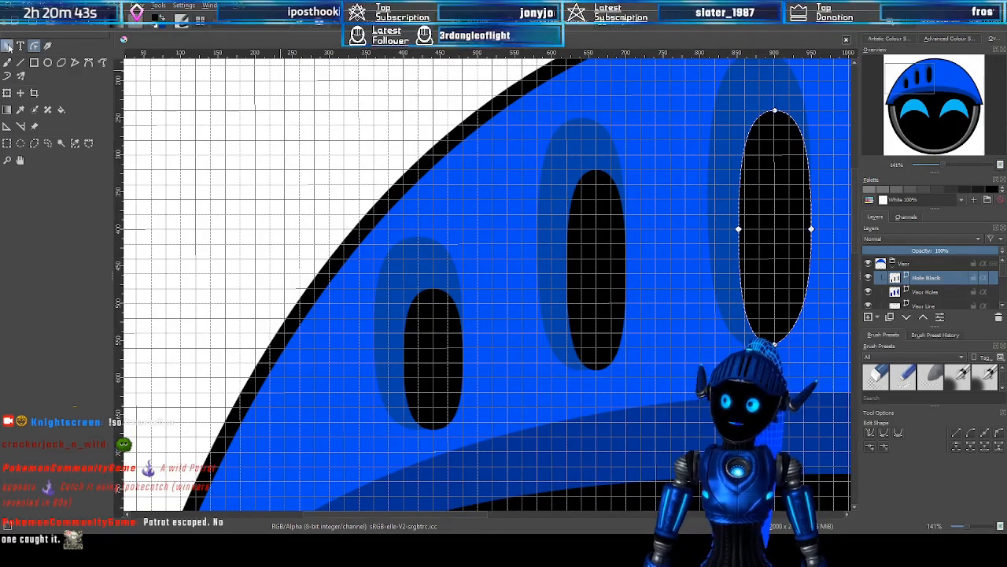
left_click(8, 47)
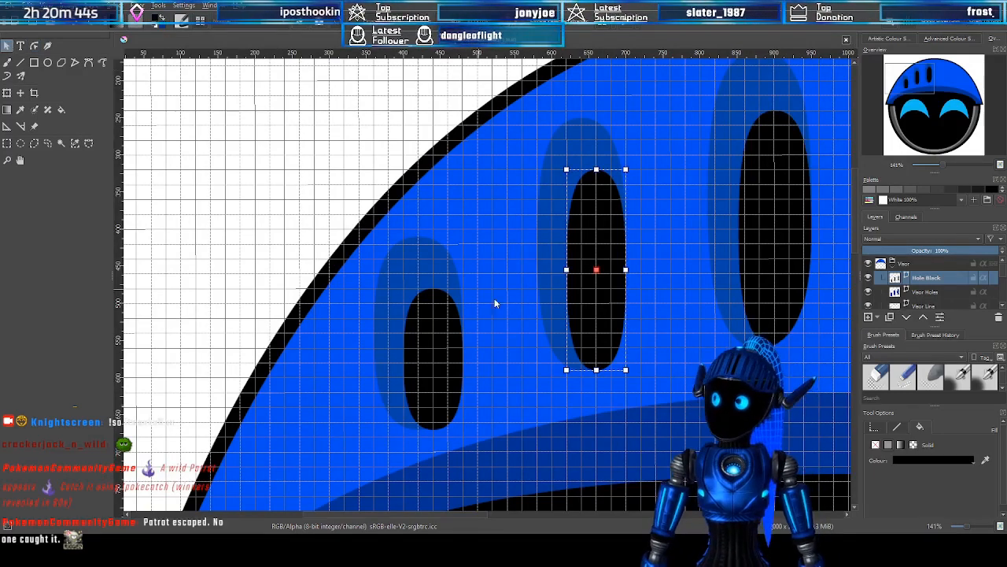
left_click(36, 47)
scroll(653, 349, "up", 4)
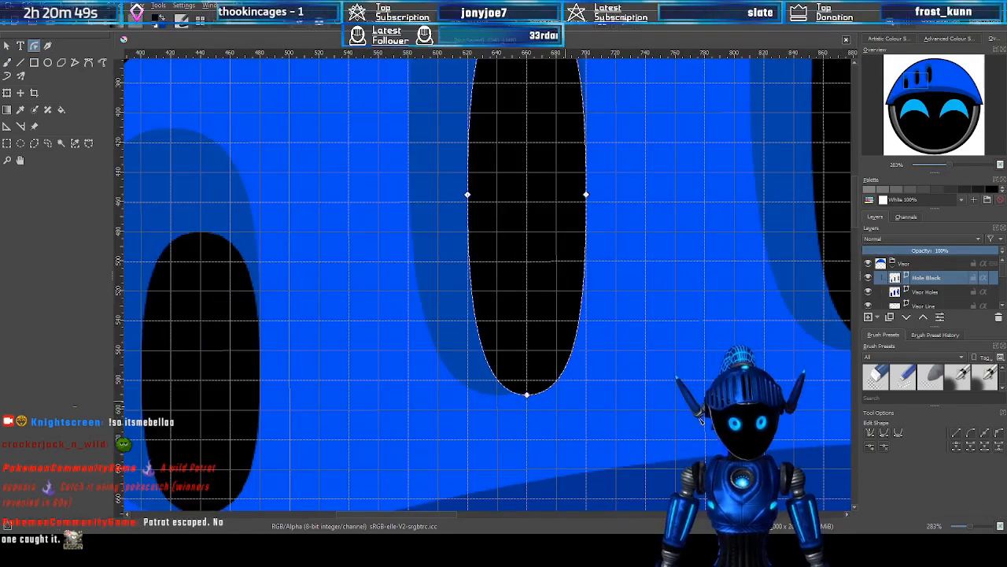
left_click(526, 393)
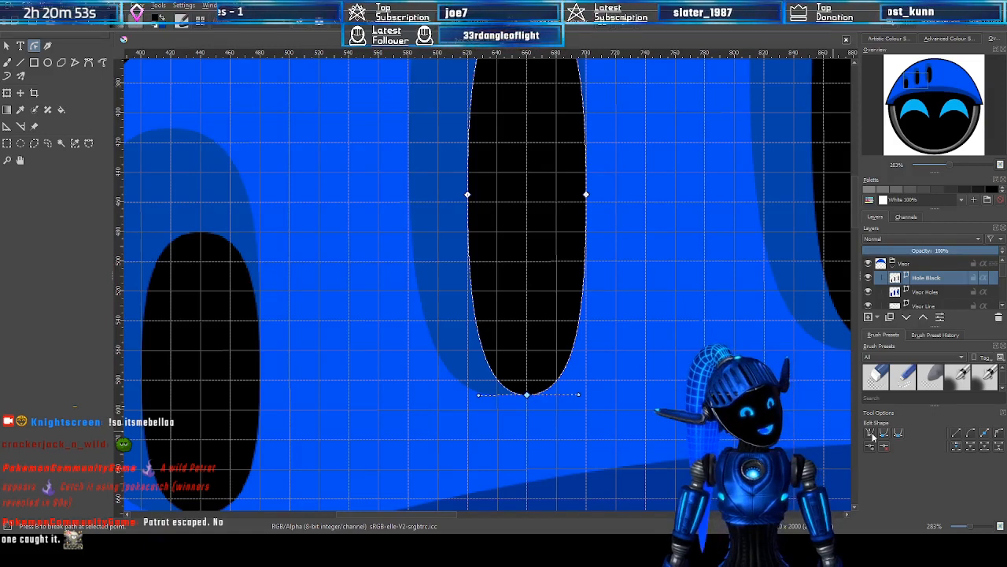
scroll(671, 431, "up", 2)
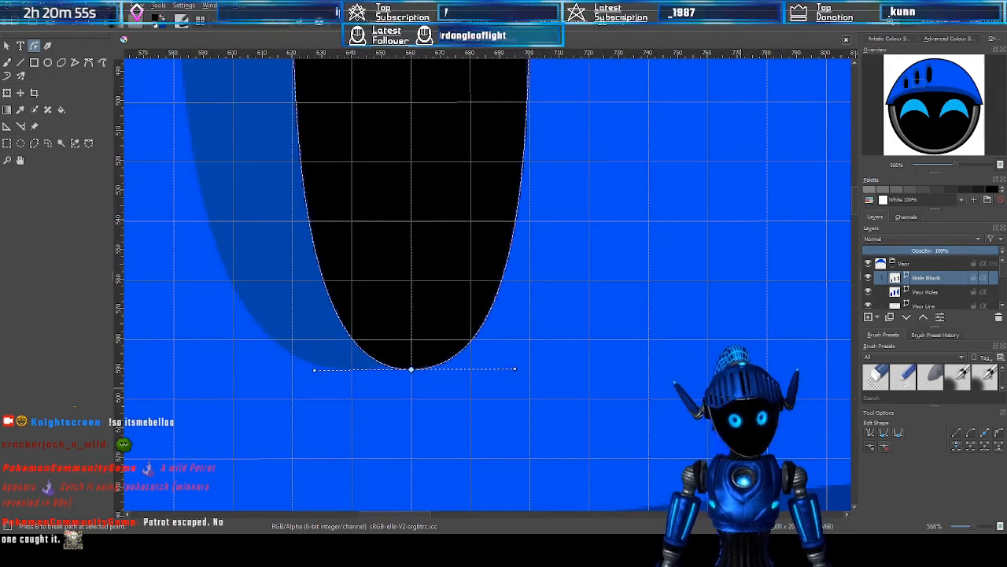
mouse_move(516, 372)
left_mouse_down()
mouse_move(480, 333)
mouse_move(506, 344)
mouse_move(515, 368)
left_mouse_up()
scroll(408, 366, "up", 2)
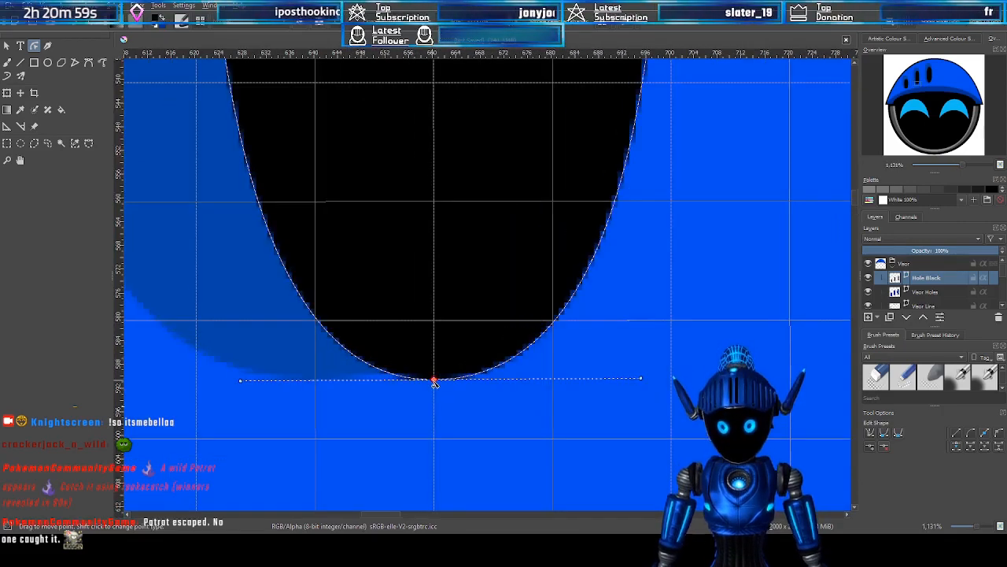
left_click_drag(434, 381, 438, 351)
left_click_drag(641, 347, 586, 273)
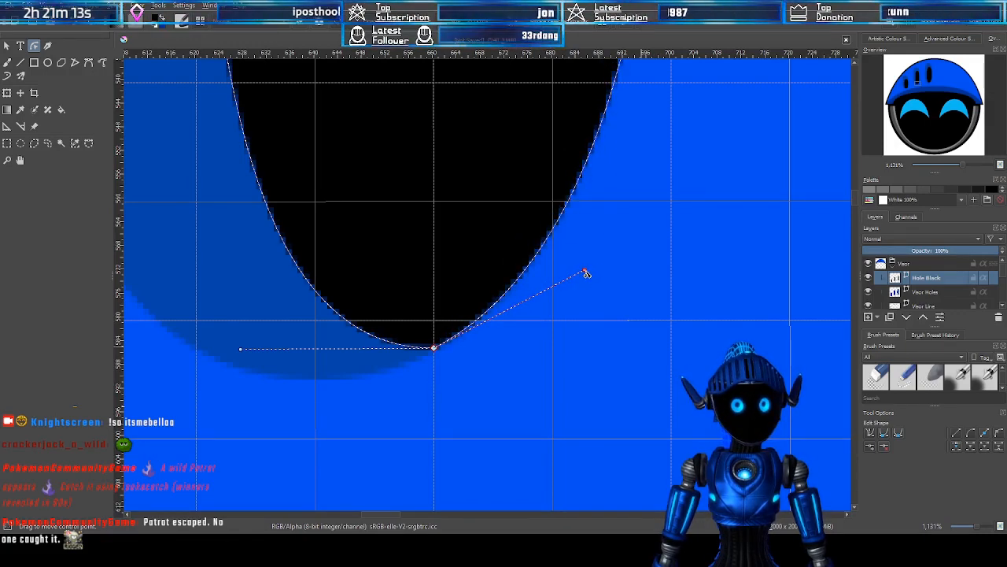
scroll(587, 273, "down", 4)
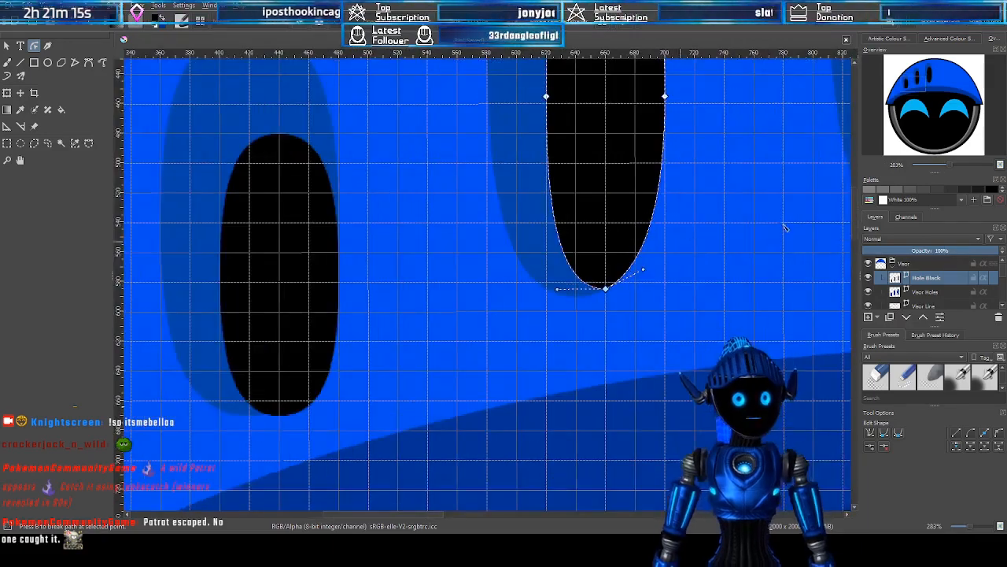
left_click_drag(918, 85, 918, 82)
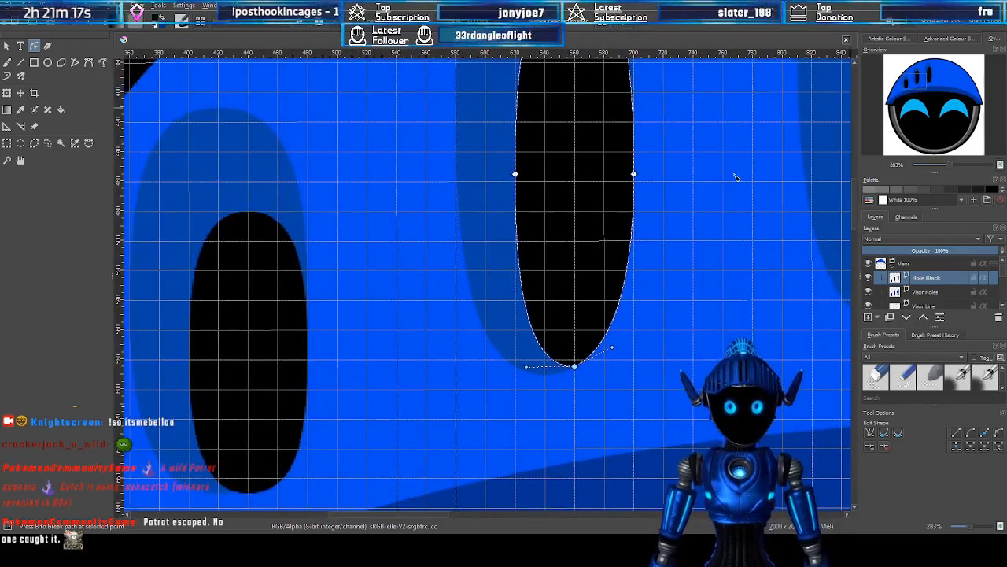
scroll(615, 352, "up", 1)
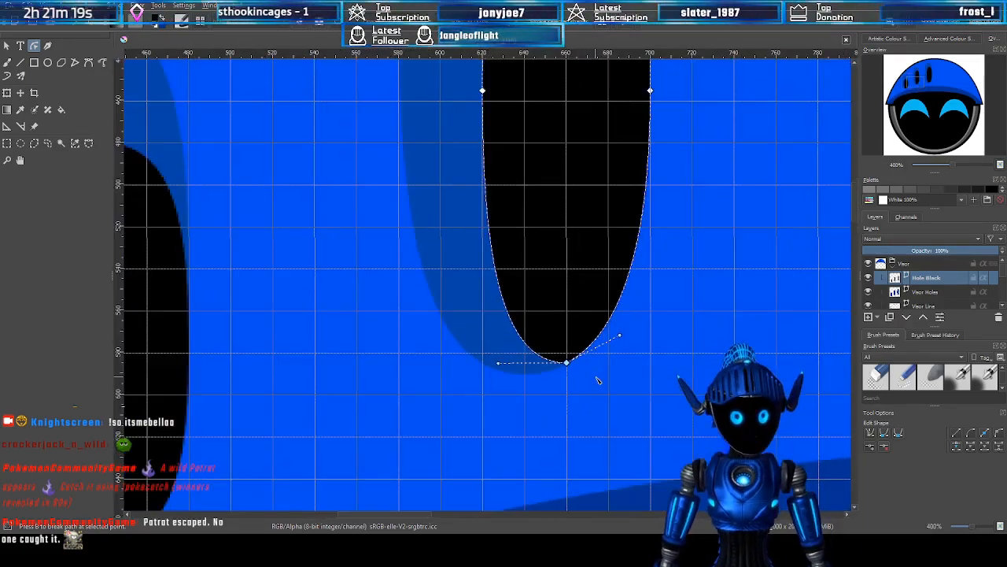
scroll(590, 374, "down", 2)
left_click_drag(916, 81, 914, 84)
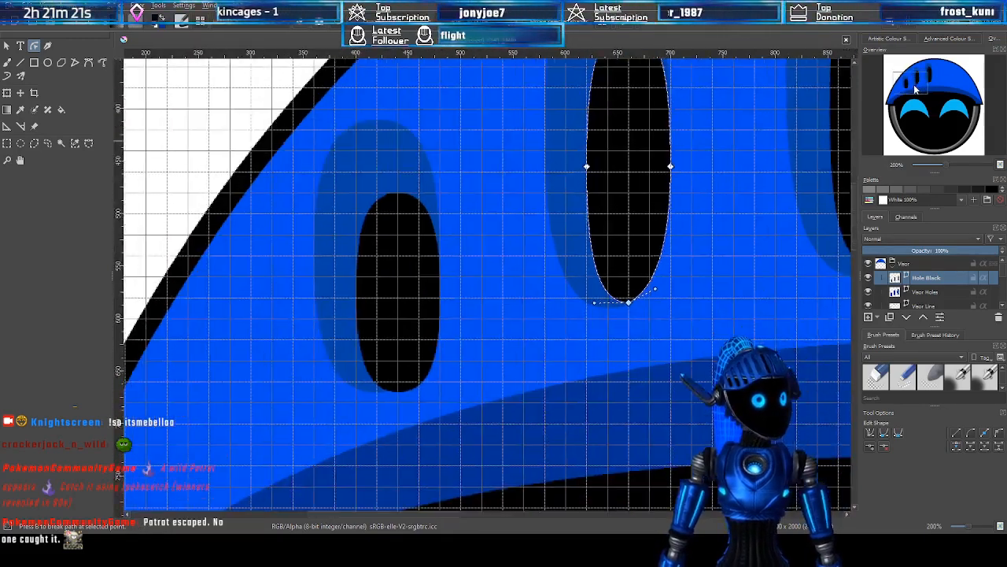
left_click(506, 341)
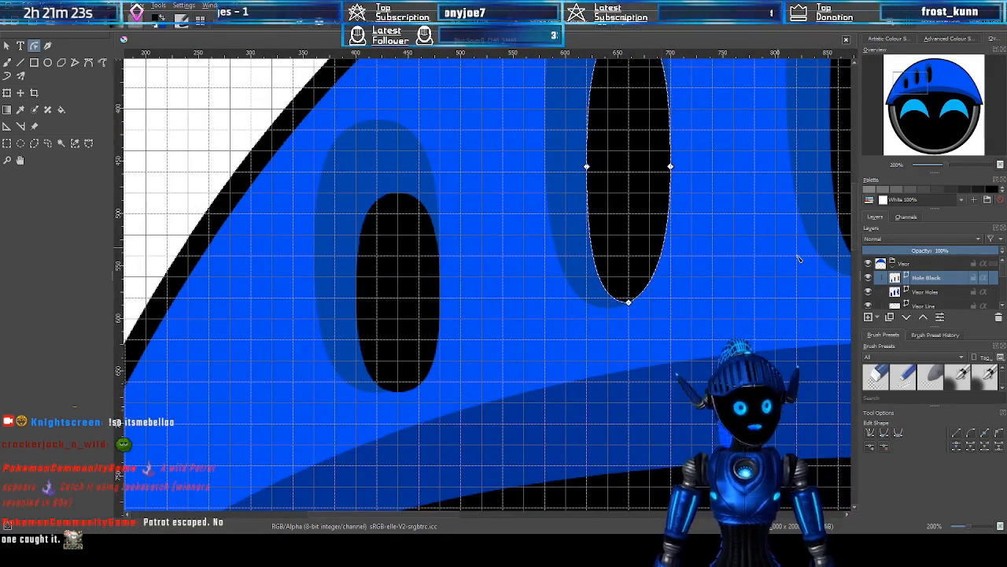
Open the shortest black hole's shape for point editing and lower the Hole Black layer's opacity to 44%
left_click(6, 45)
left_click(405, 291)
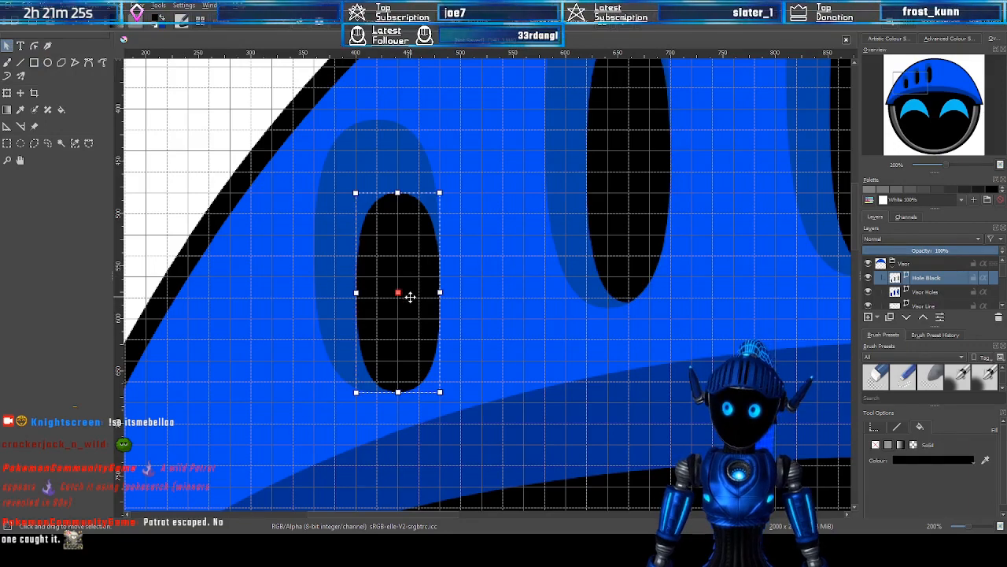
scroll(266, 283, "up", 3)
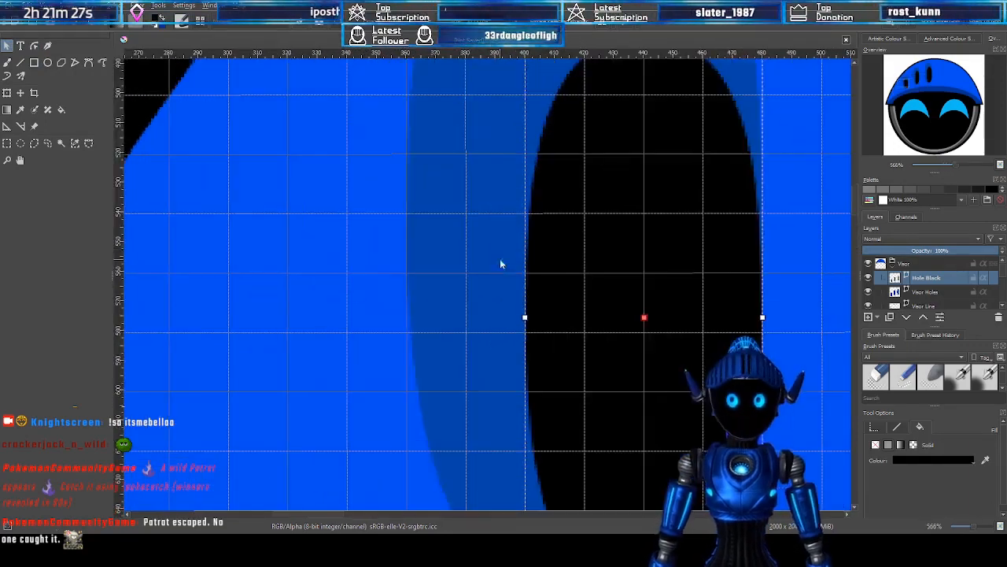
mouse_move(902, 83)
left_mouse_down()
mouse_move(912, 97)
mouse_move(899, 87)
left_mouse_up()
scroll(705, 141, "down", 4)
scroll(514, 252, "up", 1)
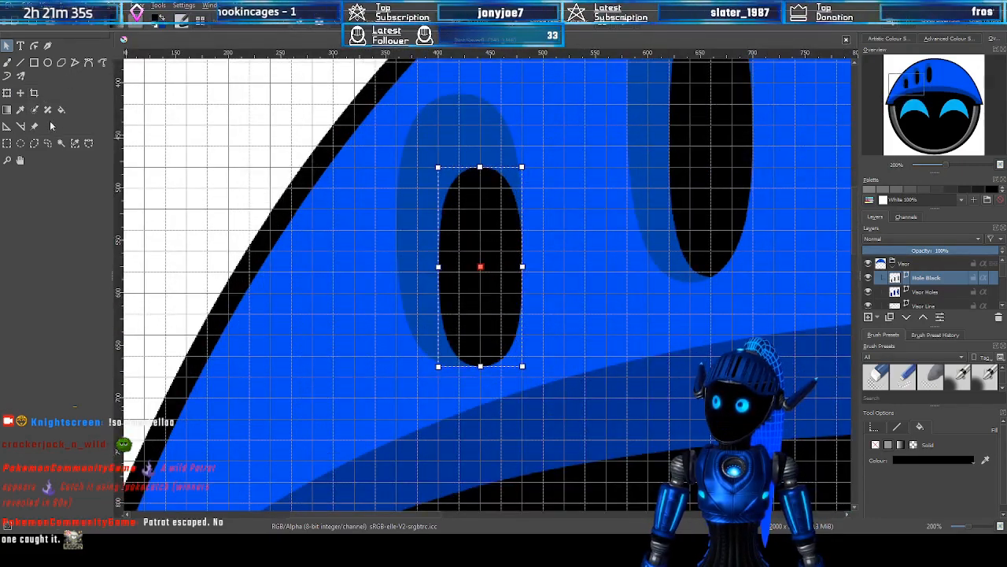
left_click(34, 45)
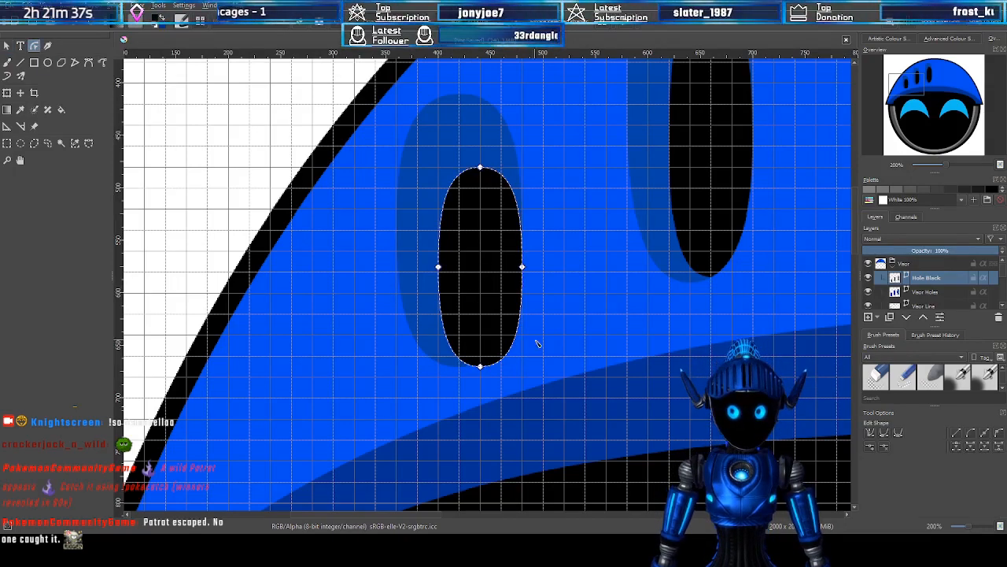
scroll(536, 344, "up", 1)
scroll(552, 357, "up", 1)
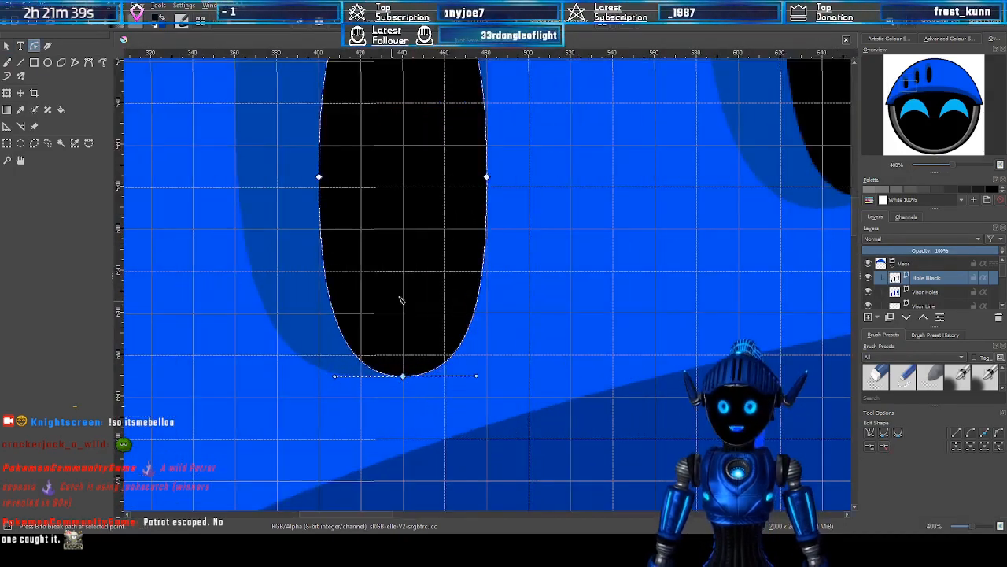
left_click_drag(911, 83, 907, 82)
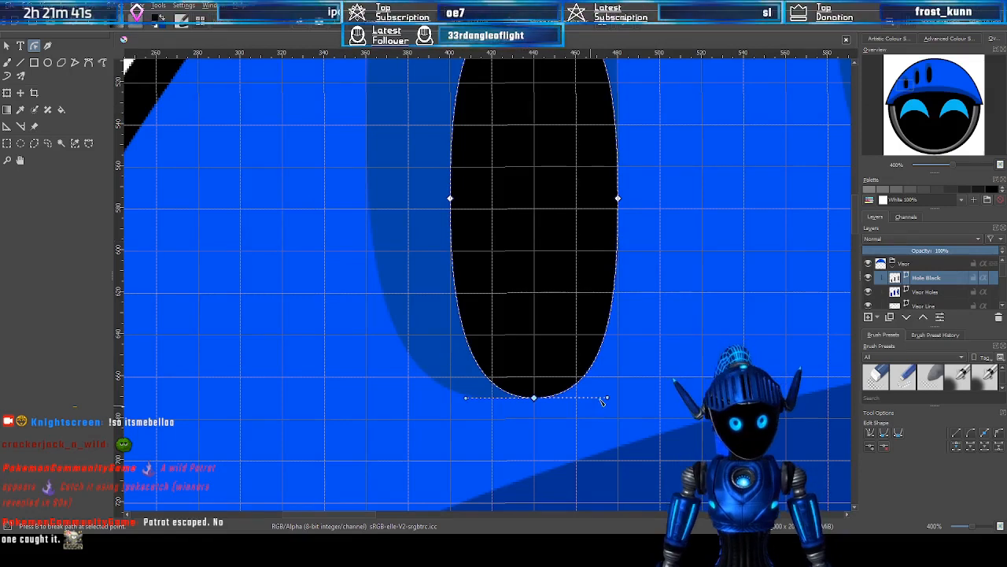
scroll(621, 397, "up", 2)
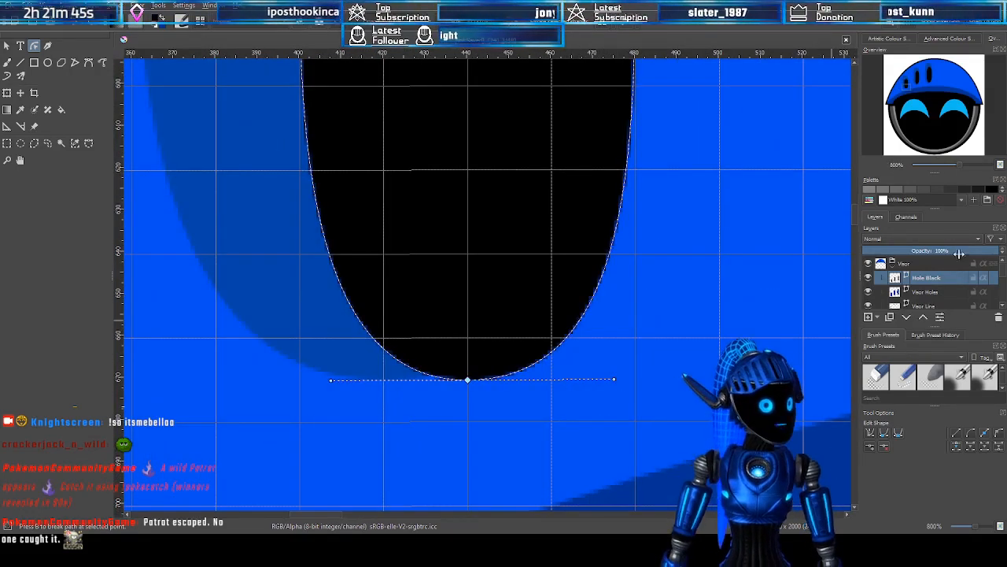
left_click(959, 252)
left_click(932, 250)
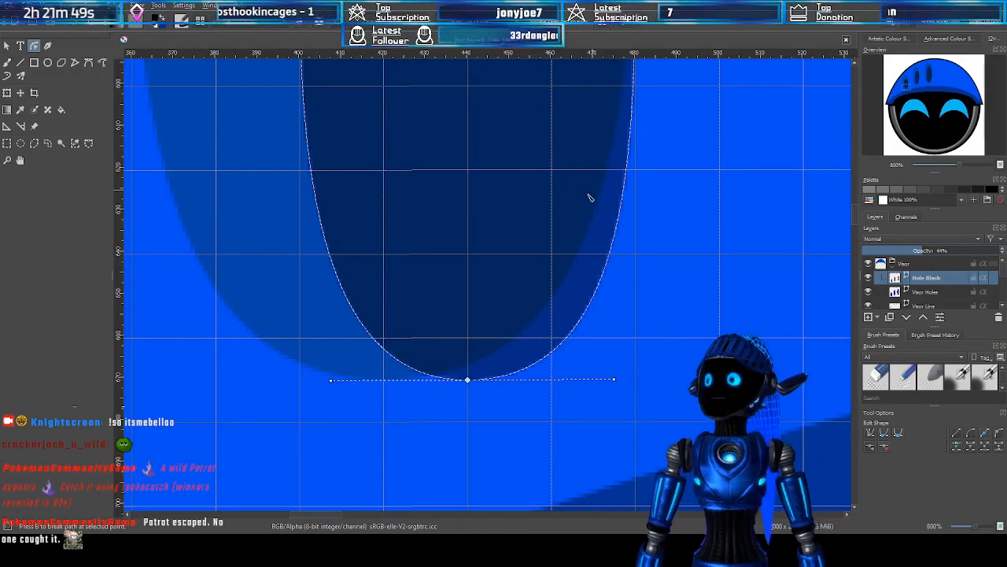
Raise the shortest hole's bottom node about 4 px, pull its right handle inward and up, and restore the layer's opacity to 100%
left_click_drag(470, 380, 471, 370)
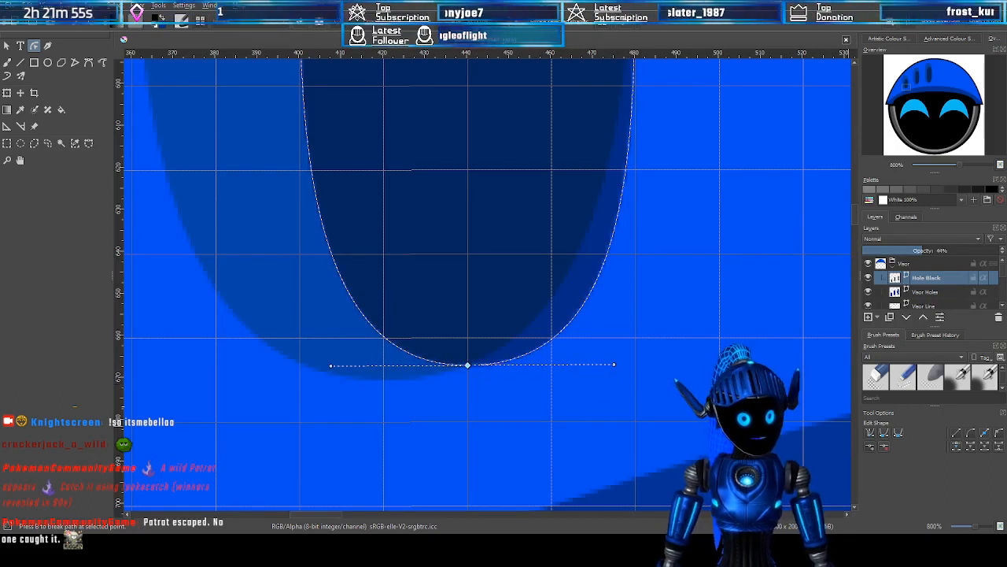
left_click_drag(614, 364, 540, 350)
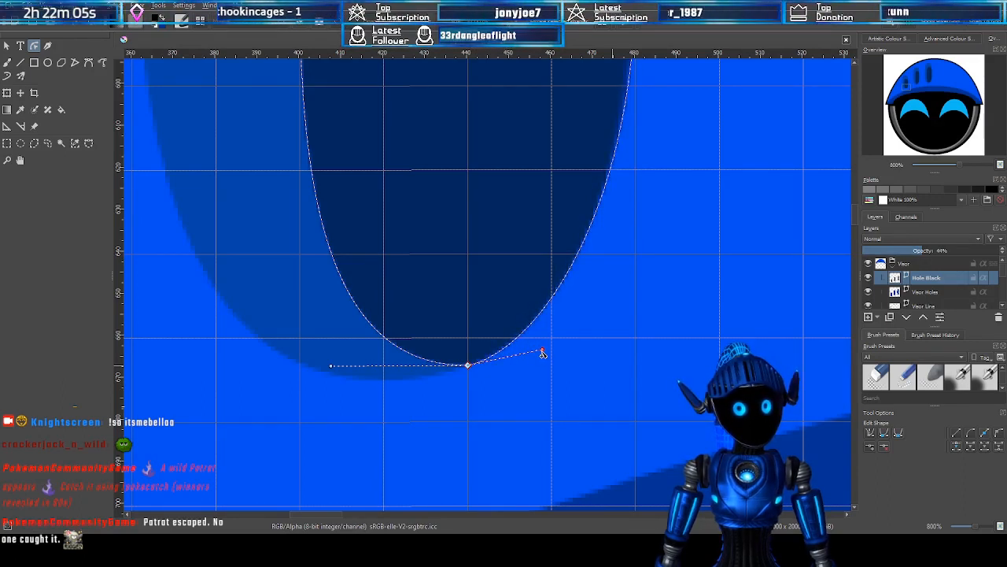
left_click_drag(919, 251, 1006, 250)
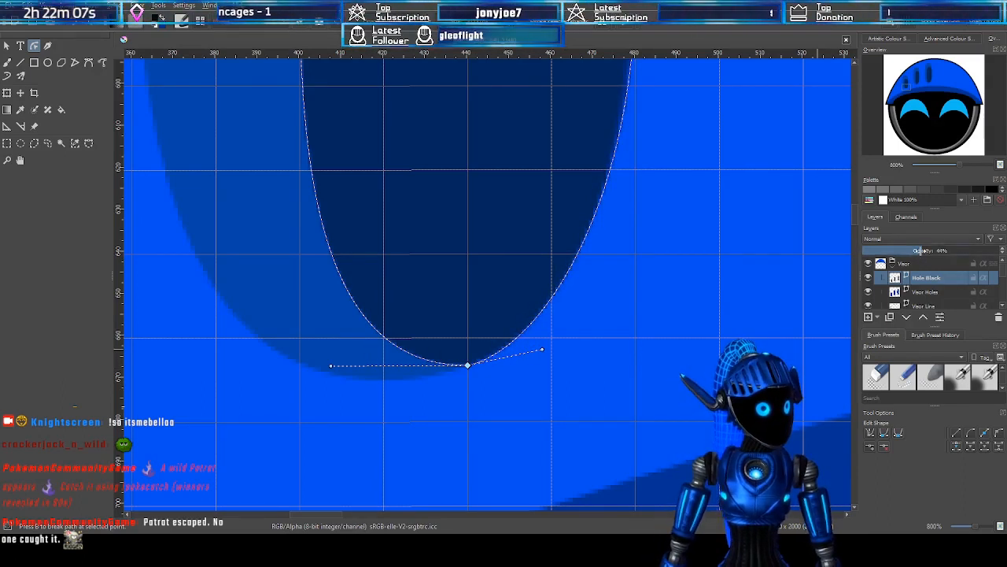
Deselect the reshaped hole and hide the canvas grid
scroll(853, 142, "down", 10)
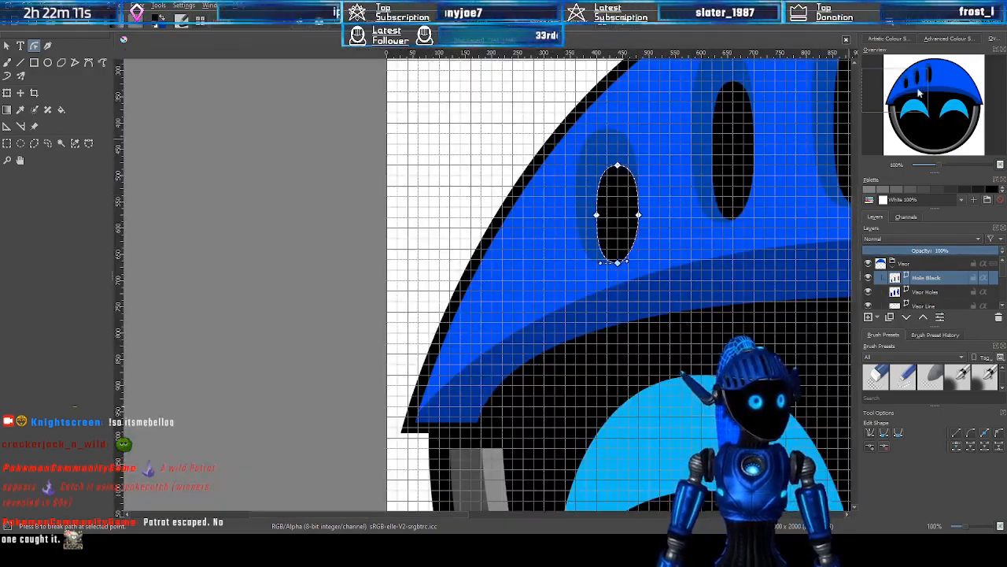
left_click_drag(917, 92, 942, 77)
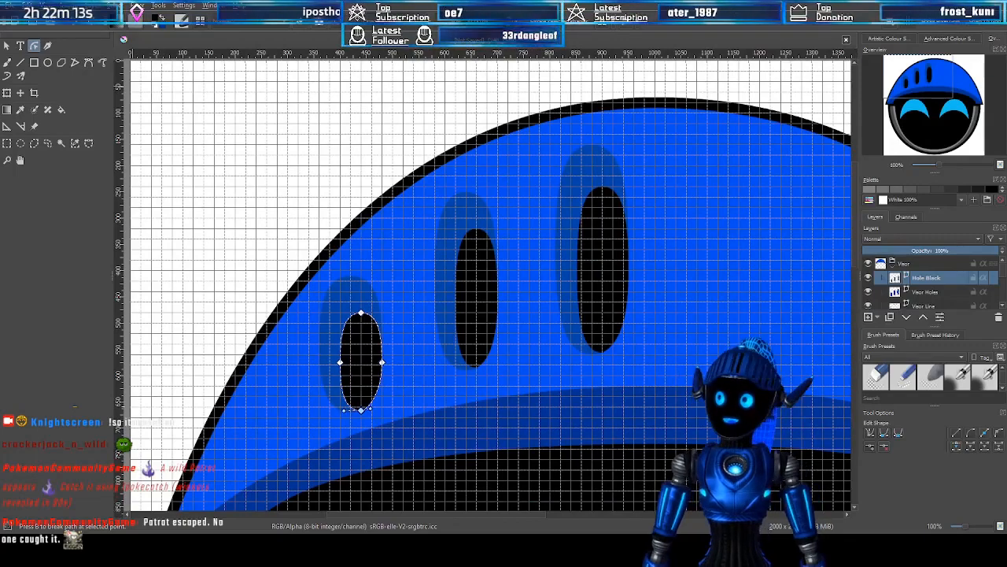
left_click(8, 45)
left_click(760, 266)
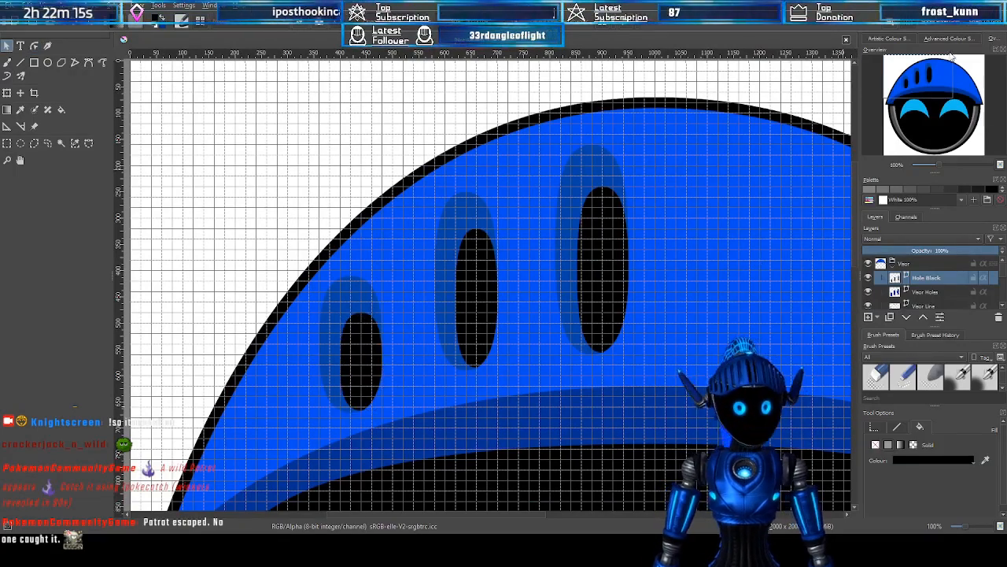
left_click(908, 21)
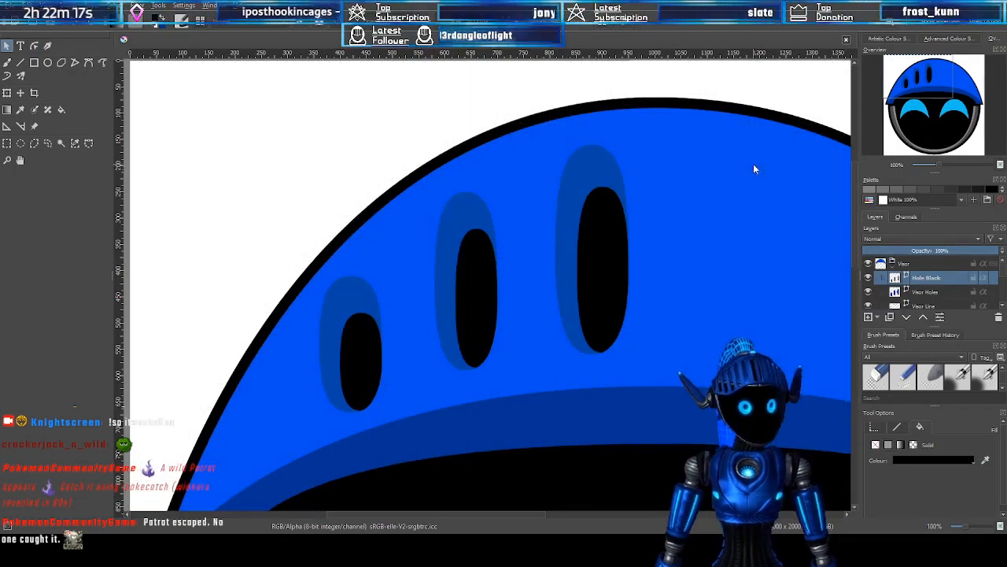
Duplicate the Hole Black and Visor Holes layers and mirror both copies horizontally onto the other half of the visor
scroll(722, 241, "down", 3)
scroll(789, 215, "up", 2)
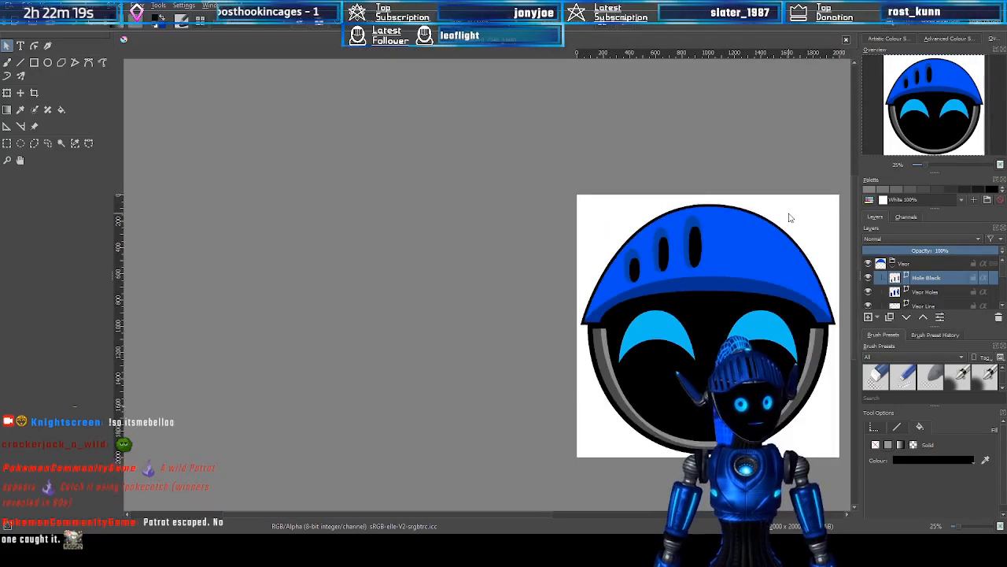
left_click_drag(865, 113, 891, 122)
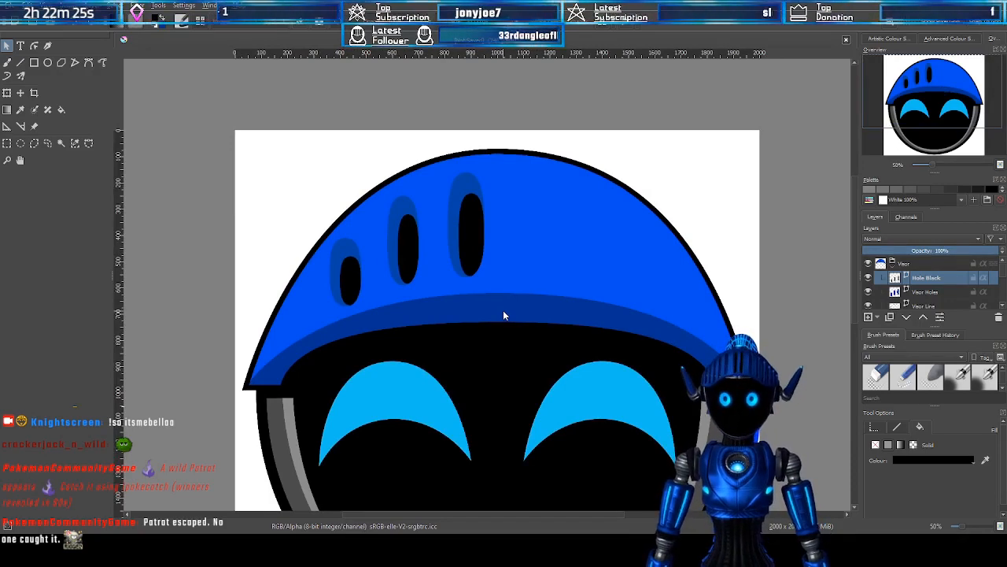
scroll(732, 230, "down", 1)
scroll(713, 245, "up", 1)
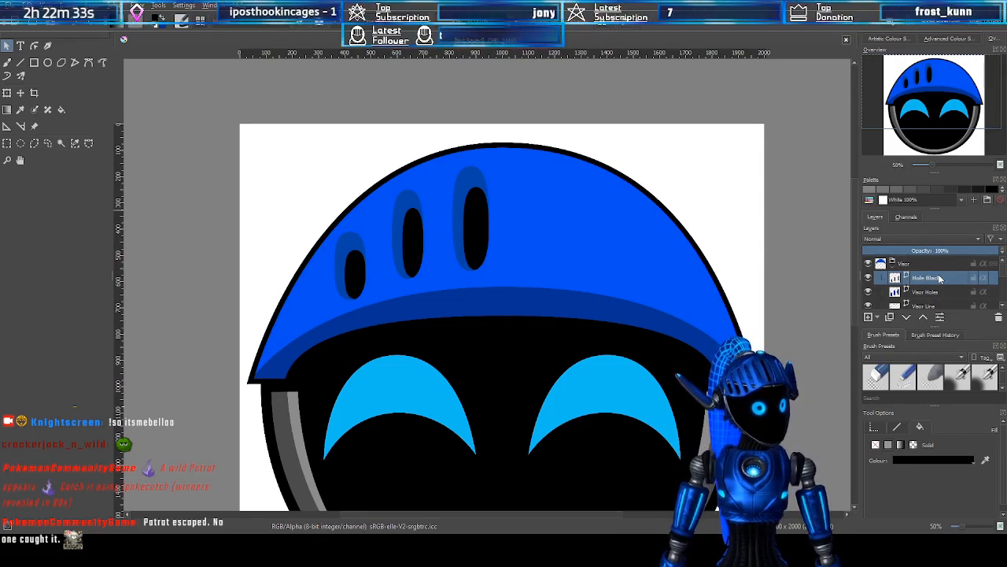
key("ctrl+j")
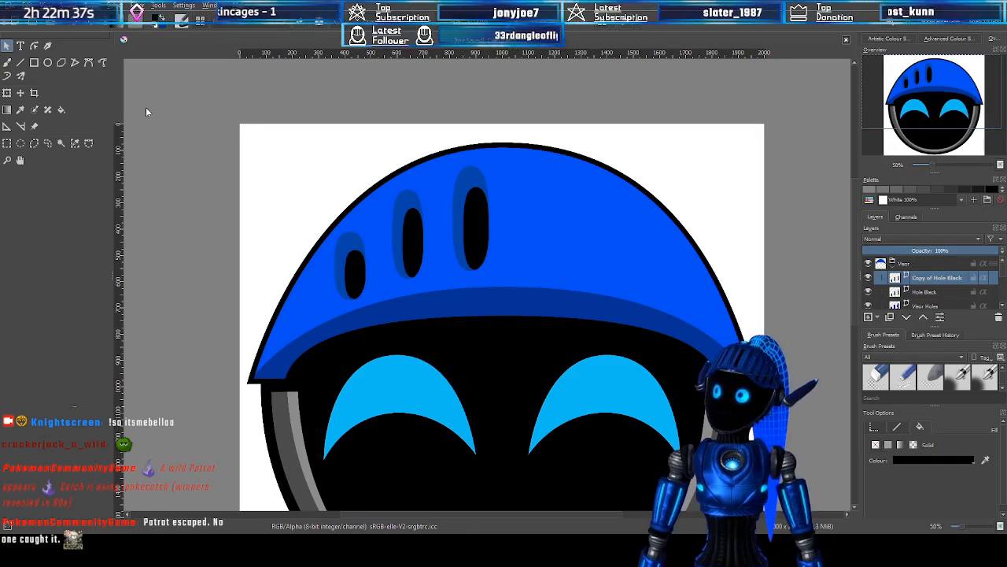
left_click(344, 123)
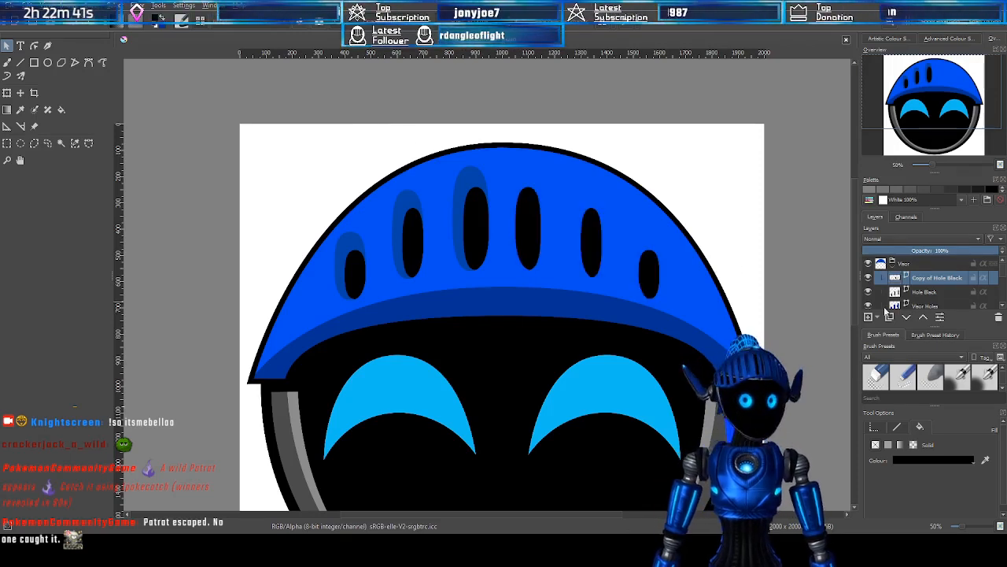
left_click(935, 305)
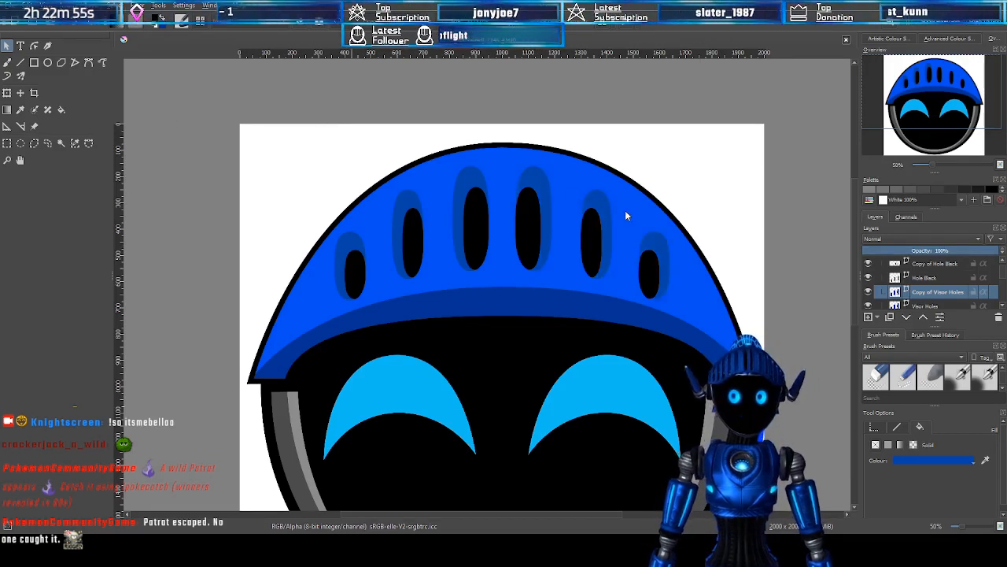
Examine the whole emblem at several zoom levels, checking the visor holes' symmetry and readability at small sizes
scroll(747, 201, "down", 2)
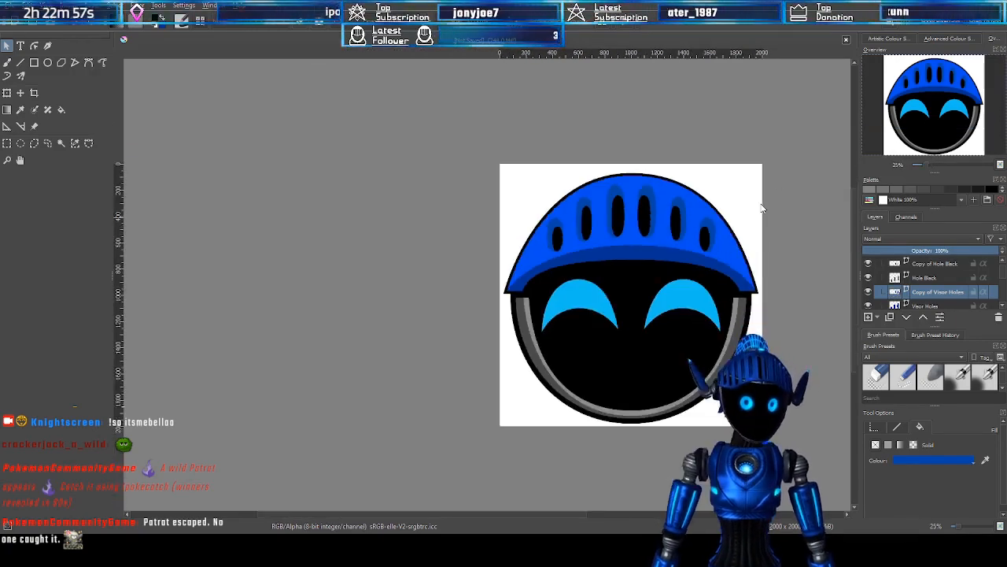
scroll(781, 195, "up", 1)
left_click_drag(933, 75, 945, 98)
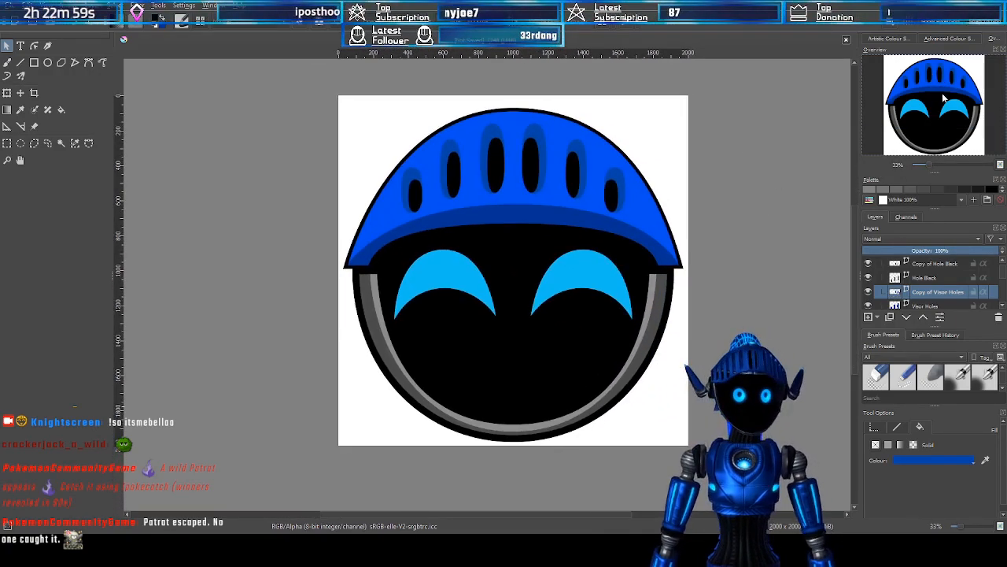
scroll(736, 211, "down", 3)
scroll(736, 209, "up", 2)
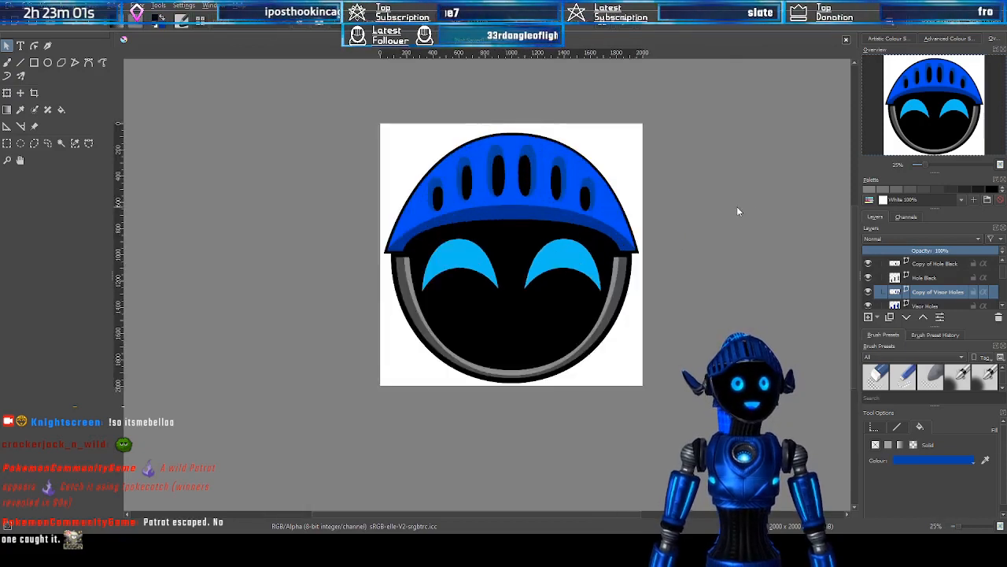
scroll(740, 211, "down", 1)
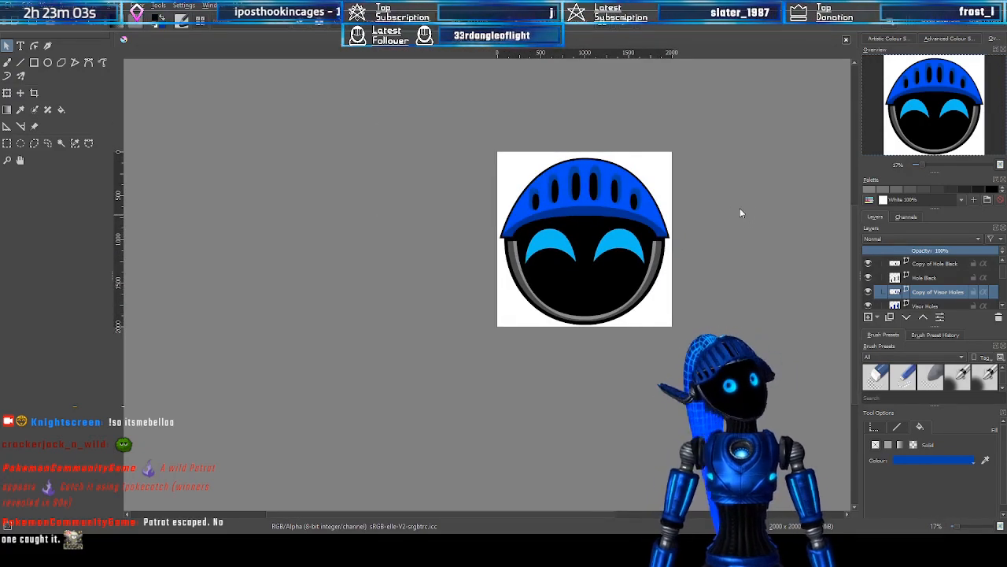
scroll(736, 202, "up", 1)
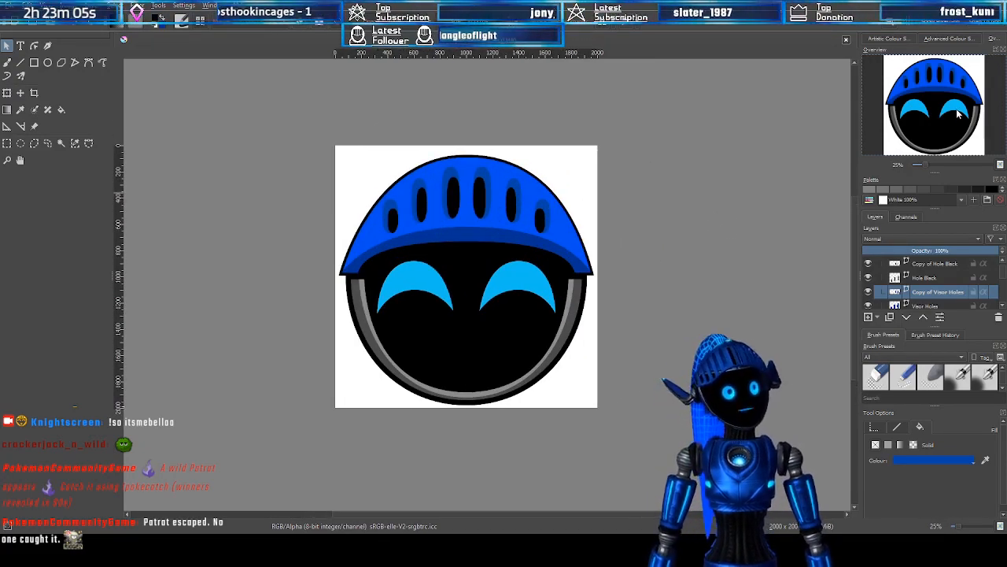
scroll(690, 237, "down", 2)
scroll(652, 267, "up", 1)
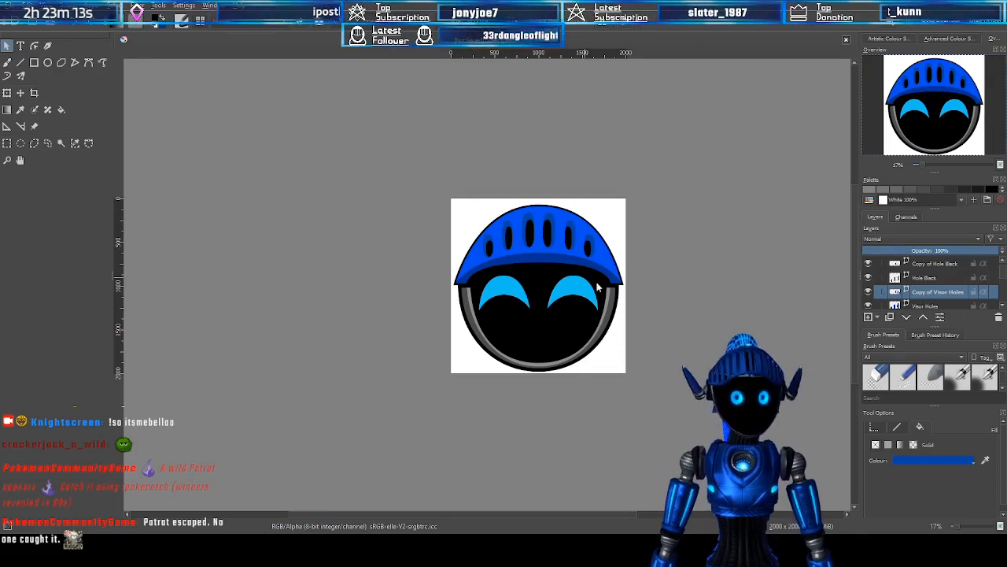
scroll(635, 294, "up", 1)
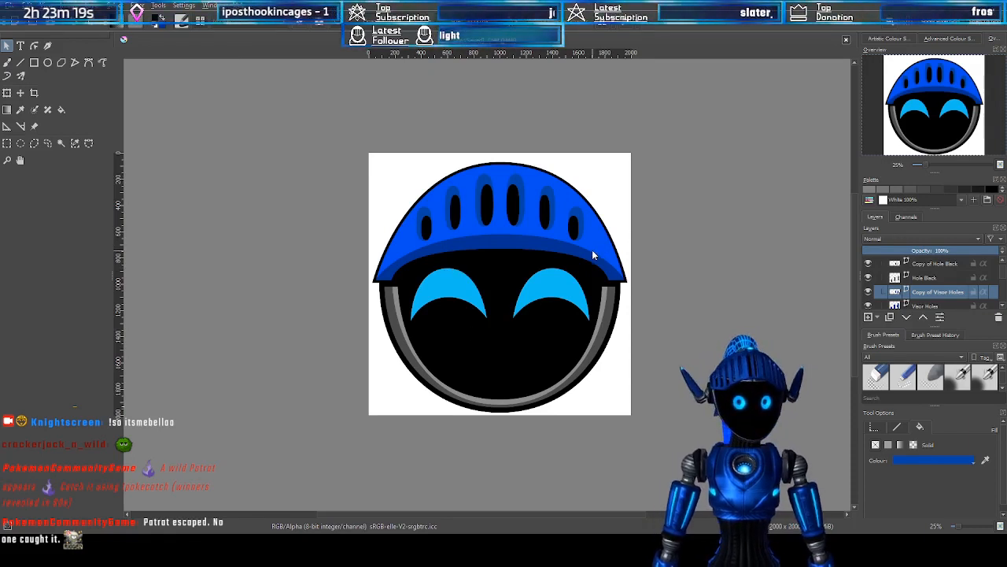
left_click_drag(970, 70, 982, 64)
scroll(390, 274, "up", 2)
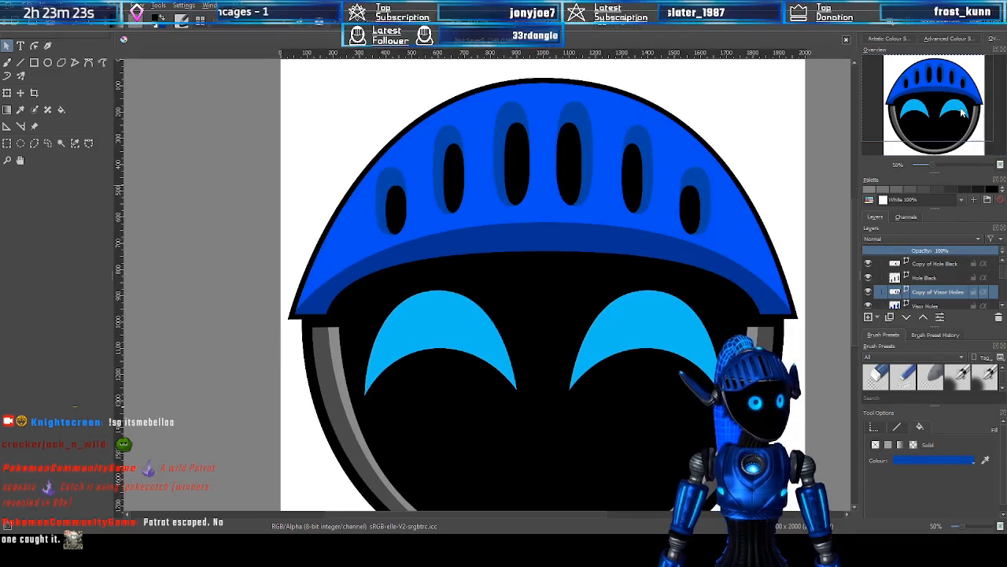
left_click_drag(671, 266, 667, 222)
scroll(667, 222, "down", 1)
scroll(701, 208, "down", 1)
left_click_drag(926, 124, 947, 121)
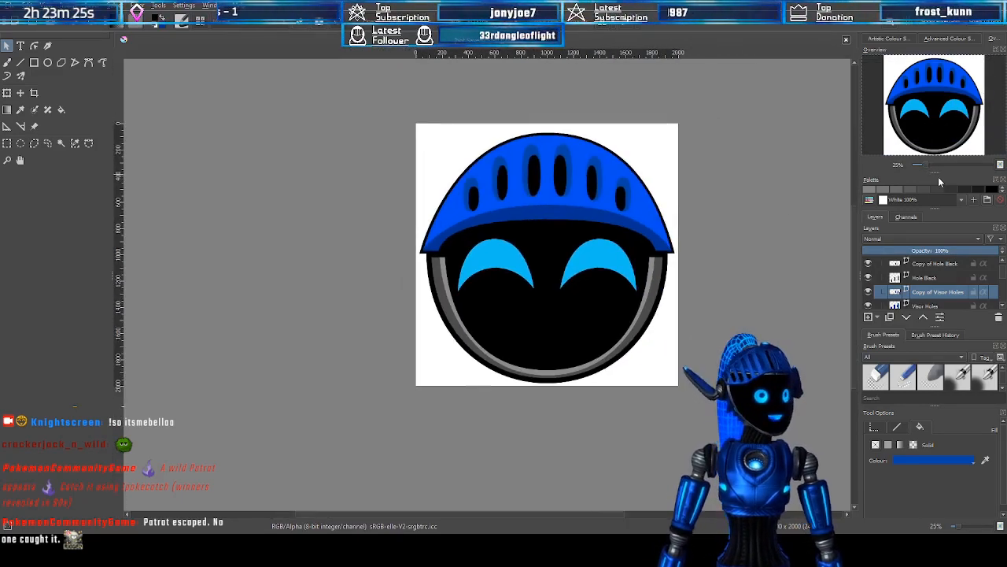
Toggle the visibility of the dark background Layer 14 and of Layer 6 to check the emblem against dark and white
scroll(935, 284, "down", 5)
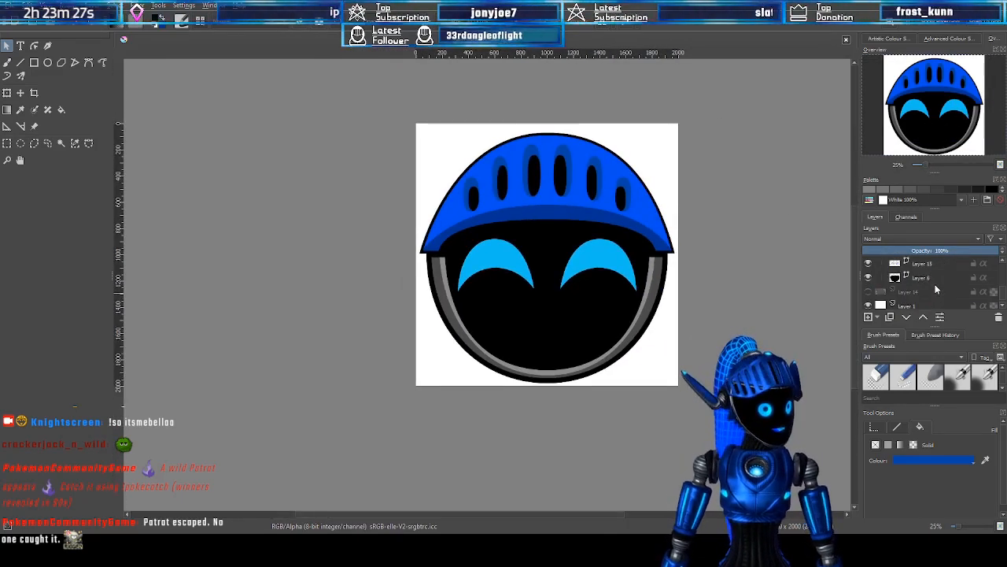
left_click(868, 278)
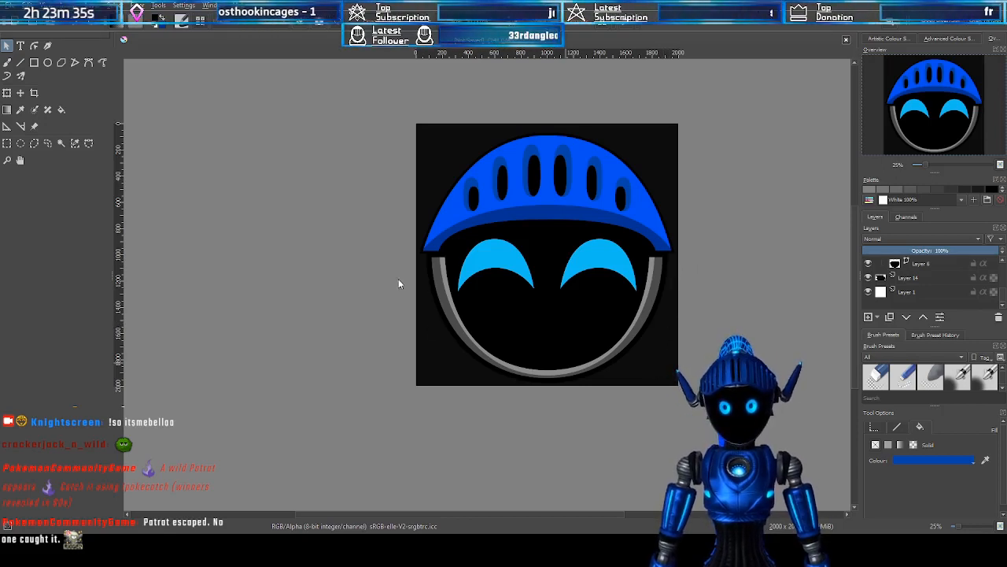
left_click(868, 264)
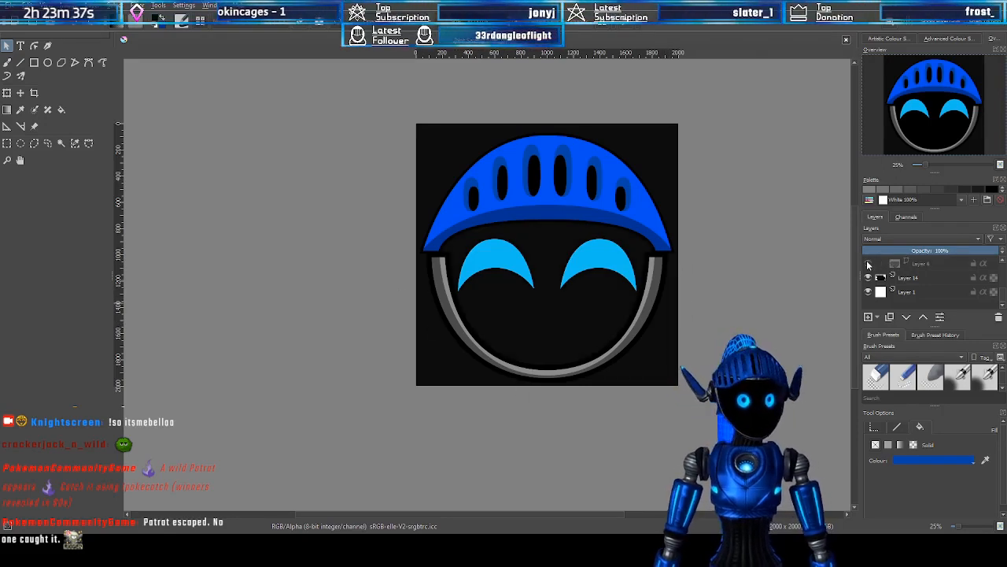
left_click(868, 264)
left_click(869, 278)
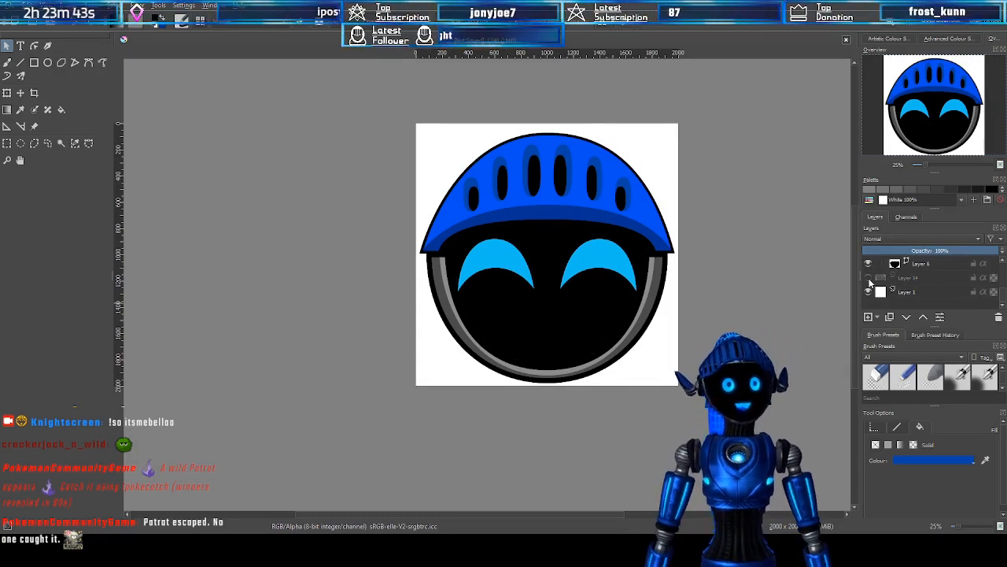
left_click(869, 279)
left_click(869, 280)
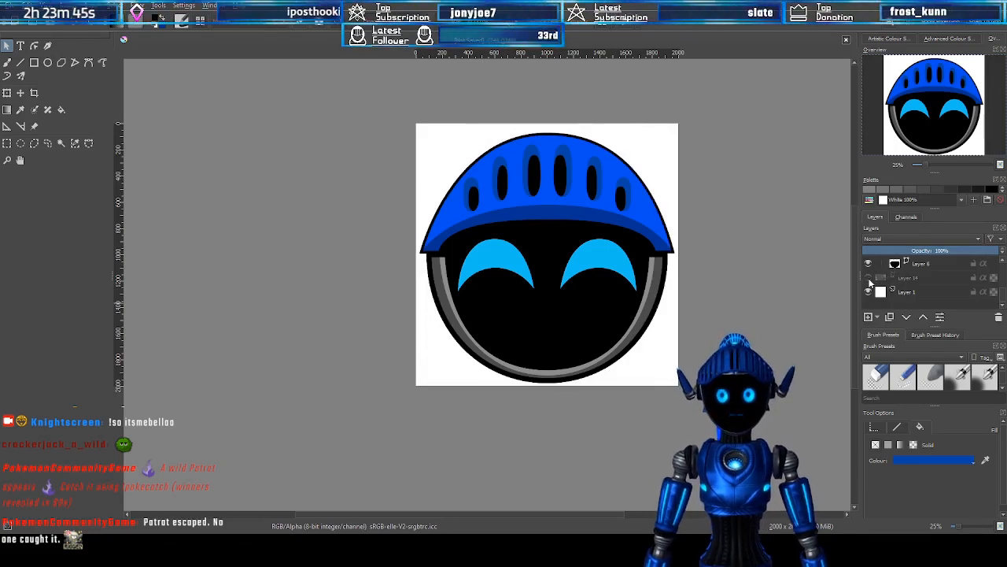
Toggle the dark background Layer 14 on and off and examine the emblem's visor holes at several zoom levels
left_click(869, 280)
left_click(869, 279)
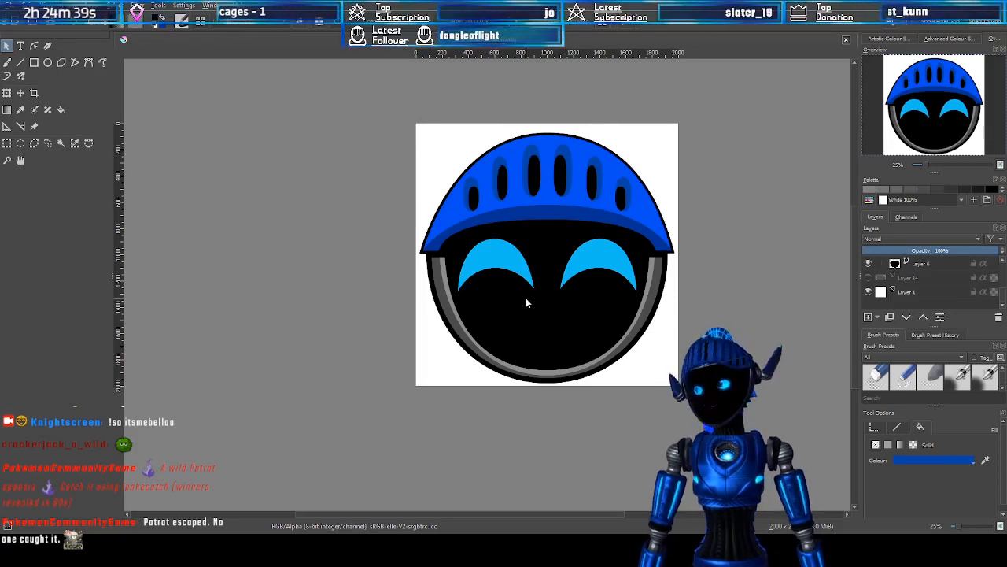
scroll(502, 265, "up", 1)
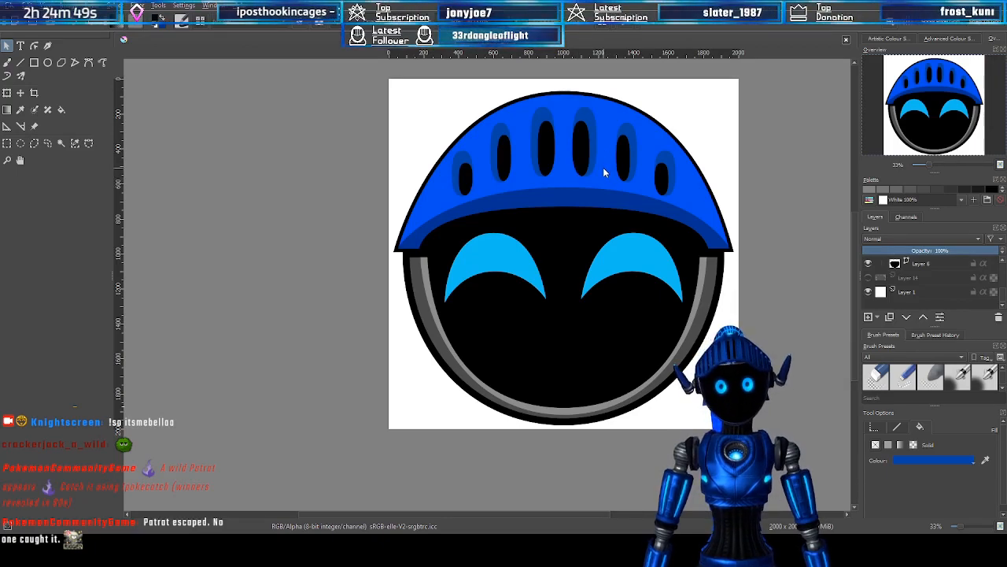
scroll(603, 169, "up", 1)
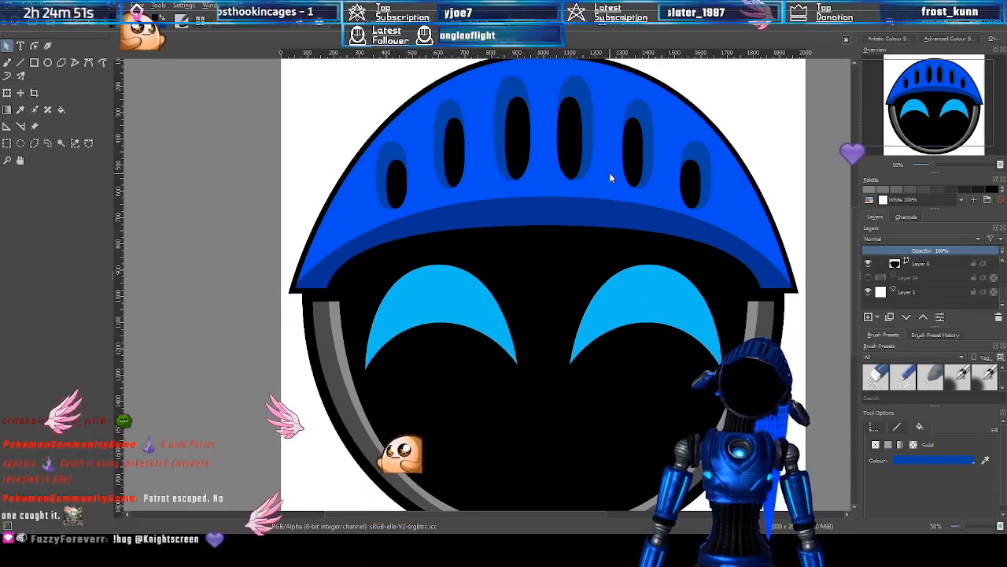
scroll(610, 172, "down", 3)
scroll(613, 177, "up", 1)
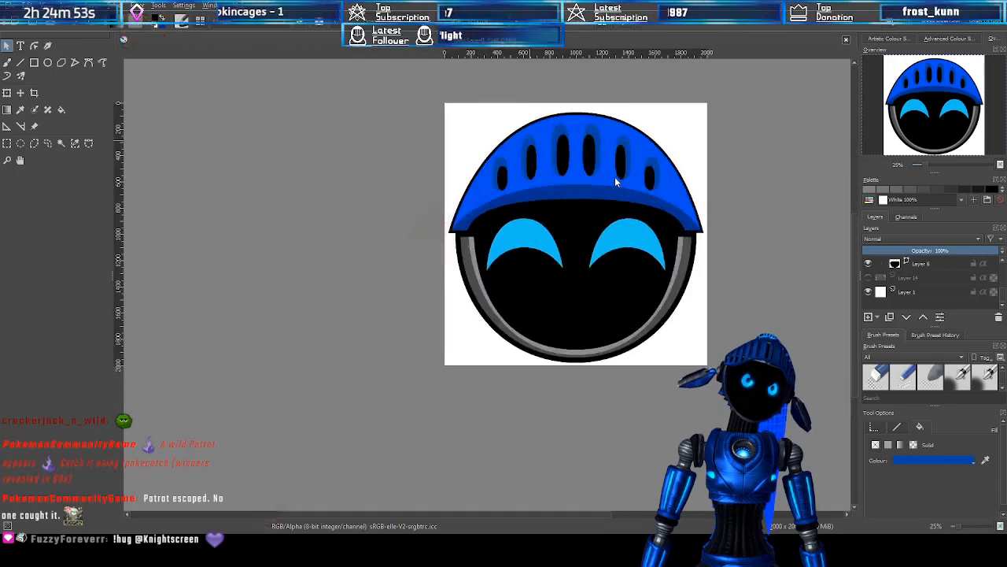
scroll(615, 176, "up", 1)
Collapse the Visor layer group and hide the white background Layer 1 behind the emblem
scroll(923, 272, "down", 2)
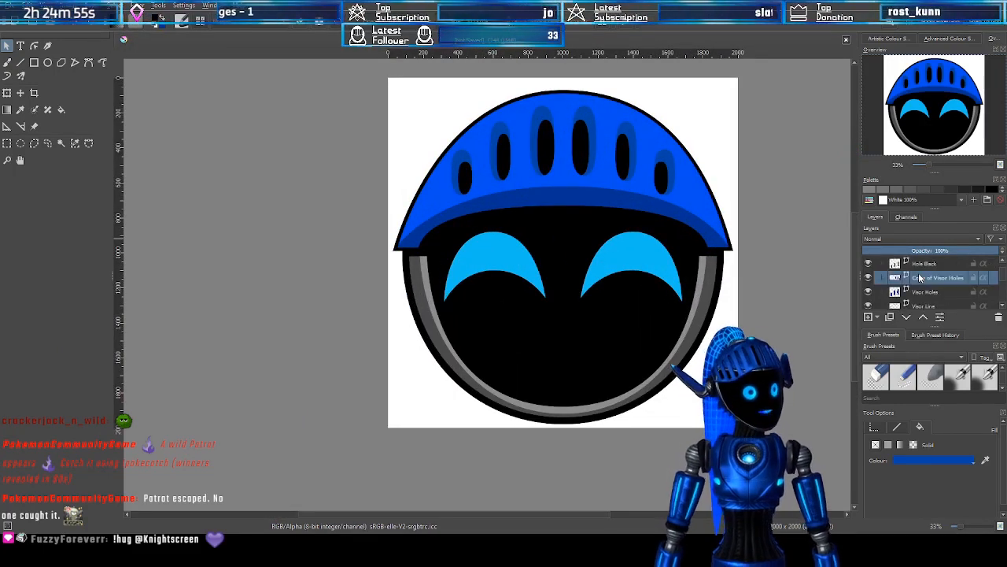
scroll(920, 277, "up", 2)
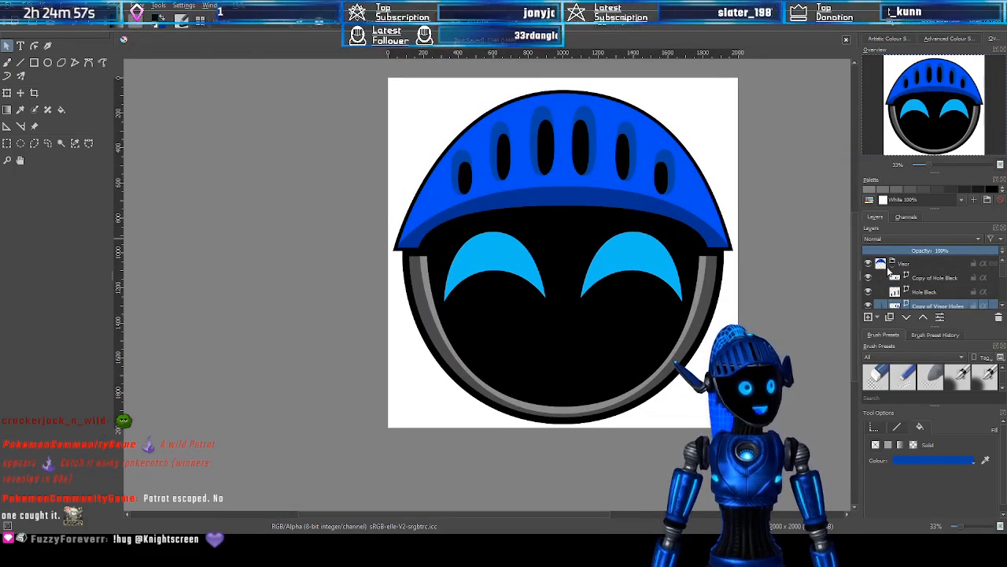
left_click(890, 266)
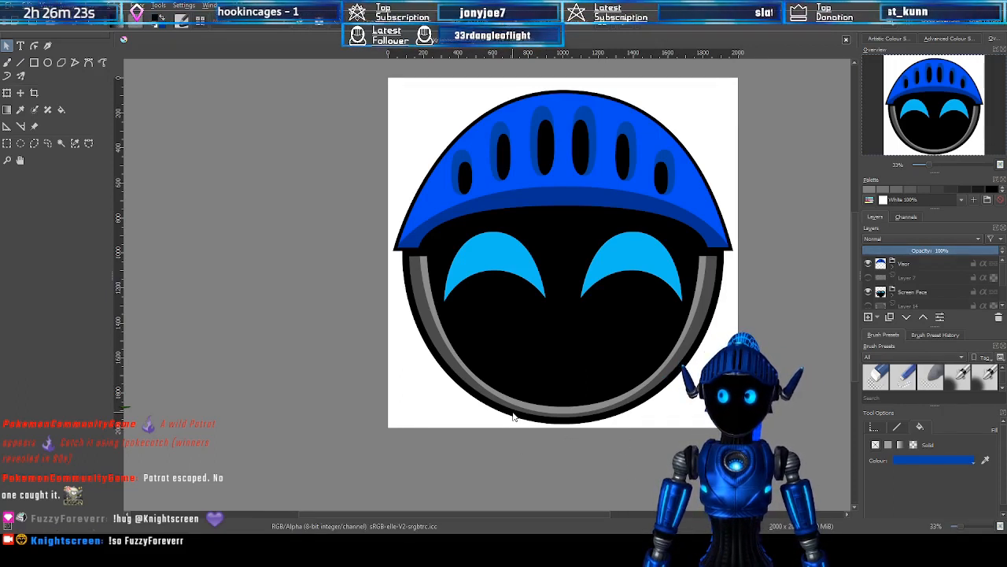
left_click_drag(951, 108, 970, 98)
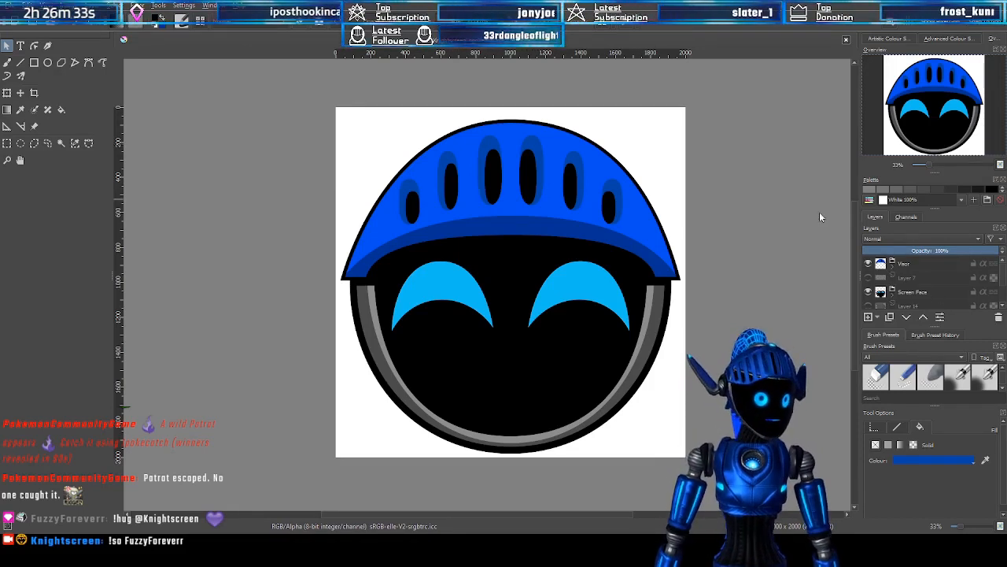
scroll(935, 290, "down", 2)
left_click(869, 293)
scroll(937, 280, "up", 2)
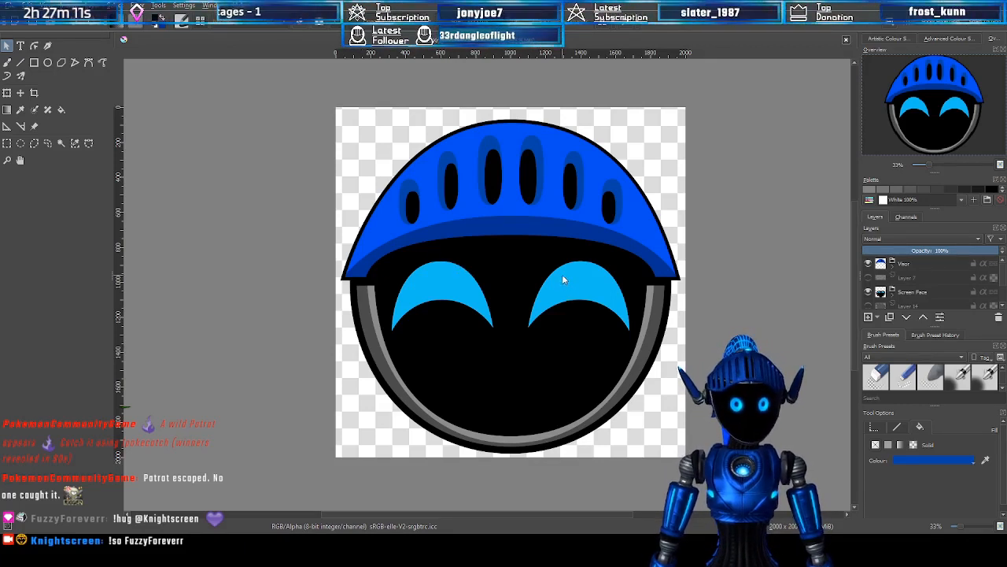
Close the current document and open the emblem again with its separate layers and transparent background
key("ctrl+w")
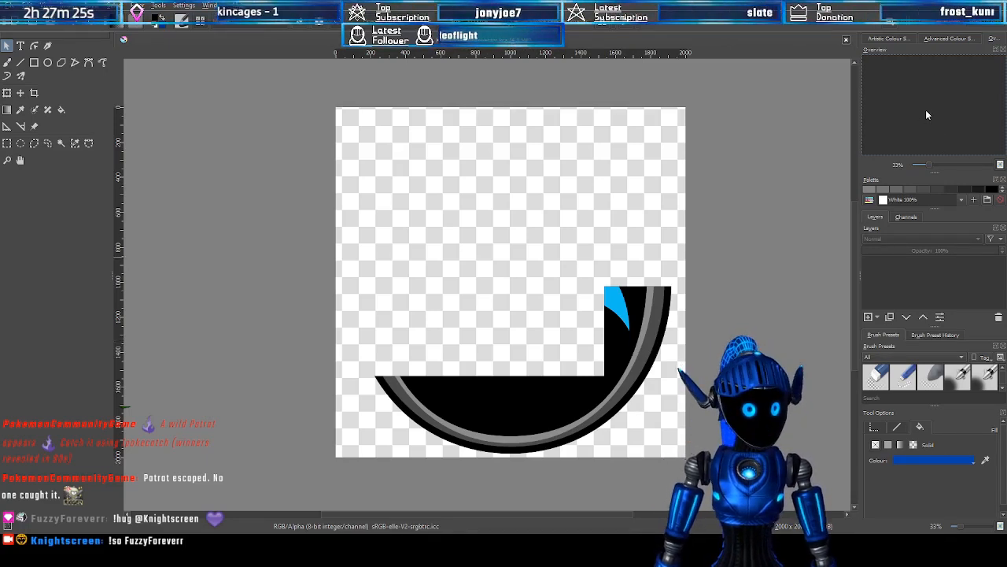
left_click_drag(925, 109, 944, 107)
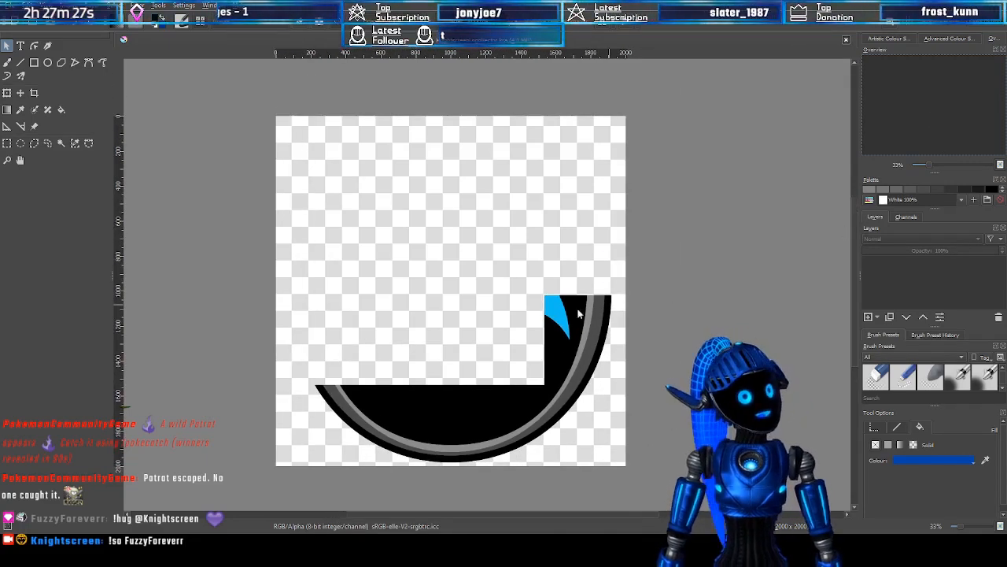
scroll(551, 354, "down", 1)
scroll(553, 358, "up", 2)
scroll(599, 303, "down", 2)
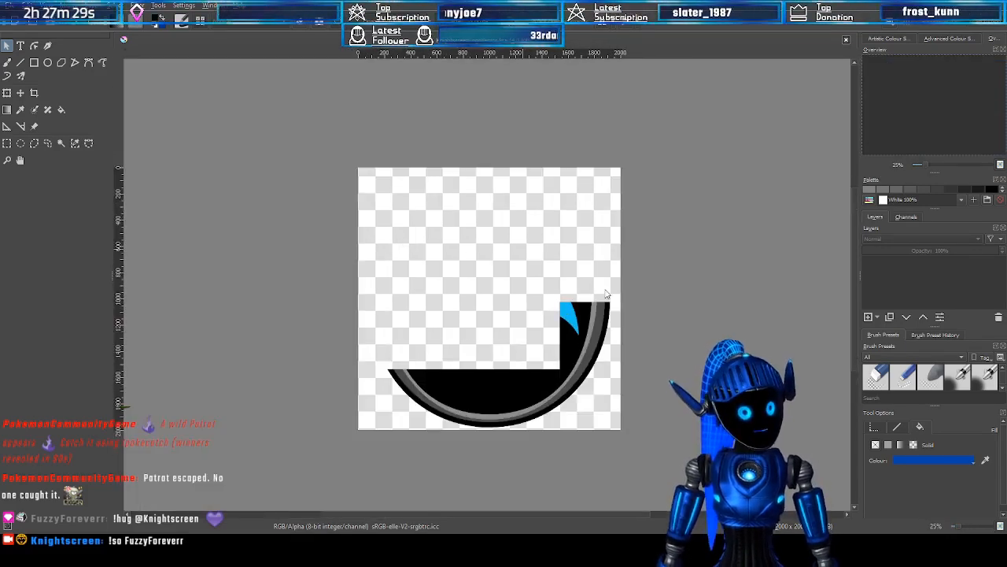
scroll(599, 302, "up", 1)
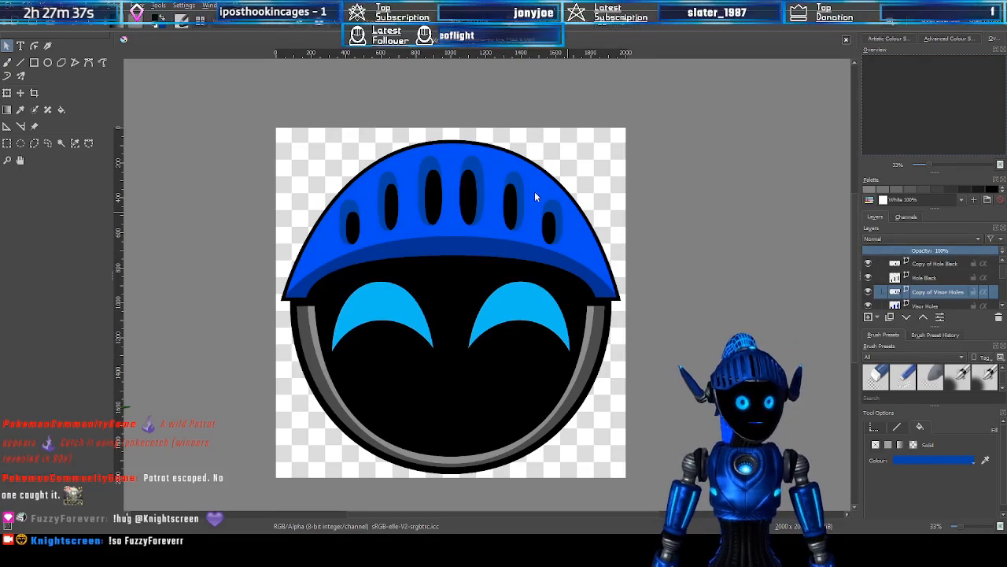
Merge the Visor and Screen Face groups into one Screen Face layer and remove the extra layers, including background Layer 1
scroll(938, 265, "up", 1)
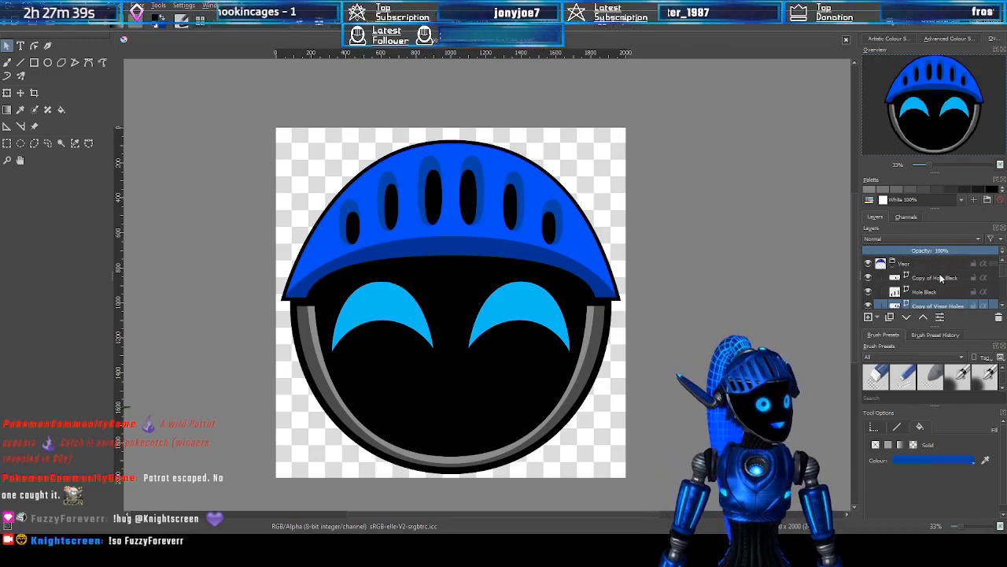
left_click(926, 264)
left_click(890, 266)
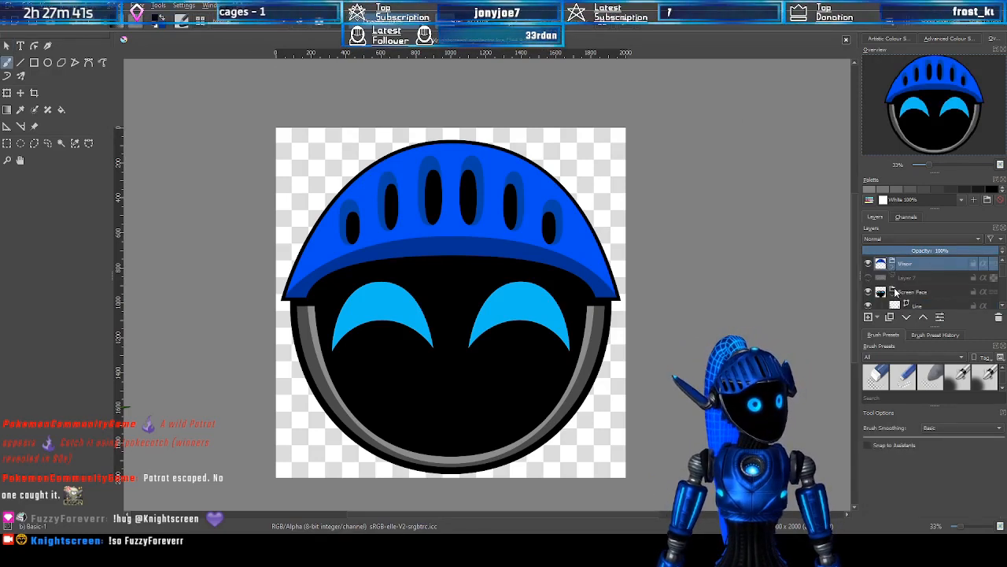
scroll(919, 285, "down", 1)
scroll(920, 284, "up", 1)
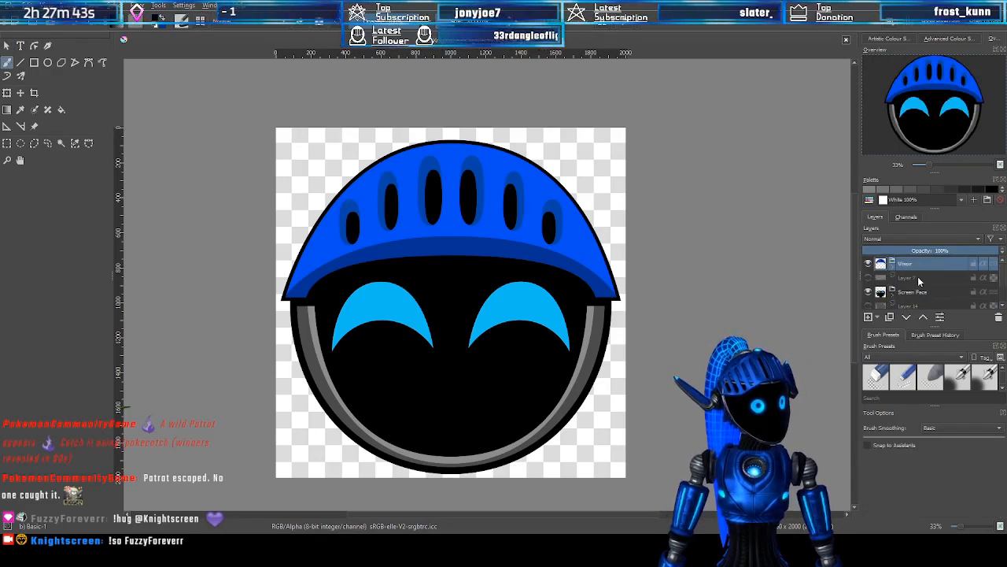
scroll(908, 286, "down", 1)
scroll(913, 277, "up", 1)
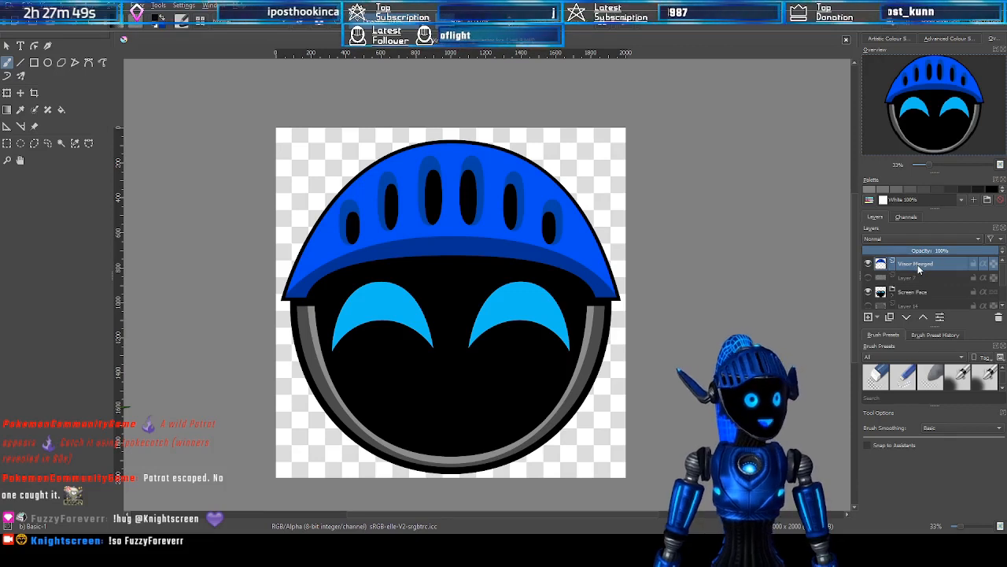
key("ctrl+e")
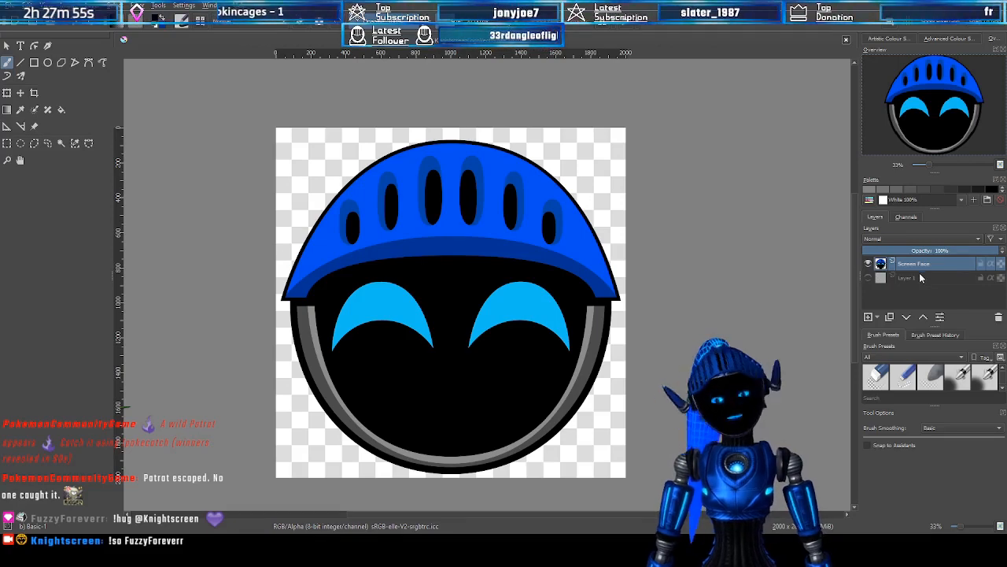
key("ctrl+e")
Hide and show the merged Screen Face layer to check that it holds the whole emblem
left_click(870, 265)
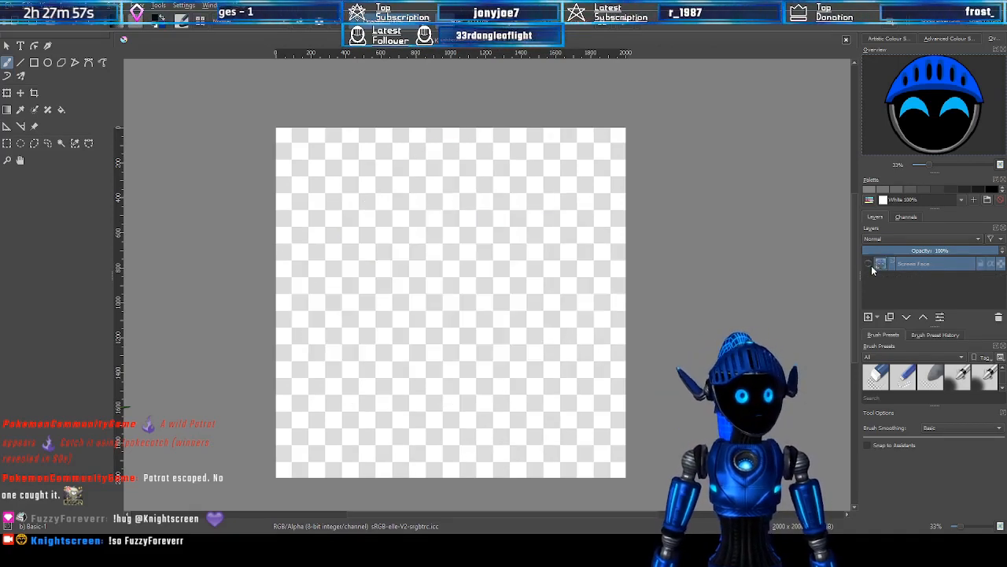
left_click(869, 266)
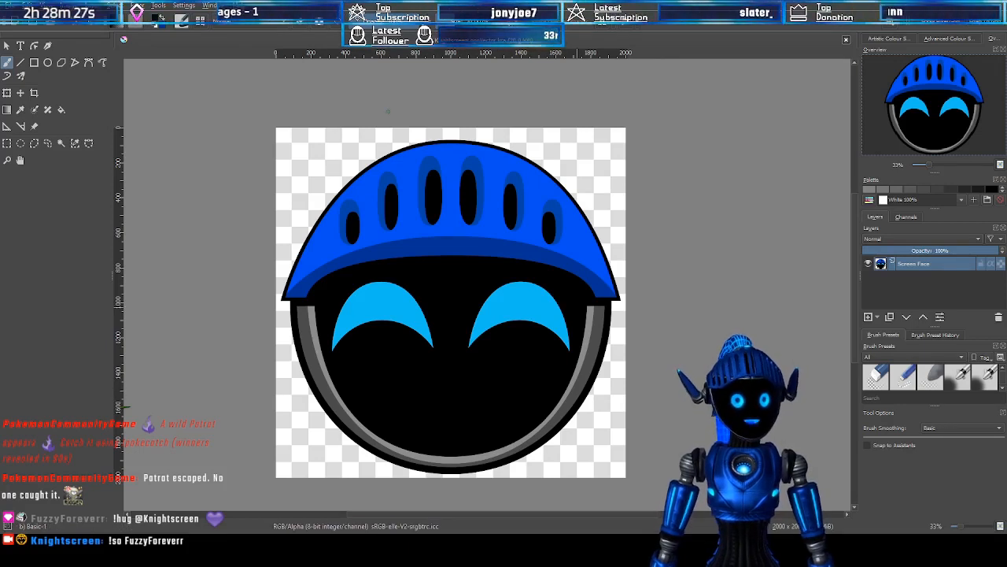
key("ctrl")
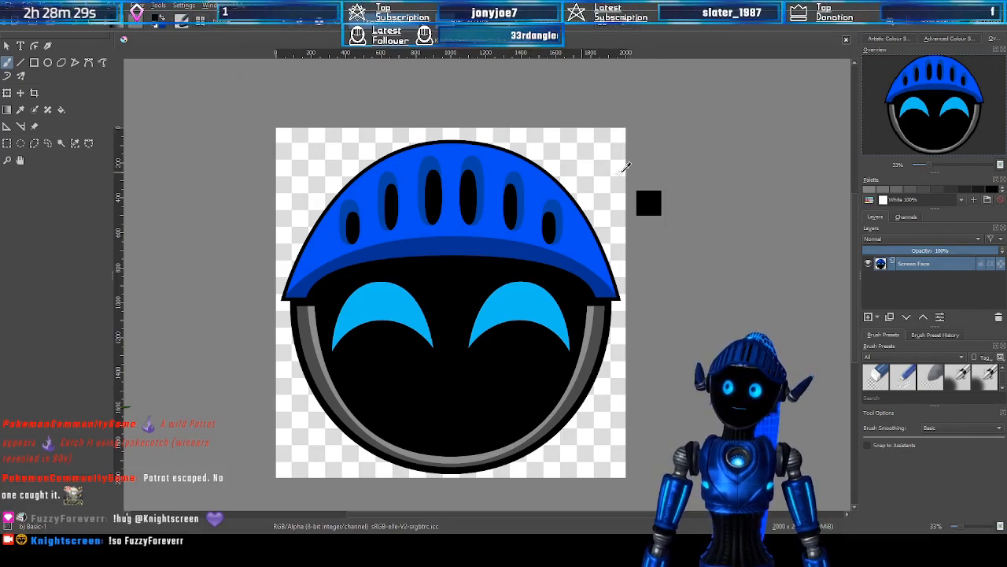